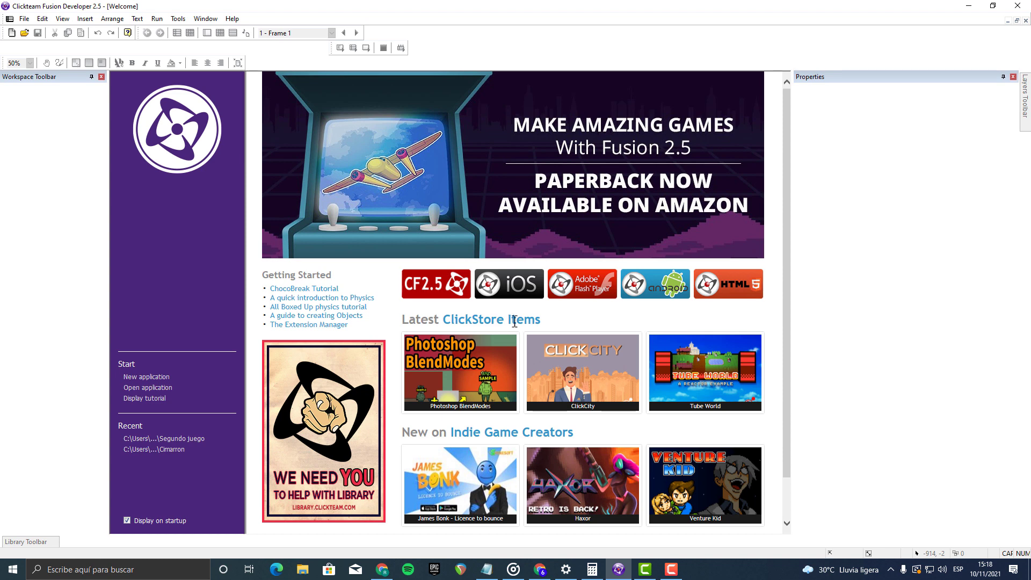
# Step: Switch to the browser to download the VCR OSD Mono font and open the font file inside the zip archive
pyautogui.click(540, 569)
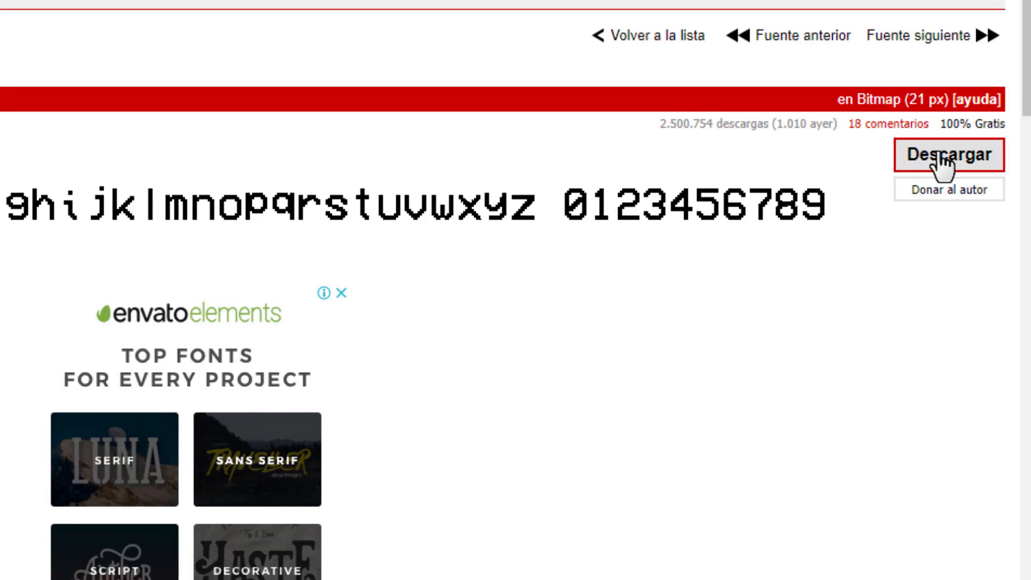
pyautogui.click(942, 162)
pyautogui.click(140, 512)
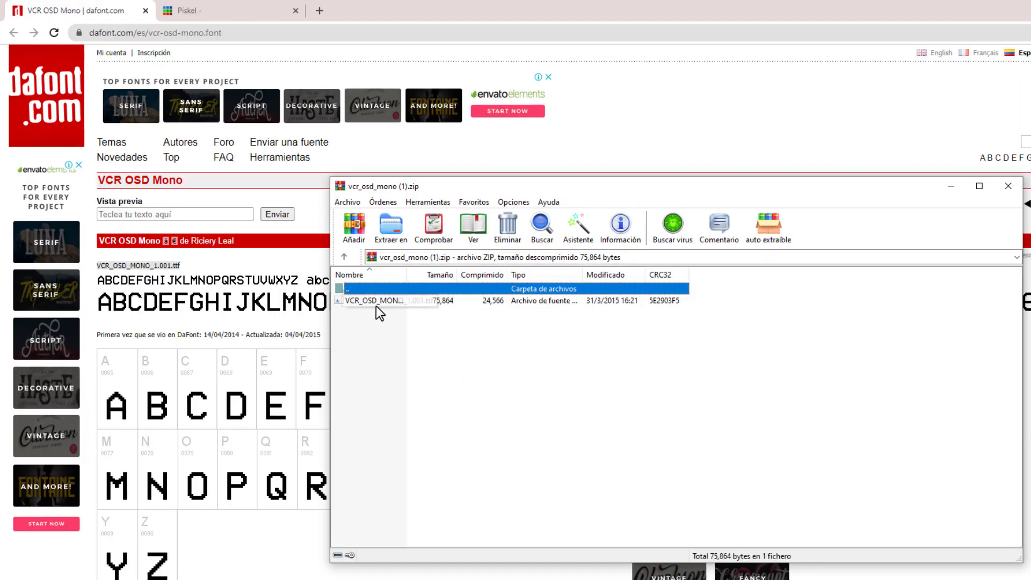
pyautogui.doubleClick(321, 258)
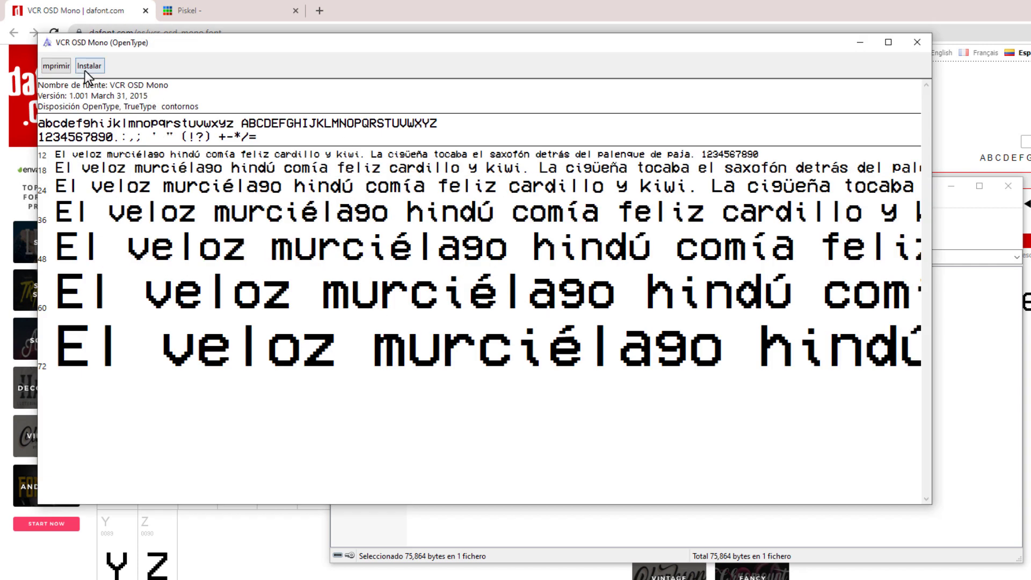
# Step: Try to install the VCR OSD Mono font, decline replacing the existing copy, and close the font preview and archive
pyautogui.click(85, 67)
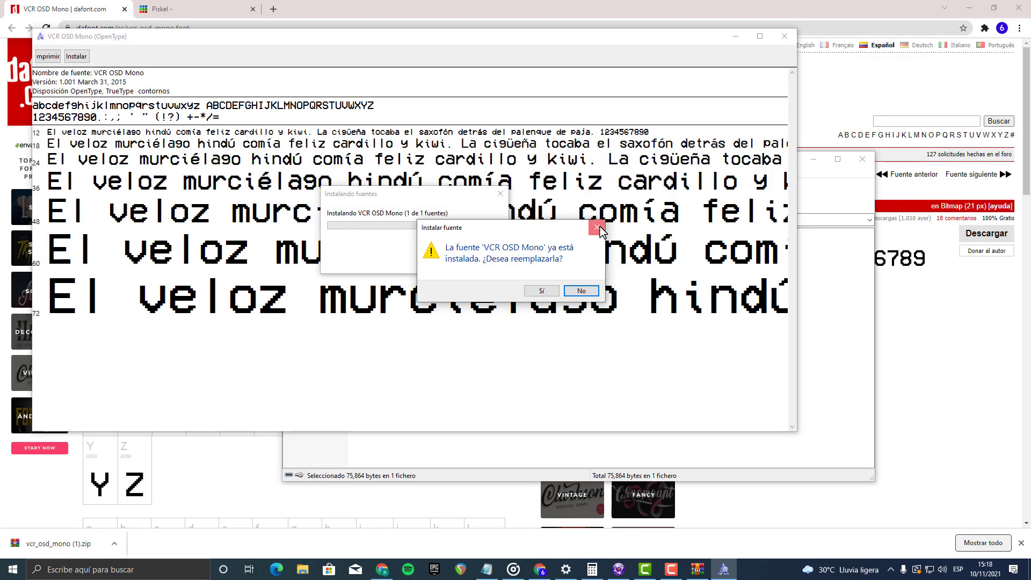
pyautogui.click(598, 229)
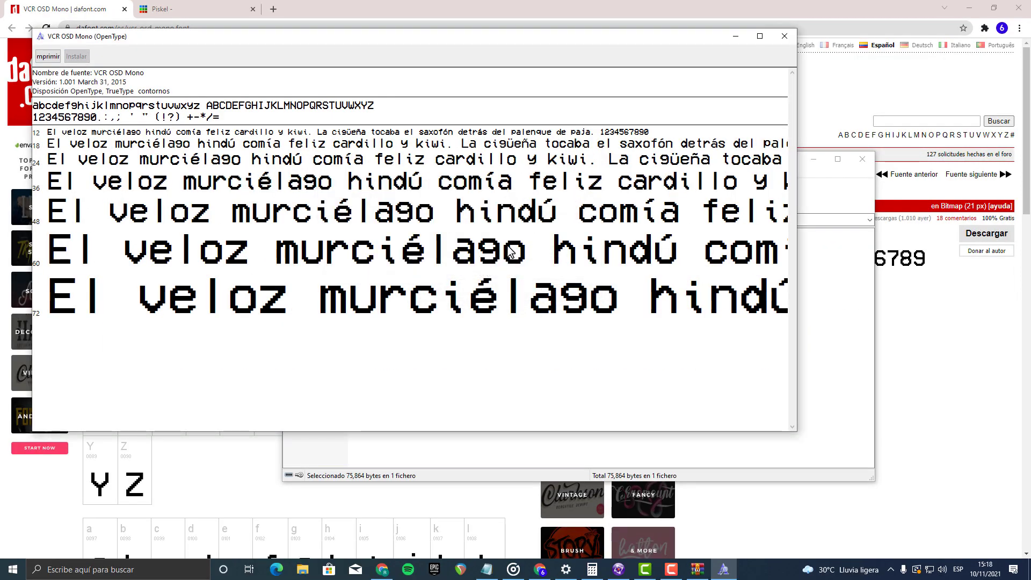
pyautogui.click(783, 38)
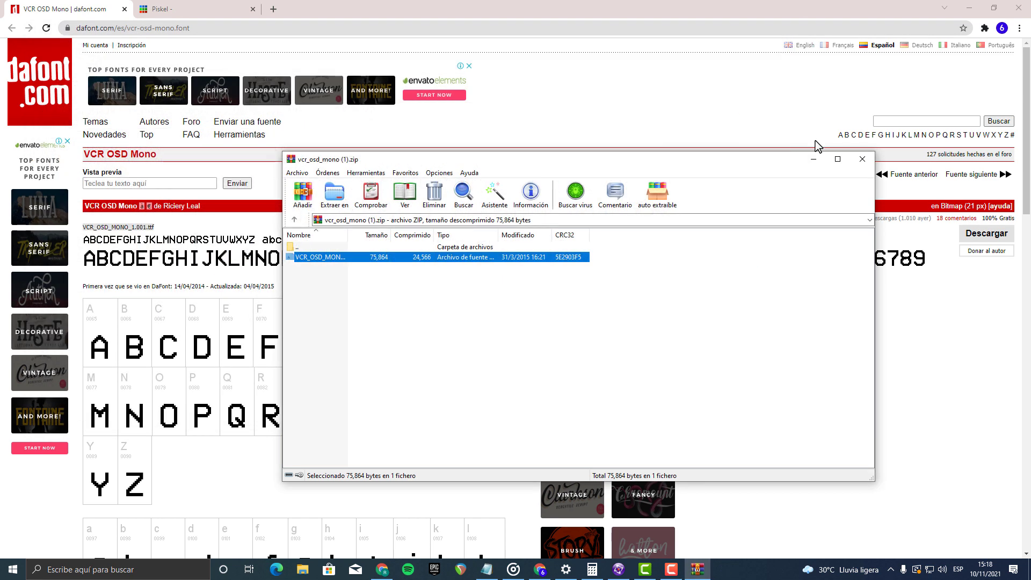
pyautogui.click(863, 159)
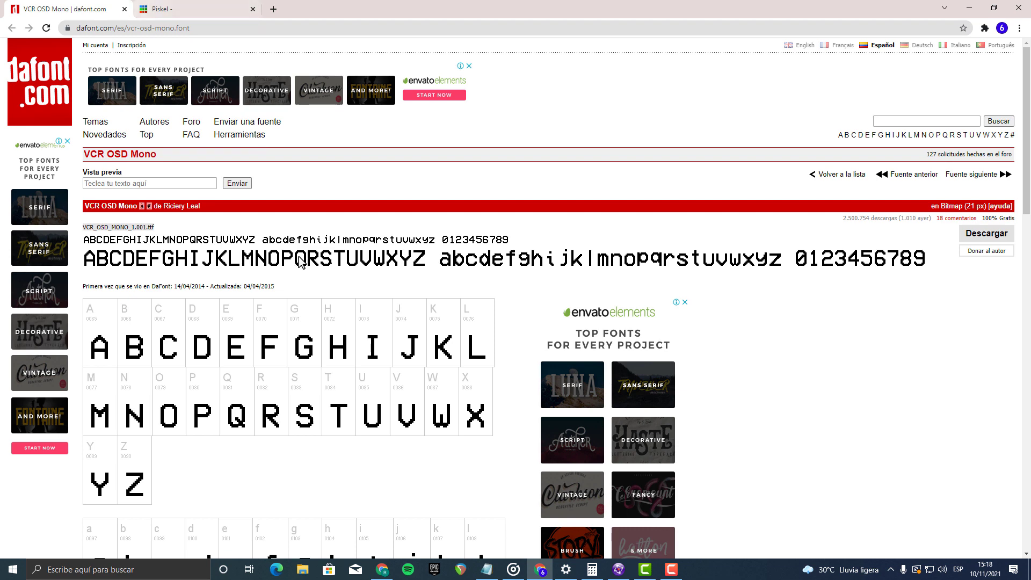
# Step: Search Google for Piskel in a new browser tab
pyautogui.click(199, 9)
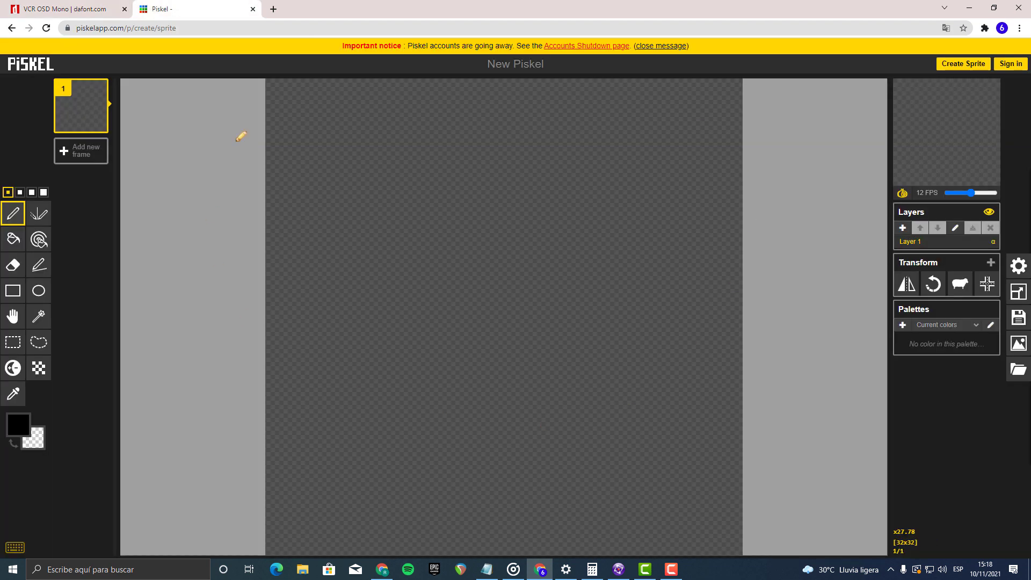
pyautogui.click(274, 9)
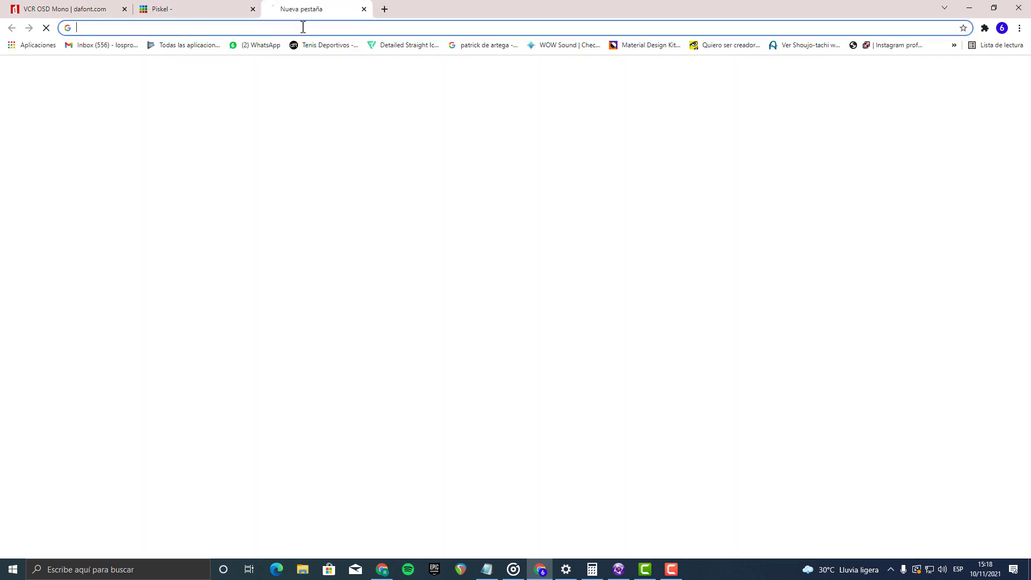
pyautogui.click(303, 27)
pyautogui.write('PISK')
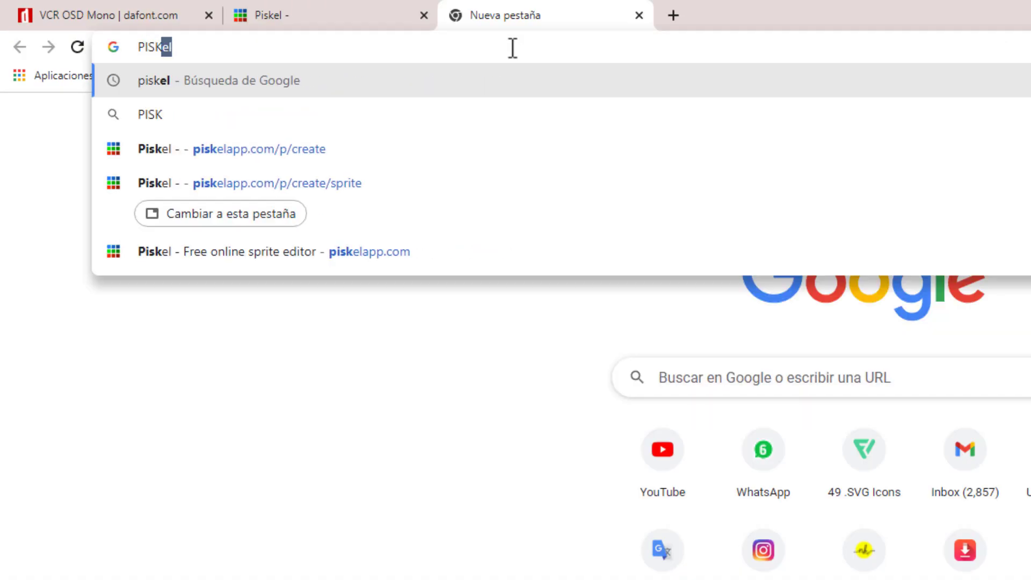
pyautogui.write('EL')
pyautogui.press('Return')
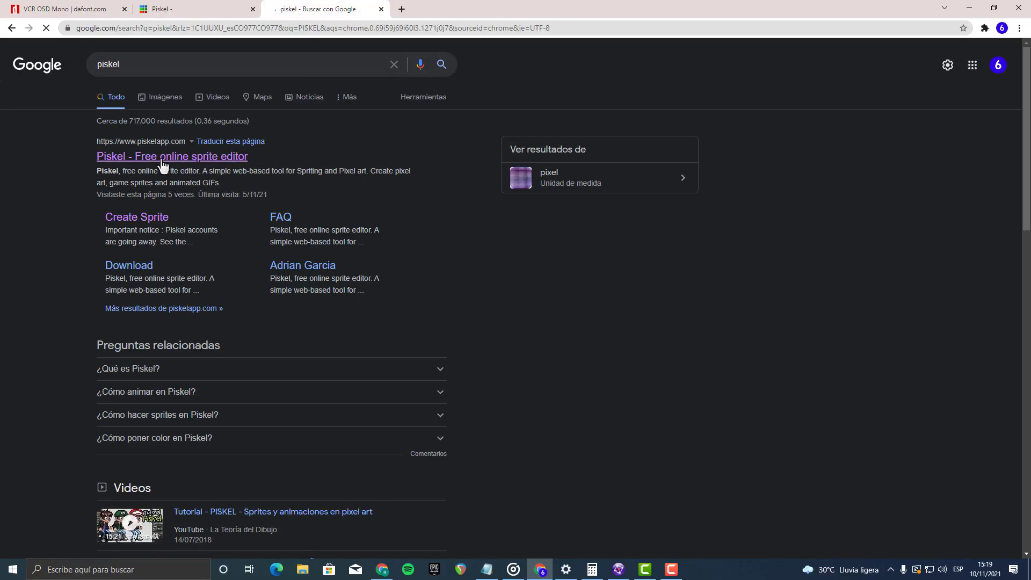
# Step: Create a new sprite on the Piskel site and close the duplicate Piskel tab
pyautogui.click(161, 161)
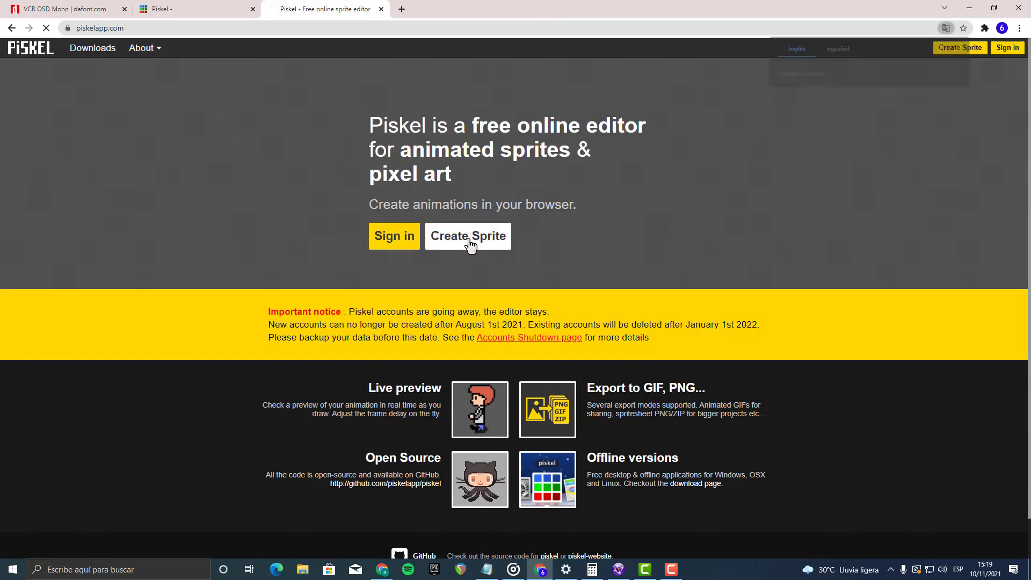
pyautogui.click(470, 240)
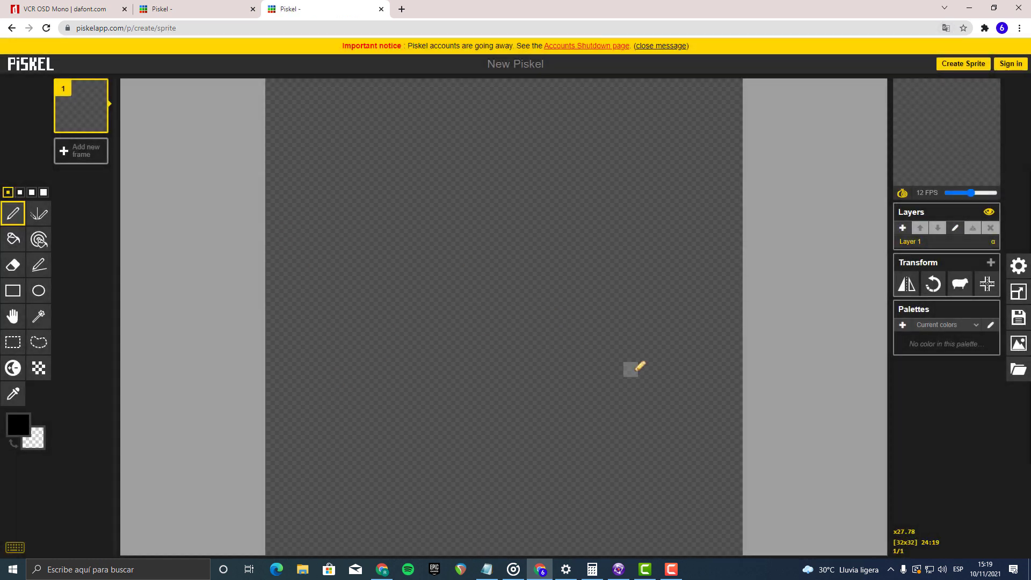
pyautogui.click(253, 9)
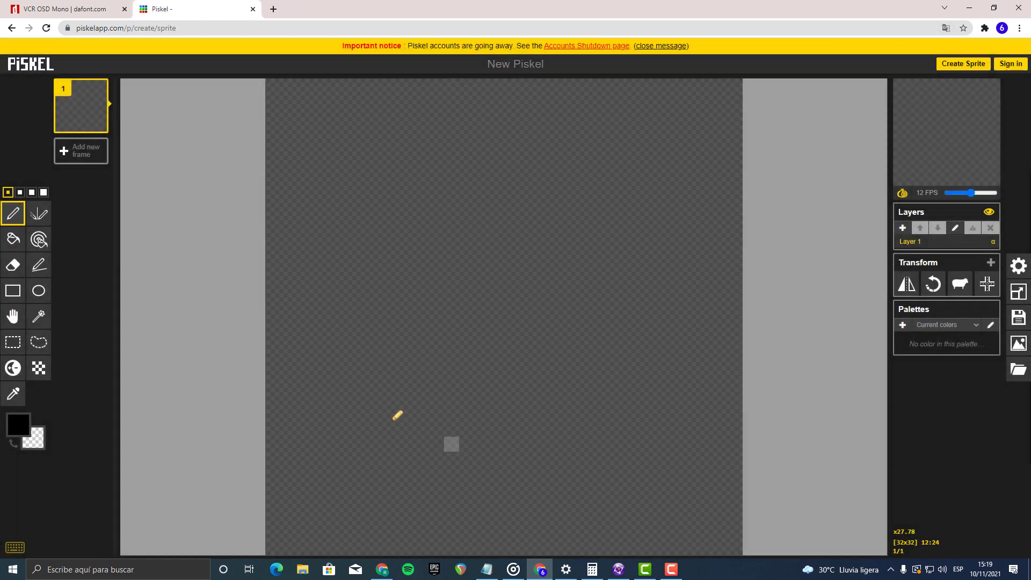
# Step: Try a pen stroke across the upper canvas, undo it, and set the pen size to 4 pixels
pyautogui.moveTo(361, 206)
pyautogui.mouseDown()
pyautogui.moveTo(485, 309)
pyautogui.moveTo(652, 173)
pyautogui.moveTo(751, 232)
pyautogui.moveTo(733, 182)
pyautogui.mouseUp()
pyautogui.hotkey('ctrl', 'z')
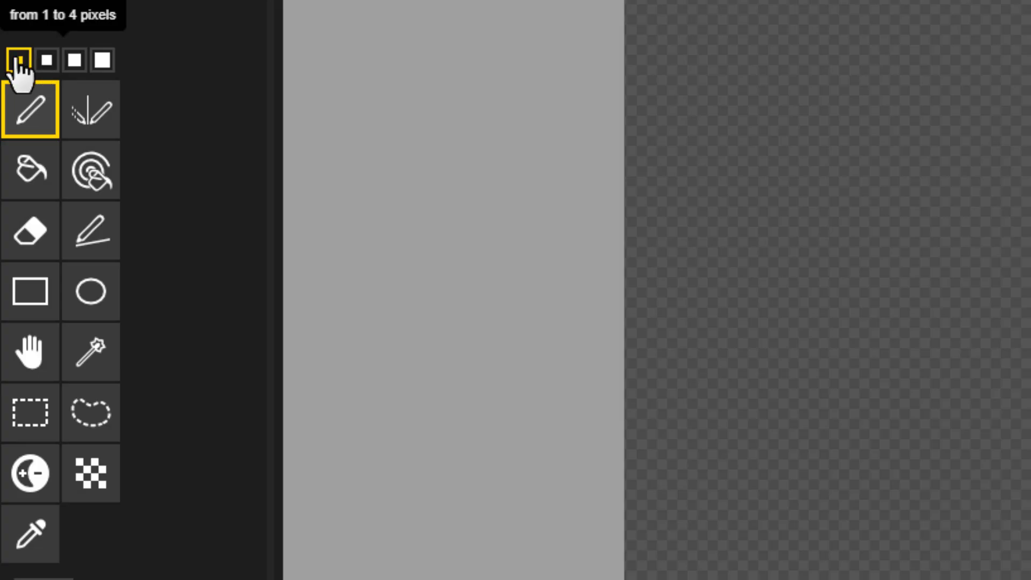
pyautogui.click(46, 59)
pyautogui.click(74, 59)
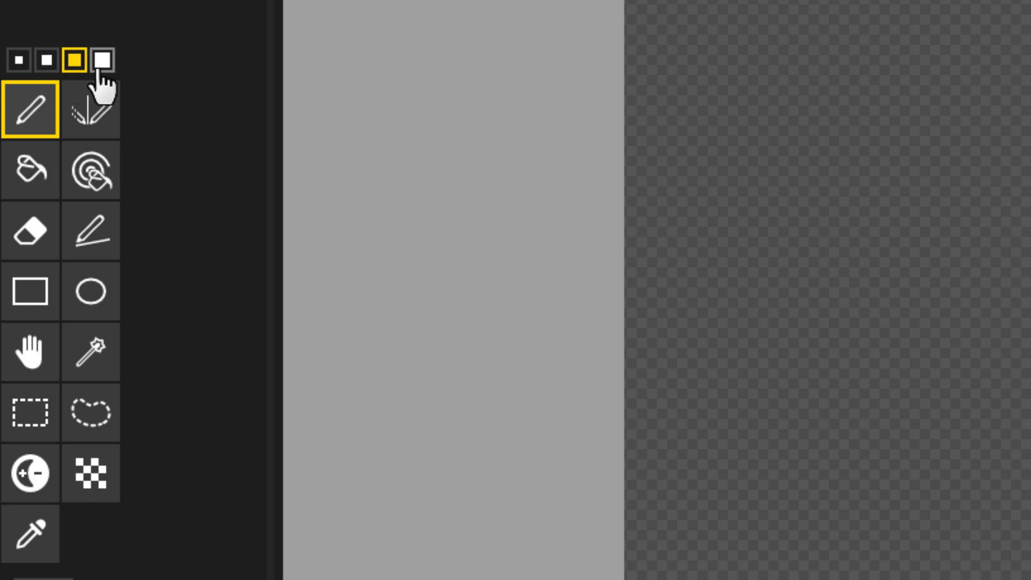
pyautogui.click(102, 60)
# Step: Stamp several black test squares around the canvas with the 4-pixel pen and undo them all
pyautogui.click(870, 108)
pyautogui.click(578, 213)
pyautogui.click(638, 287)
pyautogui.click(473, 407)
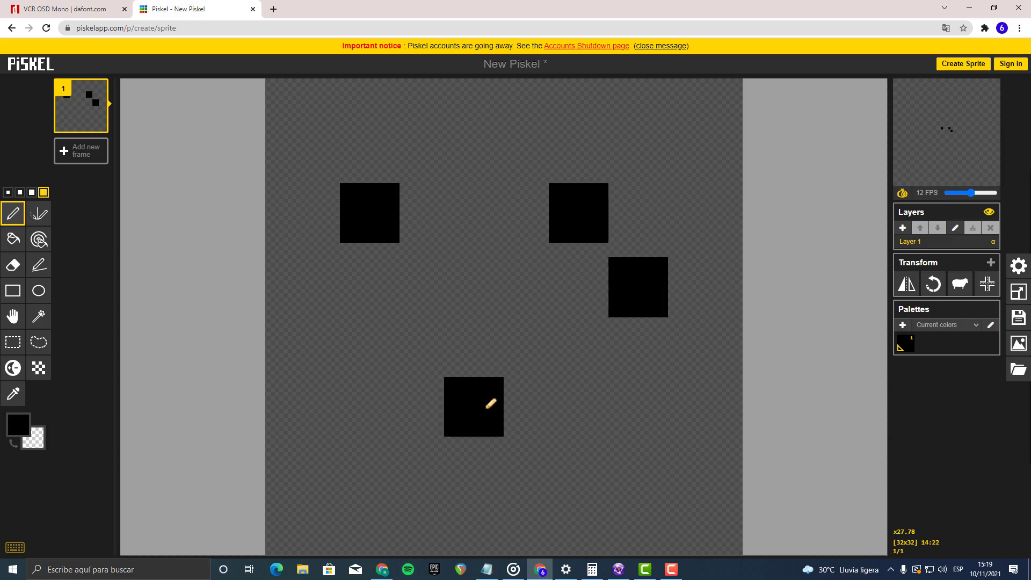
pyautogui.click(406, 368)
pyautogui.click(467, 220)
pyautogui.moveTo(526, 250); pyautogui.dragTo(556, 280)
pyautogui.hotkey('ctrl', 'z')
pyautogui.hotkey('ctrl', 'z')
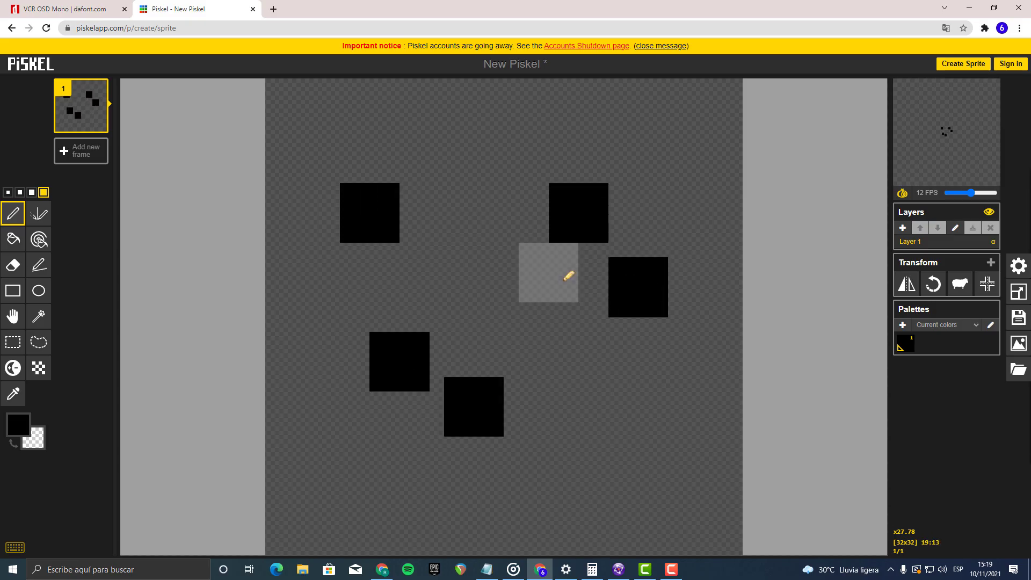
pyautogui.hotkey('ctrl', 'z')
pyautogui.hotkey('ctrl', 'z')
pyautogui.hotkey('ctrl', 'z')
pyautogui.hotkey('ctrl', 'z')
pyautogui.hotkey('ctrl', 'z')
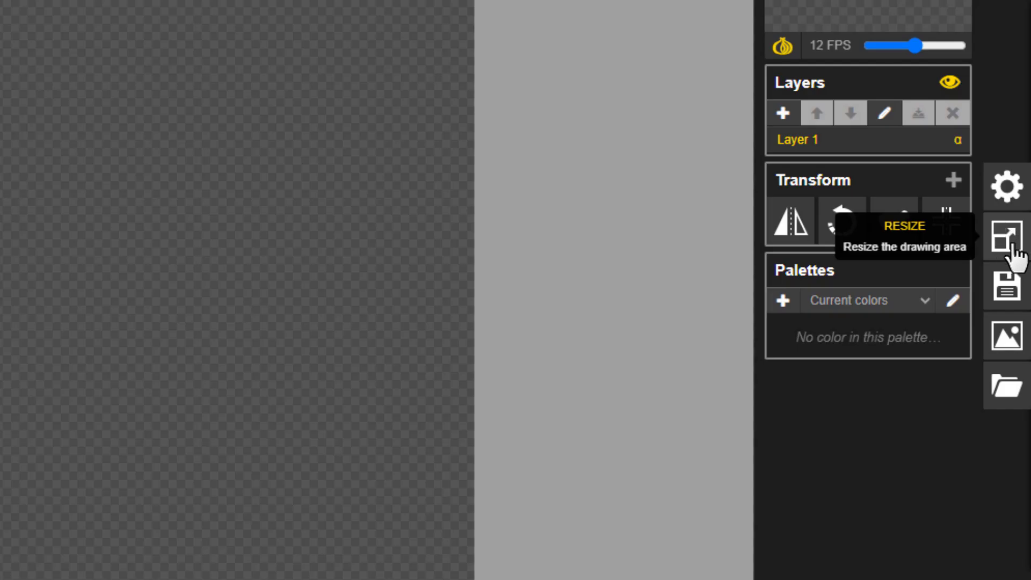
# Step: Set the canvas width to 134 px in the resize settings, using the size shown in the Snipping Tool capture
pyautogui.click(1012, 244)
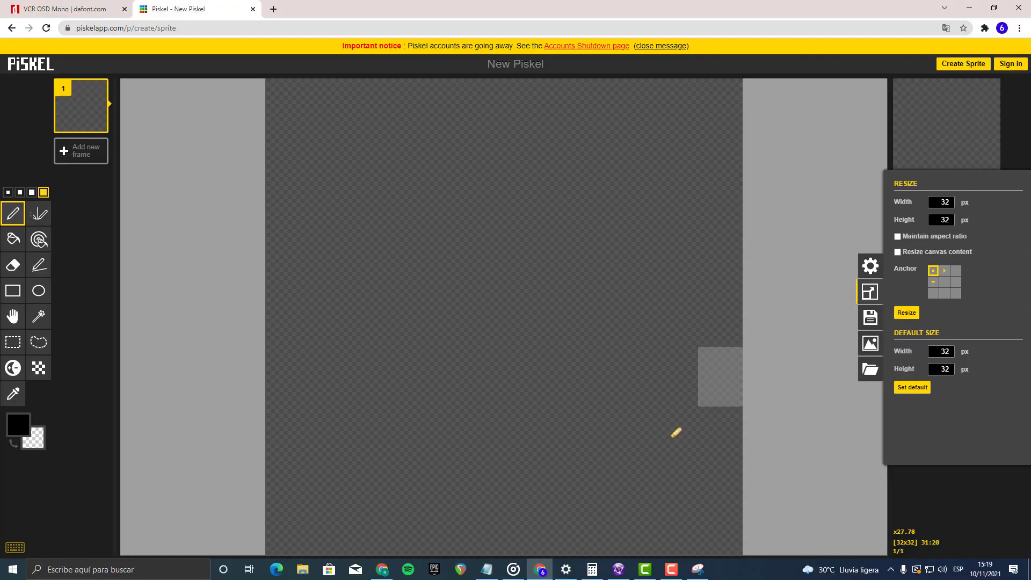
pyautogui.click(698, 569)
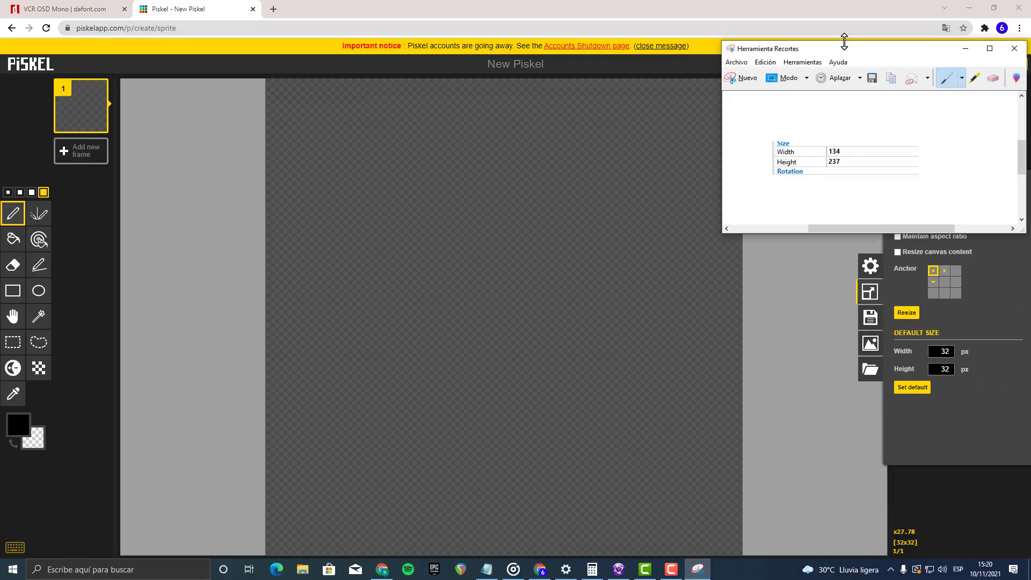
pyautogui.moveTo(843, 48); pyautogui.dragTo(627, 51)
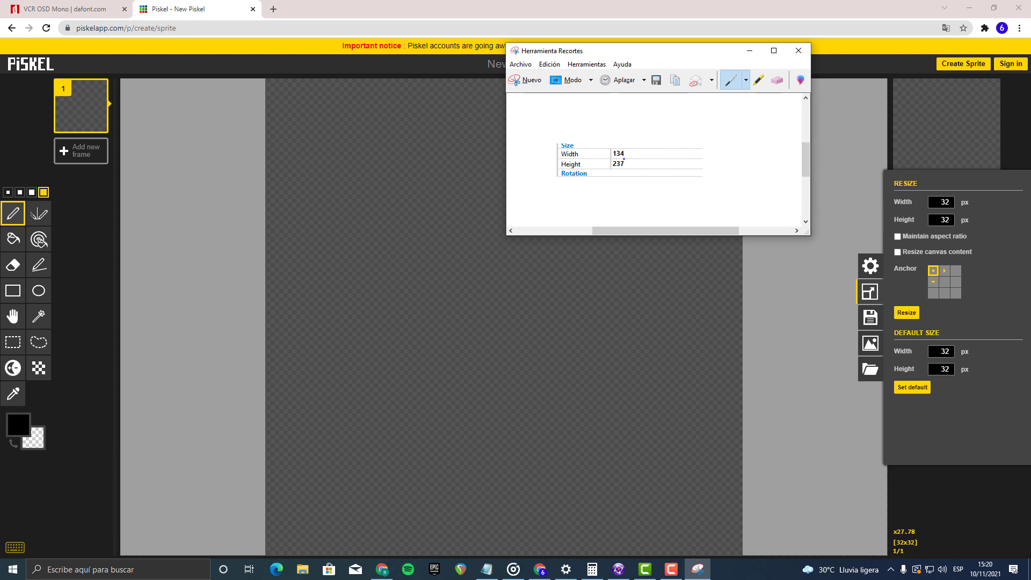
pyautogui.doubleClick(945, 202)
pyautogui.write('134')
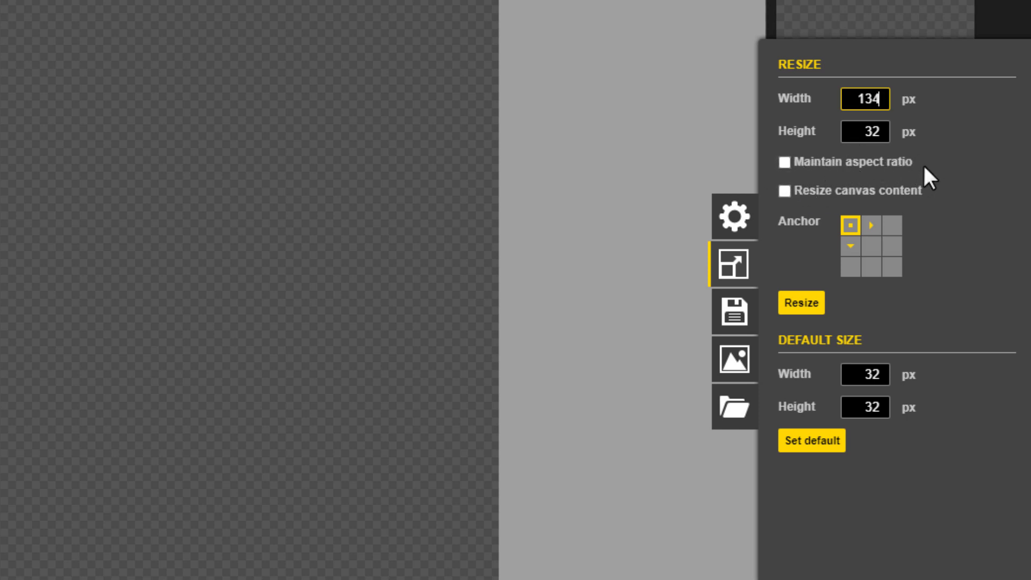
# Step: Try linking the canvas width and height with Maintain aspect ratio, and turn the option off again
pyautogui.click(784, 162)
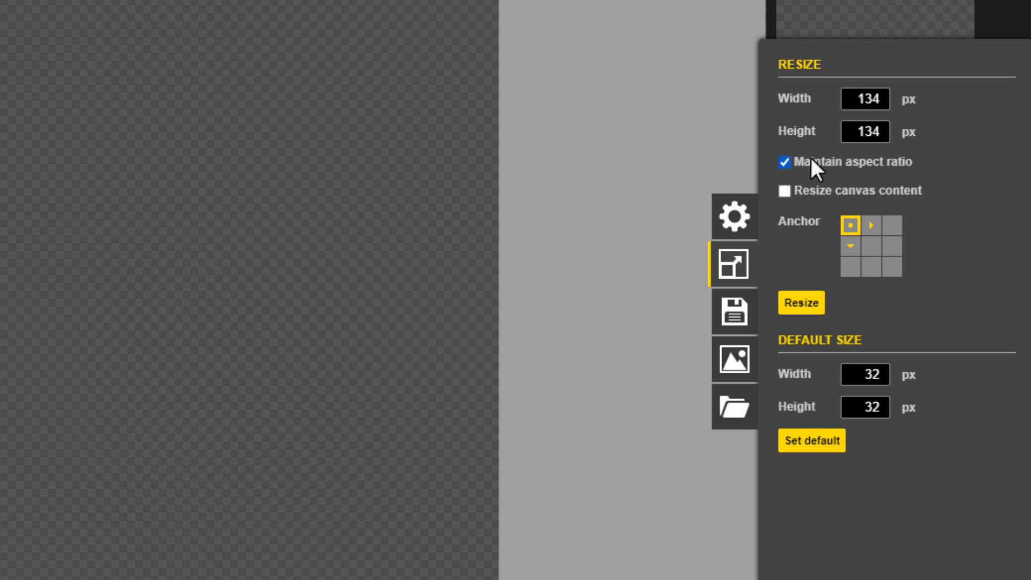
pyautogui.click(865, 102)
pyautogui.click(868, 126)
pyautogui.click(786, 162)
# Step: Set the canvas height to 237 px, as in the size capture, and resize the canvas
pyautogui.click(879, 137)
pyautogui.click(511, 566)
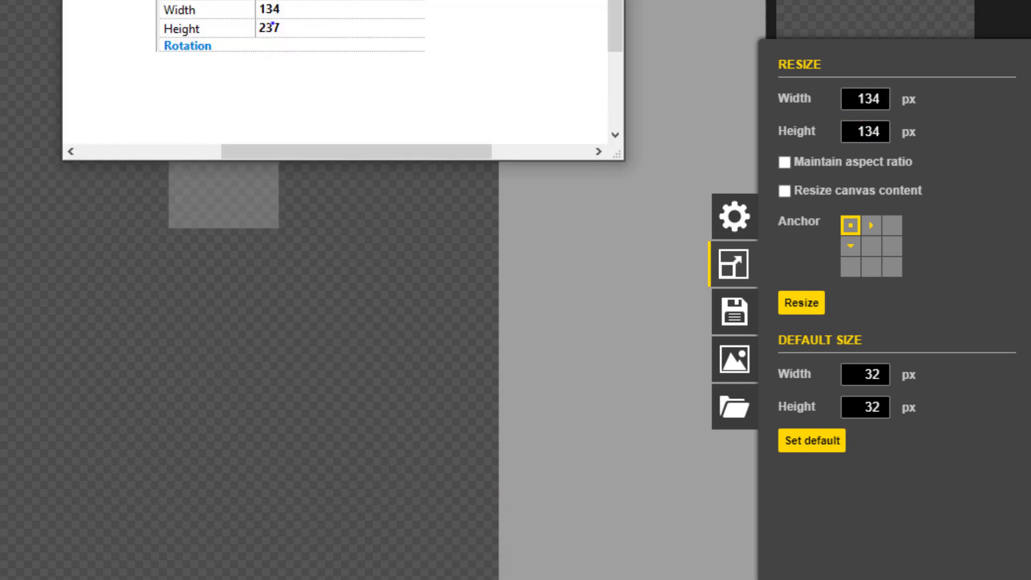
pyautogui.click(927, 149)
pyautogui.write('237')
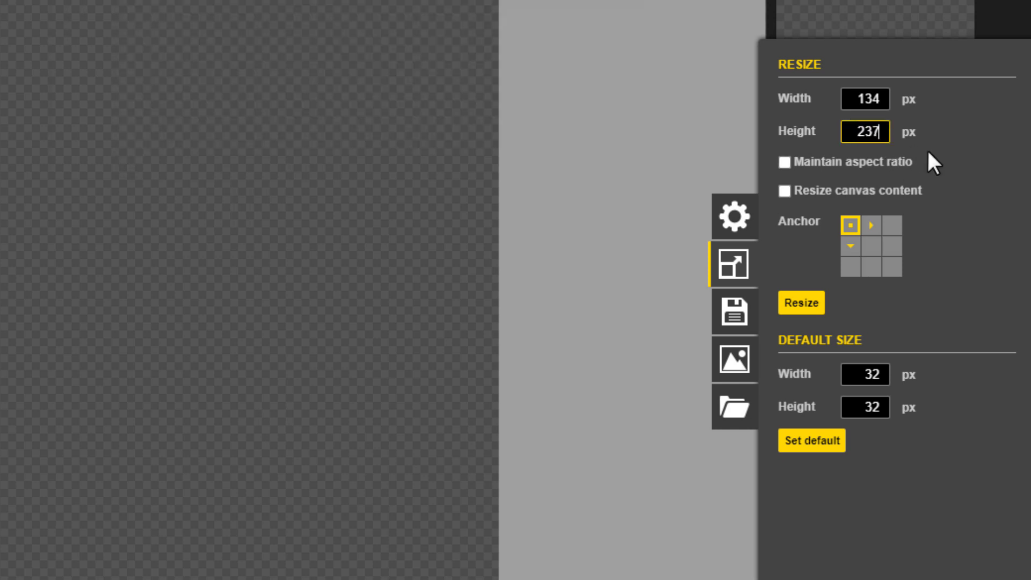
pyautogui.click(801, 304)
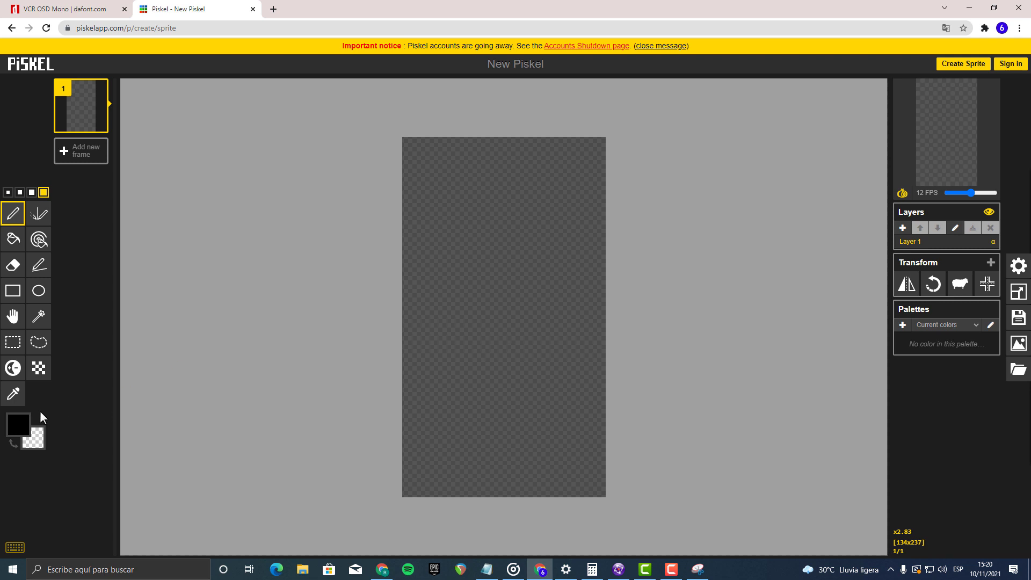
# Step: Set the primary drawing color to the green #128a1e
pyautogui.click(13, 430)
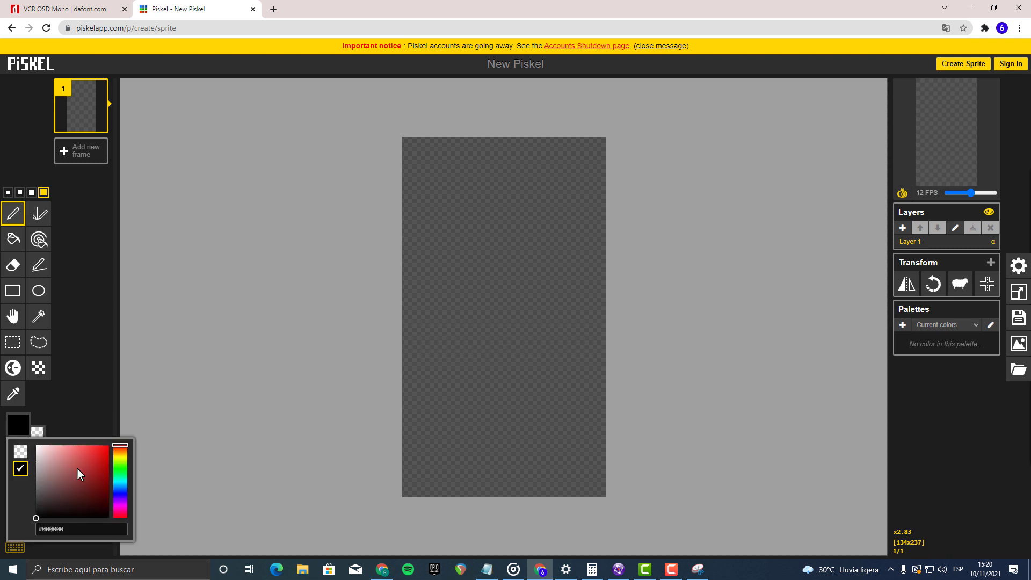
pyautogui.moveTo(119, 460)
pyautogui.mouseDown()
pyautogui.moveTo(120, 509)
pyautogui.moveTo(118, 472)
pyautogui.mouseUp()
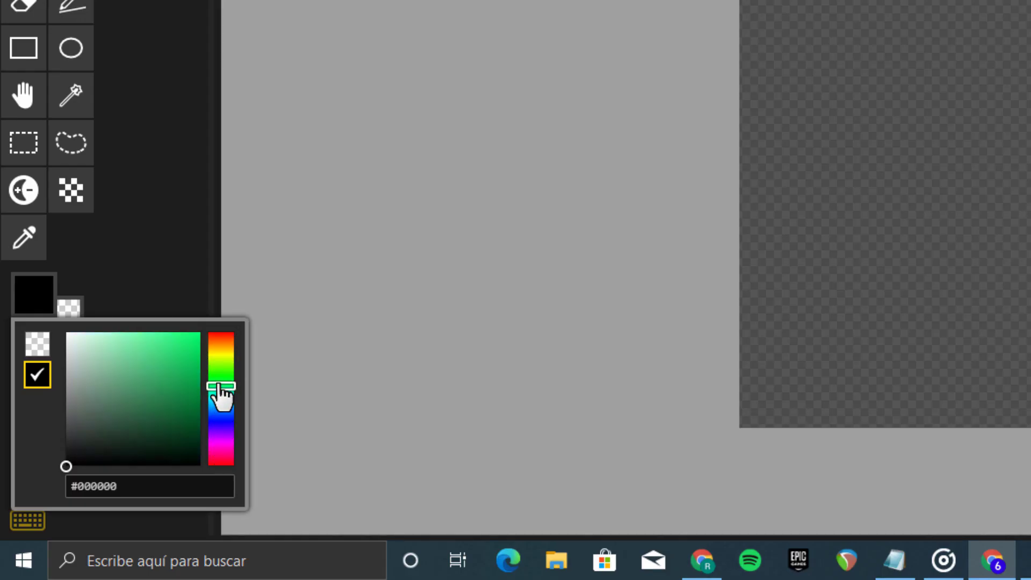
pyautogui.moveTo(194, 383)
pyautogui.mouseDown()
pyautogui.moveTo(188, 424)
pyautogui.moveTo(182, 414)
pyautogui.moveTo(179, 403)
pyautogui.moveTo(221, 430)
pyautogui.moveTo(222, 379)
pyautogui.moveTo(122, 394)
pyautogui.moveTo(145, 373)
pyautogui.moveTo(177, 401)
pyautogui.moveTo(182, 392)
pyautogui.mouseUp()
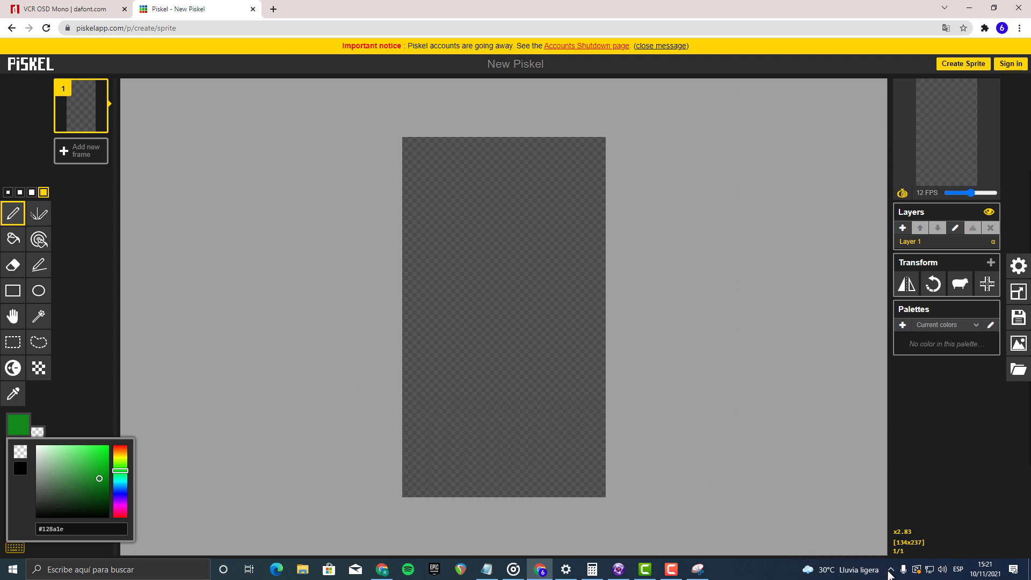
pyautogui.click(891, 569)
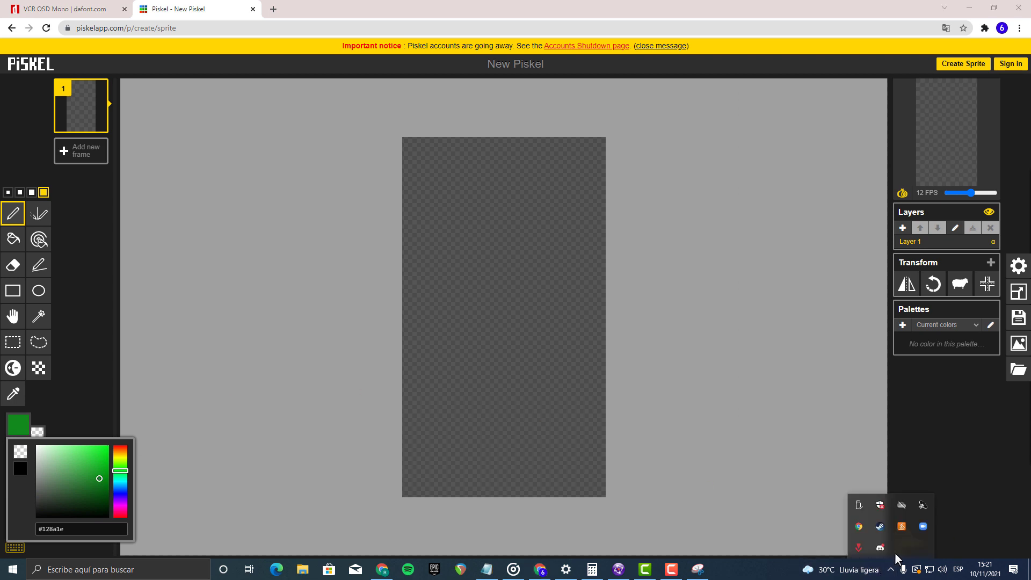
pyautogui.click(880, 548)
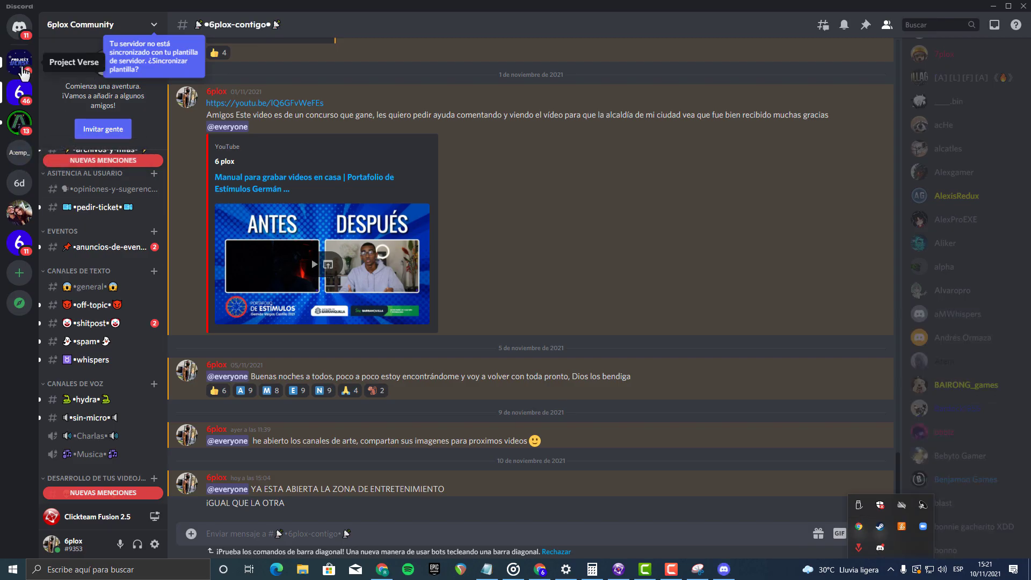
pyautogui.scroll(-5, 102, 296)
pyautogui.hotkey('alt', 'F4')
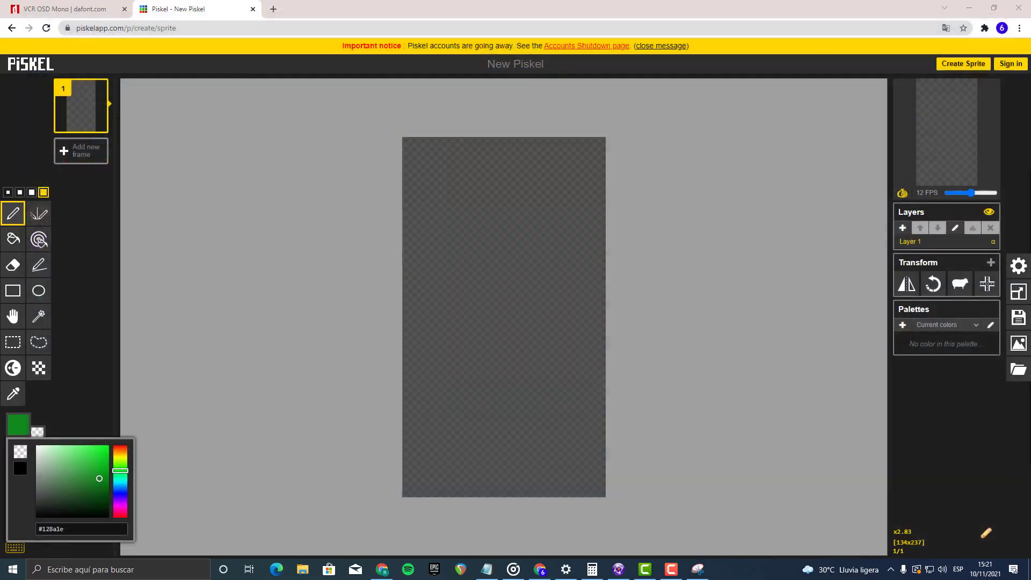
# Step: Quit Discord, which is running in the background
pyautogui.click(892, 570)
pyautogui.rightClick(879, 547)
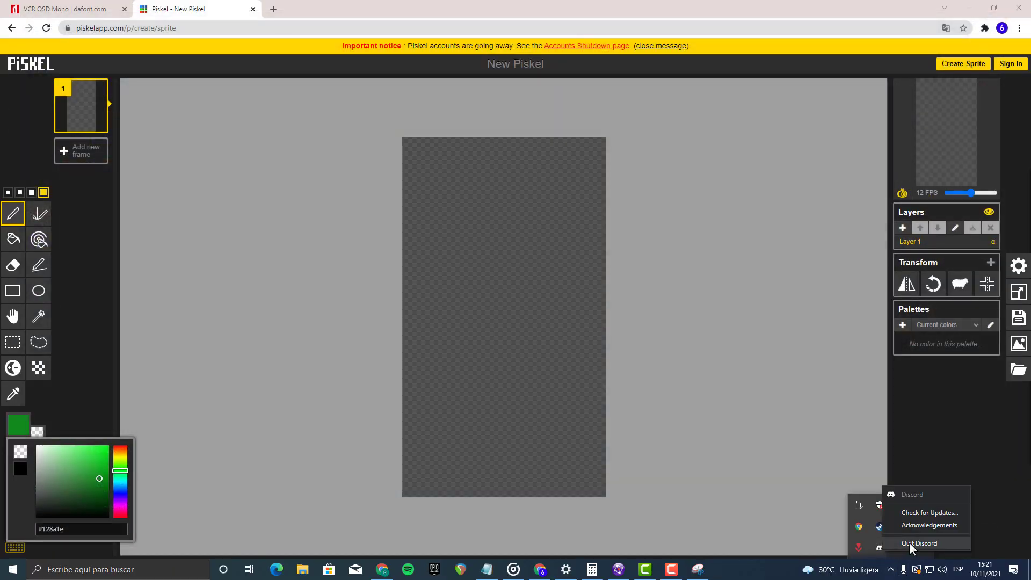
pyautogui.click(911, 544)
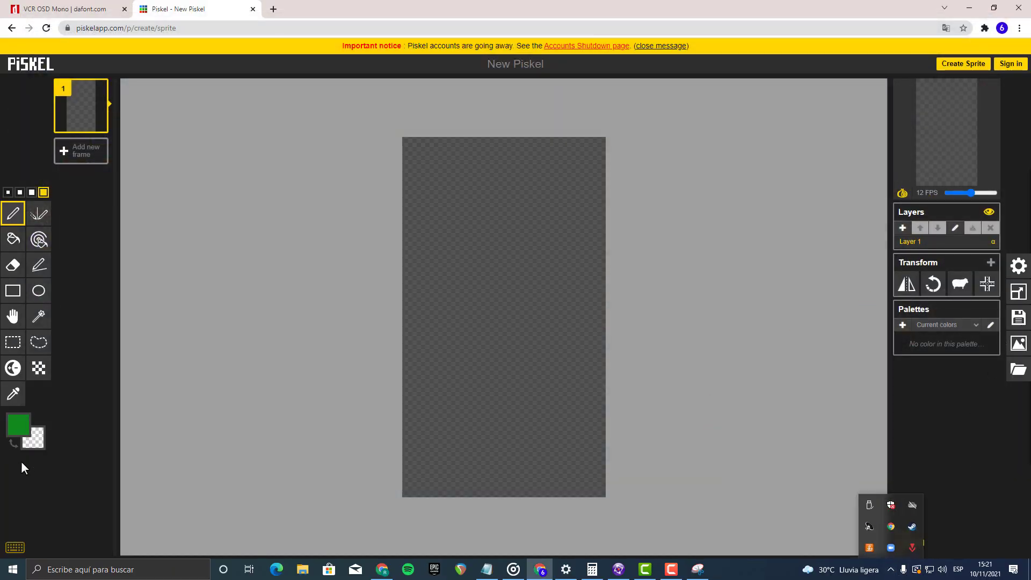
# Step: Fill the whole canvas with the green primary color using the Paint bucket tool
pyautogui.click(40, 400)
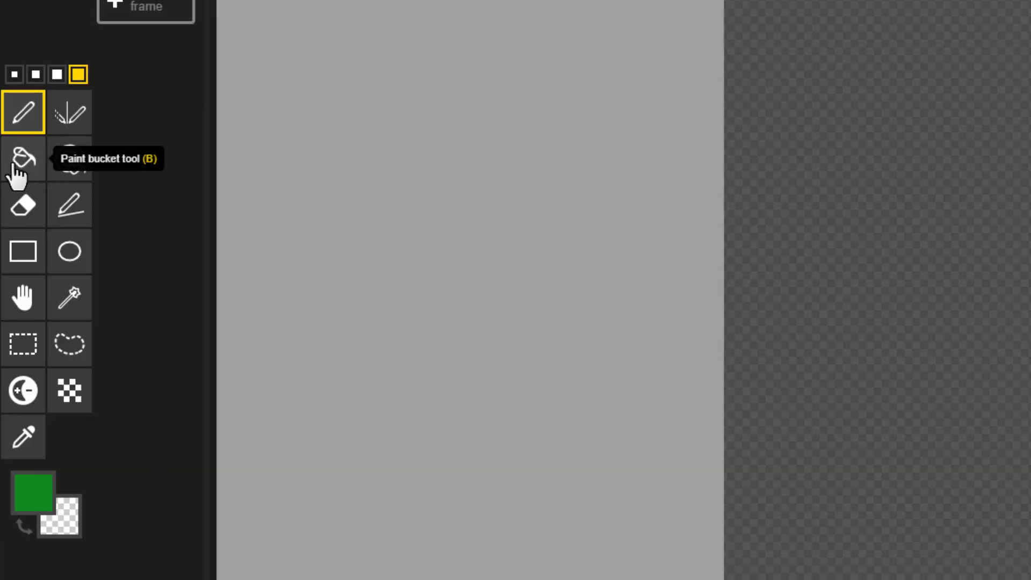
pyautogui.click(14, 167)
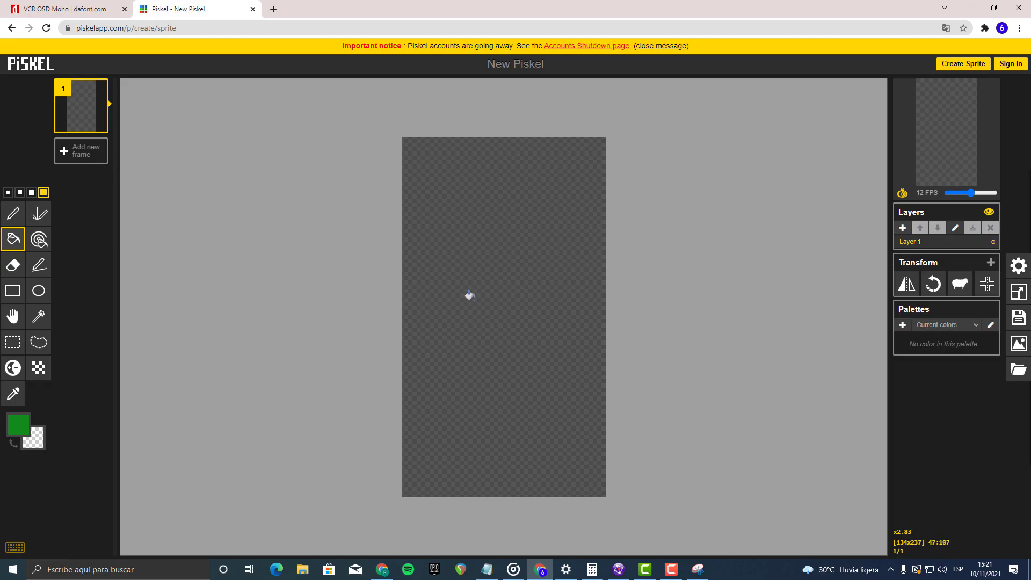
pyautogui.click(469, 296)
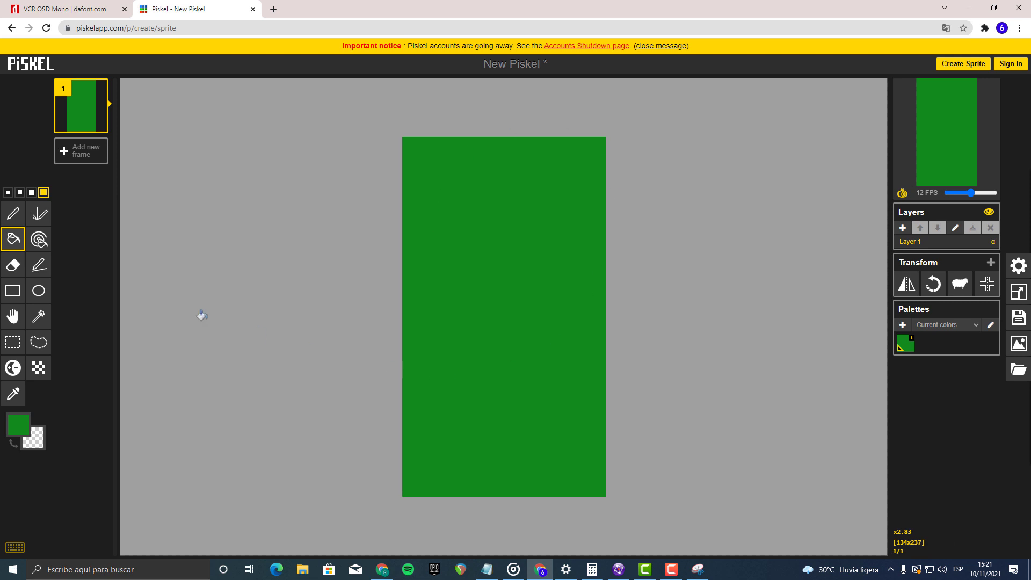
# Step: Darken the primary drawing color to the very dark green #0b280d
pyautogui.click(21, 425)
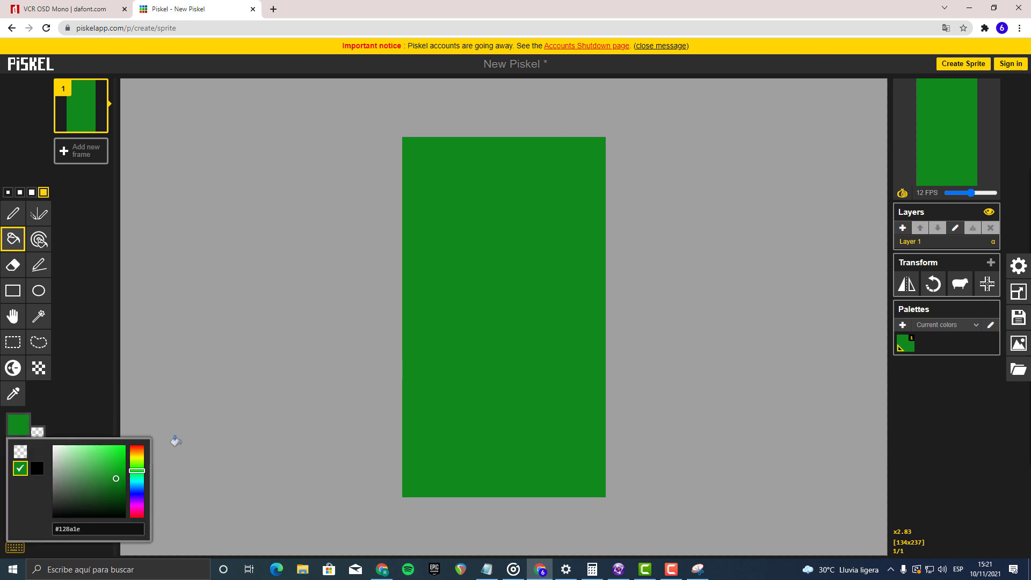
pyautogui.moveTo(116, 479); pyautogui.dragTo(113, 507)
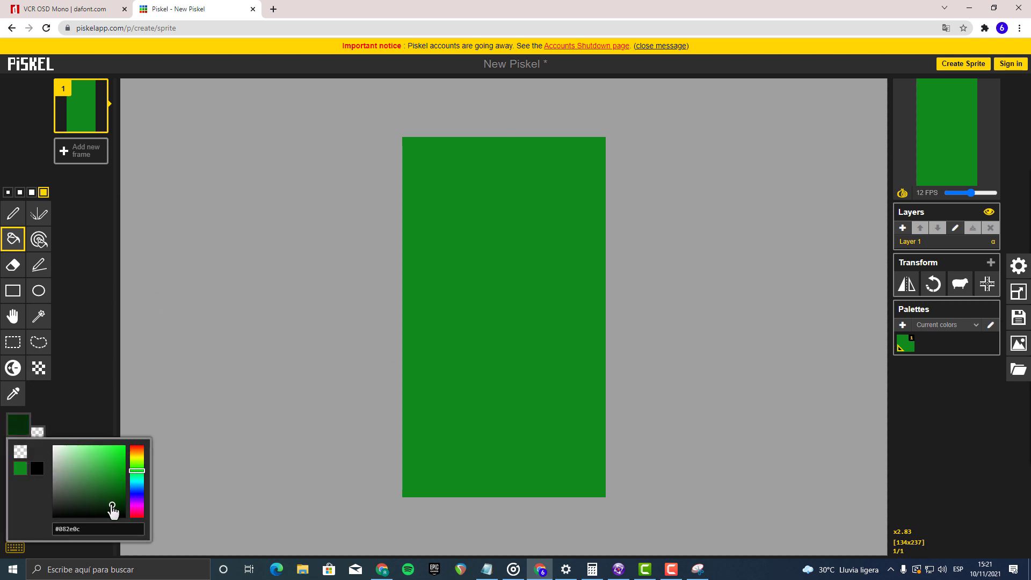
pyautogui.click(83, 329)
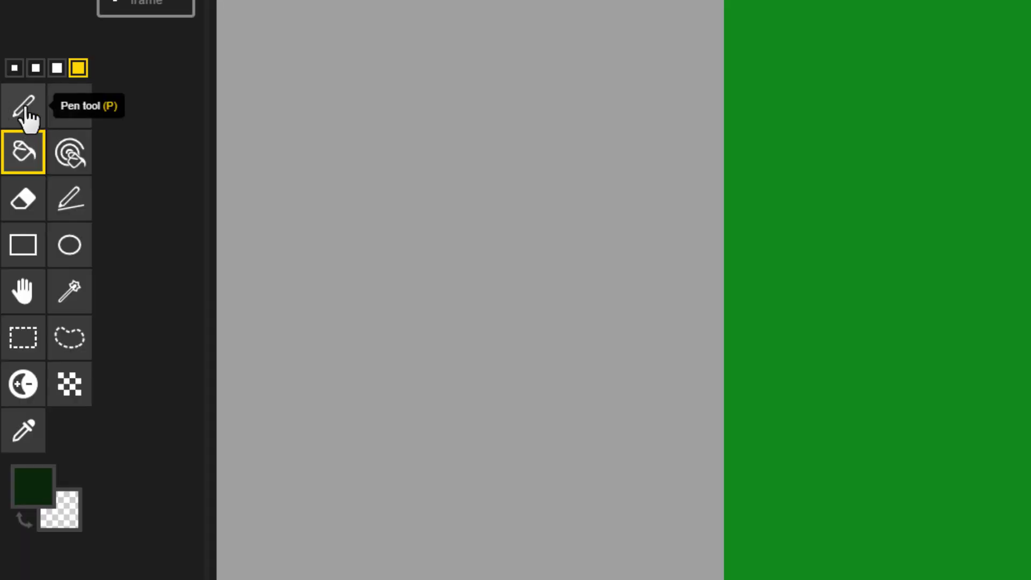
# Step: Try two freehand vertical dark green strokes down the canvas with the Pen tool, and undo both
pyautogui.click(22, 110)
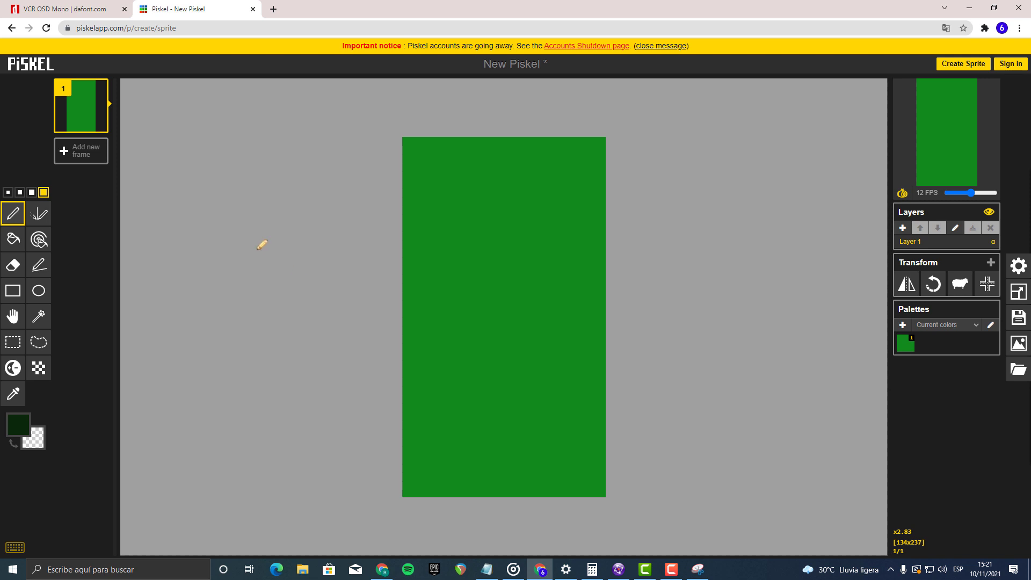
pyautogui.moveTo(451, 156); pyautogui.dragTo(445, 488)
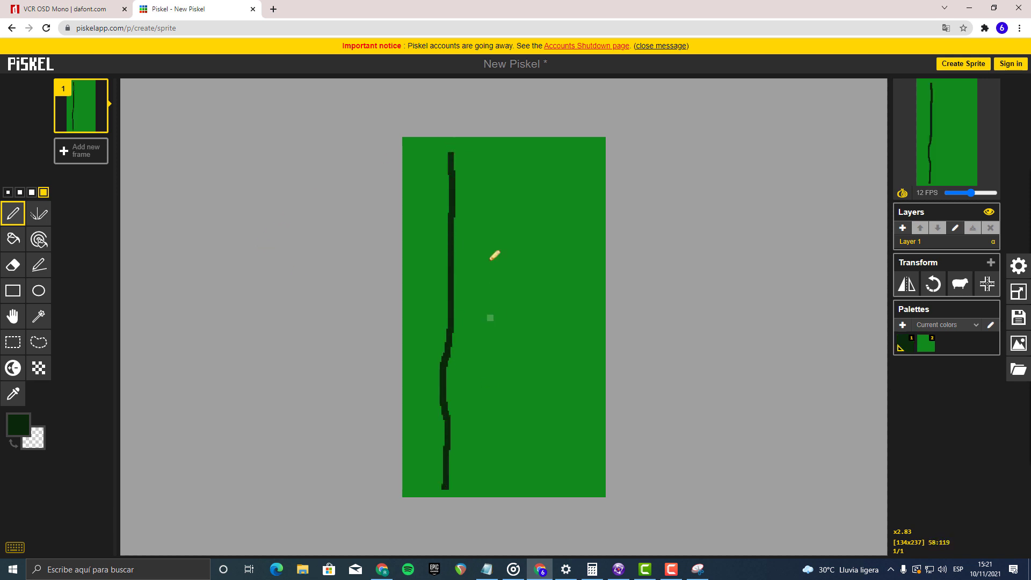
pyautogui.moveTo(507, 155); pyautogui.dragTo(507, 442)
pyautogui.hotkey('ctrl', 'z')
pyautogui.hotkey('ctrl', 'z')
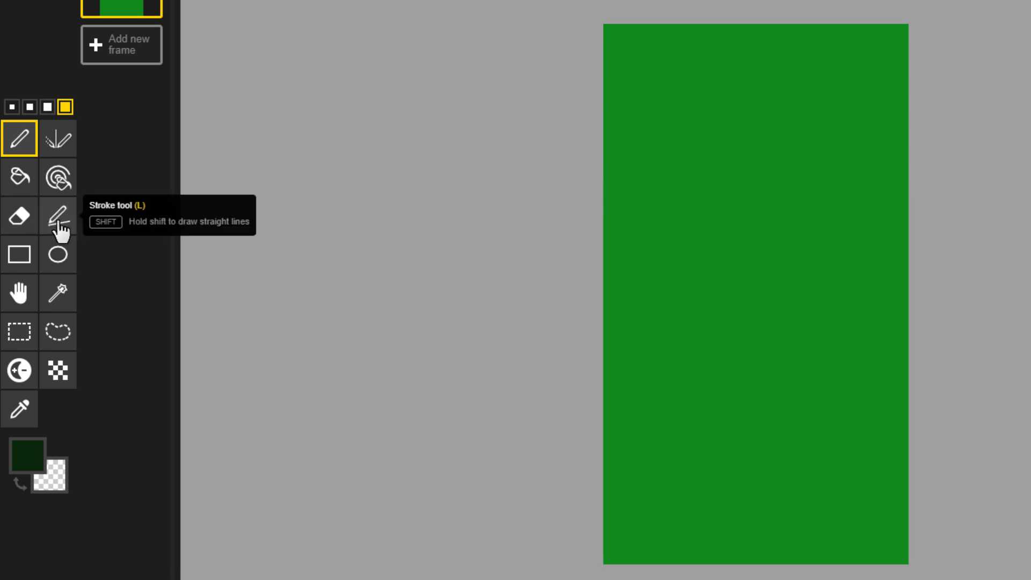
# Step: Draw straight dark green lines along the full height of the canvas's left and right edges with the Stroke tool
pyautogui.click(57, 221)
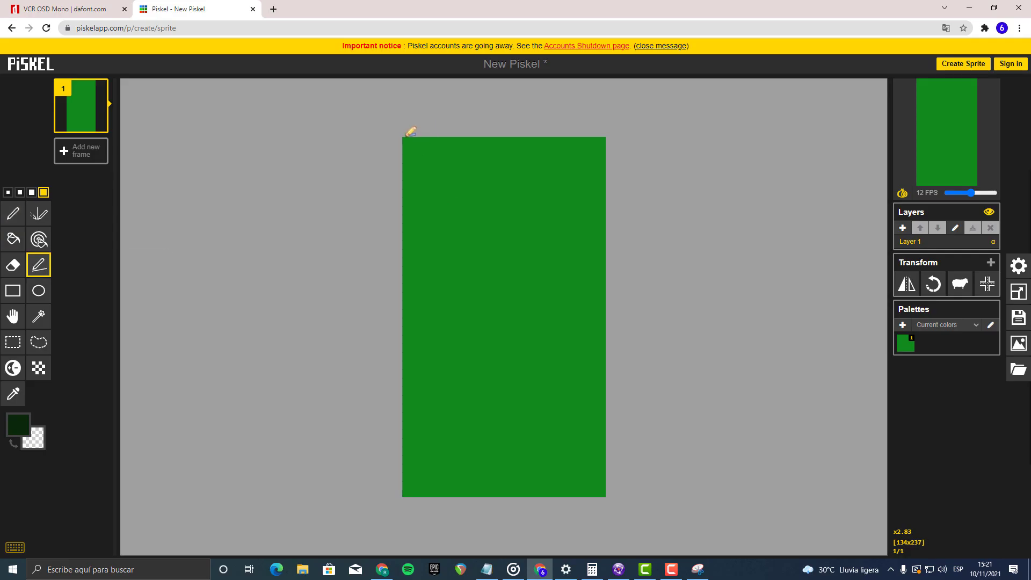
pyautogui.scroll(1, 412, 137)
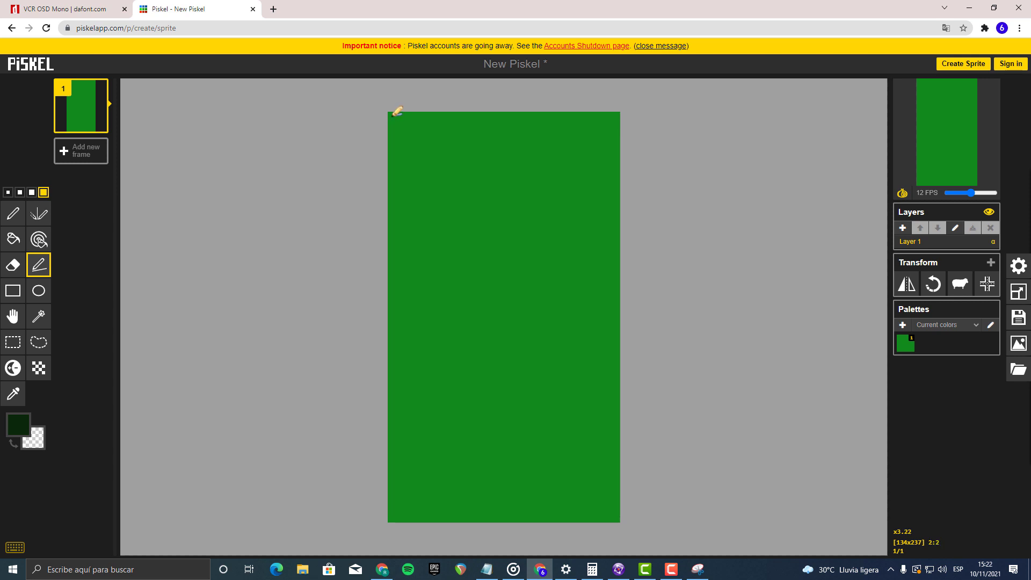
pyautogui.moveTo(392, 114)
pyautogui.mouseDown()
pyautogui.moveTo(381, 303)
pyautogui.moveTo(569, 375)
pyautogui.moveTo(437, 494)
pyautogui.moveTo(398, 507)
pyautogui.moveTo(396, 520)
pyautogui.mouseUp()
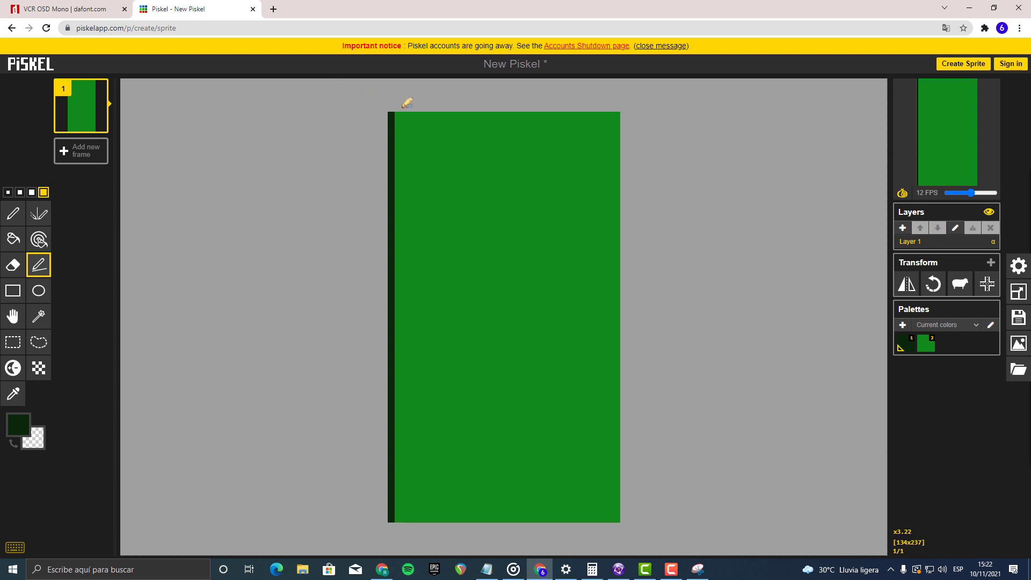
pyautogui.moveTo(618, 114)
pyautogui.mouseDown()
pyautogui.moveTo(617, 200)
pyautogui.moveTo(621, 100)
pyautogui.mouseUp()
pyautogui.scroll(1, 622, 114)
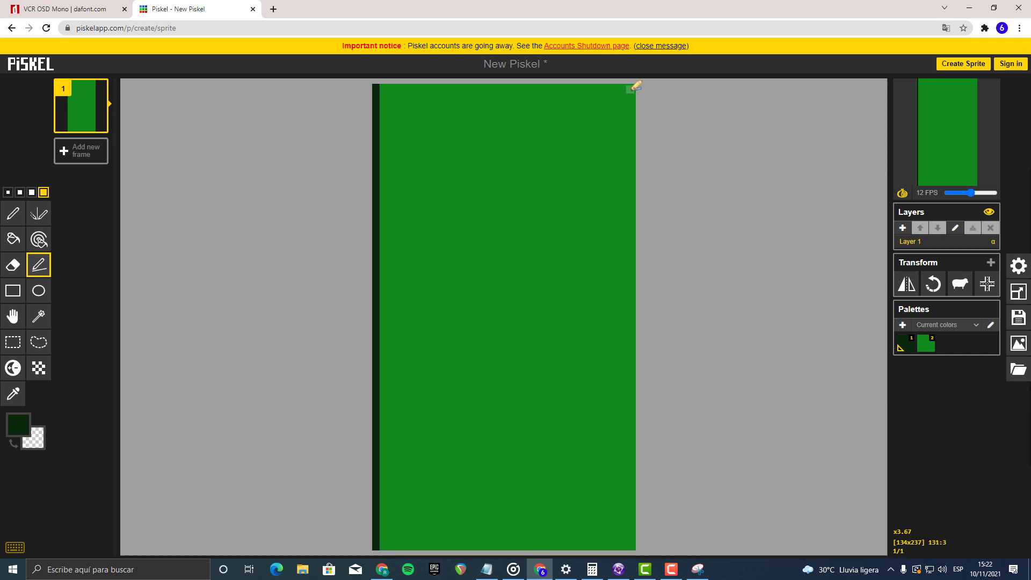
pyautogui.moveTo(635, 86)
pyautogui.mouseDown()
pyautogui.moveTo(629, 560)
pyautogui.moveTo(627, 538)
pyautogui.moveTo(637, 543)
pyautogui.mouseUp()
# Step: Complete the dark green border with straight lines along the canvas's top and bottom edges
pyautogui.scroll(-1, 524, 418)
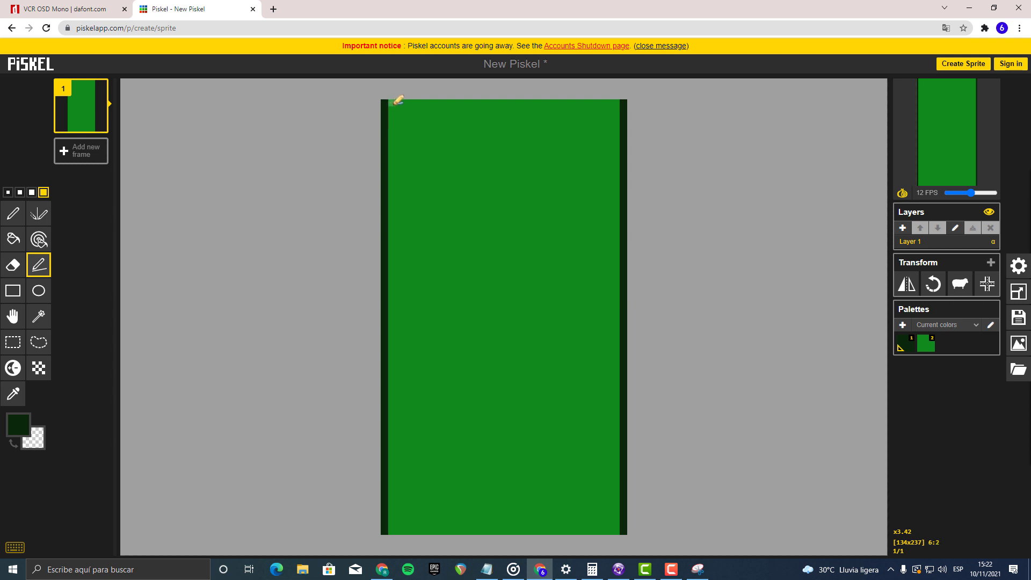
pyautogui.moveTo(393, 102); pyautogui.dragTo(617, 105)
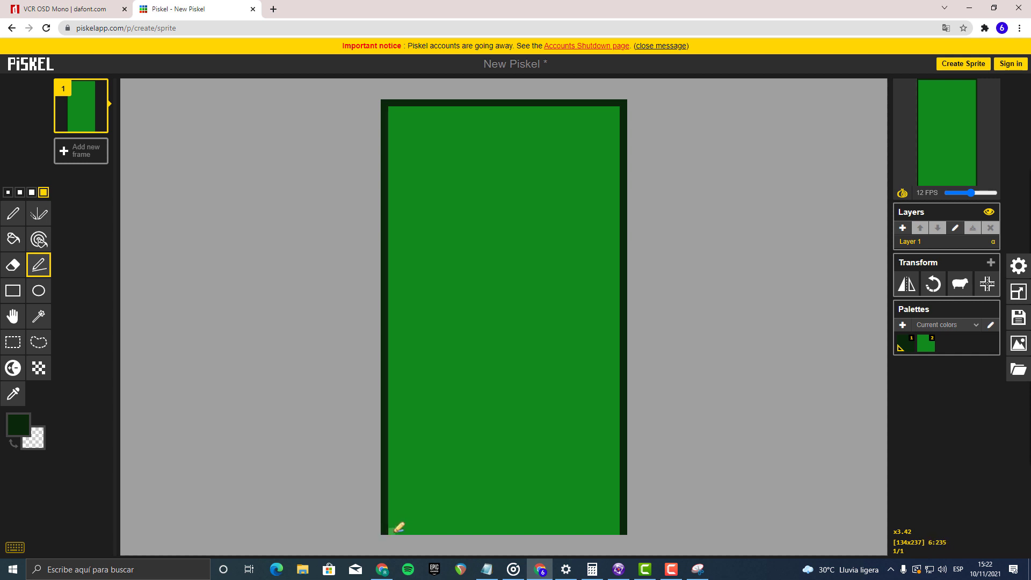
pyautogui.moveTo(393, 531); pyautogui.dragTo(622, 532)
# Step: Change the primary color to yellow and draw a tall ellipse outline in the middle of the green area
pyautogui.scroll(-4, 530, 398)
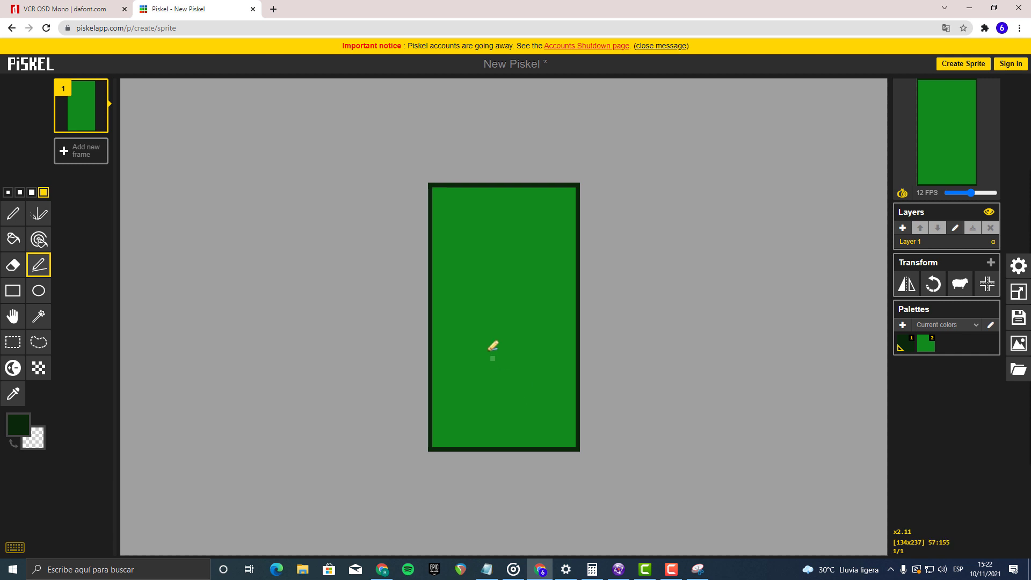
pyautogui.scroll(1, 492, 346)
pyautogui.scroll(-1, 492, 346)
pyautogui.scroll(2, 492, 345)
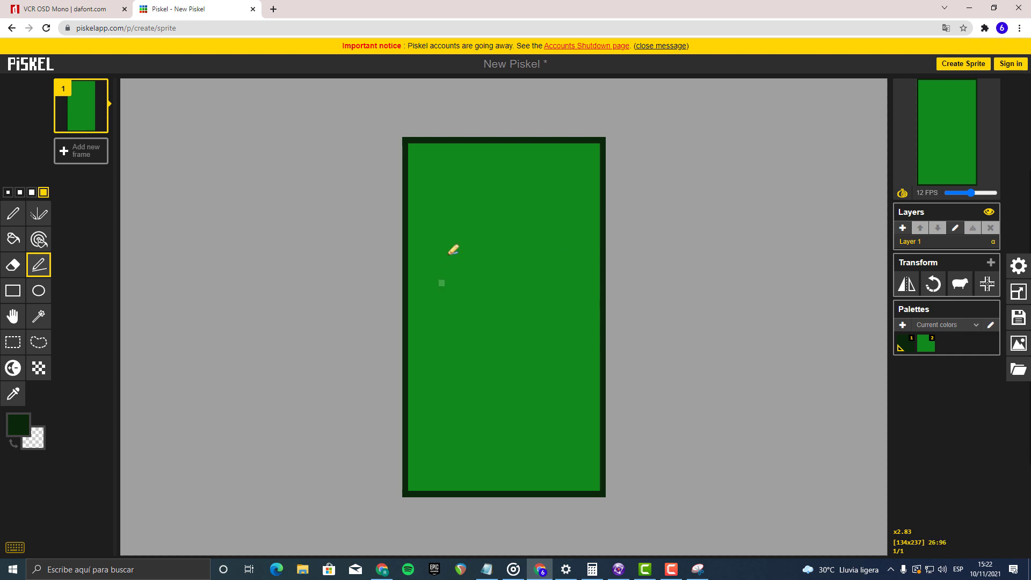
pyautogui.click(39, 291)
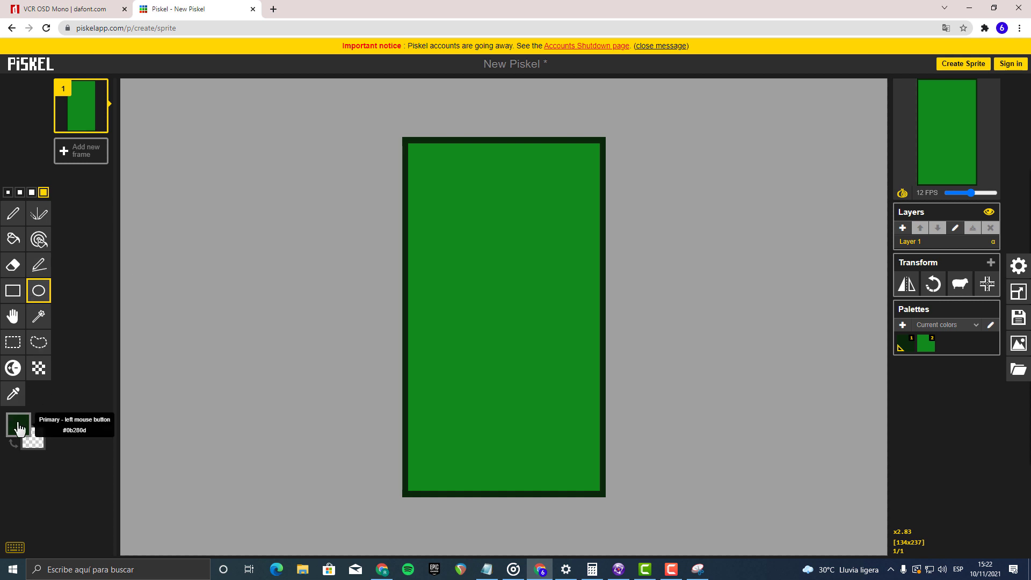
pyautogui.click(17, 424)
pyautogui.moveTo(141, 473)
pyautogui.mouseDown()
pyautogui.moveTo(137, 458)
pyautogui.moveTo(111, 454)
pyautogui.mouseUp()
pyautogui.click(82, 380)
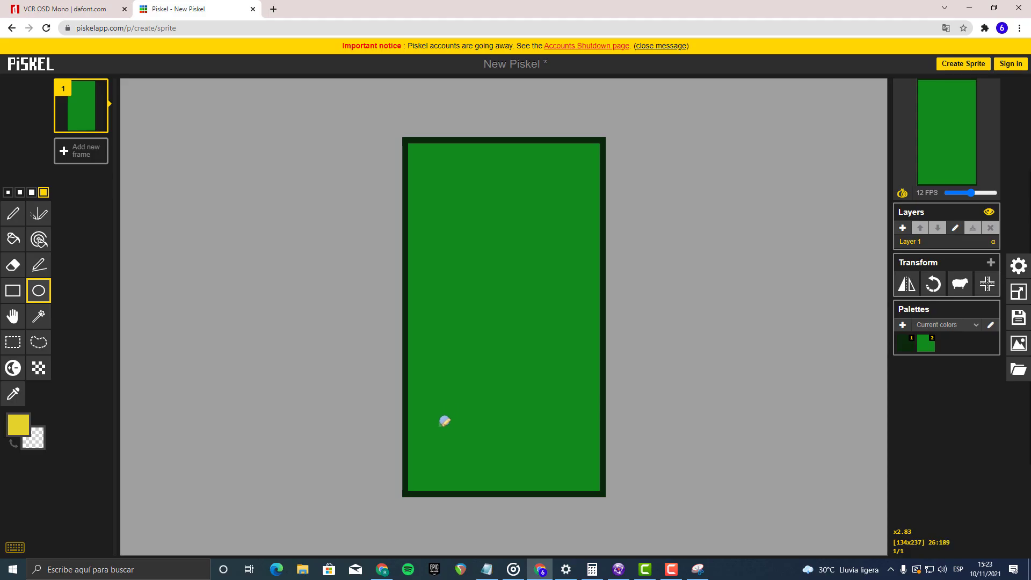
pyautogui.moveTo(444, 422)
pyautogui.mouseDown()
pyautogui.moveTo(574, 240)
pyautogui.moveTo(553, 213)
pyautogui.moveTo(576, 196)
pyautogui.moveTo(566, 191)
pyautogui.mouseUp()
# Step: Change the primary color to orange and fill the inside of the yellow ellipse with it
pyautogui.click(13, 240)
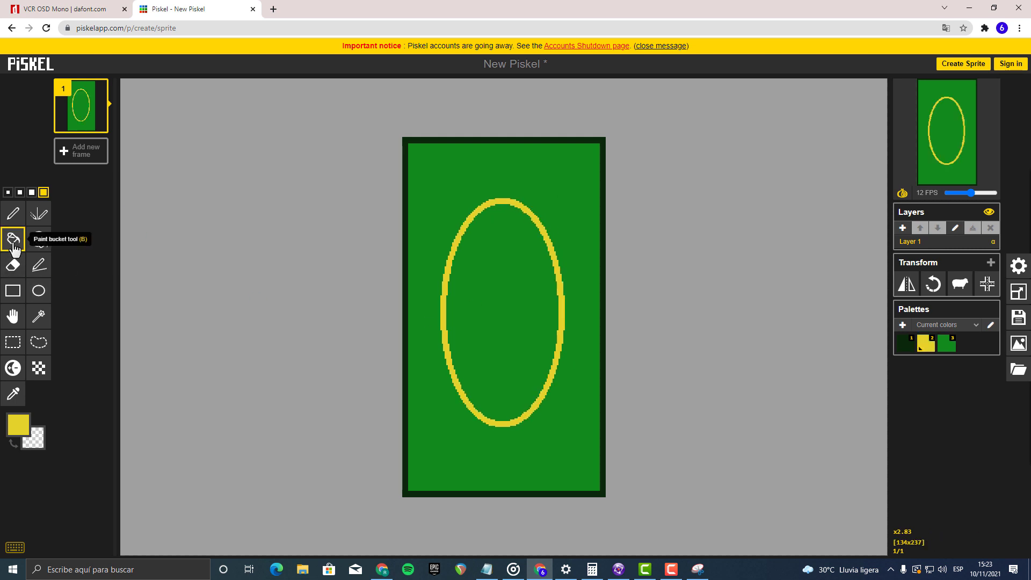
pyautogui.click(18, 425)
pyautogui.moveTo(138, 457); pyautogui.dragTo(138, 452)
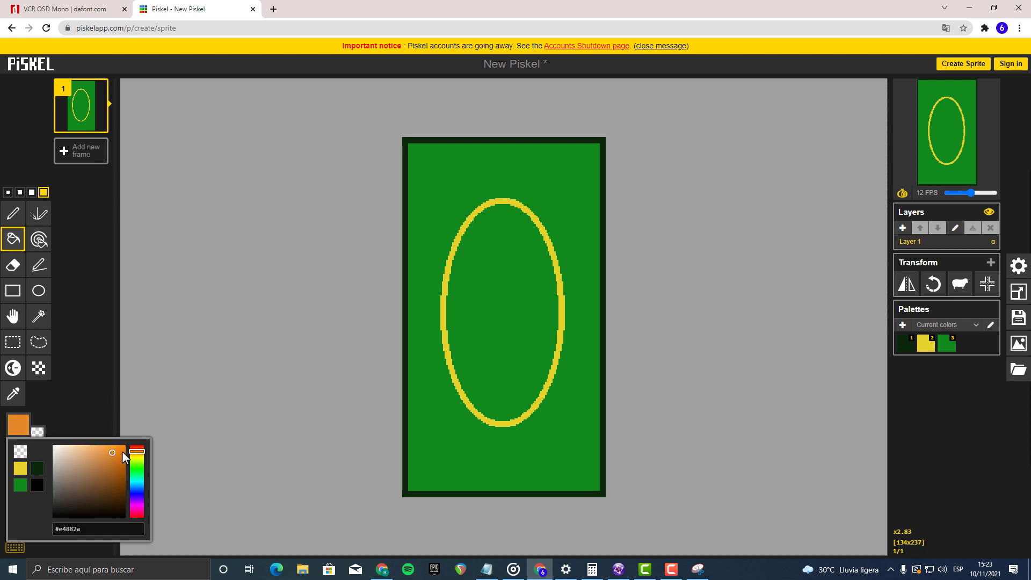
pyautogui.click(525, 316)
pyautogui.scroll(-1, 524, 337)
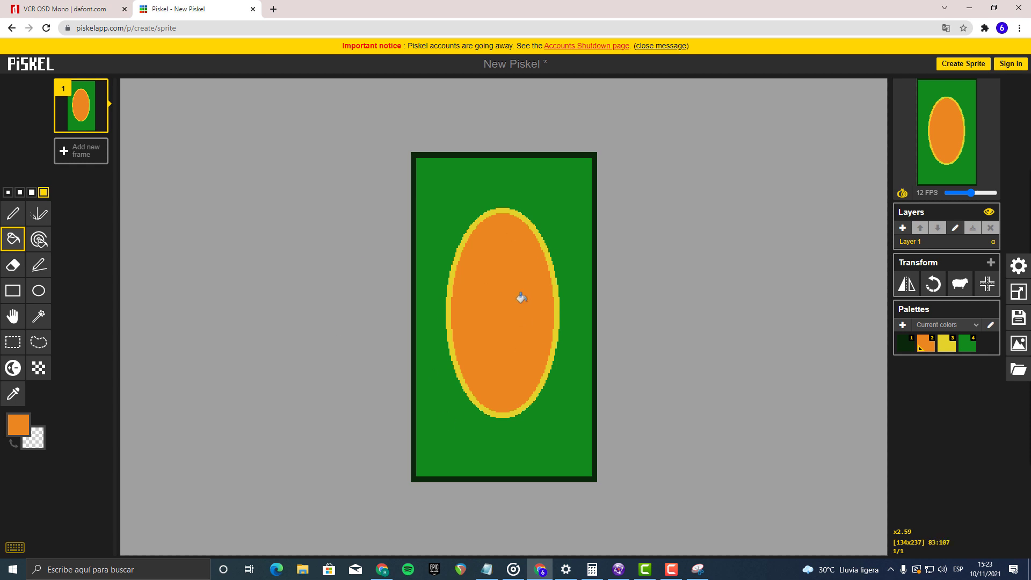
# Step: Switch to the Pen tool at the 1-pixel size and add a second blank frame
pyautogui.click(8, 193)
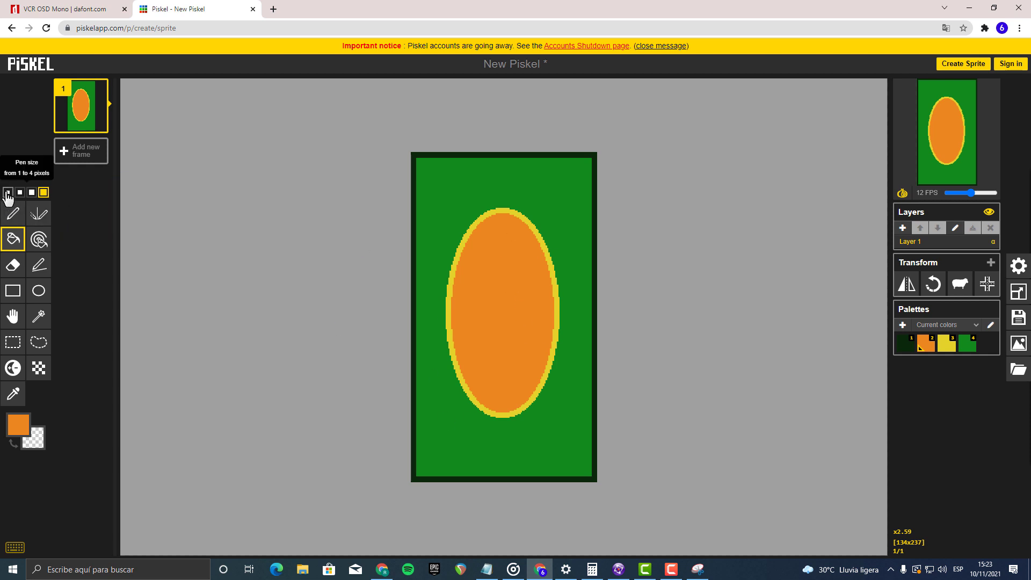
pyautogui.click(13, 214)
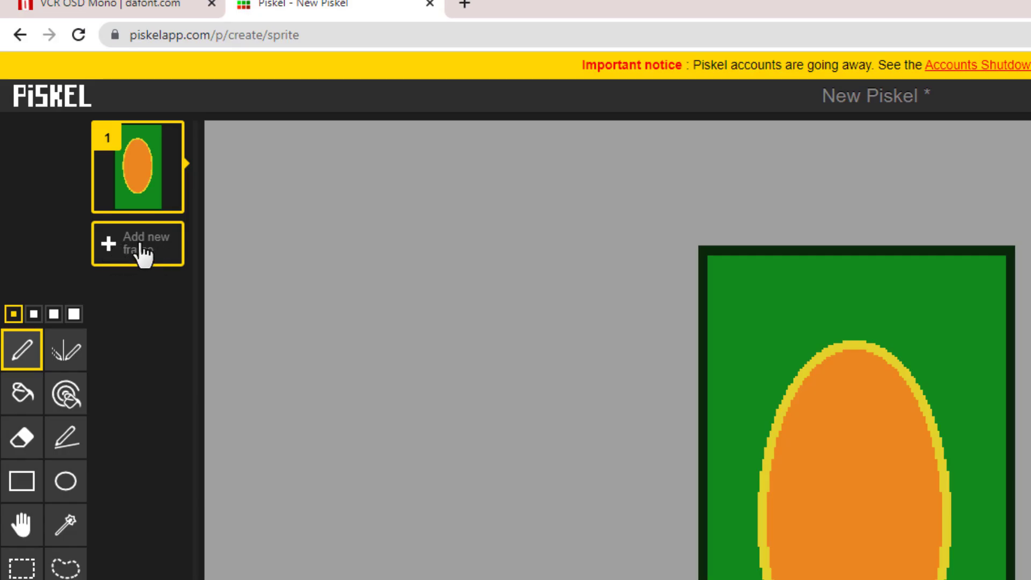
pyautogui.click(82, 155)
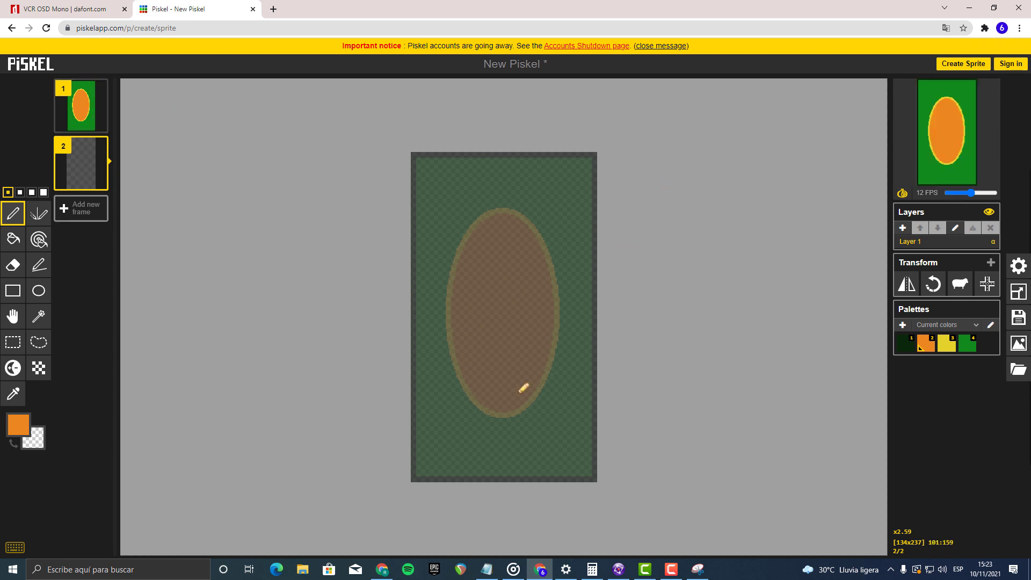
pyautogui.scroll(-2, 483, 276)
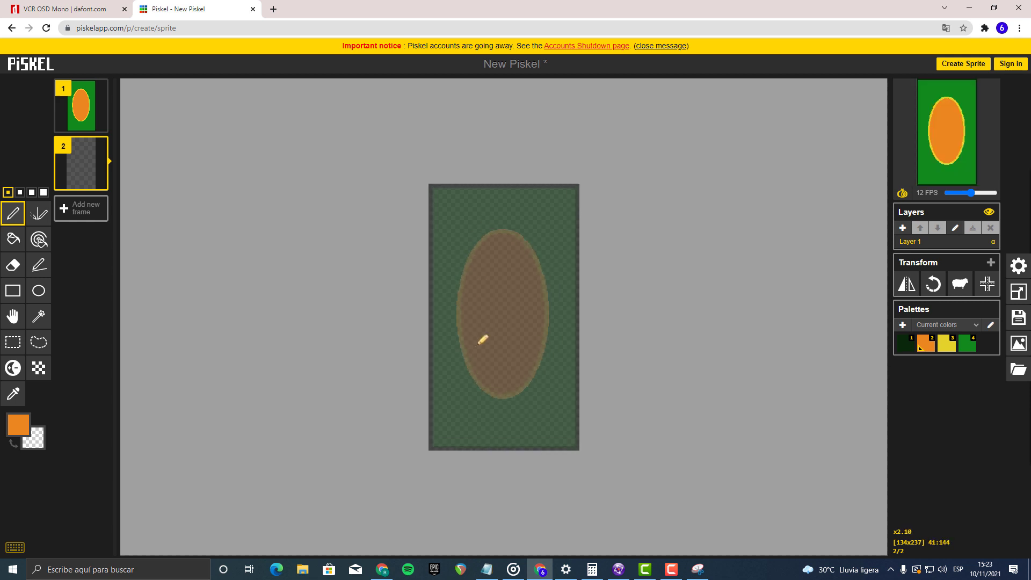
pyautogui.scroll(3, 483, 340)
pyautogui.scroll(1, 482, 339)
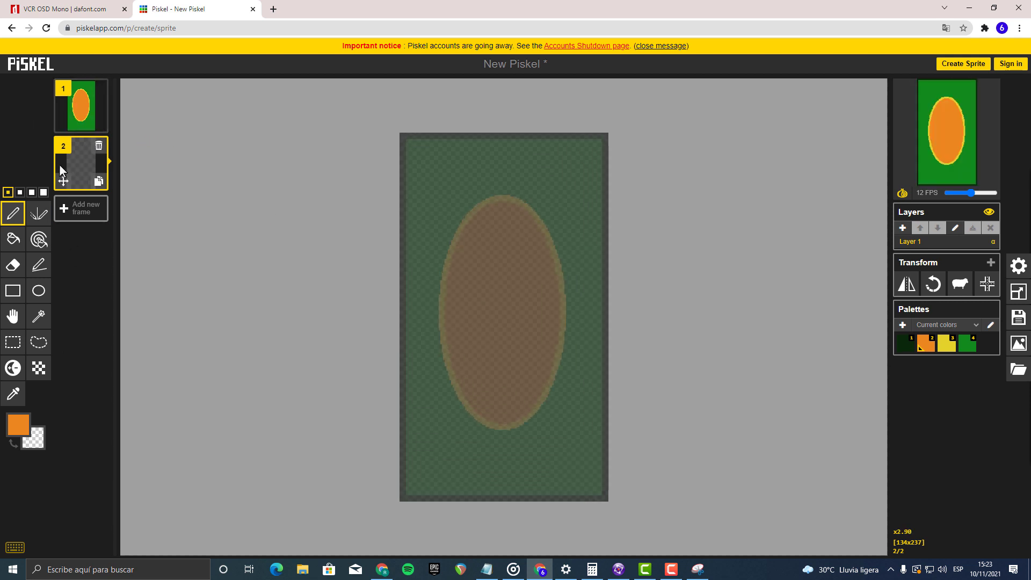
# Step: Switch between the drawn frame and the blank one, and add a third blank frame
pyautogui.click(73, 115)
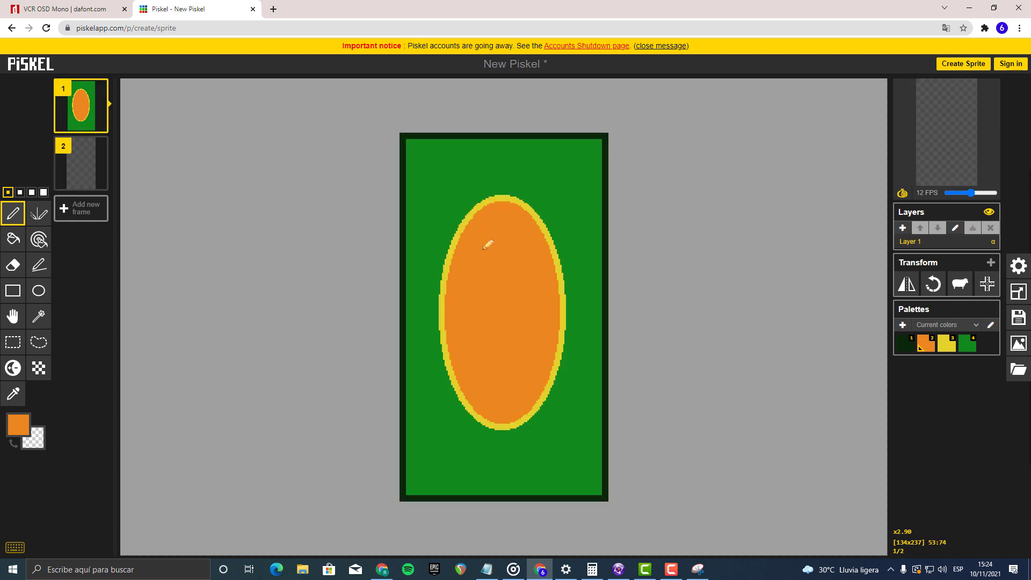
pyautogui.click(75, 166)
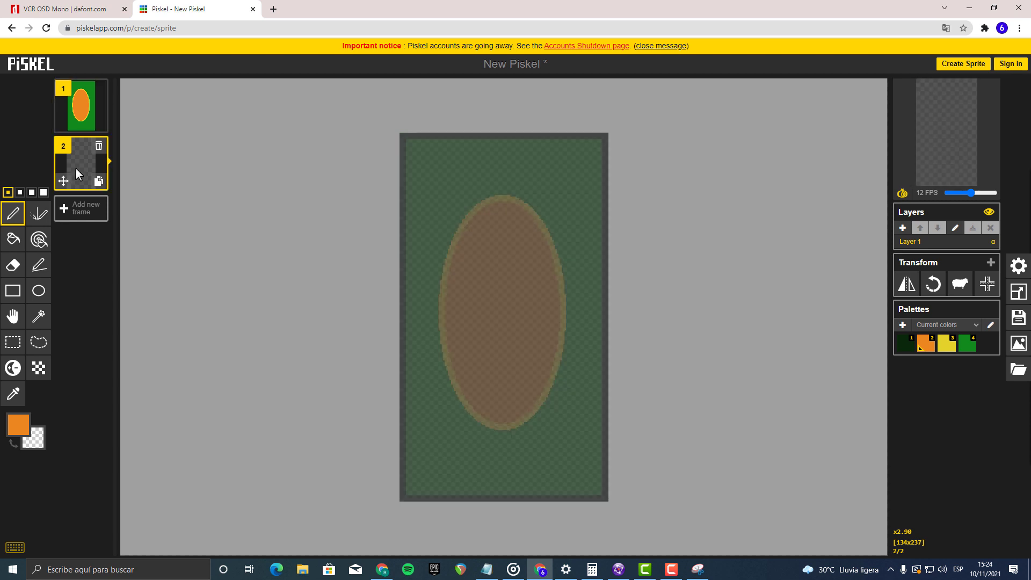
pyautogui.click(81, 215)
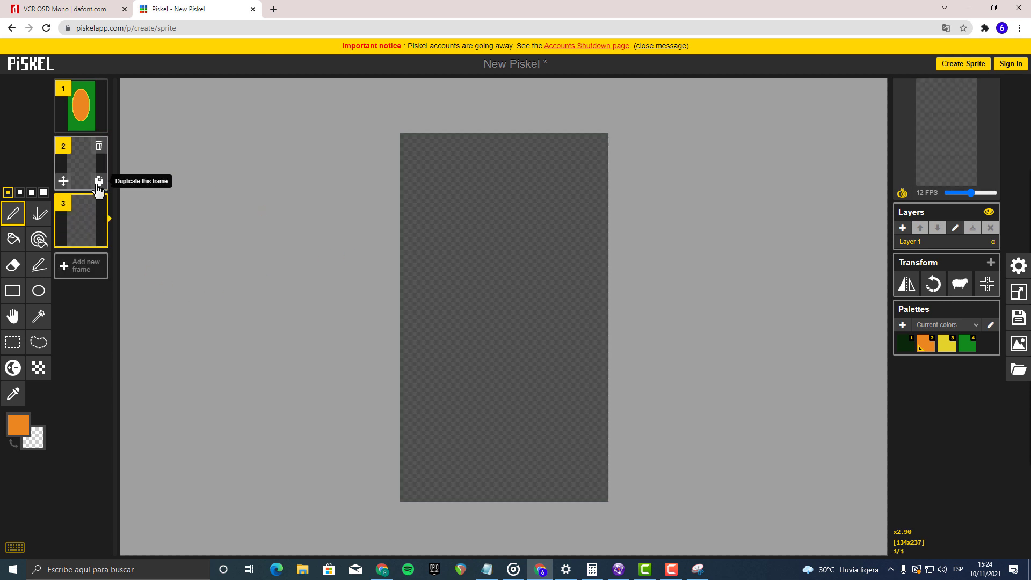
pyautogui.click(77, 168)
pyautogui.click(82, 214)
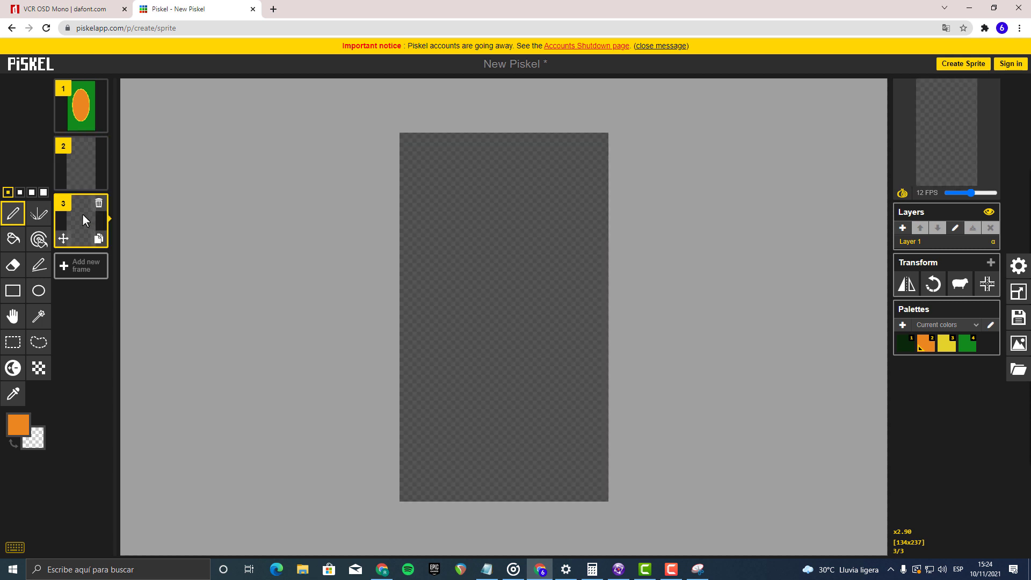
pyautogui.click(82, 167)
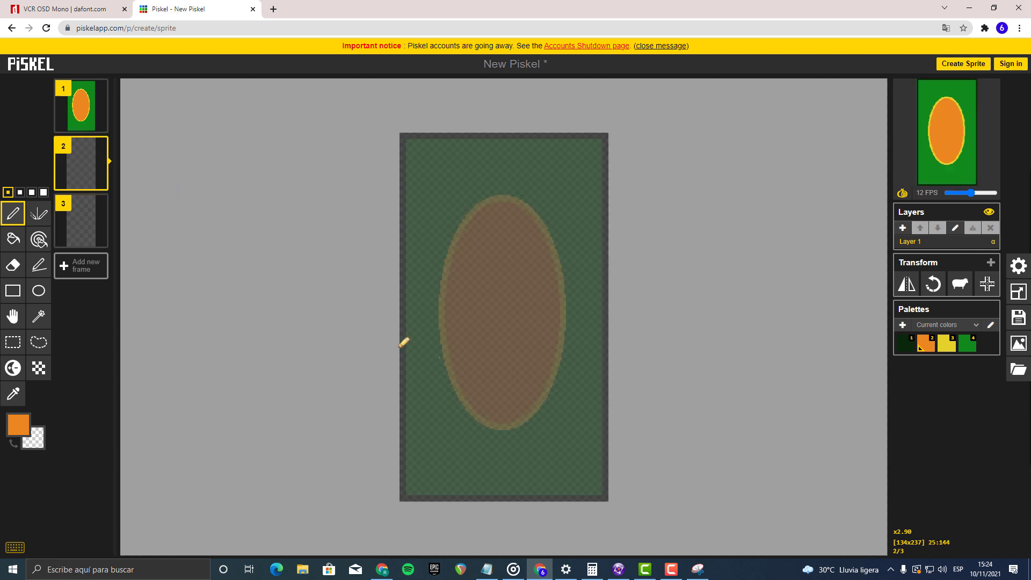
# Step: Copy the whole drawing from frame 1 with a rectangle selection and paste it into frames 2 and 3
pyautogui.click(83, 116)
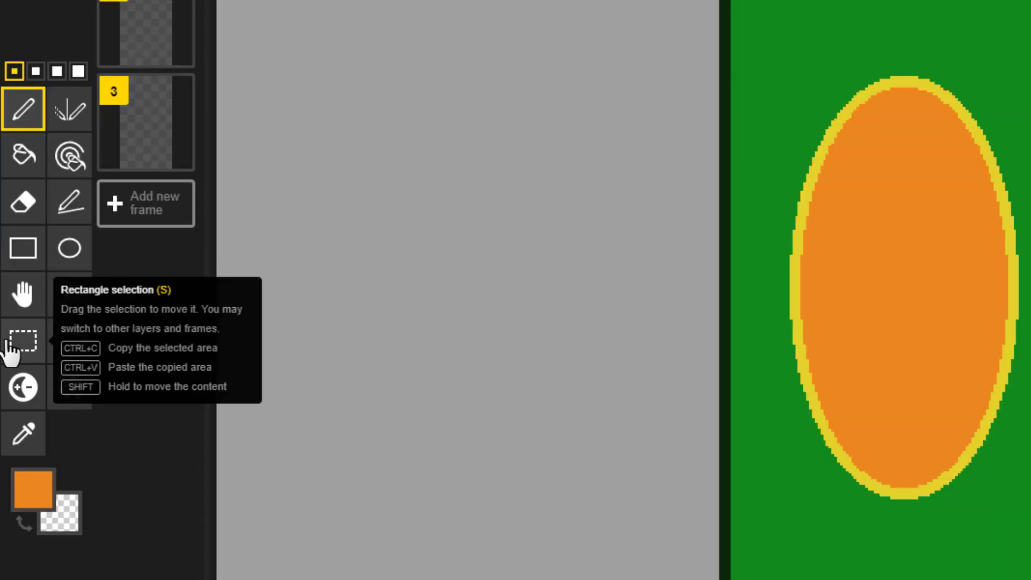
pyautogui.click(15, 346)
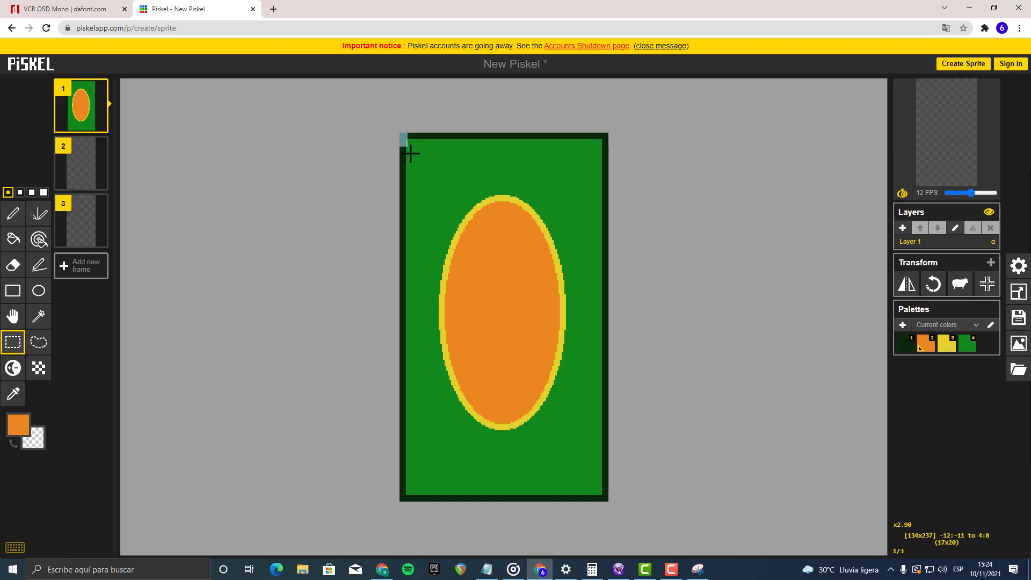
pyautogui.moveTo(411, 154); pyautogui.dragTo(650, 512)
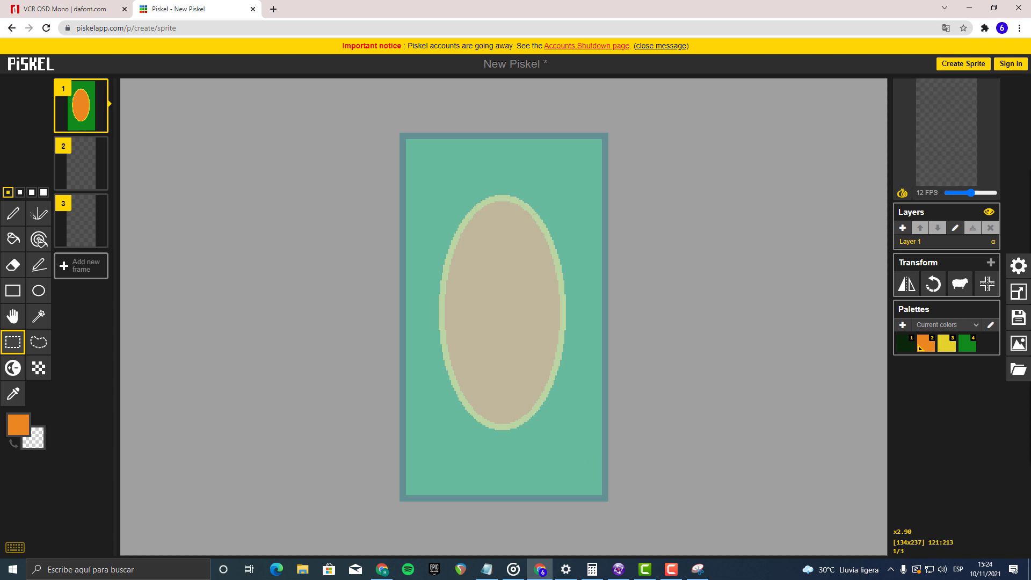
pyautogui.click(69, 162)
pyautogui.hotkey('ctrl', 'v')
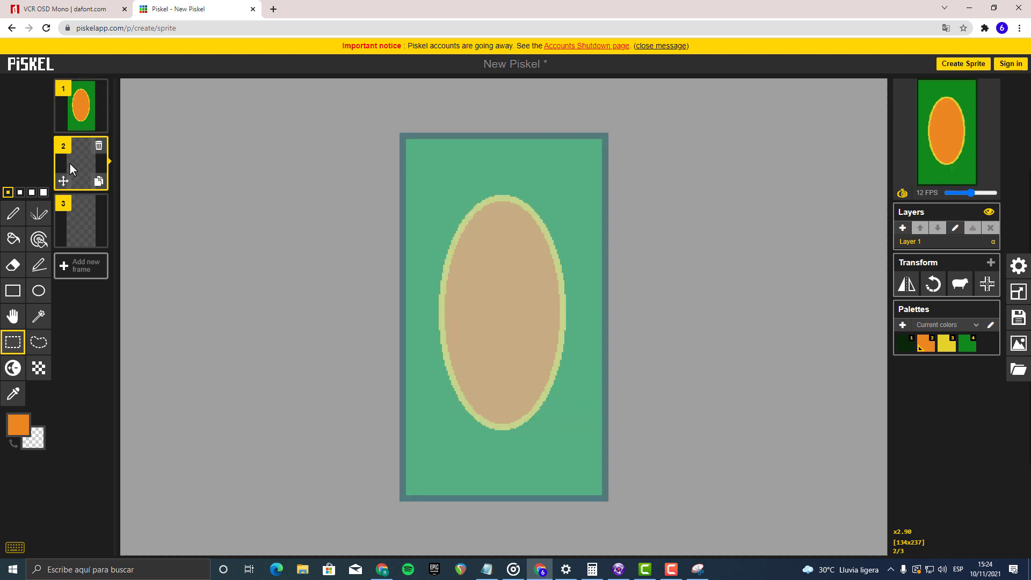
pyautogui.click(79, 218)
pyautogui.hotkey('ctrl', 'v')
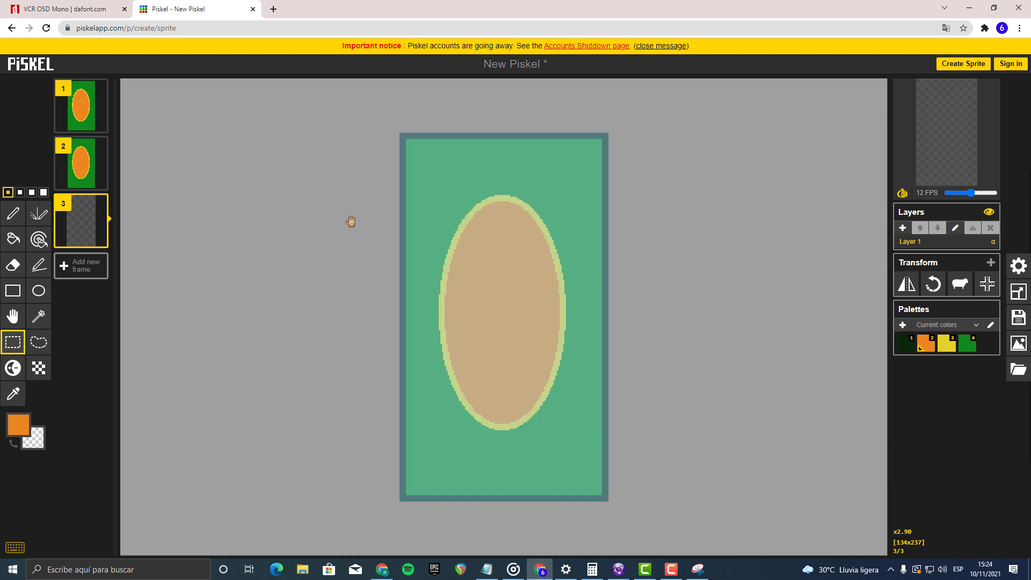
pyautogui.click(13, 213)
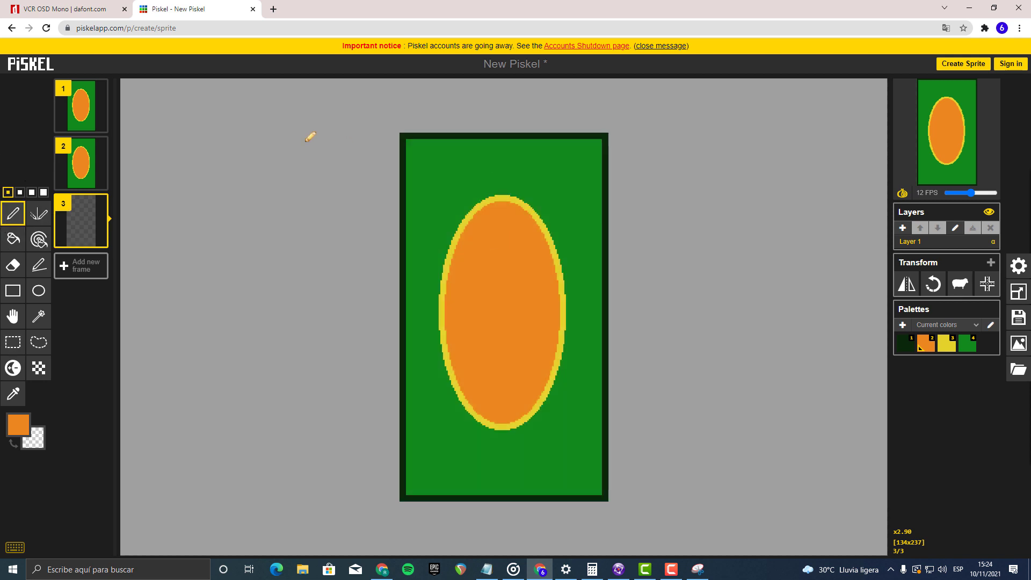
# Step: Open frame 2 for editing and set the Pen tool's primary color to white (#ffffff)
pyautogui.press('Up')
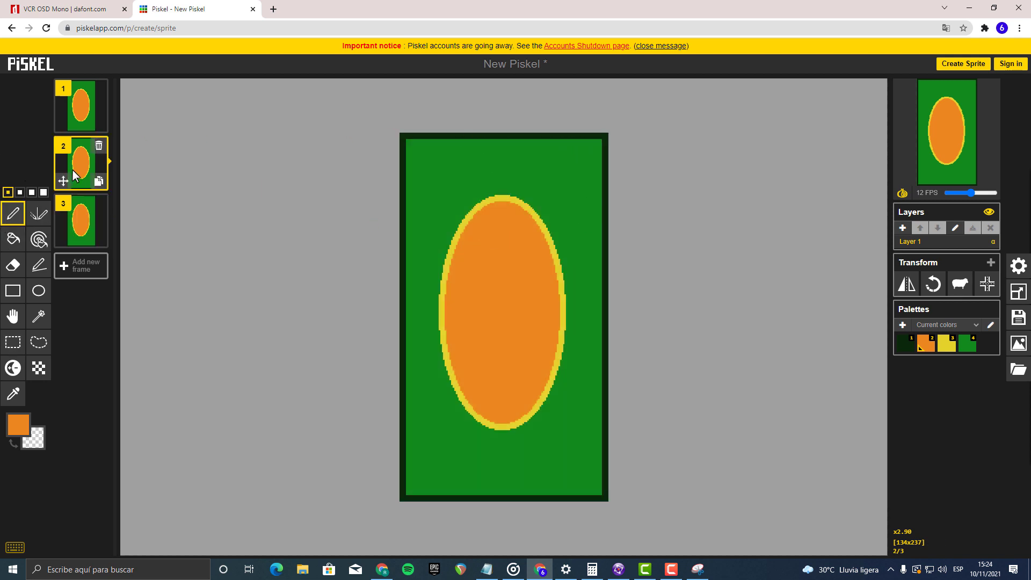
pyautogui.moveTo(66, 157)
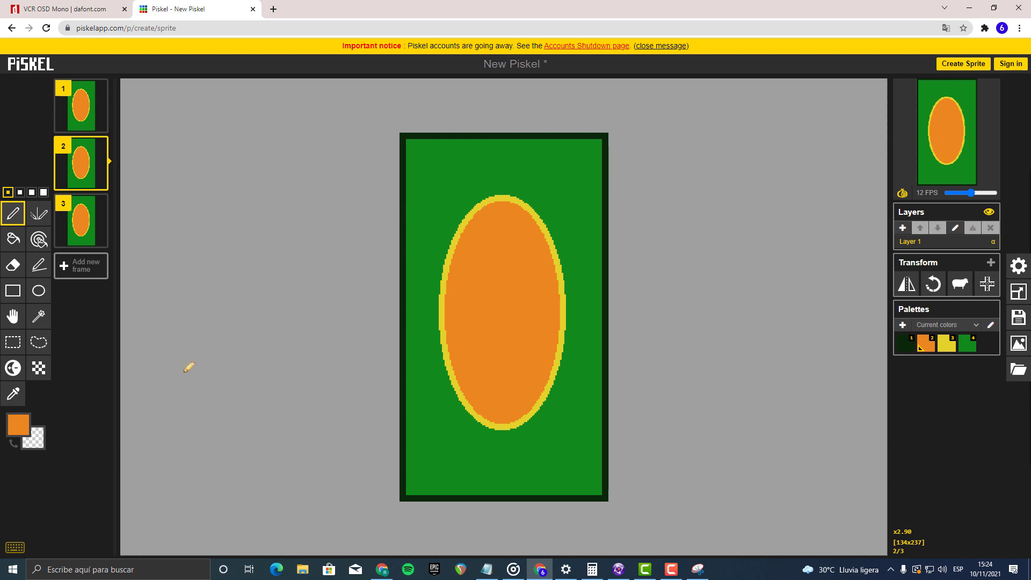
pyautogui.click(18, 424)
pyautogui.moveTo(69, 453); pyautogui.dragTo(45, 447)
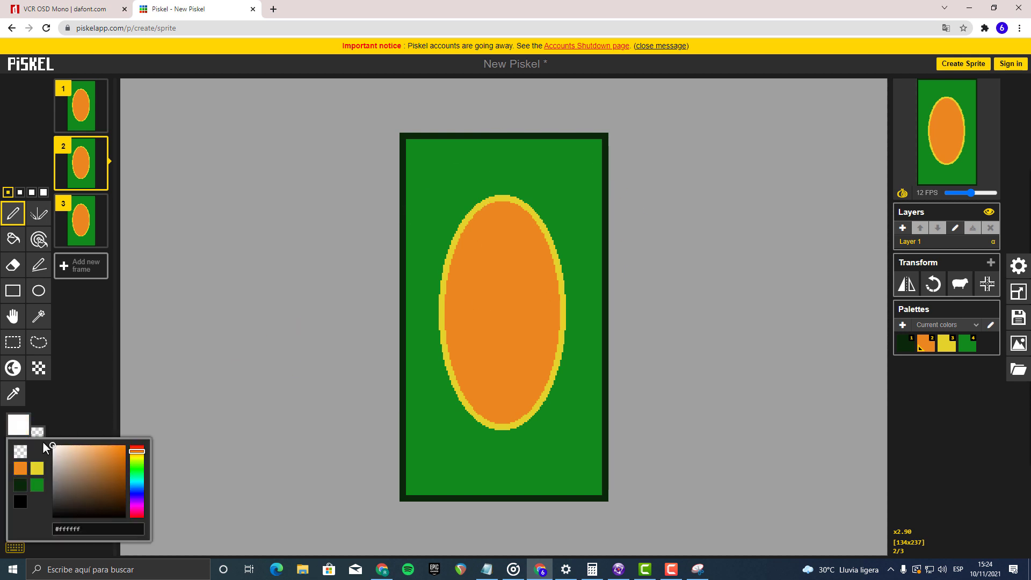
pyautogui.click(12, 221)
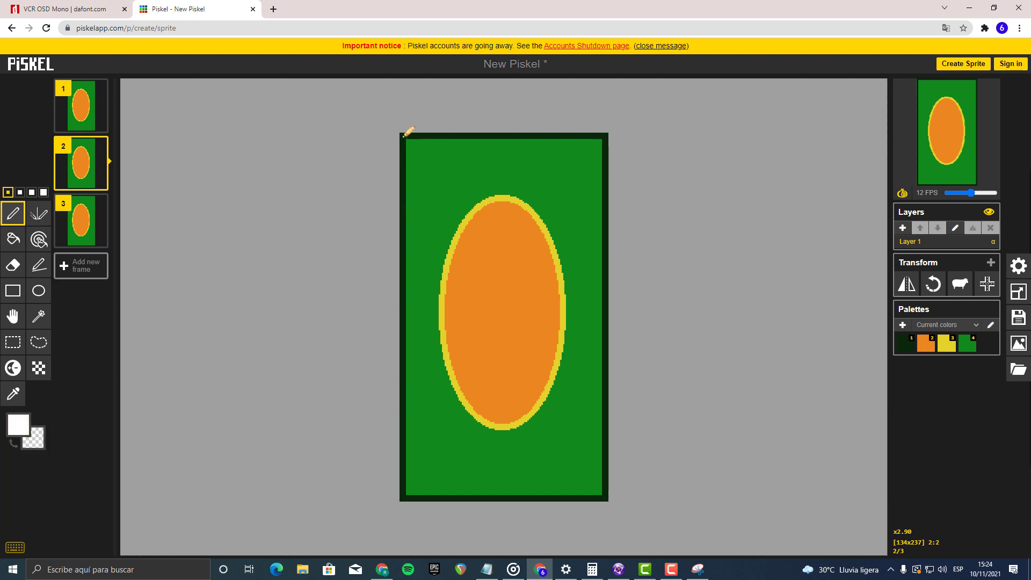
# Step: Try tracing frame 2's left border in white with the Pen and the Stroke tool at the largest size, undoing each attempt
pyautogui.moveTo(404, 136); pyautogui.dragTo(404, 357)
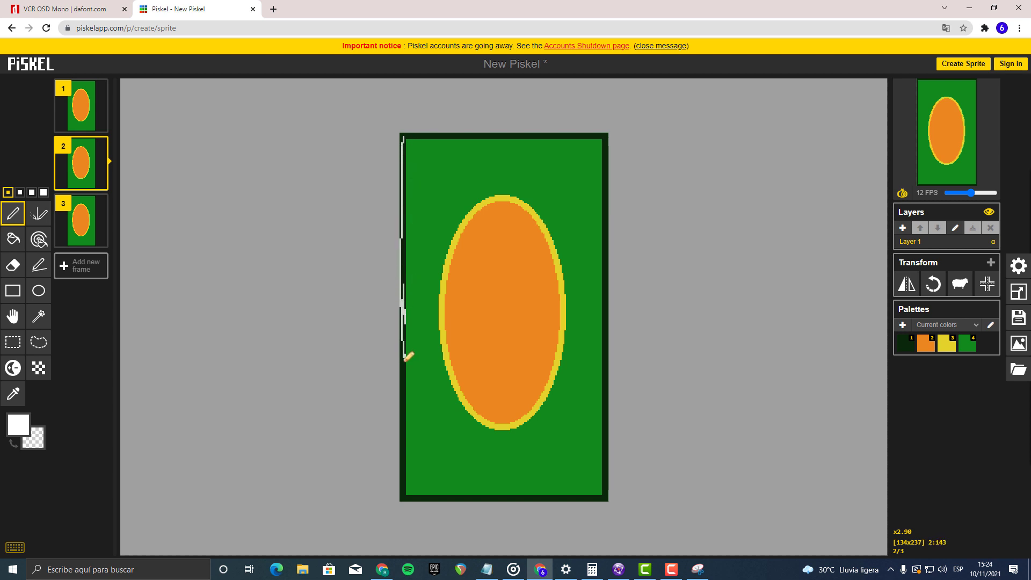
pyautogui.hotkey('ctrl', 'z')
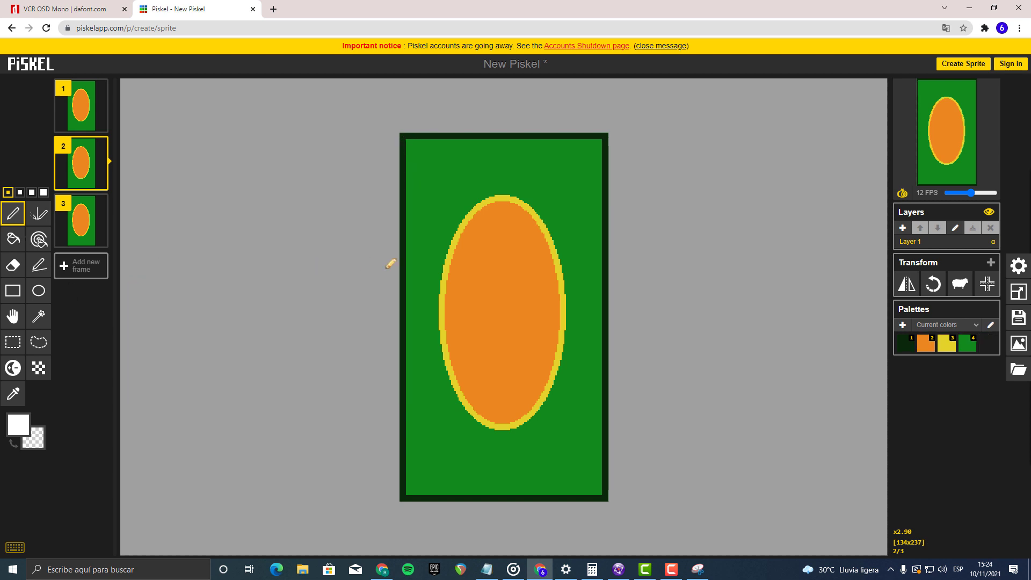
pyautogui.click(38, 265)
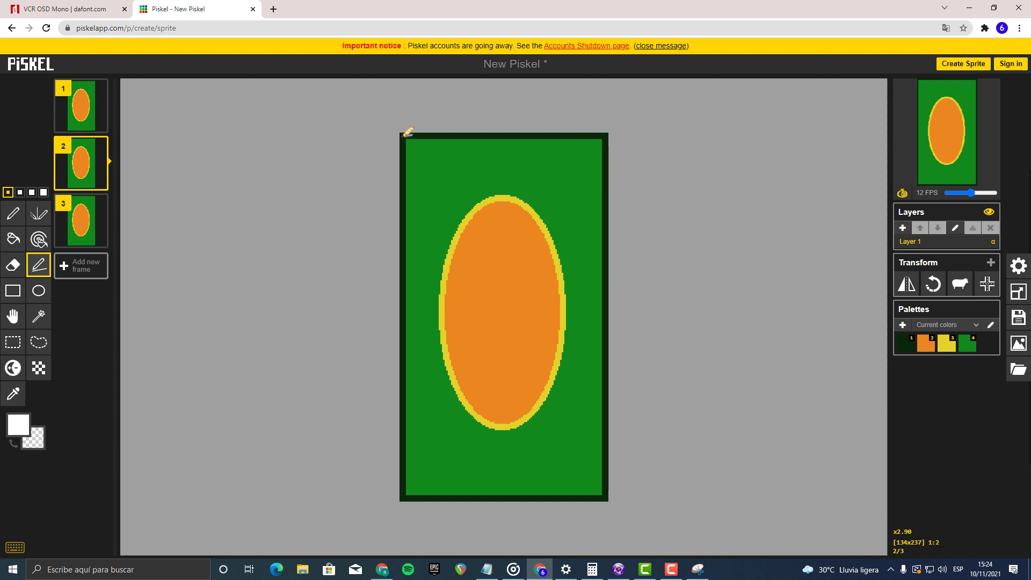
pyautogui.moveTo(402, 137)
pyautogui.mouseDown()
pyautogui.moveTo(413, 237)
pyautogui.moveTo(405, 402)
pyautogui.moveTo(196, 219)
pyautogui.mouseUp()
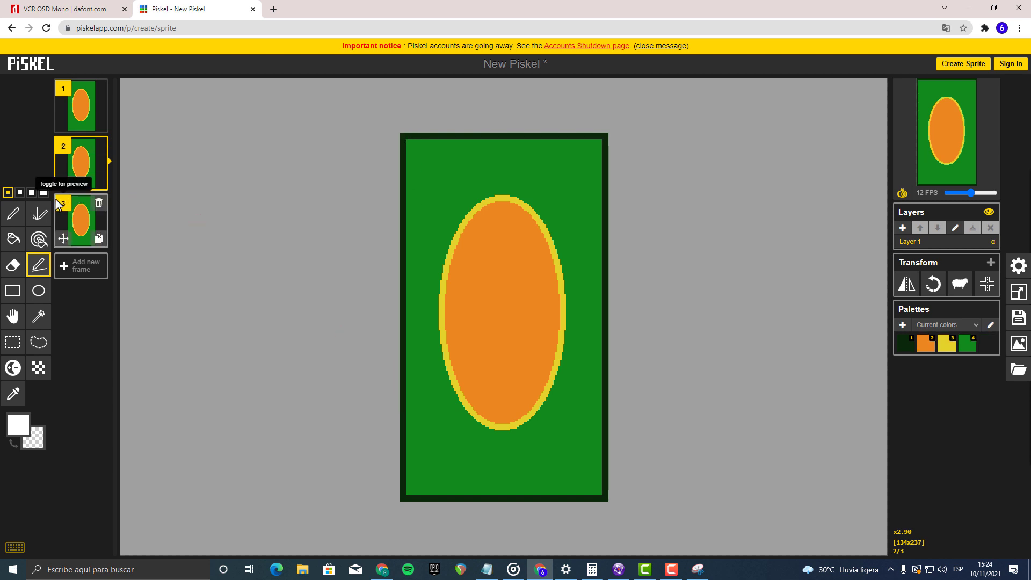
pyautogui.click(43, 192)
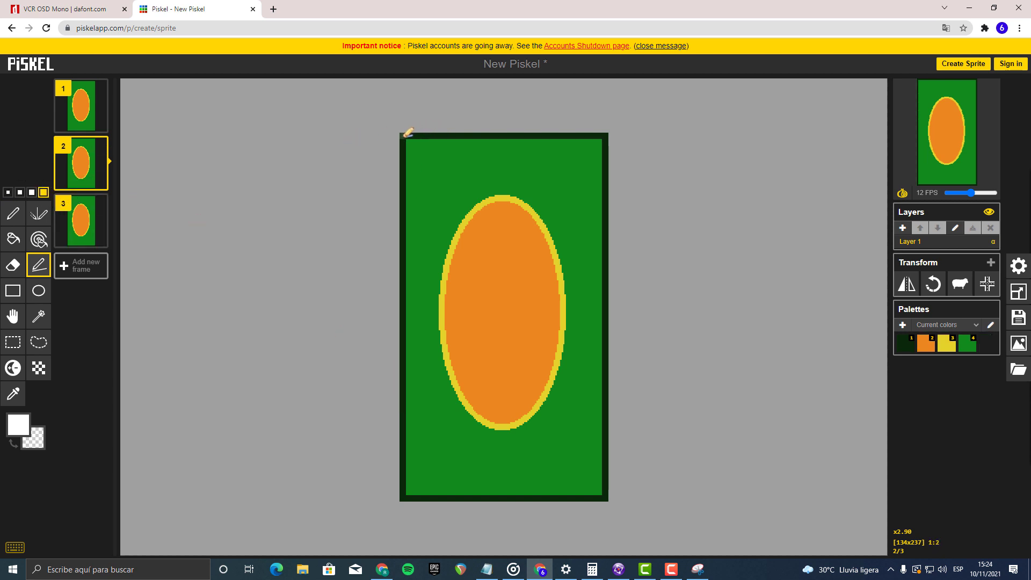
pyautogui.moveTo(406, 135)
pyautogui.mouseDown()
pyautogui.moveTo(401, 269)
pyautogui.moveTo(427, 368)
pyautogui.mouseUp()
pyautogui.hotkey('ctrl', 'z')
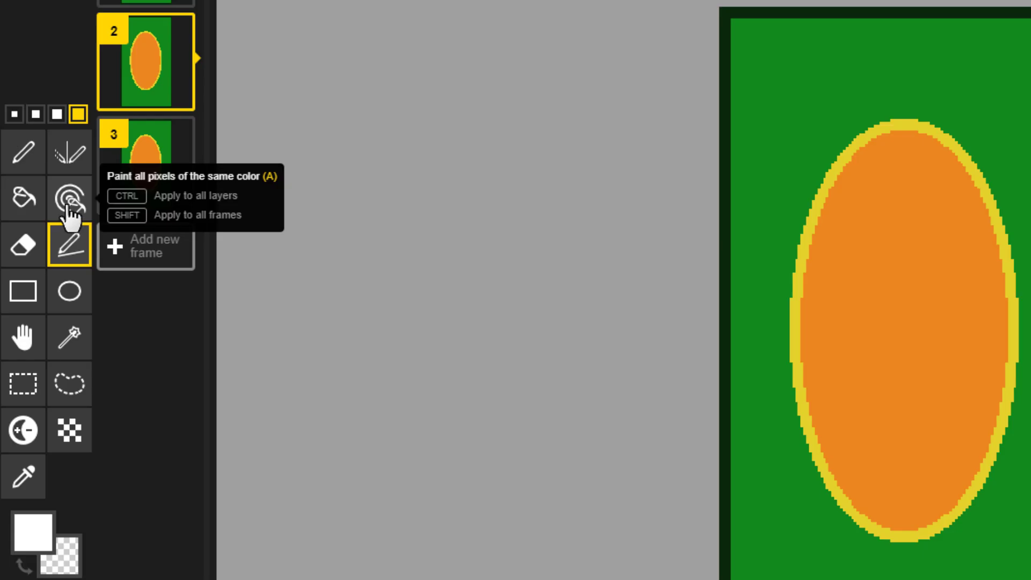
# Step: Try recoloring frame 2's whole dark border white by painting all pixels of the same color, and undo it
pyautogui.click(45, 242)
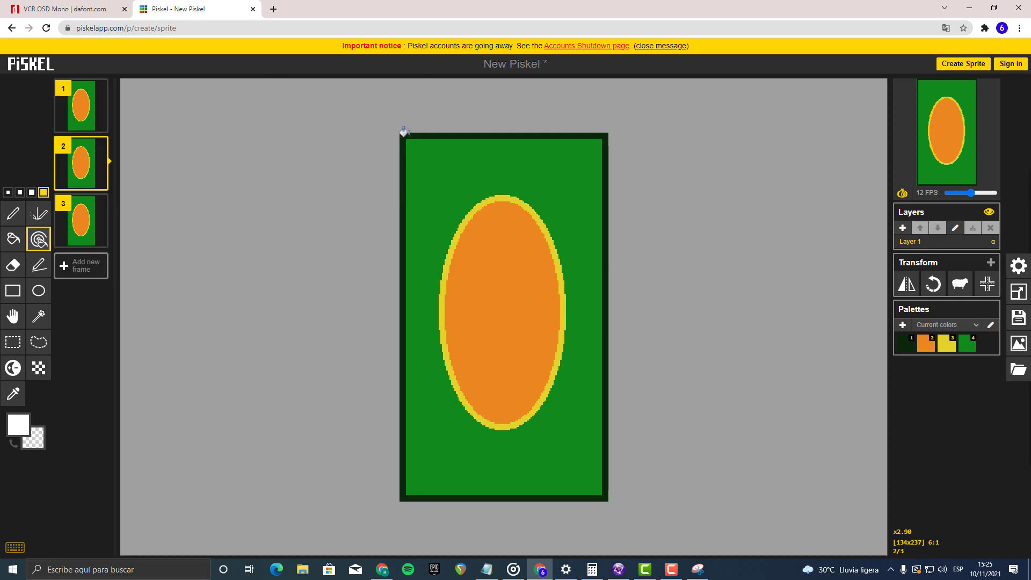
pyautogui.click(405, 133)
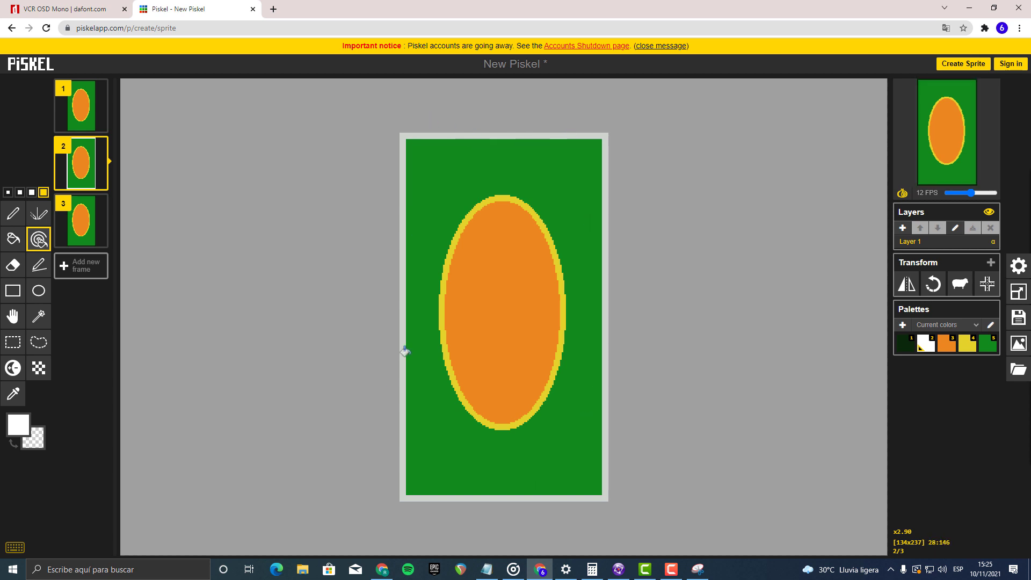
pyautogui.hotkey('ctrl', 'z')
# Step: Try the Paint bucket with white on frame 2's green background and dark border, undoing each fill
pyautogui.click(13, 239)
pyautogui.click(424, 139)
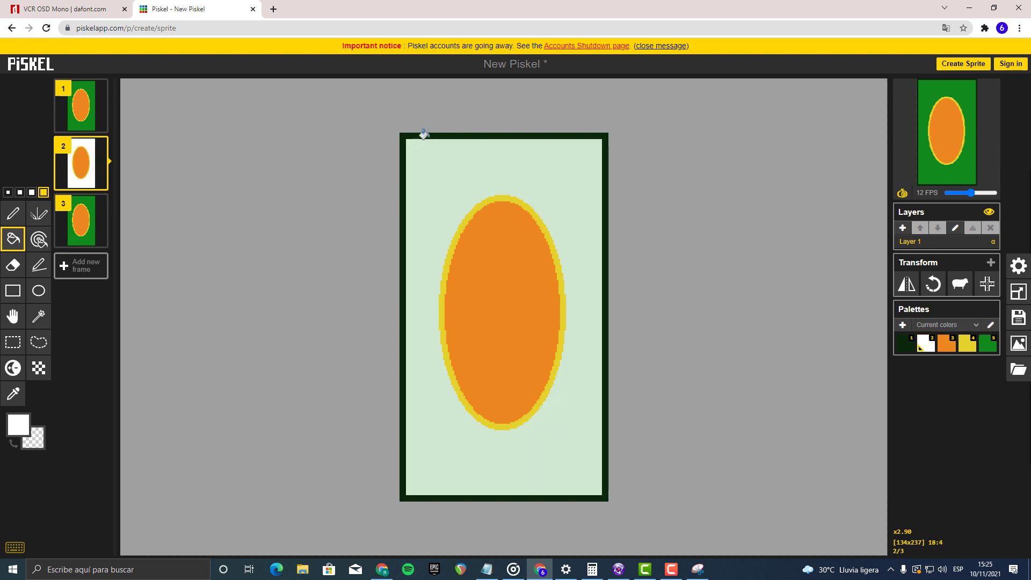
pyautogui.hotkey('ctrl', 'z')
pyautogui.click(417, 135)
pyautogui.hotkey('ctrl', 'z')
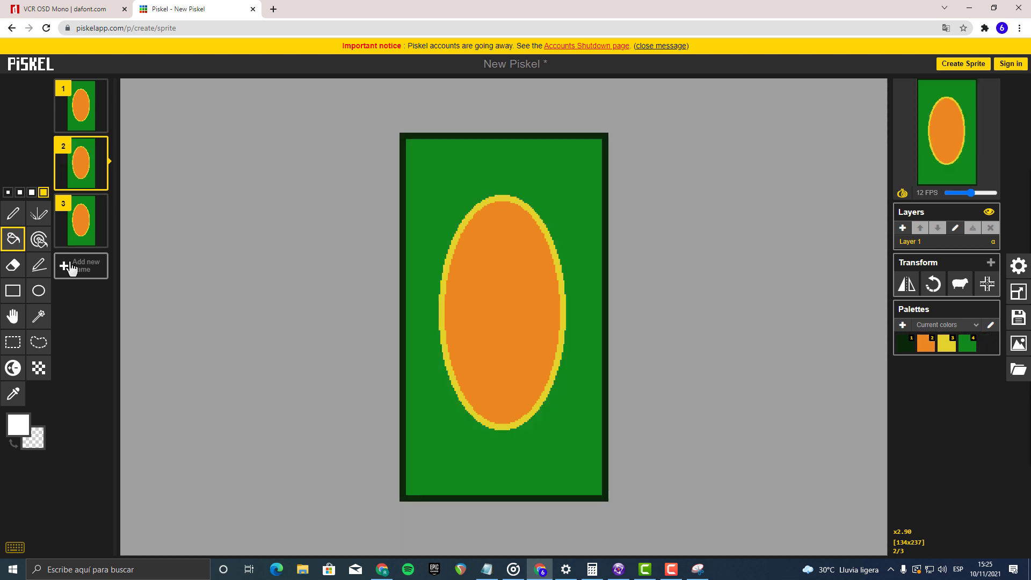
# Step: Sample the dark green border color with the color picker and draw a freehand arc above the ellipse
pyautogui.click(38, 239)
pyautogui.click(19, 424)
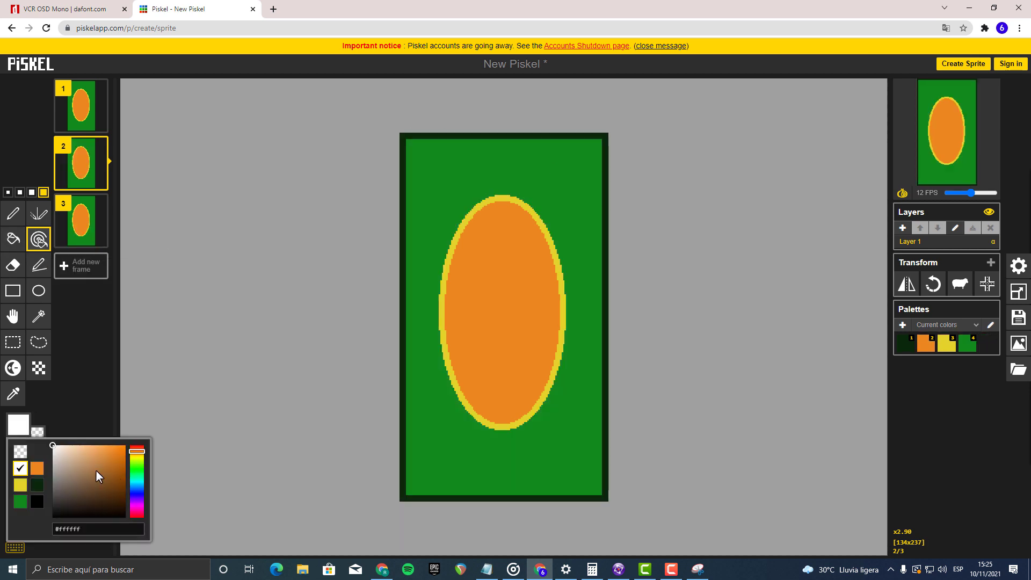
pyautogui.click(12, 393)
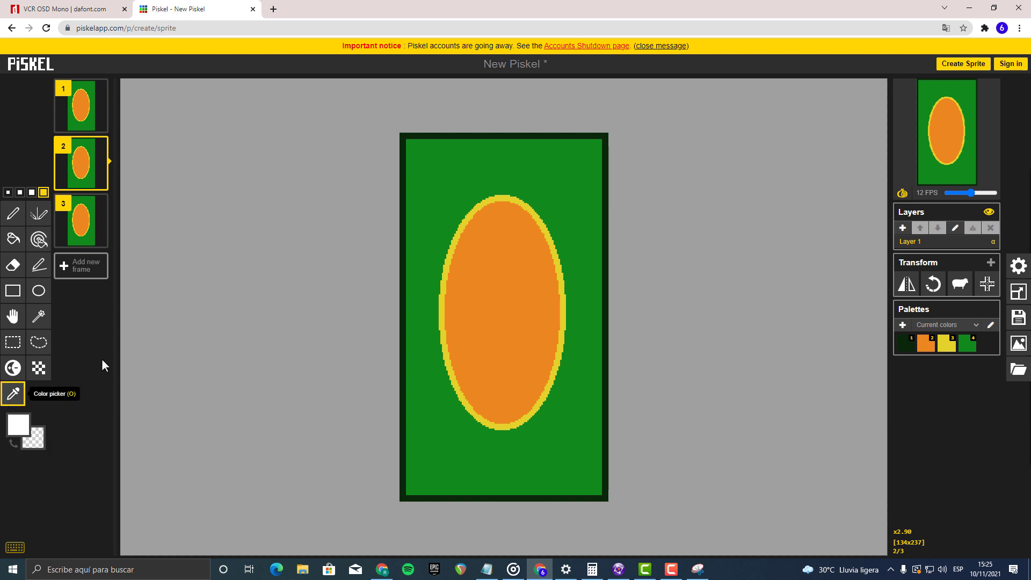
pyautogui.click(403, 263)
pyautogui.click(13, 213)
pyautogui.moveTo(433, 186); pyautogui.dragTo(549, 183)
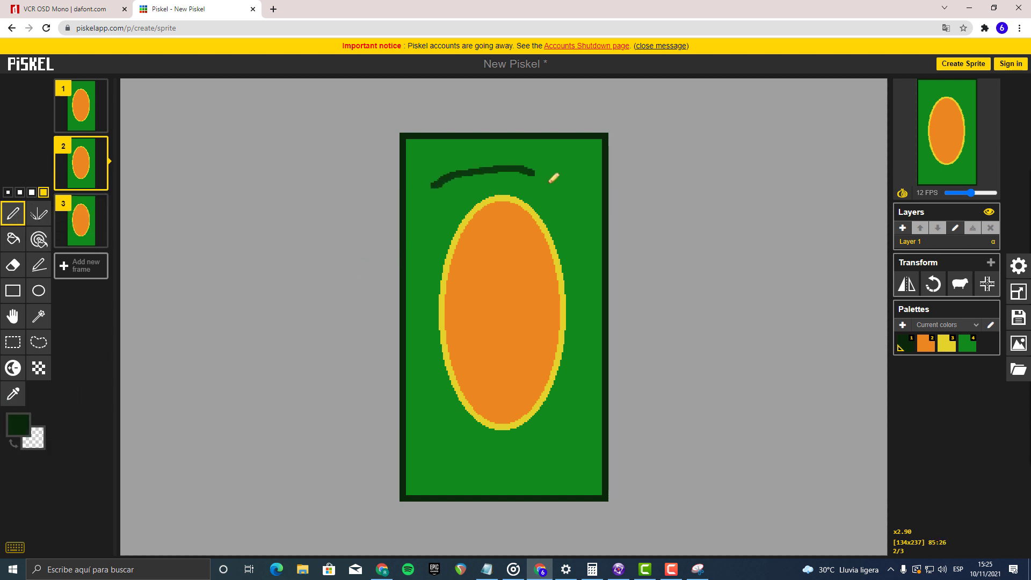
# Step: Recolor all dark green pixels of frame 2 white in one go, and undo both the recoloring and the arc
pyautogui.click(39, 239)
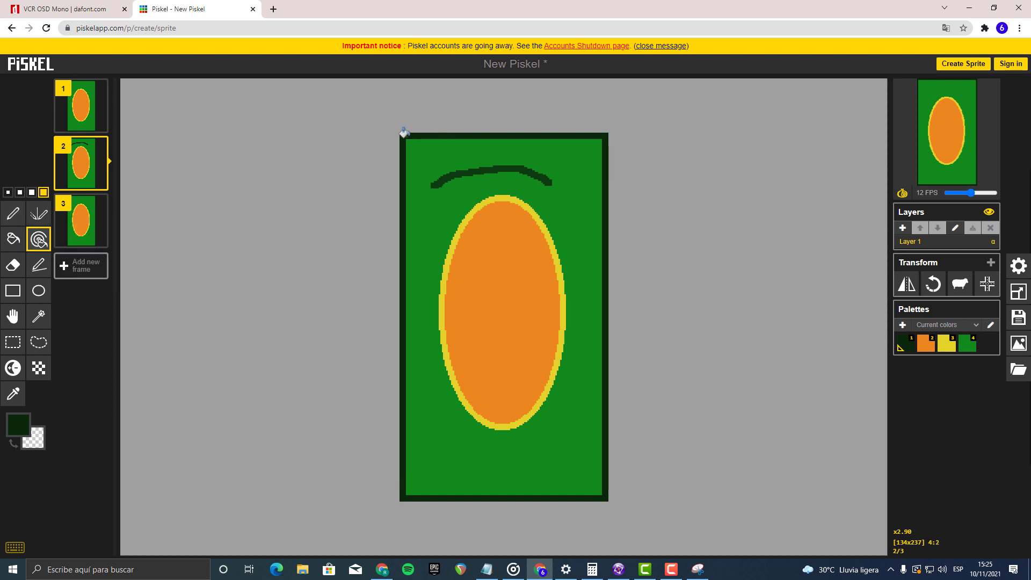
pyautogui.click(20, 425)
pyautogui.click(20, 468)
pyautogui.click(398, 134)
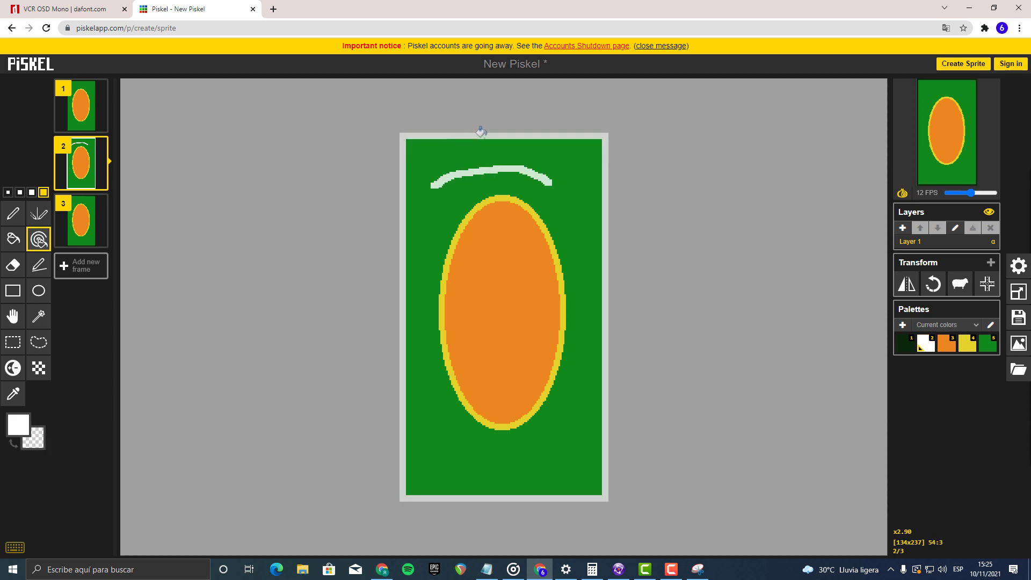
pyautogui.hotkey('ctrl', 'z')
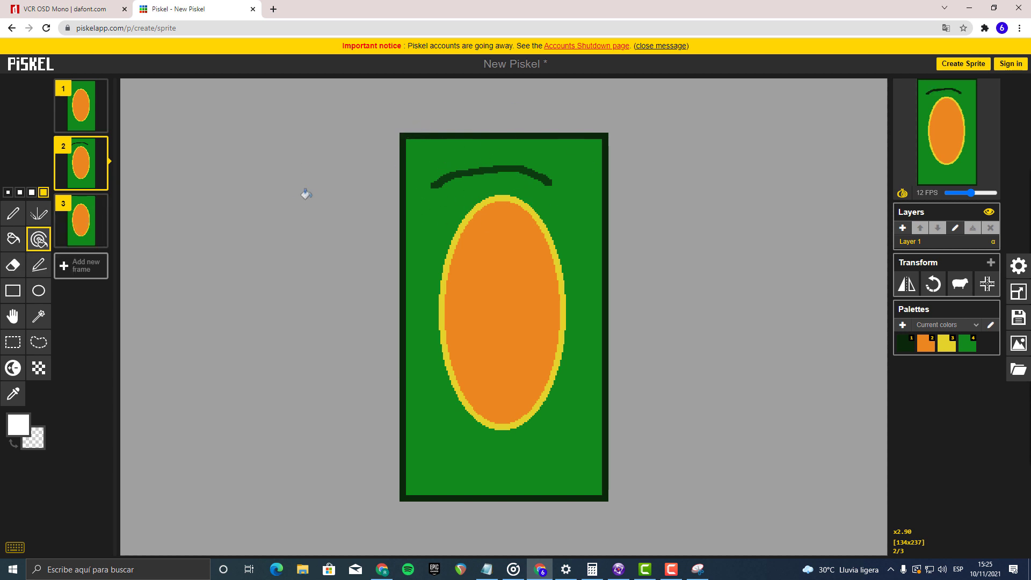
pyautogui.hotkey('ctrl', 'z')
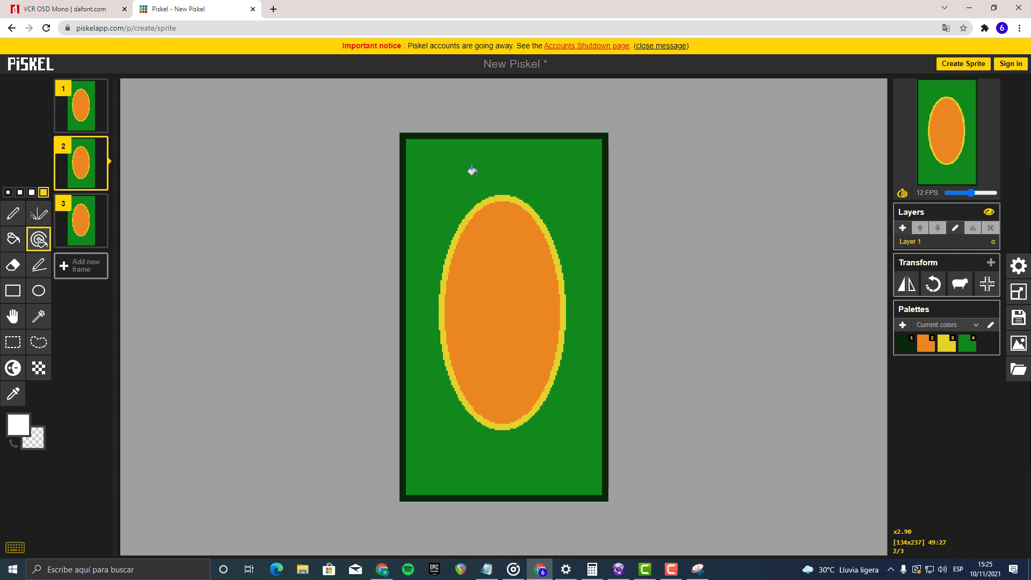
# Step: Recolor frame 2's dark border white and its green background light cyan (#76f7ee) by painting all same-colored pixels
pyautogui.click(404, 142)
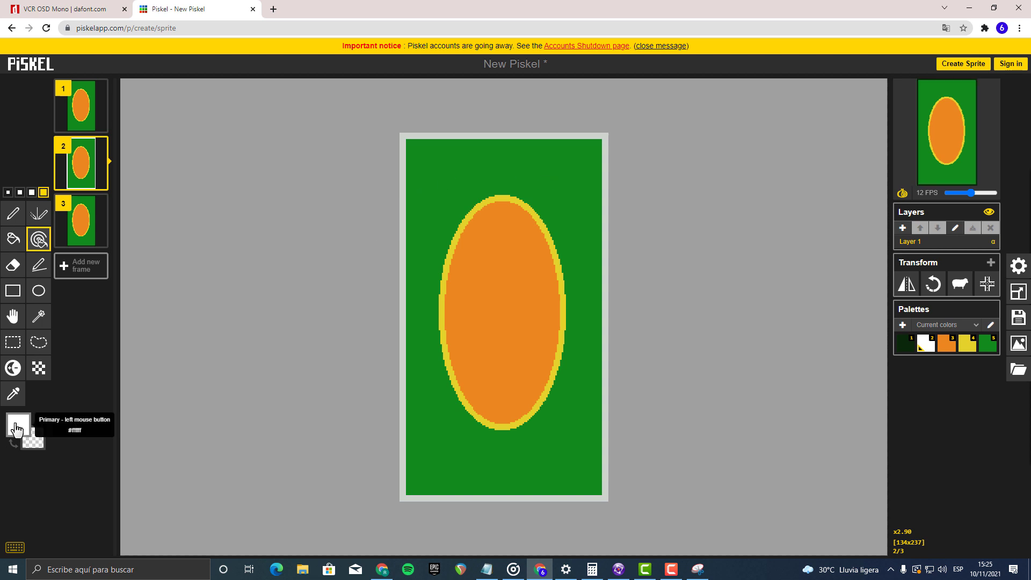
pyautogui.click(18, 425)
pyautogui.moveTo(137, 464); pyautogui.dragTo(137, 481)
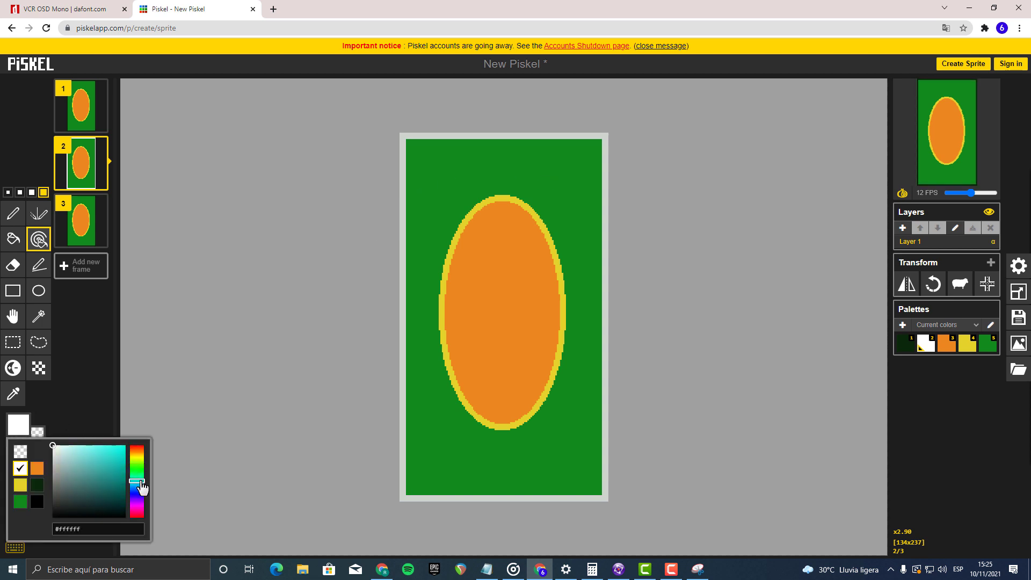
pyautogui.click(94, 450)
pyautogui.click(90, 448)
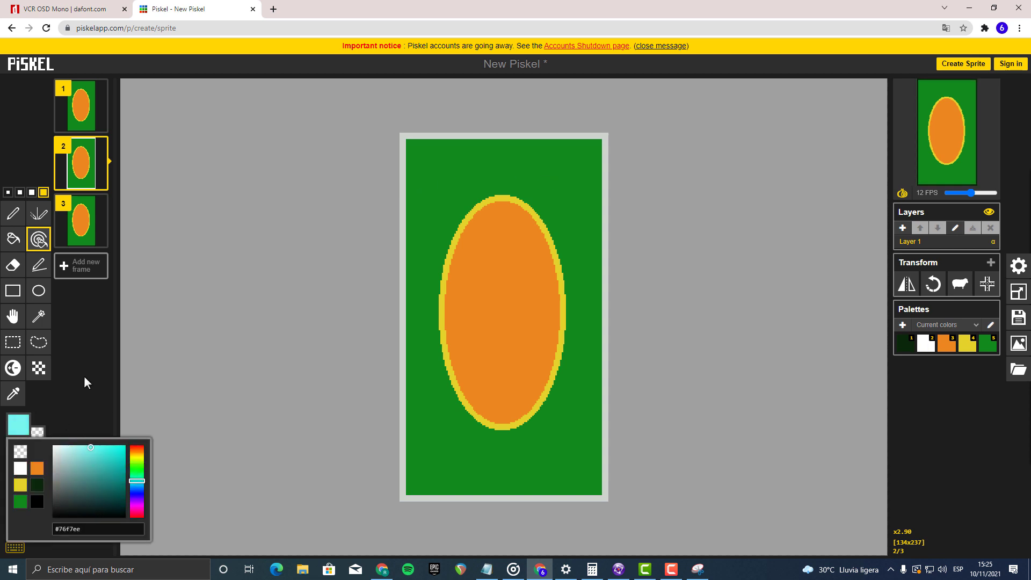
pyautogui.click(441, 193)
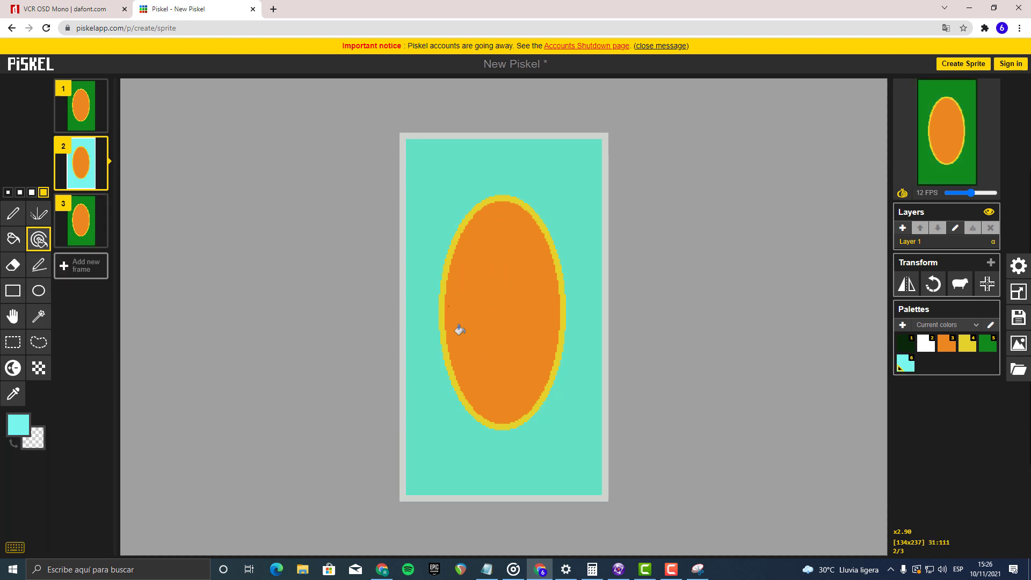
# Step: Change the primary color to dark teal, recolor the orange inside of frame 2's ellipse with it, and switch to the Pen tool
pyautogui.click(19, 424)
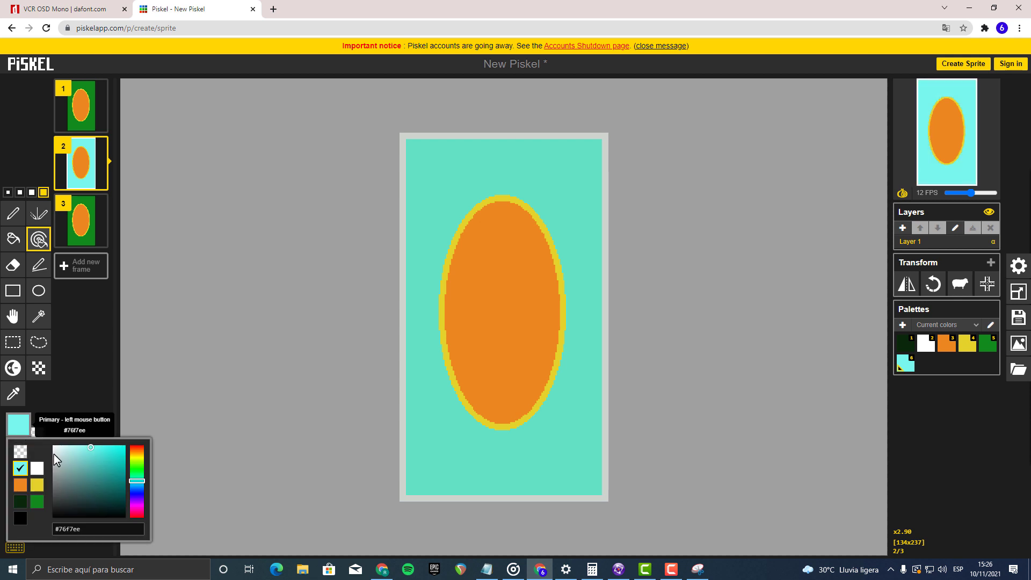
pyautogui.moveTo(86, 453)
pyautogui.mouseDown()
pyautogui.moveTo(113, 493)
pyautogui.moveTo(106, 479)
pyautogui.mouseUp()
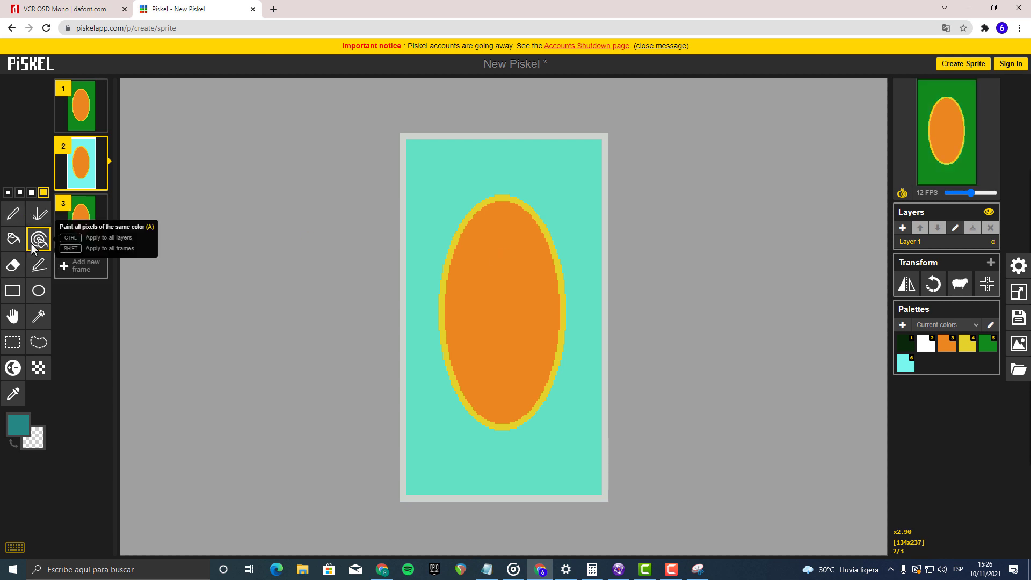
pyautogui.click(479, 304)
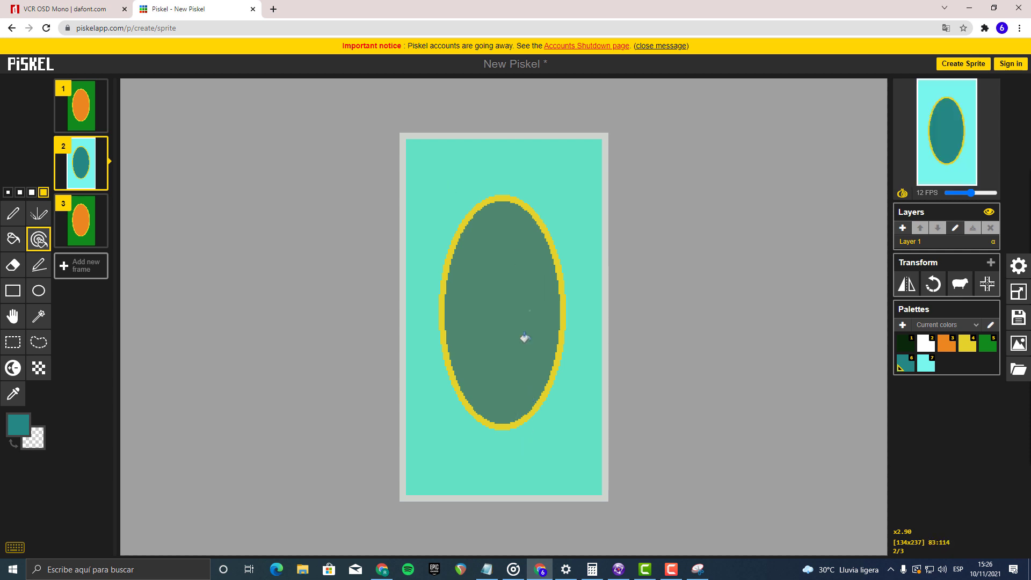
pyautogui.click(15, 223)
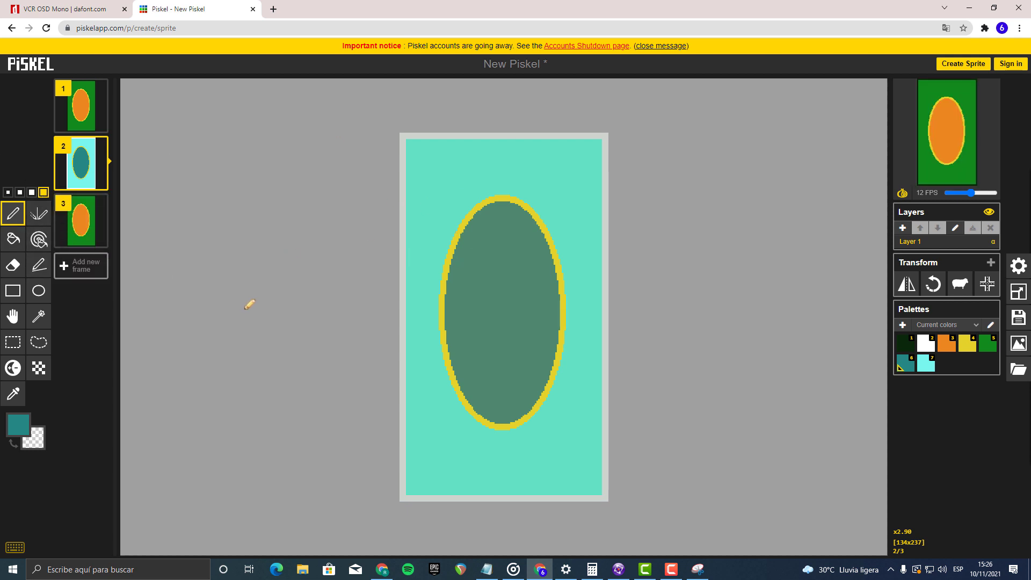
pyautogui.press('r')
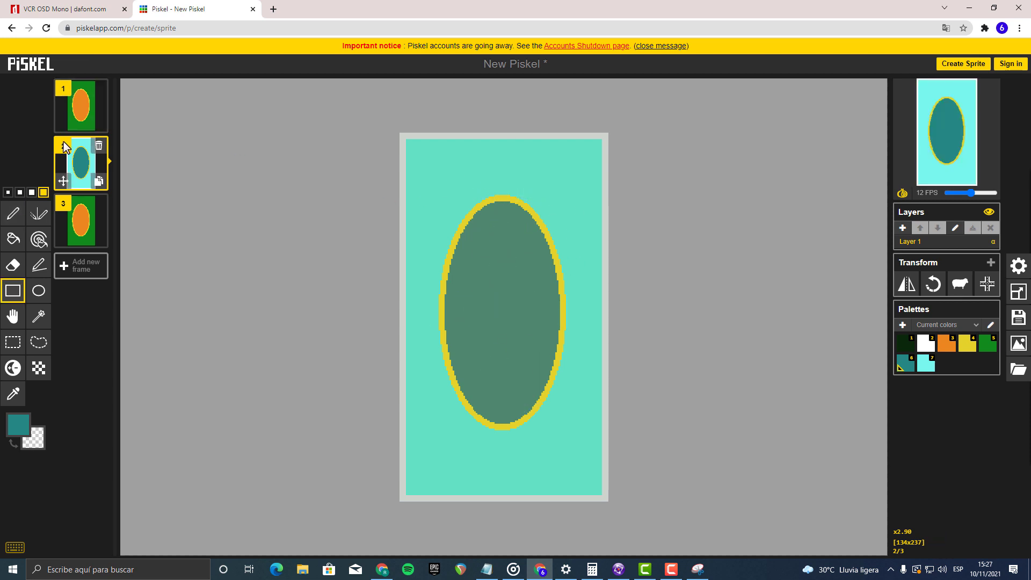
pyautogui.click(100, 119)
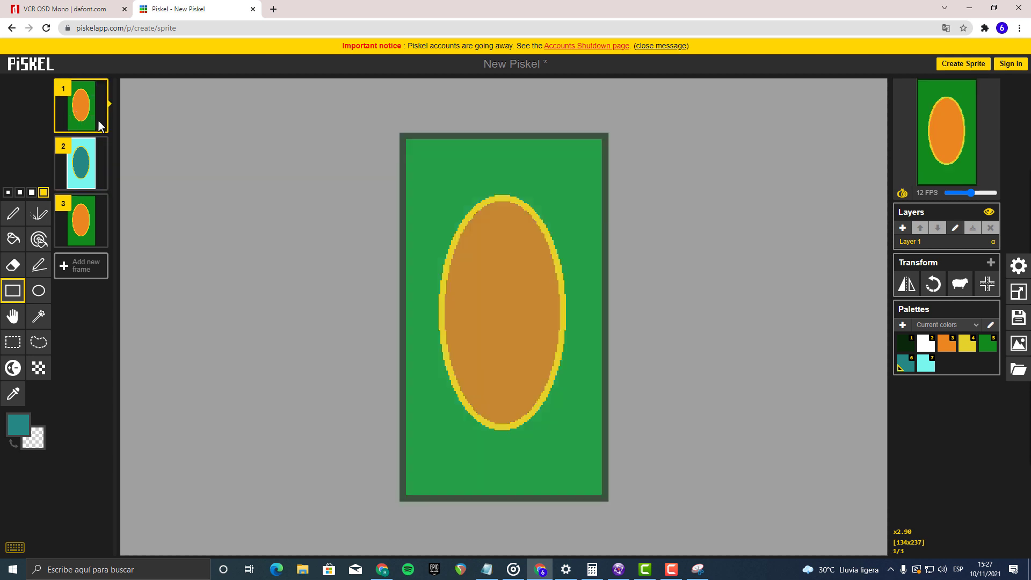
pyautogui.click(78, 164)
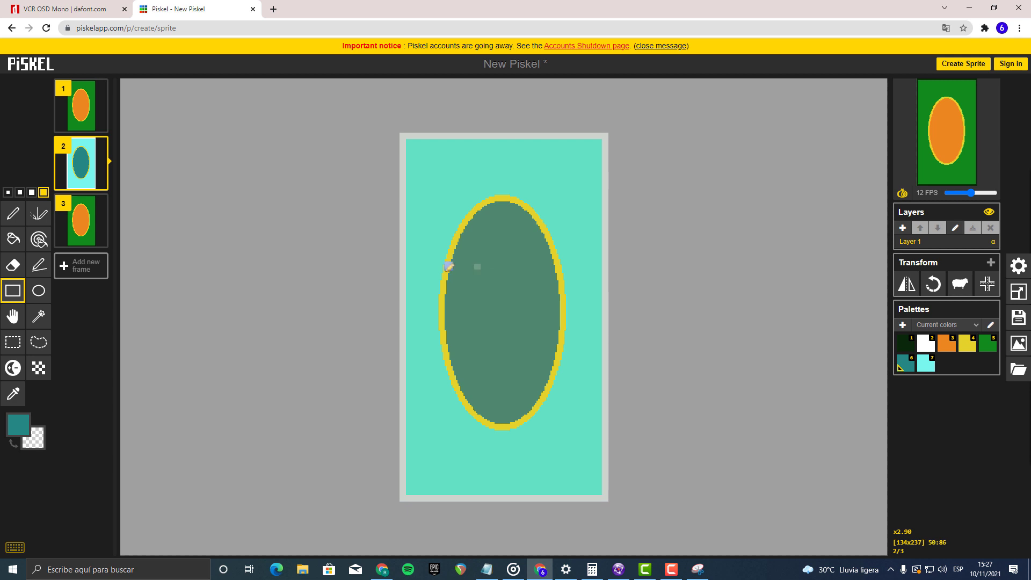
# Step: Sample frame 2's light cyan background color with the color picker
pyautogui.click(12, 246)
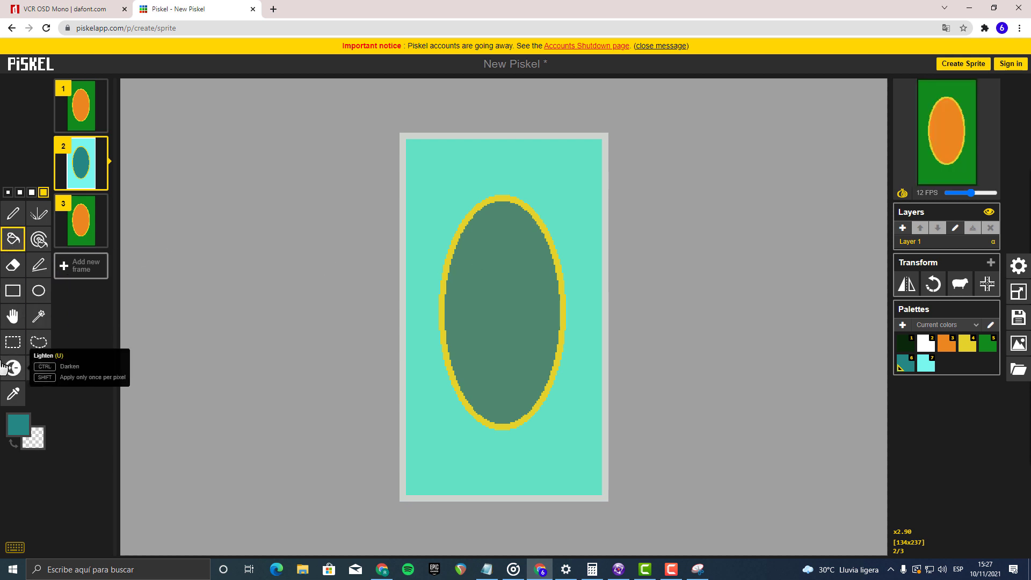
pyautogui.click(14, 398)
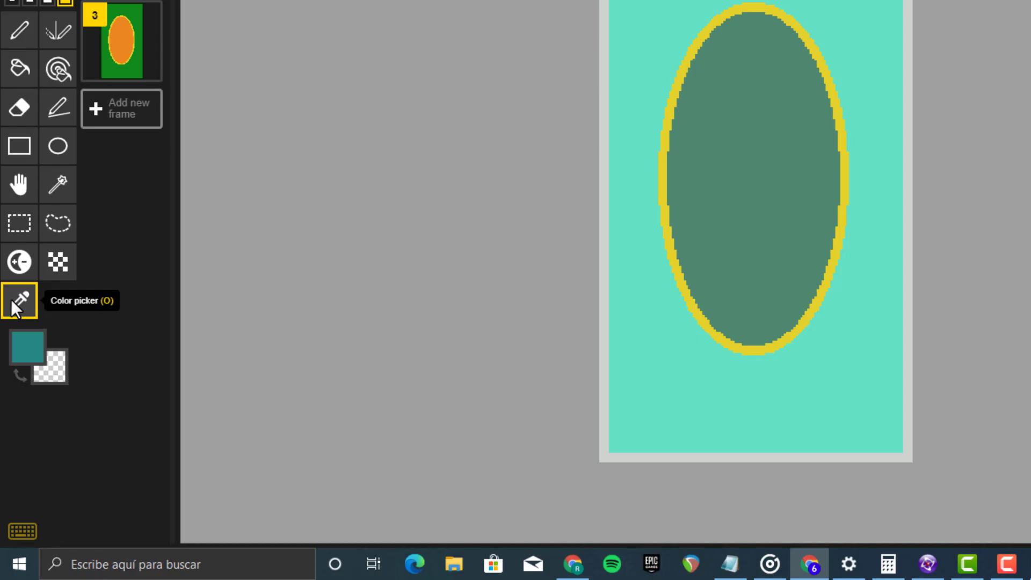
pyautogui.click(424, 161)
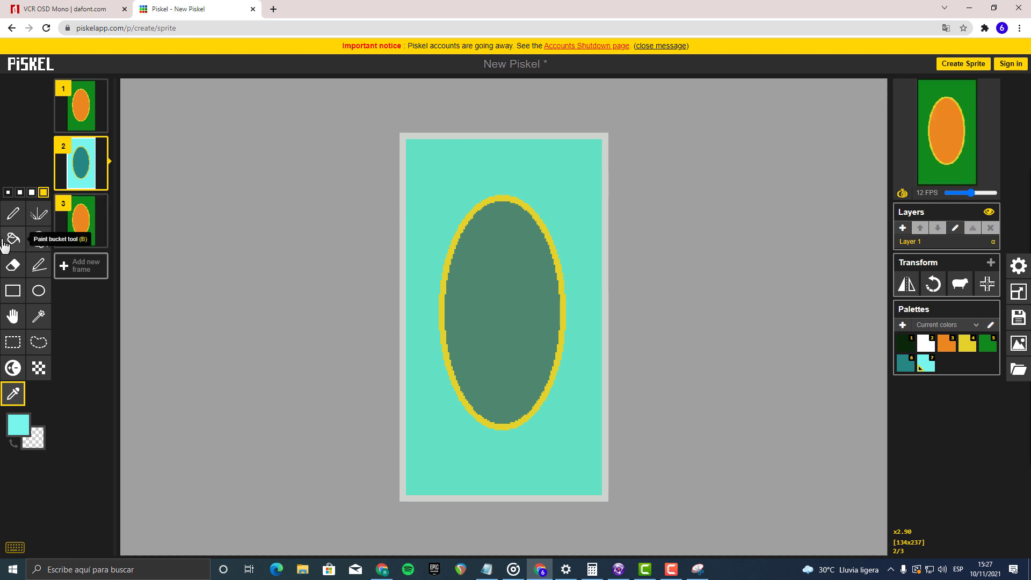
# Step: Fill frame 2's ellipse and its outline with light cyan using the Paint bucket, and undo the fills
pyautogui.click(5, 242)
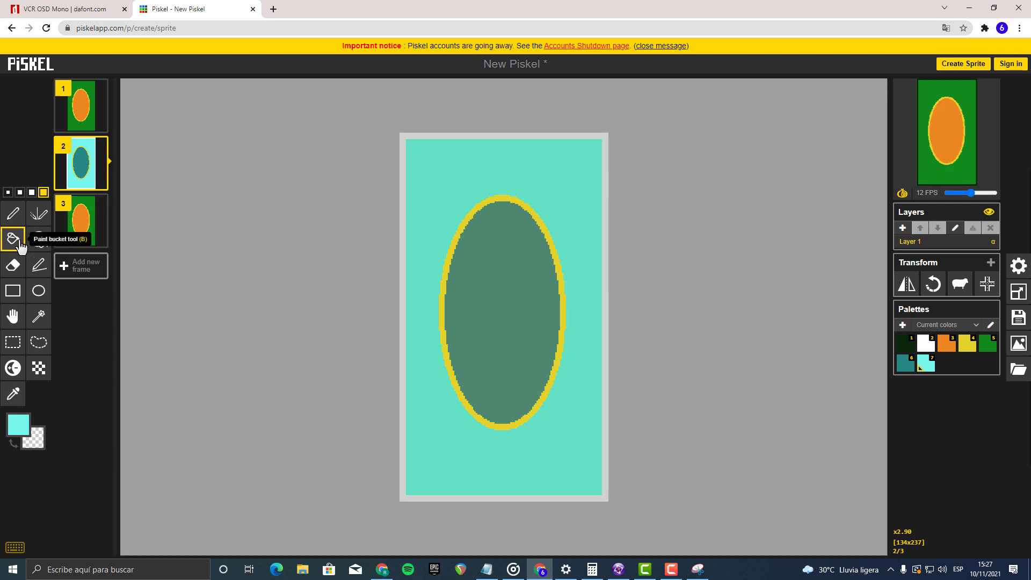
pyautogui.click(486, 263)
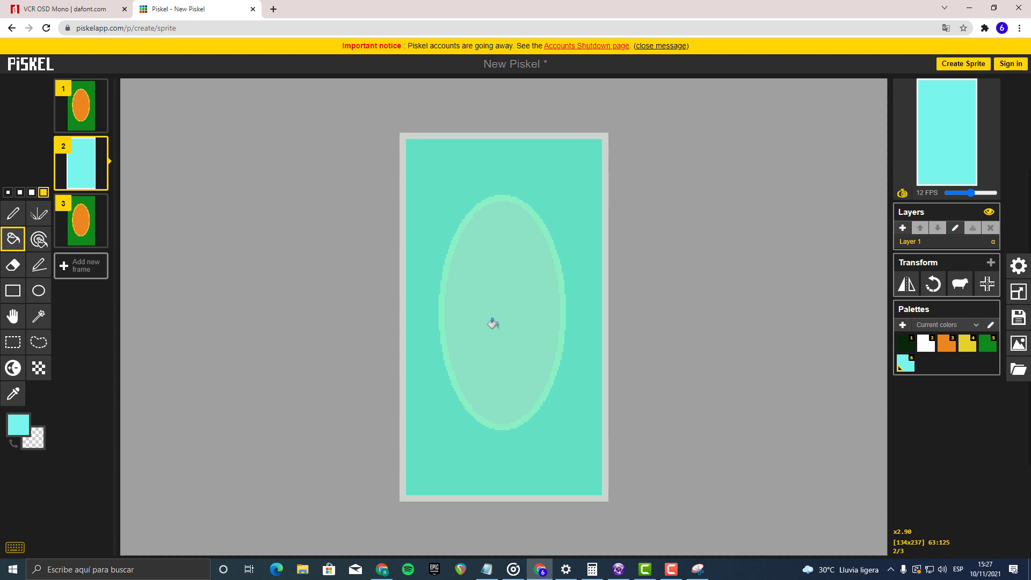
pyautogui.hotkey('ctrl', 'z')
pyautogui.hotkey('ctrl', 'z')
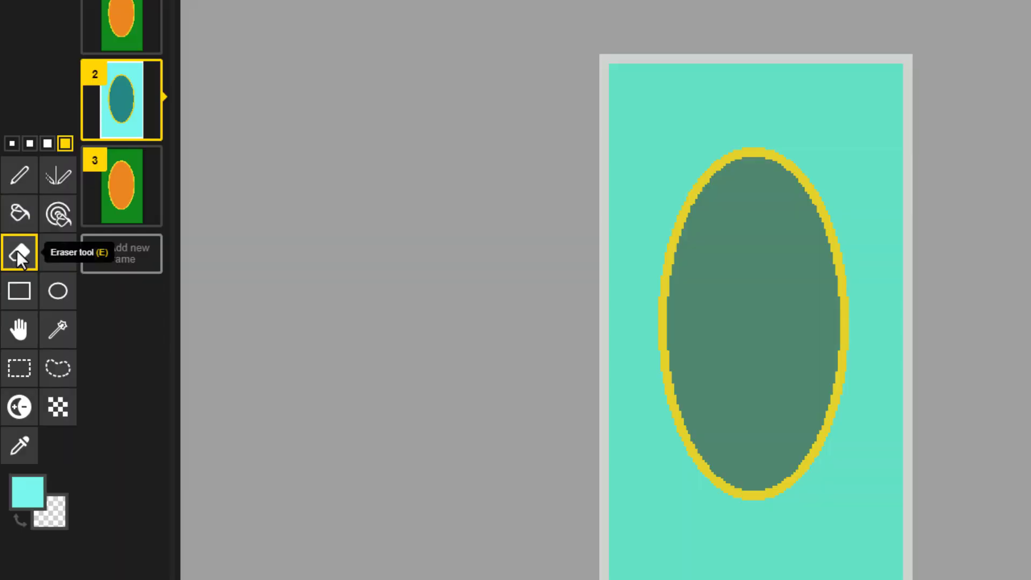
# Step: Erase a short stroke inside frame 2's ellipse and undo it
pyautogui.click(13, 264)
pyautogui.moveTo(519, 216)
pyautogui.mouseDown()
pyautogui.moveTo(498, 375)
pyautogui.moveTo(511, 263)
pyautogui.moveTo(529, 249)
pyautogui.mouseUp()
pyautogui.hotkey('ctrl', 'z')
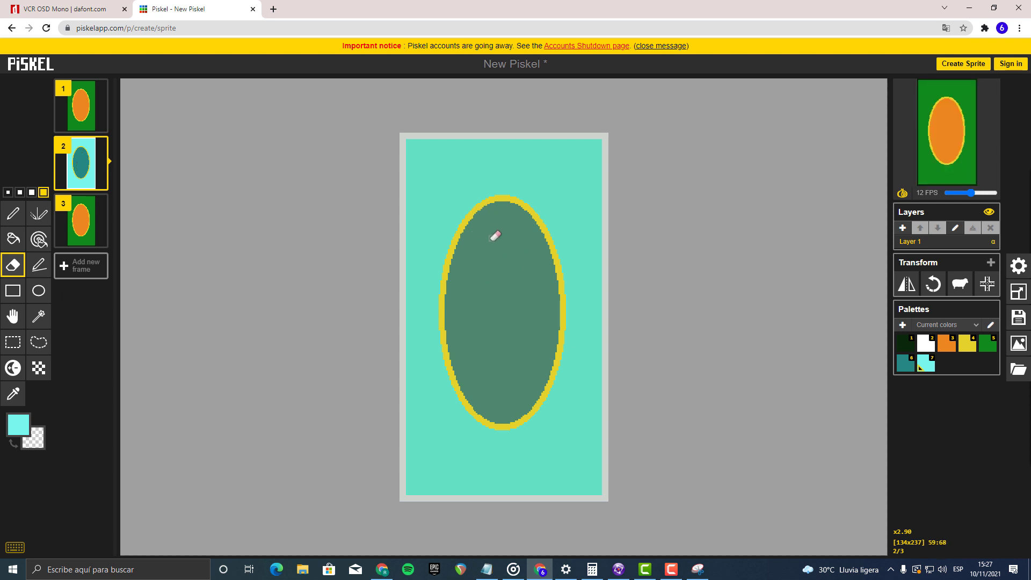
# Step: Cover frame 2's yellow ellipse outline with freehand light cyan pen strokes and fill the larger teal areas with the same color
pyautogui.click(17, 215)
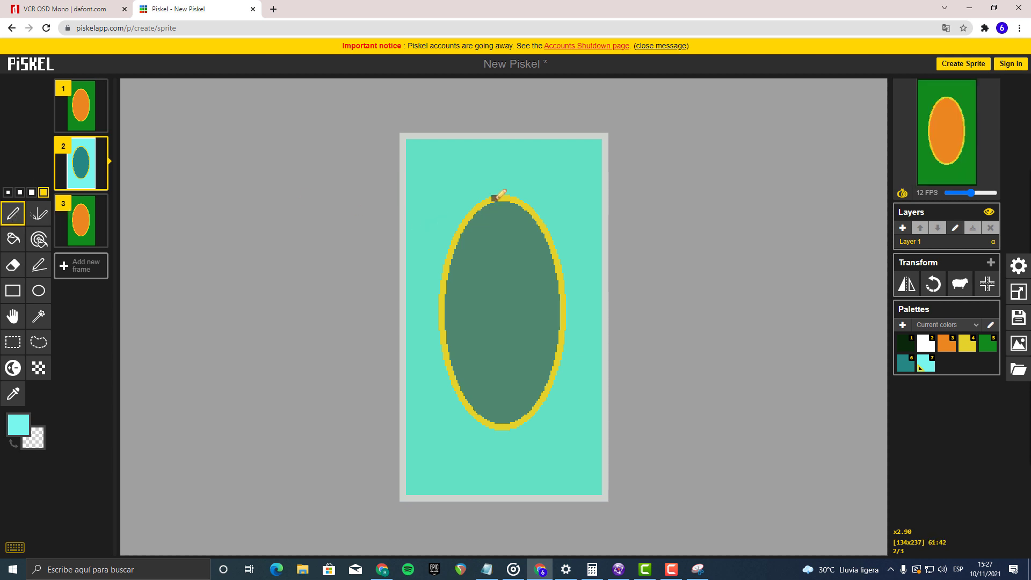
pyautogui.moveTo(494, 198)
pyautogui.mouseDown()
pyautogui.moveTo(449, 260)
pyautogui.moveTo(447, 362)
pyautogui.moveTo(470, 379)
pyautogui.moveTo(454, 342)
pyautogui.moveTo(460, 318)
pyautogui.moveTo(448, 331)
pyautogui.moveTo(465, 267)
pyautogui.moveTo(447, 303)
pyautogui.moveTo(457, 244)
pyautogui.moveTo(499, 198)
pyautogui.moveTo(515, 199)
pyautogui.moveTo(565, 279)
pyautogui.moveTo(560, 259)
pyautogui.moveTo(552, 404)
pyautogui.moveTo(555, 380)
pyautogui.moveTo(520, 431)
pyautogui.moveTo(504, 406)
pyautogui.moveTo(473, 423)
pyautogui.moveTo(455, 400)
pyautogui.moveTo(467, 396)
pyautogui.moveTo(451, 346)
pyautogui.moveTo(497, 427)
pyautogui.moveTo(477, 399)
pyautogui.moveTo(512, 378)
pyautogui.mouseUp()
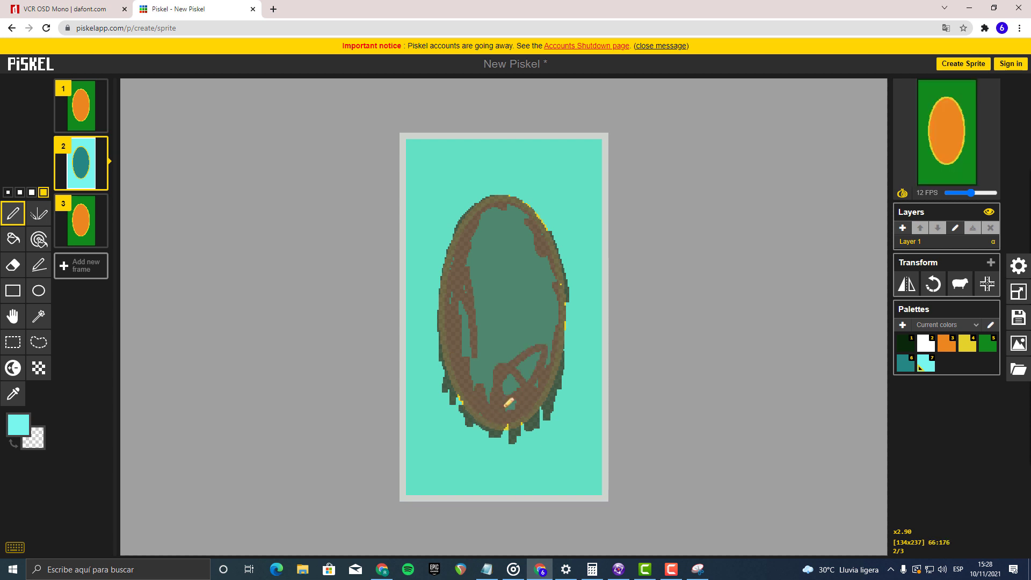
pyautogui.click(12, 242)
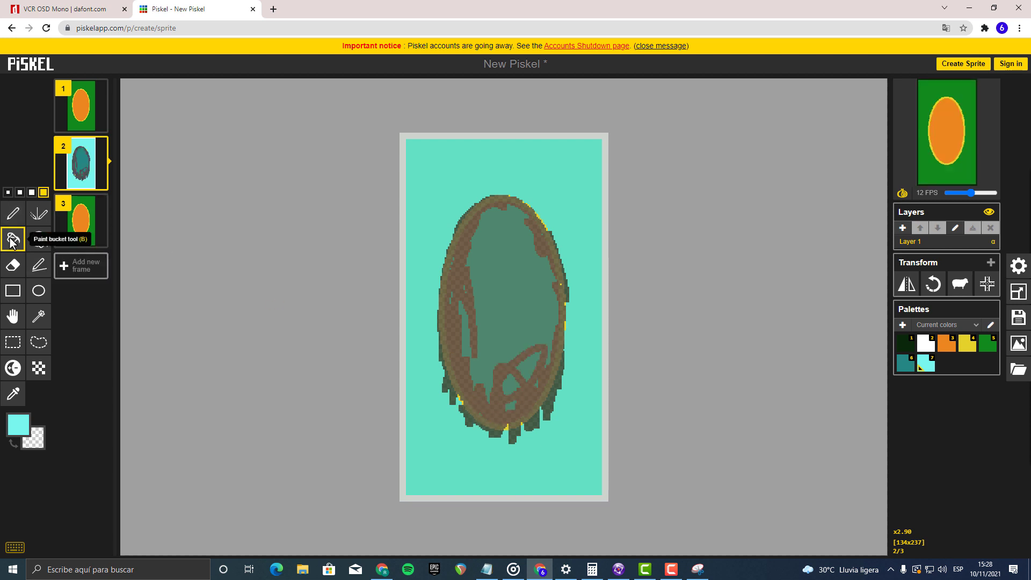
pyautogui.click(539, 387)
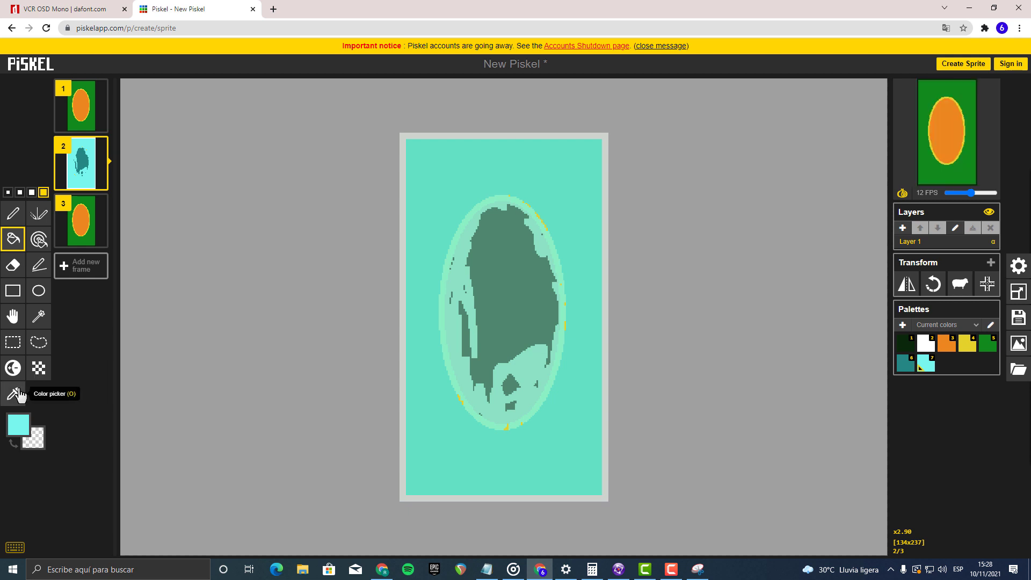
pyautogui.click(13, 394)
pyautogui.click(13, 239)
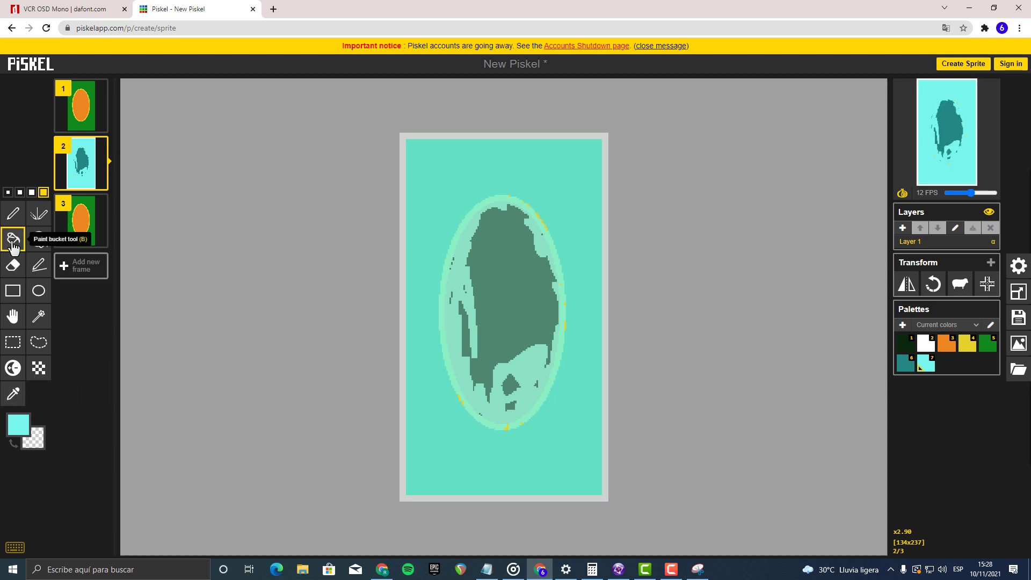
pyautogui.click(476, 279)
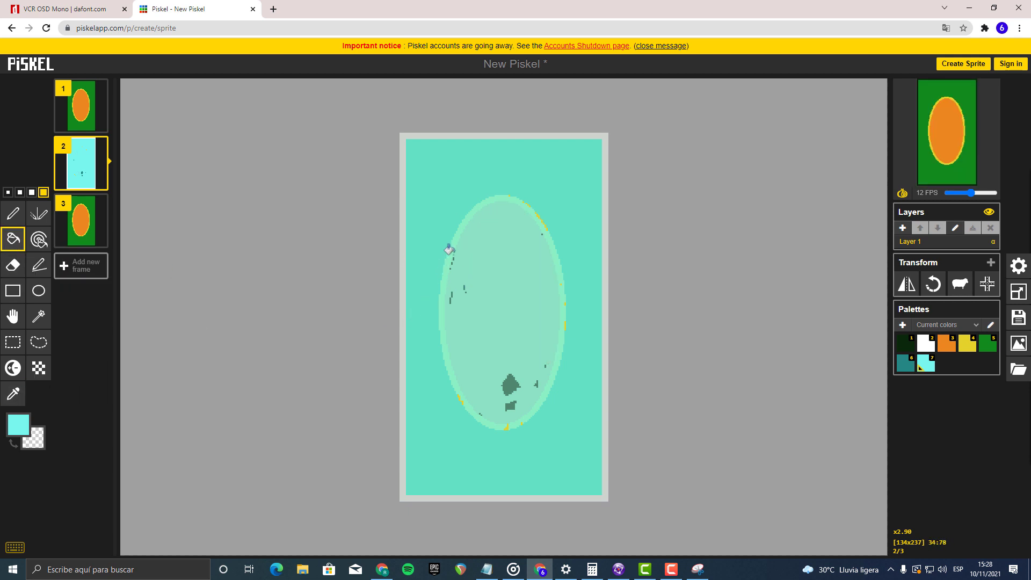
pyautogui.click(508, 382)
pyautogui.click(511, 406)
# Step: Paint over the leftover teal and yellow specks on frame 2 in light cyan, and turn off onion skin
pyautogui.click(12, 213)
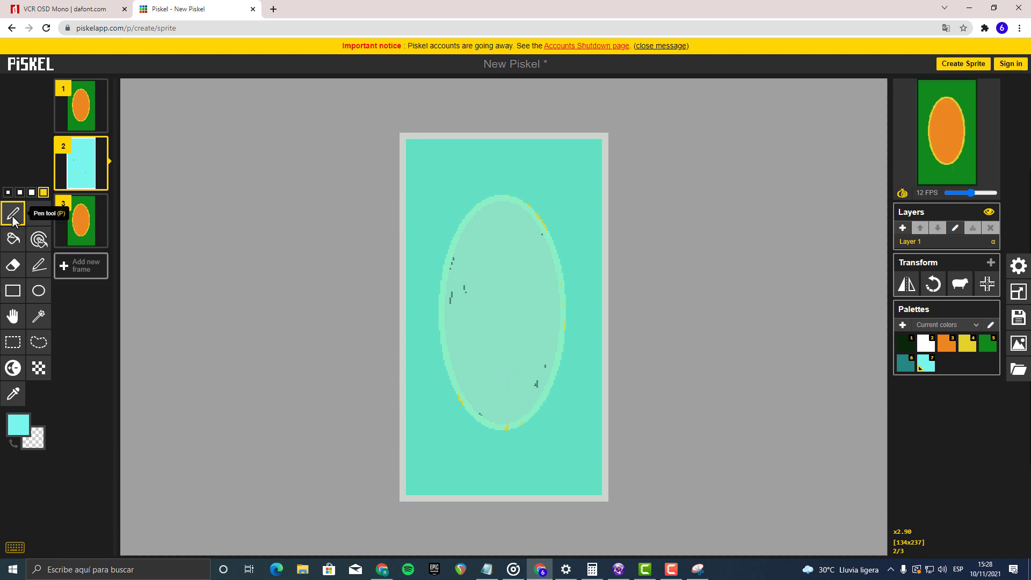
pyautogui.moveTo(473, 248)
pyautogui.mouseDown()
pyautogui.moveTo(449, 295)
pyautogui.moveTo(449, 336)
pyautogui.mouseUp()
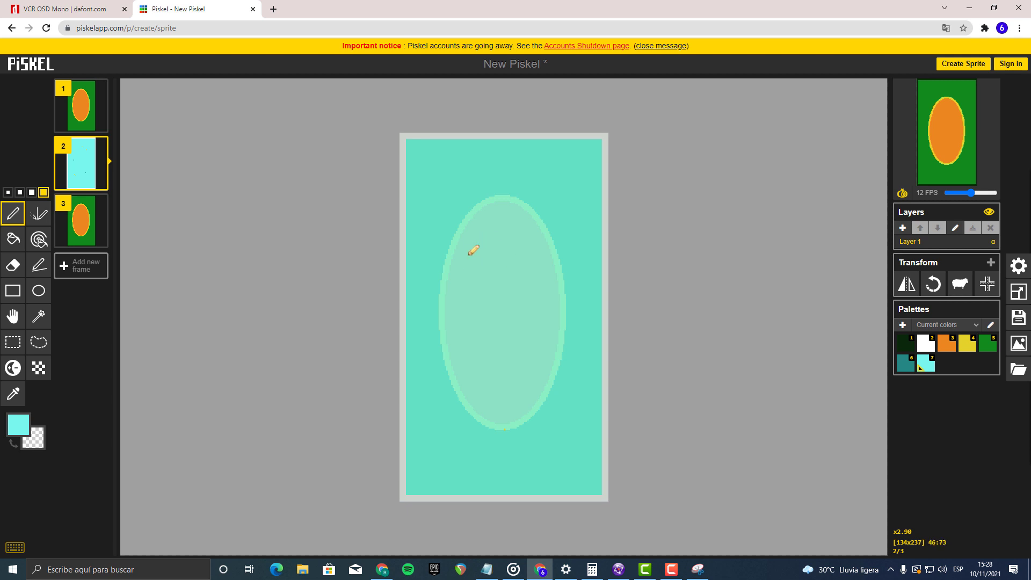
pyautogui.moveTo(470, 285); pyautogui.dragTo(480, 258)
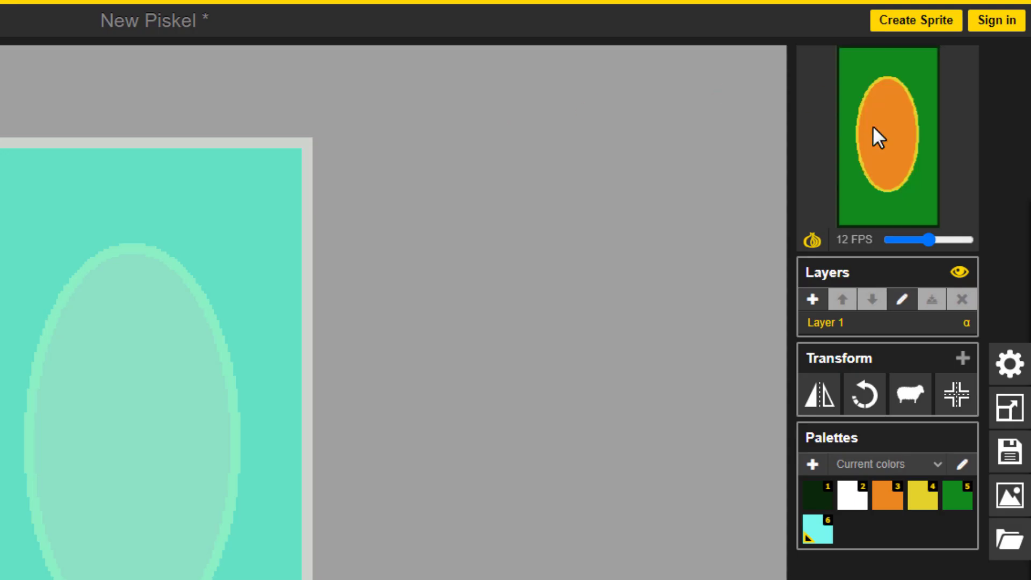
pyautogui.click(903, 192)
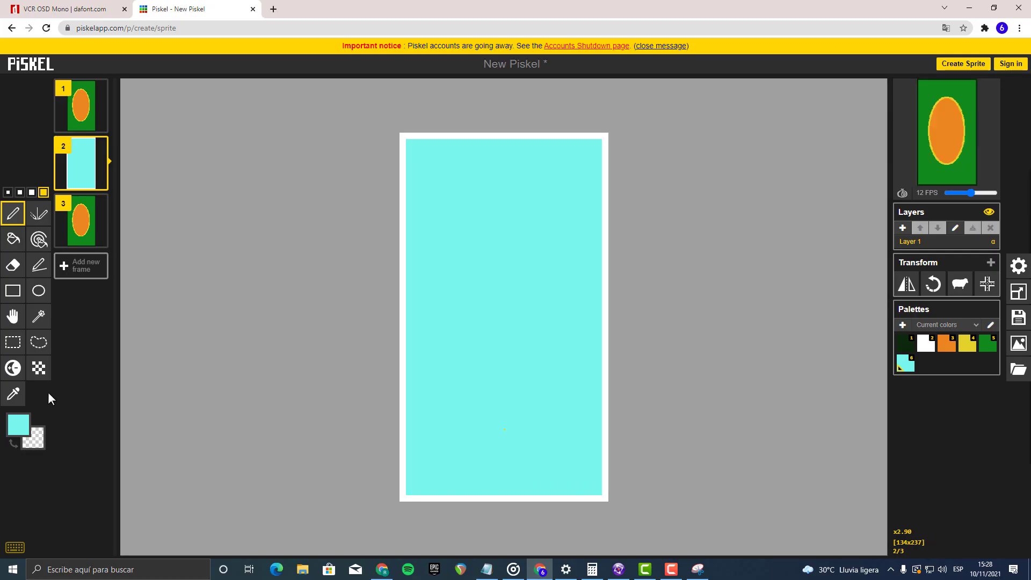
# Step: Change the primary color to blue (#2f8ccf) and draw a large freehand 6 in the upper middle of frame 2
pyautogui.click(18, 425)
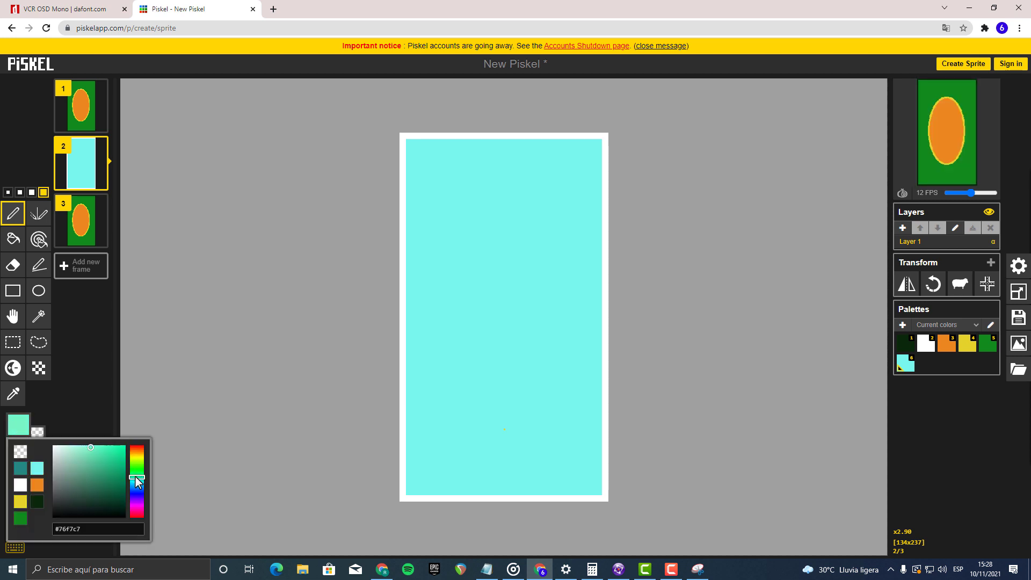
pyautogui.moveTo(138, 481)
pyautogui.mouseDown()
pyautogui.moveTo(137, 450)
pyautogui.moveTo(137, 496)
pyautogui.moveTo(137, 487)
pyautogui.moveTo(120, 490)
pyautogui.mouseUp()
pyautogui.click(110, 461)
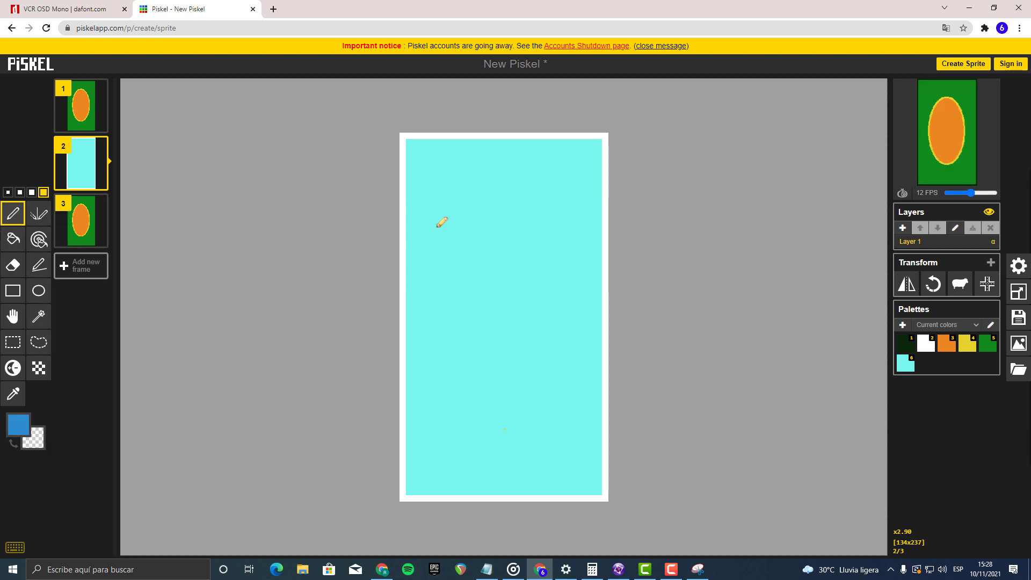
pyautogui.moveTo(539, 206)
pyautogui.mouseDown()
pyautogui.moveTo(481, 254)
pyautogui.moveTo(514, 274)
pyautogui.moveTo(473, 275)
pyautogui.mouseUp()
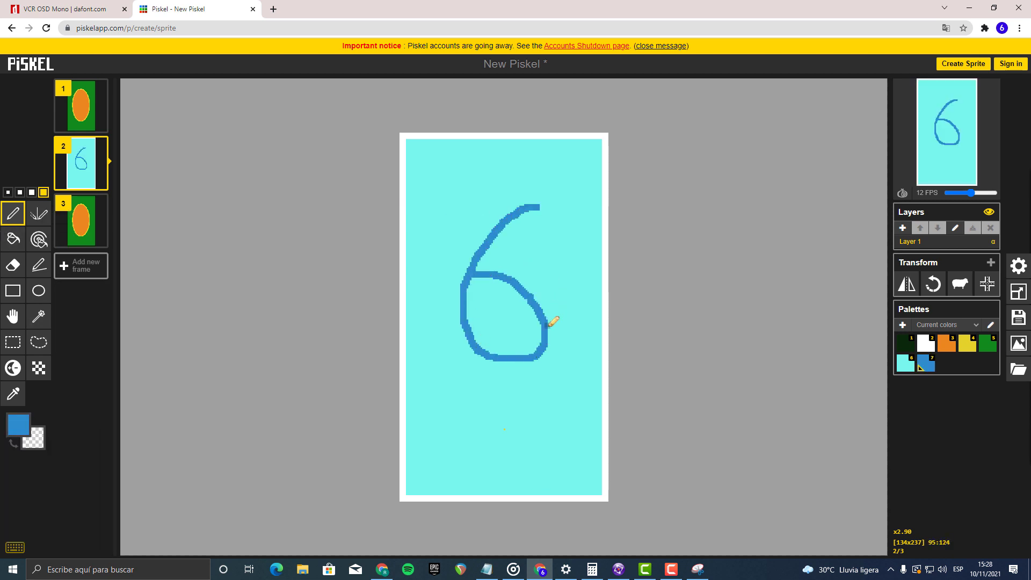
# Step: Try the animation preview at 21 FPS and set its frame rate to 0 FPS
pyautogui.scroll(-3, 546, 297)
pyautogui.scroll(3, 513, 371)
pyautogui.scroll(-2, 513, 370)
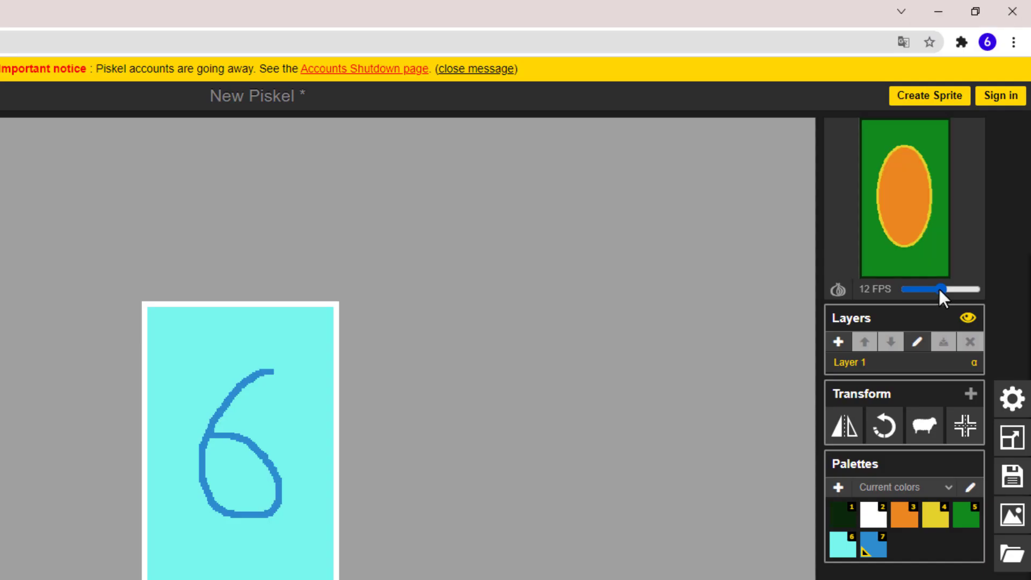
pyautogui.moveTo(969, 192); pyautogui.dragTo(873, 193)
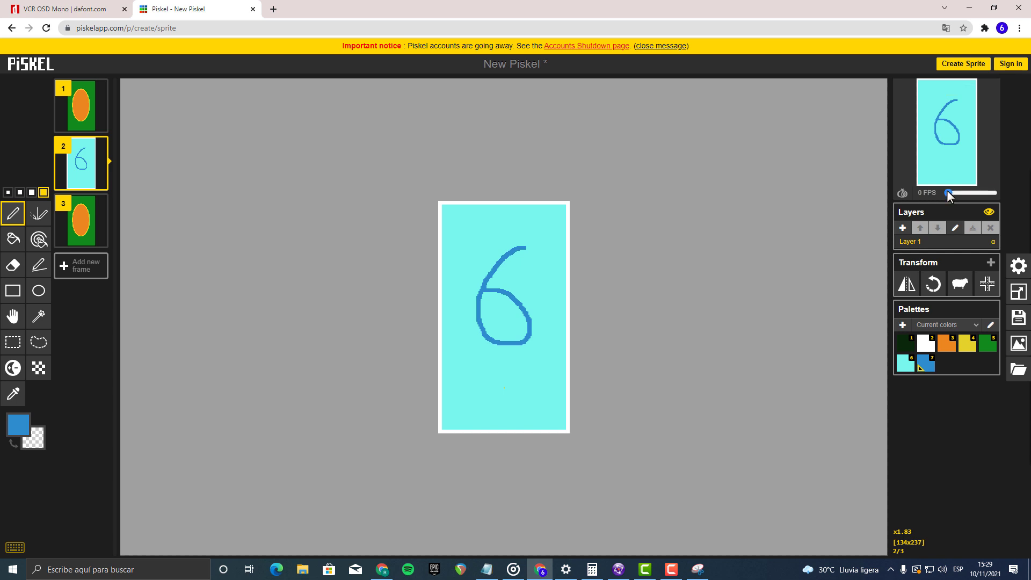
pyautogui.moveTo(948, 192); pyautogui.dragTo(988, 193)
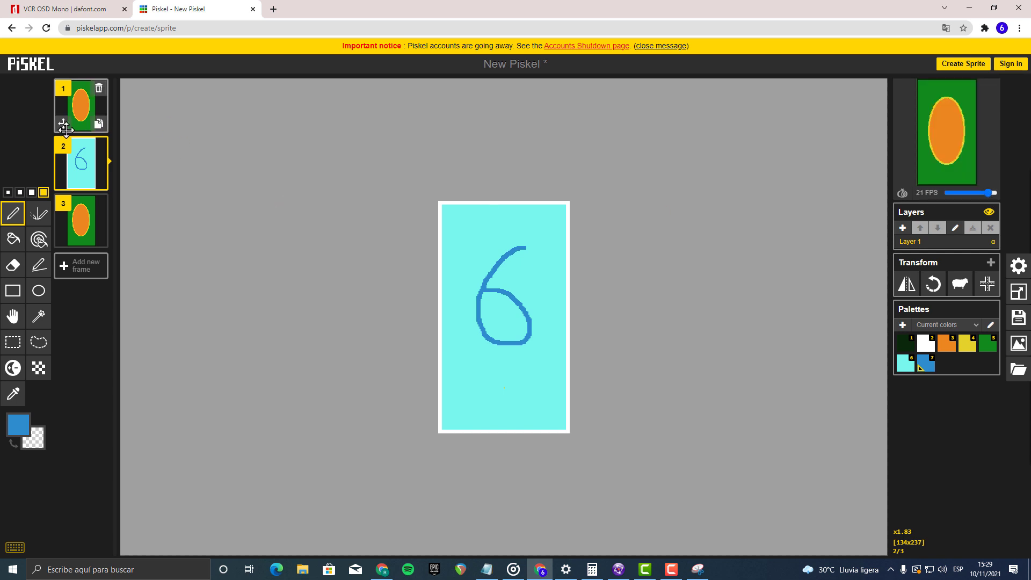
pyautogui.moveTo(988, 193); pyautogui.dragTo(799, 210)
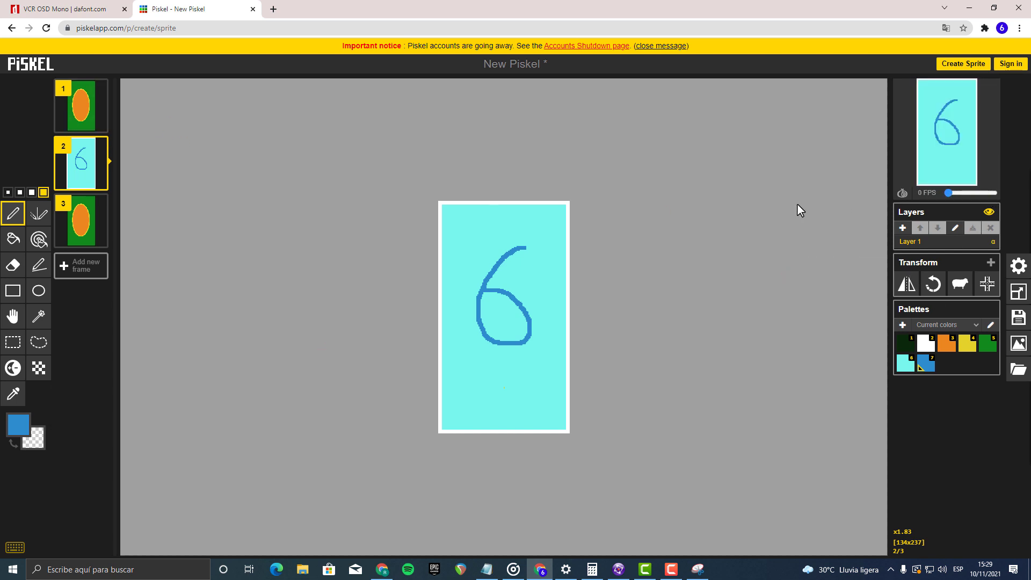
pyautogui.scroll(3, 502, 321)
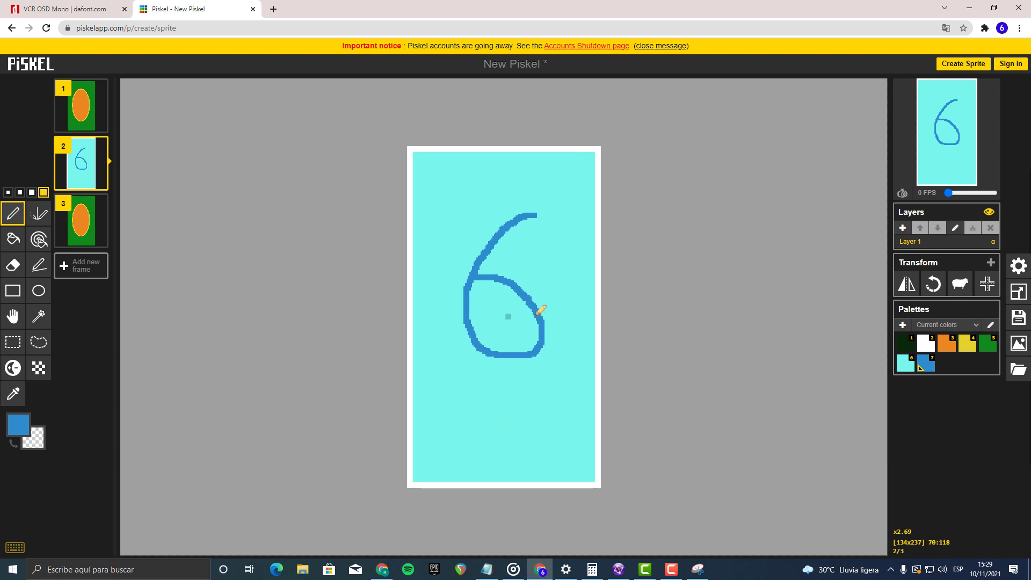
# Step: Duplicate frame 2 with the blue 6 and delete the last green frame with the orange ellipse
pyautogui.click(80, 223)
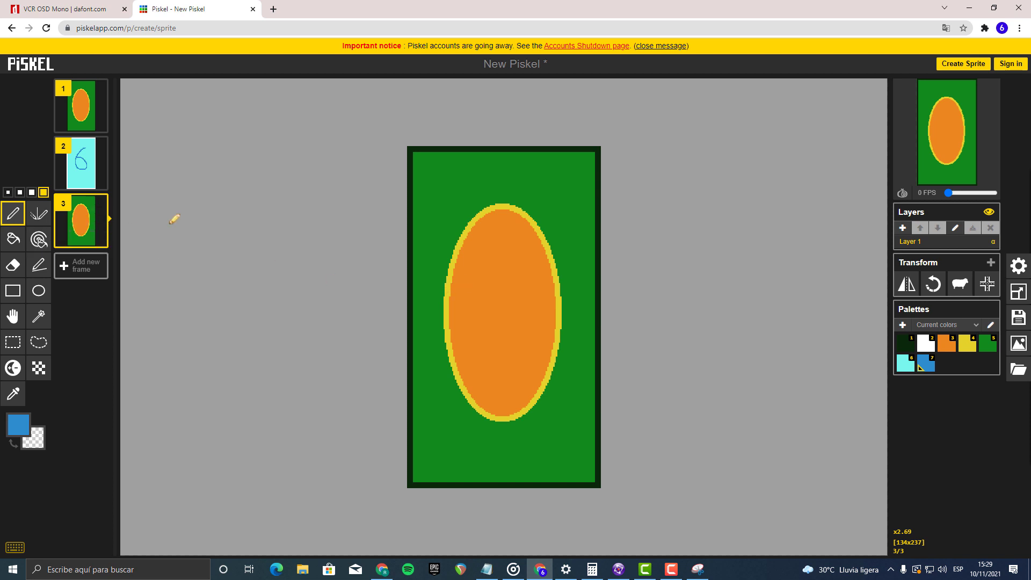
pyautogui.click(79, 175)
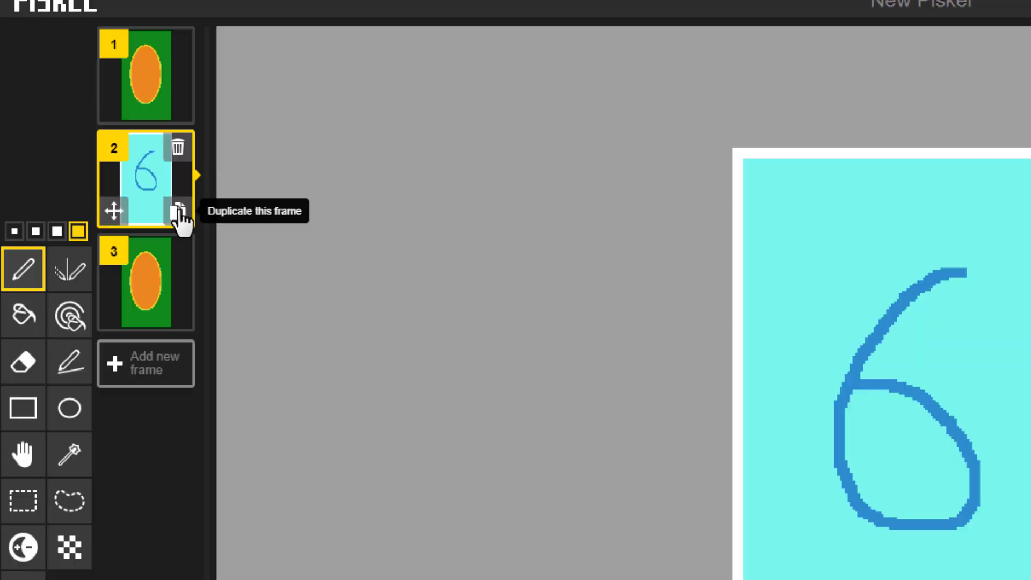
pyautogui.click(100, 183)
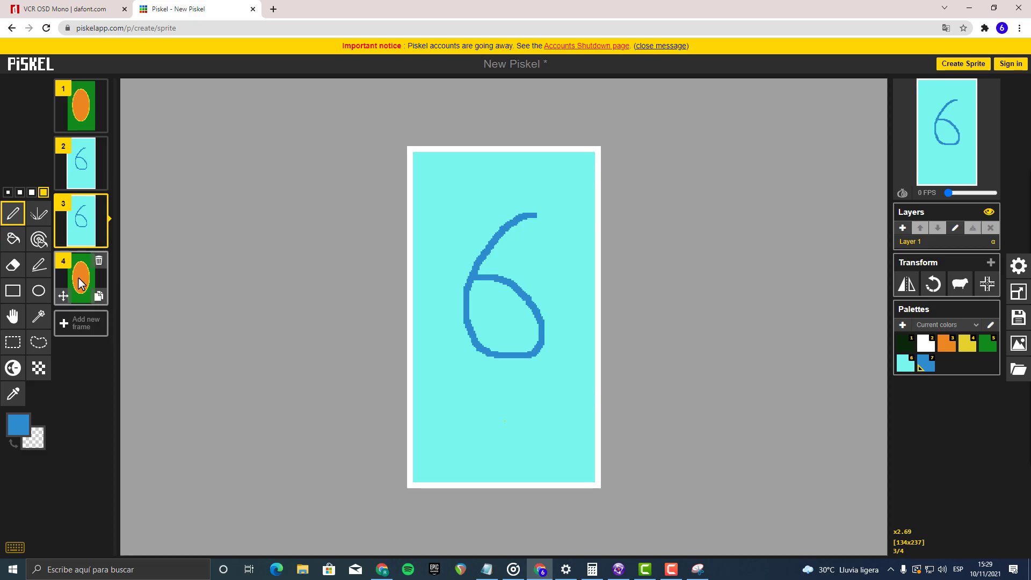
pyautogui.click(142, 386)
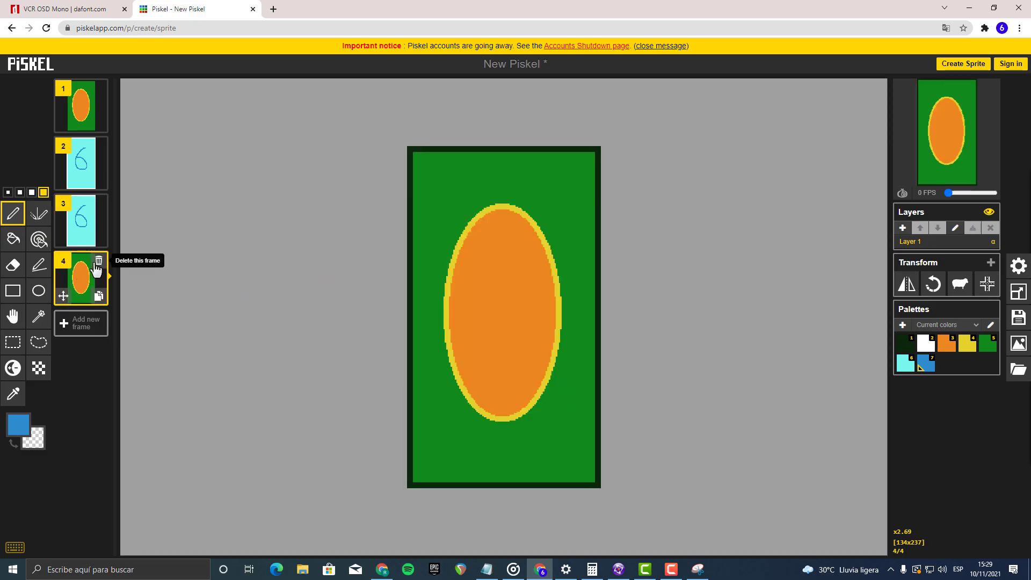
pyautogui.click(99, 261)
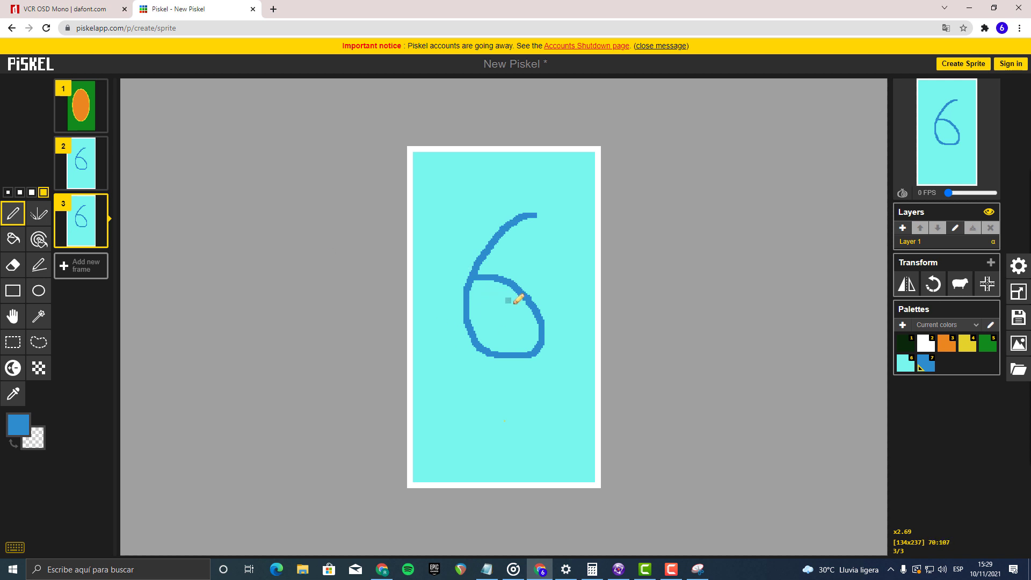
# Step: Change the primary color to orange-red for editing the duplicated frame 3
pyautogui.scroll(-1, 518, 368)
pyautogui.scroll(3, 518, 368)
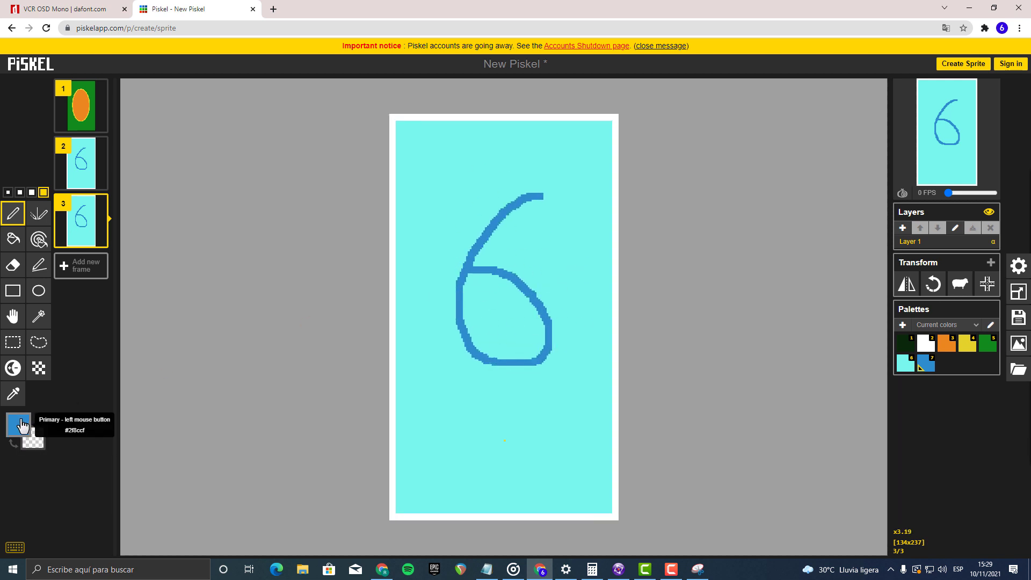
pyautogui.click(19, 424)
pyautogui.moveTo(137, 483)
pyautogui.mouseDown()
pyautogui.moveTo(137, 455)
pyautogui.moveTo(116, 457)
pyautogui.mouseUp()
pyautogui.click(18, 275)
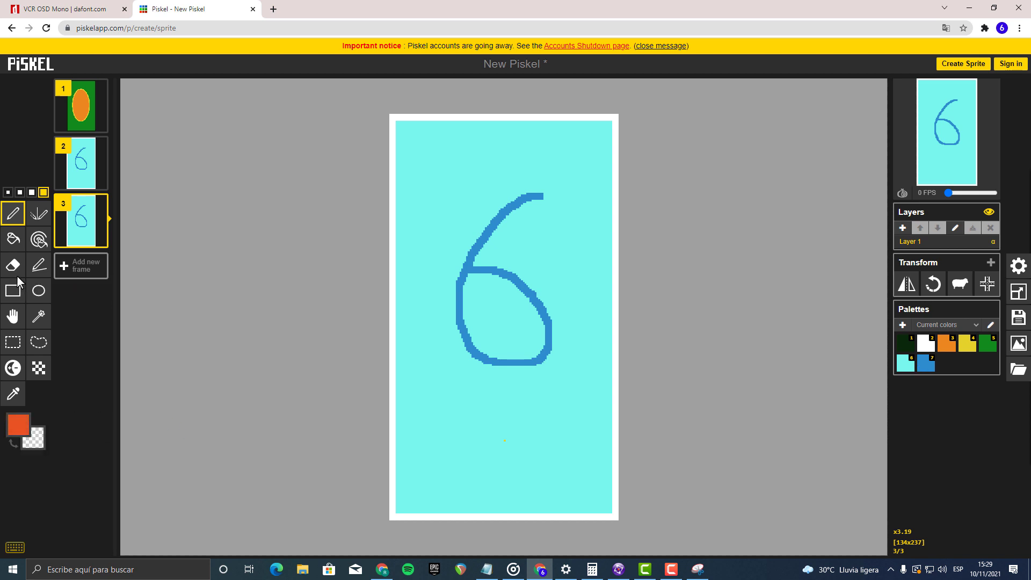
# Step: Fill frame 3's card background with orange-red and paint over the 6 so the card face is solid orange-red
pyautogui.click(13, 238)
pyautogui.click(440, 202)
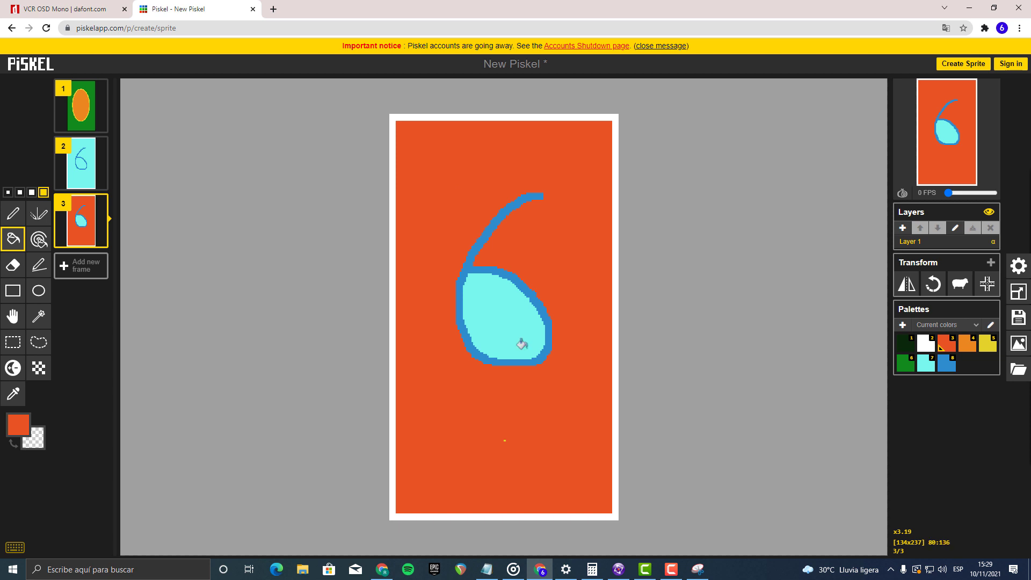
pyautogui.press('p')
pyautogui.moveTo(525, 345)
pyautogui.mouseDown()
pyautogui.moveTo(513, 285)
pyautogui.moveTo(482, 290)
pyautogui.moveTo(483, 281)
pyautogui.moveTo(487, 361)
pyautogui.moveTo(478, 340)
pyautogui.moveTo(488, 312)
pyautogui.mouseUp()
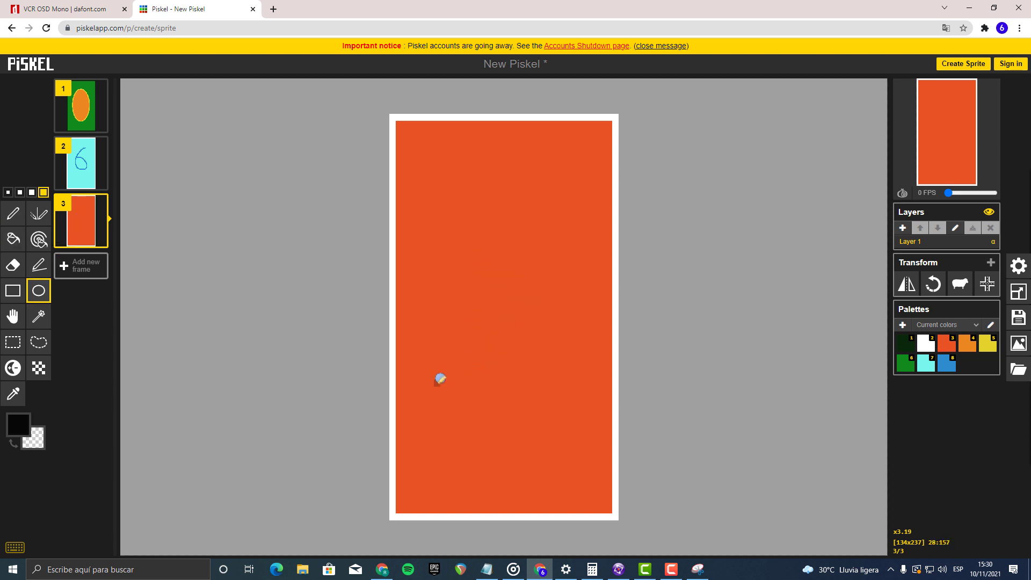
# Step: Draw a large black ellipse in the middle of frame 3 and fill it with black
pyautogui.moveTo(440, 375); pyautogui.dragTo(571, 235)
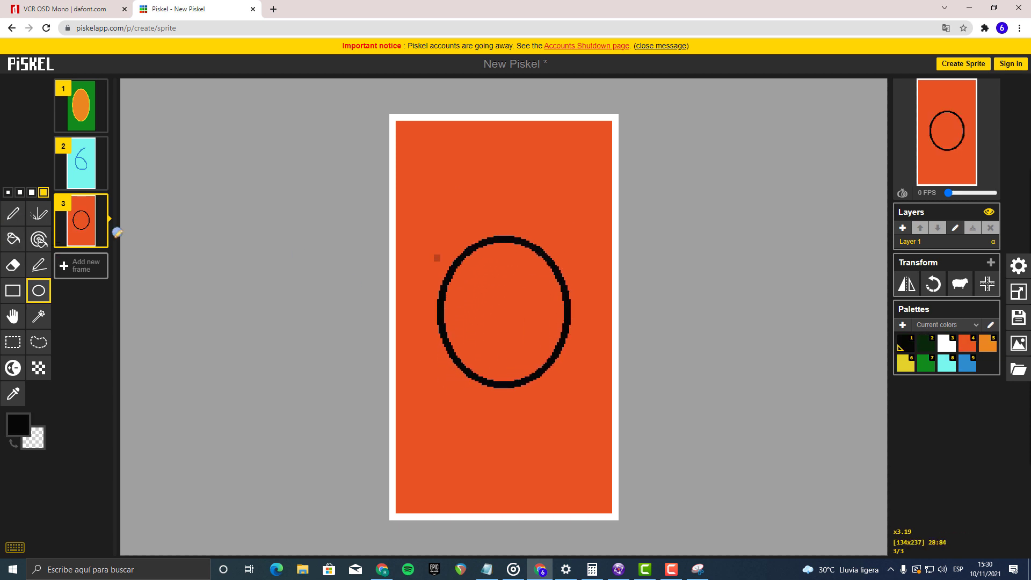
pyautogui.press('b')
pyautogui.click(467, 278)
# Step: Draw two white horizontal dashes as eyes and a white downturned mouth inside the black ellipse on frame 3
pyautogui.press('p')
pyautogui.moveTo(457, 285); pyautogui.dragTo(496, 285)
pyautogui.moveTo(508, 283); pyautogui.dragTo(551, 286)
pyautogui.moveTo(472, 352); pyautogui.dragTo(528, 354)
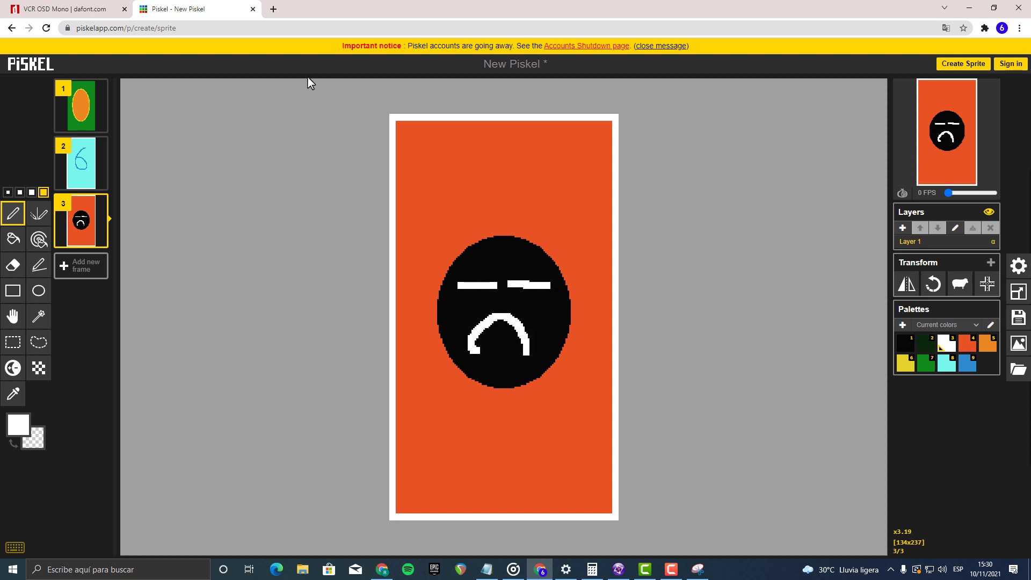
# Step: Review the card back and the two card faces by switching between frames 1, 2 and 3
pyautogui.click(102, 115)
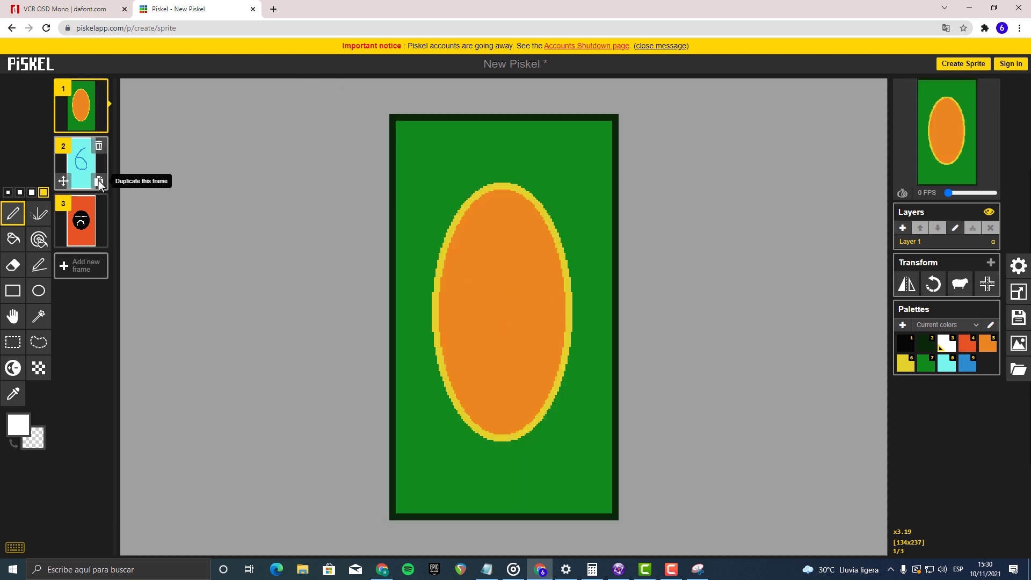
pyautogui.click(82, 171)
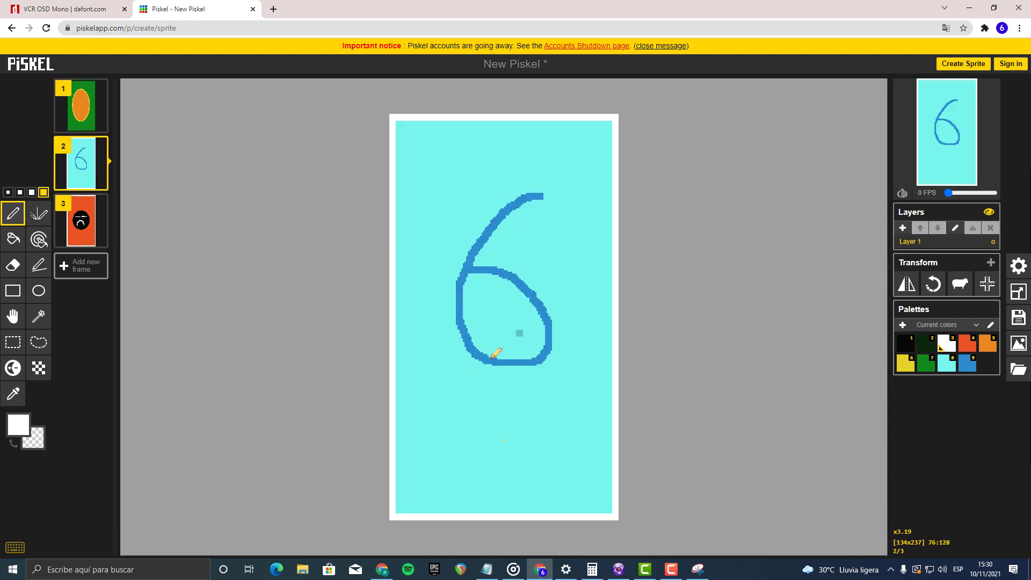
pyautogui.click(94, 220)
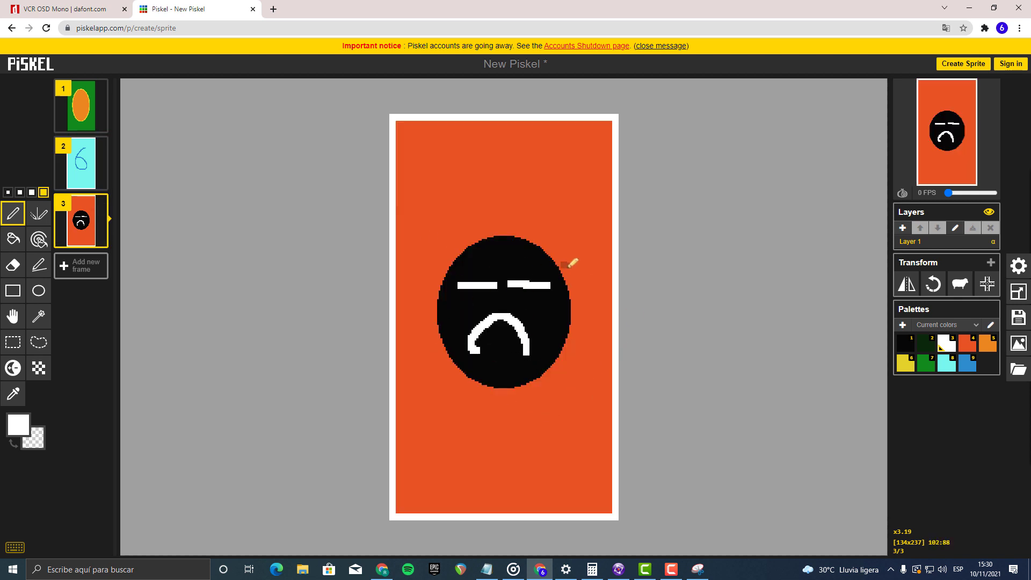
pyautogui.click(99, 166)
pyautogui.click(75, 107)
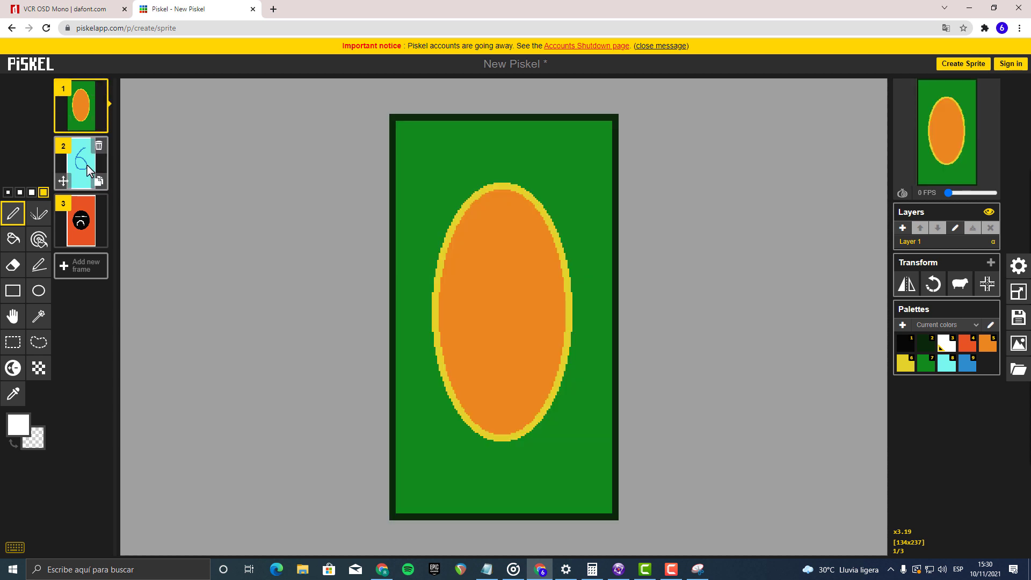
pyautogui.click(87, 165)
pyautogui.click(83, 221)
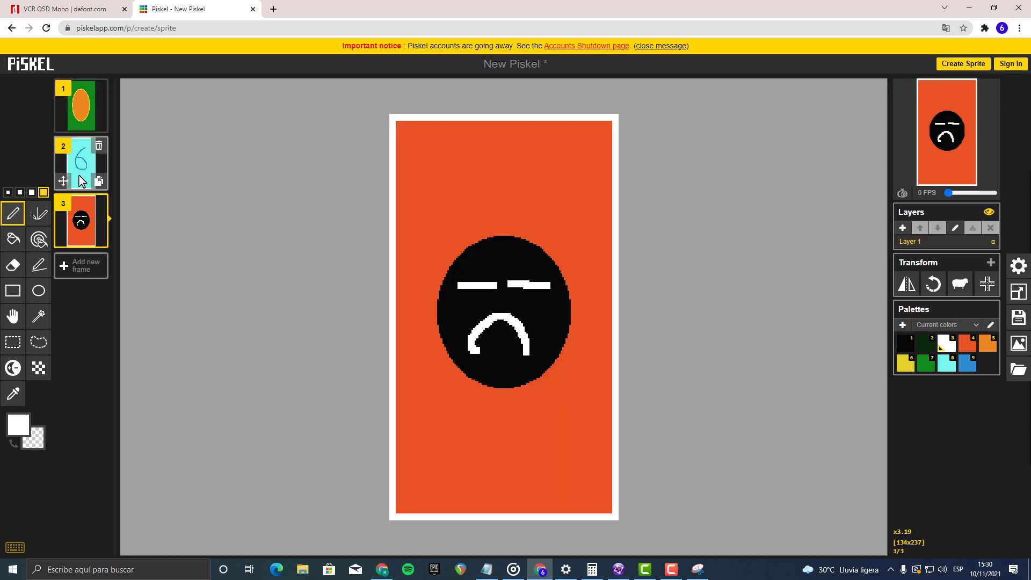
pyautogui.click(81, 177)
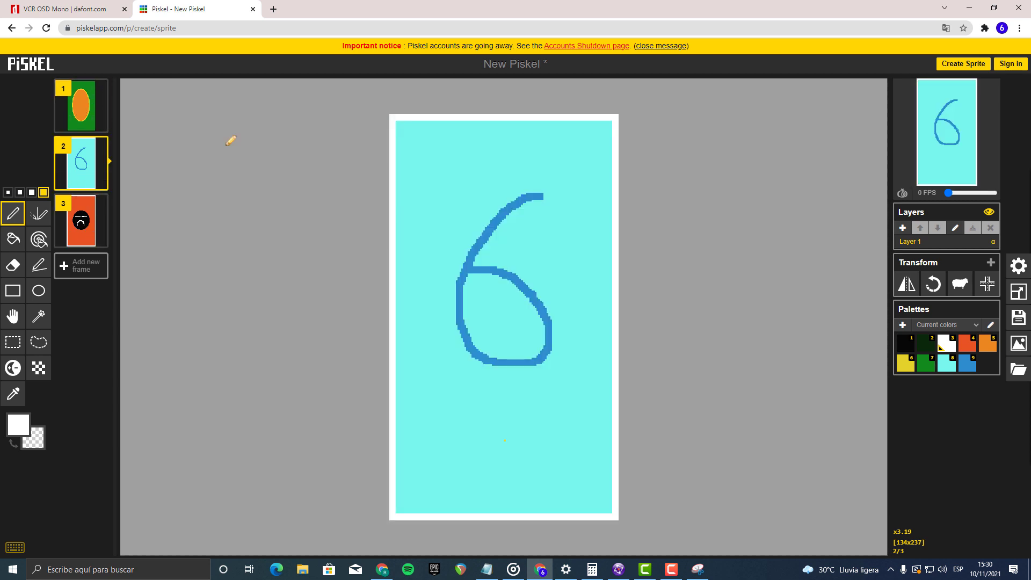
pyautogui.click(80, 105)
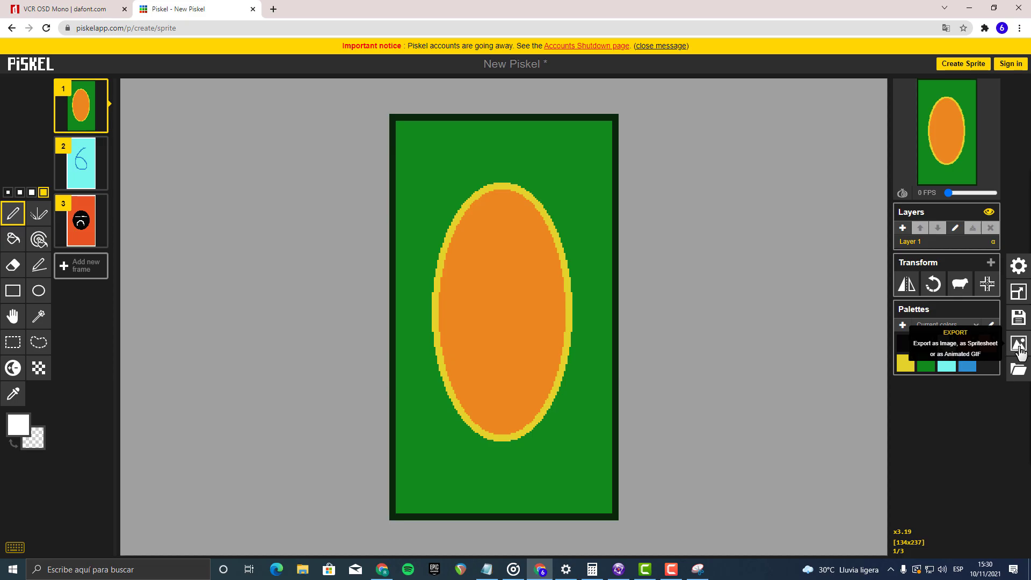
# Step: Try an export scale of 5.0x for the PNG sprite and look at the canvas resize settings
pyautogui.click(1019, 344)
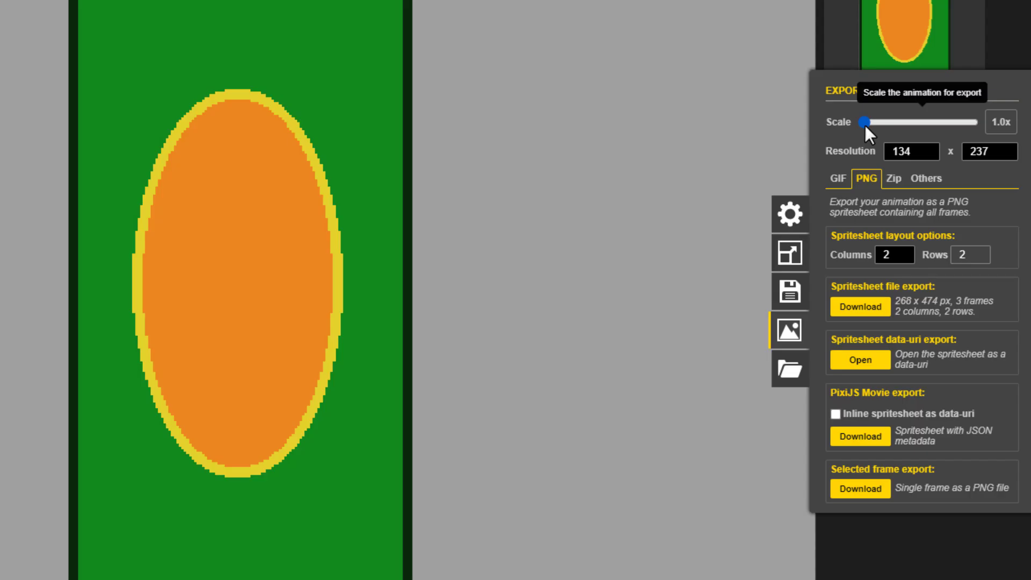
pyautogui.moveTo(919, 204); pyautogui.dragTo(941, 206)
pyautogui.moveTo(895, 127); pyautogui.dragTo(879, 127)
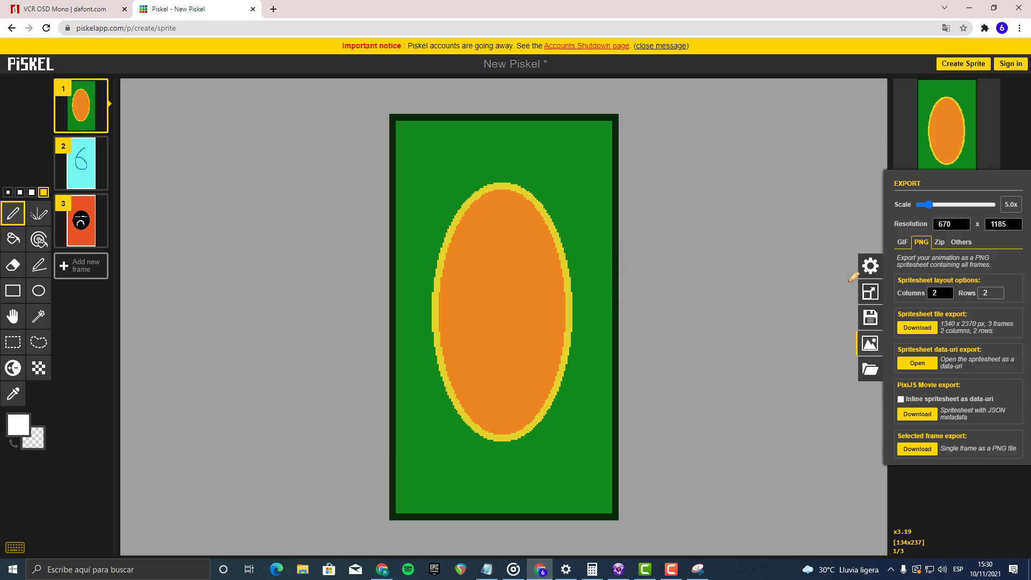
pyautogui.click(870, 291)
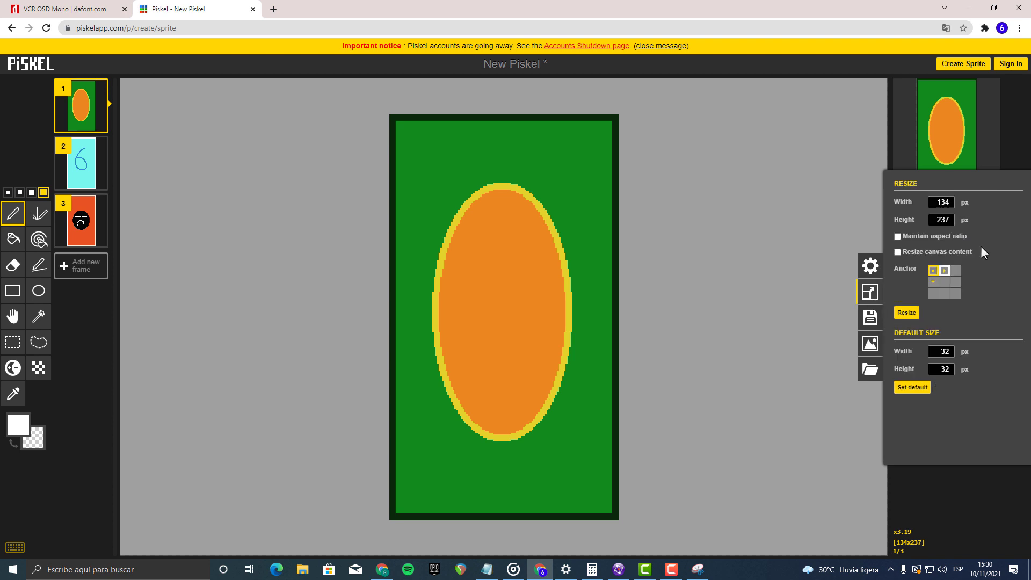
# Step: Set the export scale to 1.0x and download frame 1 as a single PNG file
pyautogui.click(866, 353)
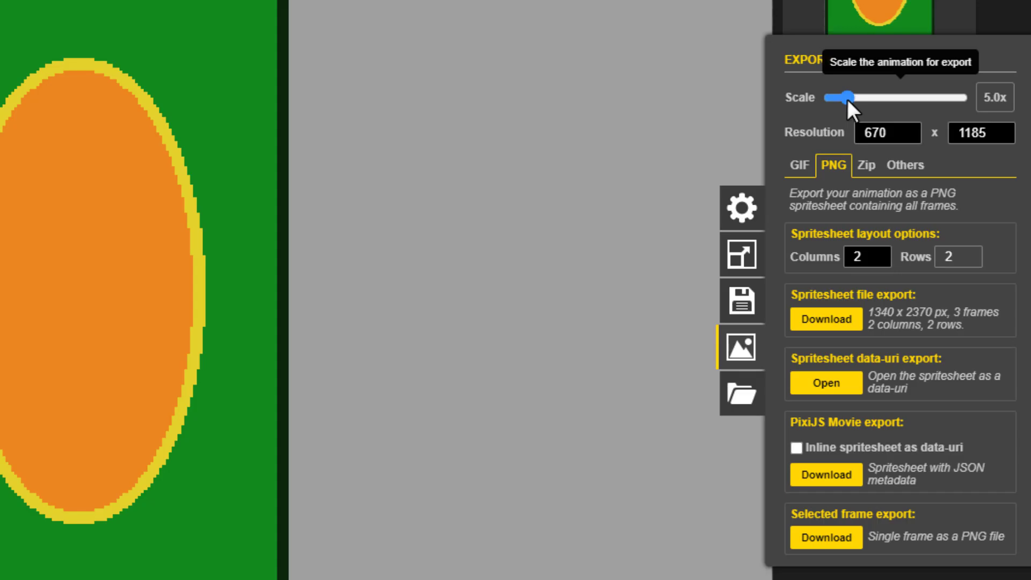
pyautogui.moveTo(929, 205); pyautogui.dragTo(869, 209)
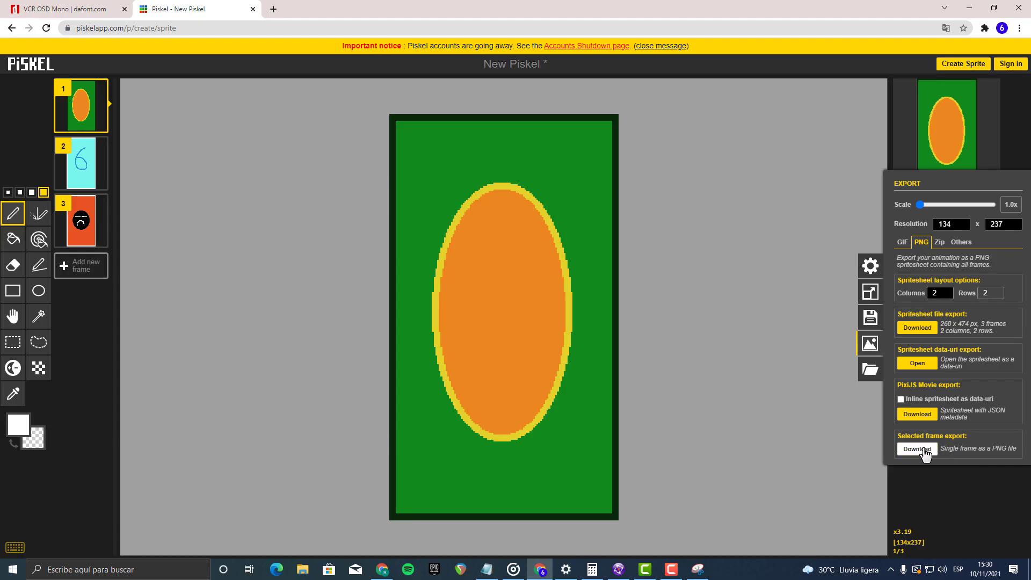
pyautogui.click(917, 449)
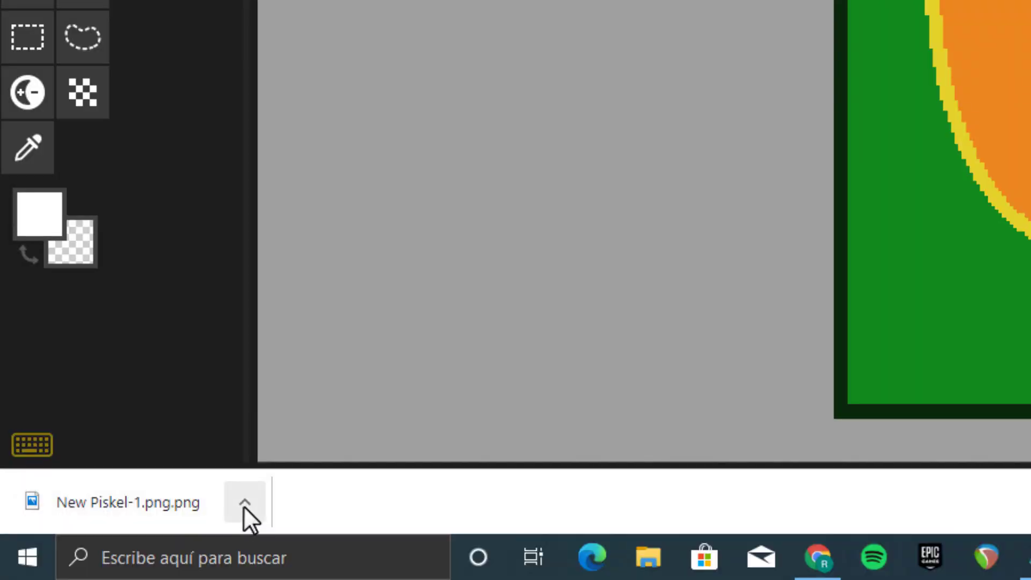
# Step: Open the downloaded New Piskel-1.png from its folder to check the image, and close the viewer and folder
pyautogui.click(243, 505)
pyautogui.click(291, 427)
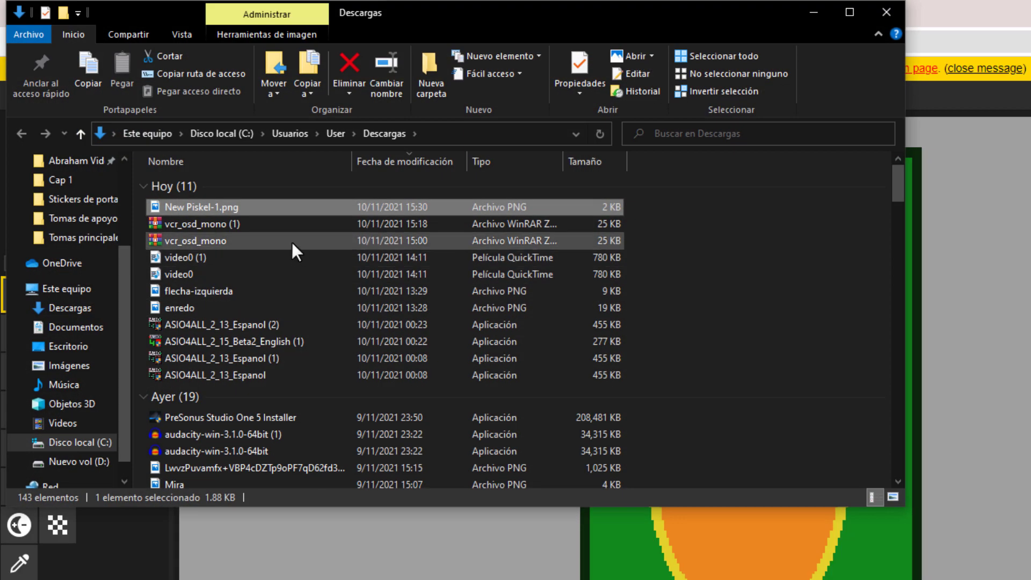
pyautogui.doubleClick(250, 208)
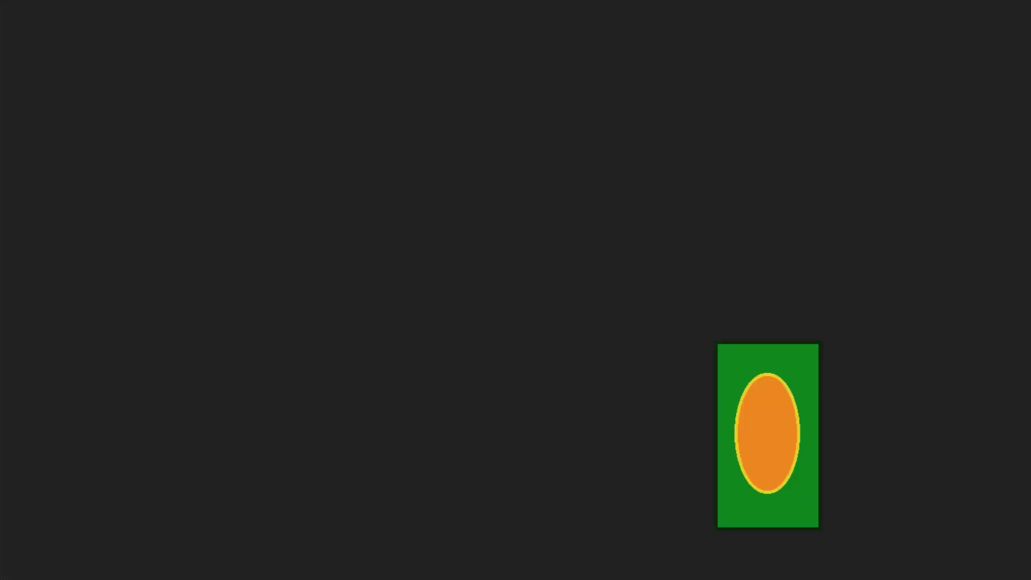
pyautogui.click(1018, 8)
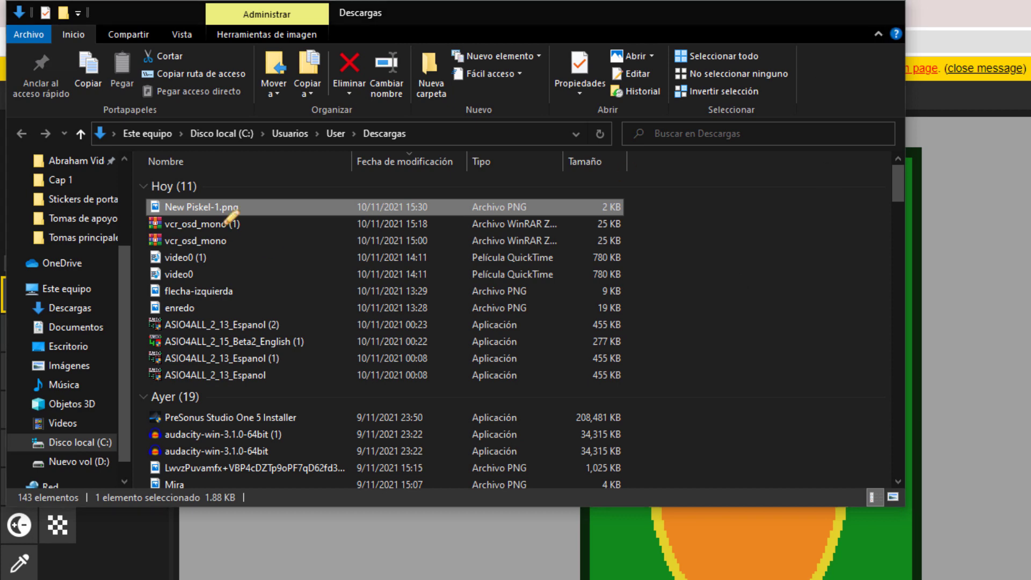
pyautogui.hotkey('alt', 'F4')
# Step: Export frame 2 and frame 3 as single PNG files
pyautogui.click(114, 244)
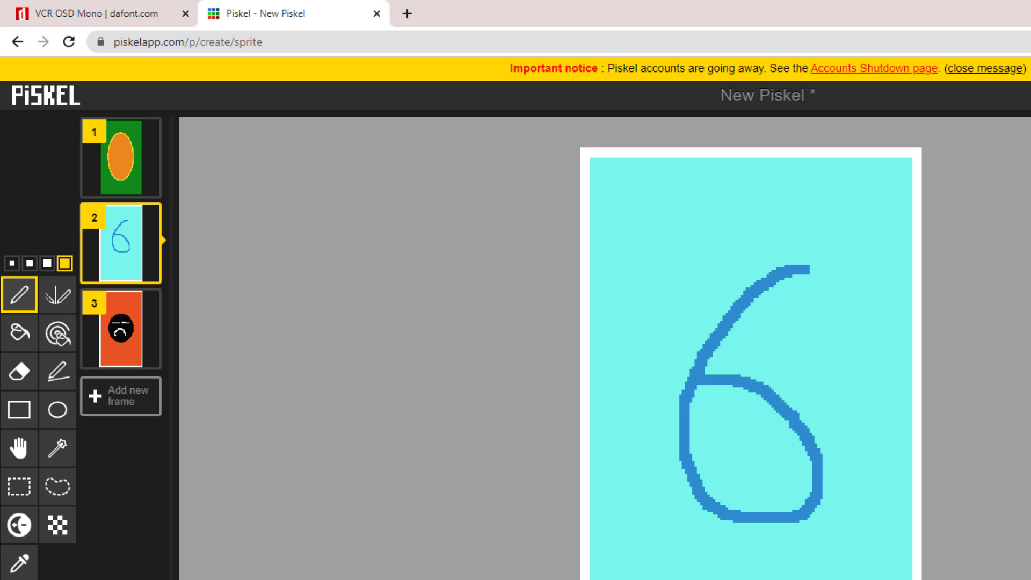
pyautogui.click(120, 327)
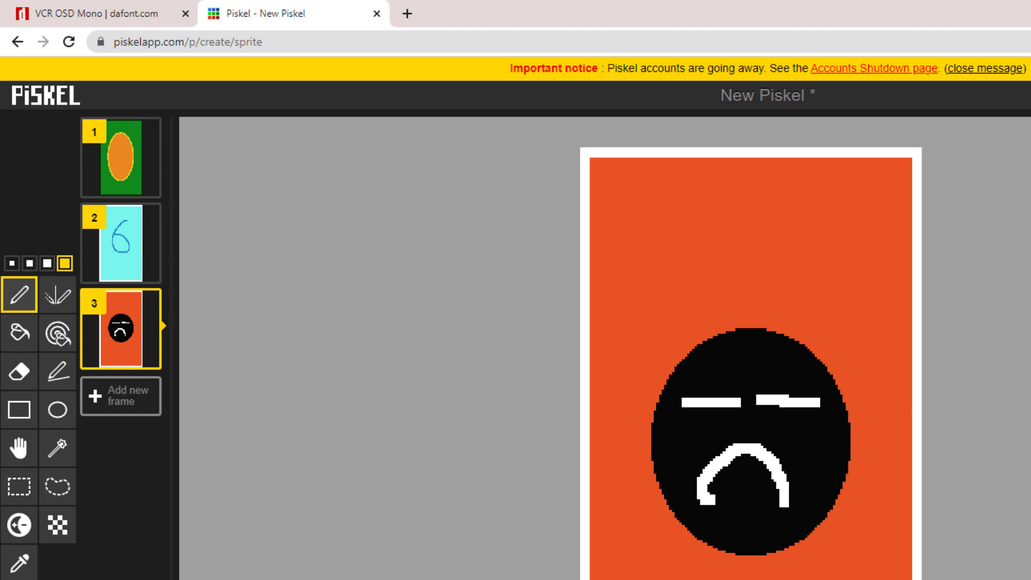
# Step: Open the Downloads folder in File Explorer and enlarge the file view to show the PNG thumbnails
pyautogui.hotkey('alt', 'Tab')
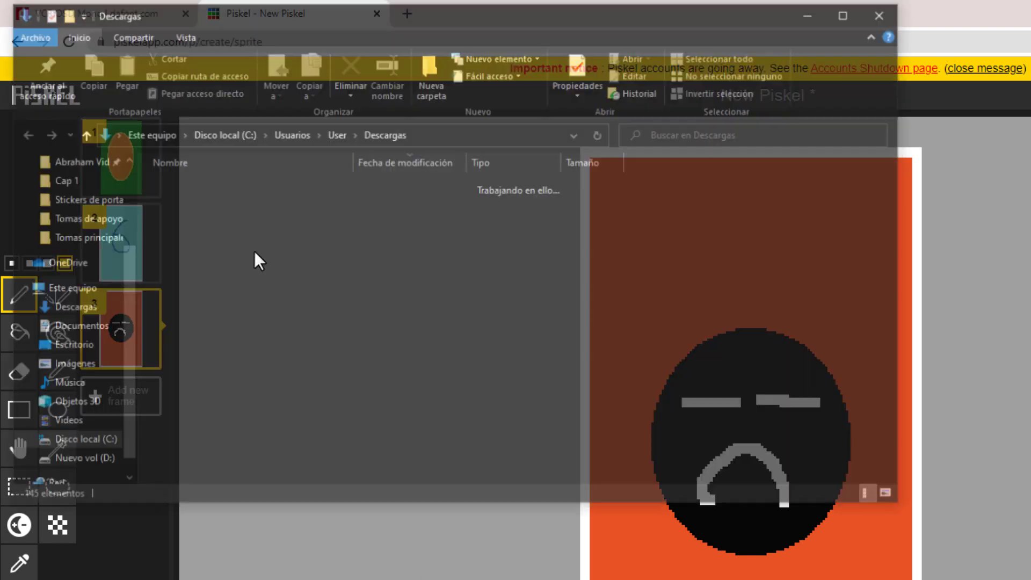
pyautogui.click(293, 207)
pyautogui.click(620, 241)
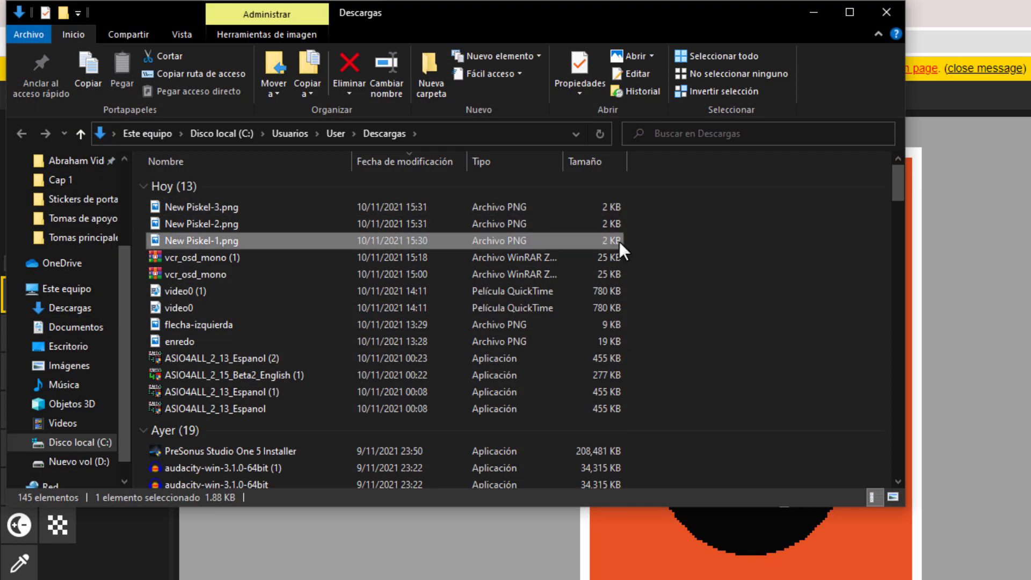
pyautogui.keyDown('ctrl'); pyautogui.scroll(4, 620, 241); pyautogui.keyUp('ctrl')
pyautogui.keyDown('ctrl'); pyautogui.scroll(1, 620, 240); pyautogui.keyUp('ctrl')
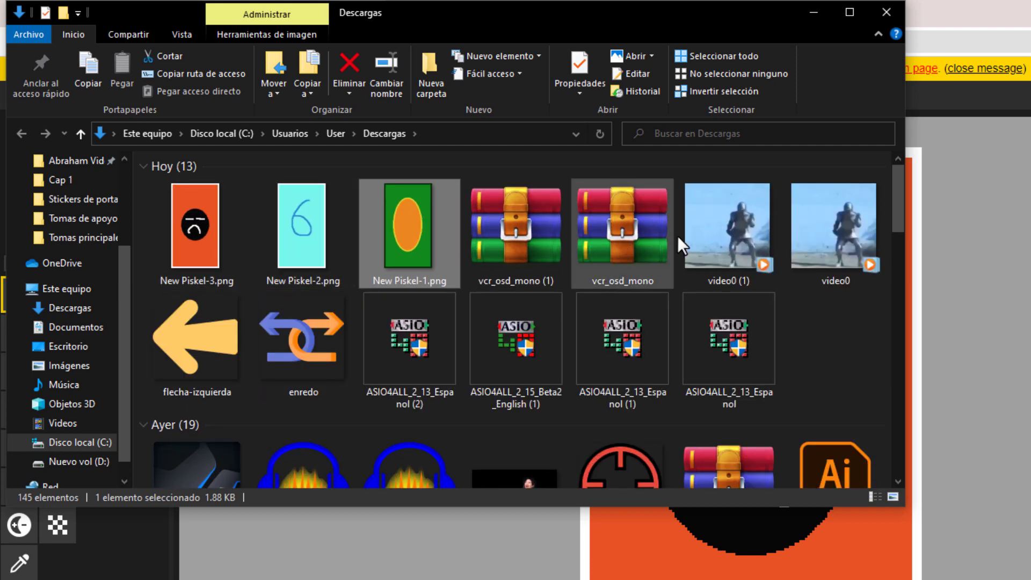
# Step: Play the video0 (1) clip from the Downloads folder in a maximized player and close it
pyautogui.click(750, 239)
pyautogui.doubleClick(750, 238)
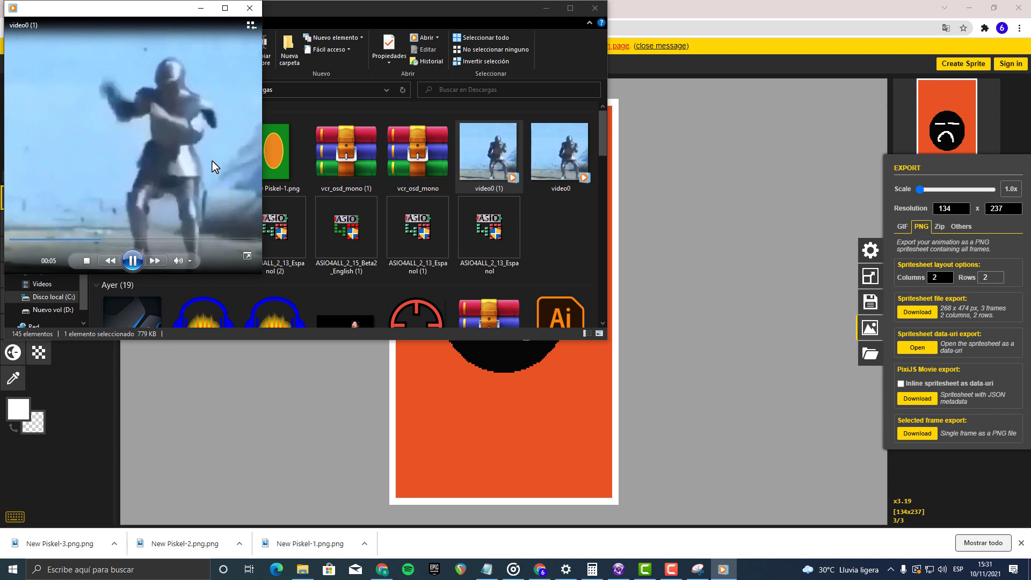
pyautogui.click(595, 358)
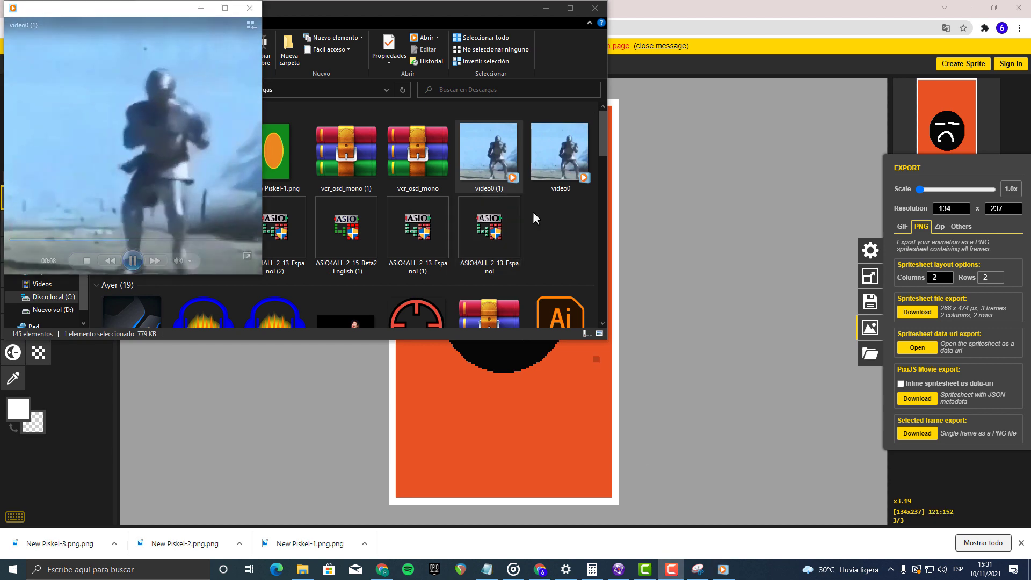
pyautogui.click(192, 160)
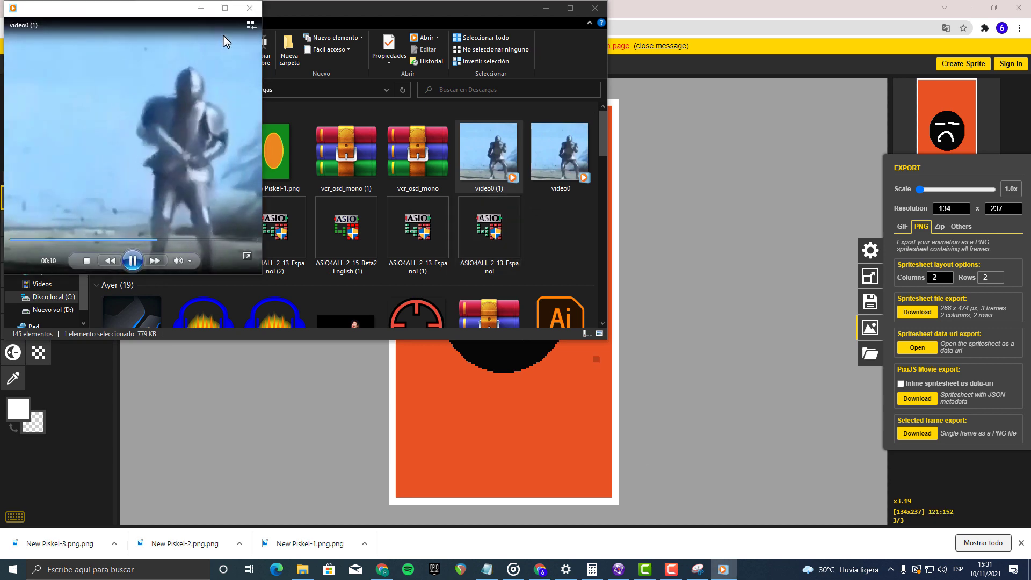
pyautogui.click(215, 11)
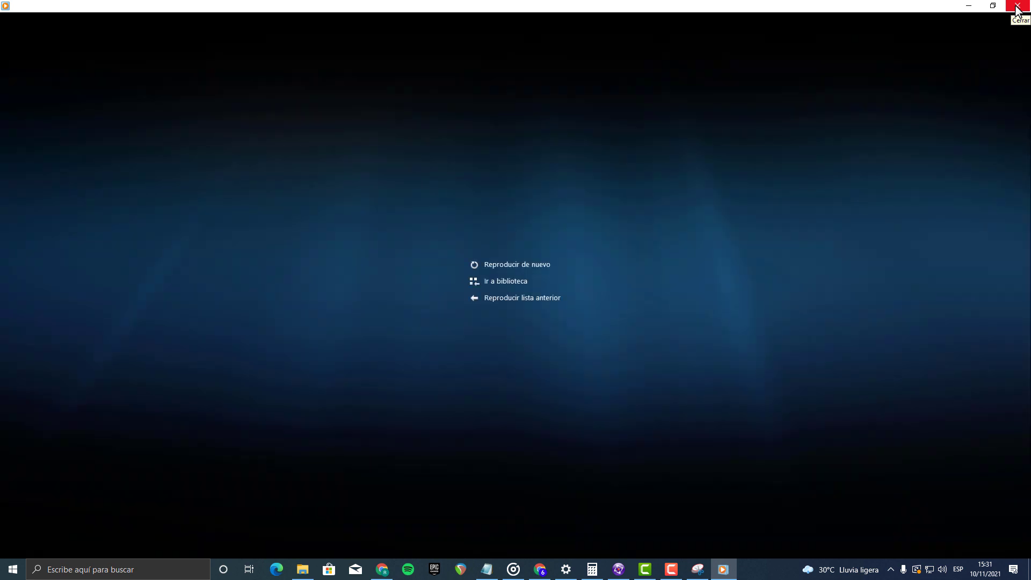
pyautogui.click(1017, 6)
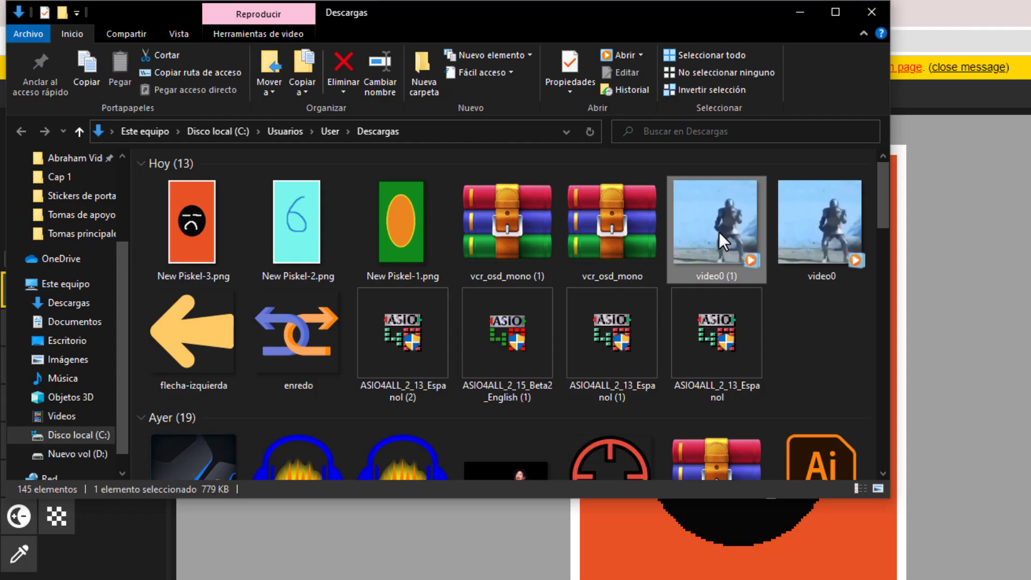
# Step: Cut New Piskel-1.png, New Piskel-2.png and New Piskel-3.png from Descargas and open the Escritorio folder
pyautogui.click(207, 231)
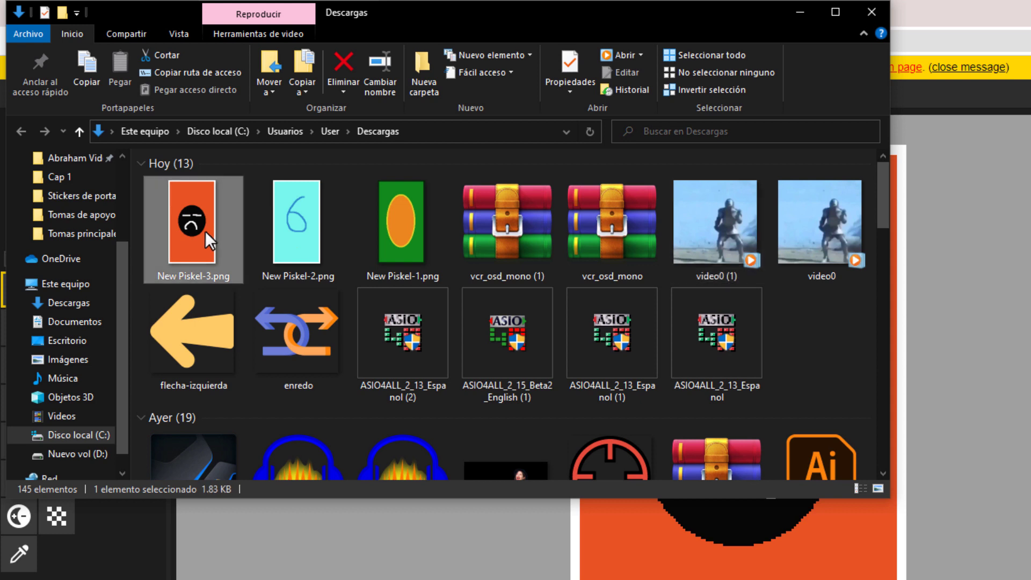
pyautogui.keyDown('shift'); pyautogui.click(379, 245); pyautogui.keyUp('shift')
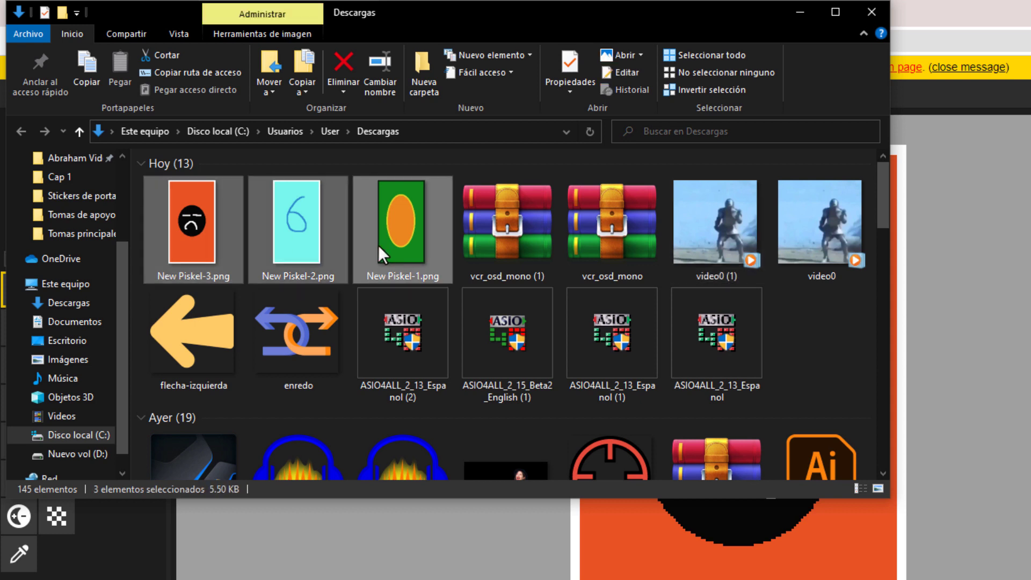
pyautogui.hotkey('ctrl', 'x')
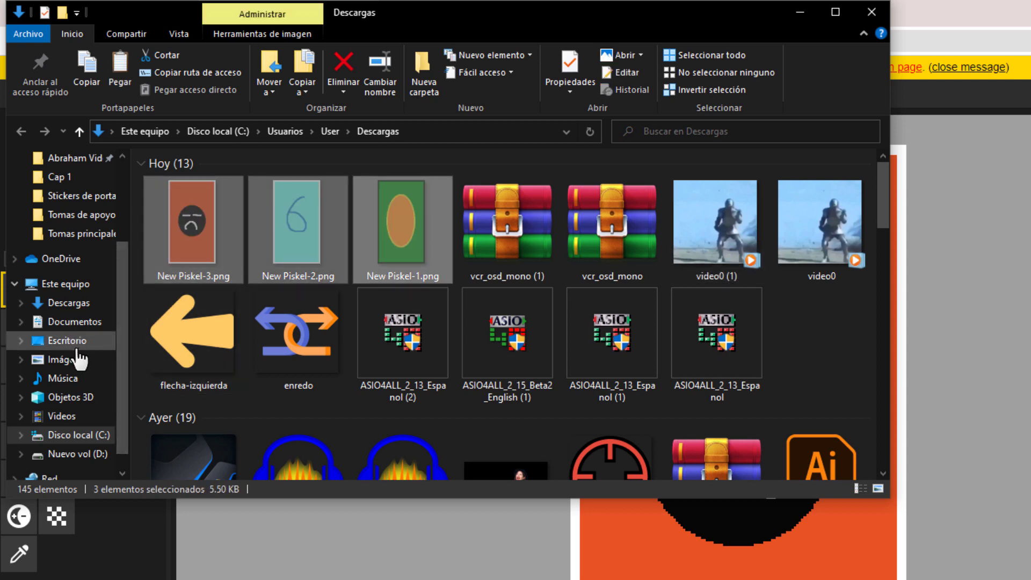
pyautogui.click(77, 344)
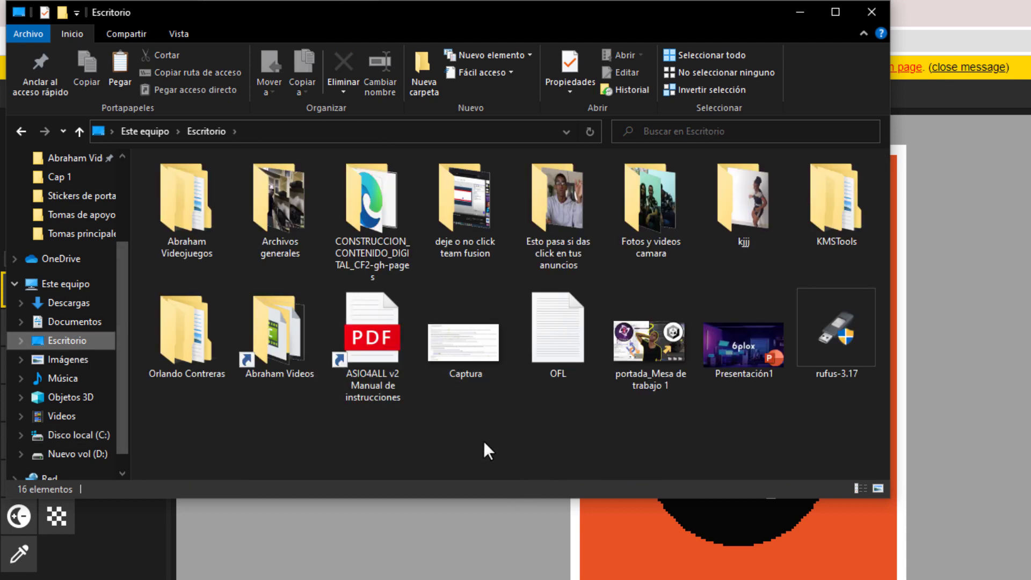
# Step: Create a new folder named "Juego 2" on the desktop
pyautogui.rightClick(462, 439)
pyautogui.rightClick(385, 441)
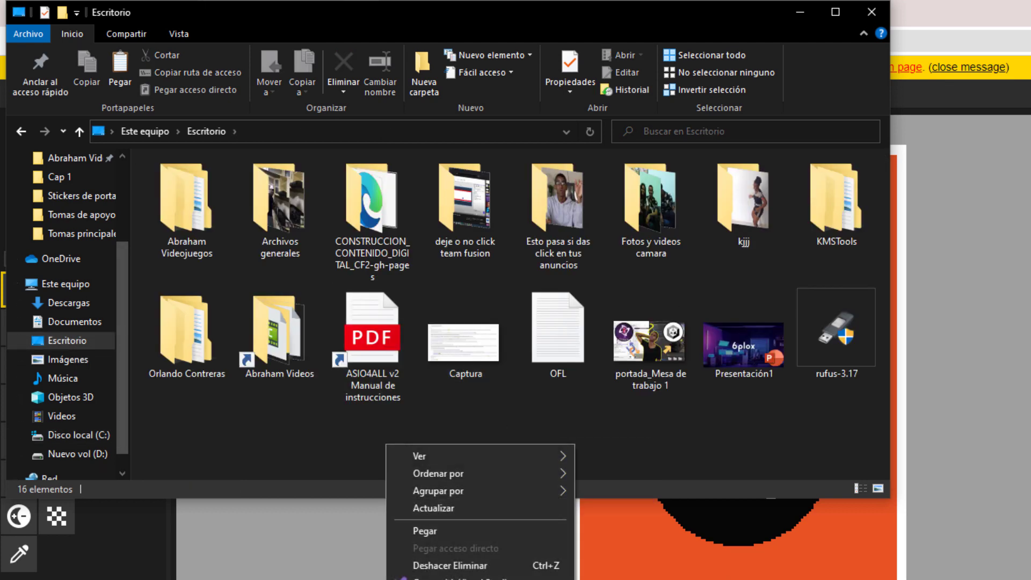
pyautogui.click(653, 561)
pyautogui.write('JUEGOS')
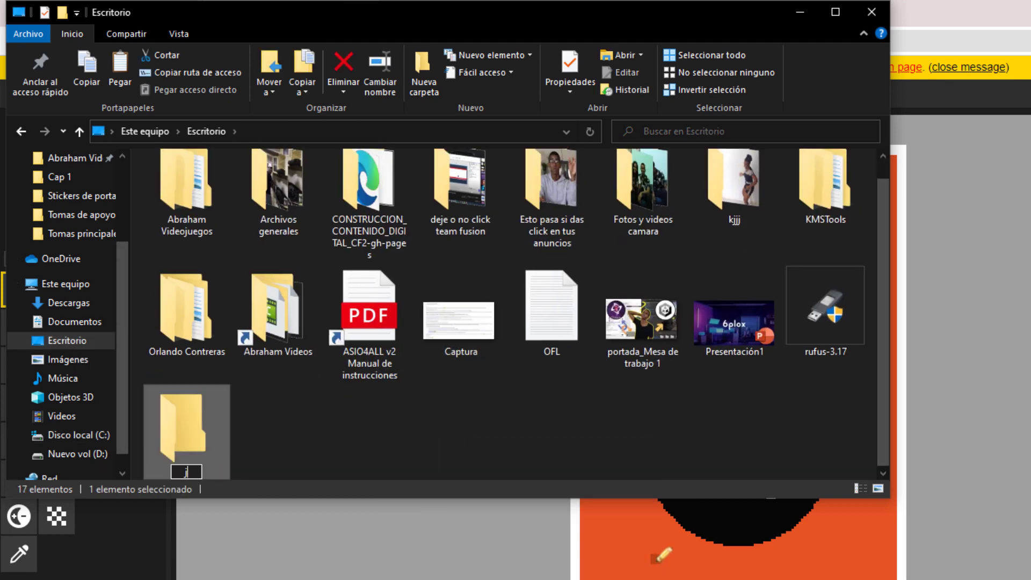
pyautogui.press('BackSpace')
pyautogui.press('BackSpace')
pyautogui.press('BackSpace')
pyautogui.press('BackSpace')
pyautogui.press('BackSpace')
pyautogui.press('BackSpace')
pyautogui.write('Juego 2')
pyautogui.press('Return')
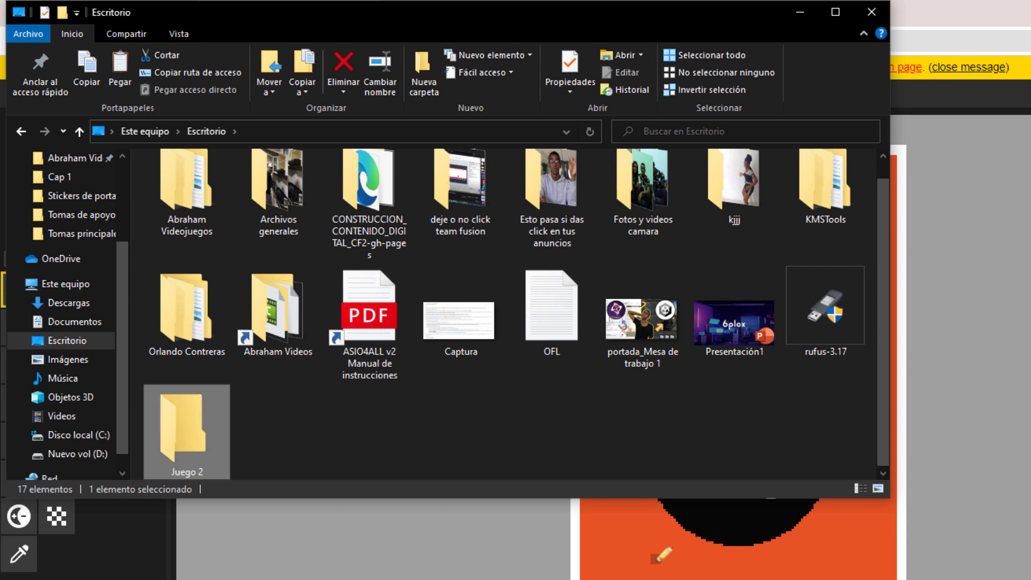
# Step: Open the Juego 2 folder, create a subfolder named "Imagenes" in it and open that subfolder
pyautogui.doubleClick(215, 434)
pyautogui.rightClick(341, 291)
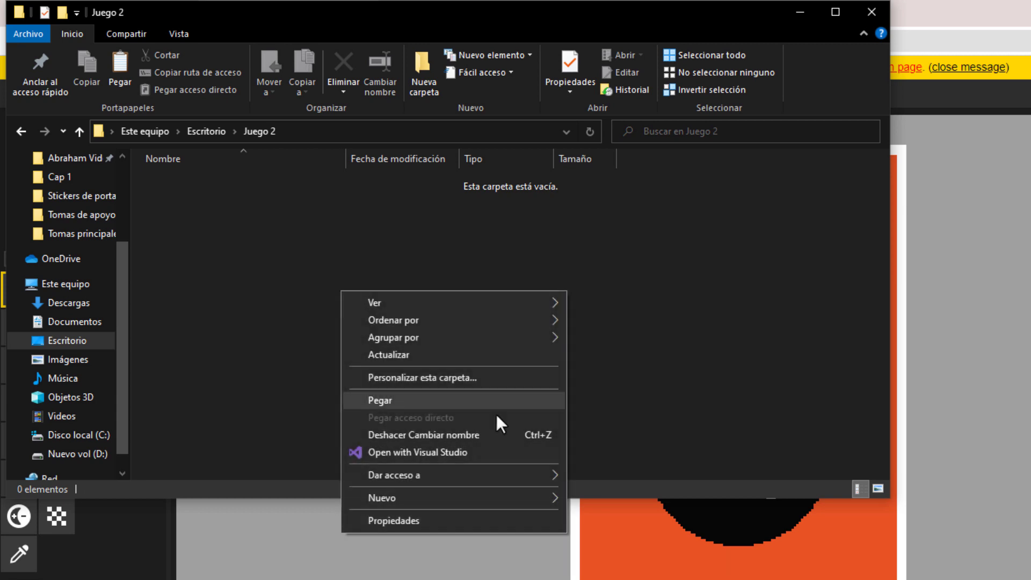
pyautogui.moveTo(495, 498)
pyautogui.click(596, 500)
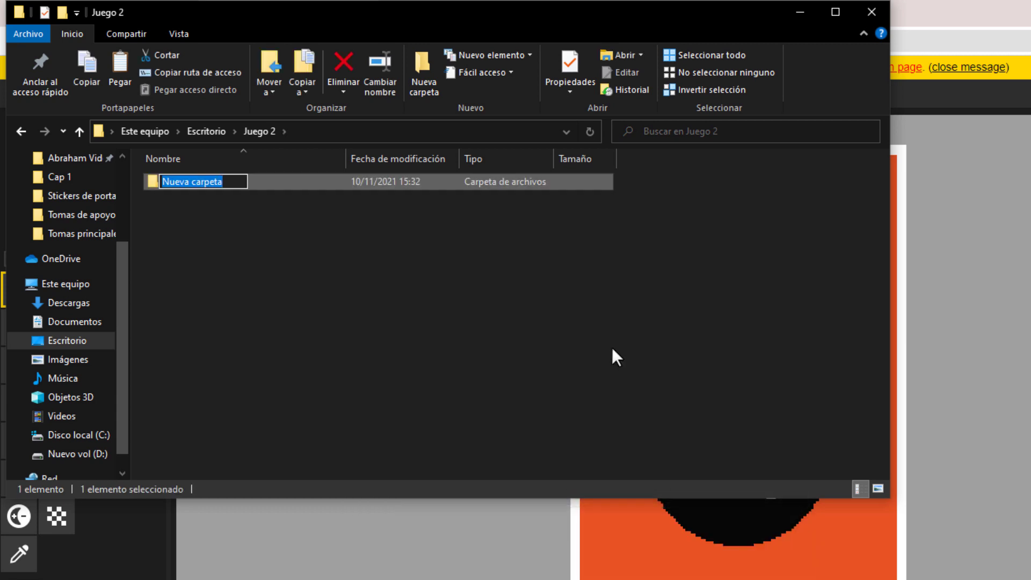
pyautogui.write('Imagenes')
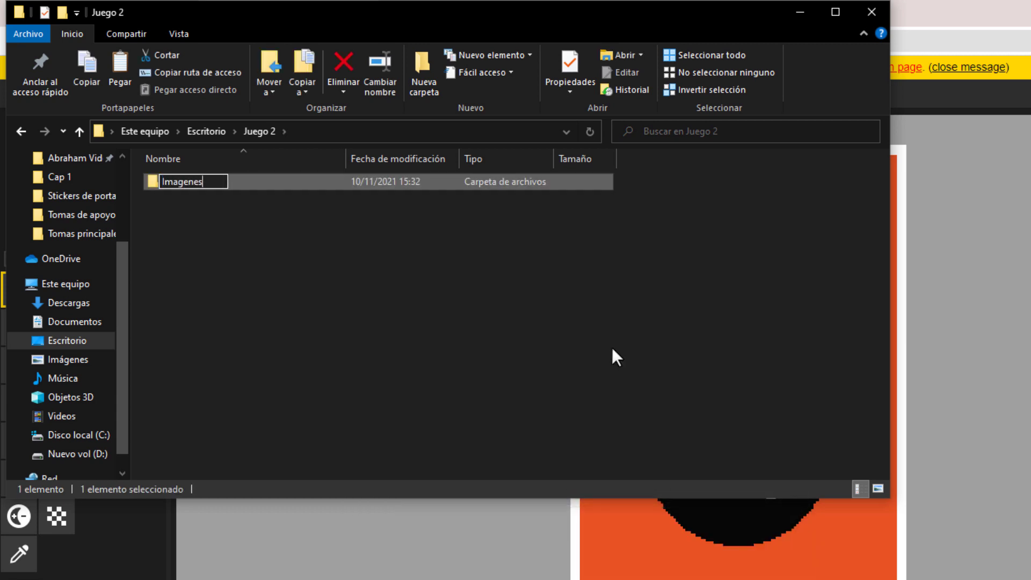
pyautogui.press('Return')
pyautogui.press('Return')
# Step: Paste the three cut PNG files into Imagenes, enlarge their thumbnails and minimize File Explorer to return to Piskel
pyautogui.moveTo(587, 338); pyautogui.dragTo(516, 304)
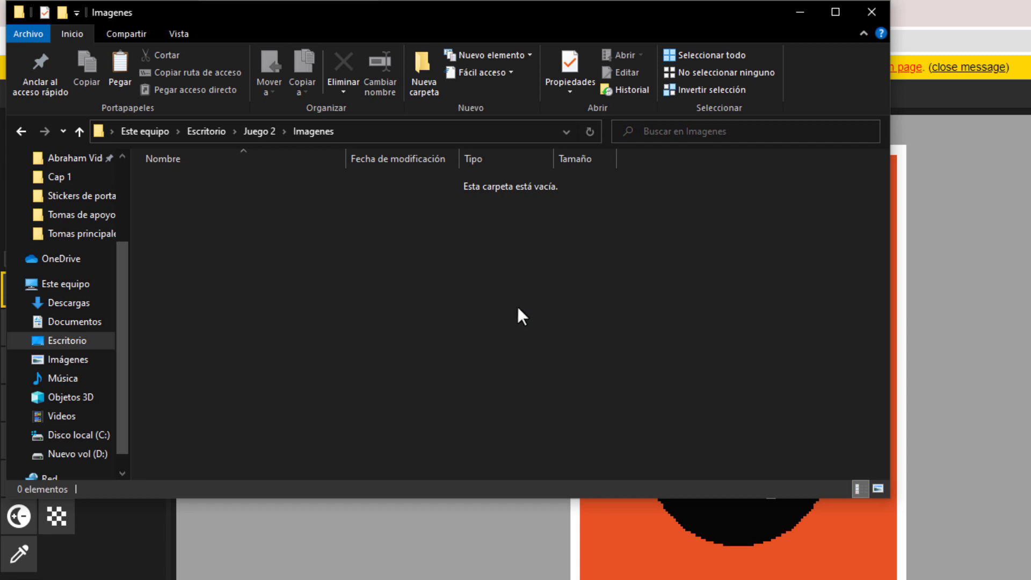
pyautogui.click(276, 267)
pyautogui.keyDown('ctrl'); pyautogui.scroll(3, 284, 269); pyautogui.keyUp('ctrl')
pyautogui.keyDown('ctrl'); pyautogui.scroll(4, 280, 261); pyautogui.keyUp('ctrl')
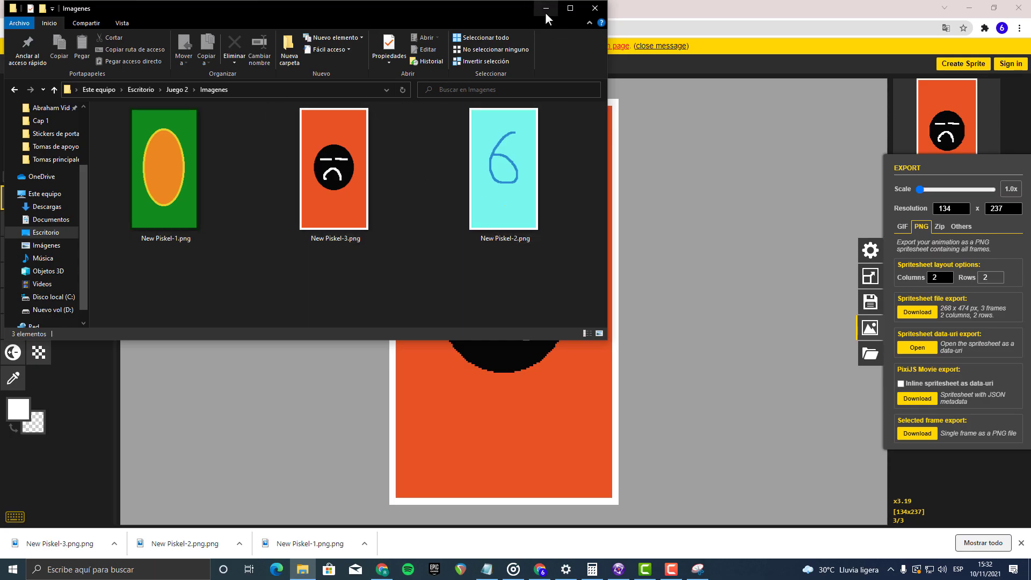
pyautogui.click(546, 9)
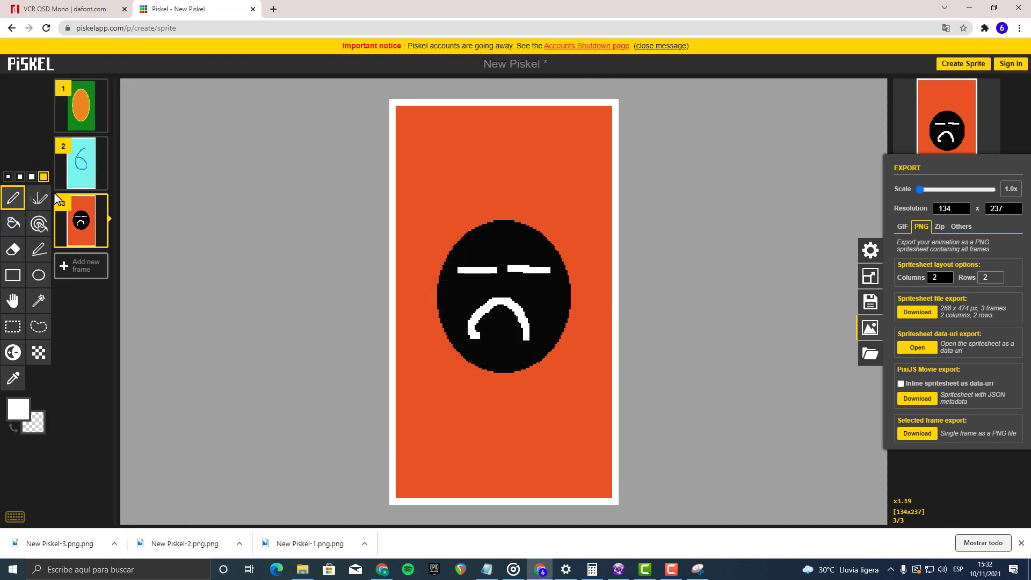
# Step: Delete the three card frames from the sprite and add one blank frame in their place
pyautogui.click(101, 202)
pyautogui.click(101, 145)
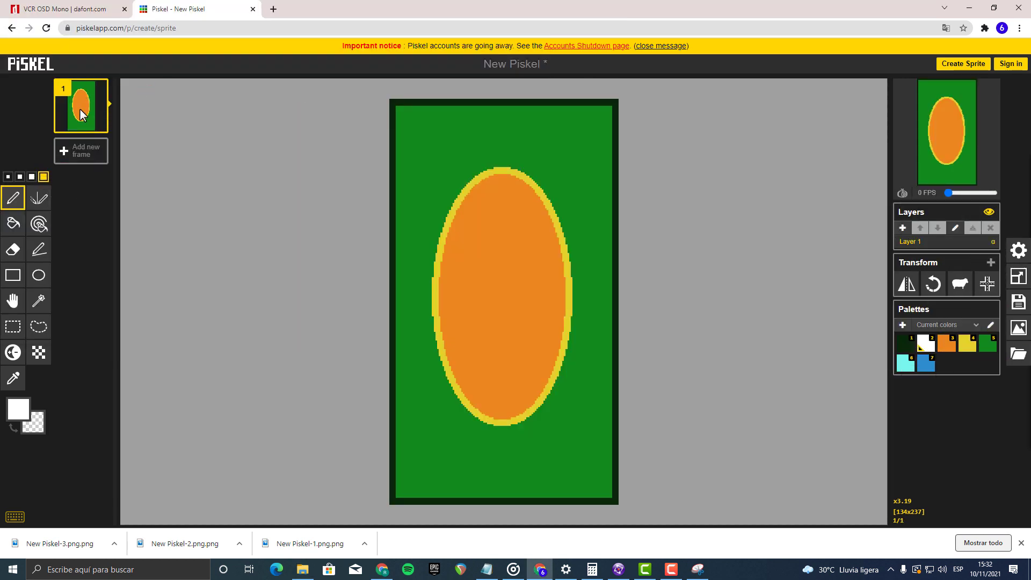
pyautogui.click(89, 164)
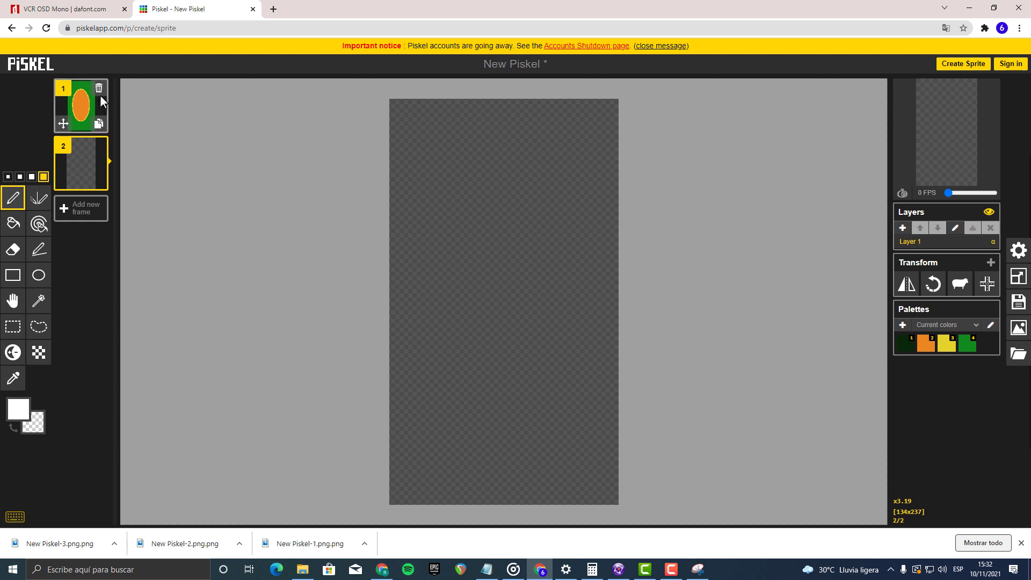
pyautogui.click(100, 93)
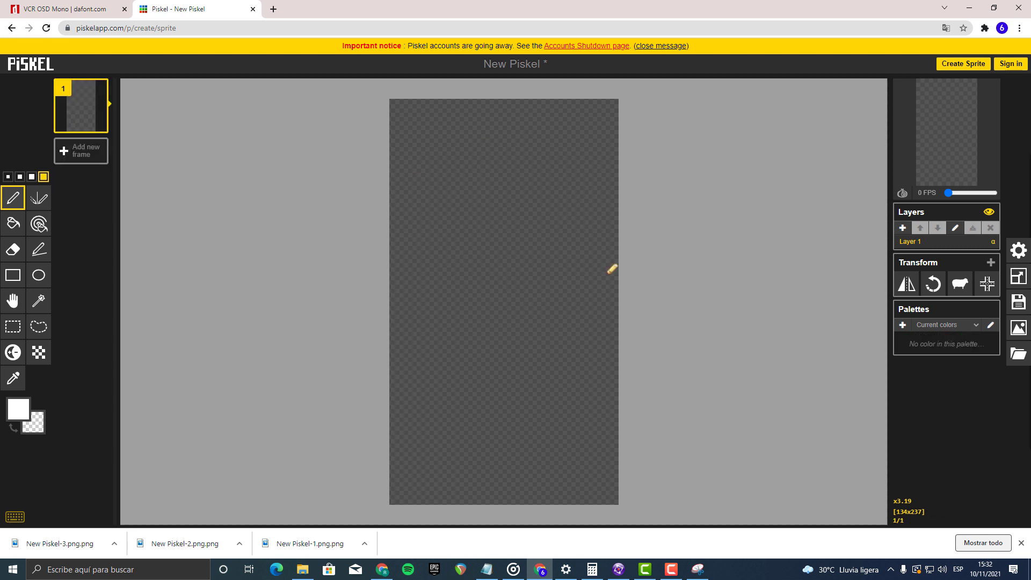
# Step: Resize the blank sprite canvas to 1280 px wide and 720 px high
pyautogui.click(1018, 276)
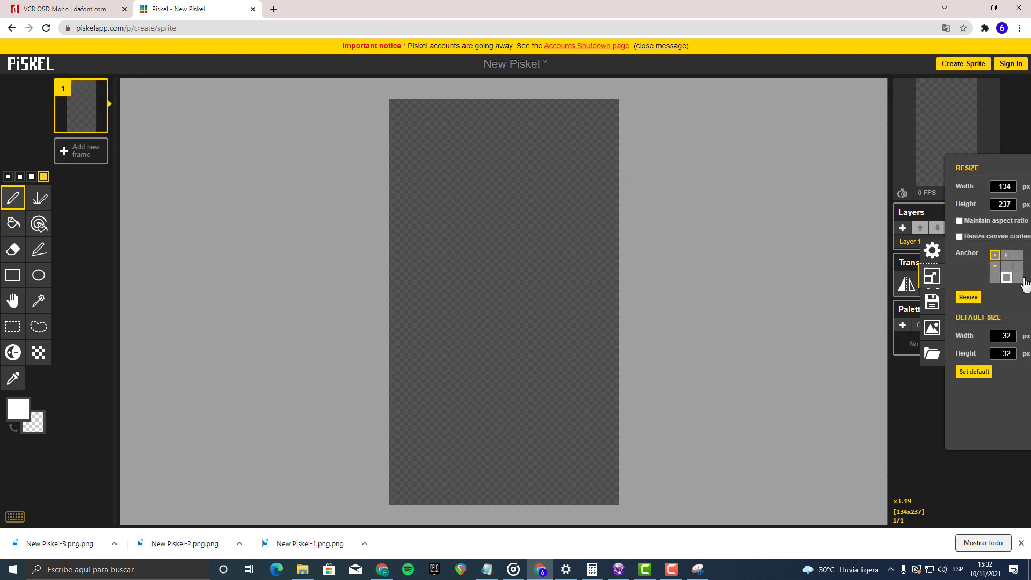
pyautogui.doubleClick(938, 188)
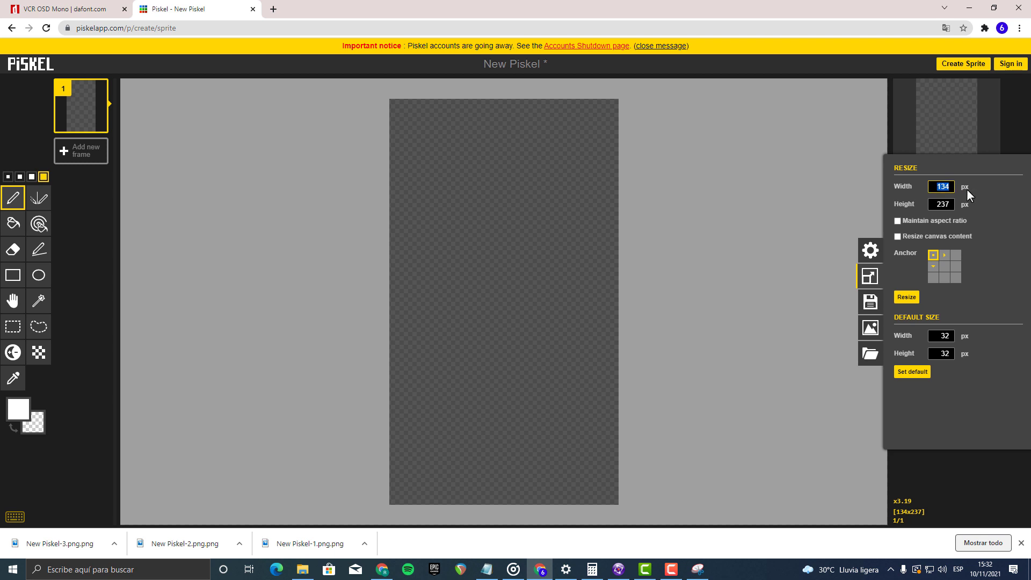
pyautogui.press('Return')
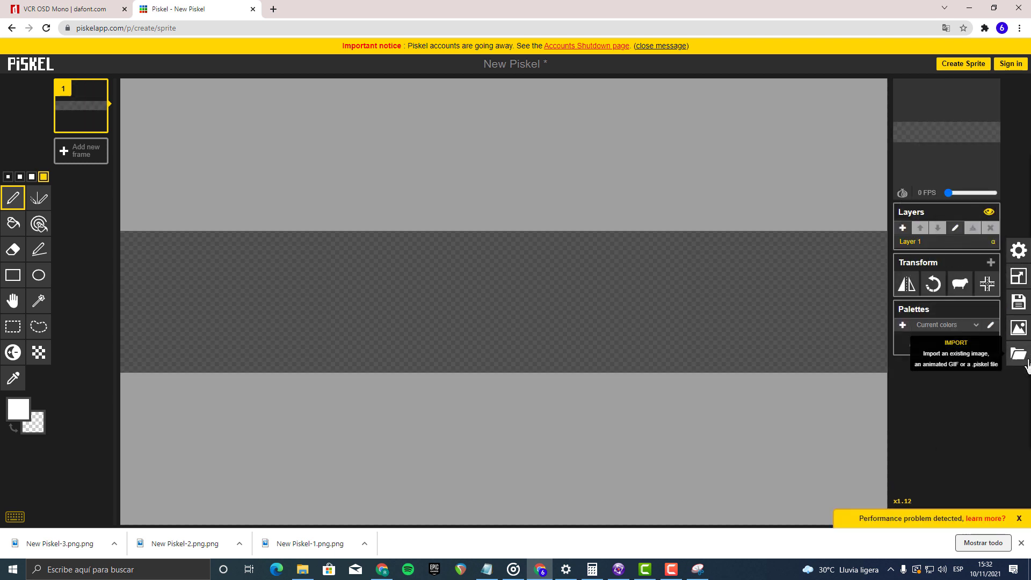
pyautogui.click(1018, 326)
pyautogui.click(919, 227)
pyautogui.click(871, 276)
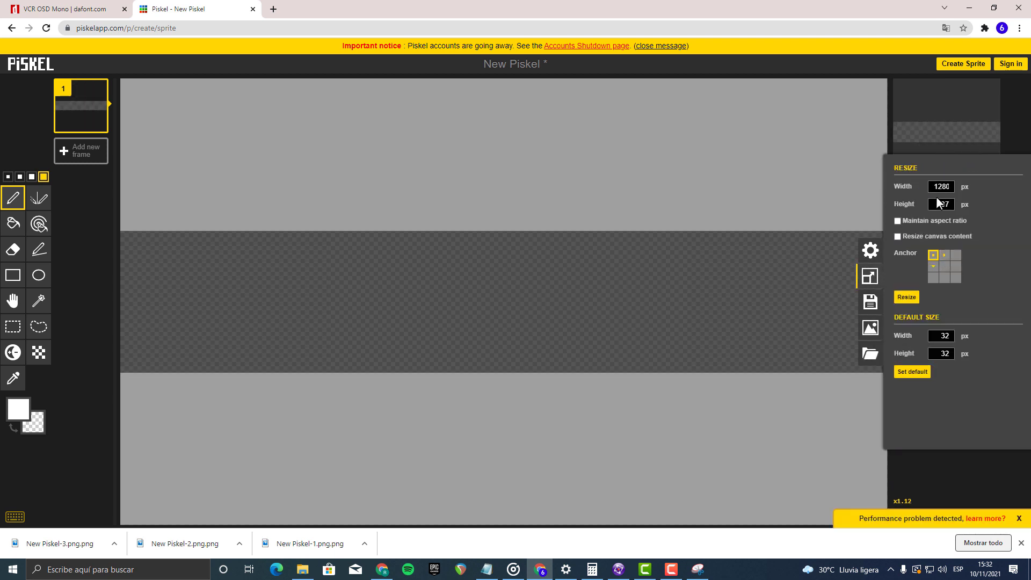
pyautogui.write('720')
pyautogui.click(904, 297)
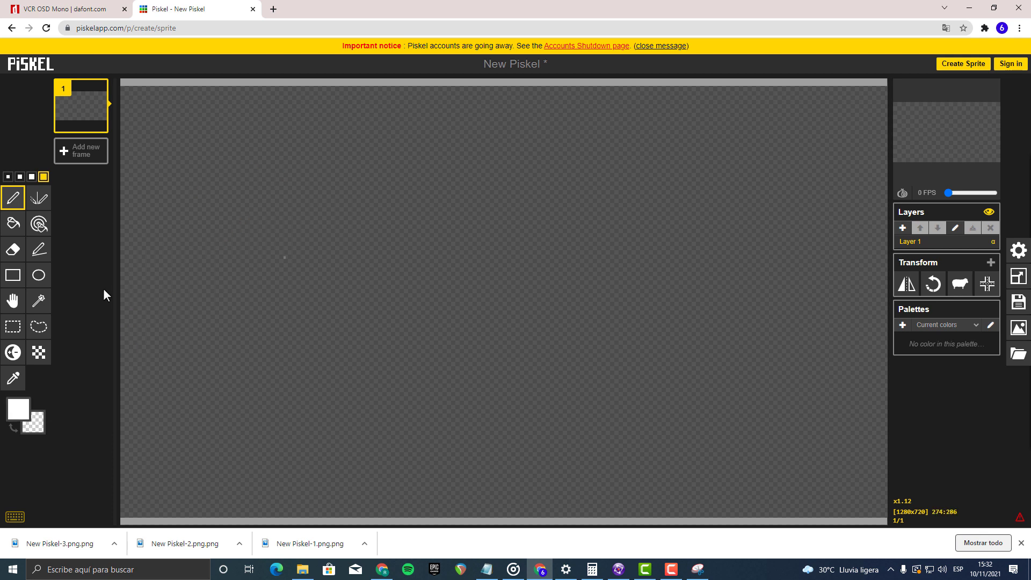
# Step: Pick the dark brown #493a35 as the primary colour and fill the whole canvas with it
pyautogui.click(18, 409)
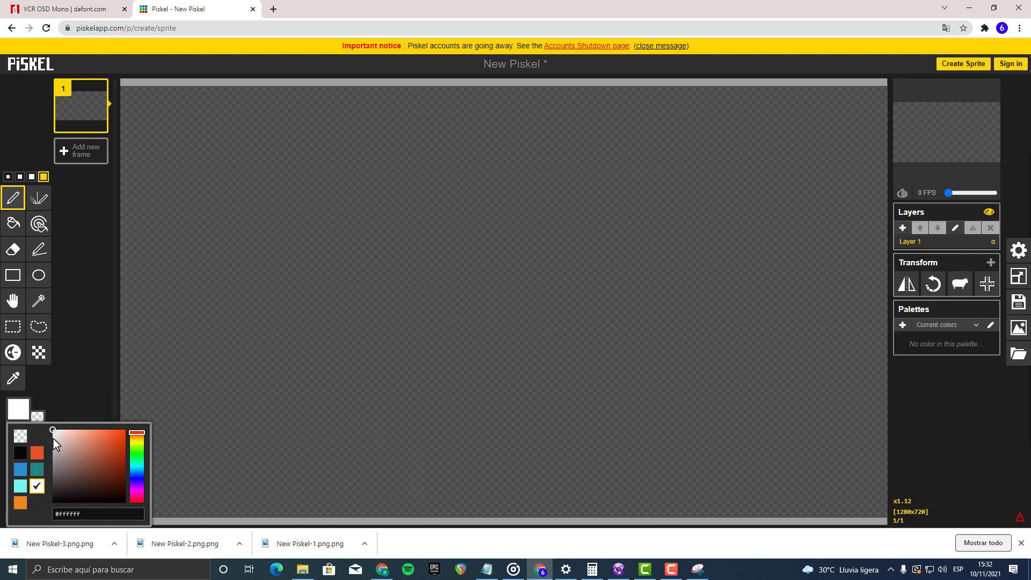
pyautogui.moveTo(53, 439); pyautogui.dragTo(79, 489)
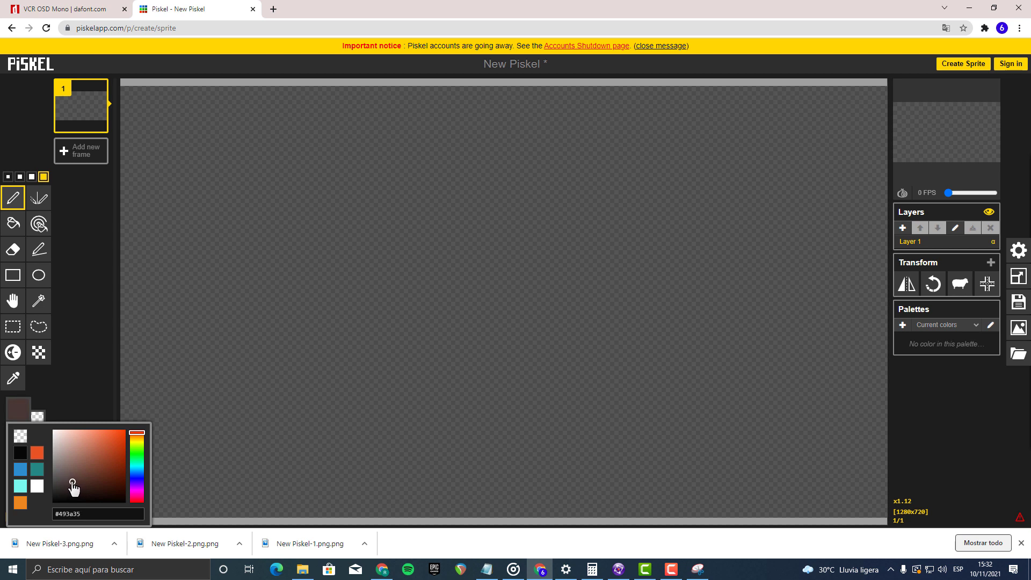
pyautogui.click(86, 344)
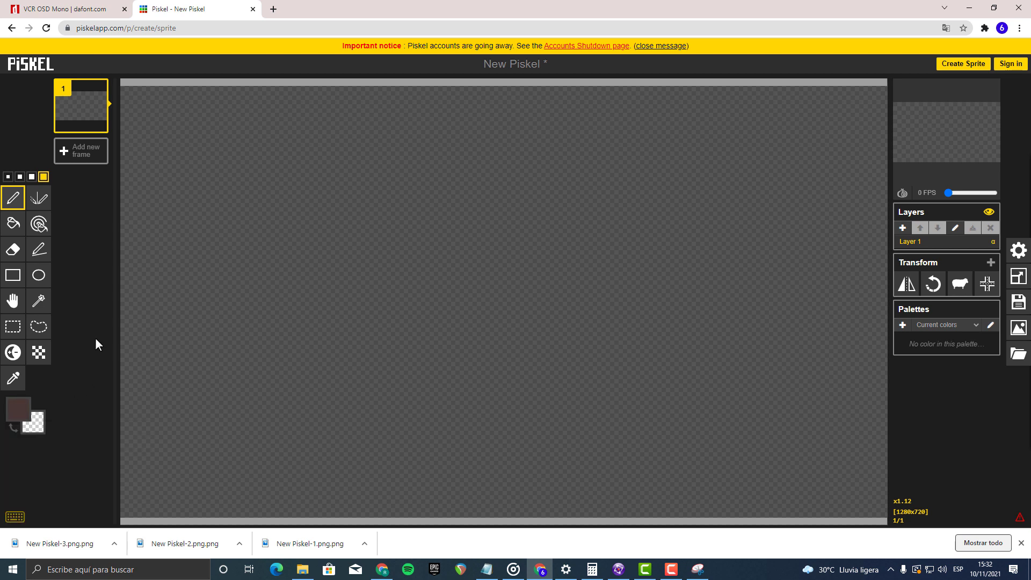
pyautogui.click(11, 226)
pyautogui.click(196, 283)
# Step: Draw a wide #e7643a orange rectangle inside the canvas, leaving a brown strip along its lower edge, and fill it orange
pyautogui.press('r')
pyautogui.click(18, 409)
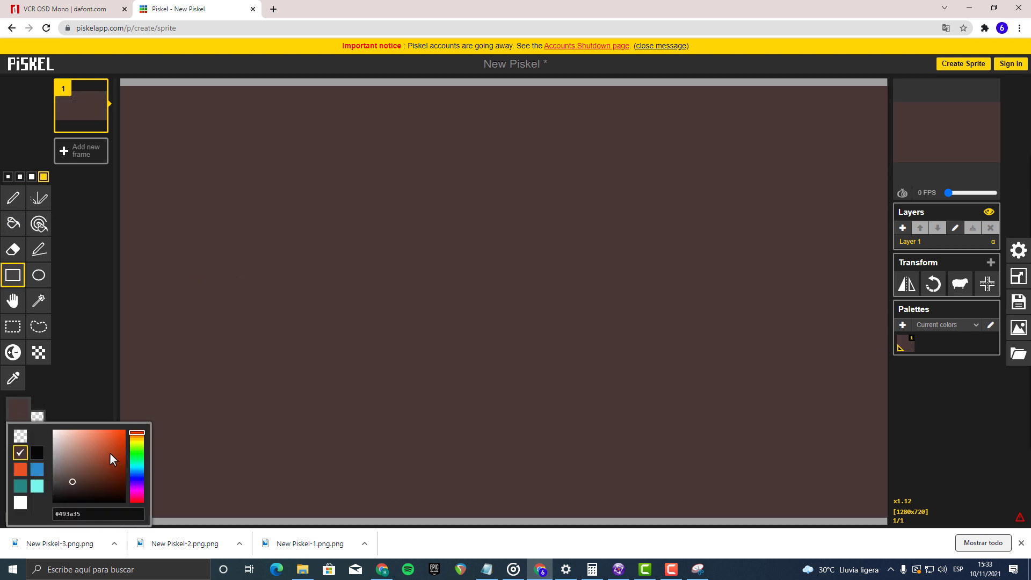
pyautogui.moveTo(109, 453); pyautogui.dragTo(108, 438)
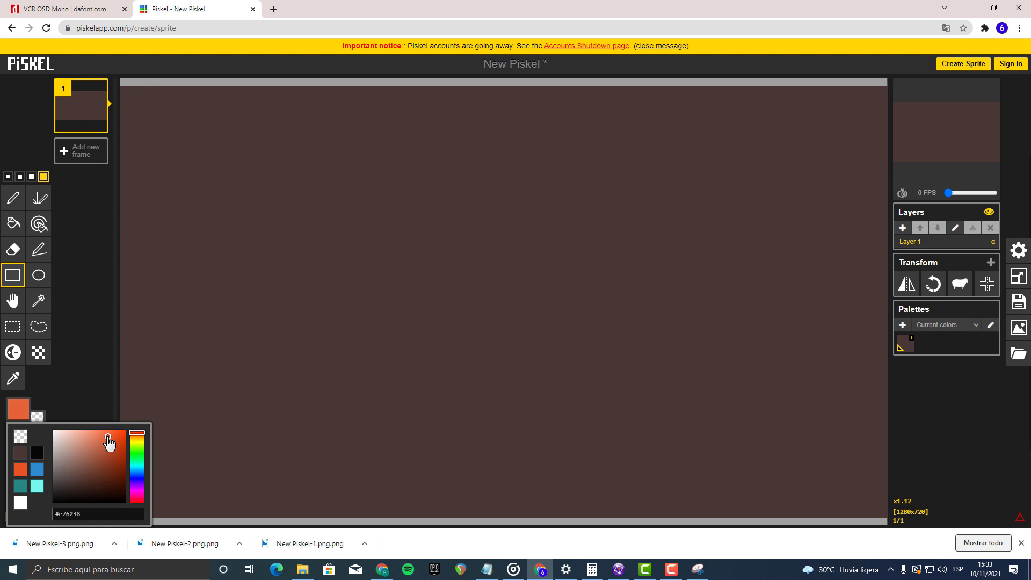
pyautogui.click(13, 275)
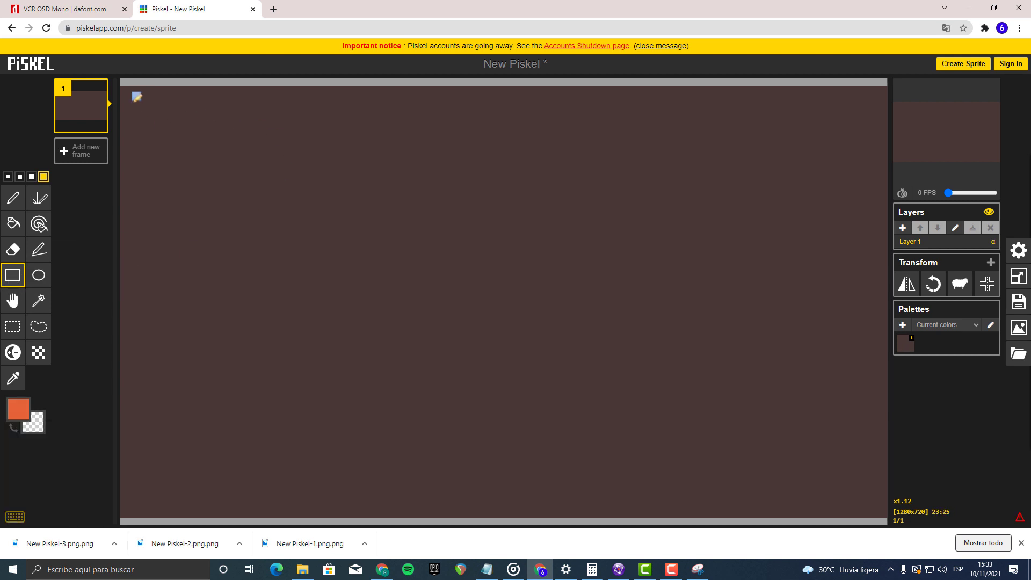
pyautogui.moveTo(135, 100)
pyautogui.mouseDown()
pyautogui.moveTo(272, 152)
pyautogui.moveTo(848, 454)
pyautogui.moveTo(877, 435)
pyautogui.moveTo(869, 426)
pyautogui.mouseUp()
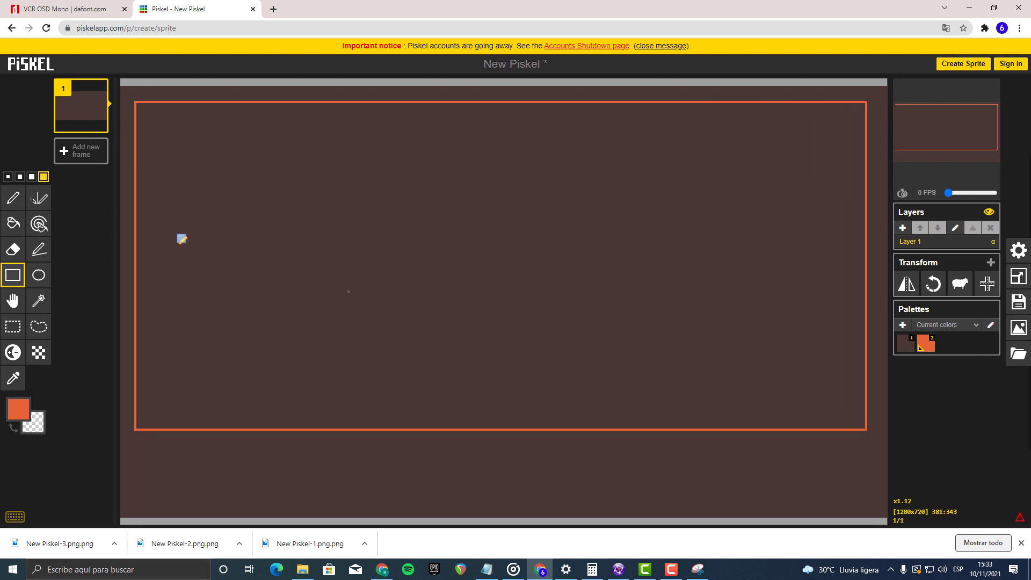
pyautogui.click(13, 223)
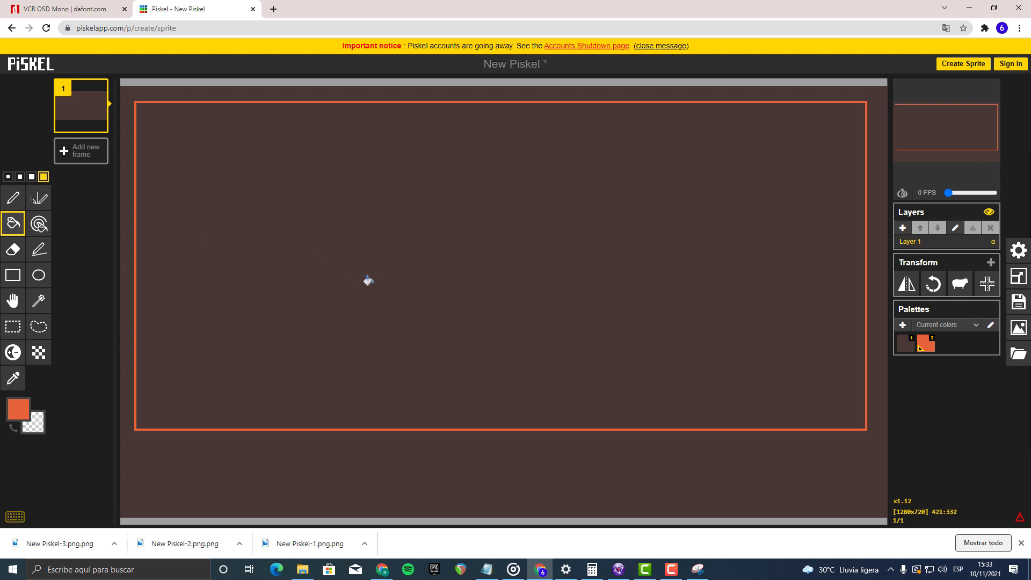
pyautogui.click(368, 281)
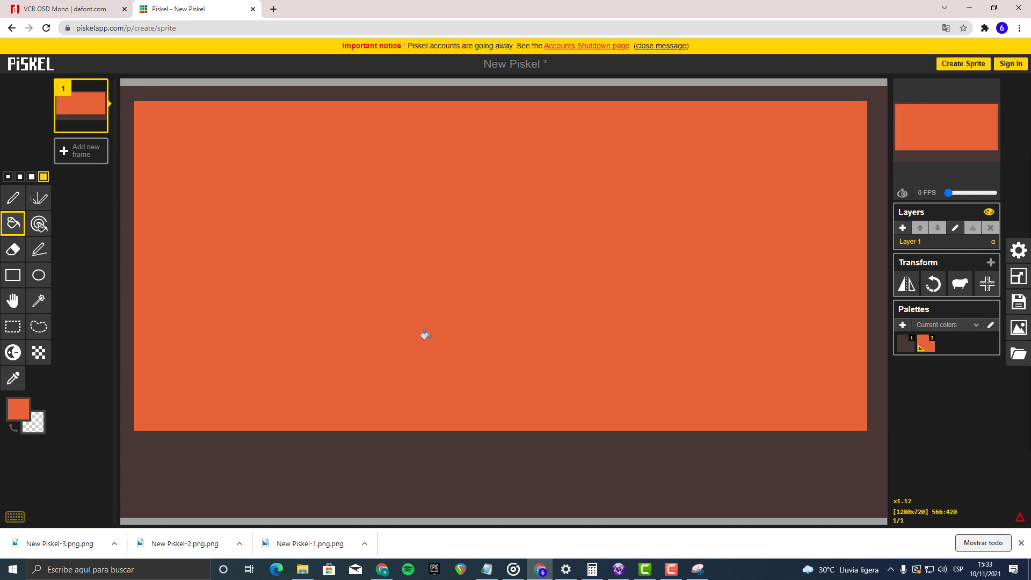
# Step: Choose a dark reddish brown and draw a small rectangle just below the orange block's lower-left corner
pyautogui.click(17, 409)
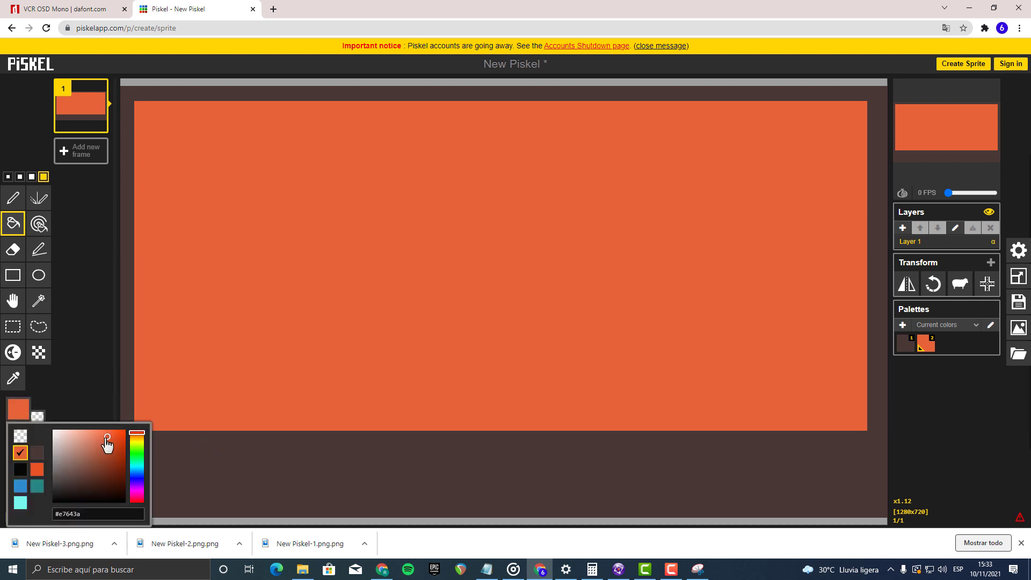
pyautogui.moveTo(107, 443); pyautogui.dragTo(115, 480)
pyautogui.click(13, 275)
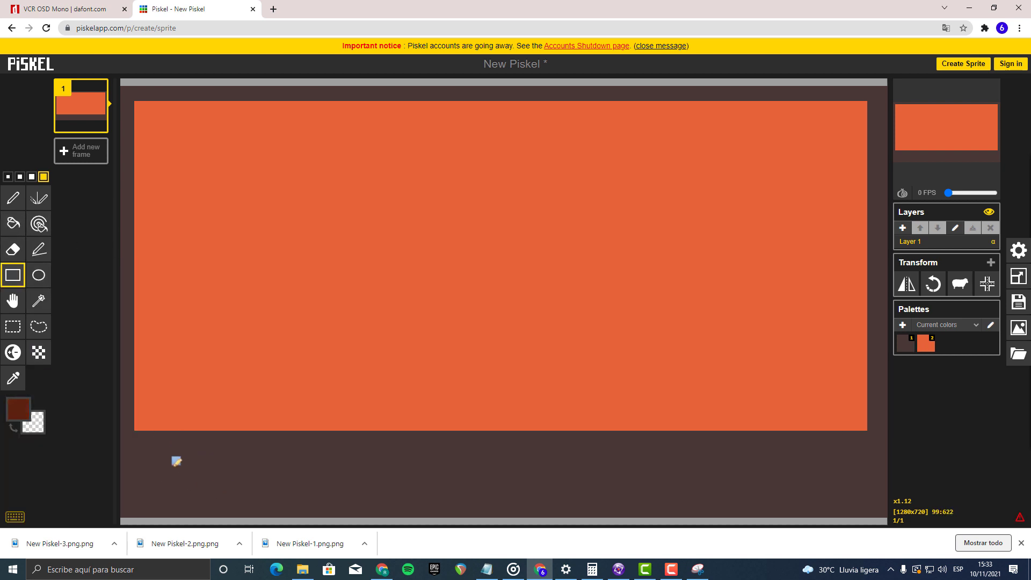
pyautogui.scroll(15, 140, 448)
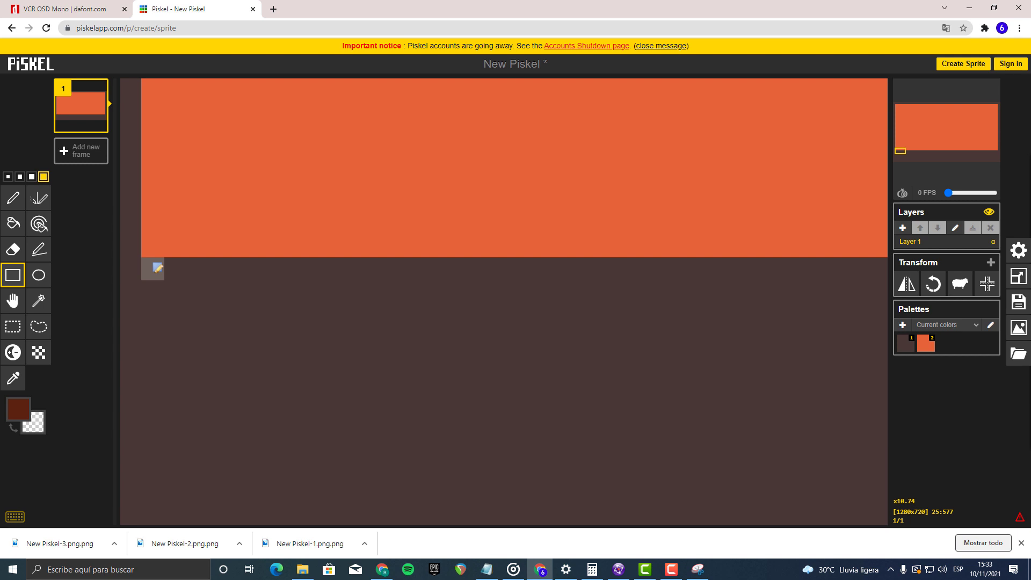
pyautogui.scroll(-2, 158, 267)
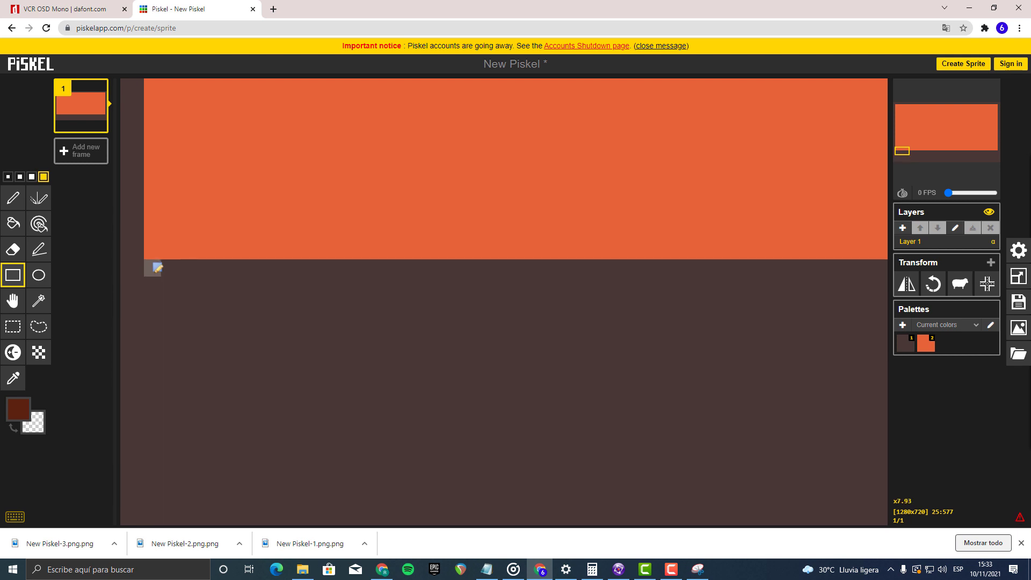
pyautogui.scroll(-1, 157, 268)
pyautogui.moveTo(157, 268); pyautogui.dragTo(189, 276)
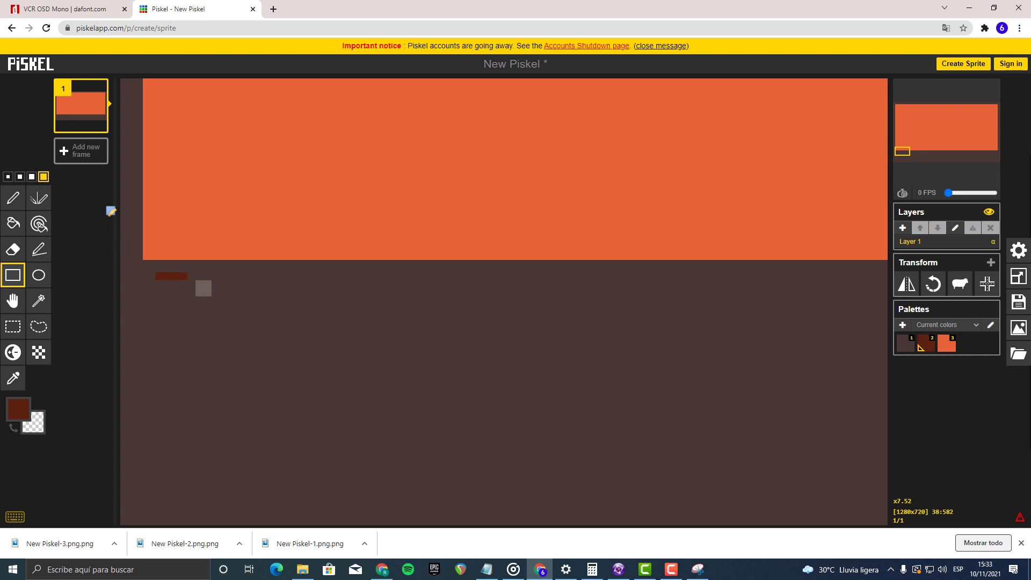
# Step: Undo the small dark reddish-brown rectangle drawn below the orange block
pyautogui.hotkey('ctrl', 'z')
pyautogui.scroll(-10, 159, 266)
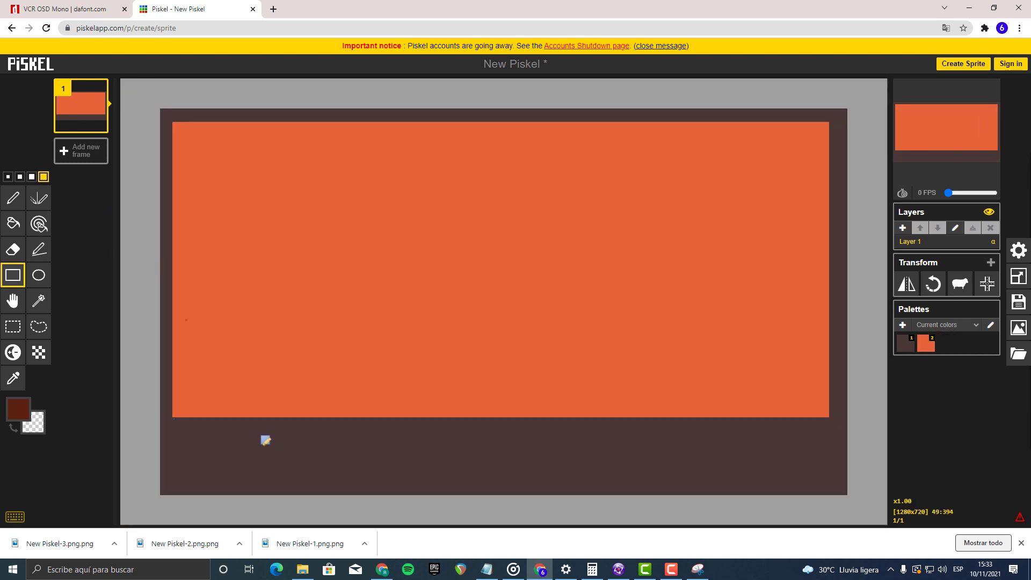
pyautogui.scroll(4, 177, 414)
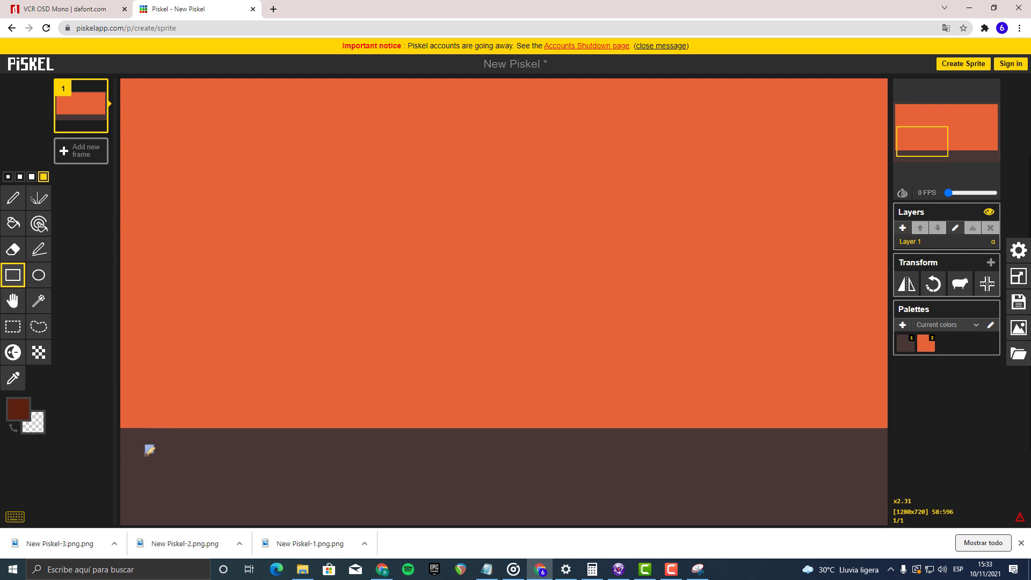
pyautogui.scroll(-4, 150, 448)
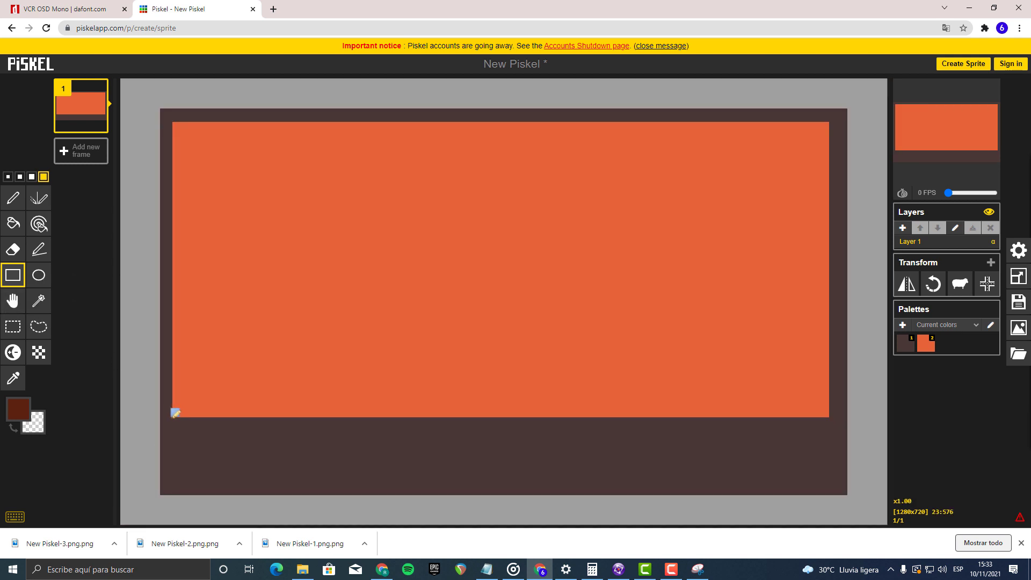
# Step: Draw a full-width dark reddish-brown strip directly under the orange block and fill it with the same colour
pyautogui.moveTo(174, 418); pyautogui.dragTo(192, 424)
pyautogui.moveTo(219, 430); pyautogui.dragTo(832, 432)
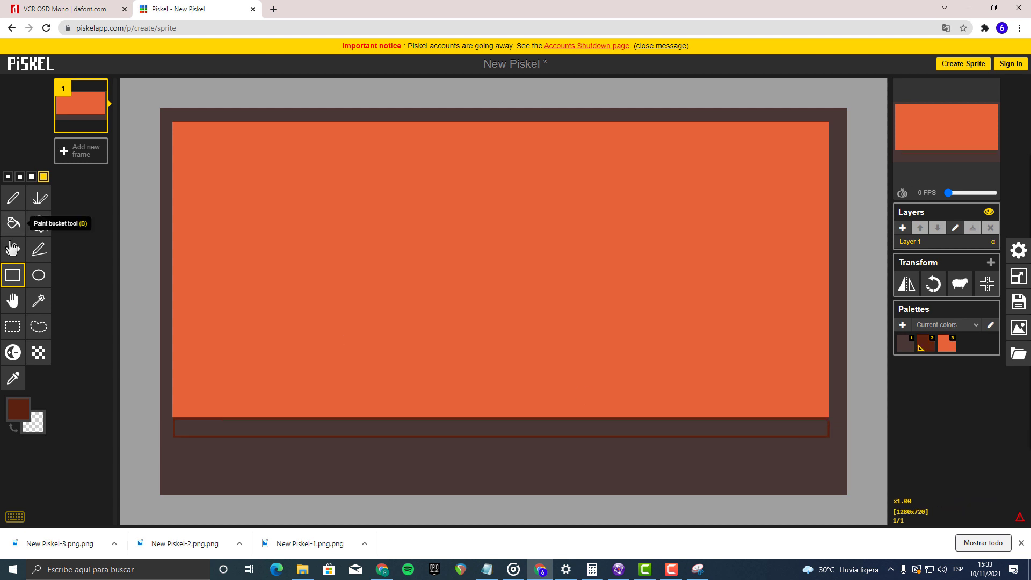
pyautogui.click(13, 223)
pyautogui.click(208, 428)
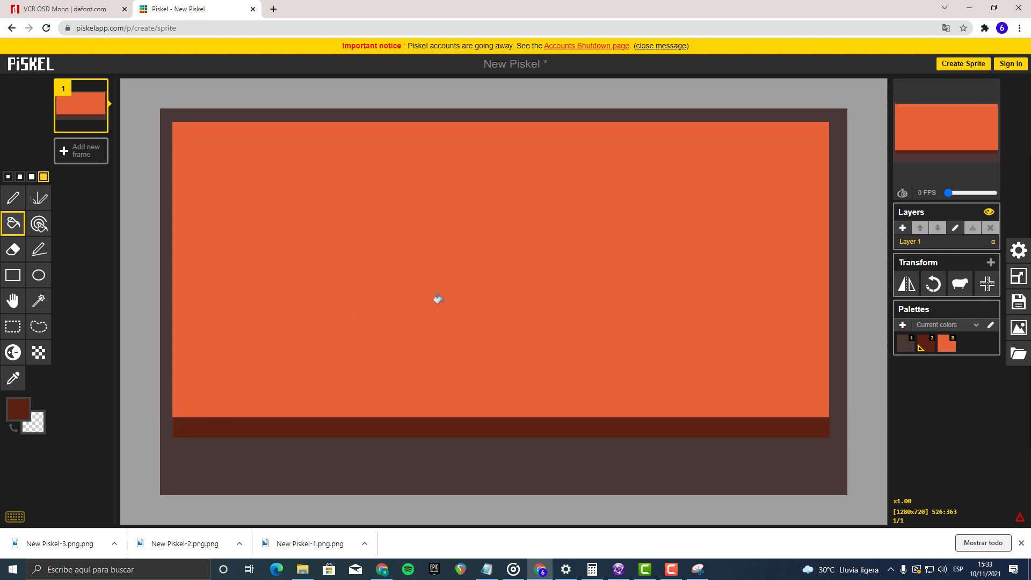
pyautogui.scroll(3, 446, 370)
pyautogui.scroll(-3, 445, 382)
pyautogui.scroll(3, 376, 419)
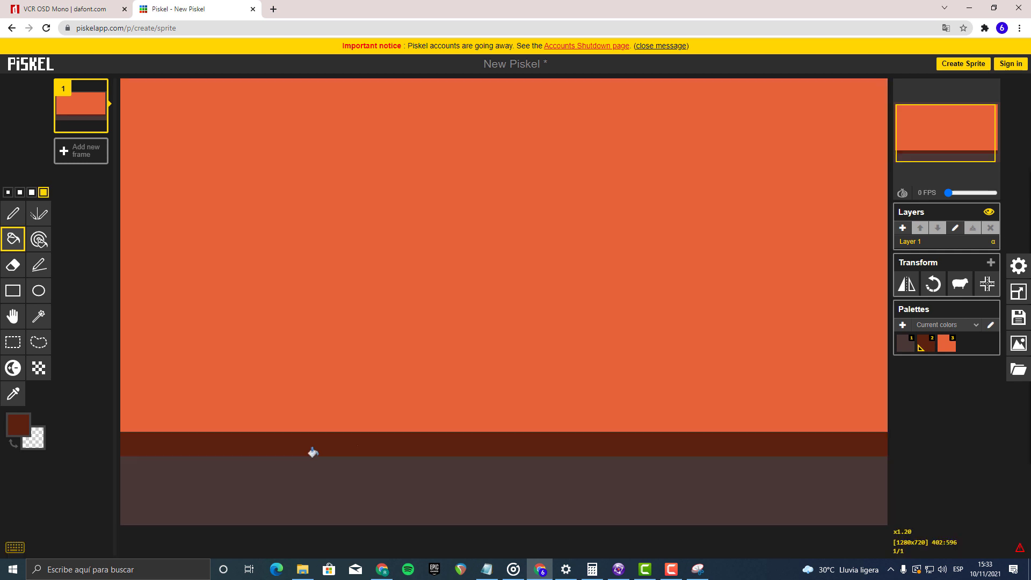
pyautogui.scroll(-1, 273, 457)
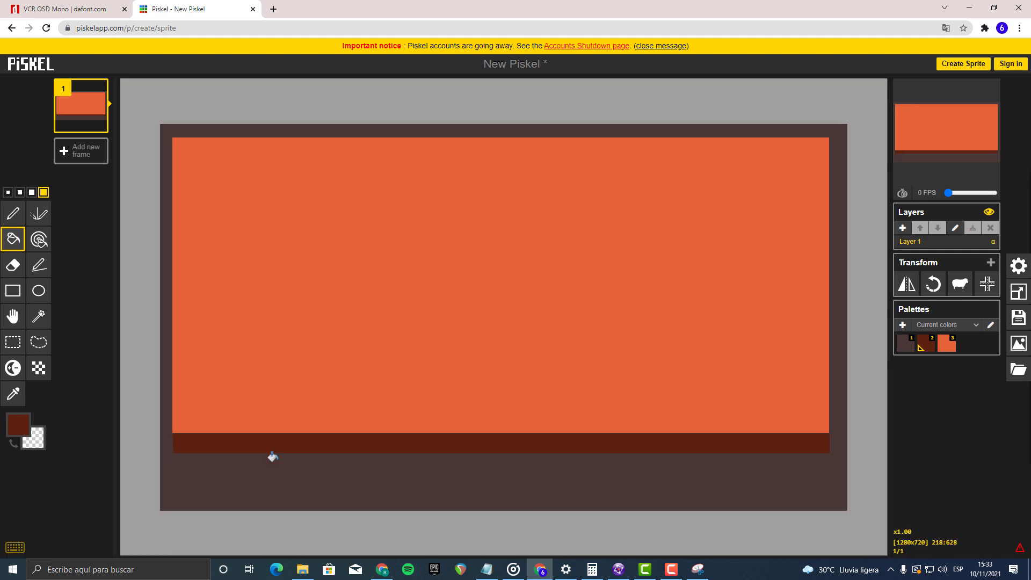
# Step: Undo both the fill and the outline of the dark strip under the orange block
pyautogui.hotkey('ctrl', 'z')
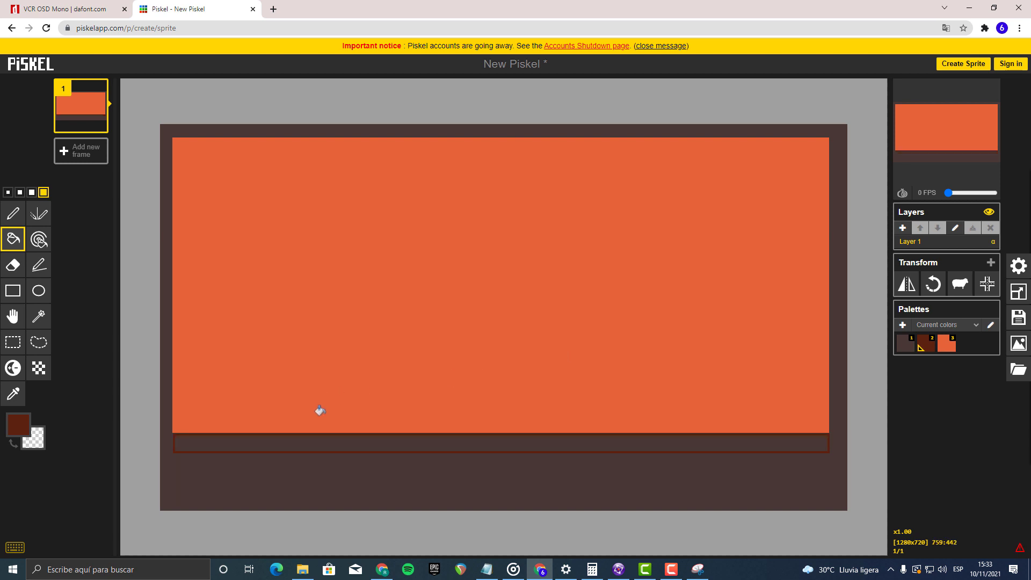
pyautogui.hotkey('ctrl', 'z')
pyautogui.scroll(2, 145, 446)
pyautogui.scroll(-1, 133, 452)
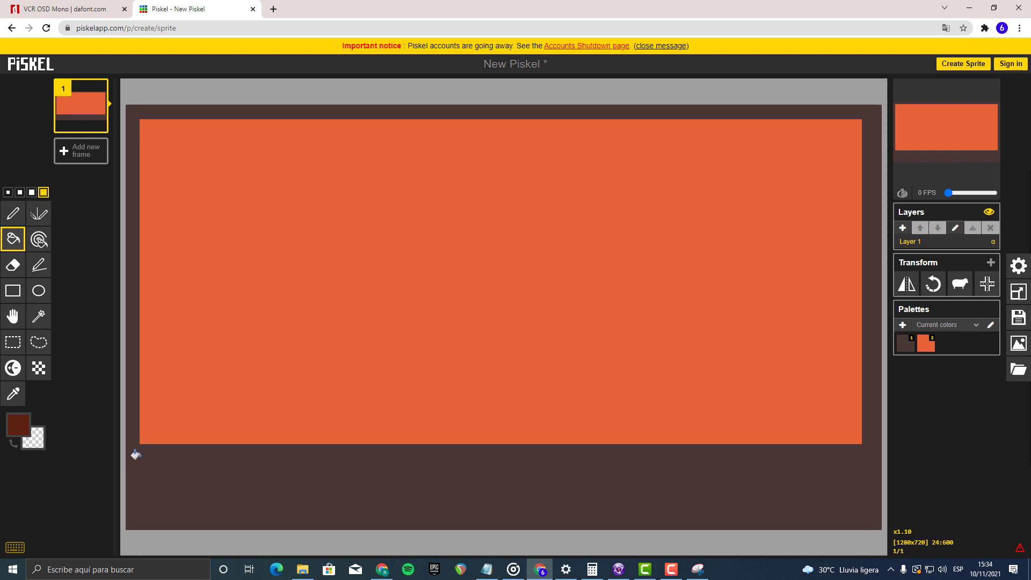
pyautogui.scroll(-1, 607, 317)
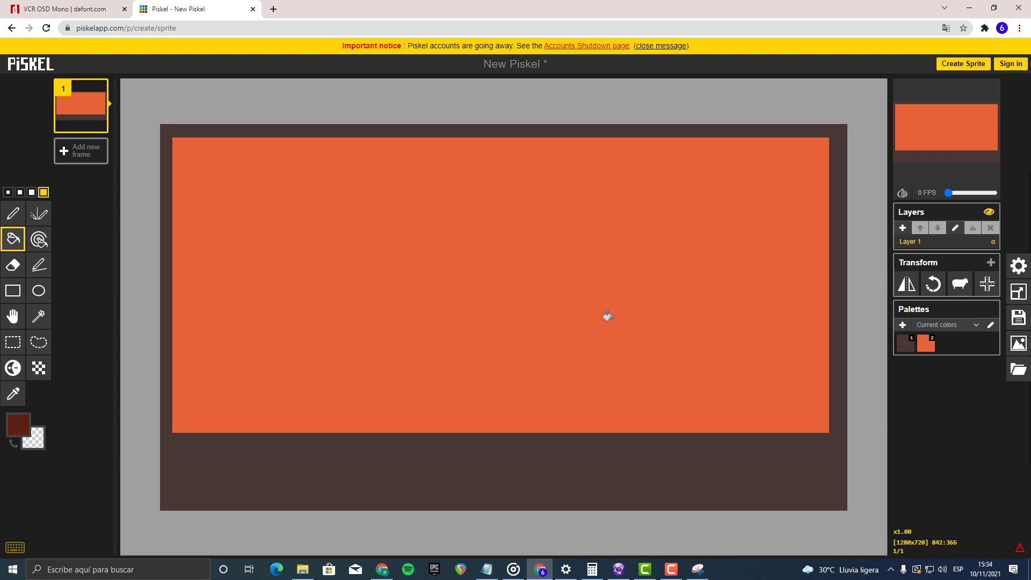
# Step: Export the selected 1280 × 720 px frame as a single PNG file
pyautogui.scroll(1, 608, 316)
pyautogui.scroll(-1, 647, 318)
pyautogui.click(1020, 352)
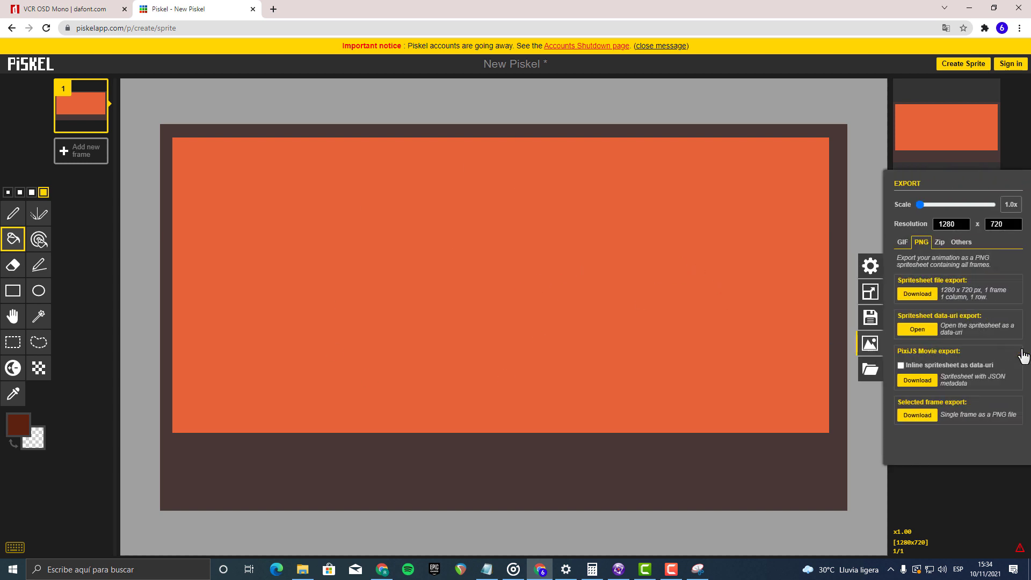
pyautogui.click(916, 416)
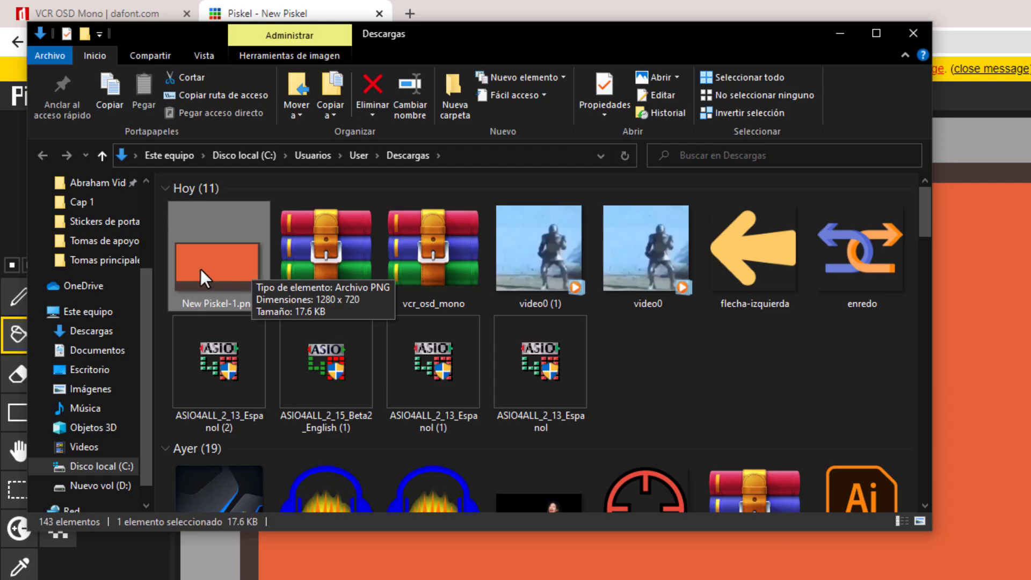
# Step: Try to move the downloaded New Piskel-1.png into Juego 2's Imagenes folder, cancelling the replacement of the existing file
pyautogui.click(89, 370)
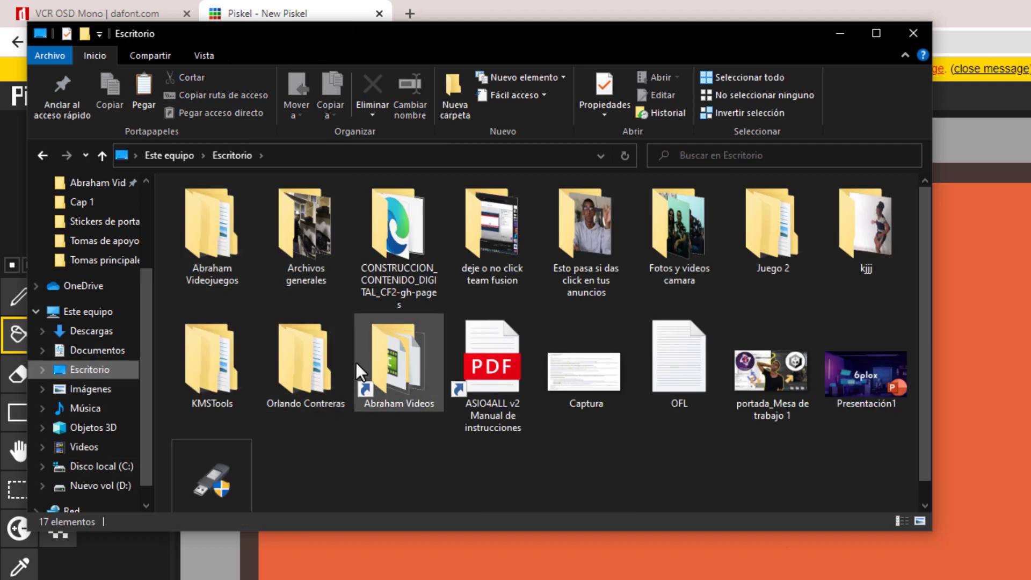
pyautogui.doubleClick(771, 228)
pyautogui.click(233, 212)
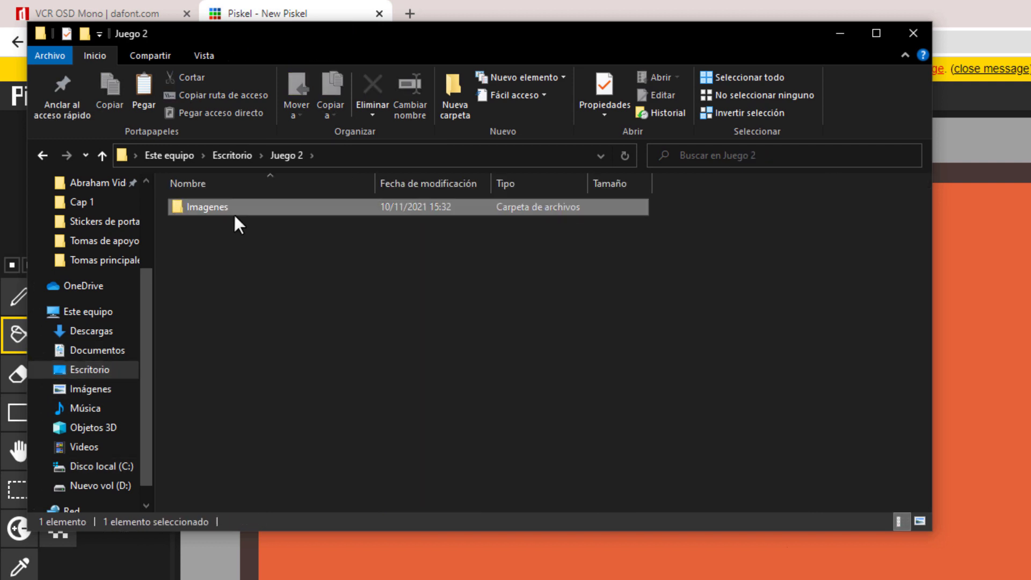
pyautogui.doubleClick(189, 138)
pyautogui.moveTo(59, 543); pyautogui.dragTo(301, 255)
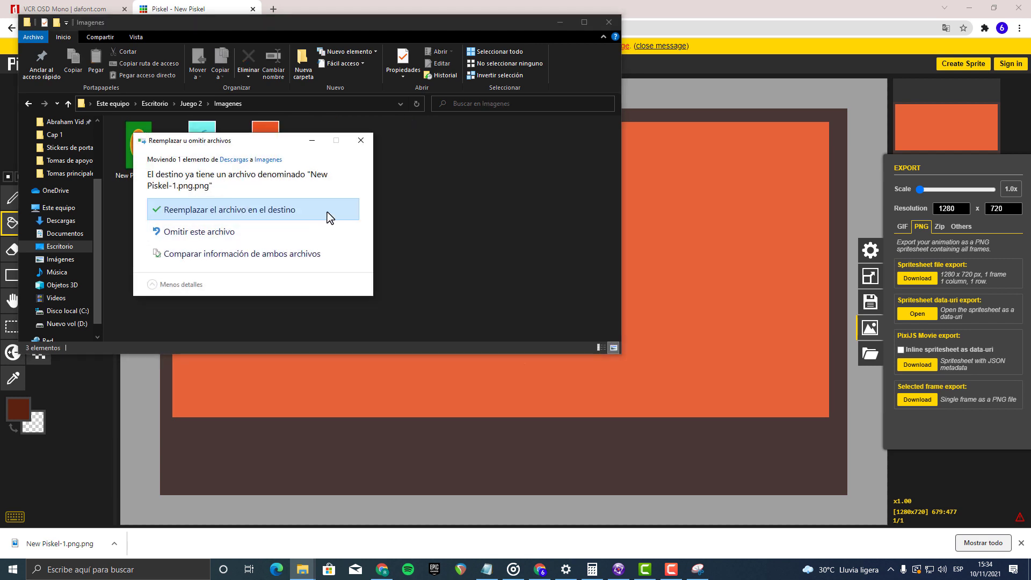
pyautogui.moveTo(238, 146); pyautogui.dragTo(542, 136)
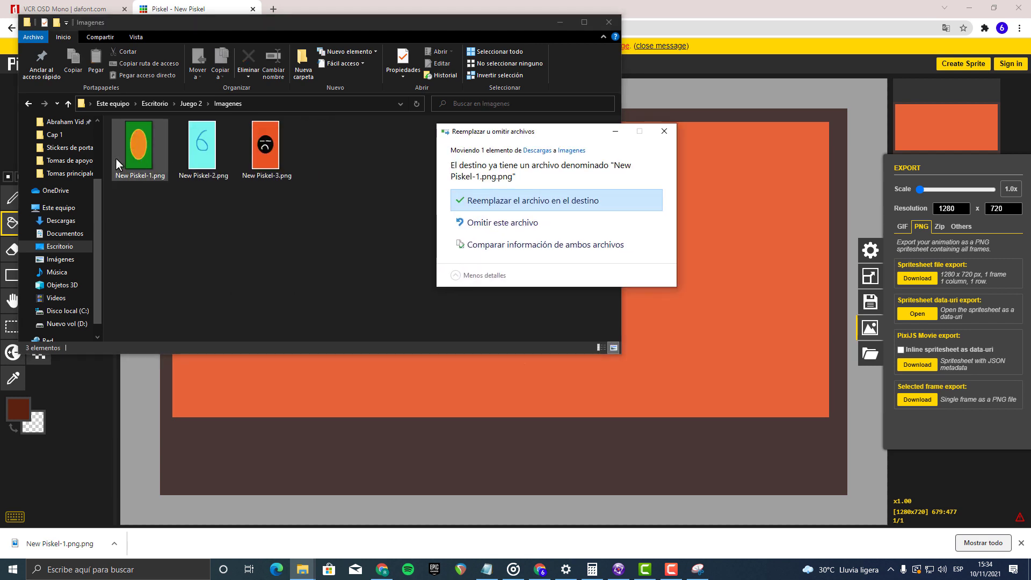
pyautogui.click(665, 131)
# Step: Rename the exported background New Piskel-1.png in the Descargas folder as Fondo
pyautogui.click(60, 220)
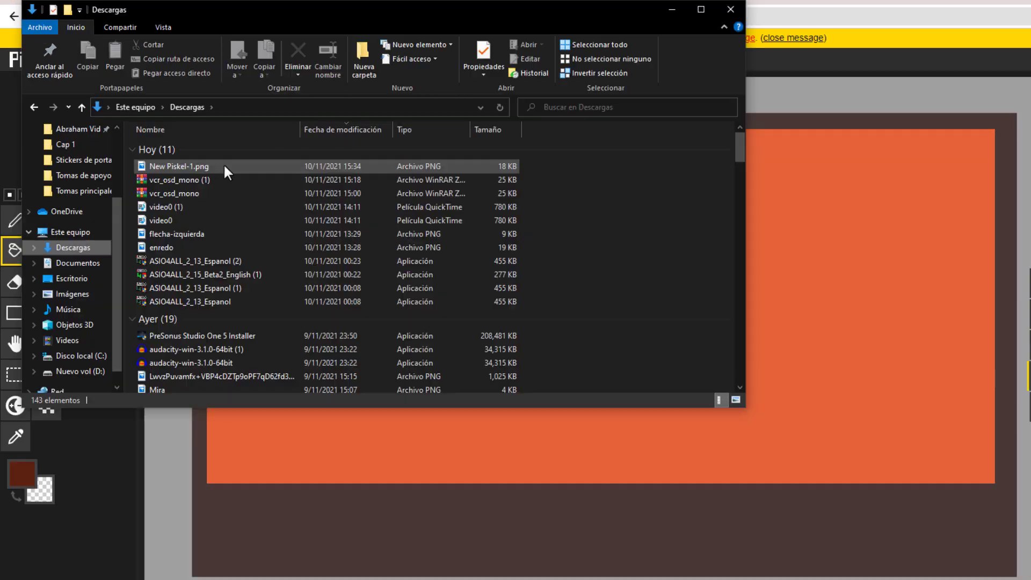
pyautogui.click(224, 156)
pyautogui.rightClick(224, 156)
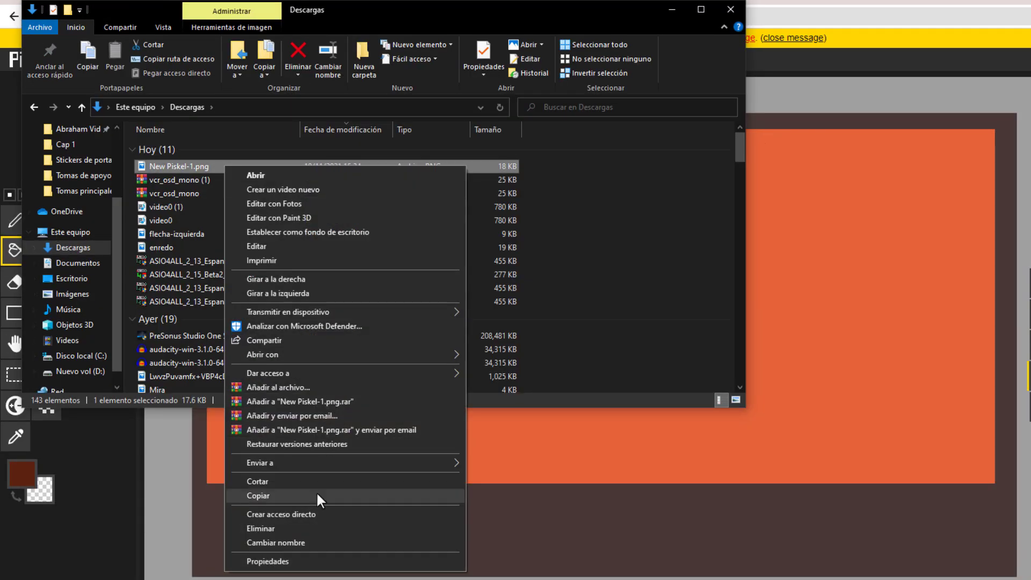
pyautogui.click(258, 465)
pyautogui.write('Fondo')
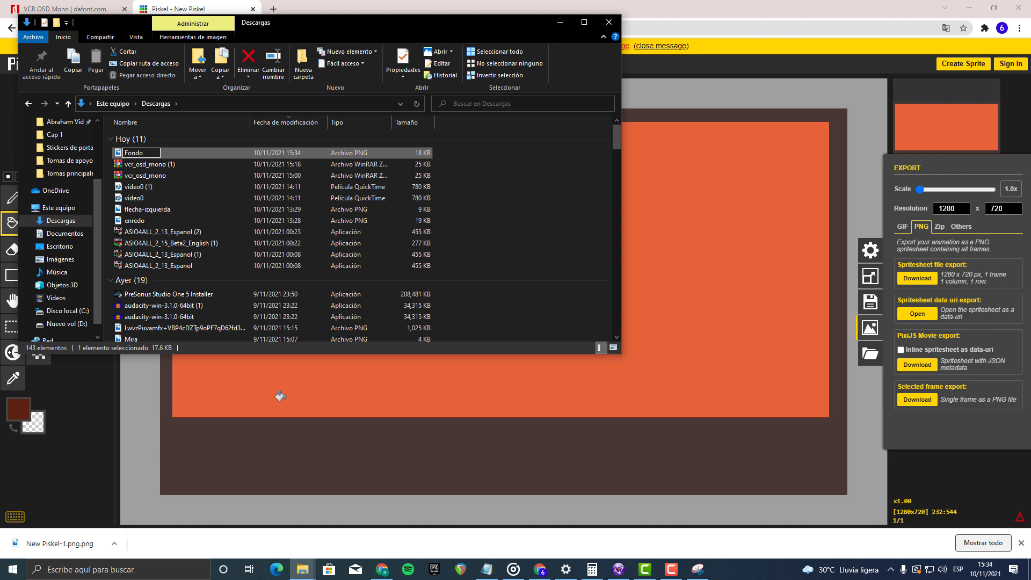
pyautogui.press('Return')
# Step: Put the Fondo image into the Imagenes folder of Juego 2
pyautogui.scroll(2, 76, 268)
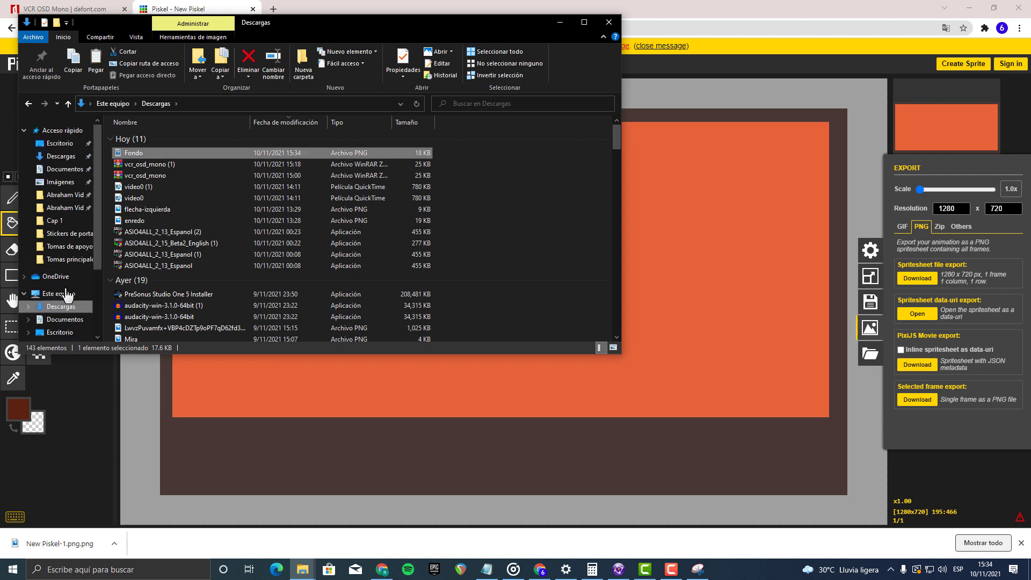
pyautogui.scroll(-2, 76, 258)
pyautogui.click(75, 259)
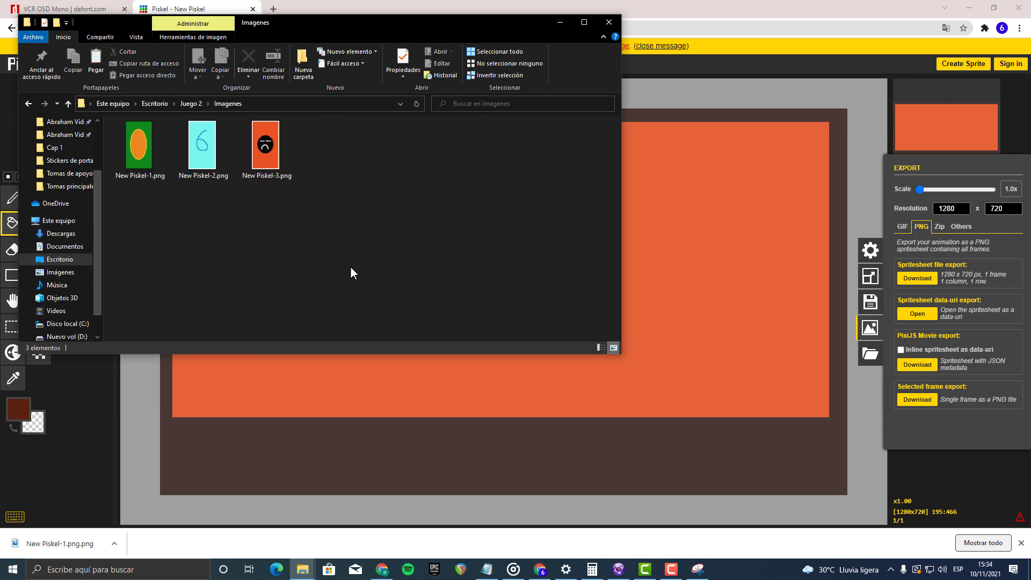
pyautogui.hotkey('ctrl', 'v')
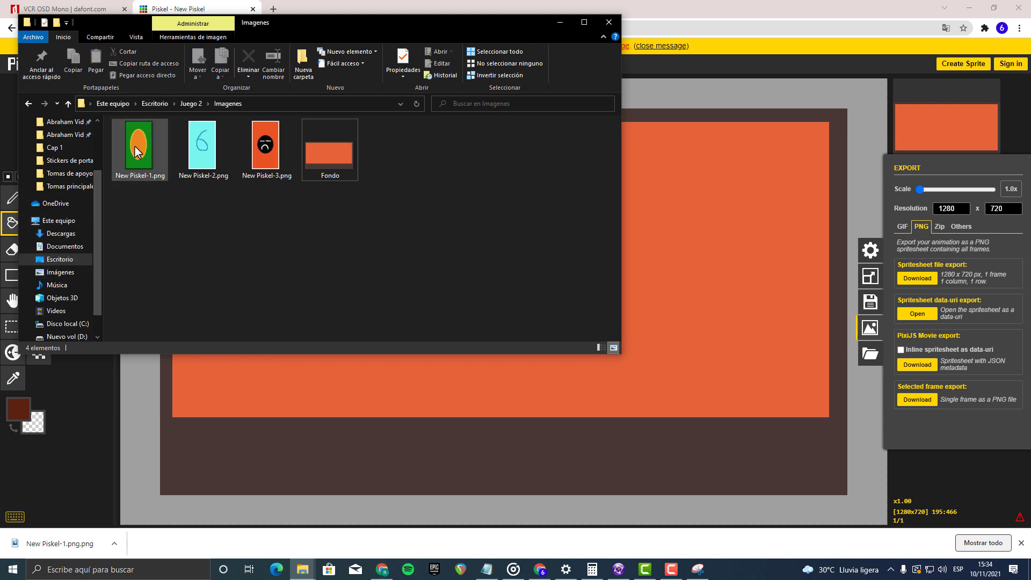
# Step: Rename New Piskel-1.png, the green card, as Parte de atras and New Piskel-2.png, the cyan card, as adelante buena
pyautogui.click(142, 161)
pyautogui.rightClick(142, 161)
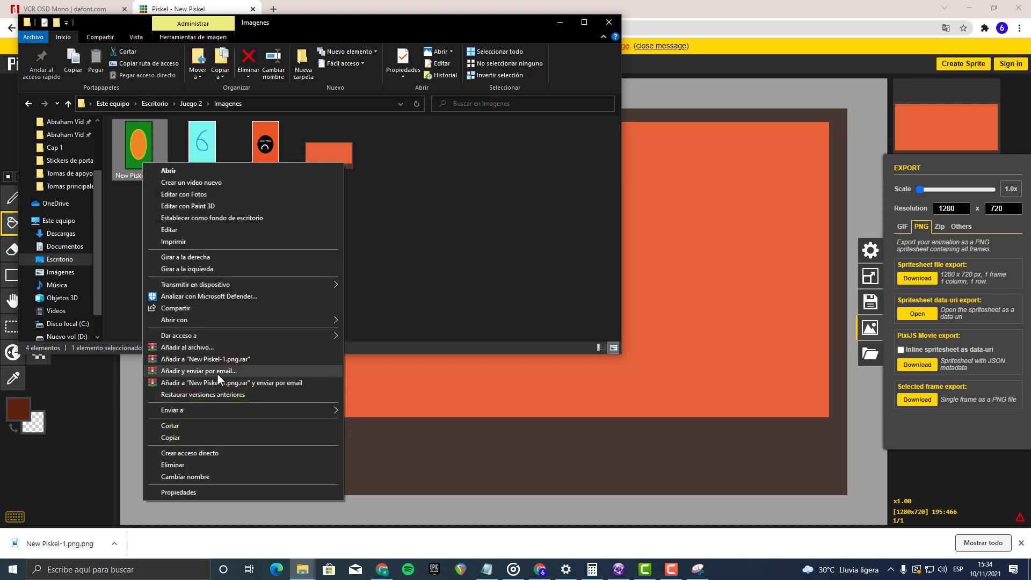
pyautogui.click(205, 477)
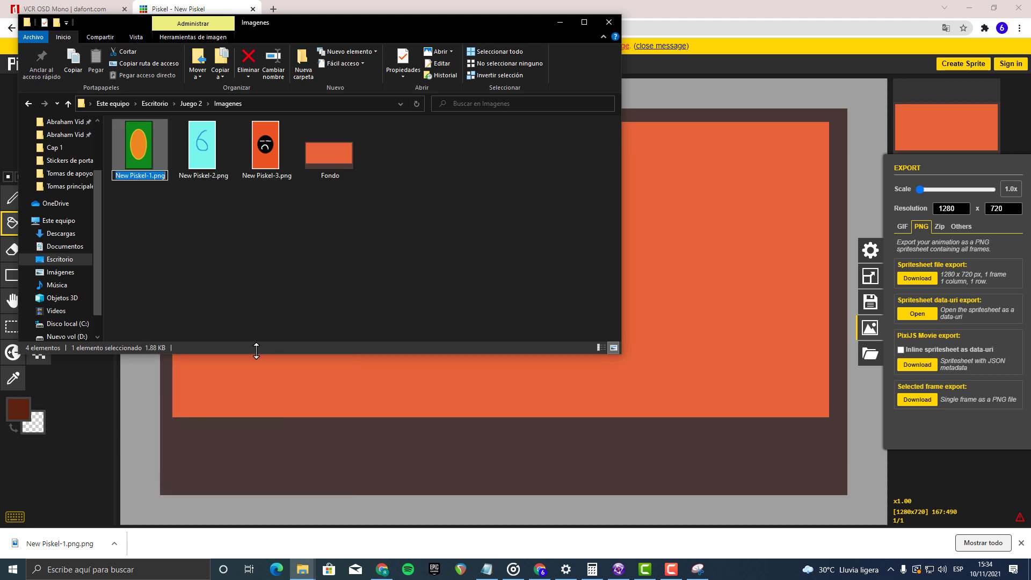
pyautogui.write('Parte de atras')
pyautogui.press('Tab')
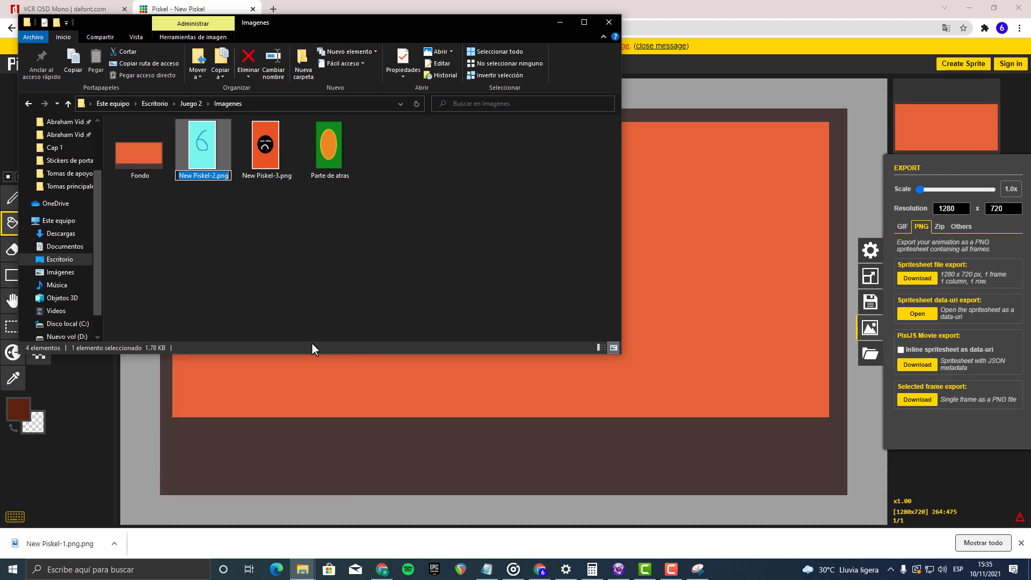
pyautogui.write('adelante buena')
pyautogui.press('Return')
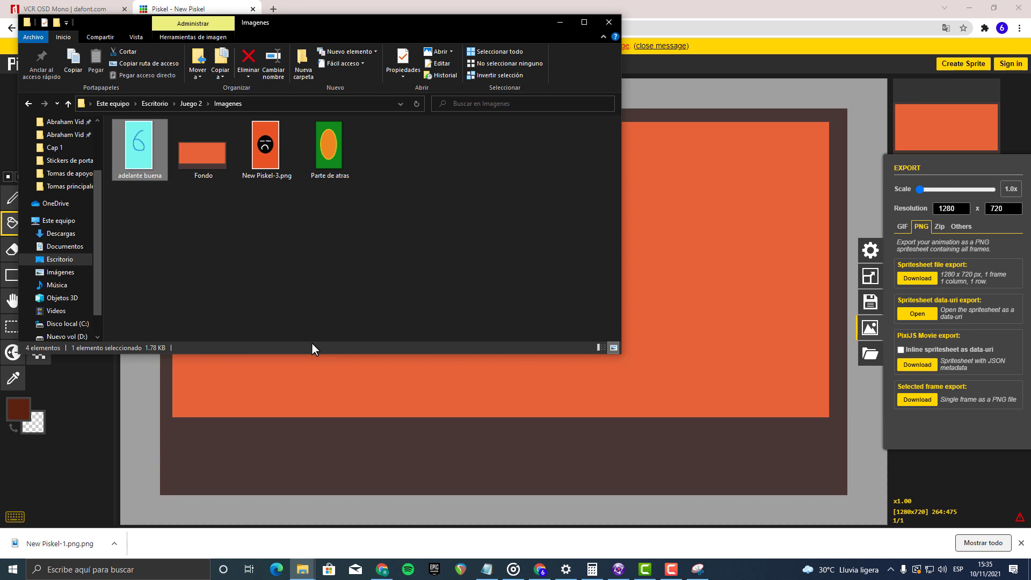
# Step: Rename New Piskel-3.png, the orange card with the sad face, as adelante mala
pyautogui.rightClick(273, 151)
pyautogui.click(352, 466)
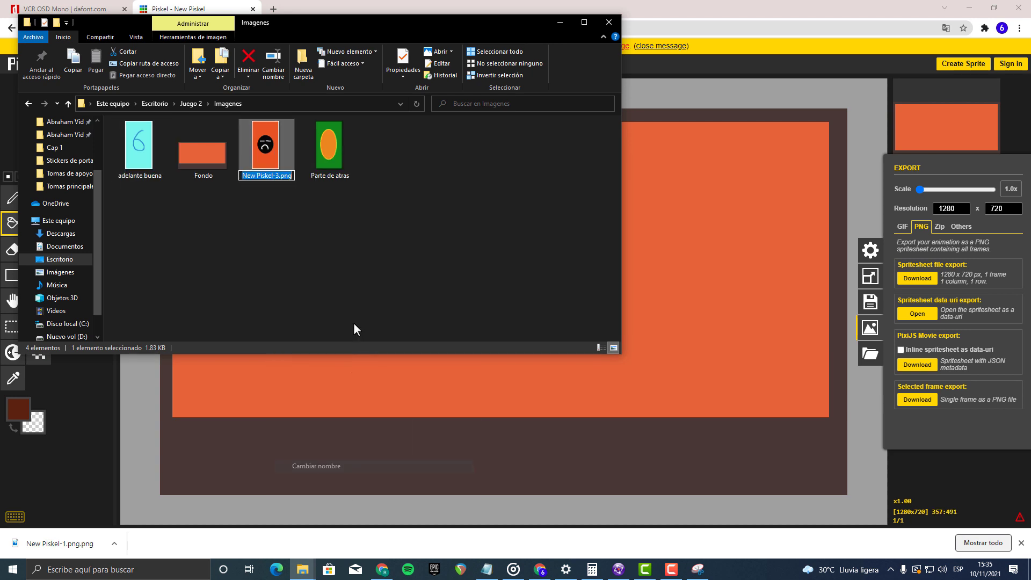
pyautogui.press('BackSpace')
pyautogui.write('adelante mala')
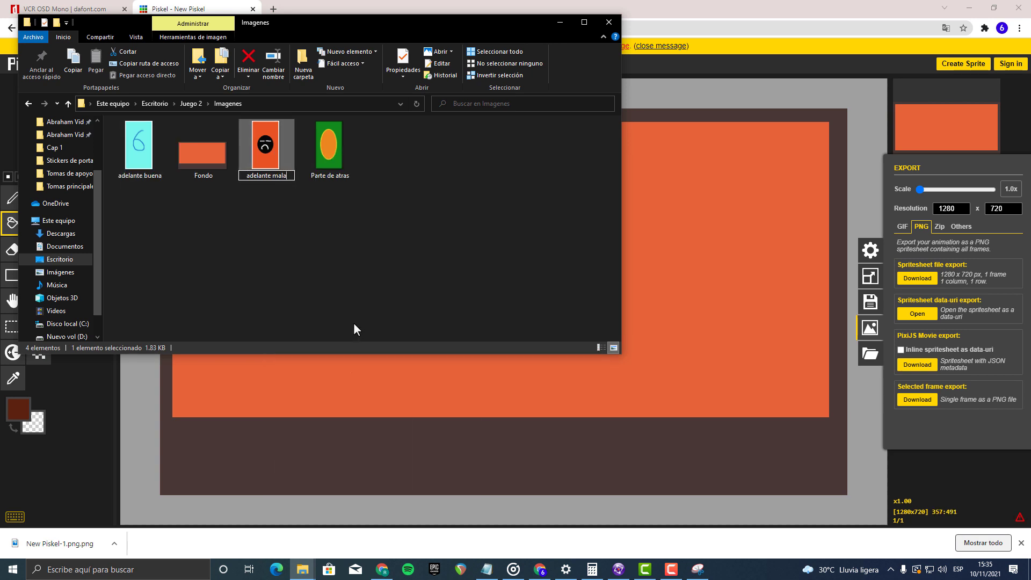
pyautogui.press('Return')
pyautogui.moveTo(474, 244); pyautogui.dragTo(142, 152)
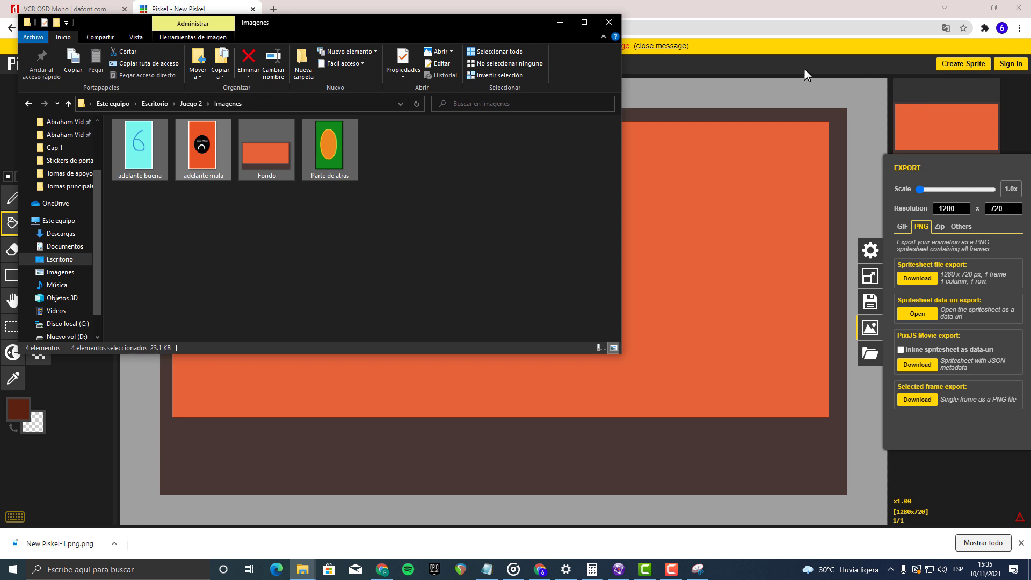
# Step: Return to Piskel, close the export settings and select the Pen tool with the smallest pen size
pyautogui.click(560, 23)
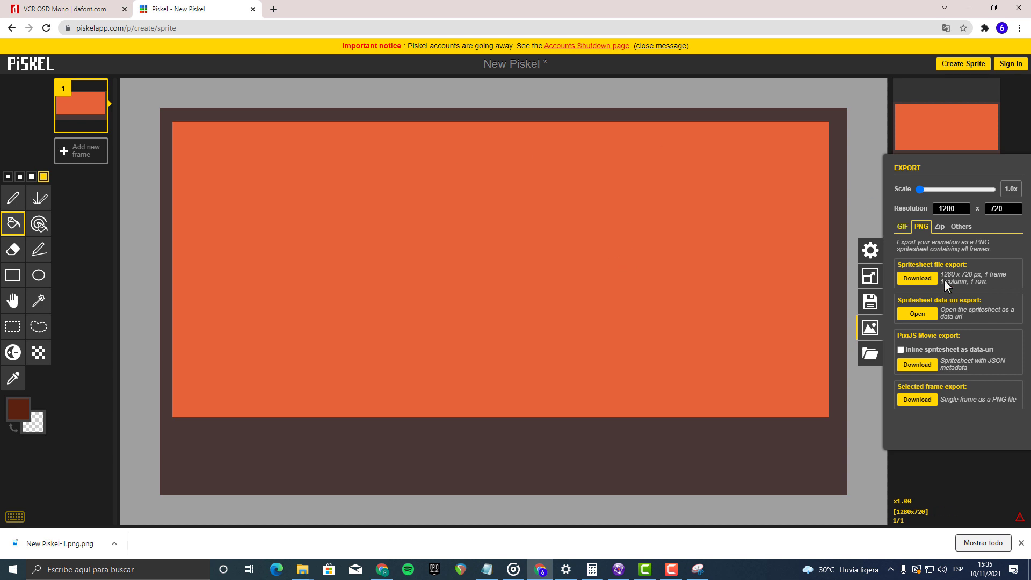
pyautogui.click(1002, 152)
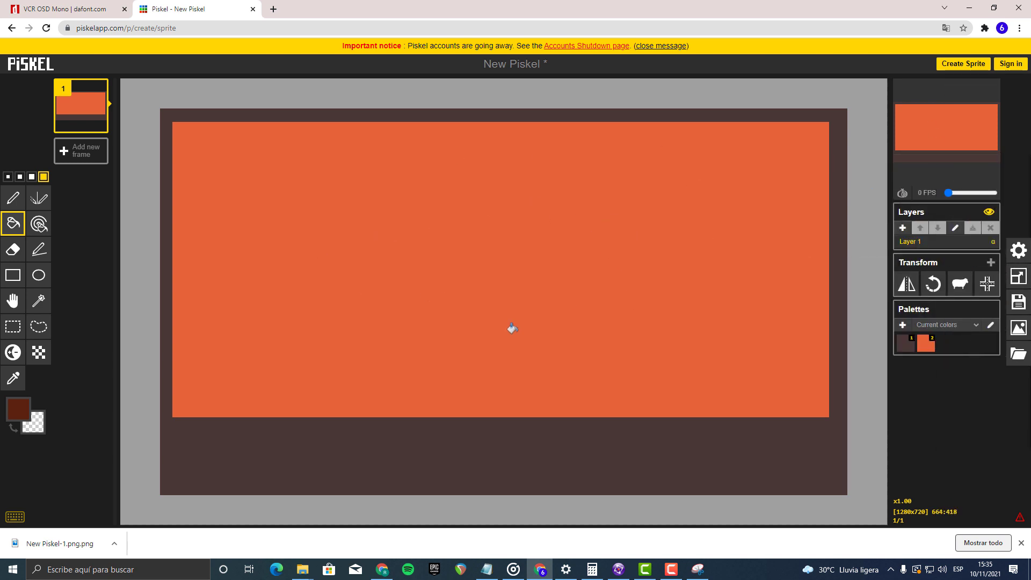
pyautogui.click(8, 177)
pyautogui.click(13, 198)
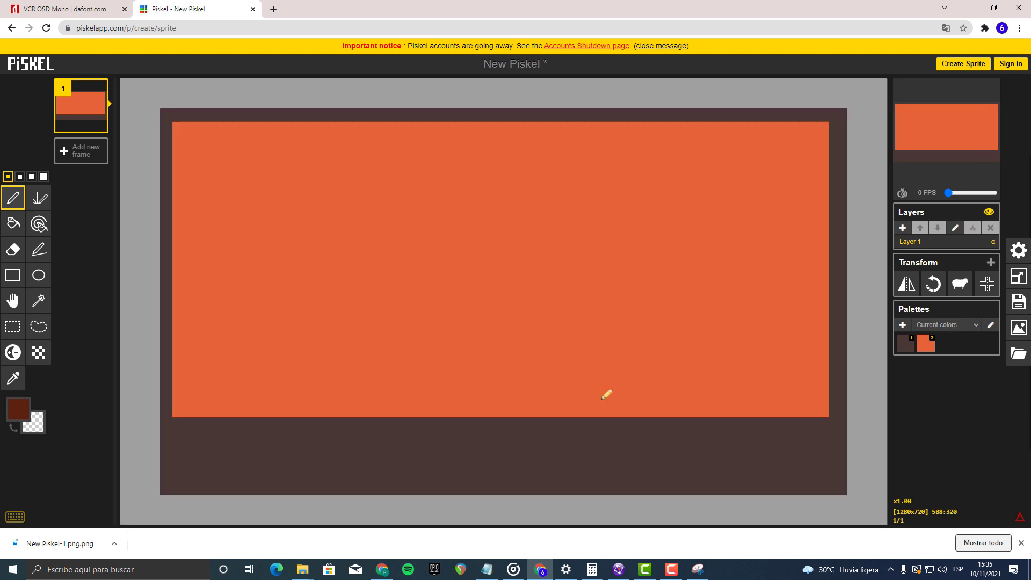
# Step: Switch to Clickteam Fusion Developer 2.5, create a new application and show its properties
pyautogui.click(618, 569)
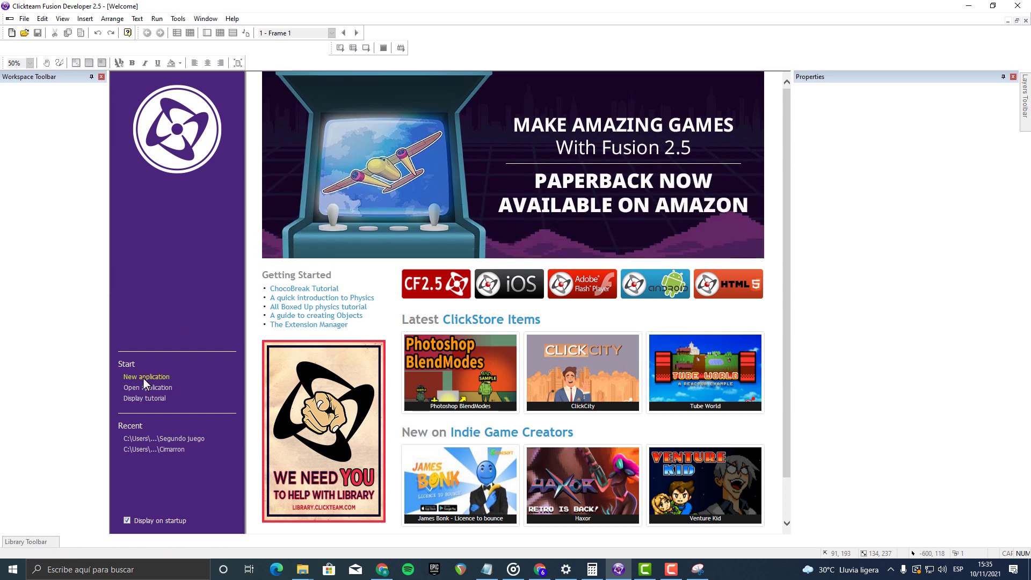
pyautogui.click(146, 376)
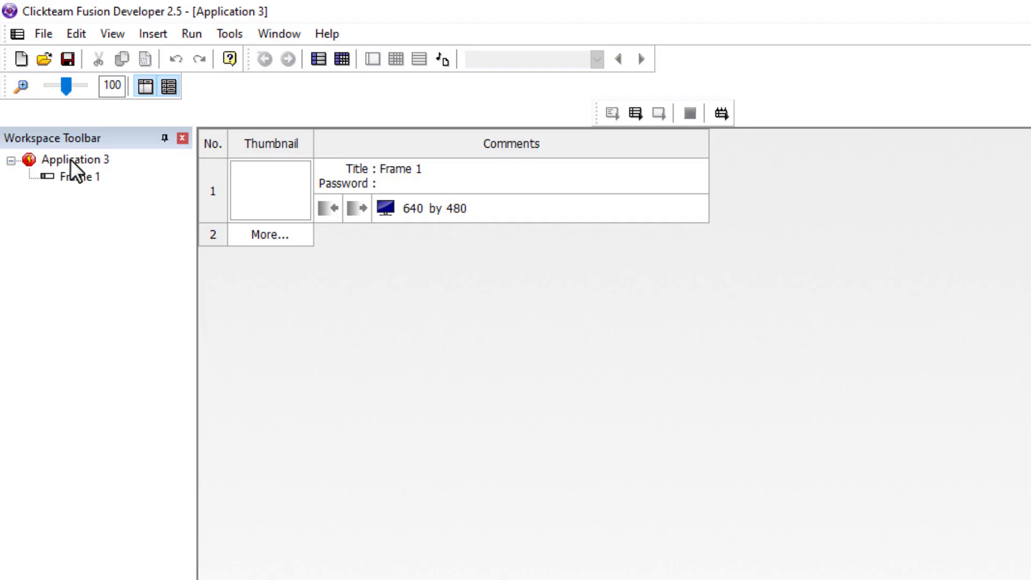
pyautogui.click(42, 88)
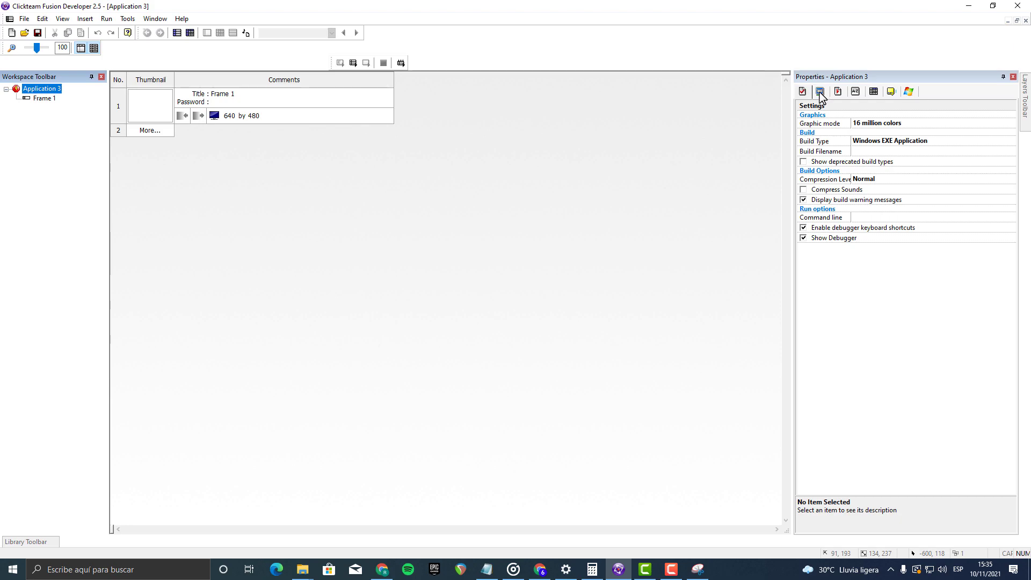
# Step: Set the application's window size to 1280 x 720
pyautogui.click(820, 92)
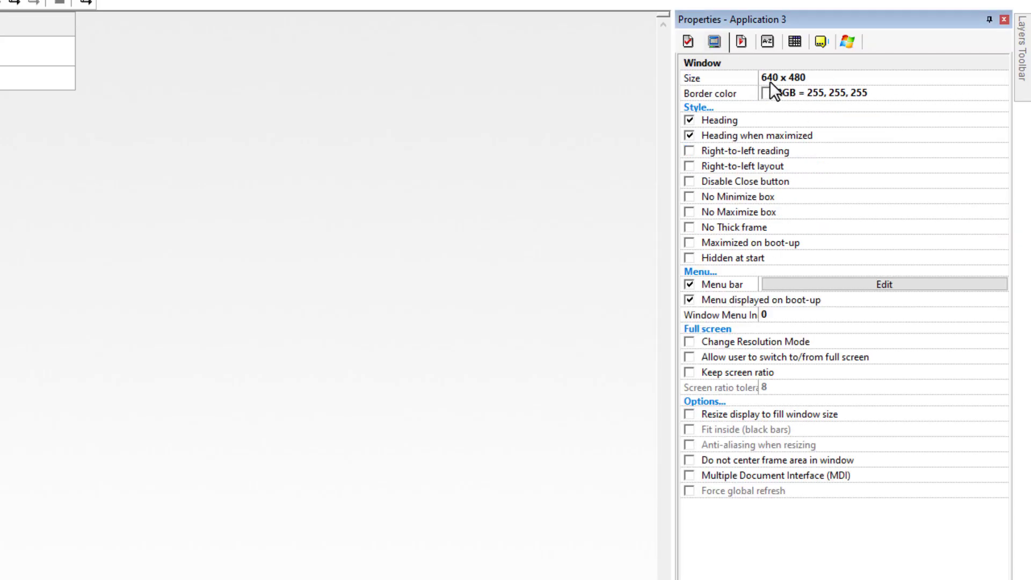
pyautogui.click(771, 80)
pyautogui.write('12')
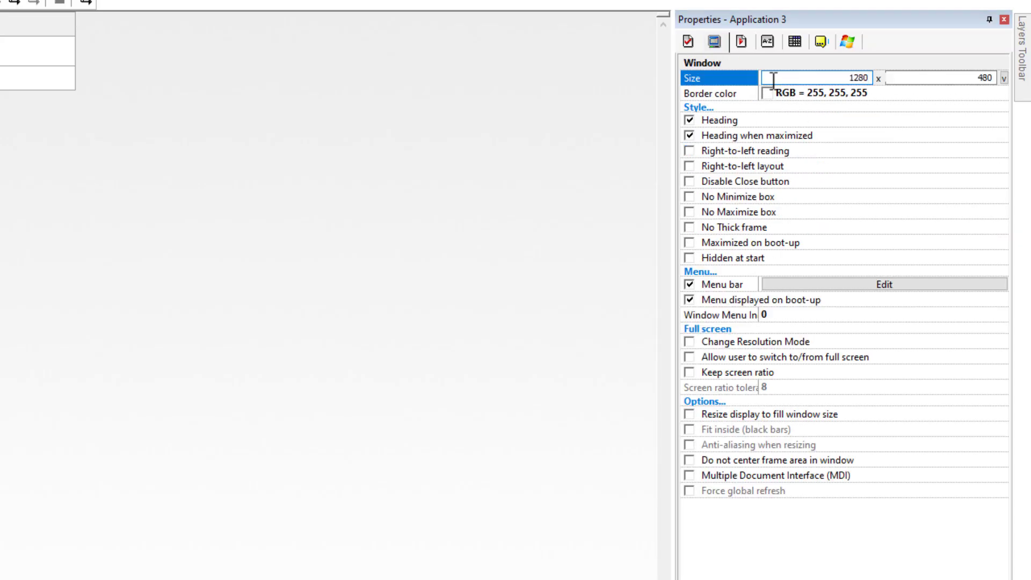
pyautogui.write('80')
pyautogui.press('Return')
pyautogui.click(824, 91)
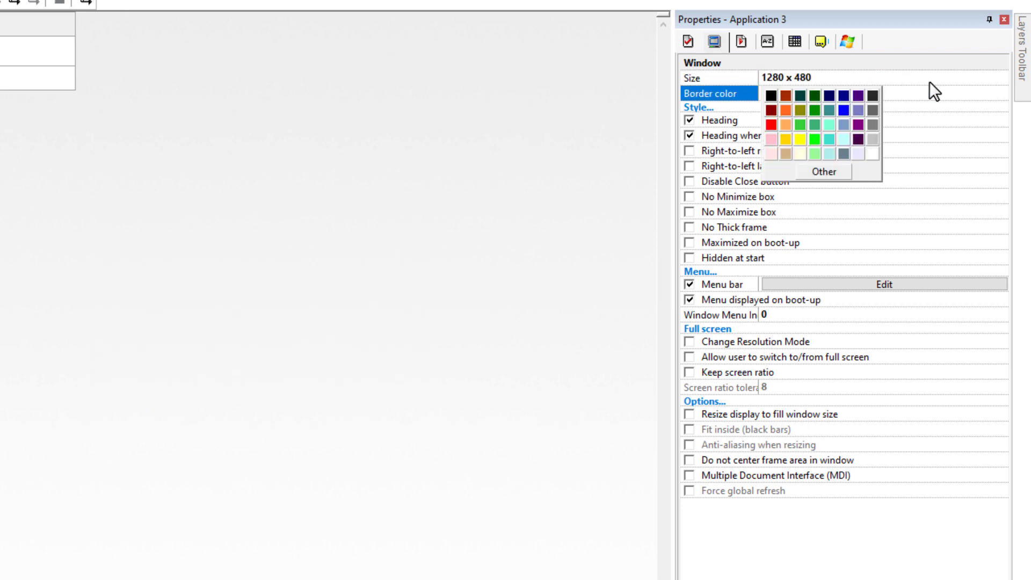
pyautogui.click(929, 81)
pyautogui.doubleClick(929, 78)
pyautogui.write('720')
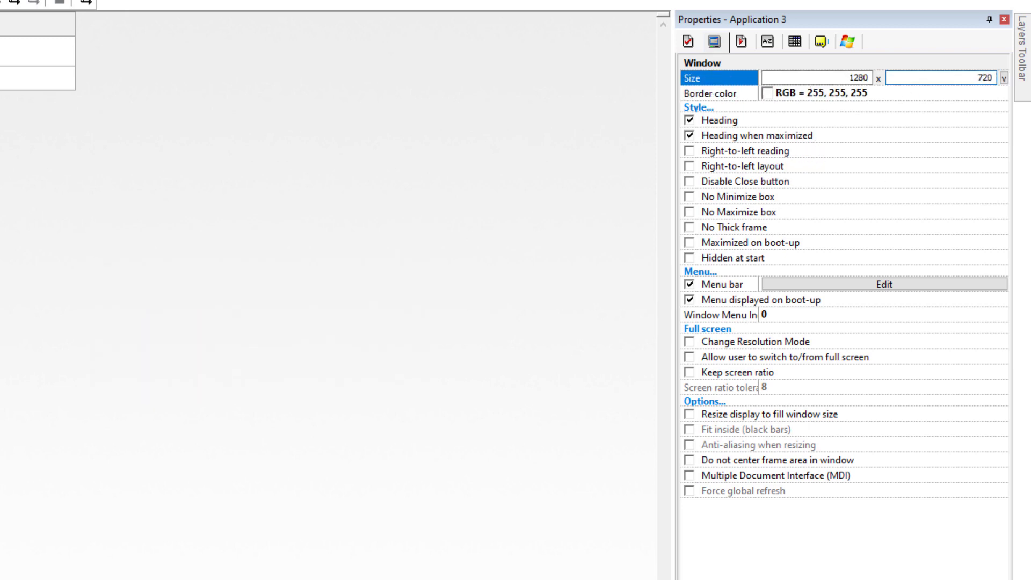
pyautogui.press('Return')
pyautogui.press('Return')
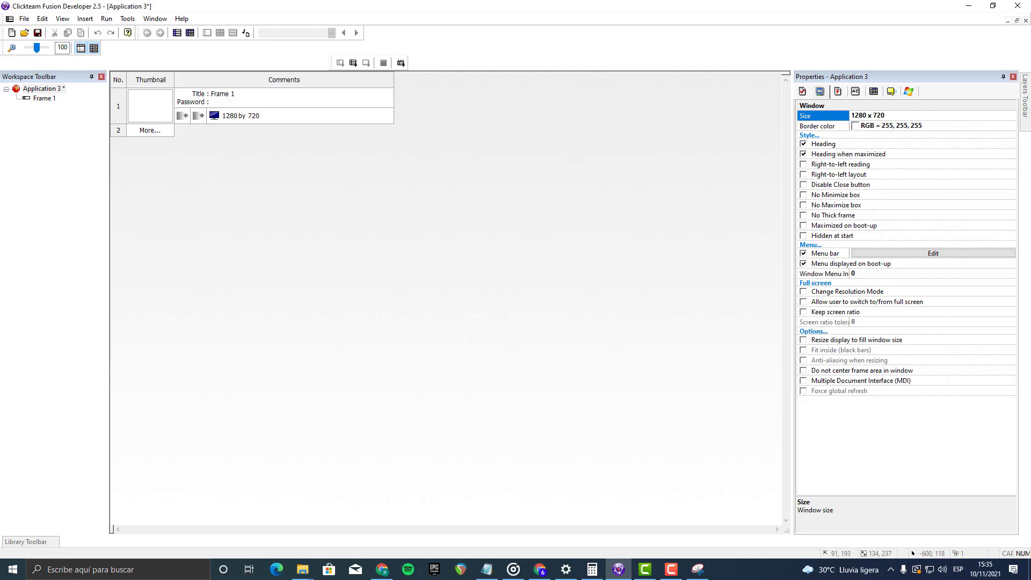
# Step: Open Frame 1 for editing and insert an Active object in the frame
pyautogui.doubleClick(146, 103)
pyautogui.hscroll(4, 407, 297)
pyautogui.moveTo(380, 285); pyautogui.dragTo(489, 290, button='middle')
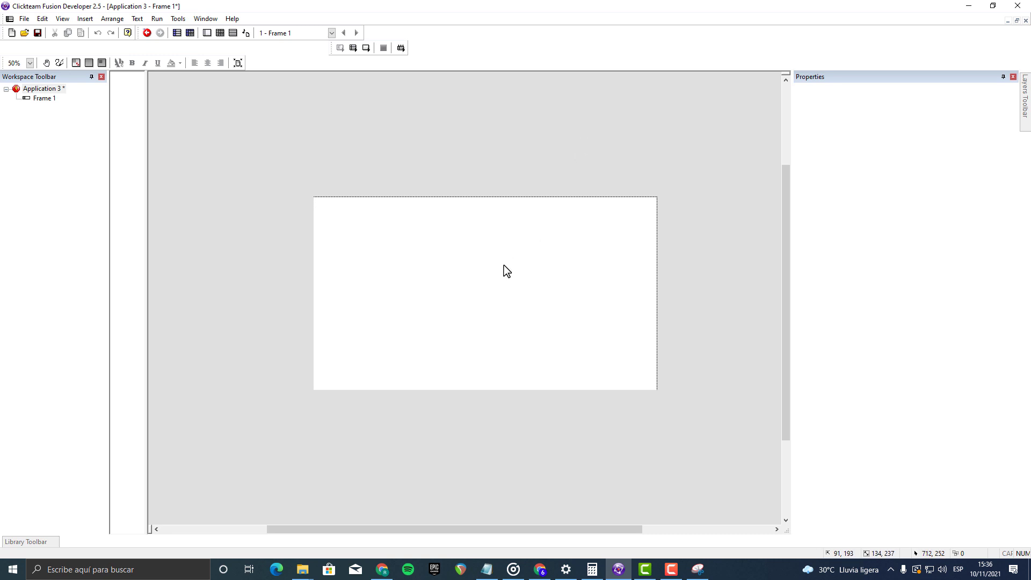
pyautogui.doubleClick(485, 294)
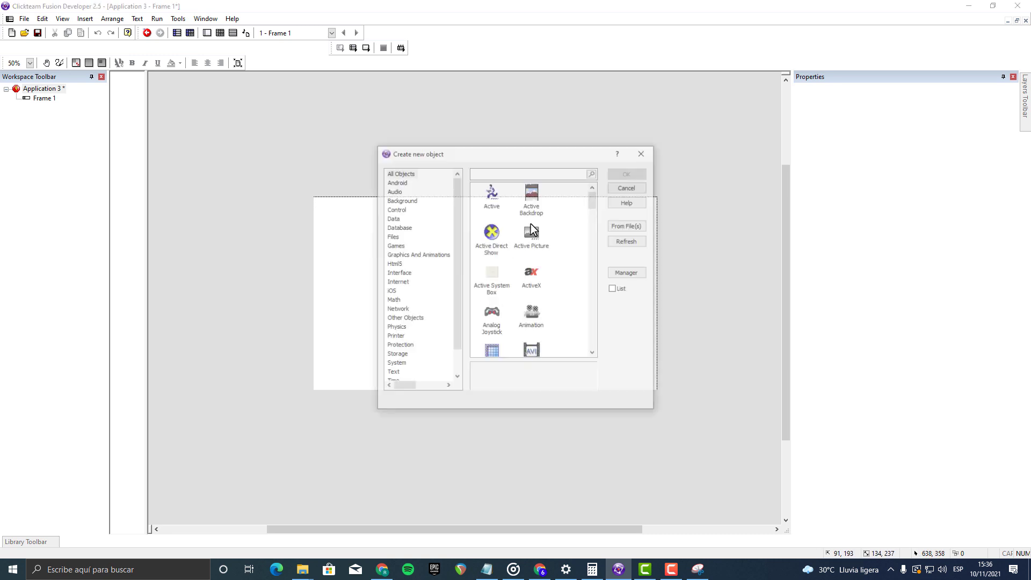
pyautogui.doubleClick(491, 195)
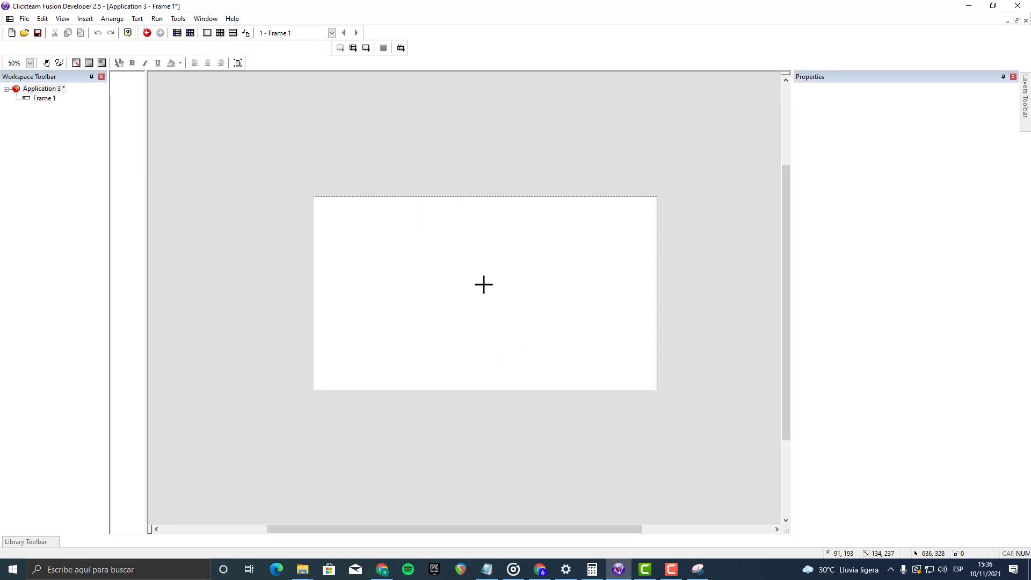
pyautogui.click(481, 161)
# Step: Clear the Active object's default image and choose Fondo from the desktop's Juego 2 > Imagenes folder for import
pyautogui.doubleClick(481, 171)
pyautogui.click(33, 39)
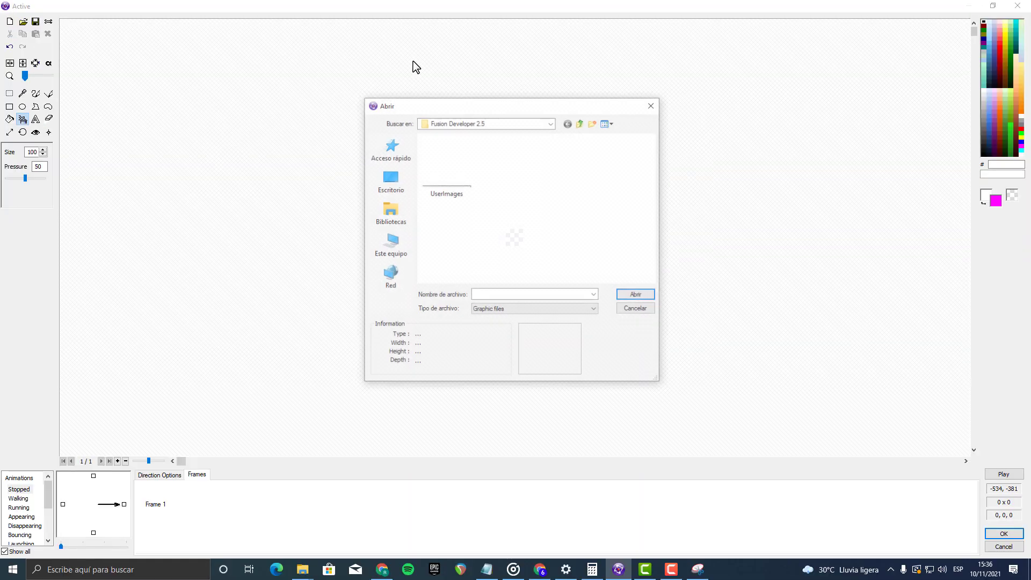
pyautogui.click(391, 183)
pyautogui.scroll(-2, 547, 211)
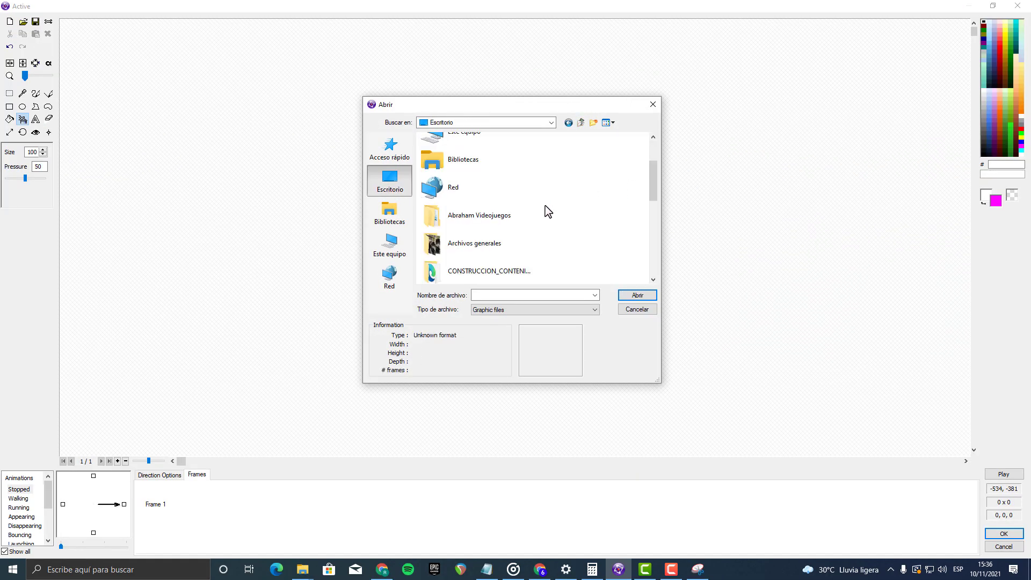
pyautogui.scroll(-3, 546, 211)
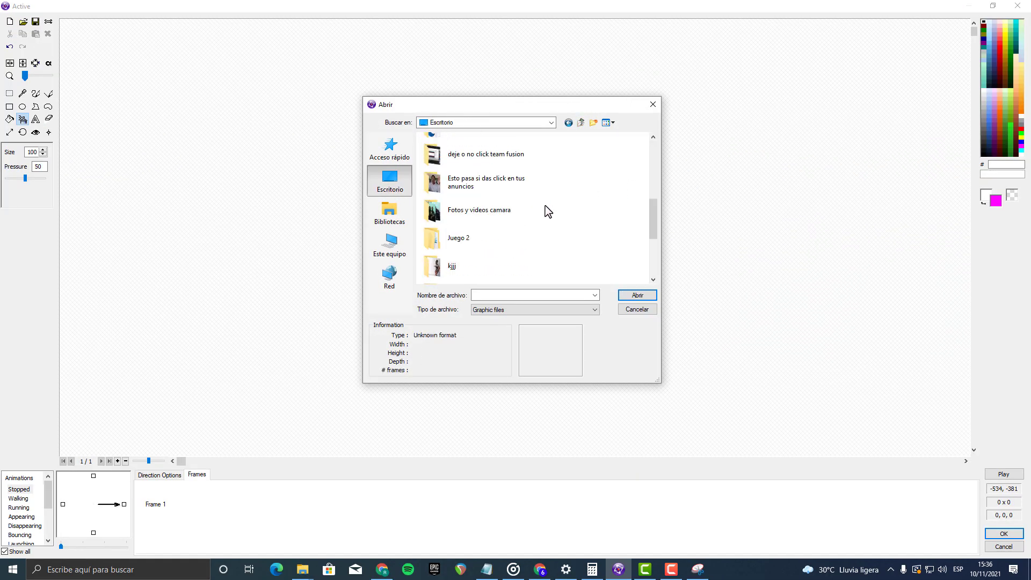
pyautogui.doubleClick(467, 244)
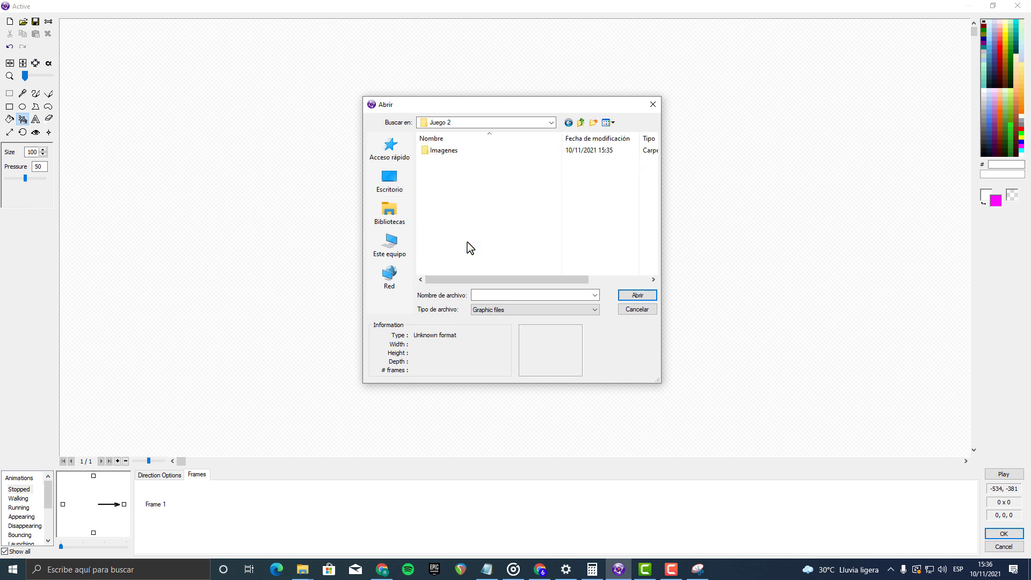
pyautogui.click(456, 153)
pyautogui.doubleClick(458, 159)
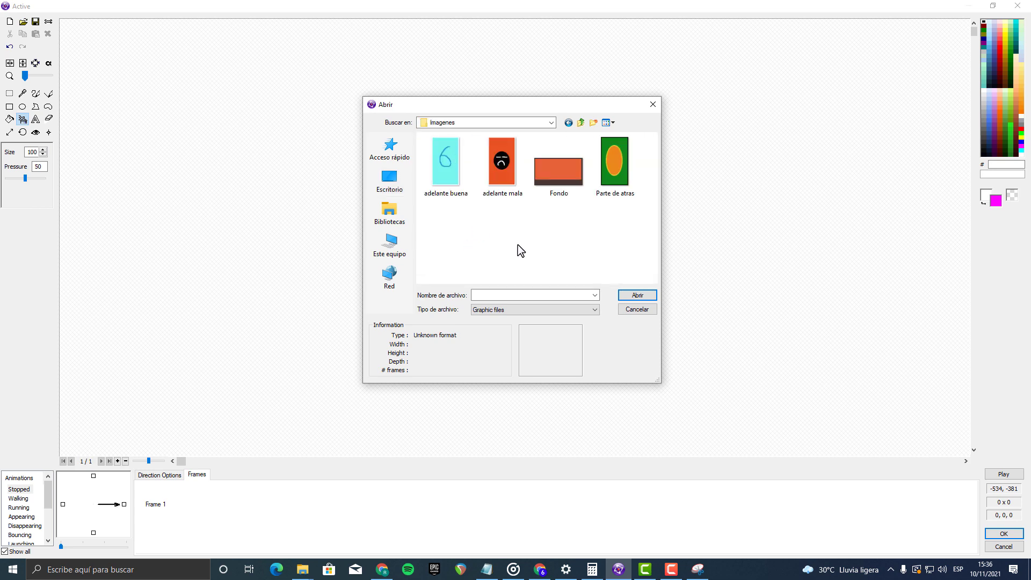
pyautogui.click(559, 185)
pyautogui.doubleClick(558, 185)
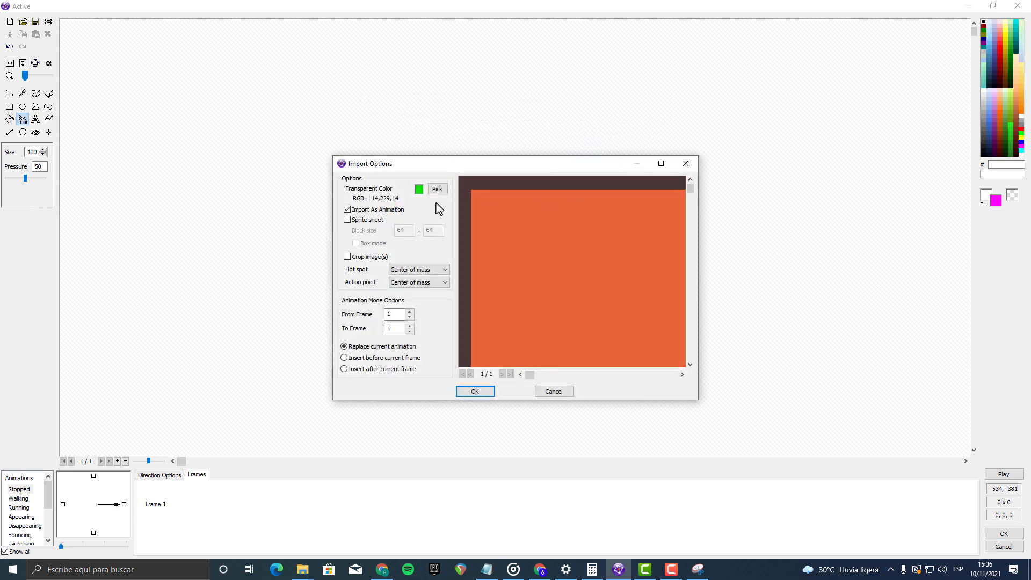
# Step: Set the transparent colour to purple, RGB 128,0,192, and import Fondo as the Active object's image
pyautogui.click(416, 185)
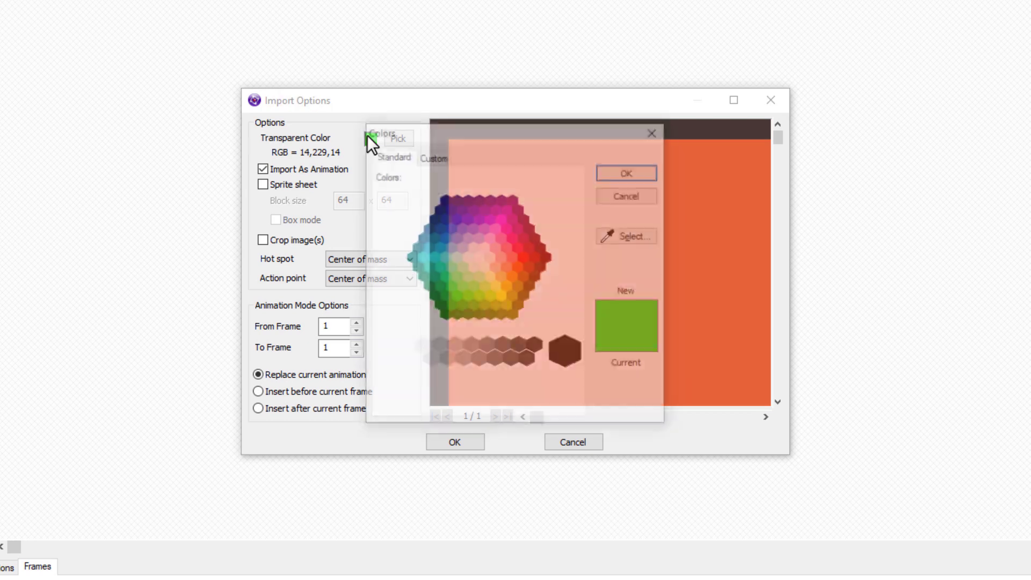
pyautogui.moveTo(492, 212)
pyautogui.mouseDown()
pyautogui.moveTo(474, 208)
pyautogui.moveTo(513, 239)
pyautogui.moveTo(501, 259)
pyautogui.moveTo(489, 215)
pyautogui.mouseUp()
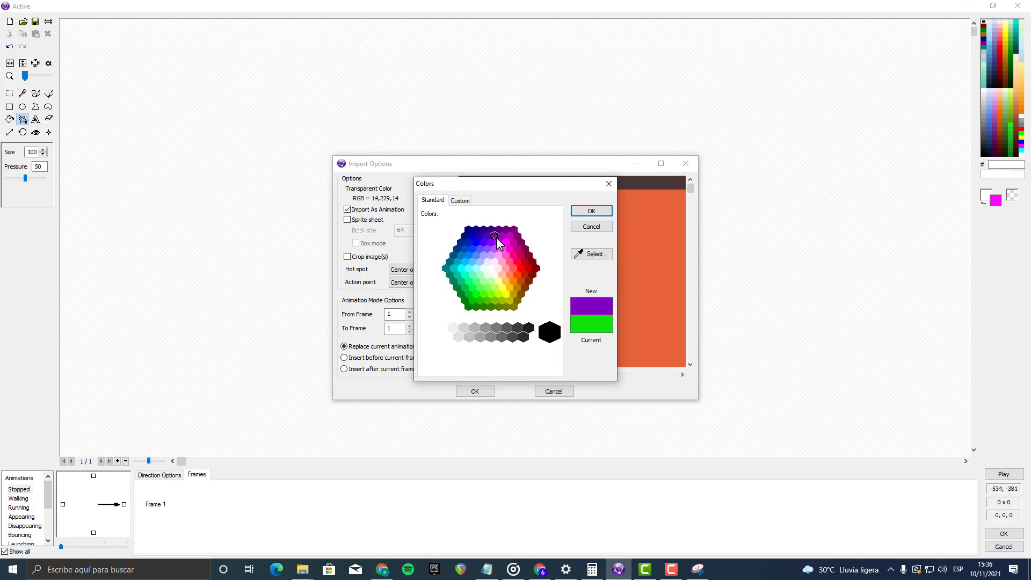
pyautogui.click(591, 211)
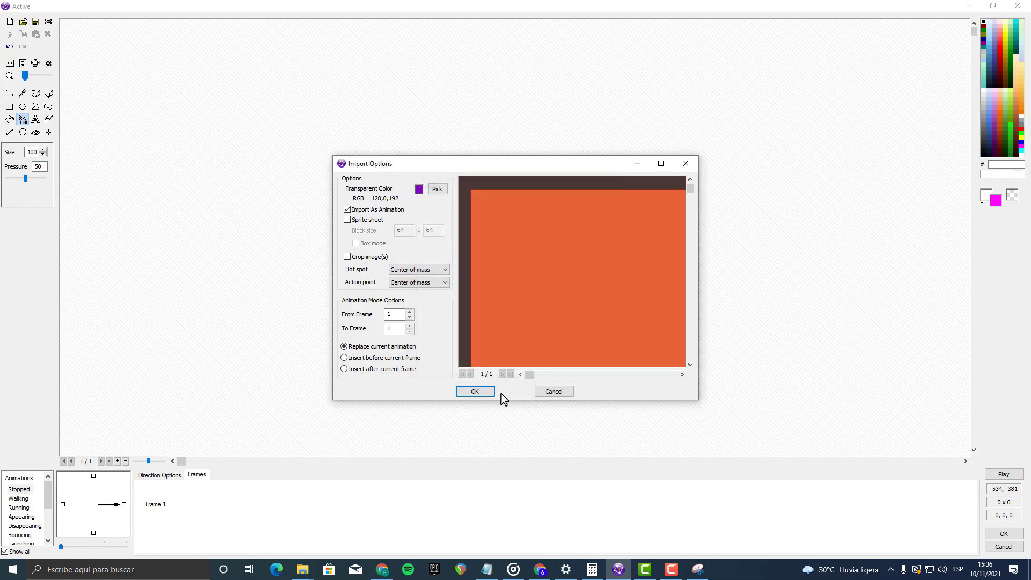
pyautogui.click(485, 394)
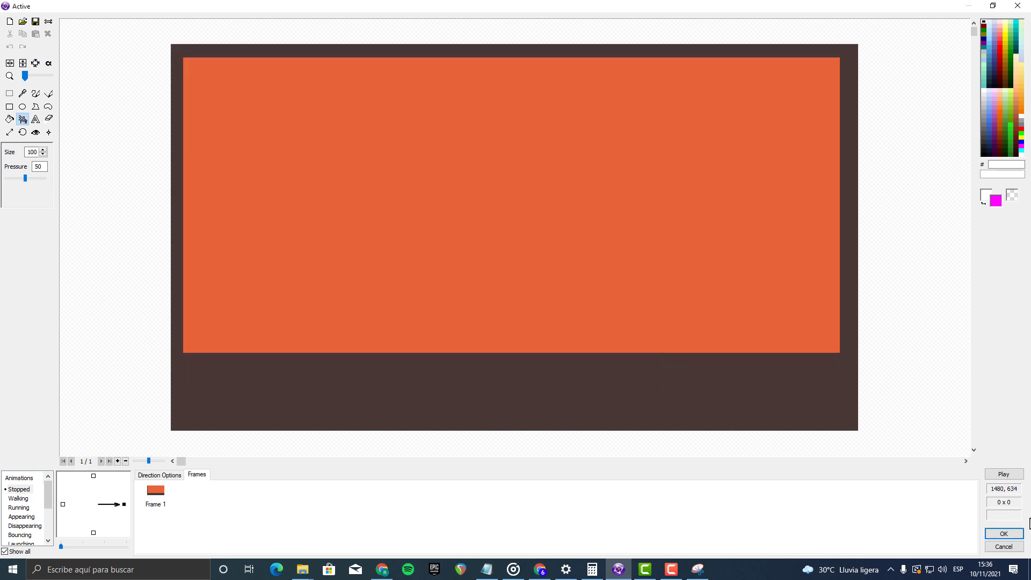
pyautogui.click(1004, 533)
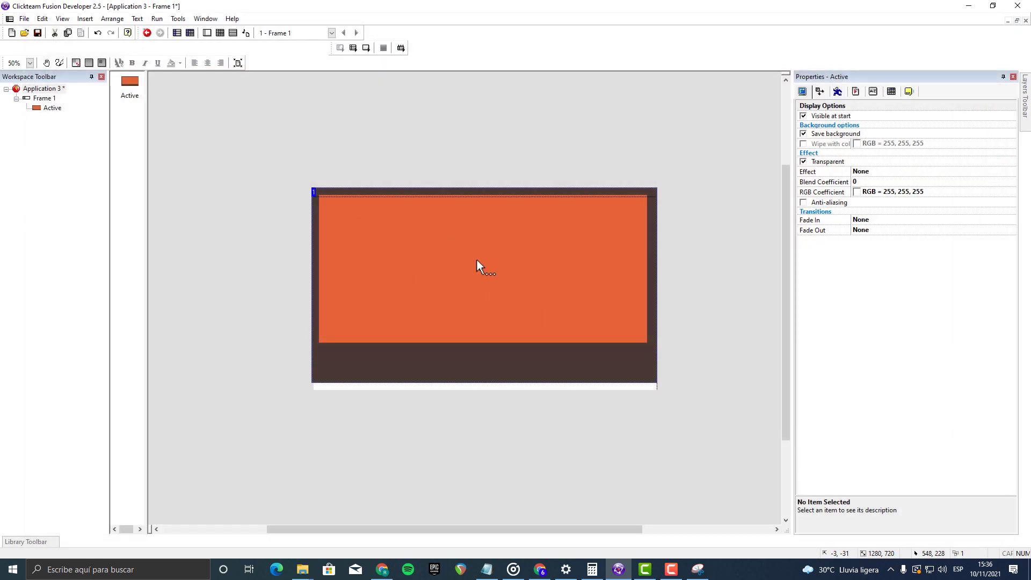
# Step: Align the background object horizontally and vertically within the frame, placing it at position 0, 0
pyautogui.rightClick(454, 277)
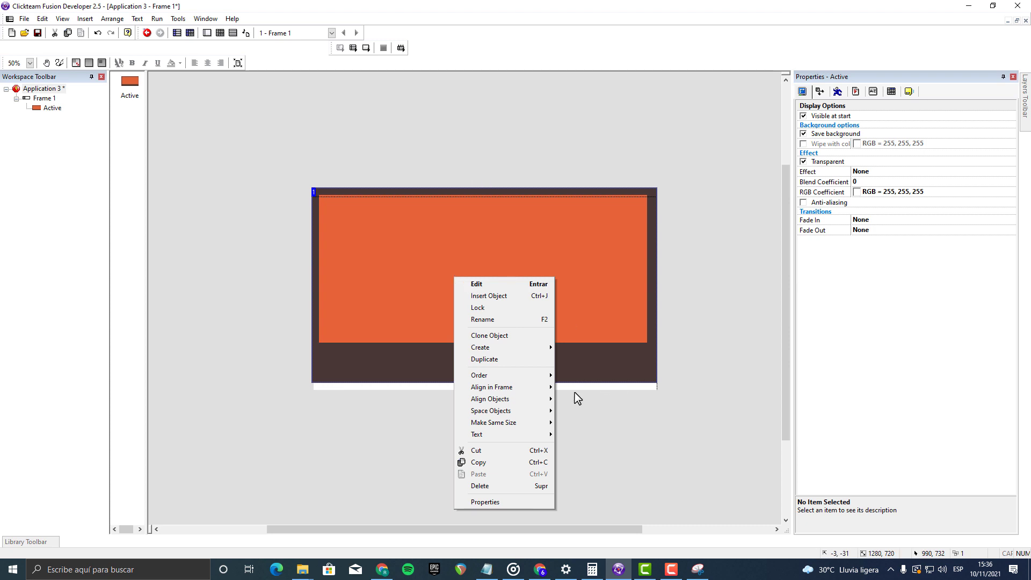
pyautogui.click(590, 399)
pyautogui.rightClick(532, 309)
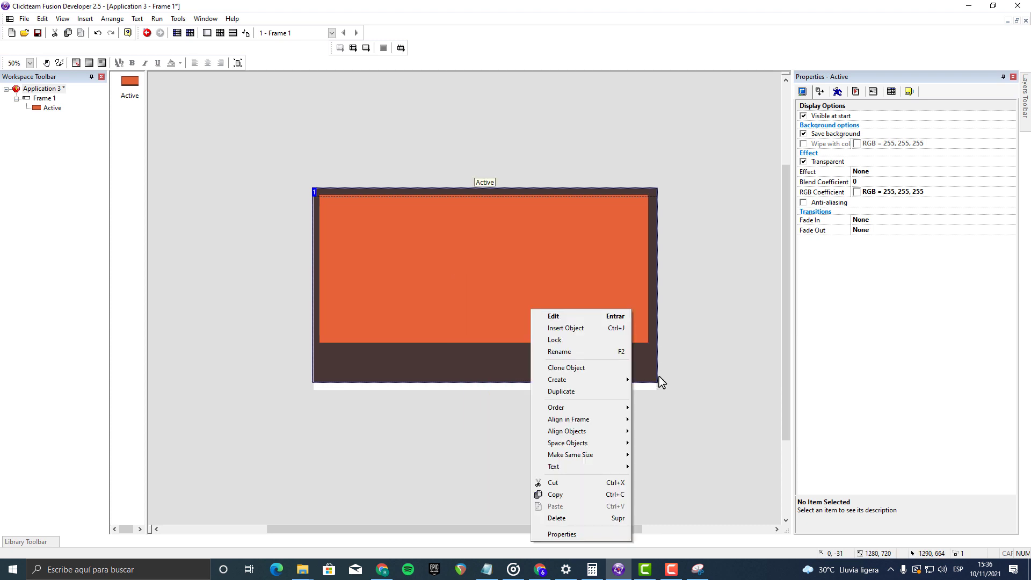
pyautogui.moveTo(618, 419)
pyautogui.click(665, 472)
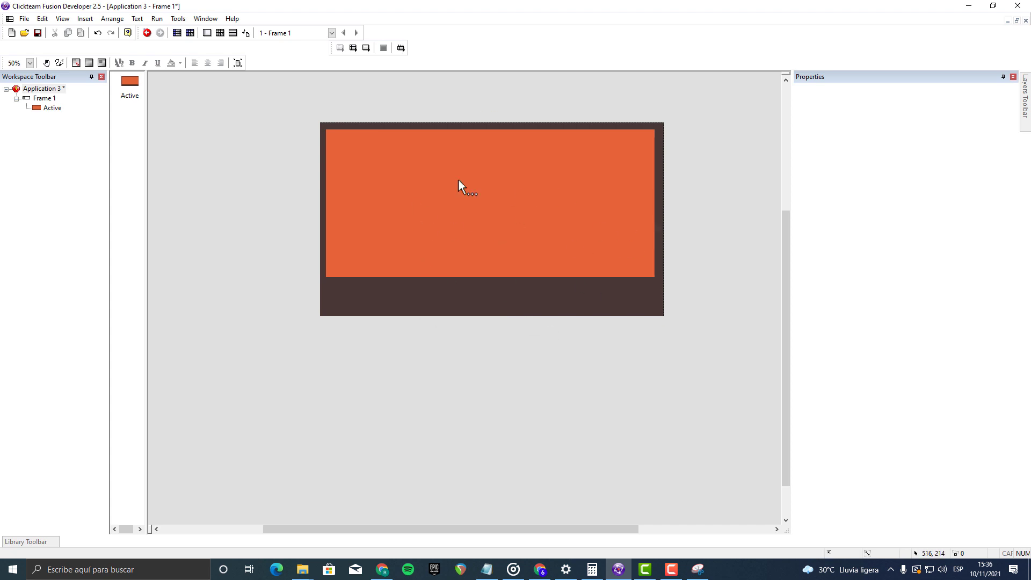
# Step: Lock the background object in place and check where objects can be unlocked
pyautogui.rightClick(465, 224)
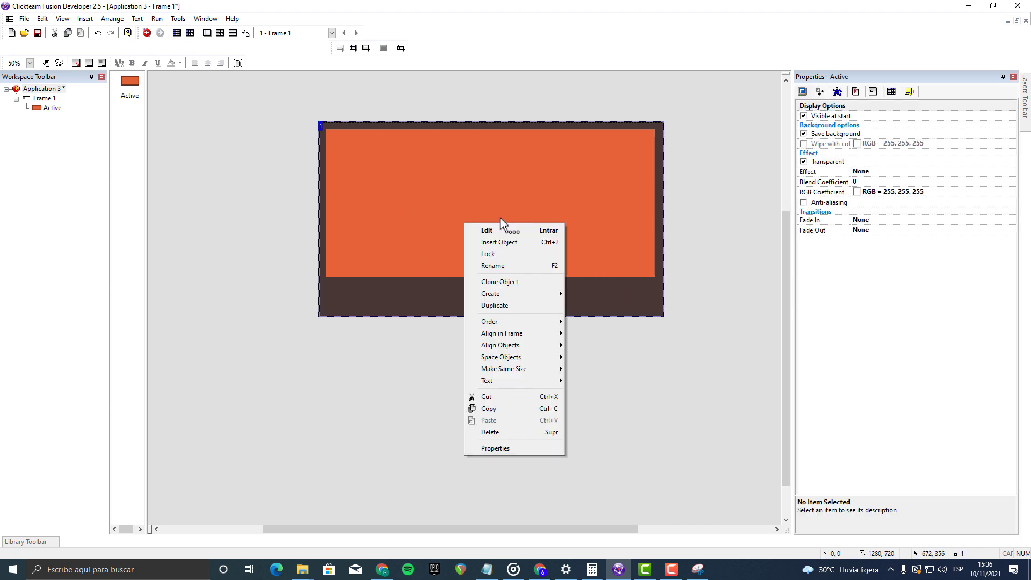
pyautogui.click(490, 254)
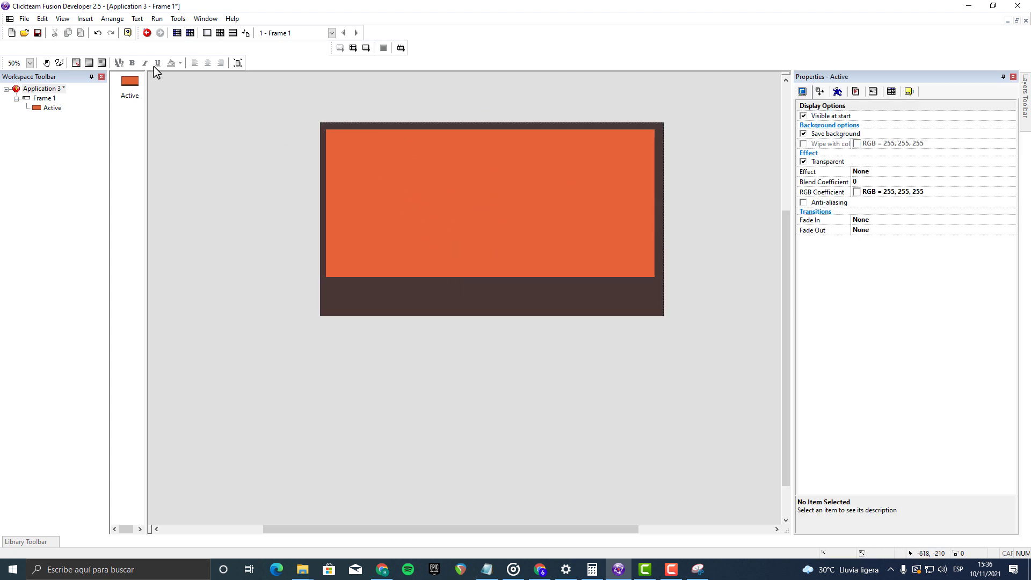
pyautogui.click(112, 19)
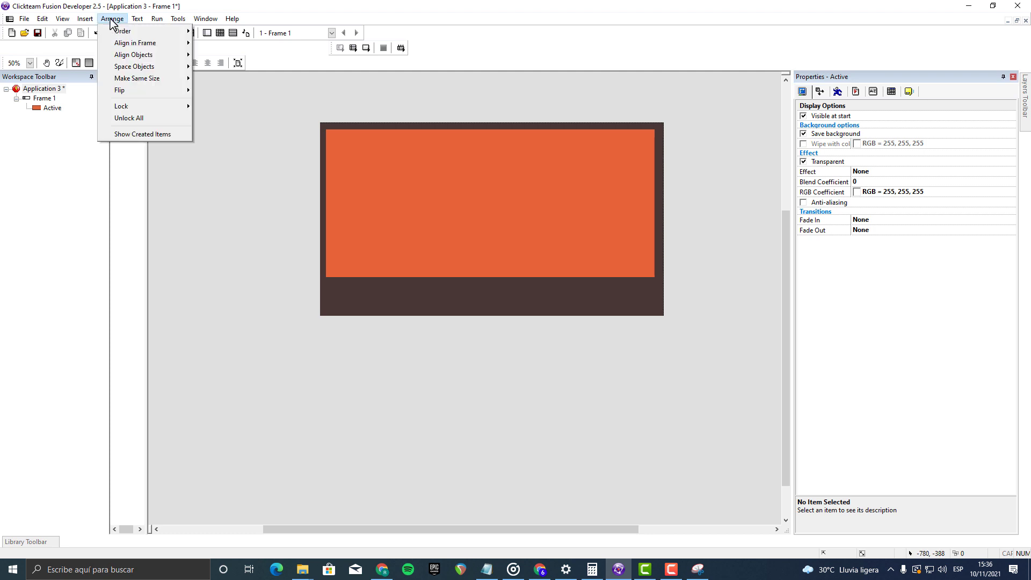
pyautogui.click(141, 119)
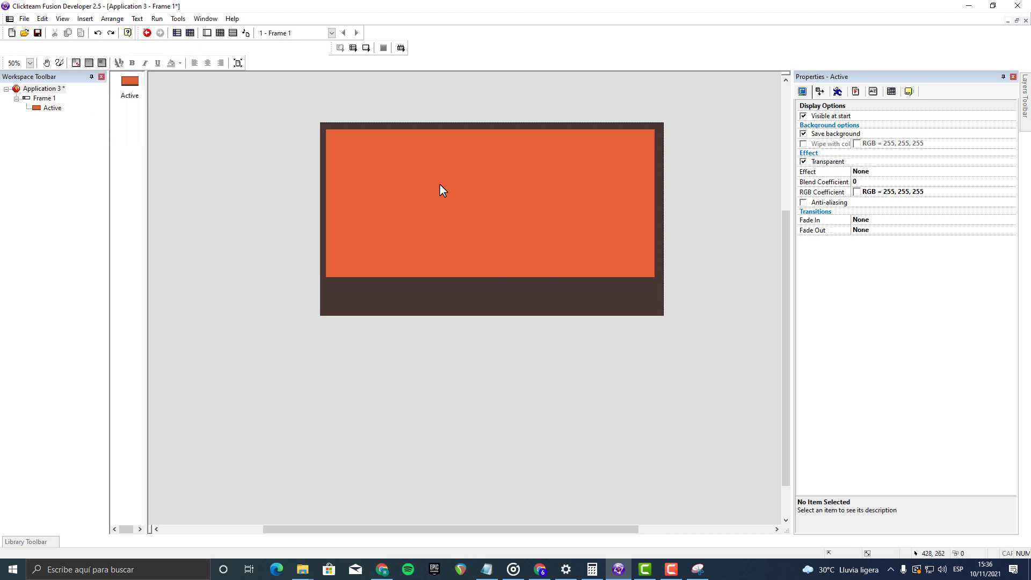
# Step: Insert a second Active object over the background and open its image for editing
pyautogui.doubleClick(404, 217)
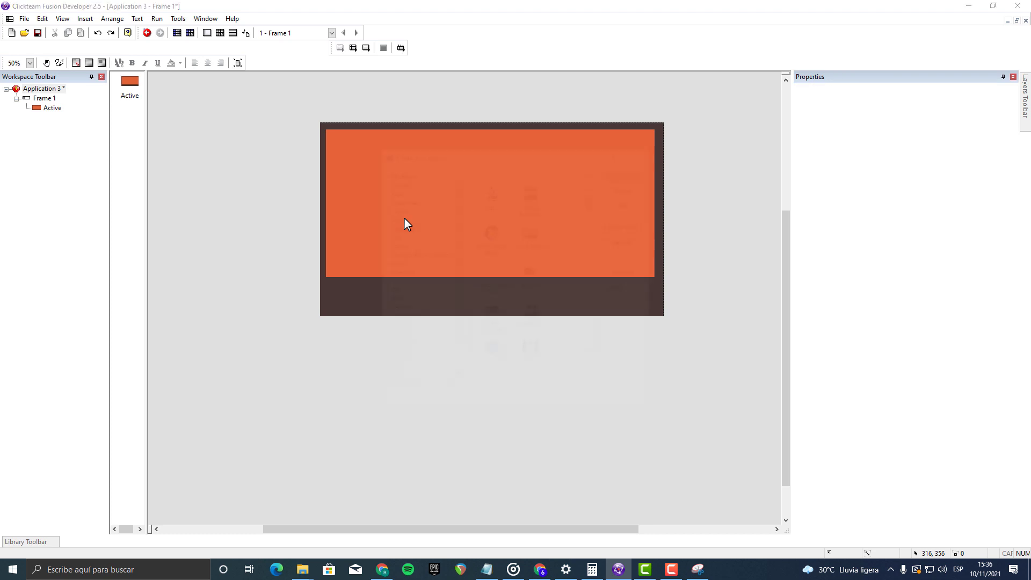
pyautogui.doubleClick(494, 199)
pyautogui.click(416, 225)
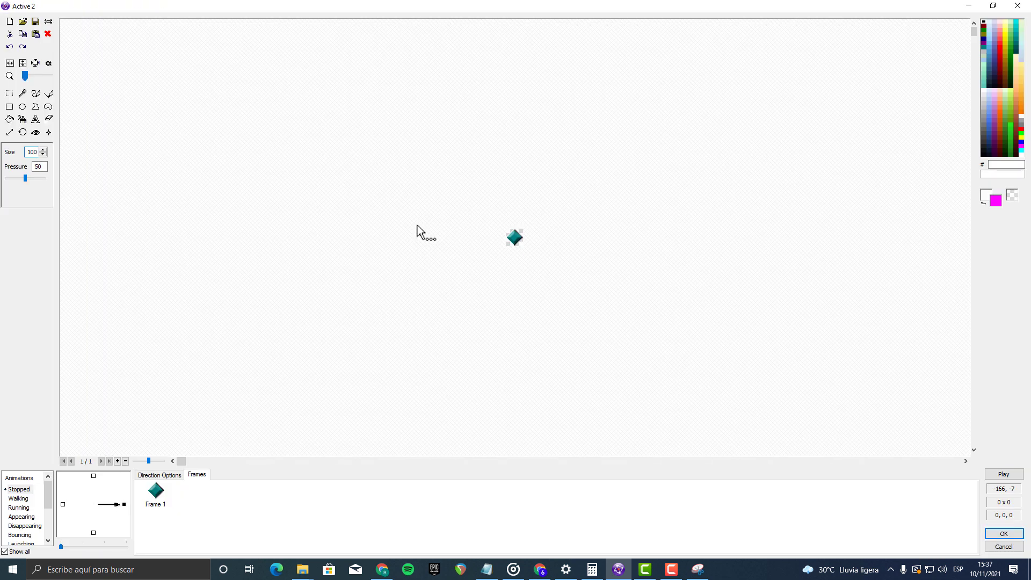
# Step: Clear the second Active object's default image and import adelante buena from the Imagenes folder in its place
pyautogui.click(10, 23)
pyautogui.click(23, 21)
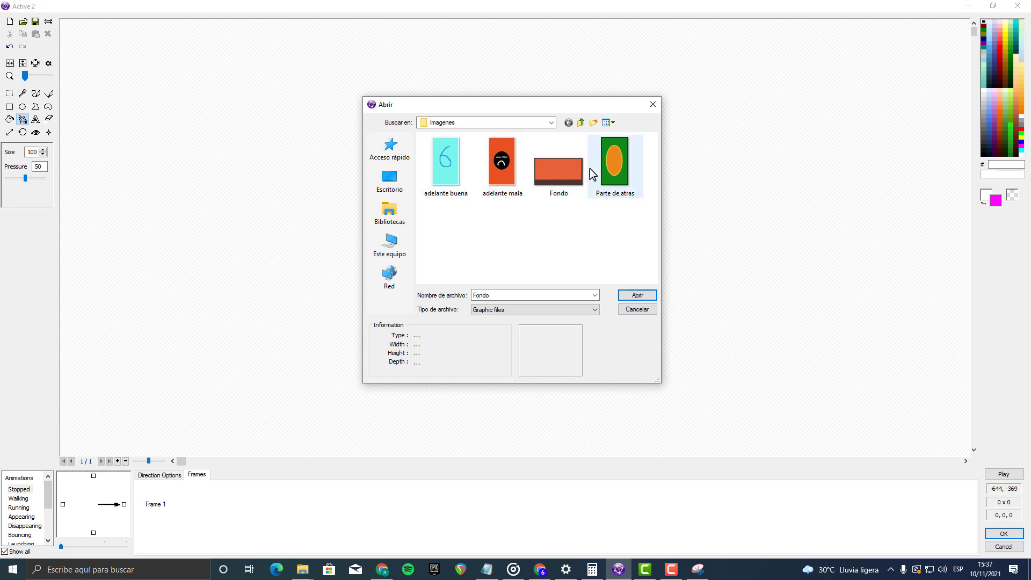
pyautogui.doubleClick(452, 179)
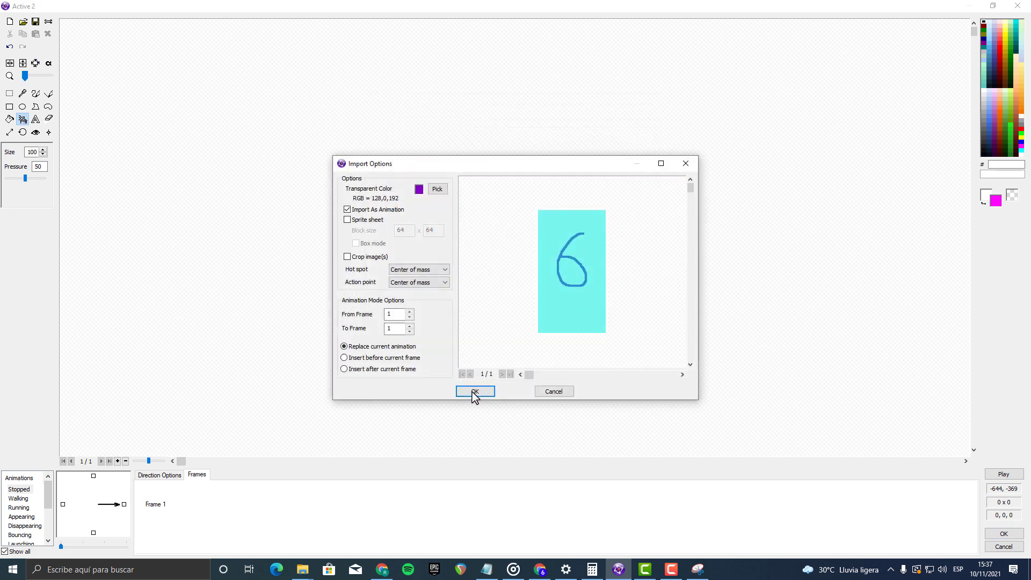
pyautogui.click(475, 395)
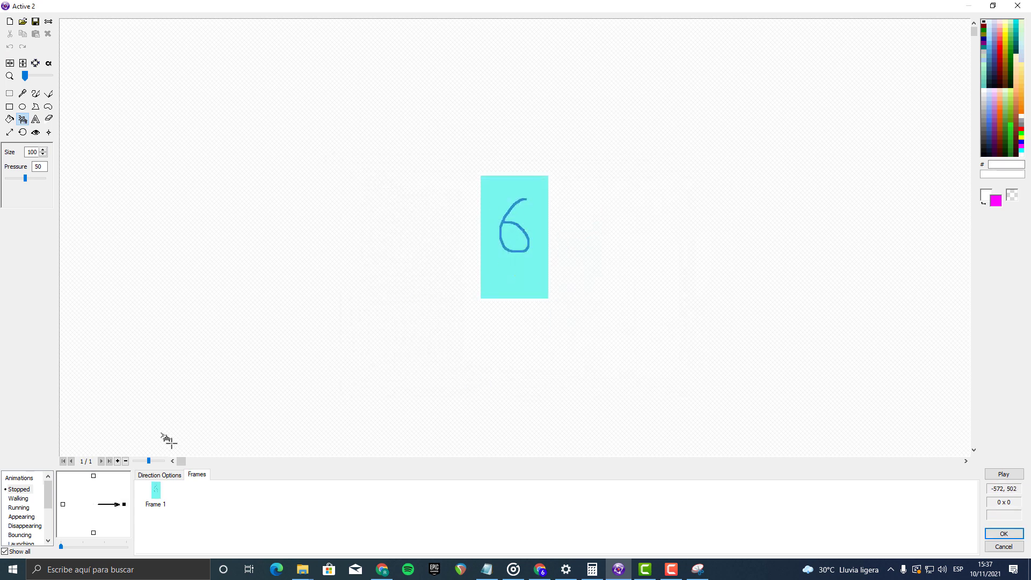
# Step: Add a new animation named volteada to the card object
pyautogui.rightClick(36, 499)
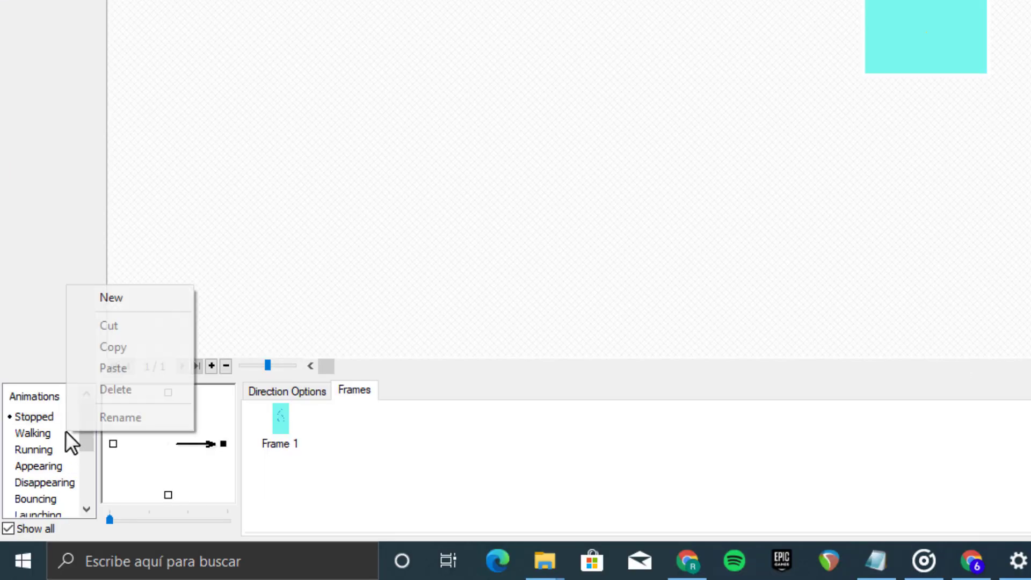
pyautogui.click(92, 432)
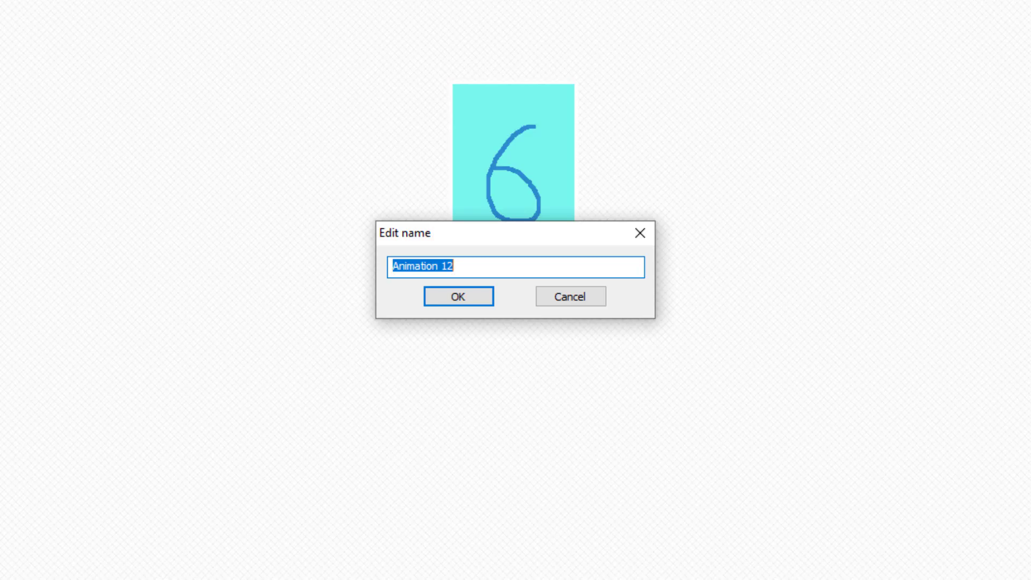
pyautogui.write('v')
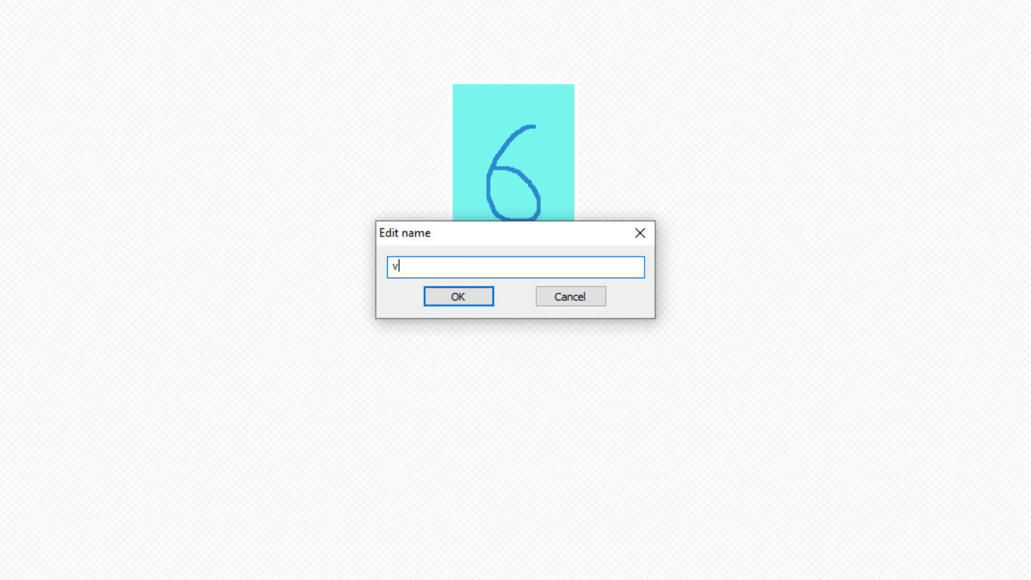
pyautogui.write('ol')
pyautogui.write('teada')
pyautogui.press('Return')
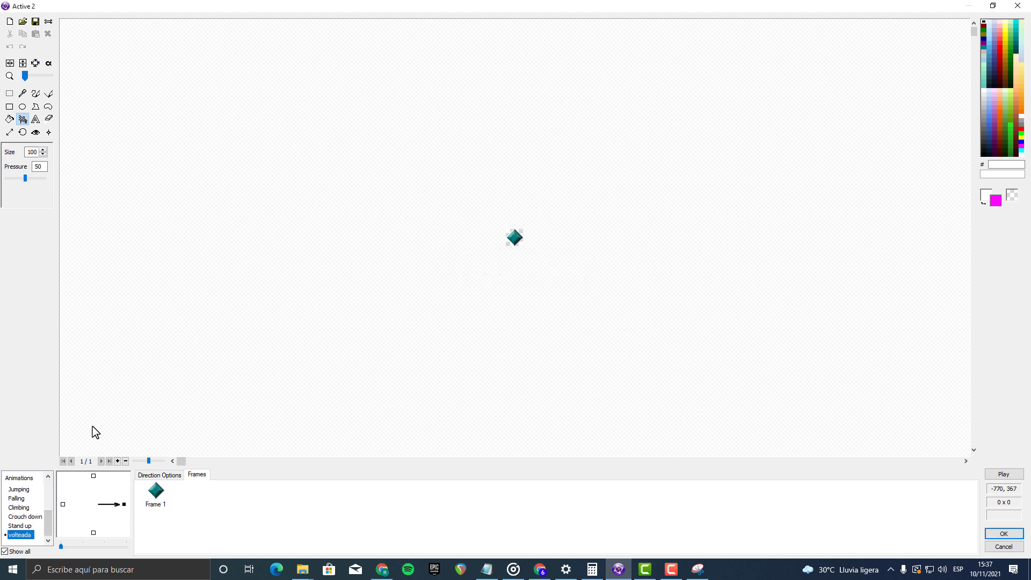
# Step: Clear the default image of the volteada animation and import Parte de atras in its place
pyautogui.click(9, 21)
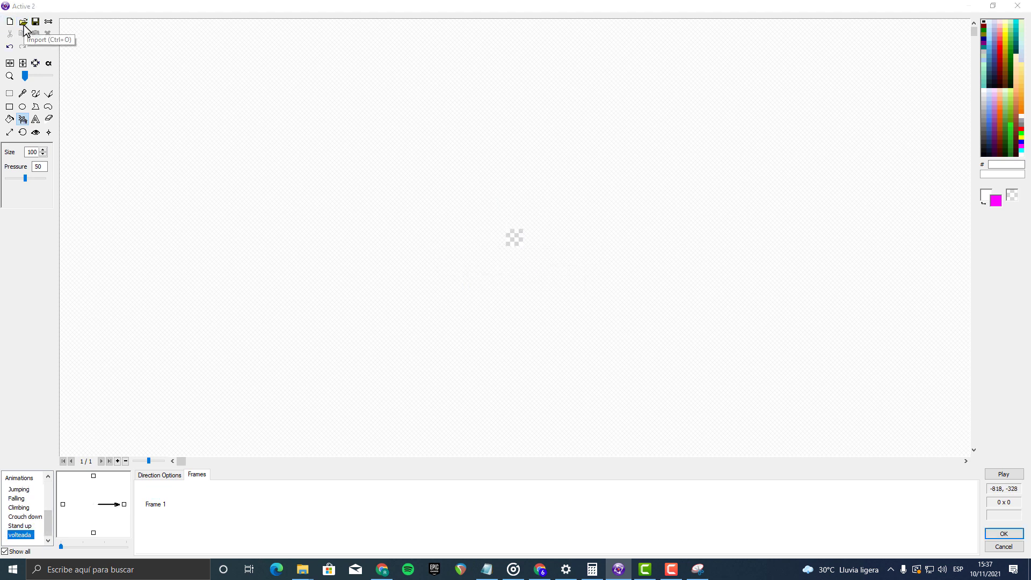
pyautogui.click(24, 22)
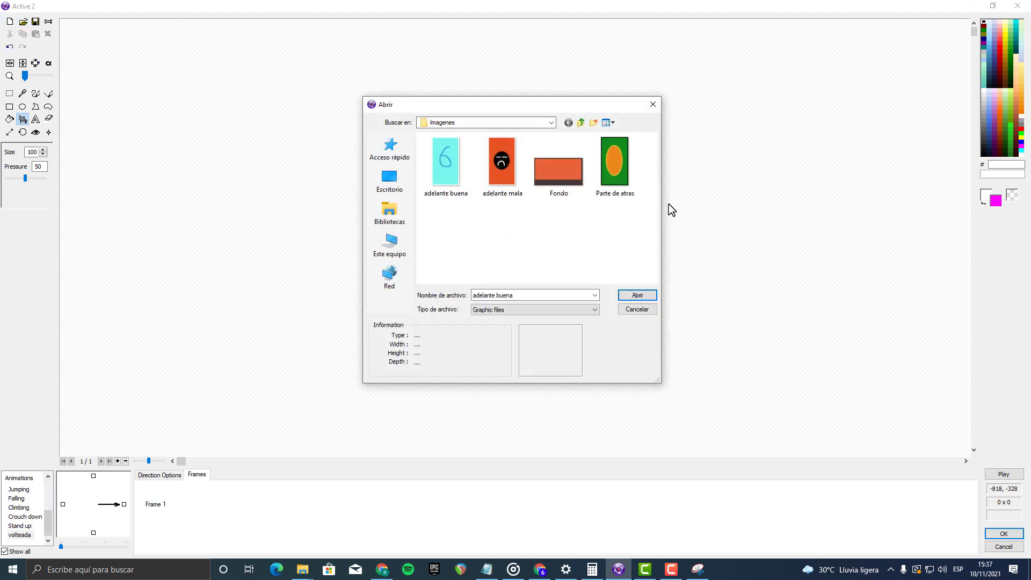
pyautogui.doubleClick(618, 180)
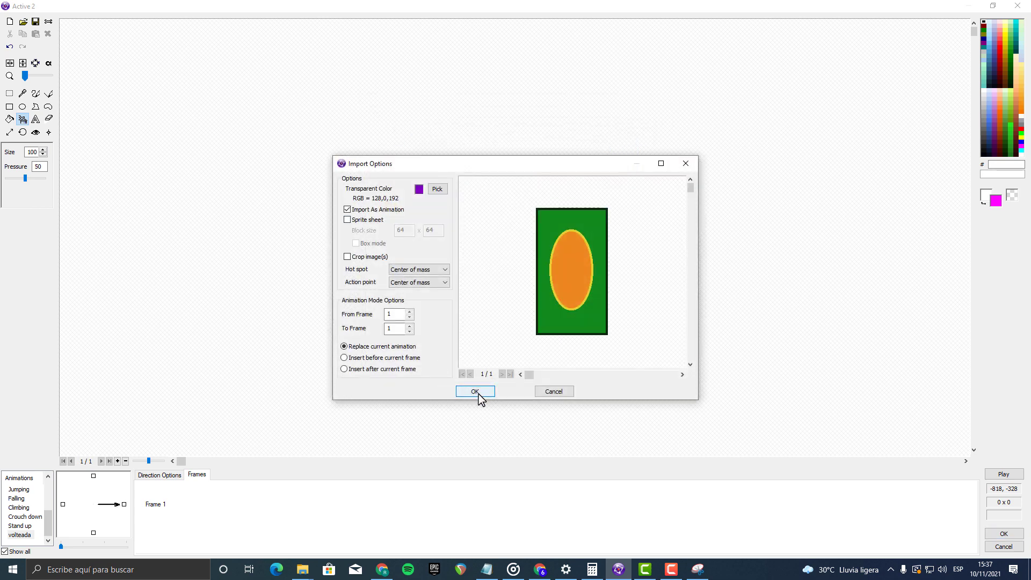
pyautogui.click(475, 392)
# Step: Set the volteada animation to loop and check it in the animation list
pyautogui.click(172, 476)
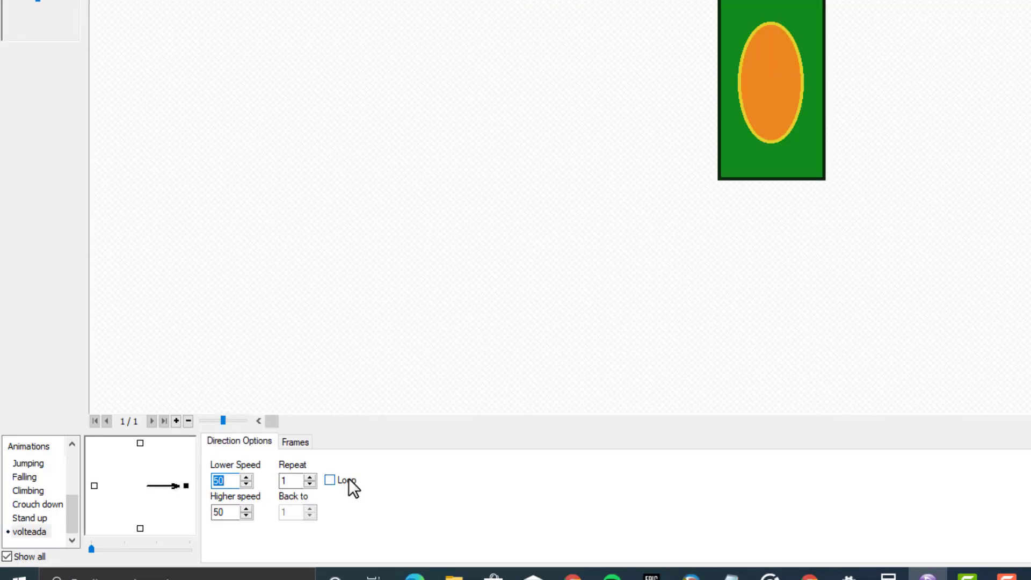
pyautogui.click(336, 478)
pyautogui.scroll(3, 38, 471)
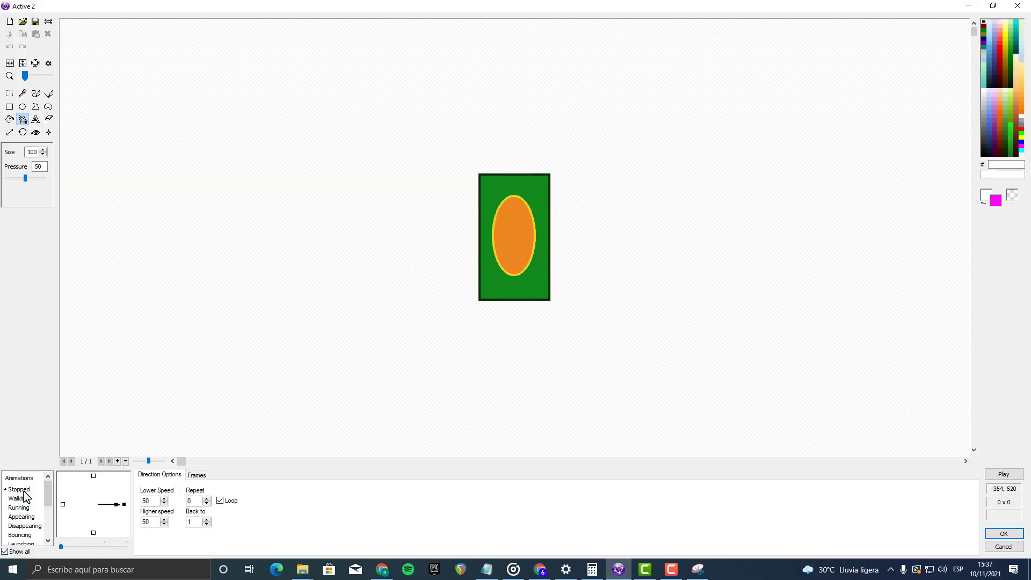
pyautogui.scroll(-5, 24, 496)
pyautogui.click(19, 535)
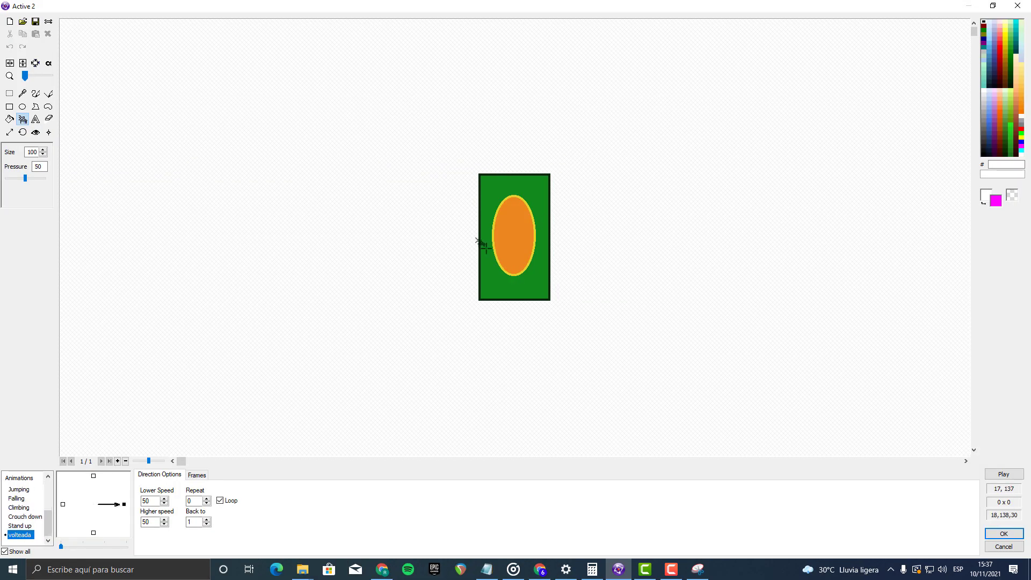
# Step: Cut the frame with the number 6 card face out of the Stopped animation
pyautogui.scroll(5, 37, 505)
pyautogui.click(22, 510)
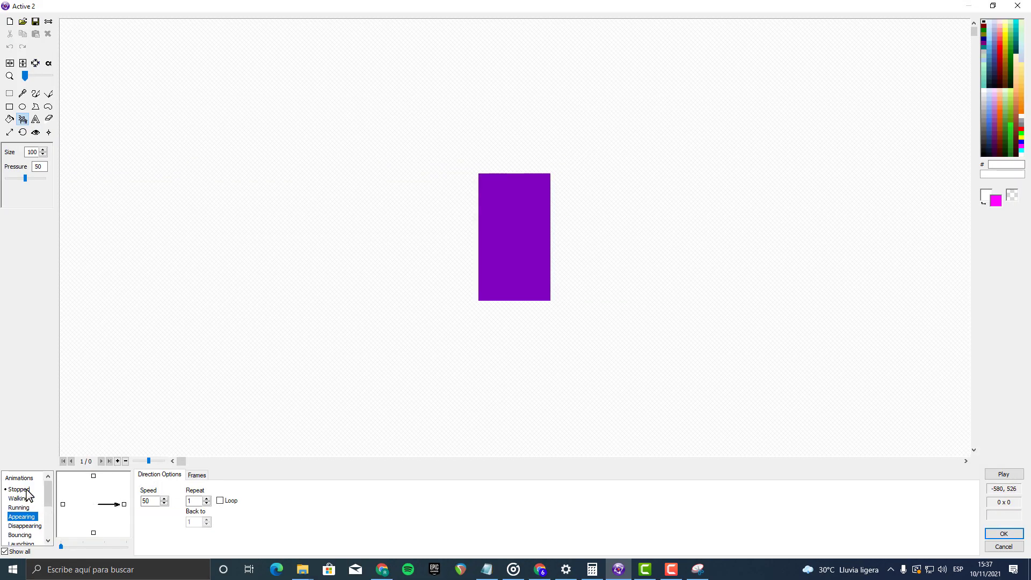
pyautogui.click(19, 489)
pyautogui.click(195, 475)
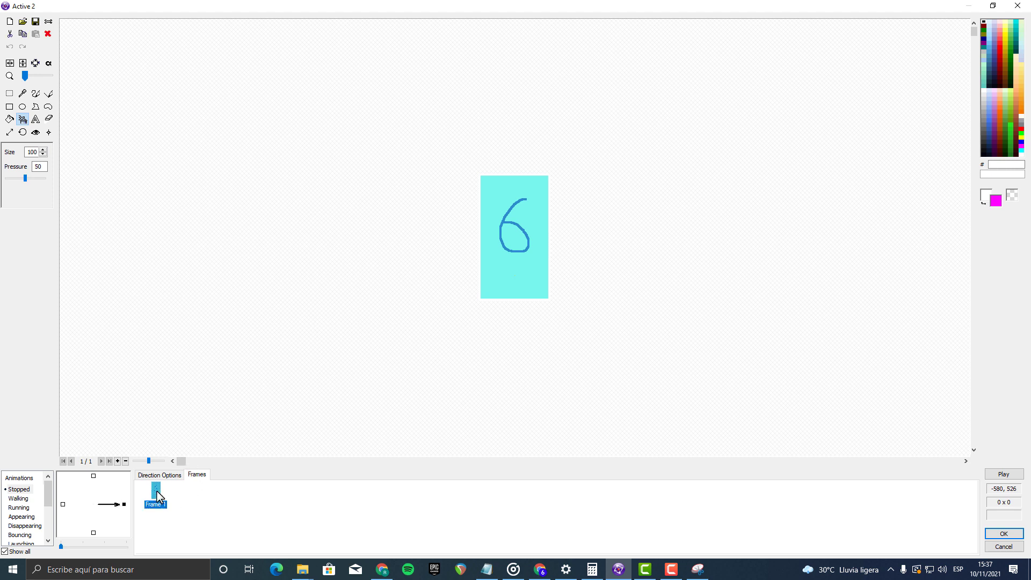
pyautogui.press('Delete')
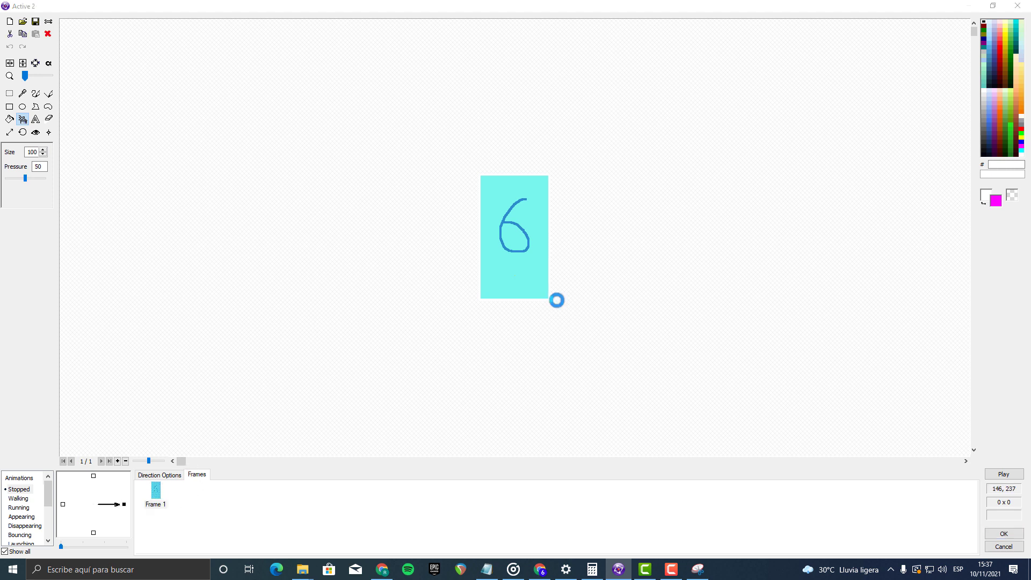
pyautogui.click(537, 307)
# Step: Paste the cut card-face frame into the volteada animation
pyautogui.scroll(-3, 10, 526)
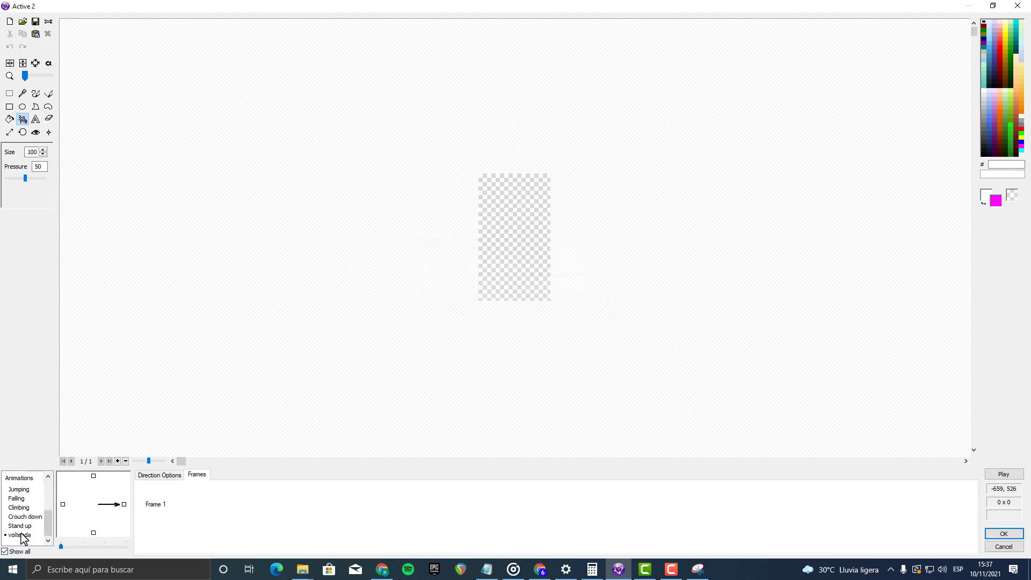
pyautogui.click(20, 535)
pyautogui.click(161, 504)
pyautogui.hotkey('ctrl', 'v')
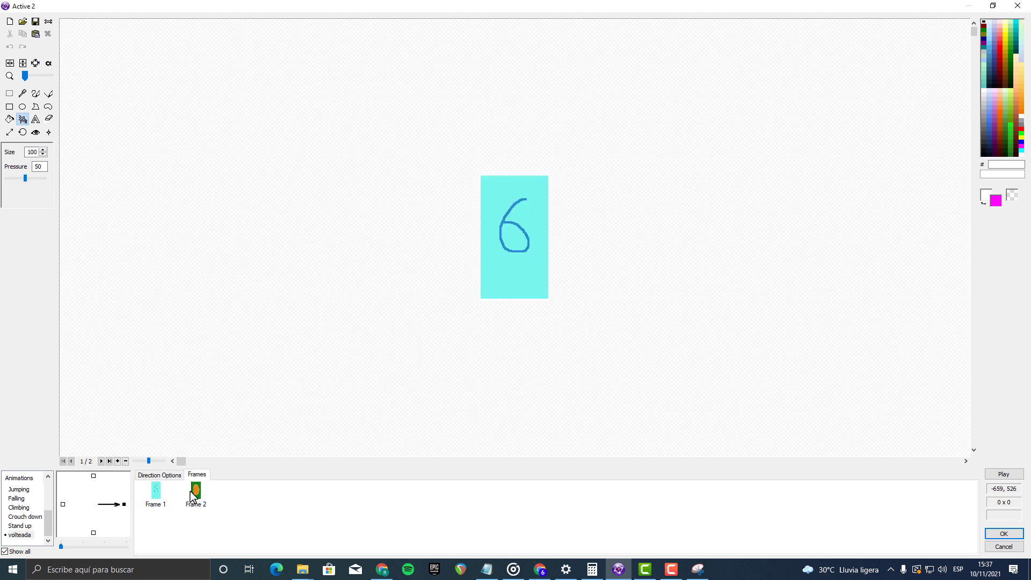
# Step: Move the green card-back frame from the volteada animation into the Stopped animation by cutting and pasting it
pyautogui.click(198, 502)
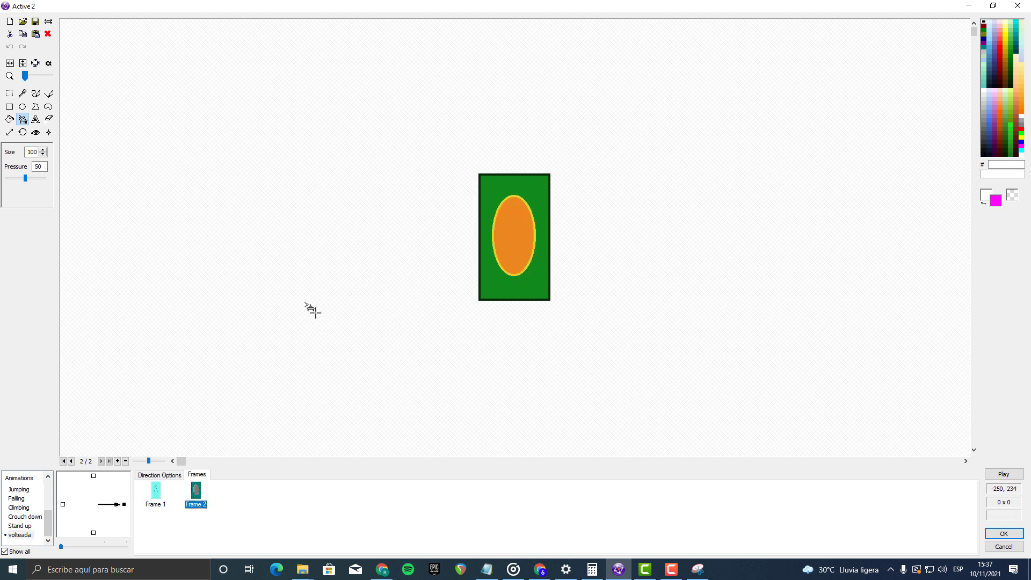
pyautogui.press('Delete')
pyautogui.click(532, 306)
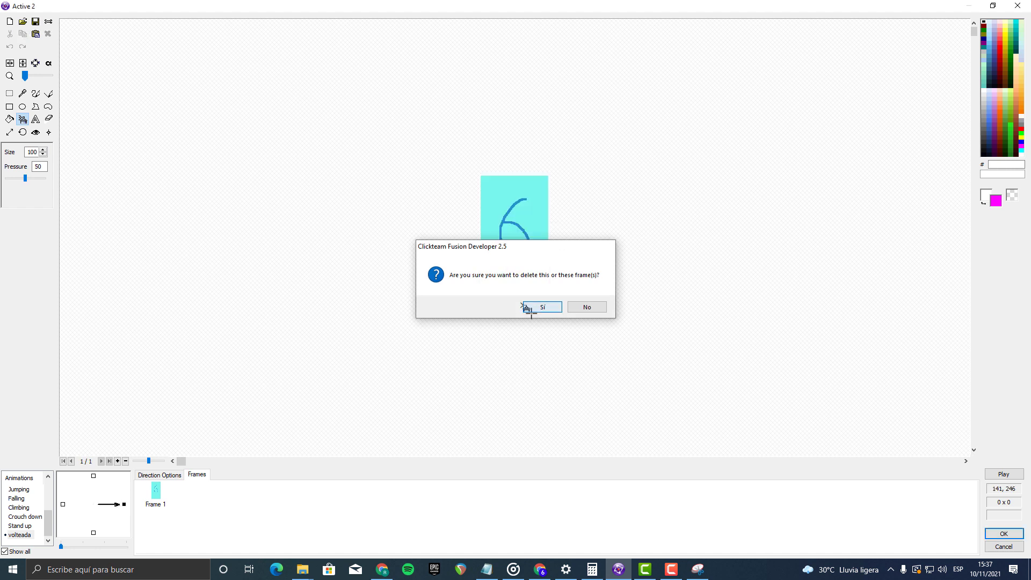
pyautogui.click(26, 495)
pyautogui.click(162, 500)
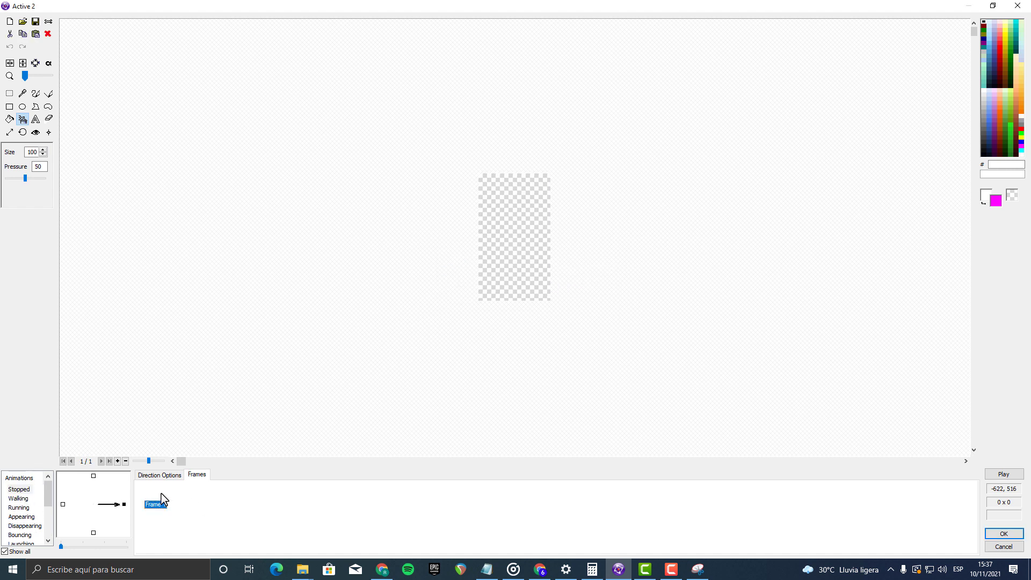
pyautogui.hotkey('ctrl', 'v')
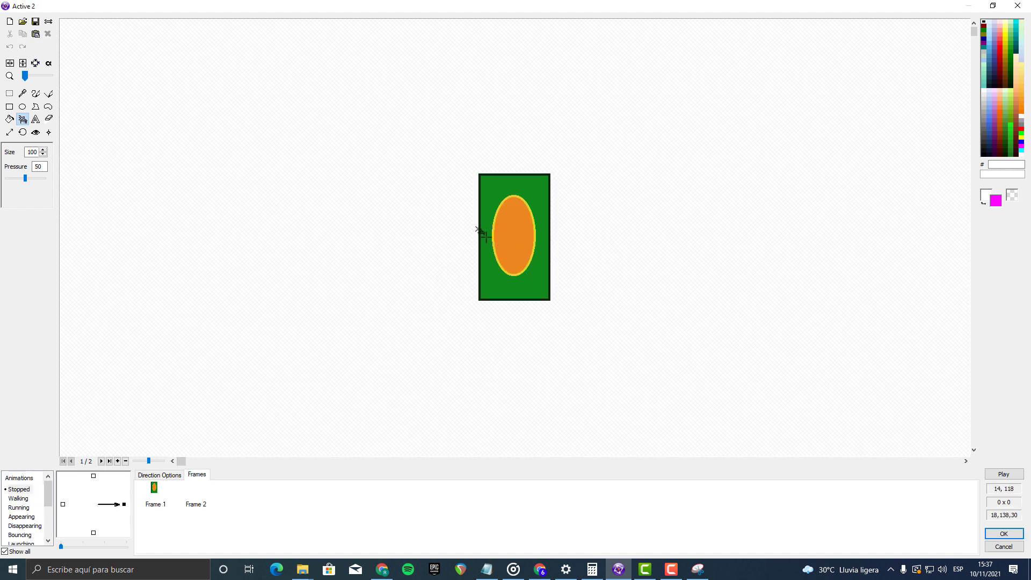
# Step: Check the volteada frame and delete the empty second frame from the Stopped animation
pyautogui.scroll(-3, 34, 505)
pyautogui.click(20, 535)
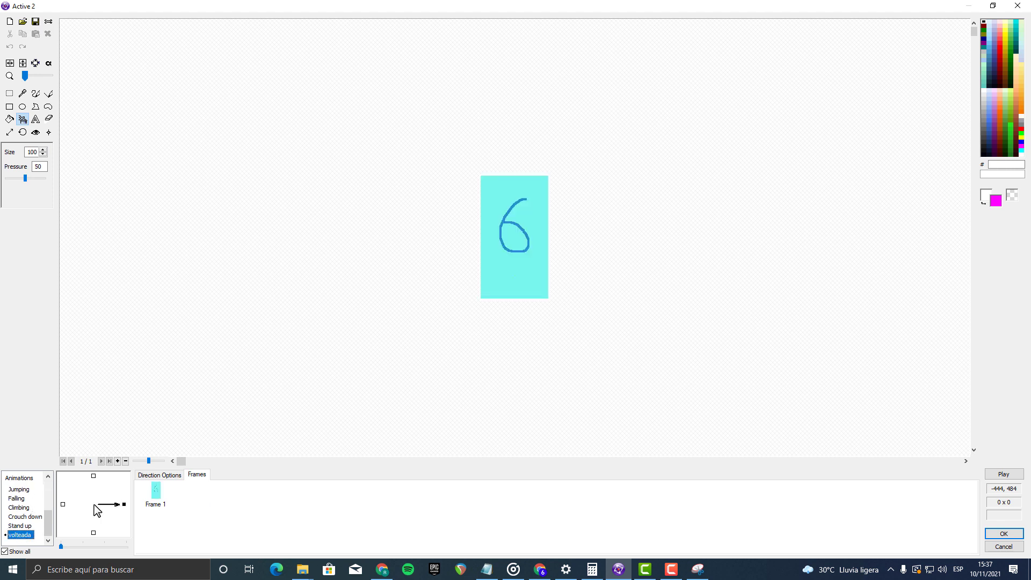
pyautogui.scroll(3, 22, 510)
pyautogui.click(18, 490)
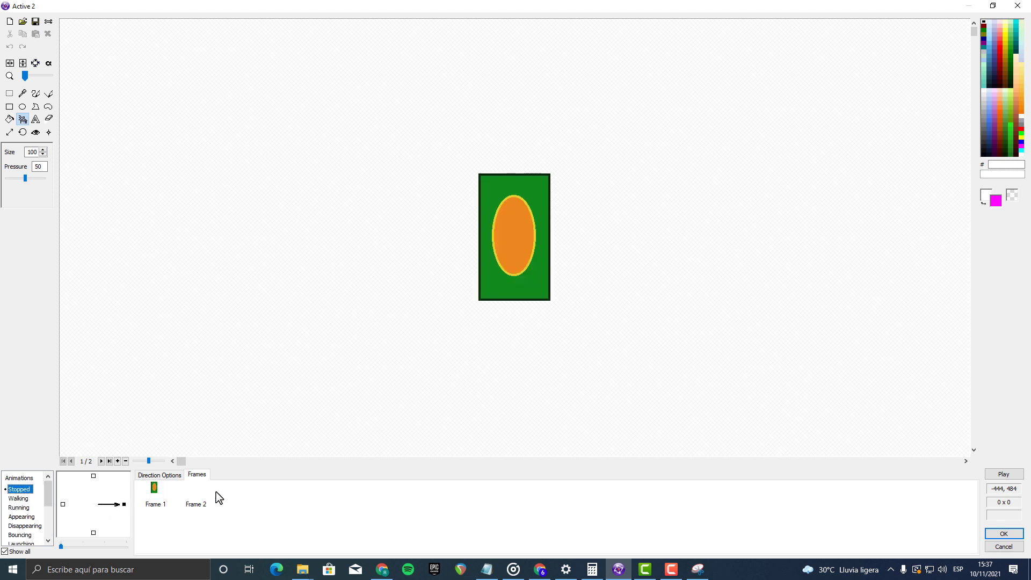
pyautogui.doubleClick(200, 503)
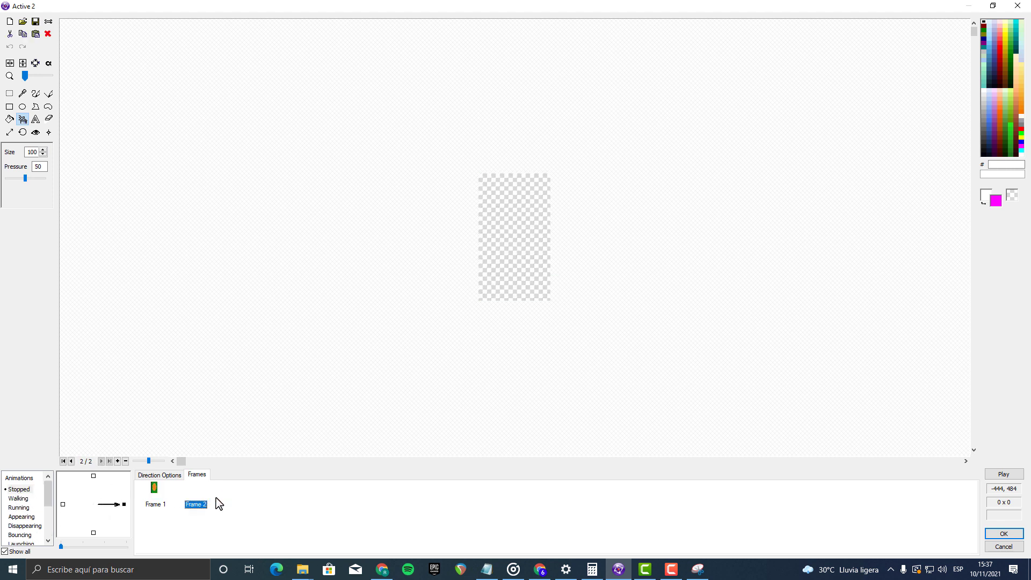
pyautogui.press('Delete')
# Step: Set the Stopped animation to loop and accept the card's image edits
pyautogui.click(159, 474)
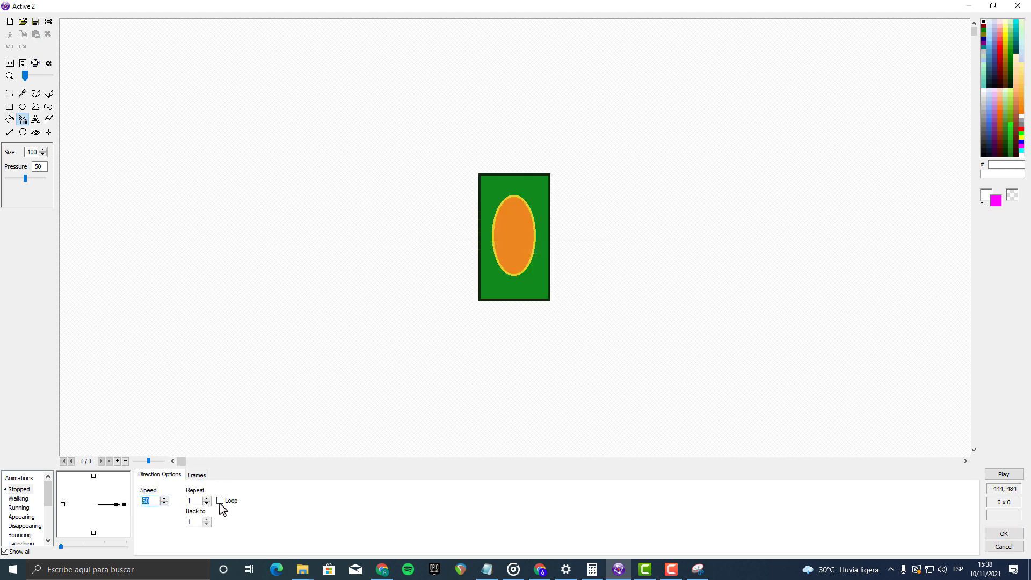
pyautogui.click(229, 503)
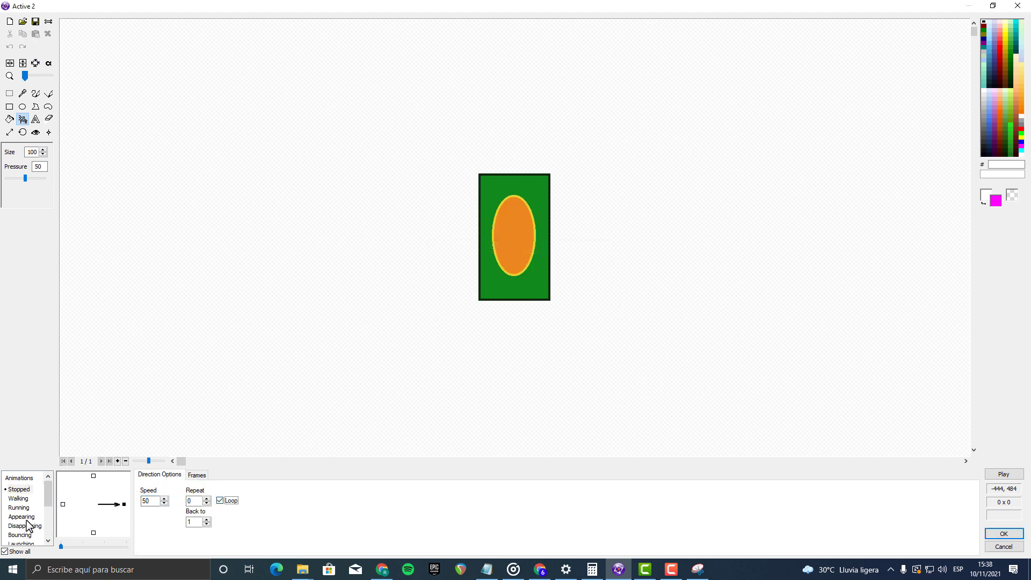
pyautogui.scroll(-2, 19, 502)
pyautogui.click(1000, 536)
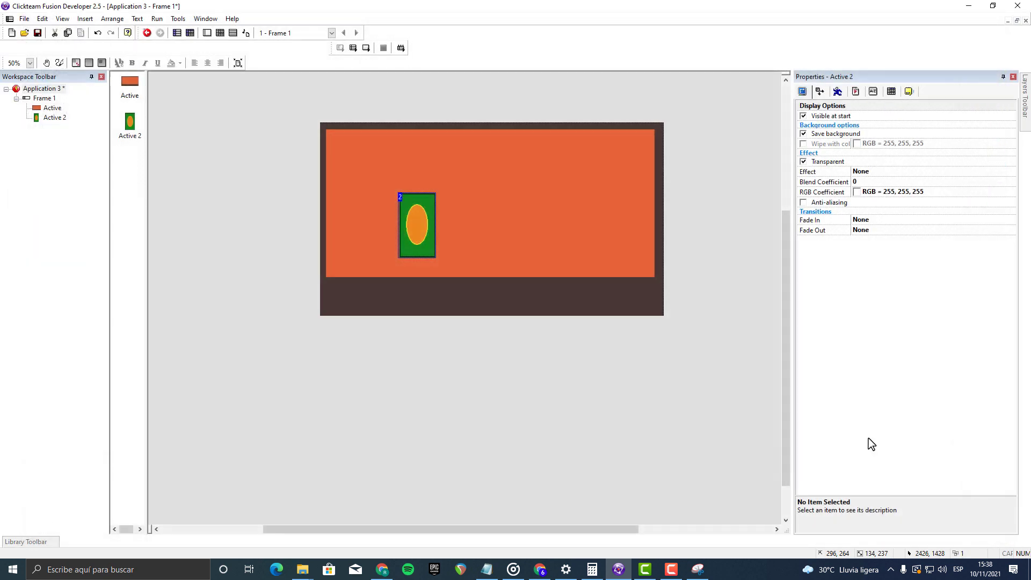
# Step: Move the card near the left end of the orange background and open its name for editing
pyautogui.moveTo(409, 252); pyautogui.dragTo(344, 226)
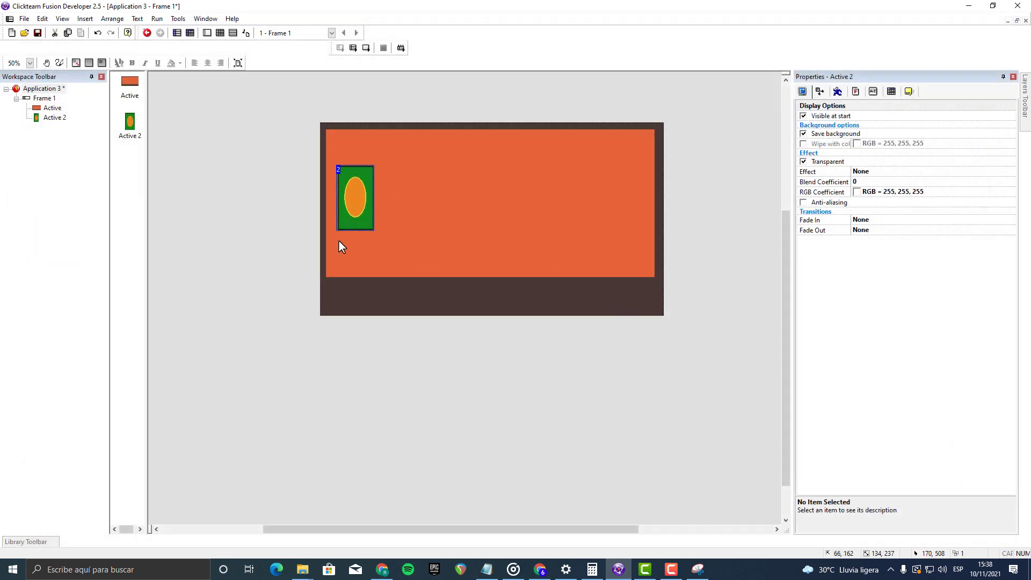
pyautogui.rightClick(358, 198)
pyautogui.click(416, 249)
pyautogui.write('pri')
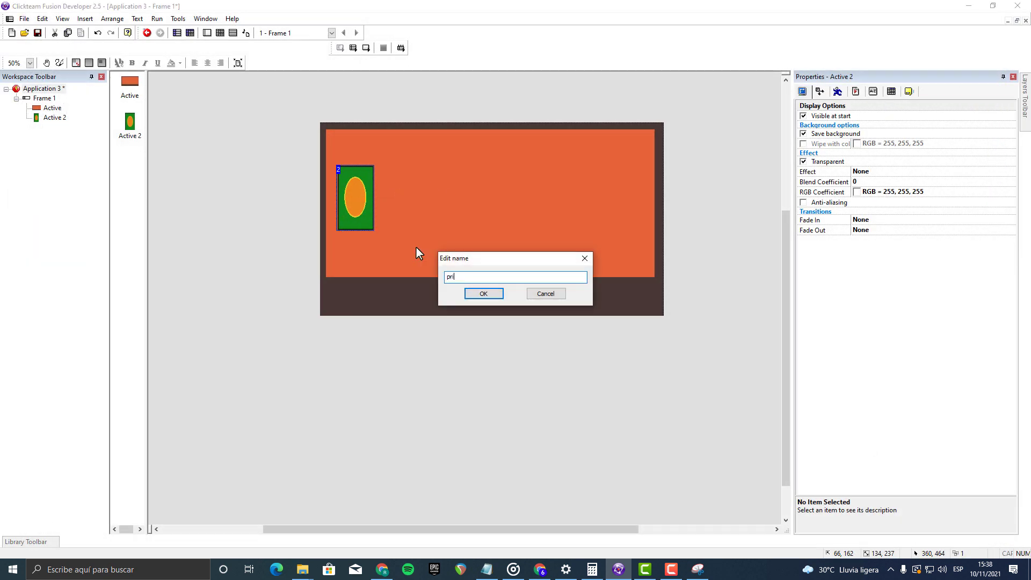
pyautogui.write('mera carta')
pyautogui.press('BackSpace')
pyautogui.press('BackSpace')
pyautogui.press('BackSpace')
pyautogui.press('BackSpace')
pyautogui.press('BackSpace')
pyautogui.press('BackSpace')
pyautogui.press('BackSpace')
pyautogui.press('BackSpace')
pyautogui.press('BackSpace')
pyautogui.press('BackSpace')
pyautogui.press('BackSpace')
pyautogui.press('BackSpace')
# Step: Name the card object Carta correcta and check the image of its volteada animation
pyautogui.write('Carta correcta')
pyautogui.press('Return')
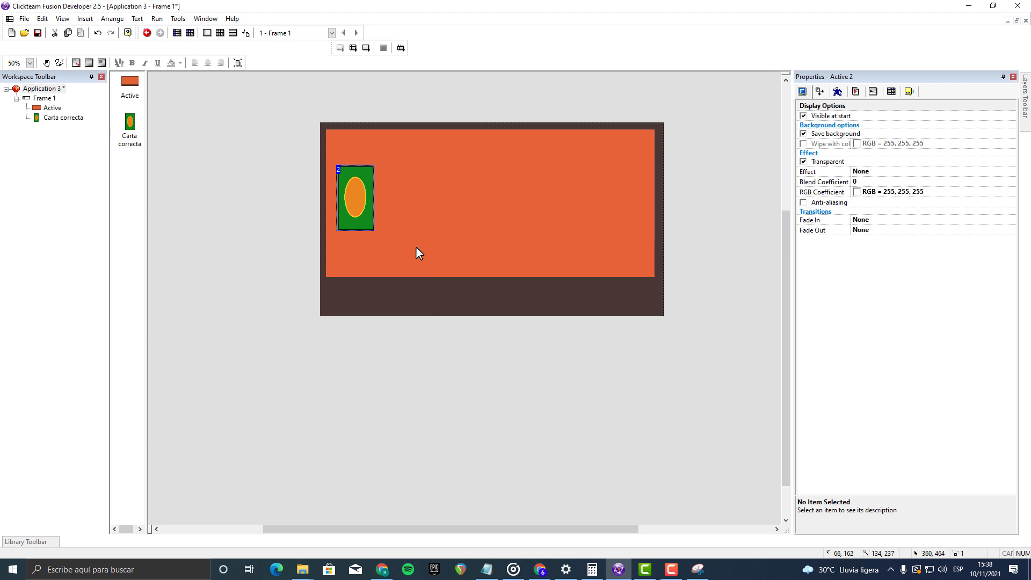
pyautogui.doubleClick(344, 192)
pyautogui.scroll(-3, 26, 516)
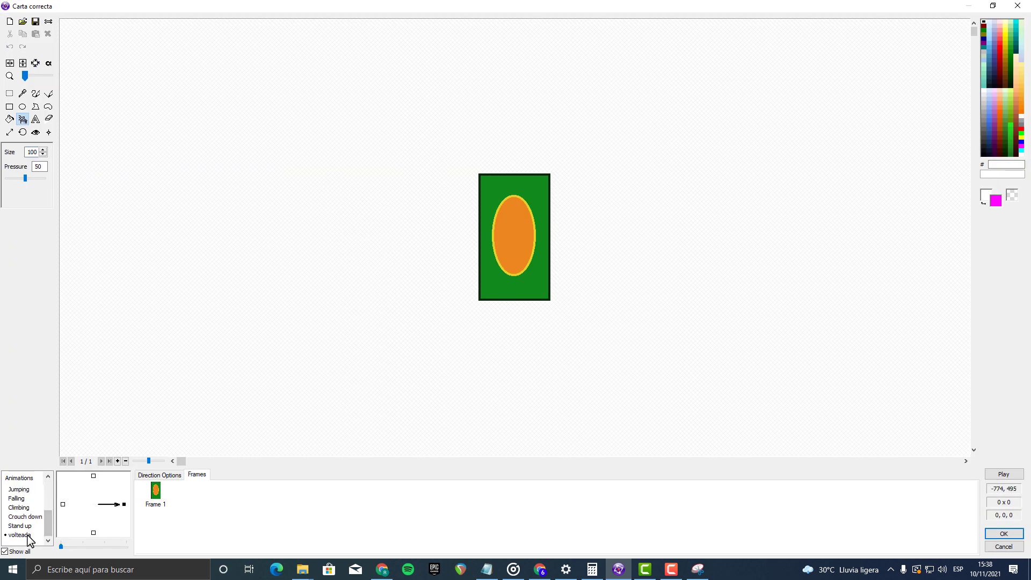
pyautogui.click(20, 535)
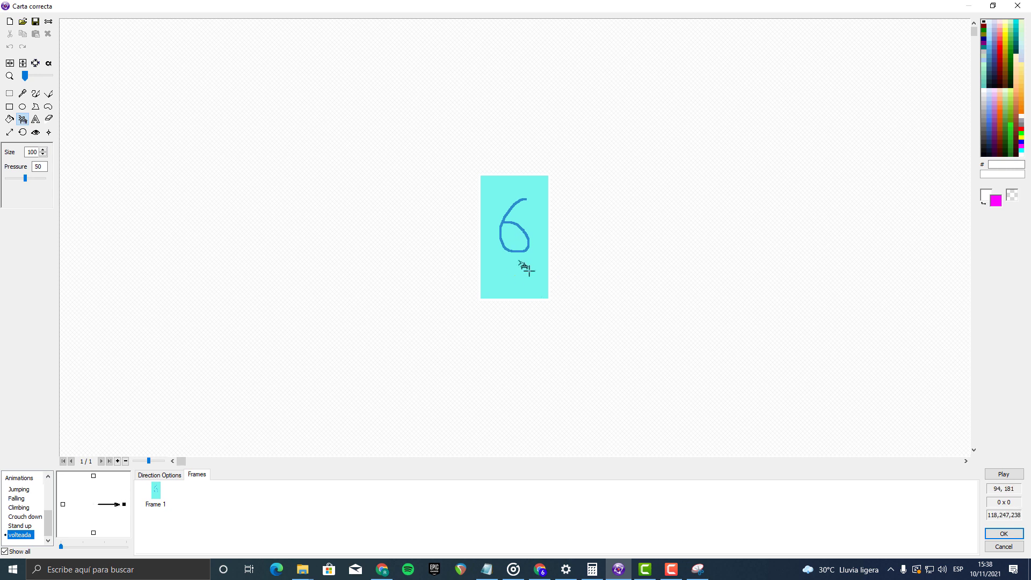
pyautogui.click(1004, 533)
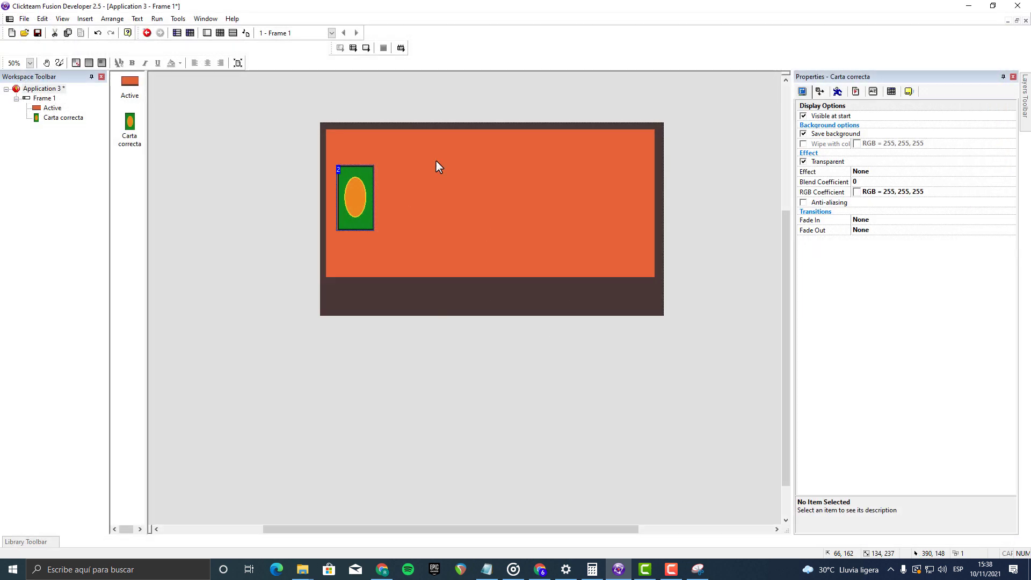
# Step: Clone Carta correcta with 2 rows and 1 column, and place the copy to the right of the original card
pyautogui.rightClick(360, 205)
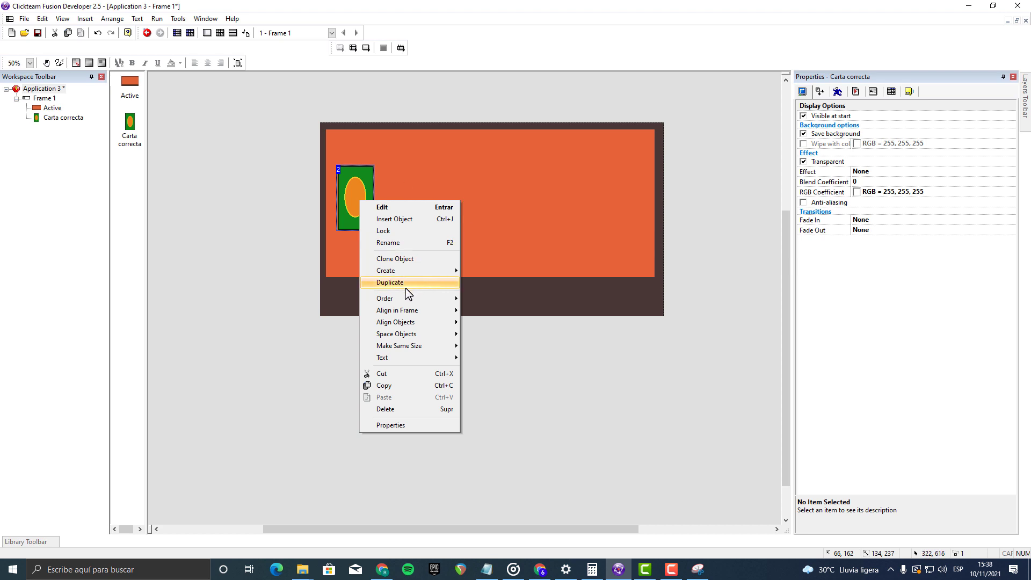
pyautogui.click(404, 259)
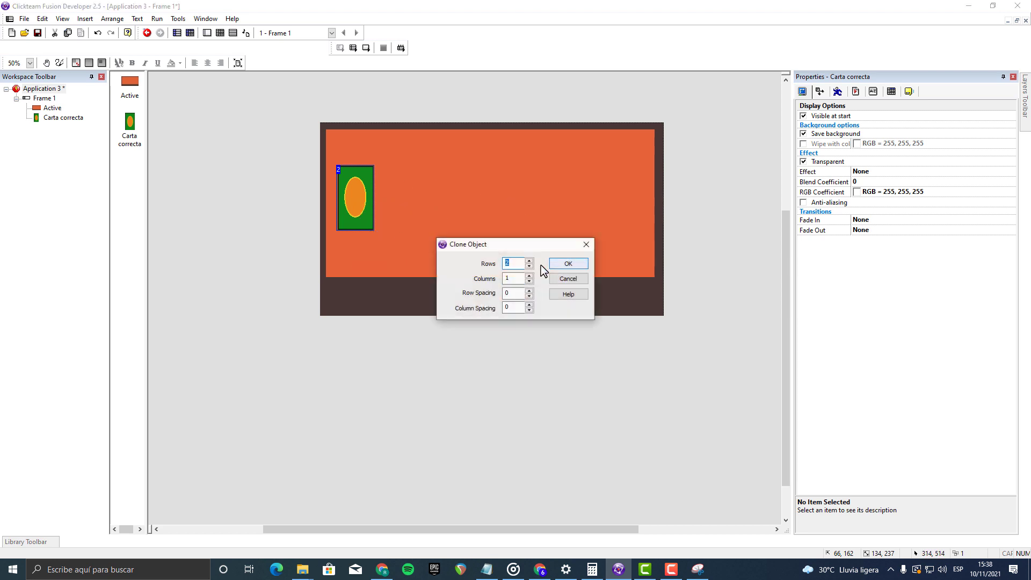
pyautogui.click(562, 267)
pyautogui.moveTo(373, 274)
pyautogui.mouseDown()
pyautogui.moveTo(381, 277)
pyautogui.moveTo(418, 205)
pyautogui.mouseUp()
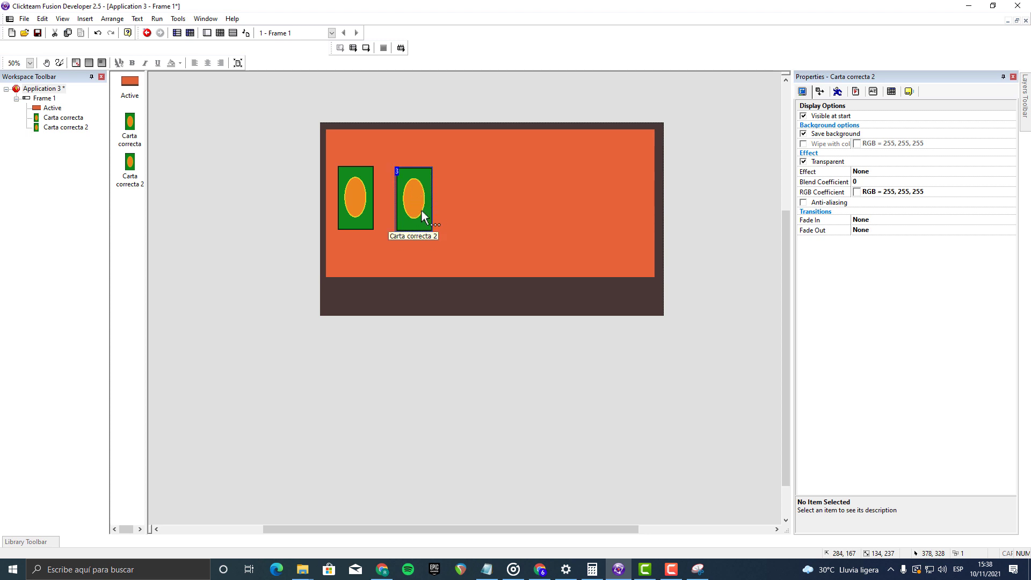
pyautogui.click(480, 222)
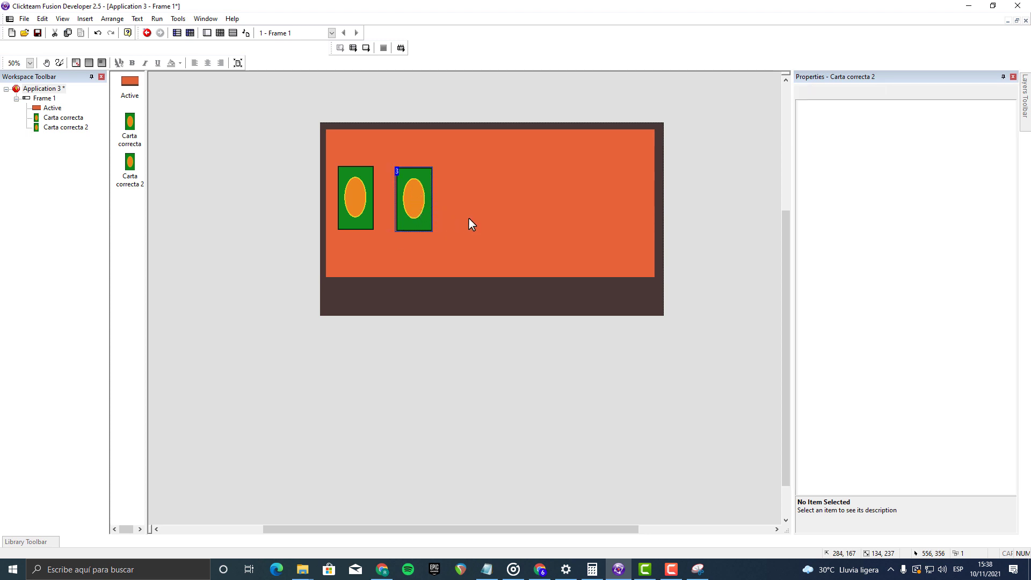
# Step: Clone Carta correcta 2 to add a third card object to the frame
pyautogui.rightClick(417, 208)
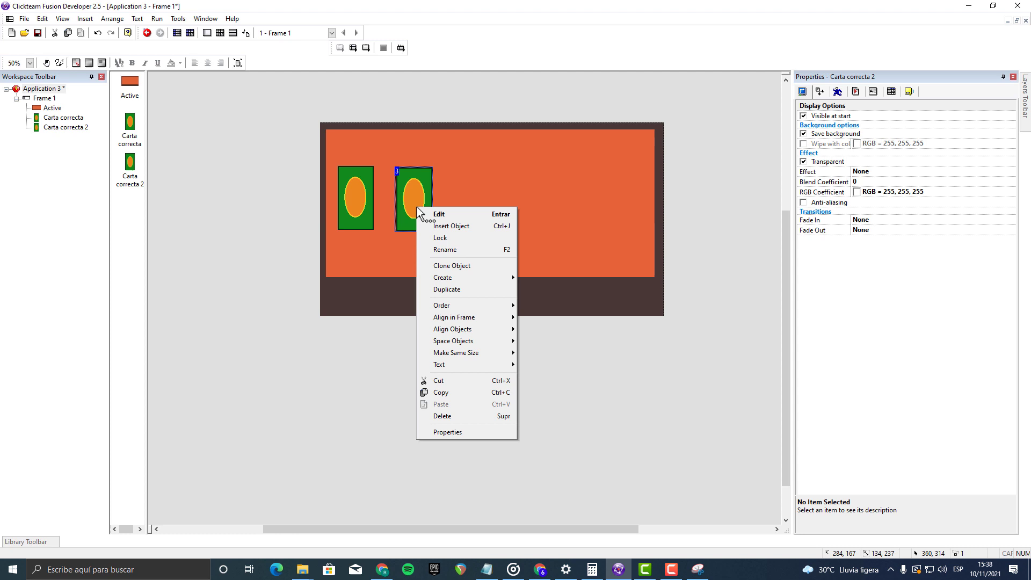
pyautogui.click(472, 266)
pyautogui.click(569, 263)
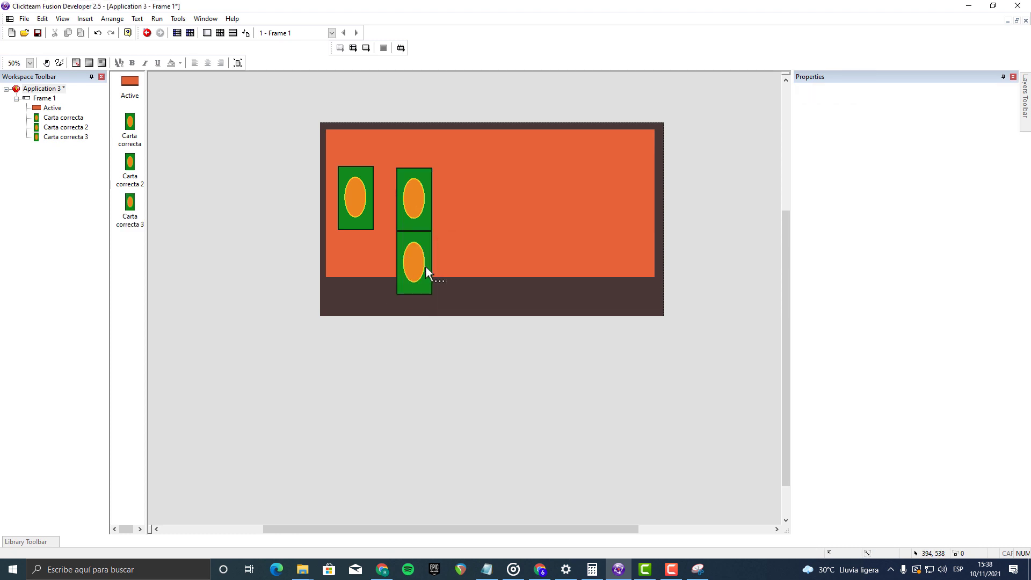
# Step: Replace the volteada animation image of Carta correcta 3 with the adelante mala picture, imported as the current animation
pyautogui.doubleClick(427, 269)
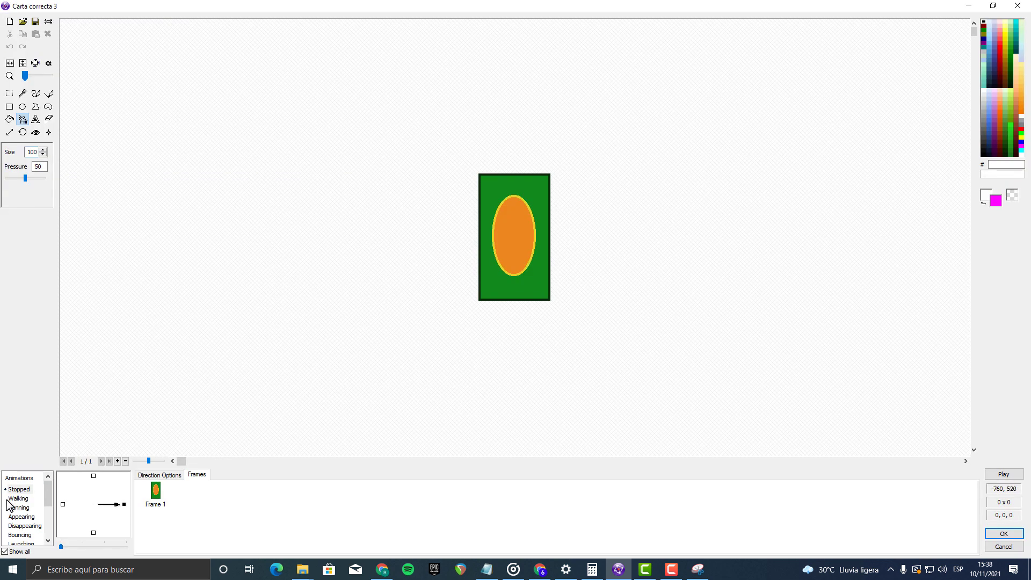
pyautogui.scroll(-3, 20, 511)
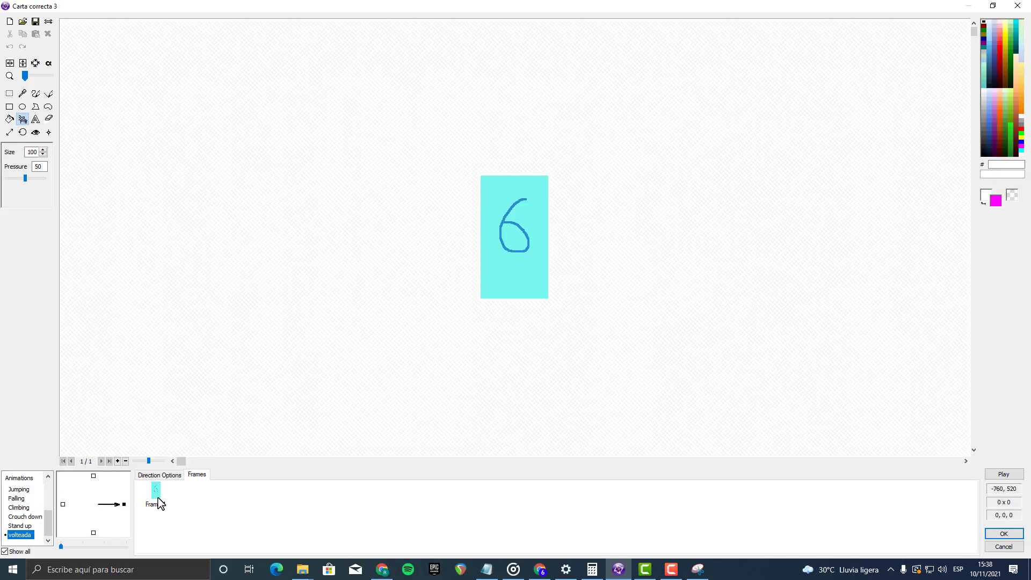
pyautogui.click(160, 495)
pyautogui.click(10, 21)
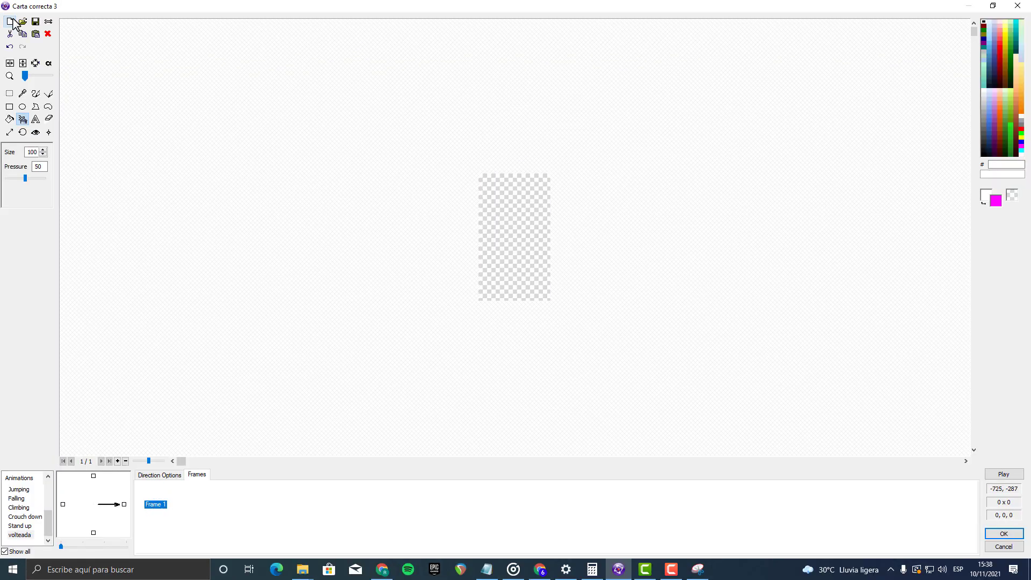
pyautogui.click(22, 21)
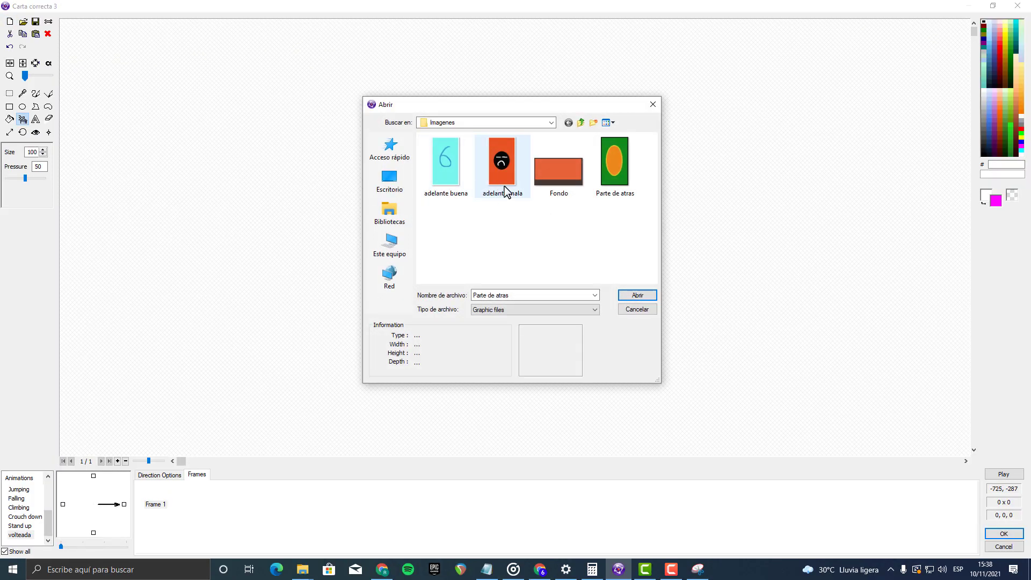
pyautogui.doubleClick(499, 177)
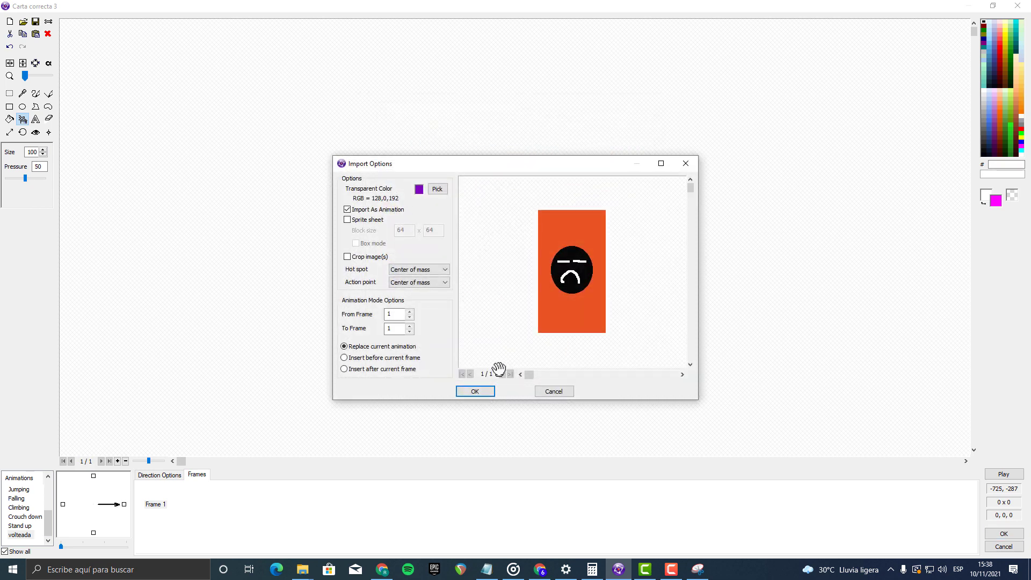
pyautogui.click(419, 189)
pyautogui.click(589, 213)
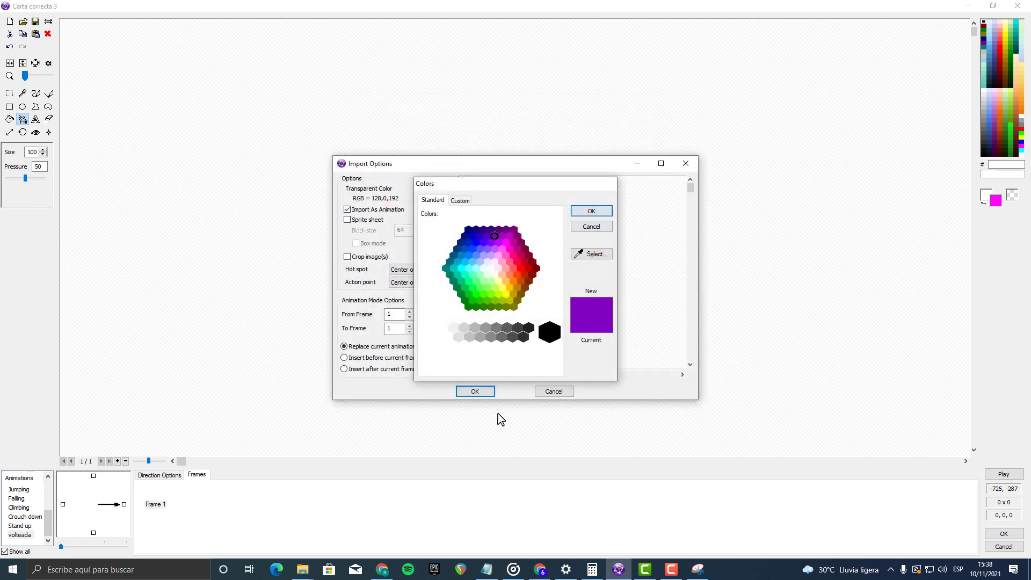
pyautogui.click(478, 391)
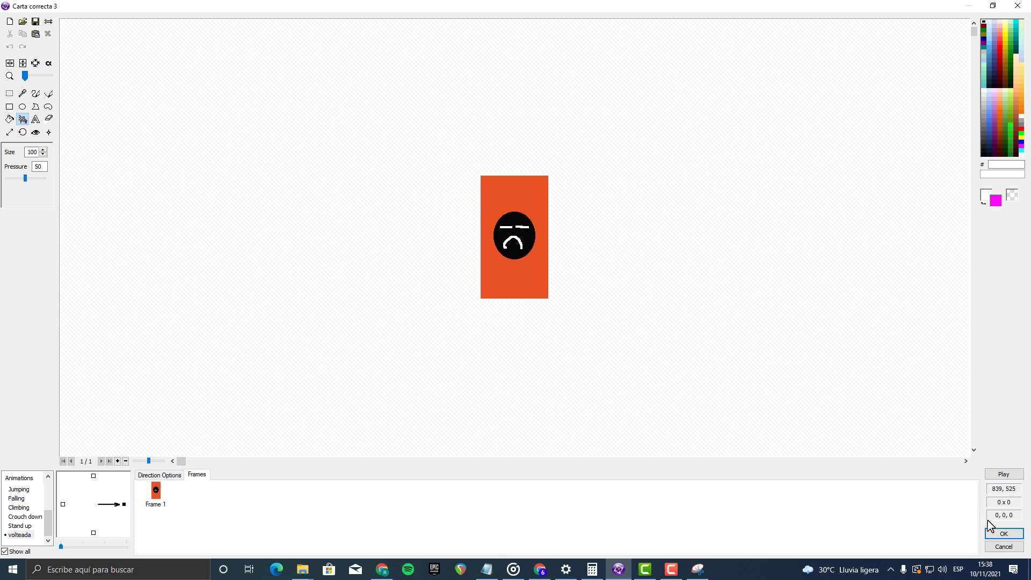
pyautogui.click(1002, 533)
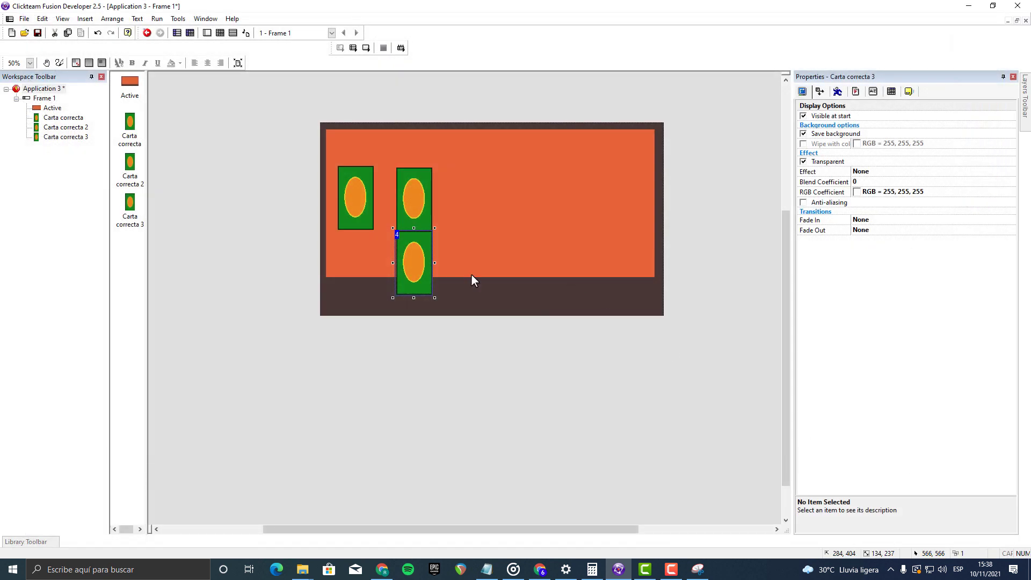
# Step: Move Carta correcta 3 up beside the other two cards and rename it Carta incorrecta
pyautogui.moveTo(480, 244); pyautogui.dragTo(491, 199)
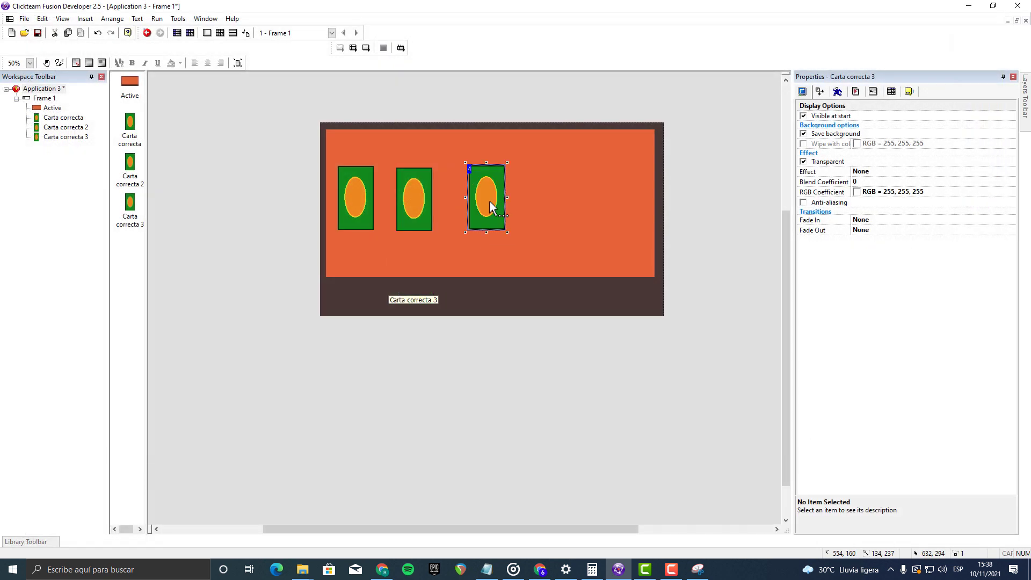
pyautogui.rightClick(485, 202)
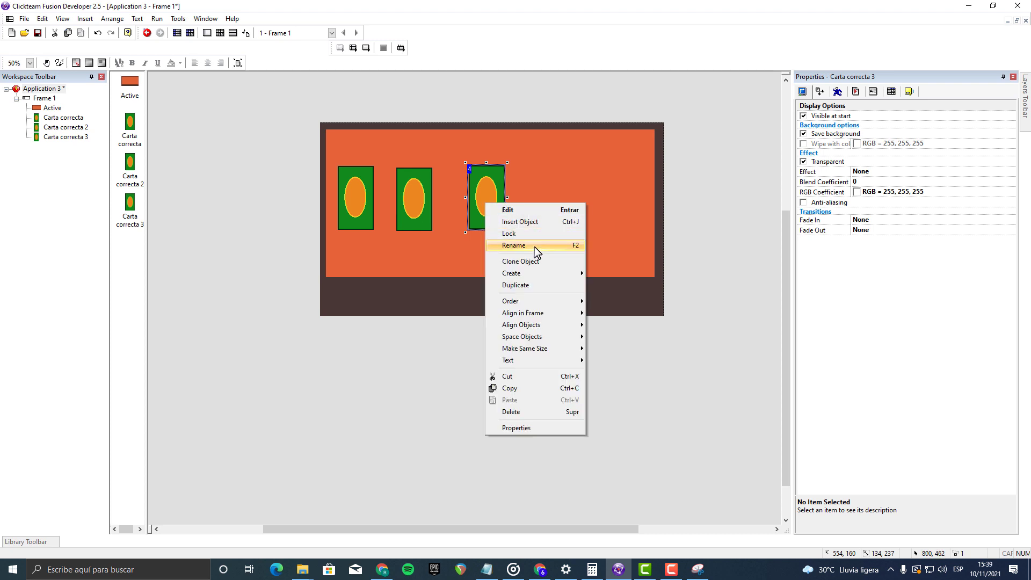
pyautogui.click(533, 245)
pyautogui.moveTo(495, 279); pyautogui.dragTo(474, 277)
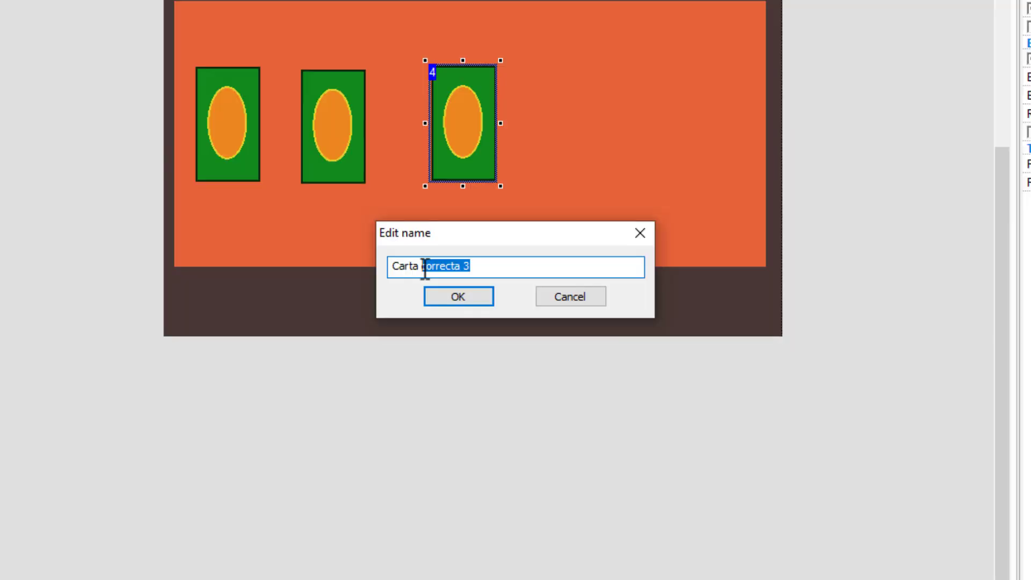
pyautogui.write('in')
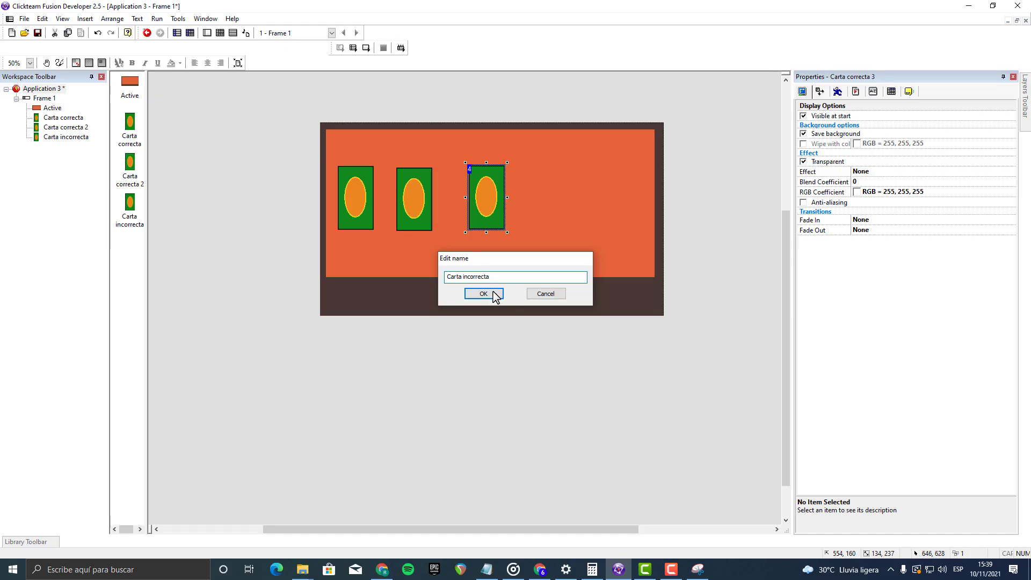
pyautogui.click(458, 296)
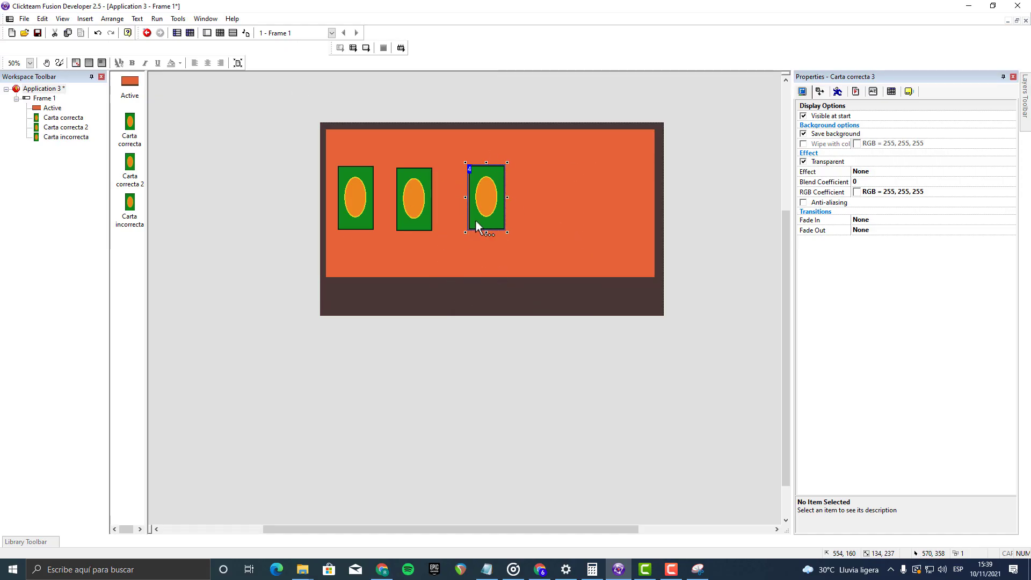
pyautogui.click(533, 305)
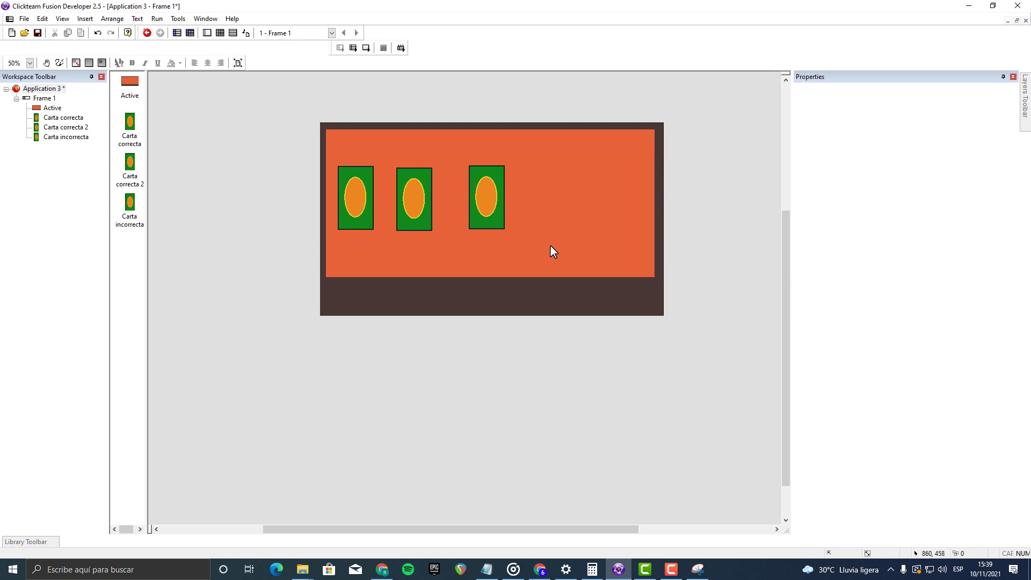
# Step: Save the application as Segundo juego in the Juego 2 folder on the desktop
pyautogui.click(24, 18)
pyautogui.moveTo(62, 18)
pyautogui.moveTo(24, 19)
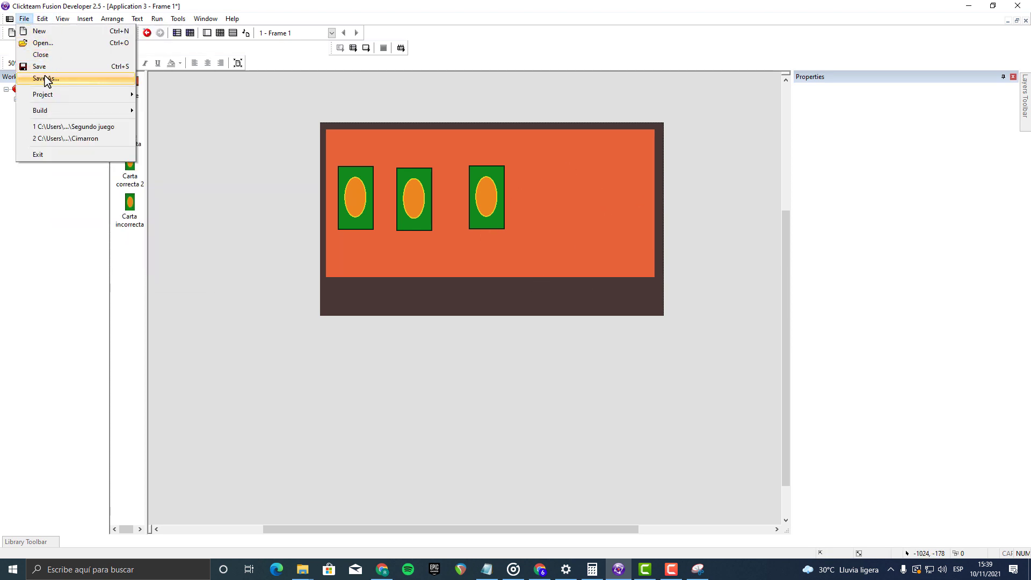
pyautogui.click(46, 77)
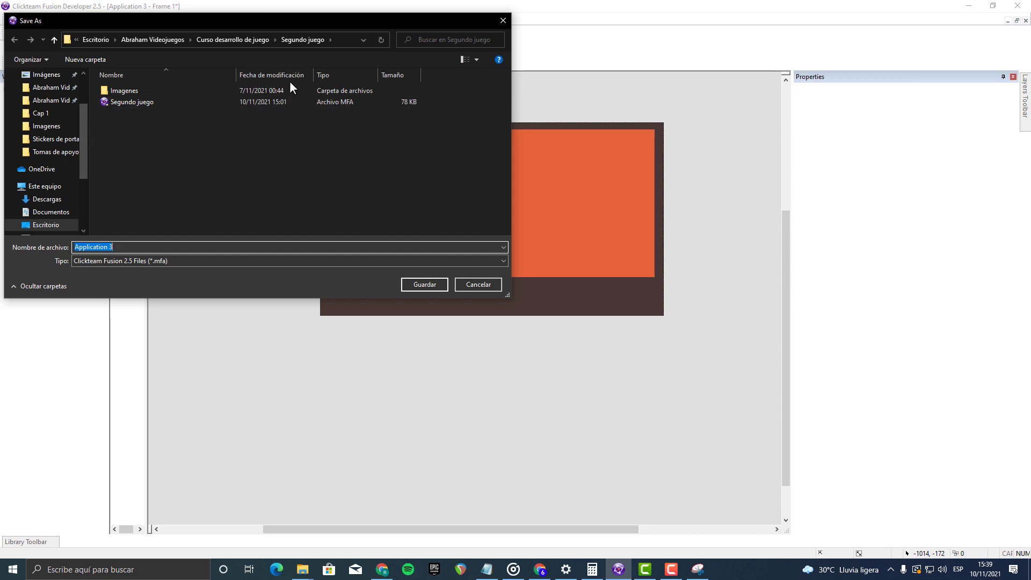
pyautogui.click(45, 224)
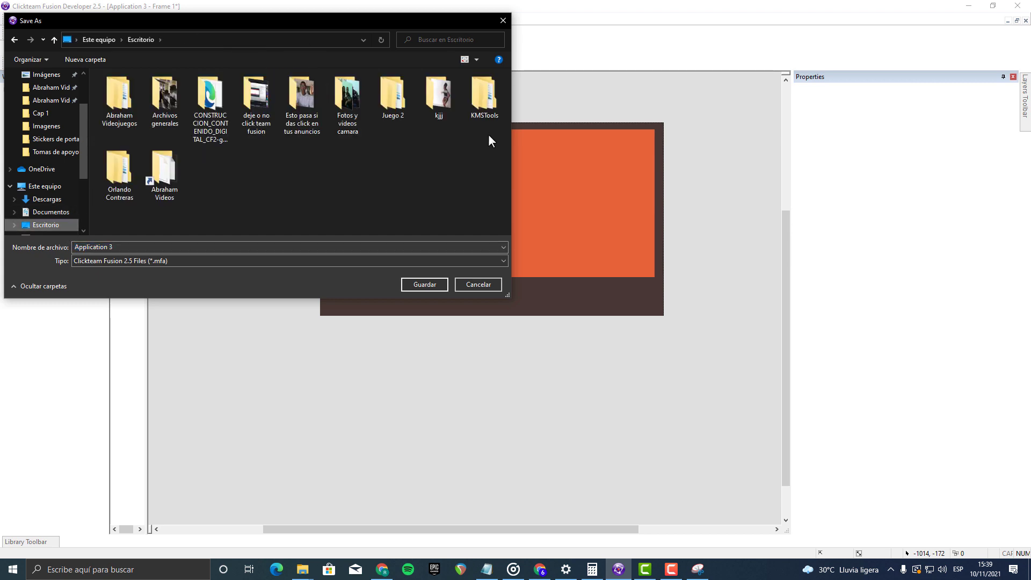
pyautogui.doubleClick(400, 105)
pyautogui.click(214, 251)
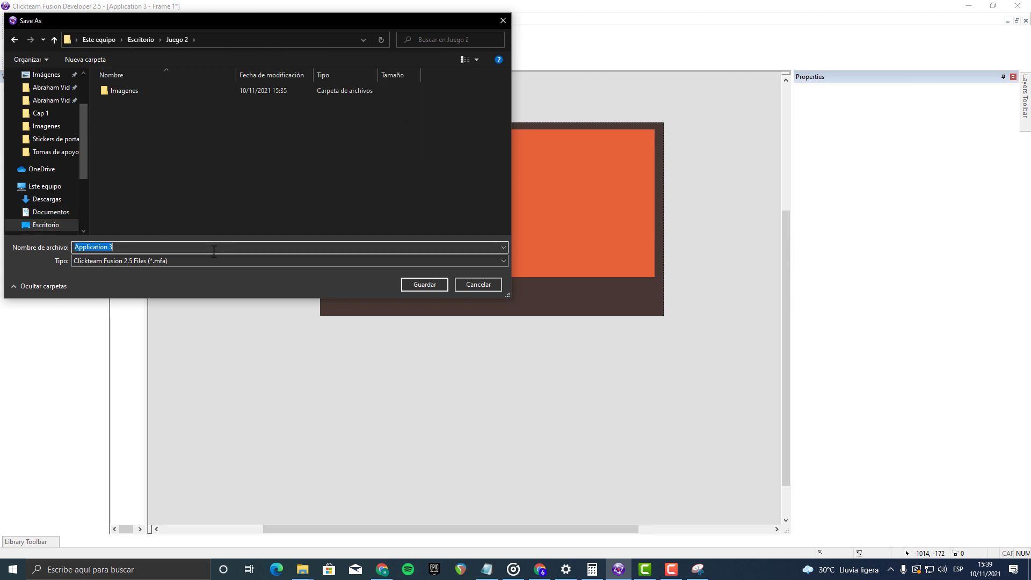
pyautogui.write('Seg')
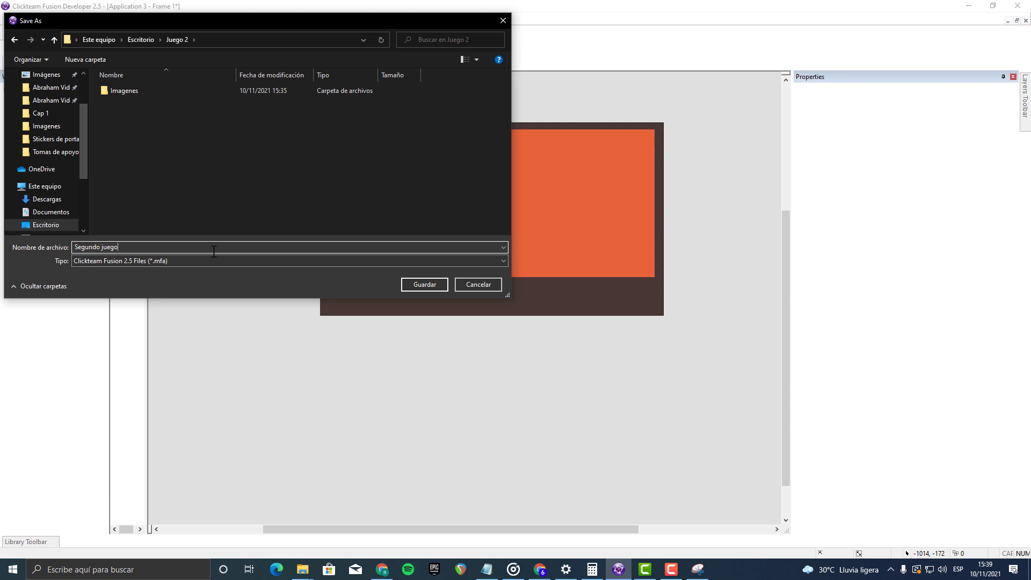
pyautogui.write('undo juego')
pyautogui.press('Return')
# Step: Clone Carta incorrecta with 2 rows and 1 column, and place the copy to the right of it
pyautogui.click(481, 198)
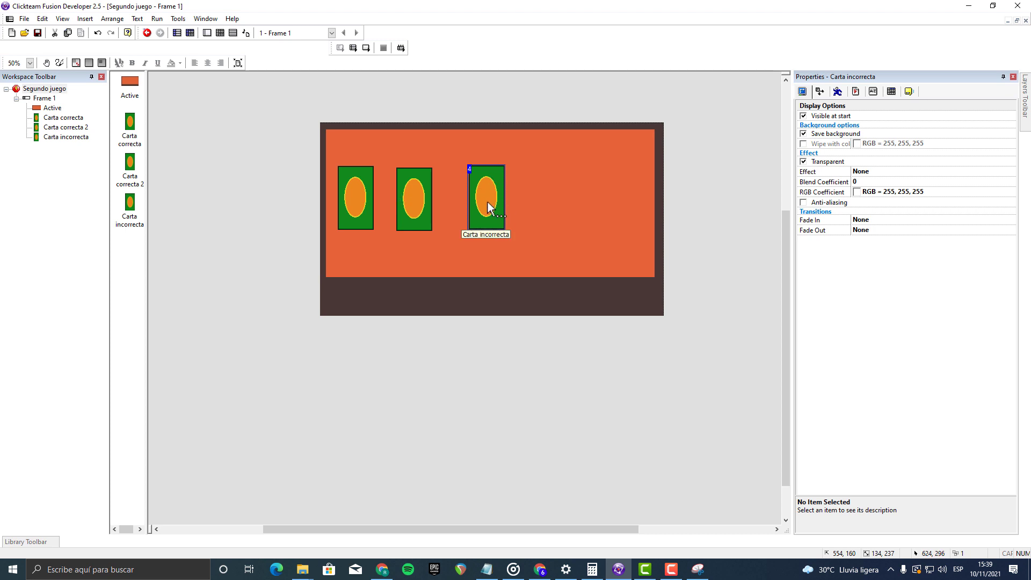
pyautogui.rightClick(487, 203)
pyautogui.click(535, 260)
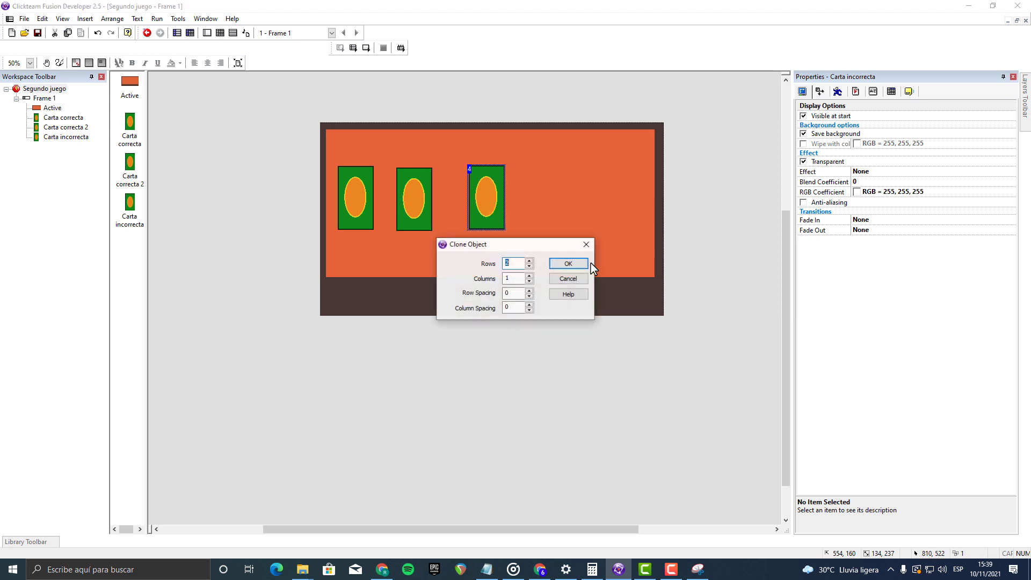
pyautogui.click(568, 263)
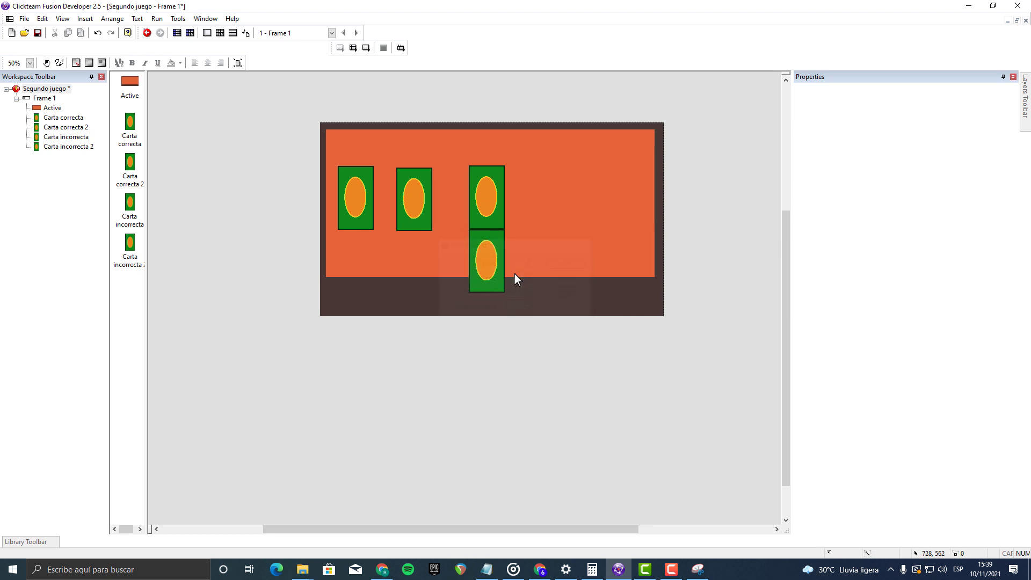
pyautogui.moveTo(543, 207); pyautogui.dragTo(543, 207)
# Step: Clone Carta incorrecta 2 with 2 rows and 1 column, and place the copy near the right end of the orange background
pyautogui.rightClick(543, 207)
pyautogui.click(568, 262)
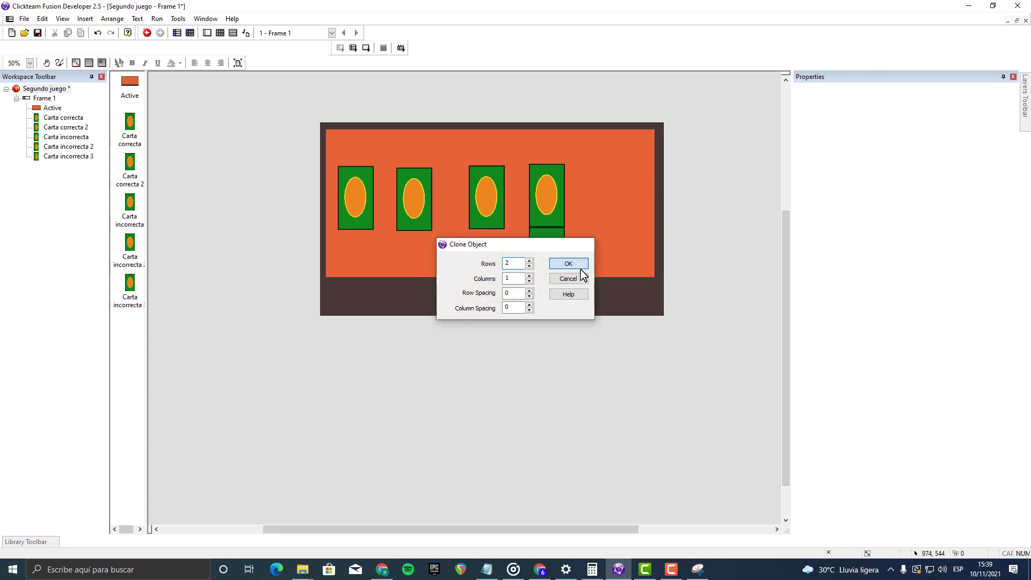
pyautogui.click(580, 267)
pyautogui.moveTo(536, 271); pyautogui.dragTo(602, 205)
pyautogui.click(605, 277)
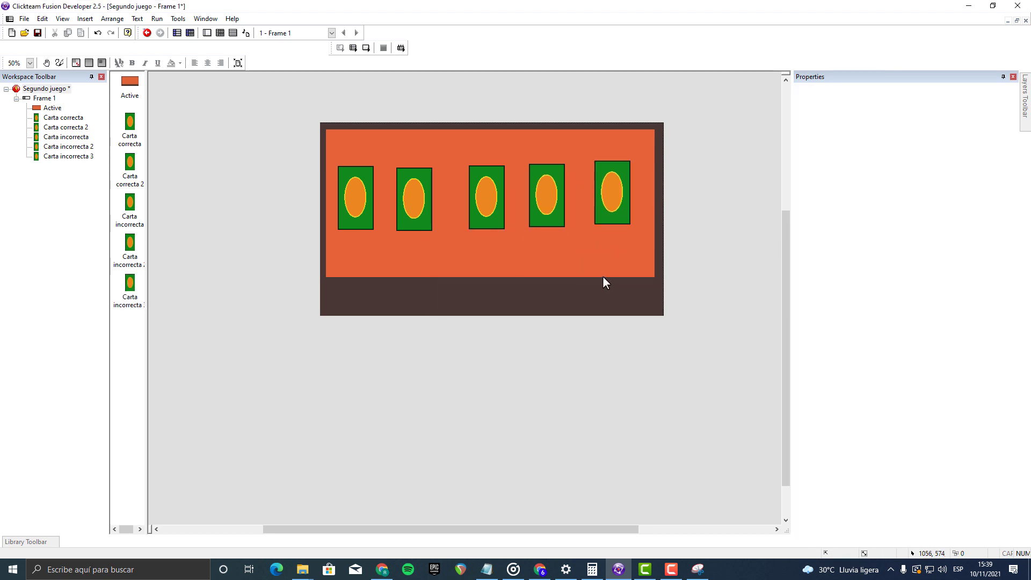
# Step: Check the image of the volteada animation of Carta incorrecta 2, leaving the object as it is
pyautogui.moveTo(318, 182); pyautogui.dragTo(450, 259)
pyautogui.click(451, 259)
pyautogui.moveTo(460, 118); pyautogui.dragTo(669, 286)
pyautogui.click(528, 201)
pyautogui.doubleClick(544, 206)
pyautogui.scroll(-5, 24, 510)
pyautogui.click(20, 535)
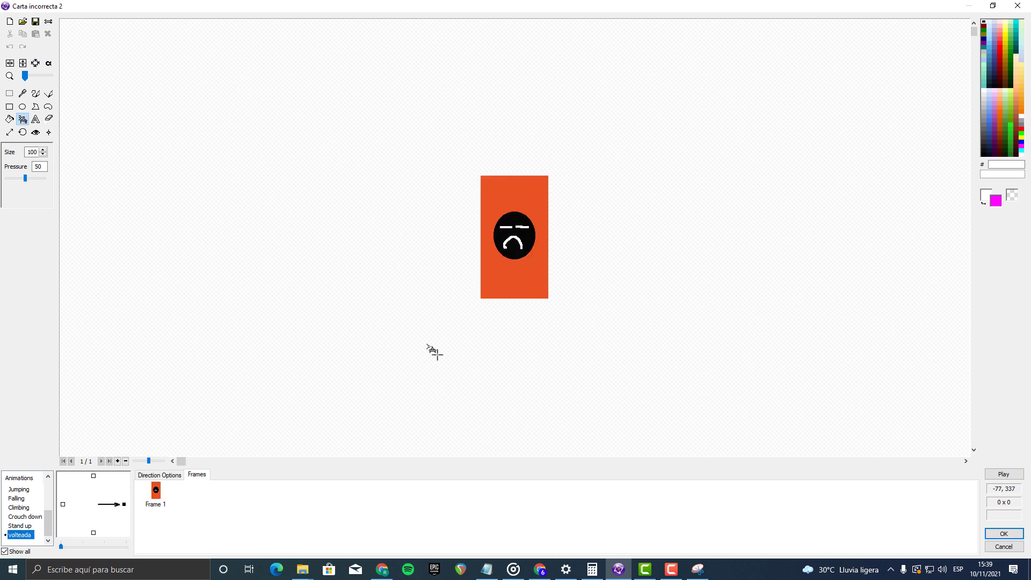
pyautogui.scroll(5, 445, 365)
pyautogui.click(1022, 550)
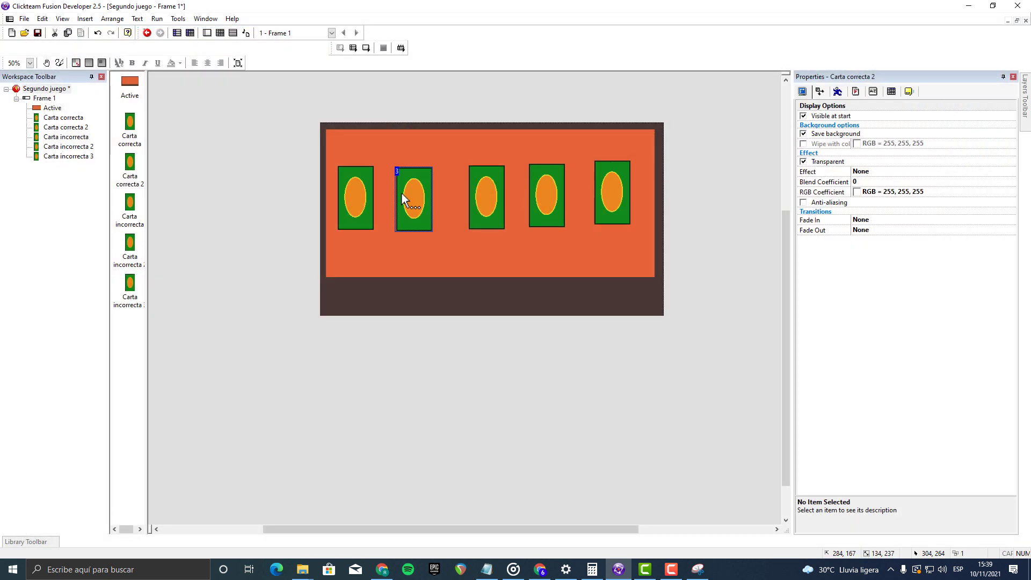
# Step: Check the image of the volteada animation of Carta correcta 2 and leave its editor without changes
pyautogui.doubleClick(410, 196)
pyautogui.scroll(-5, 32, 540)
pyautogui.click(24, 535)
pyautogui.scroll(-5, 495, 346)
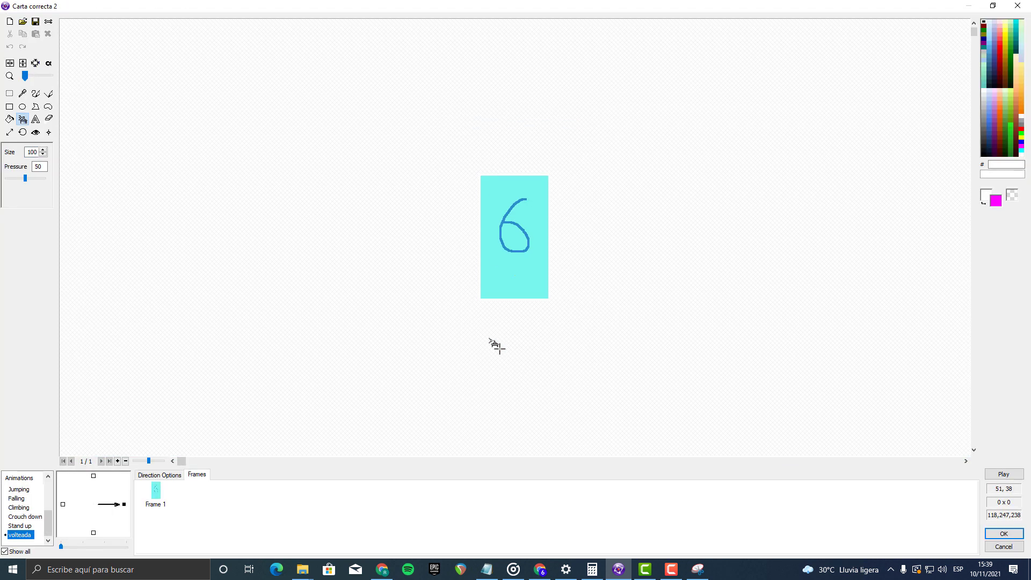
pyautogui.click(996, 545)
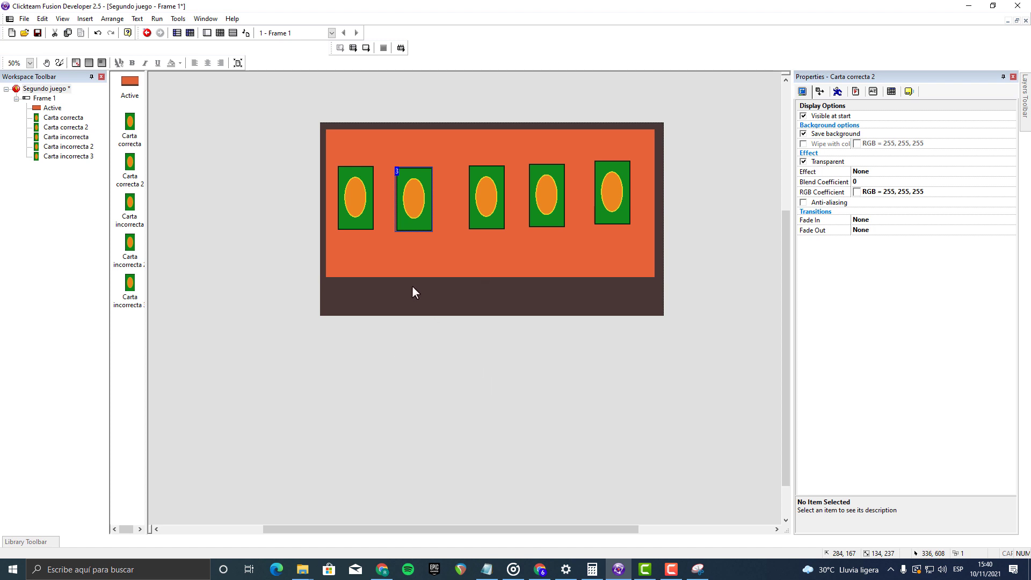
pyautogui.click(539, 569)
pyautogui.click(62, 8)
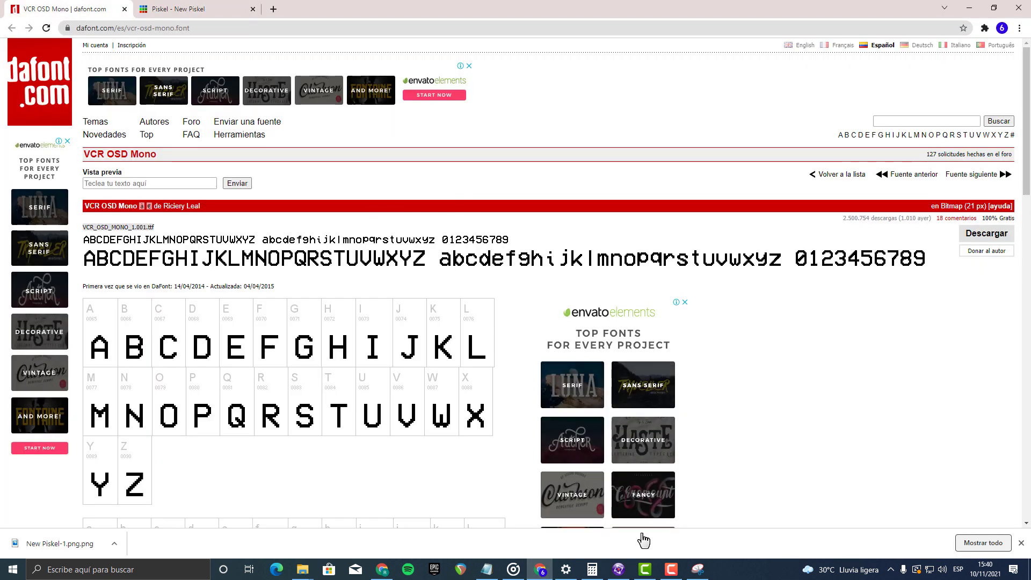
pyautogui.click(618, 569)
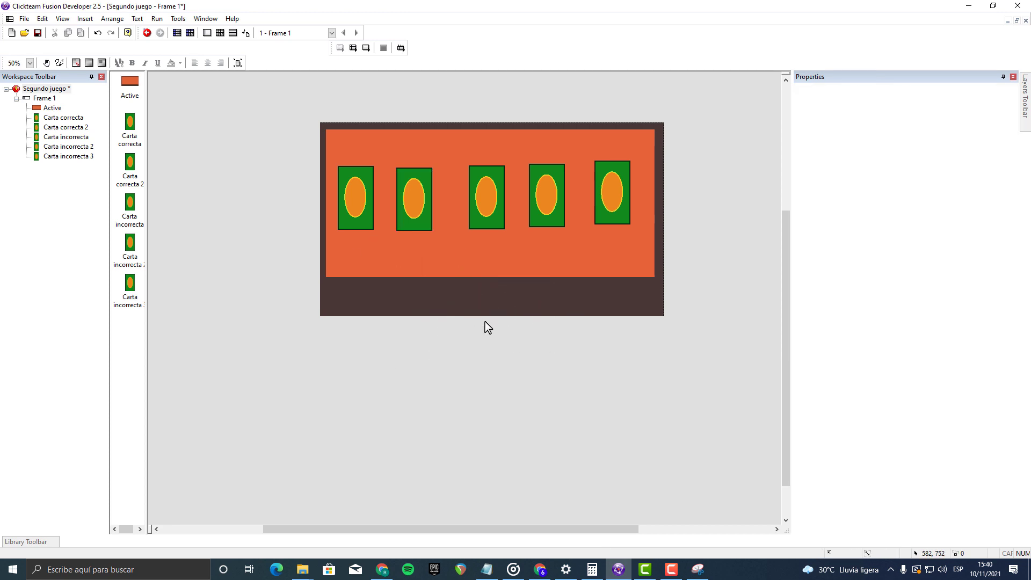
# Step: Insert a new Active object in the dark strip below the orange background
pyautogui.doubleClick(492, 307)
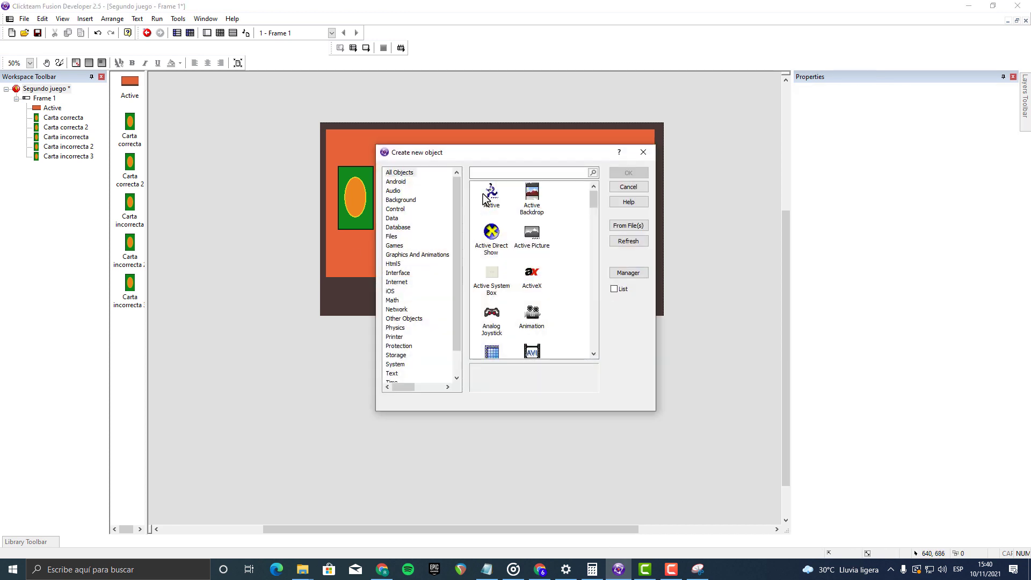
pyautogui.doubleClick(543, 309)
pyautogui.click(461, 293)
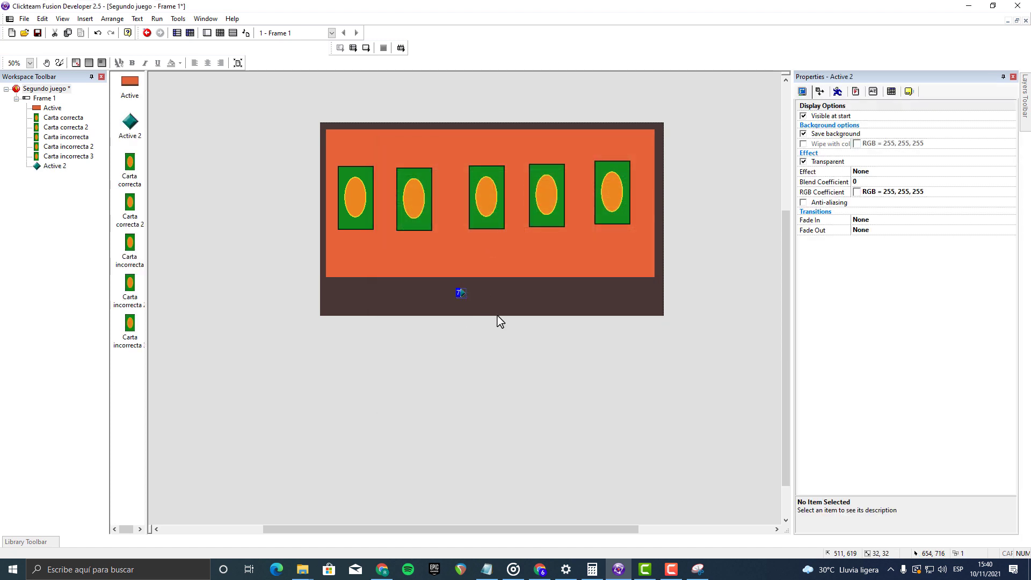
# Step: Enlarge the diamond-shaped Active 2 object in the dark strip to about 199 × 84 pixels
pyautogui.click(29, 62)
pyautogui.click(20, 117)
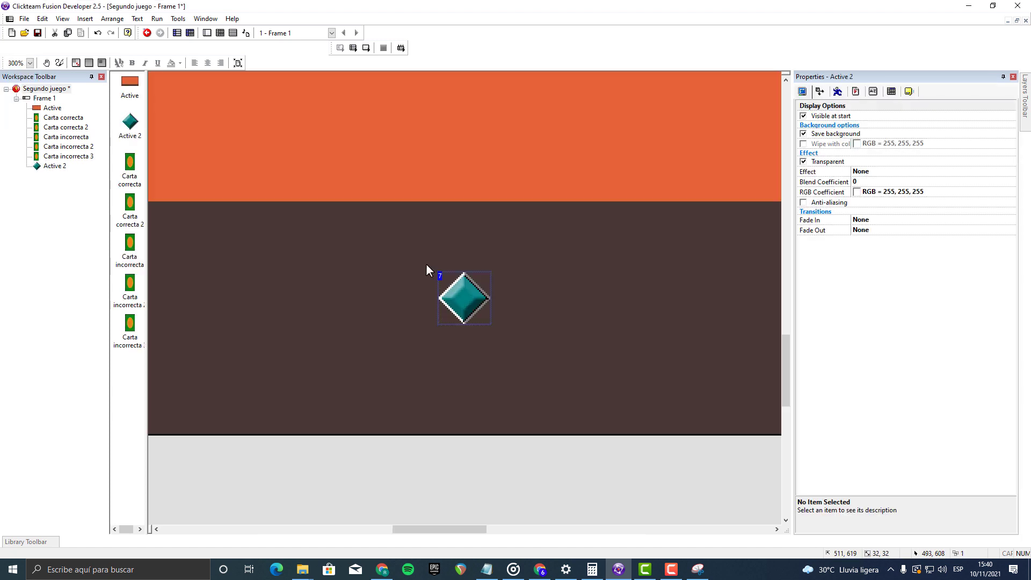
pyautogui.click(470, 304)
pyautogui.moveTo(492, 326); pyautogui.dragTo(577, 410)
pyautogui.moveTo(577, 339); pyautogui.dragTo(756, 339)
pyautogui.click(30, 63)
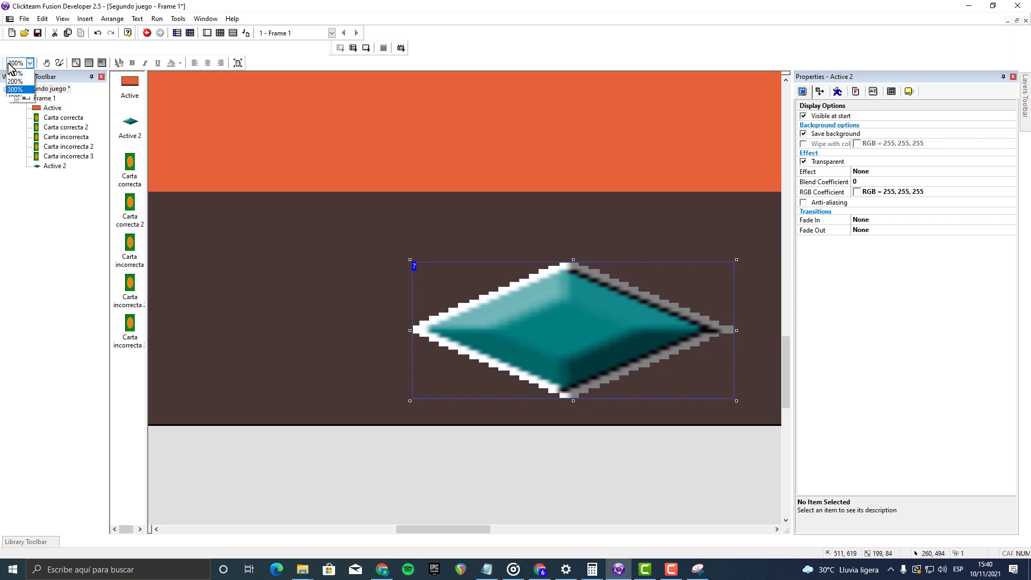
pyautogui.click(17, 82)
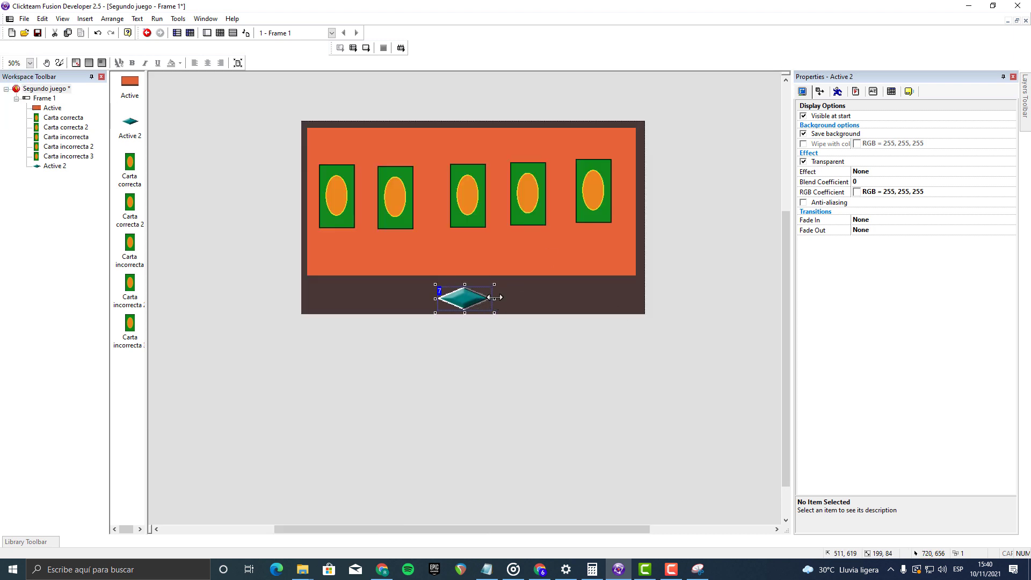
# Step: Clear the diamond image of the Active 2 object in the dark strip
pyautogui.doubleClick(478, 296)
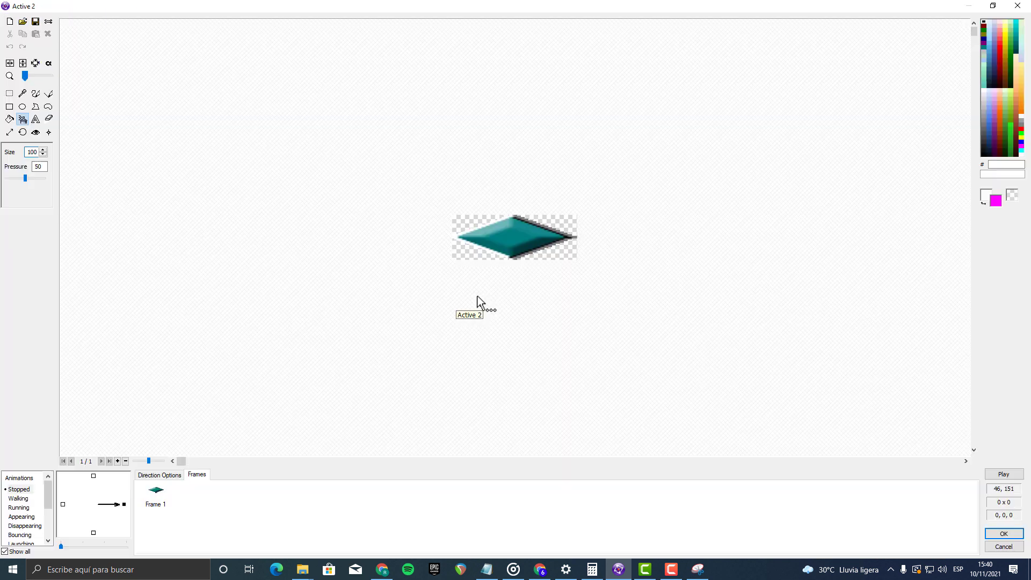
pyautogui.click(10, 21)
pyautogui.scroll(1, 491, 221)
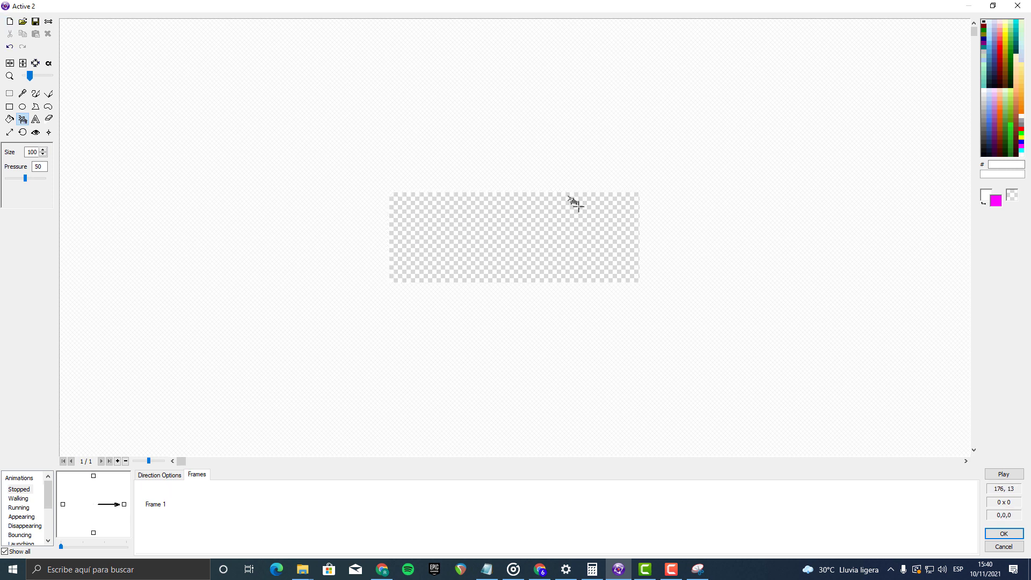
pyautogui.scroll(-1, 520, 285)
# Step: Set the Text tool's font to VCR OSD Mono, Normal style, size 48
pyautogui.click(35, 119)
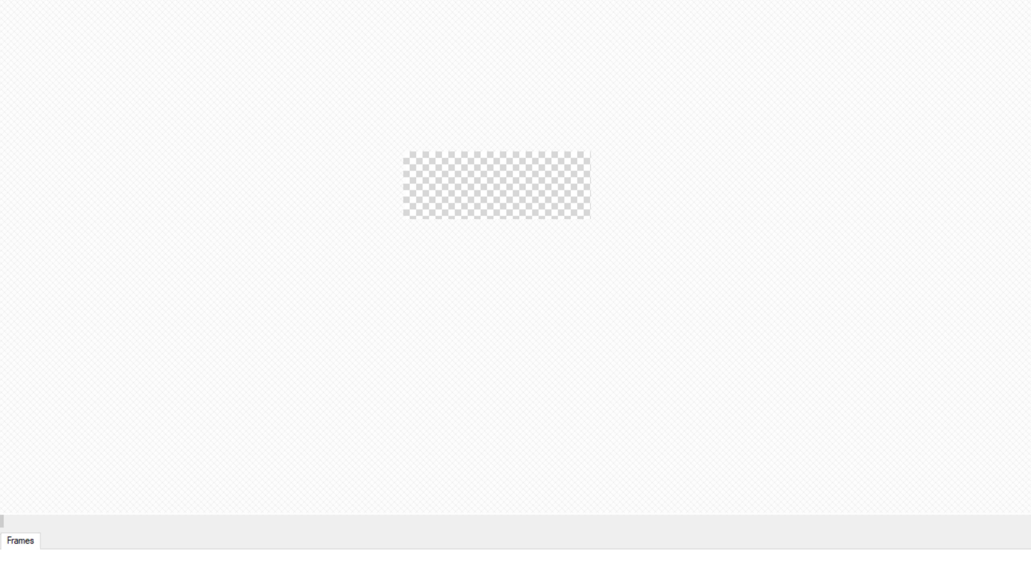
pyautogui.click(111, 72)
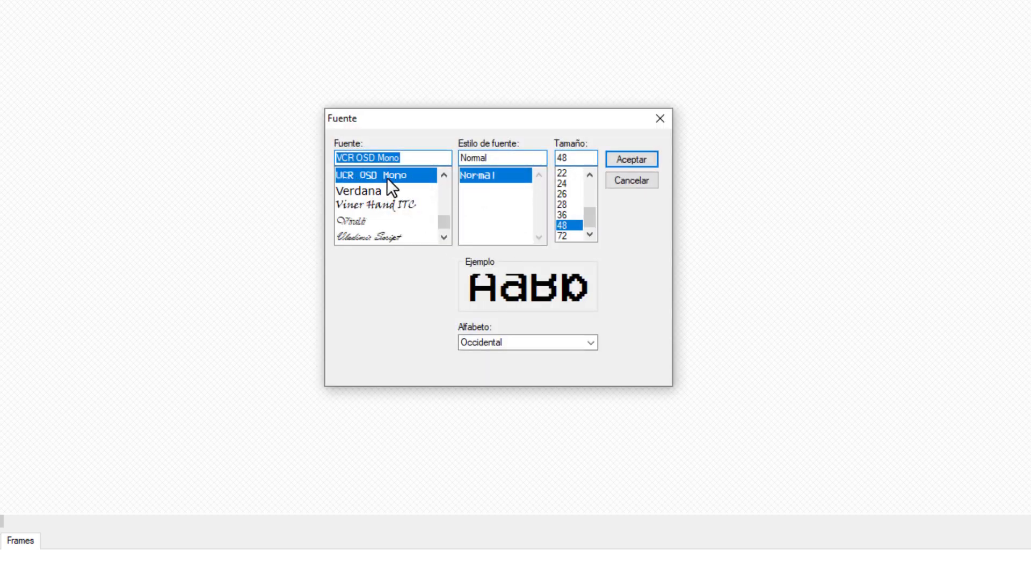
pyautogui.click(343, 157)
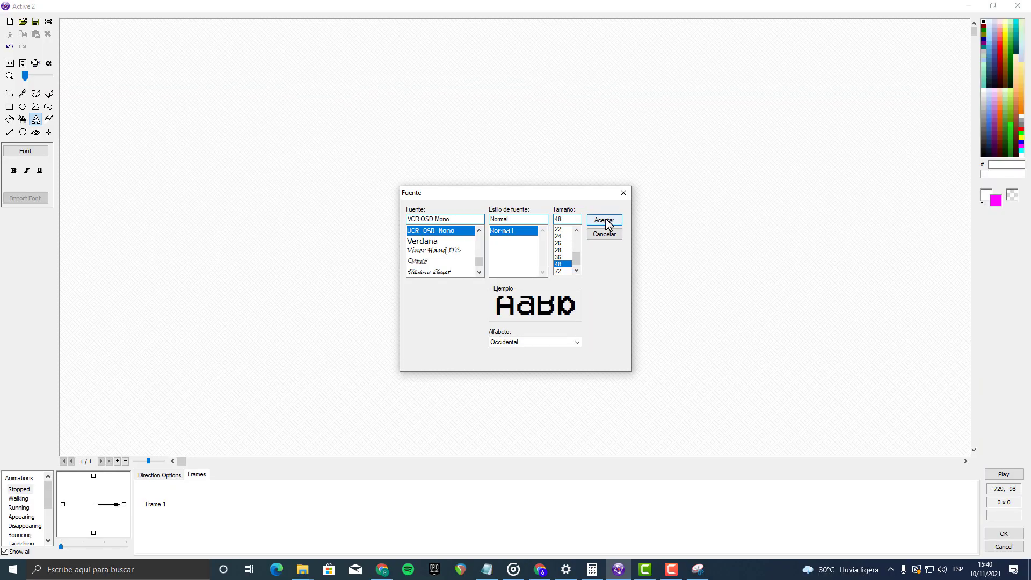
pyautogui.click(631, 160)
# Step: Write PLAY on the empty image of Active 2 and centre the word on the canvas
pyautogui.click(428, 178)
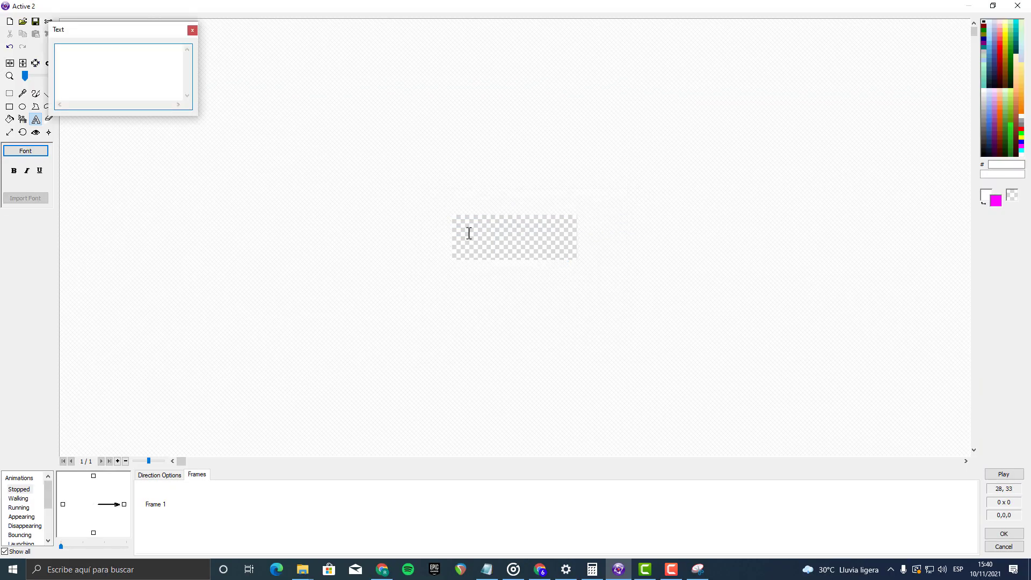
pyautogui.write('PLAY')
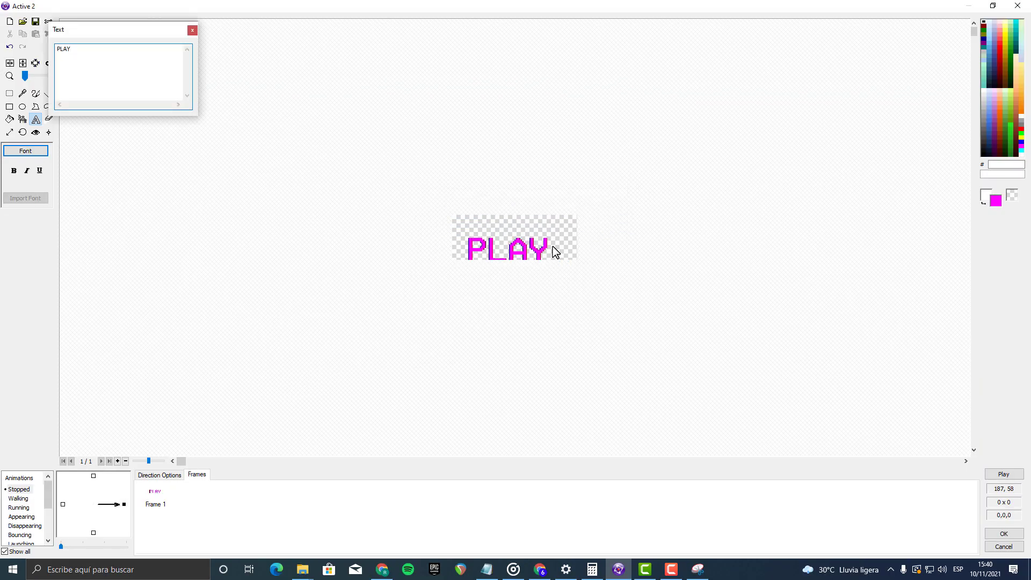
pyautogui.moveTo(493, 258); pyautogui.dragTo(480, 239)
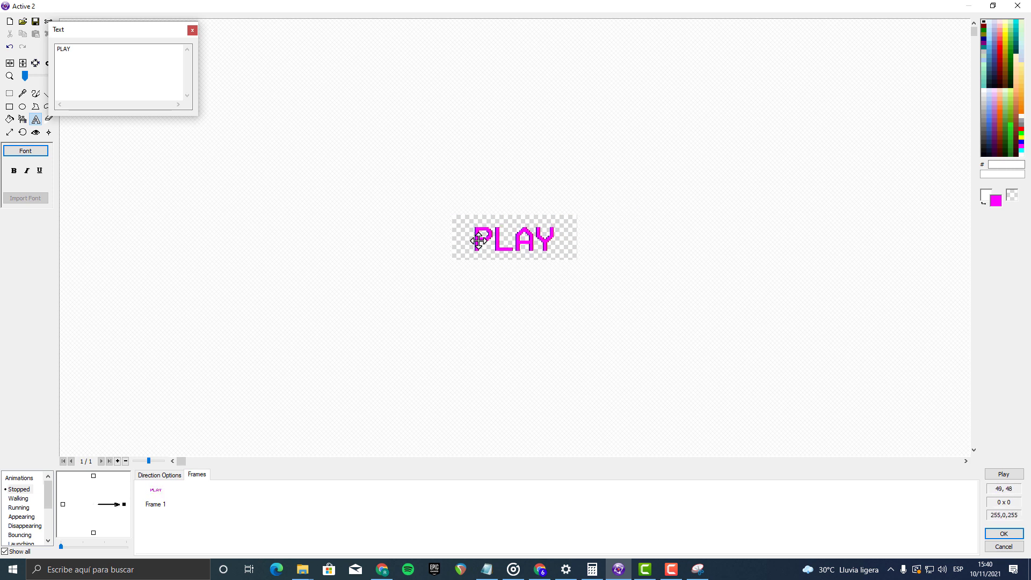
# Step: Change the colour of the PLAY text to orange-red FF4200
pyautogui.click(996, 204)
pyautogui.click(497, 270)
pyautogui.click(511, 276)
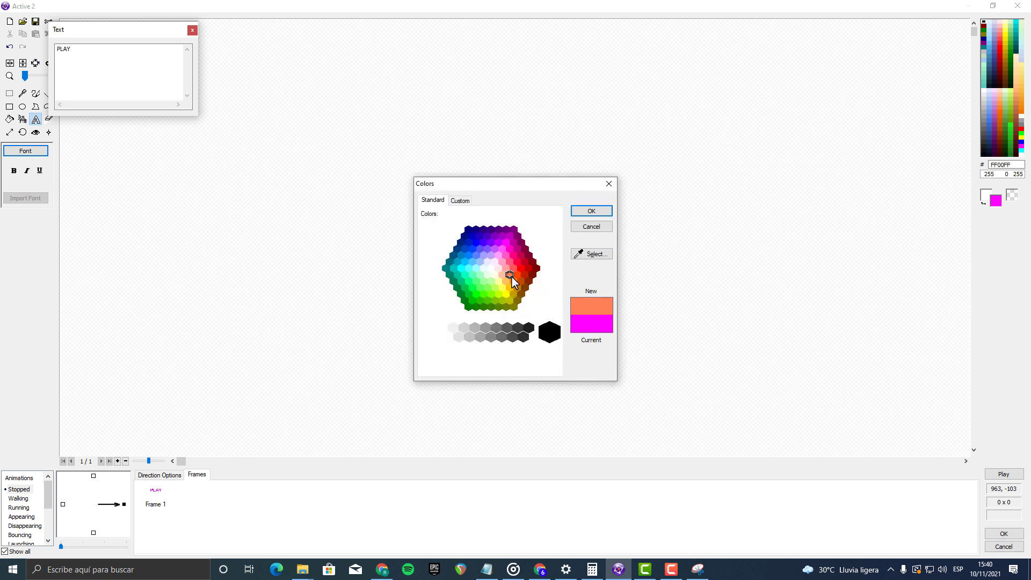
pyautogui.click(517, 275)
pyautogui.click(591, 211)
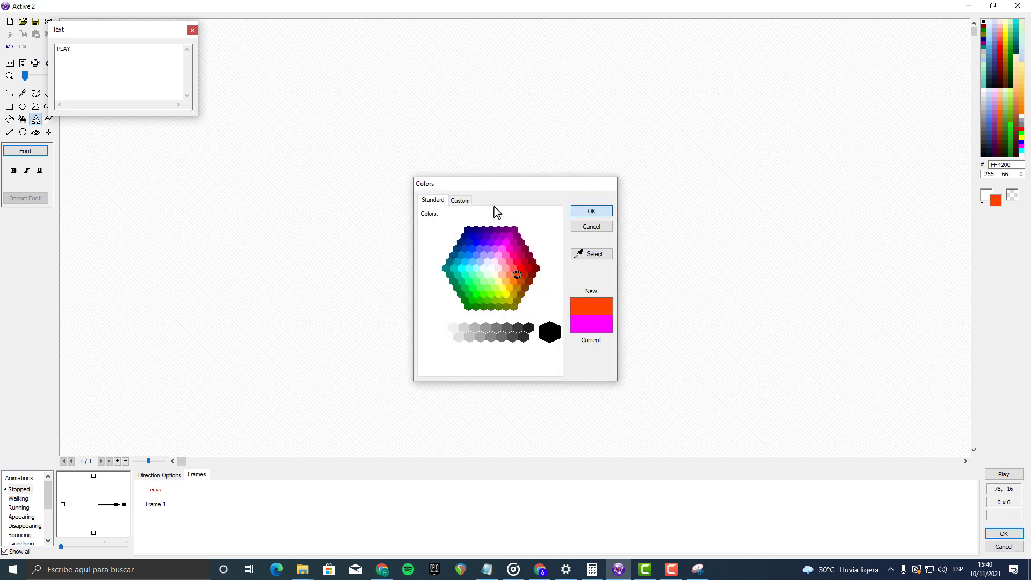
pyautogui.scroll(3, 536, 262)
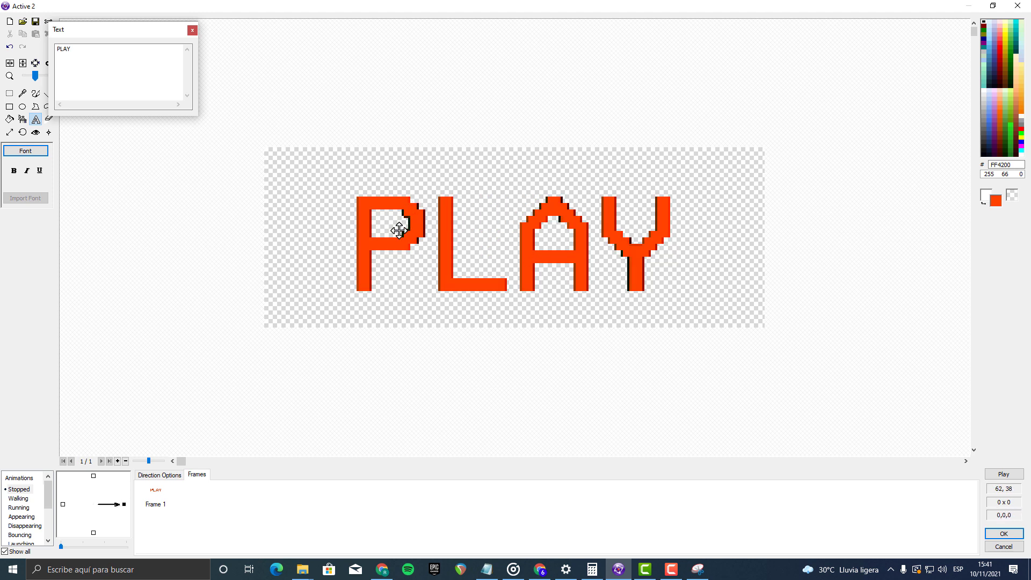
# Step: Cover the dark edges of the PLAY letters in orange-red with the Spray tool and accept the Active 2 image
pyautogui.click(192, 31)
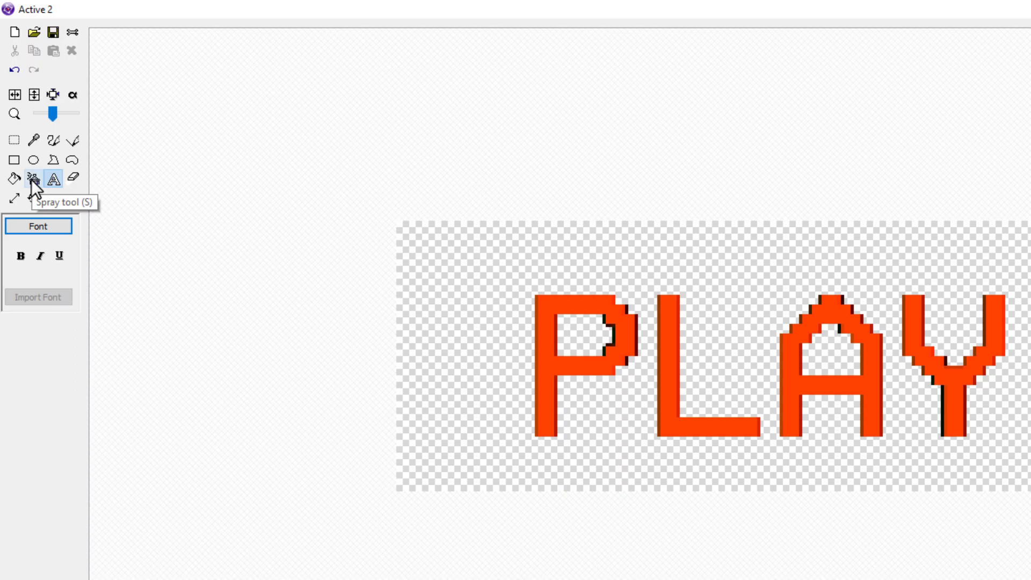
pyautogui.click(22, 119)
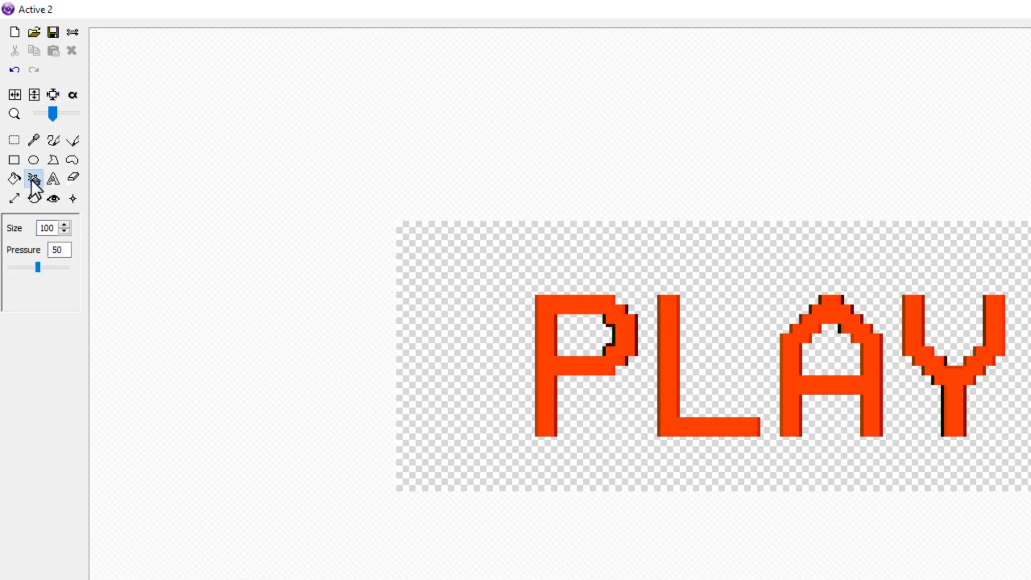
pyautogui.doubleClick(47, 228)
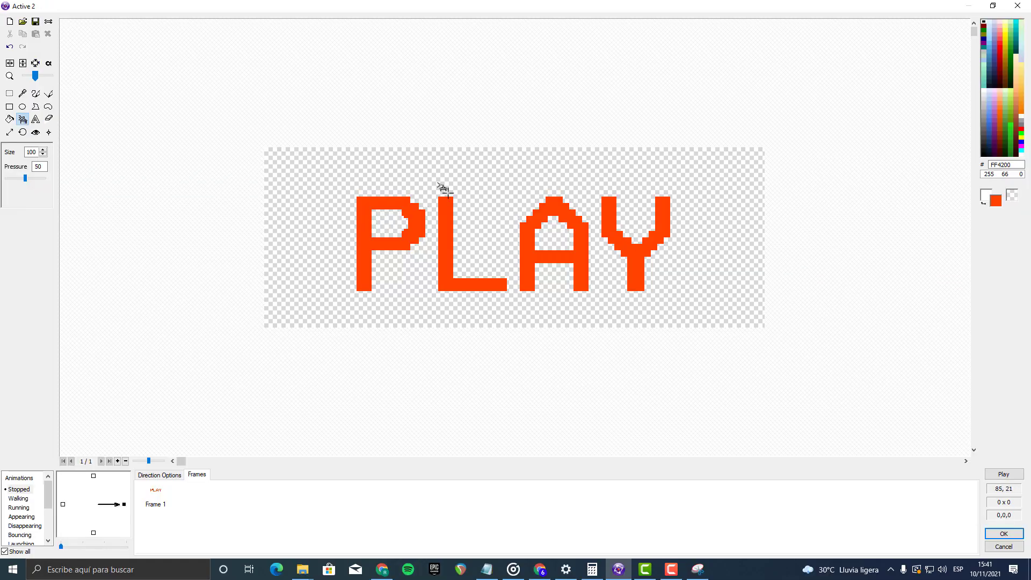
pyautogui.scroll(-3, 875, 437)
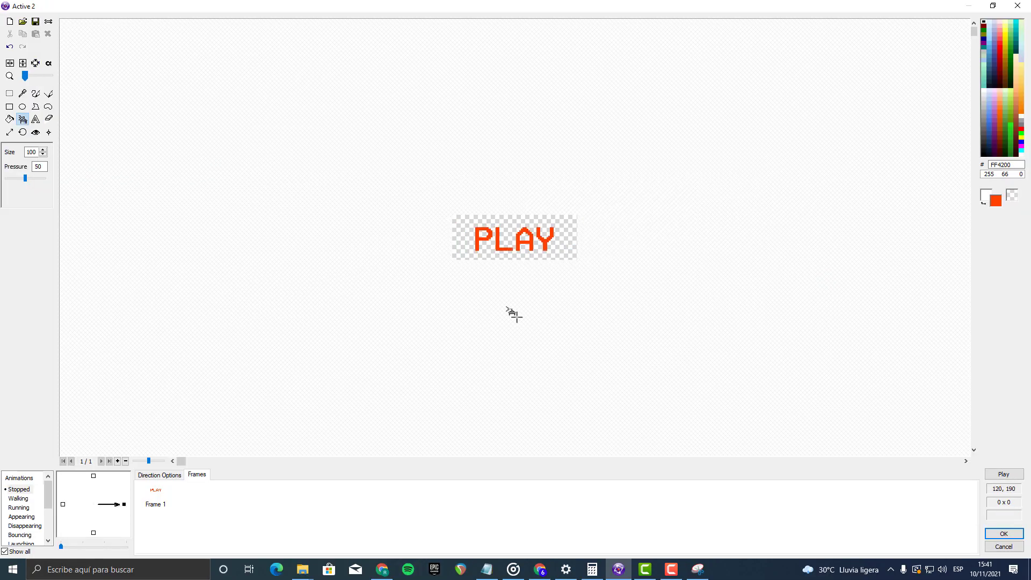
pyautogui.scroll(3, 511, 313)
pyautogui.scroll(-3, 516, 292)
pyautogui.scroll(2, 513, 293)
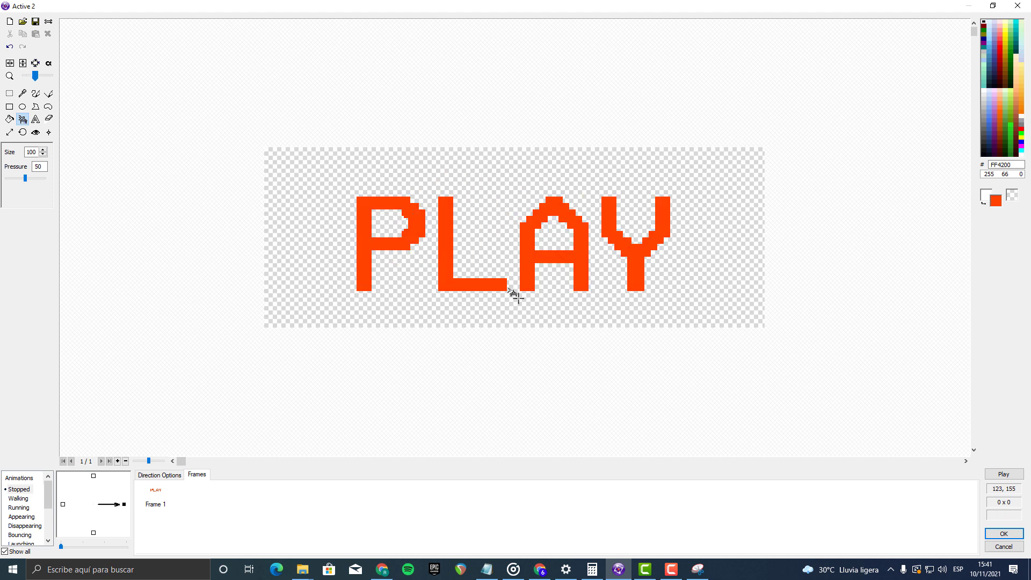
pyautogui.click(1003, 534)
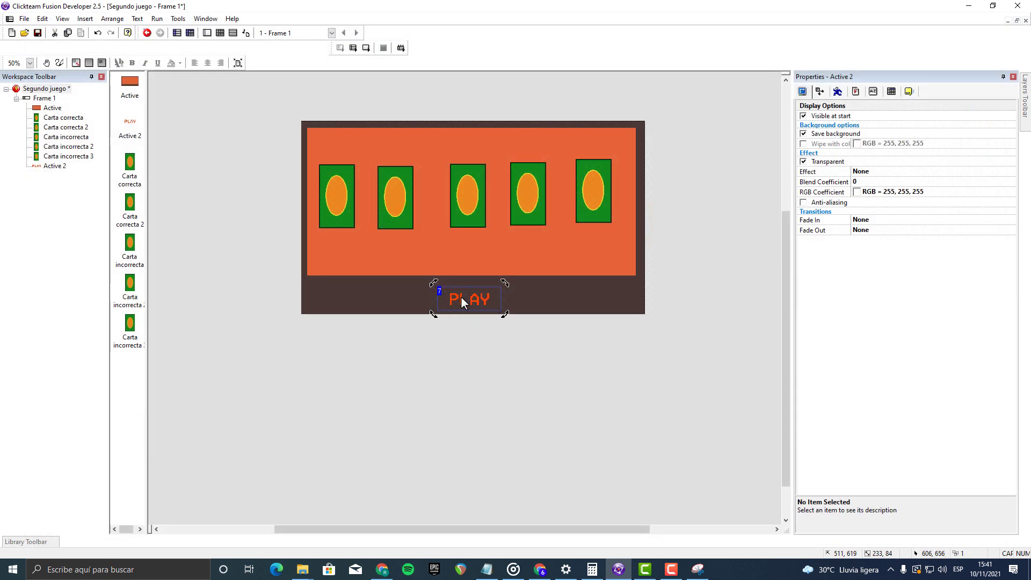
# Step: Crop the Active 2 image to the PLAY lettering and accept it
pyautogui.click(30, 63)
pyautogui.click(20, 96)
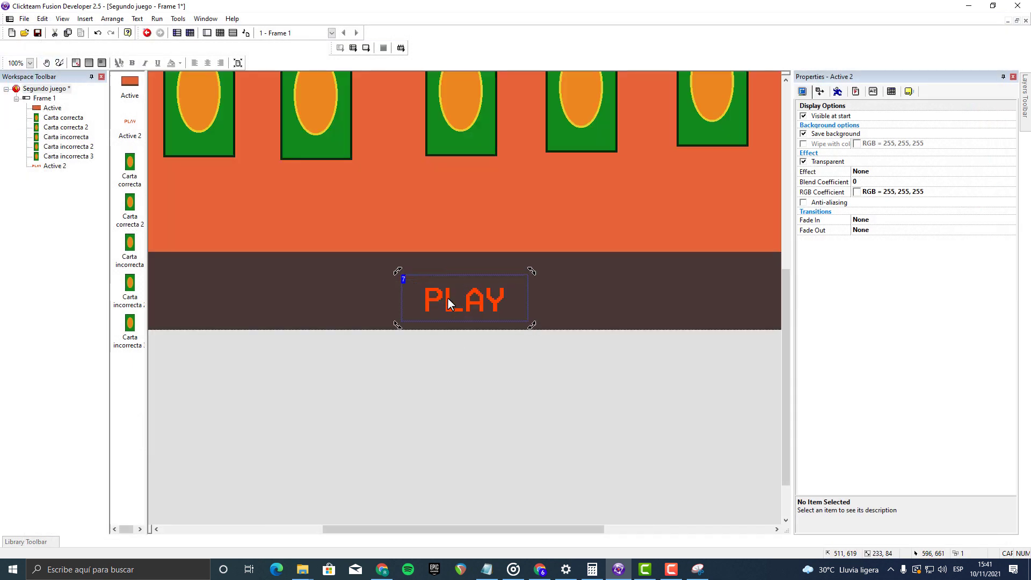
pyautogui.moveTo(519, 310); pyautogui.dragTo(587, 266)
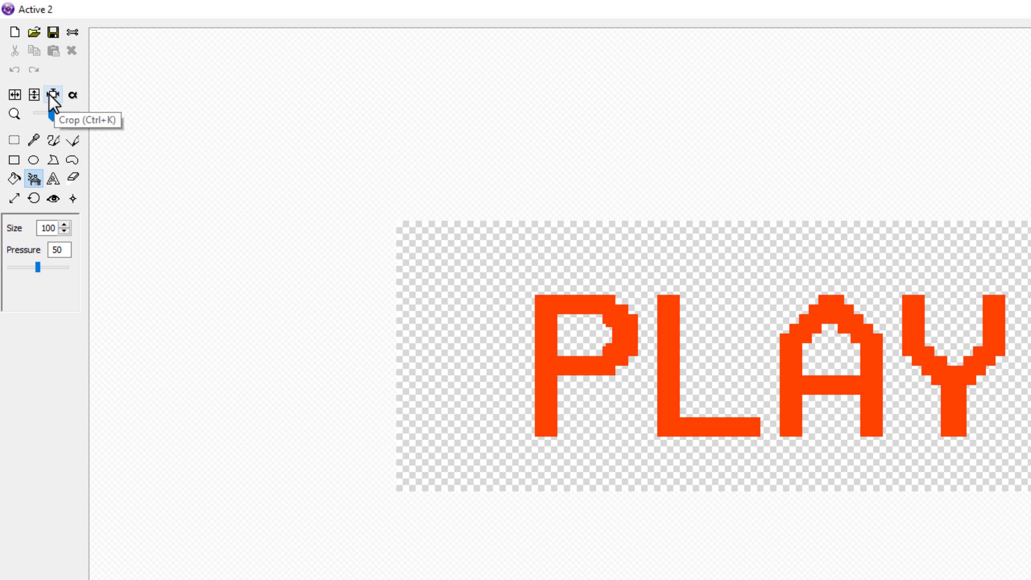
pyautogui.click(53, 95)
pyautogui.click(1004, 532)
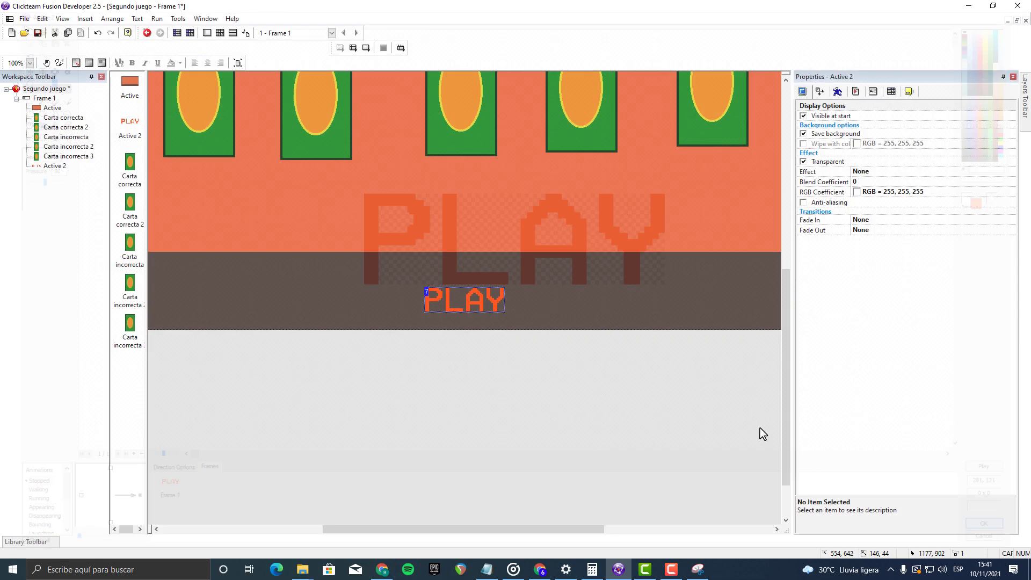
# Step: Move the PLAY object up within the dark strip and centre it horizontally in the frame
pyautogui.moveTo(482, 297); pyautogui.dragTo(482, 274)
pyautogui.rightClick(483, 275)
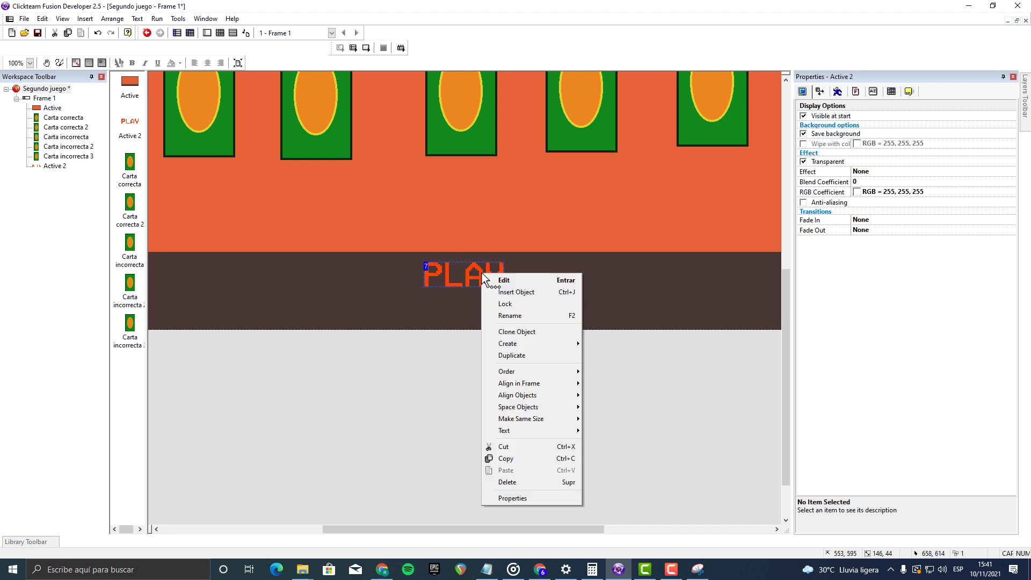
pyautogui.click(604, 396)
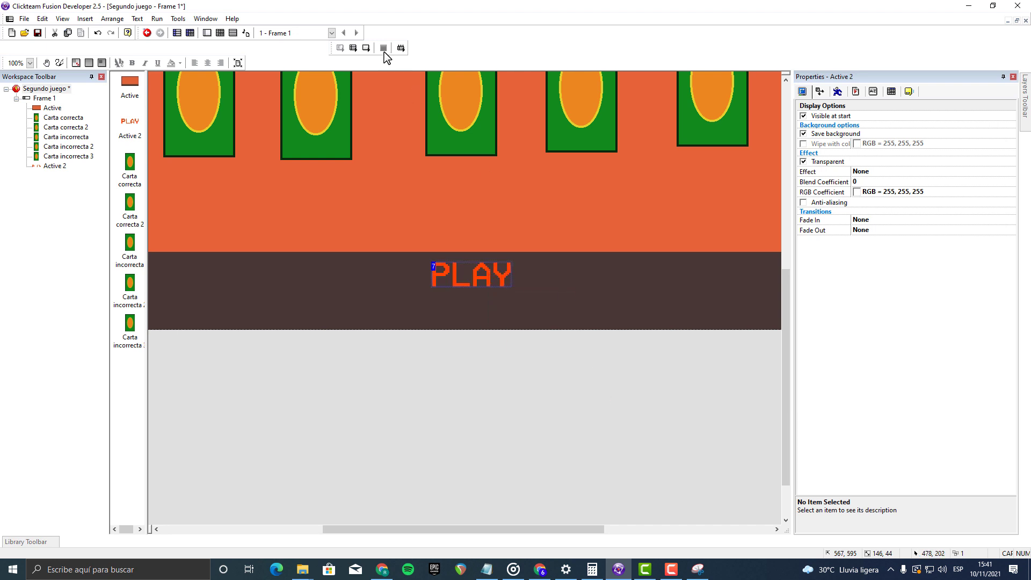
# Step: Run the frame to check the placement of the cards and PLAY text, closing the preview when done
pyautogui.click(353, 48)
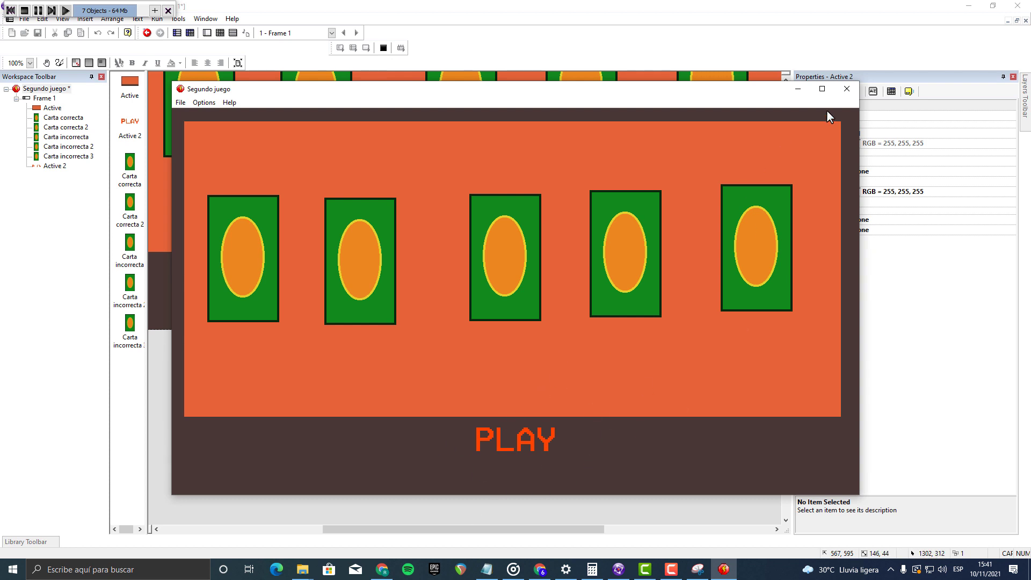
pyautogui.click(847, 89)
# Step: Insert another Active object on the orange background between the cards and the PLAY text
pyautogui.click(29, 63)
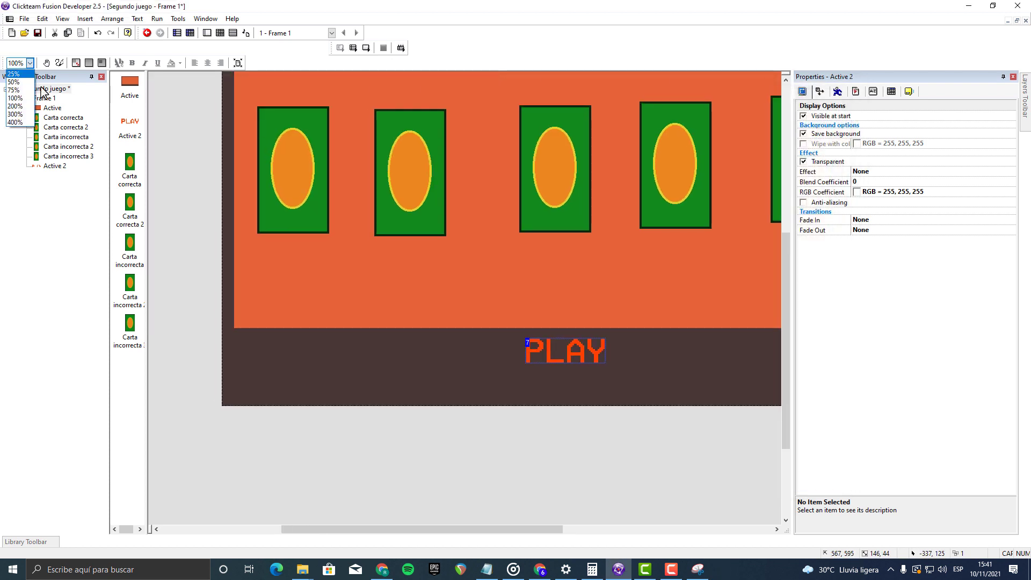
pyautogui.click(14, 82)
pyautogui.click(485, 290)
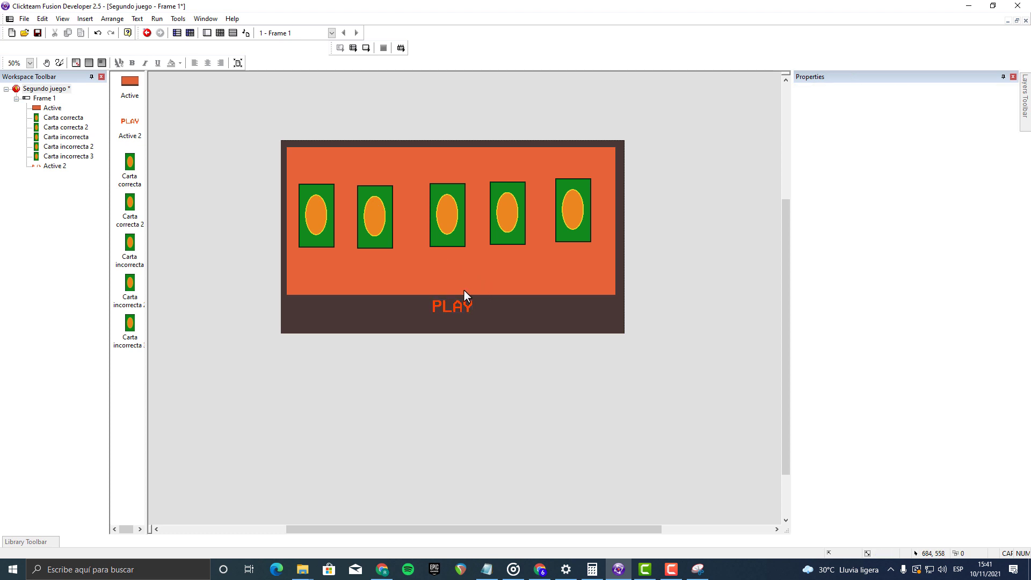
pyautogui.doubleClick(449, 279)
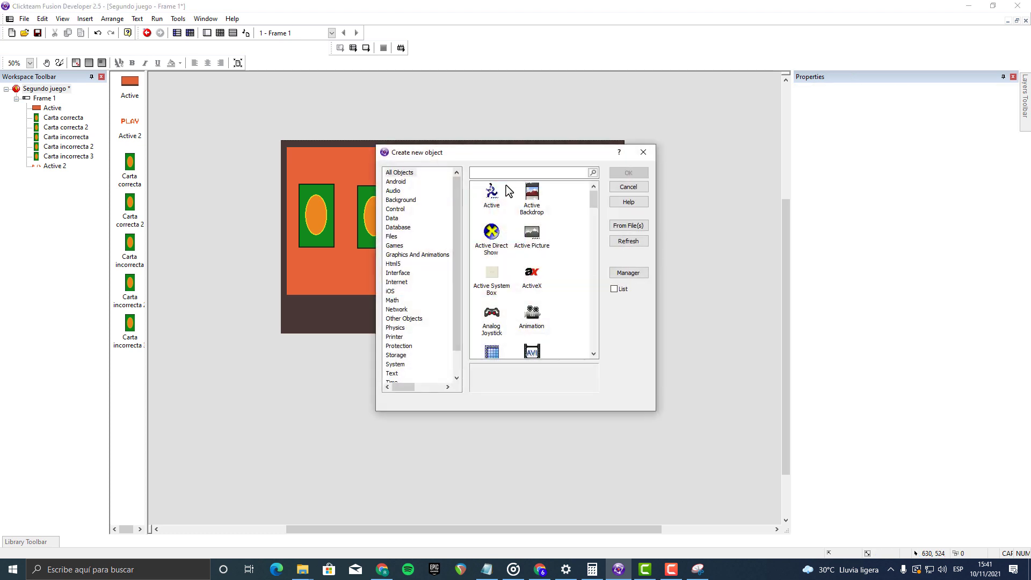
pyautogui.doubleClick(485, 189)
pyautogui.click(424, 271)
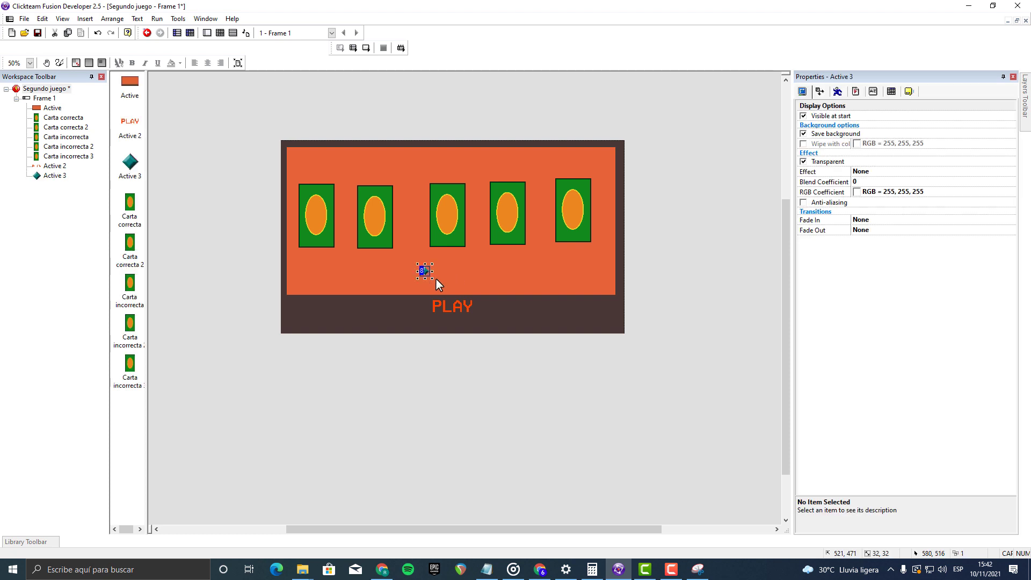
# Step: Enlarge the Active 3 object to about 394 × 96 pixels and centre it horizontally in the frame
pyautogui.moveTo(433, 278); pyautogui.dragTo(506, 290)
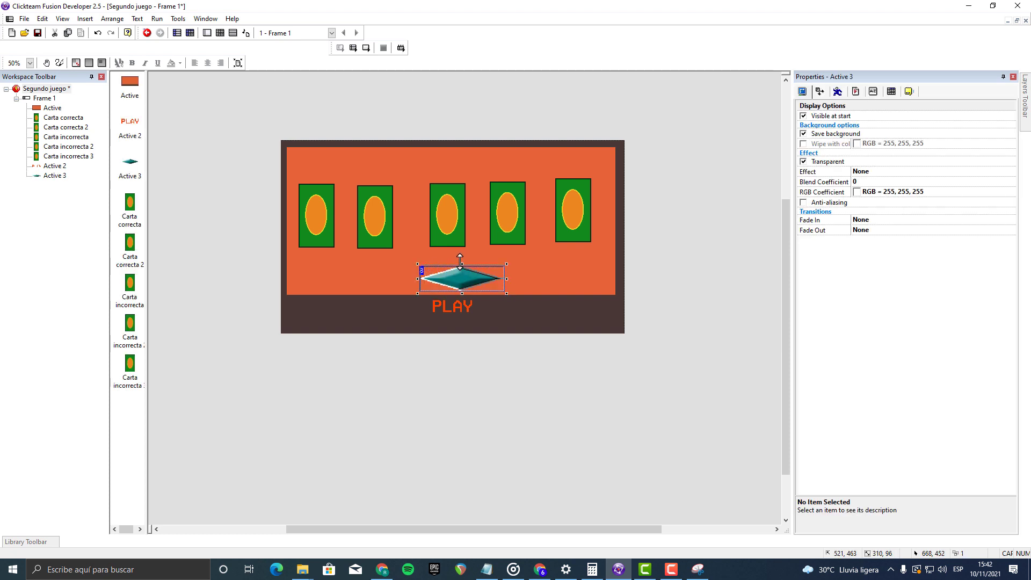
pyautogui.moveTo(415, 278); pyautogui.dragTo(401, 278)
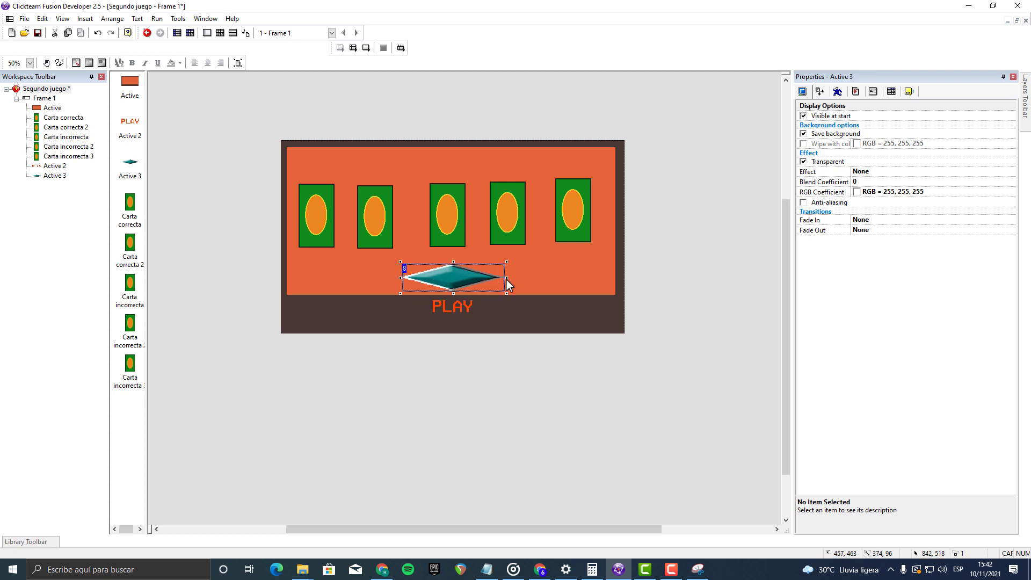
pyautogui.rightClick(460, 275)
pyautogui.moveTo(497, 383)
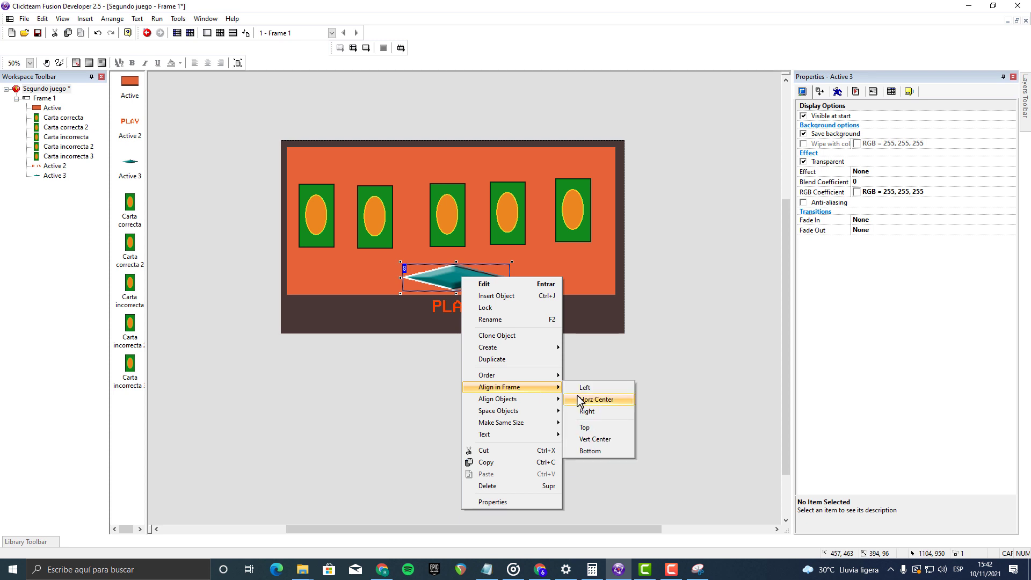
pyautogui.click(591, 398)
# Step: Replace the diamond image of Active 3 with the text GANASTE, roughly centred on the canvas
pyautogui.doubleClick(455, 280)
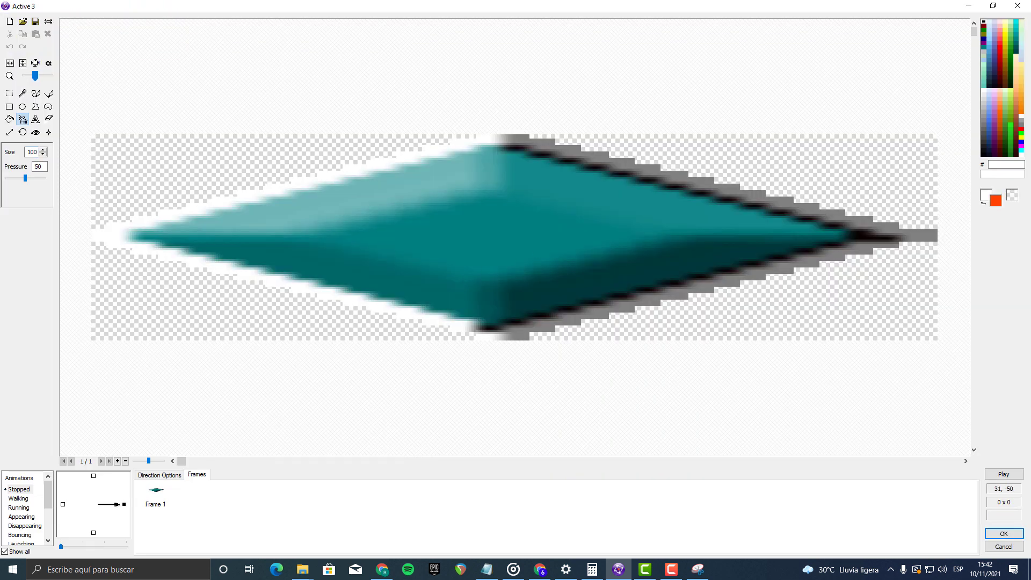
pyautogui.click(10, 24)
pyautogui.click(35, 119)
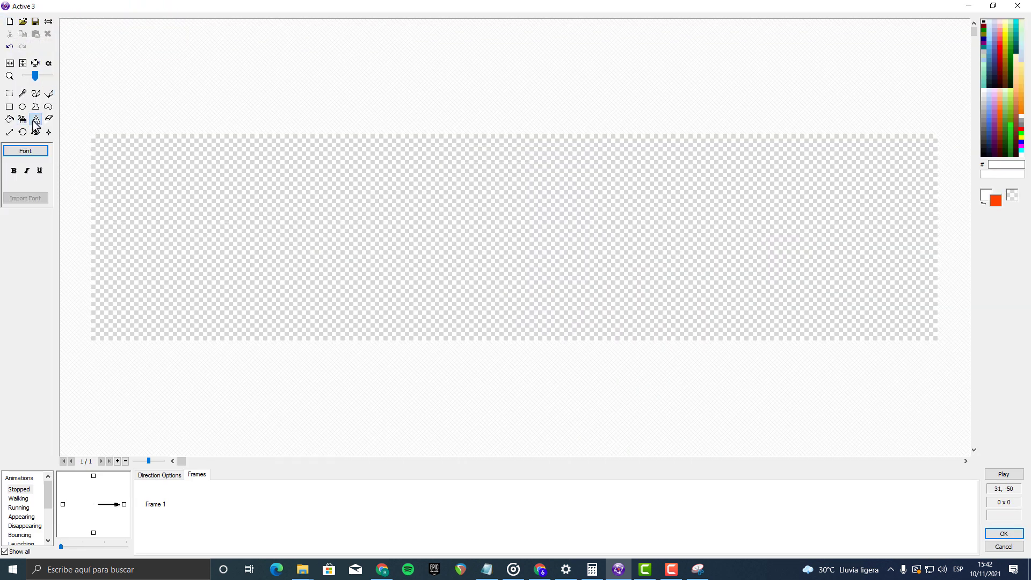
pyautogui.click(259, 203)
pyautogui.write('gan')
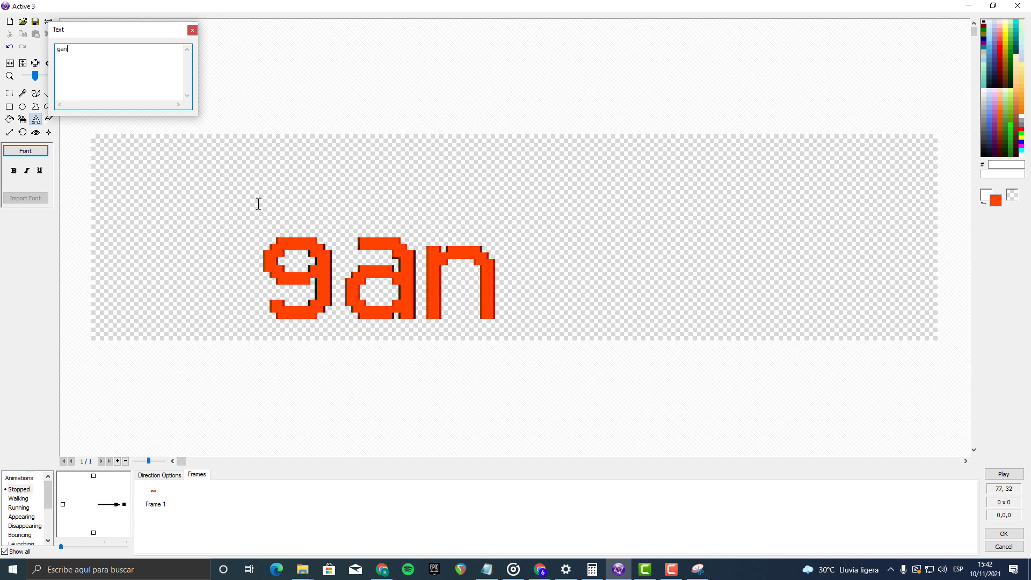
pyautogui.press('BackSpace')
pyautogui.press('BackSpace')
pyautogui.press('BackSpace')
pyautogui.write('GANASTE')
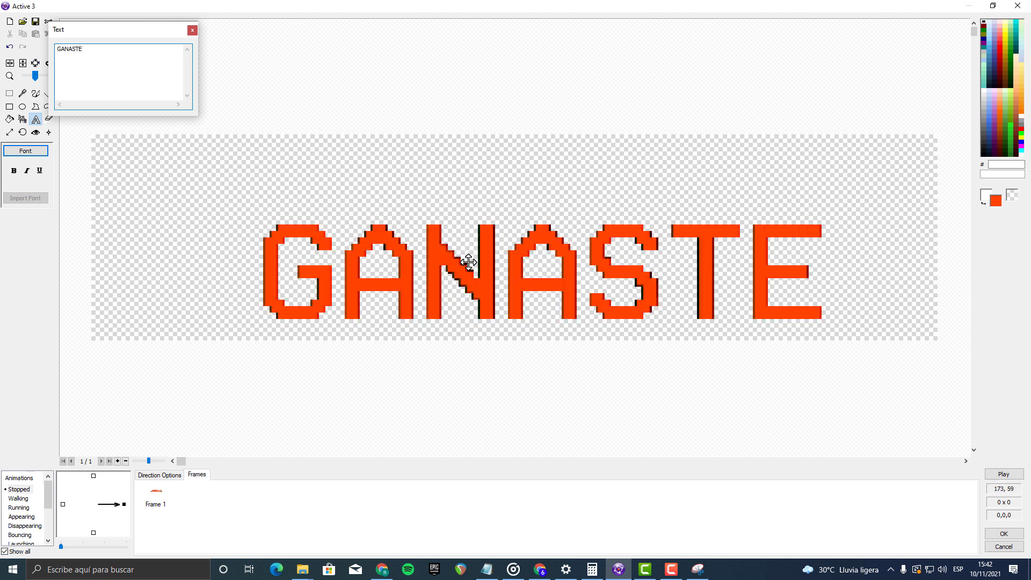
pyautogui.moveTo(472, 260); pyautogui.dragTo(449, 232)
# Step: Recolour the GANASTE text of Active 3 white by spraying over its letters, and apply the image
pyautogui.click(23, 119)
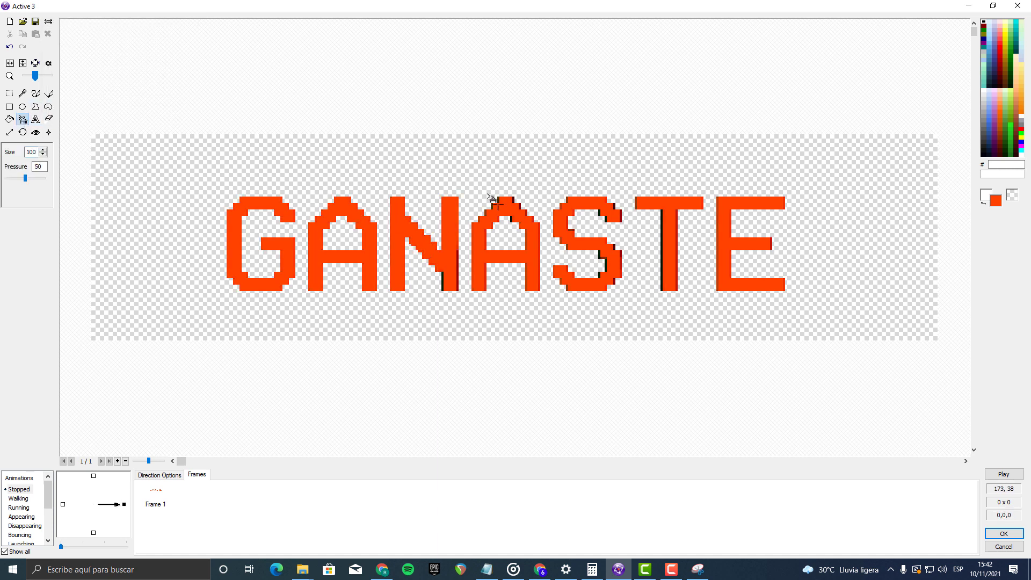
pyautogui.click(984, 202)
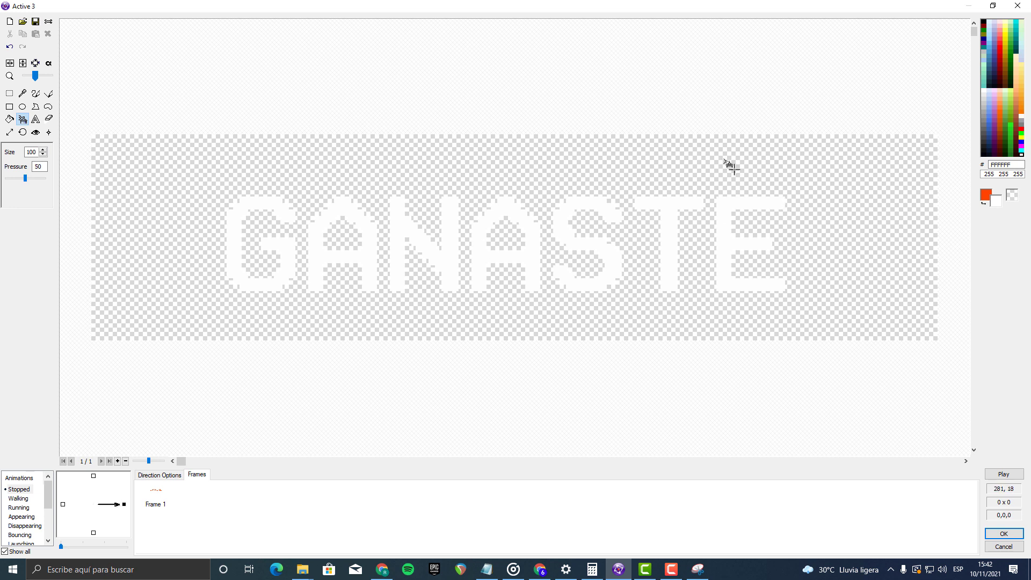
pyautogui.click(1003, 534)
pyautogui.click(562, 407)
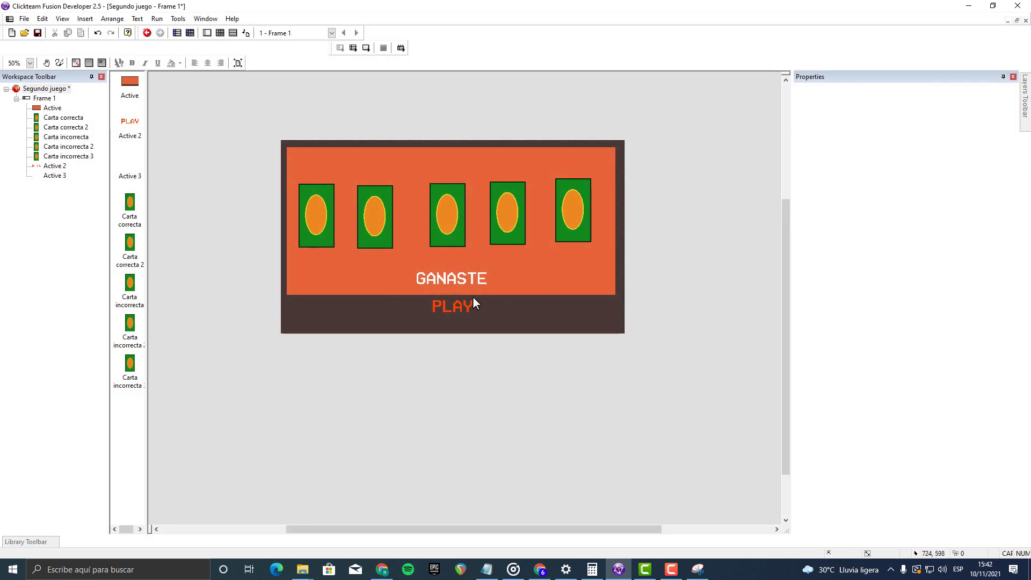
# Step: Centre Active 3 horizontally in the frame and crop its image tightly to the GANASTE text
pyautogui.click(462, 283)
pyautogui.rightClick(463, 282)
pyautogui.moveTo(537, 394)
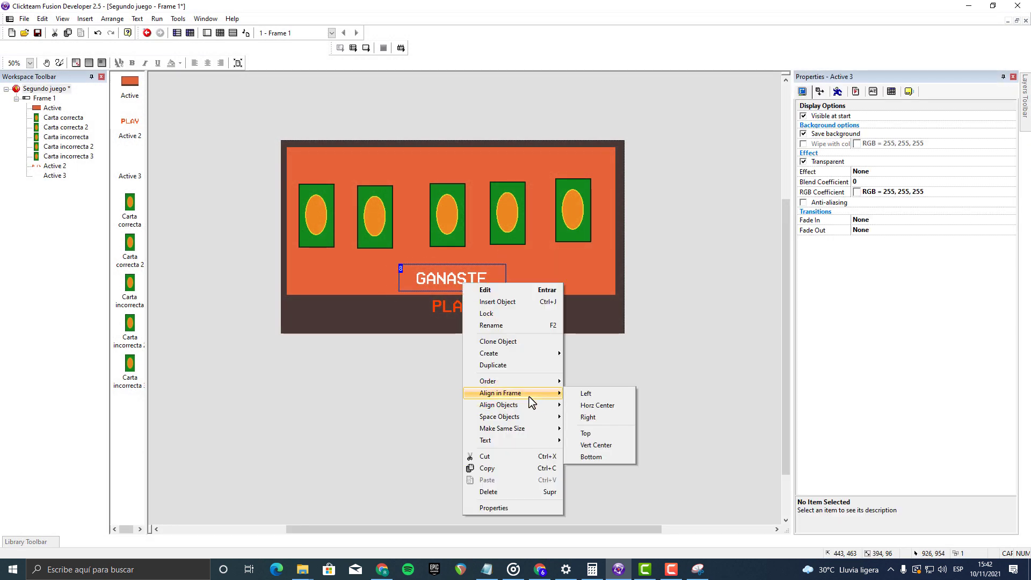
pyautogui.click(582, 404)
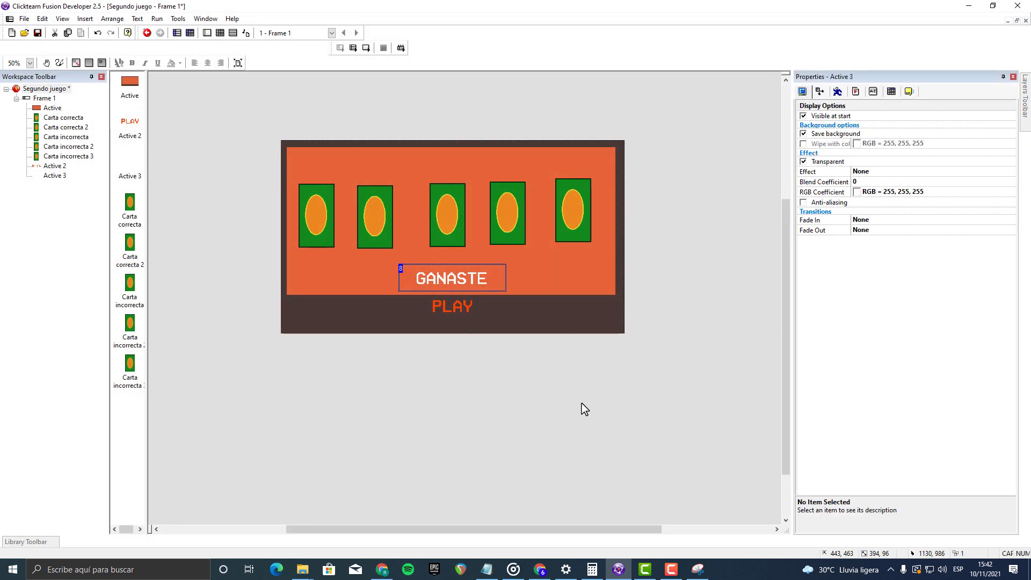
pyautogui.doubleClick(463, 282)
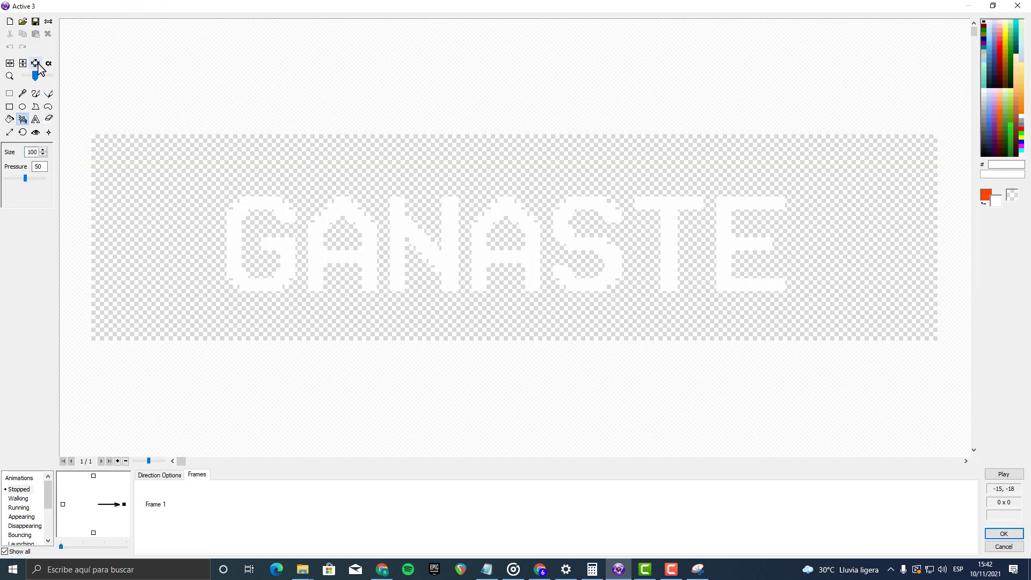
pyautogui.click(1003, 534)
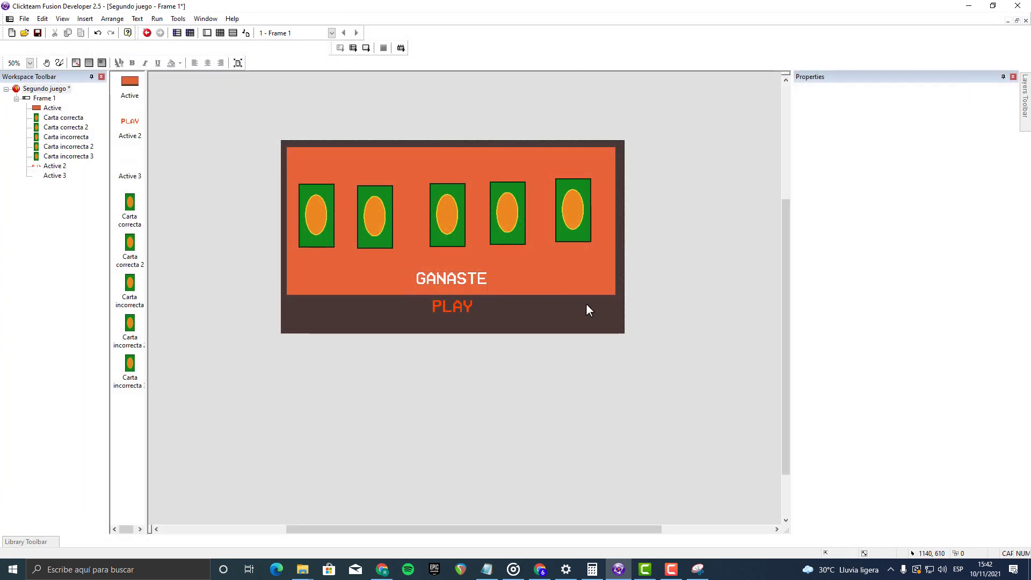
pyautogui.click(464, 276)
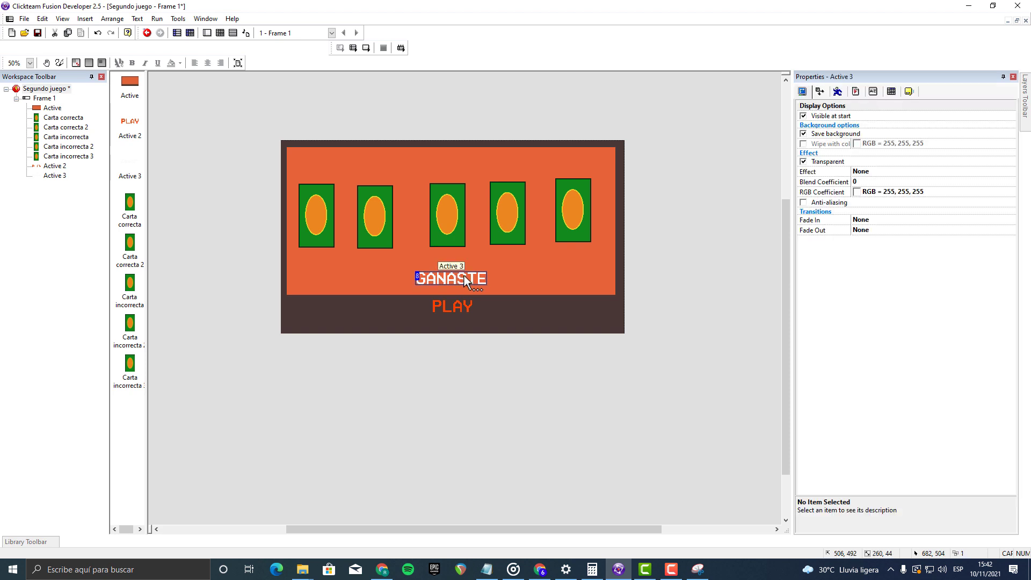
# Step: Insert another Active object beside the GANASTE text and enlarge it to about 456 × 124 pixels
pyautogui.click(512, 284)
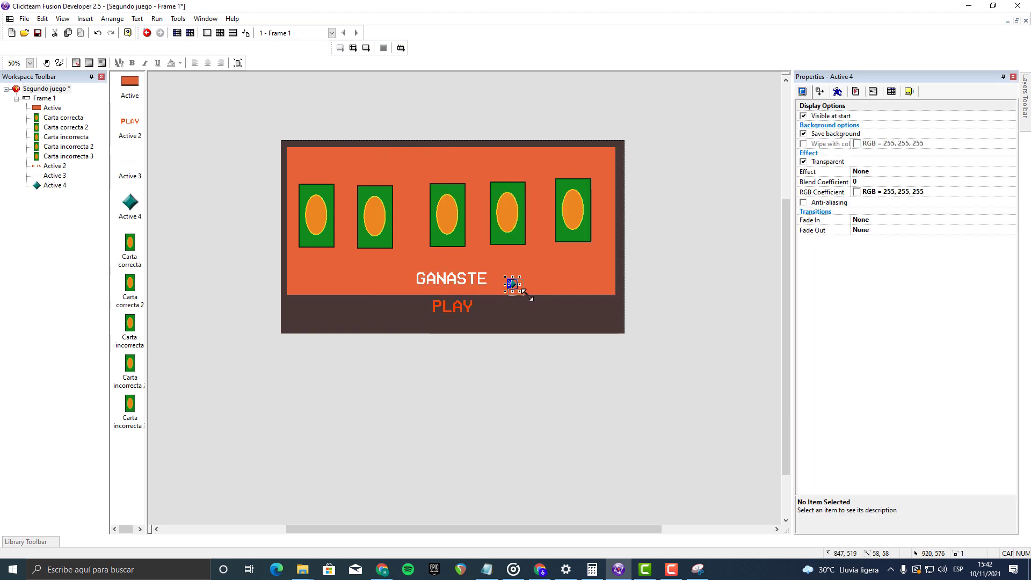
pyautogui.moveTo(528, 295); pyautogui.dragTo(617, 301)
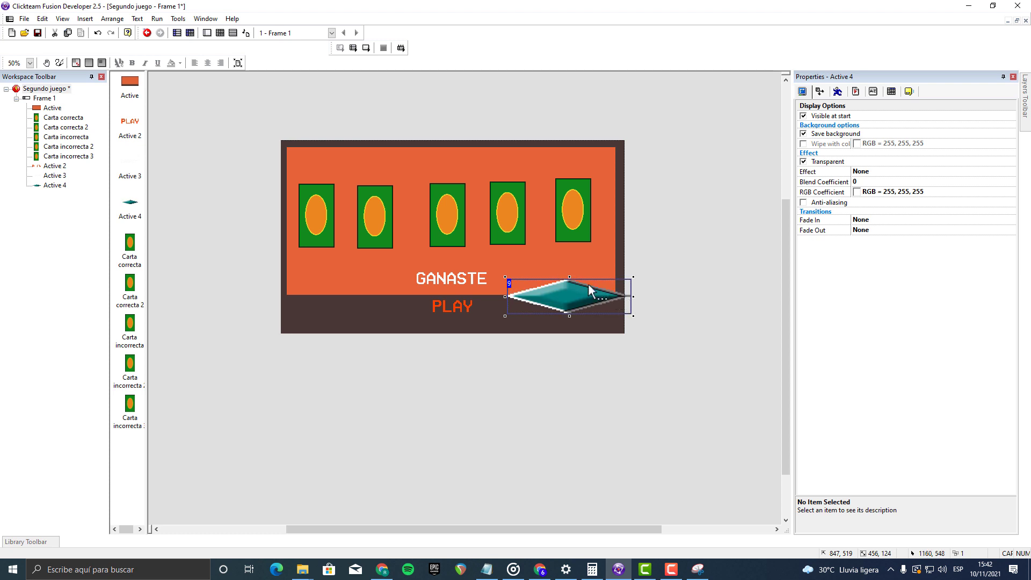
# Step: Replace the diamond image of Active 4 with the text PERDISTE and crop the canvas to the text
pyautogui.doubleClick(569, 290)
pyautogui.click(9, 22)
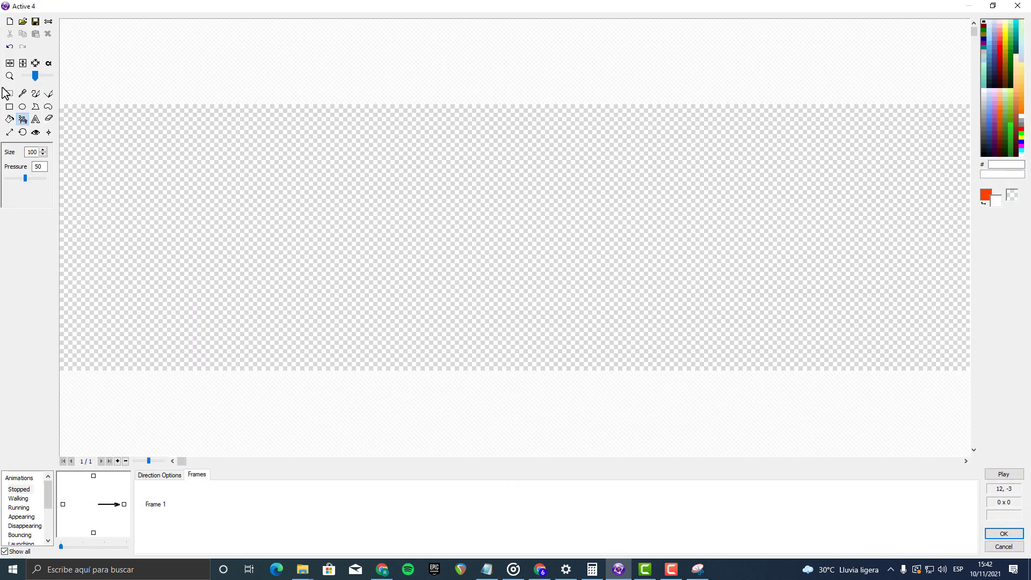
pyautogui.click(36, 119)
pyautogui.click(256, 193)
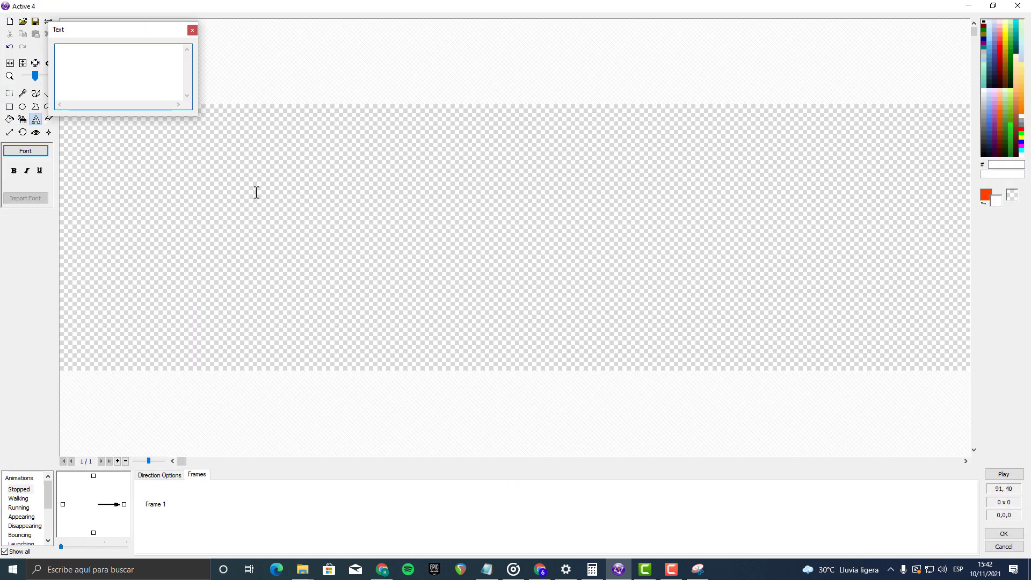
pyautogui.write('PERDISTE')
pyautogui.moveTo(385, 293); pyautogui.dragTo(310, 262)
pyautogui.click(34, 63)
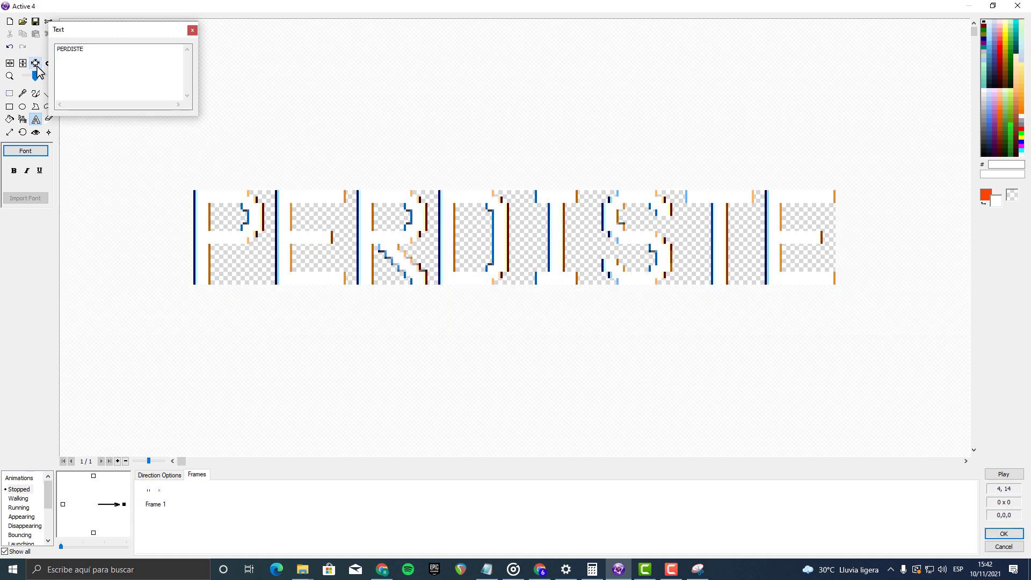
# Step: Spray the coloured edges of the PERDISTE letters white, and place the object on the orange background below the last card
pyautogui.click(24, 120)
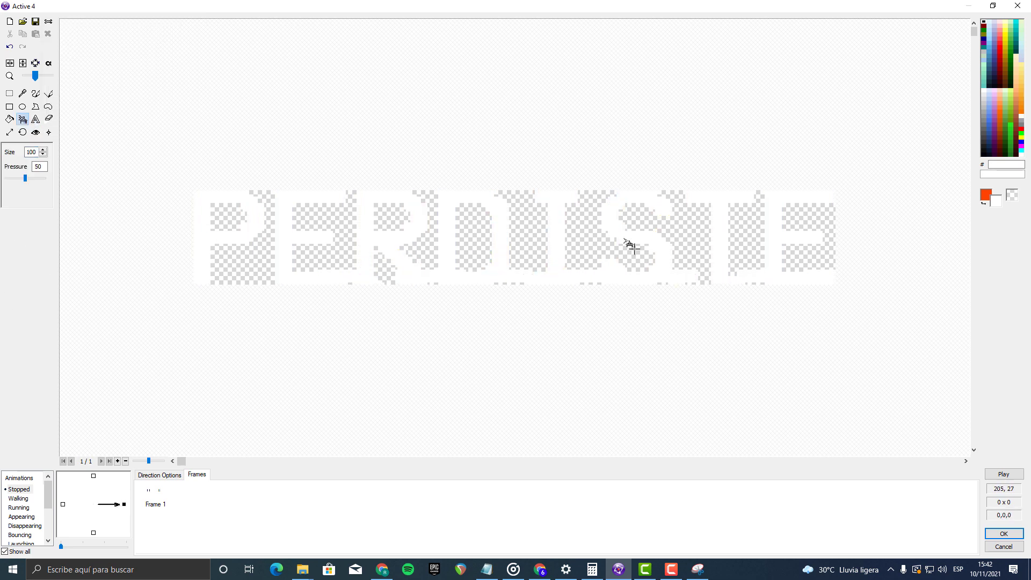
pyautogui.press('Return')
pyautogui.moveTo(569, 298); pyautogui.dragTo(573, 274)
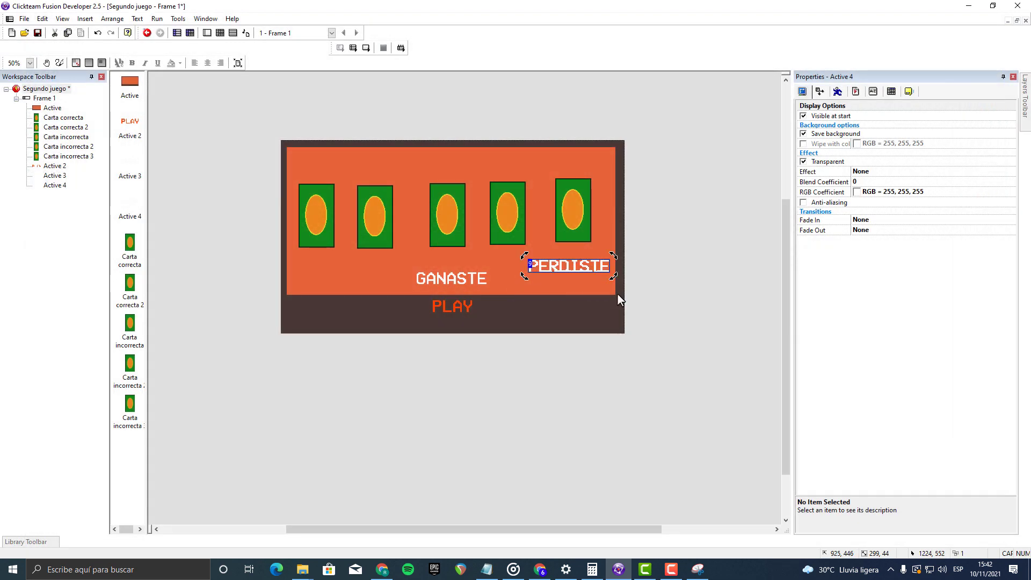
pyautogui.click(629, 285)
pyautogui.doubleClick(614, 224)
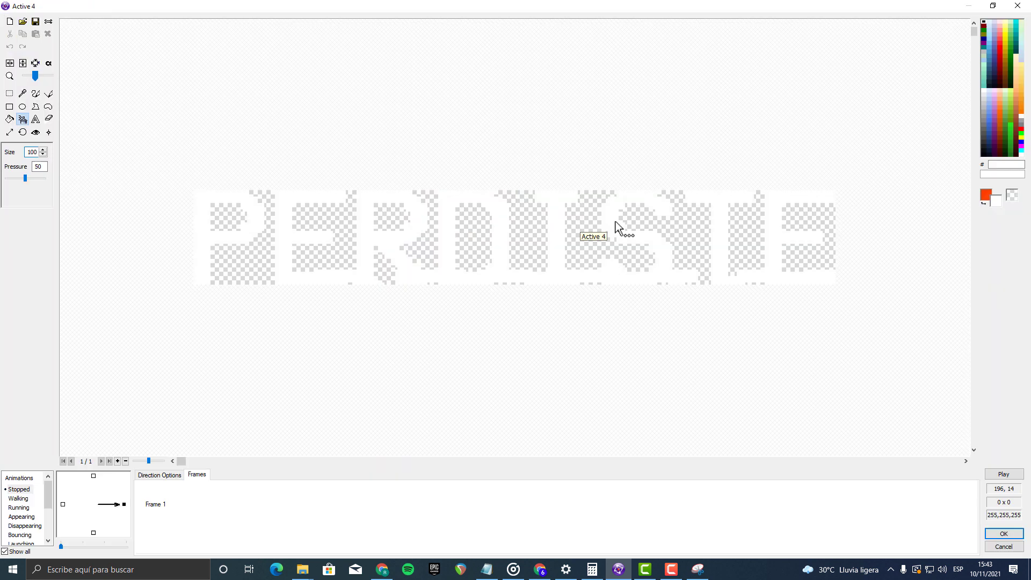
pyautogui.scroll(-2, 470, 260)
pyautogui.scroll(3, 470, 260)
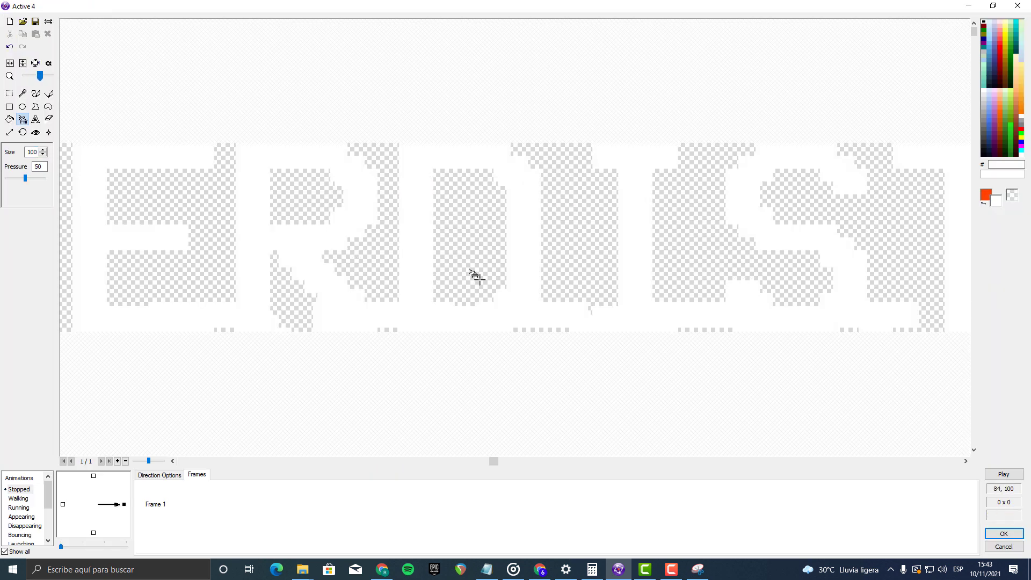
pyautogui.click(1004, 547)
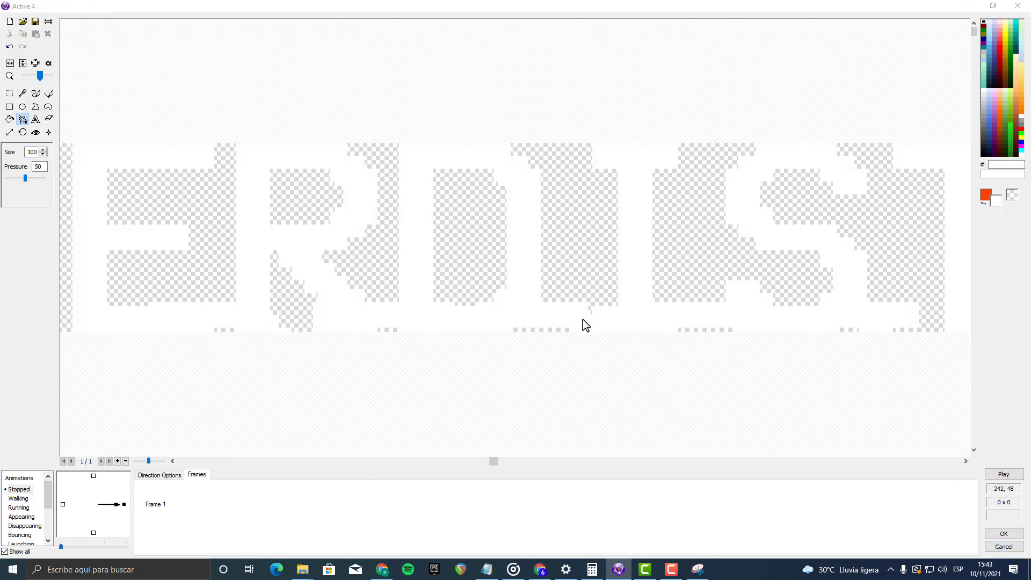
# Step: Accept the picture edit of the PERDISTE text, and rename the GANASTE text object as GANASTE
pyautogui.click(534, 307)
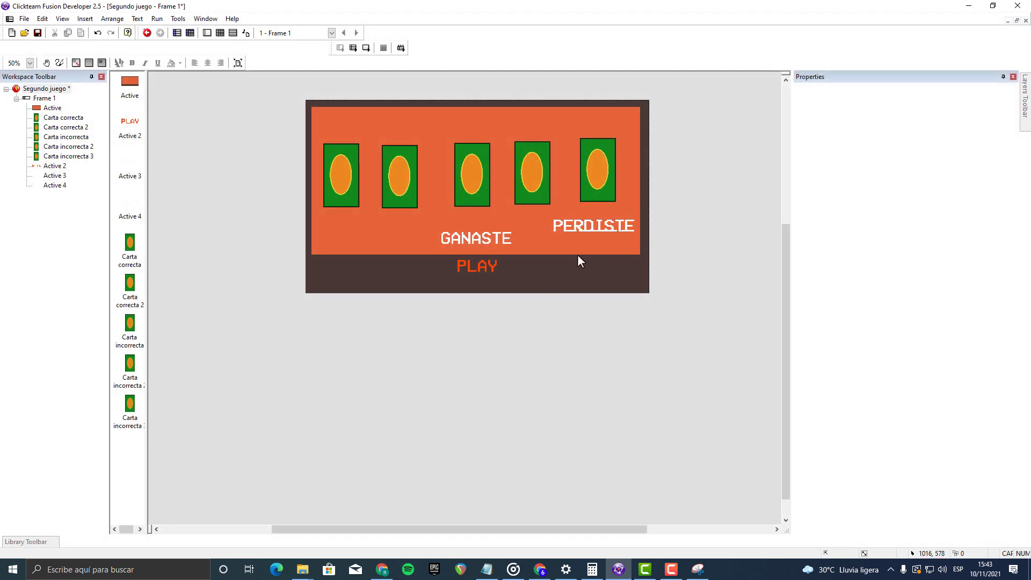
pyautogui.click(478, 241)
pyautogui.rightClick(478, 240)
pyautogui.click(518, 282)
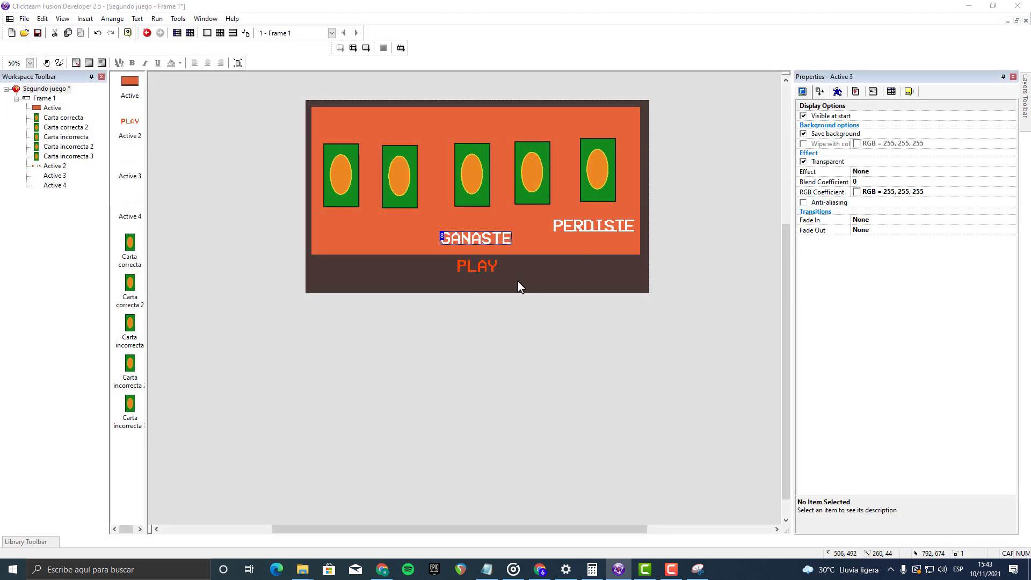
pyautogui.write('GANASTE')
pyautogui.press('Return')
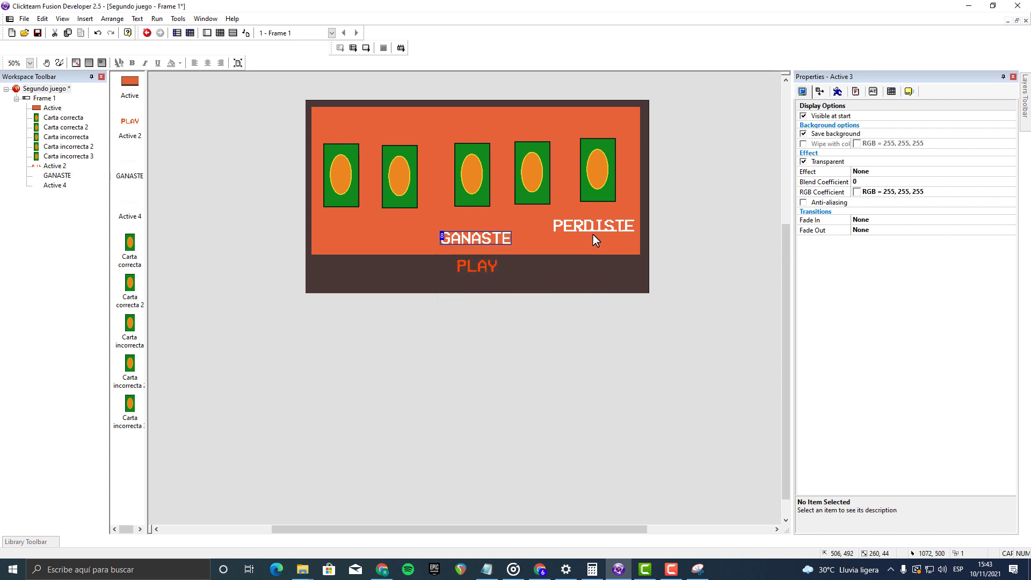
# Step: Rename the PERDISTE text object in the frame as PERDISTE
pyautogui.click(592, 229)
pyautogui.rightClick(592, 229)
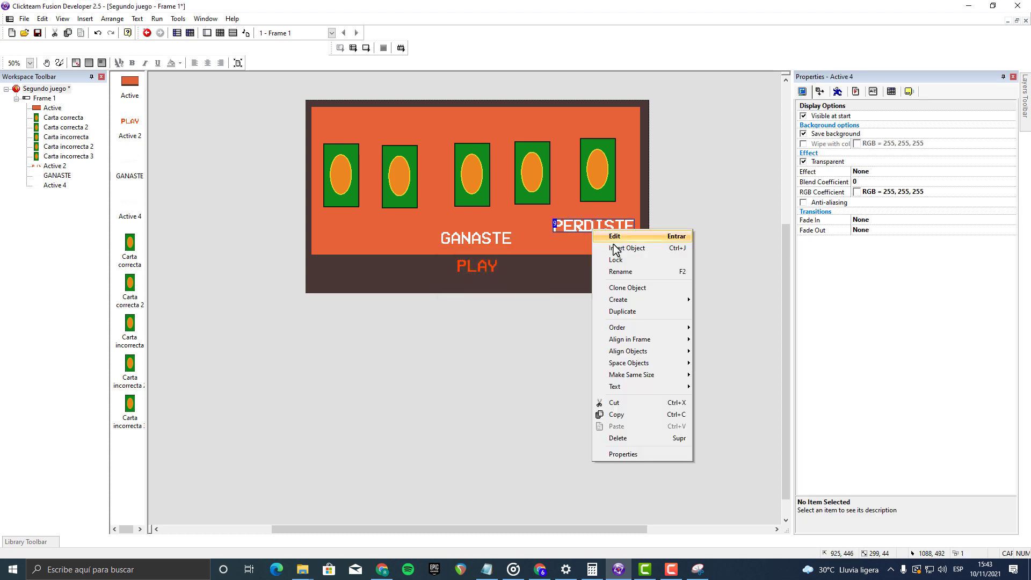
pyautogui.click(624, 277)
pyautogui.write('PERDISTE')
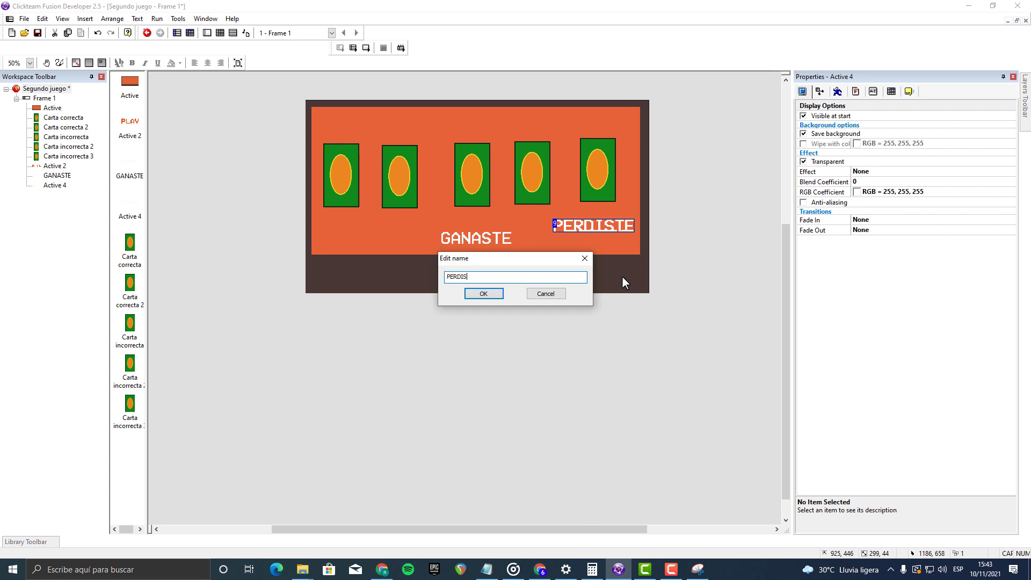
pyautogui.press('Return')
# Step: Rename the PLAY text object below the table as PLAY
pyautogui.rightClick(492, 266)
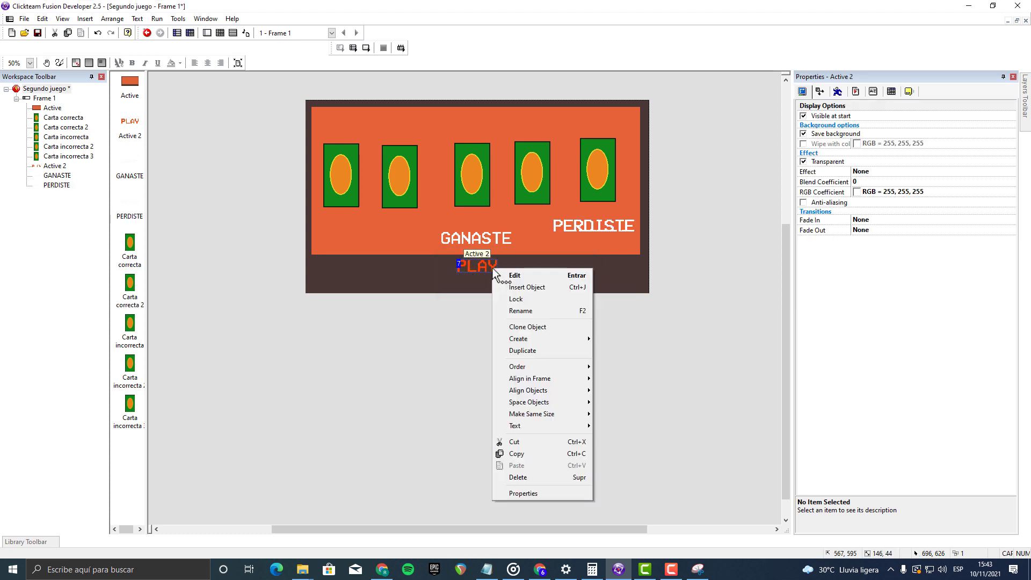
pyautogui.click(537, 313)
pyautogui.write('PLAY')
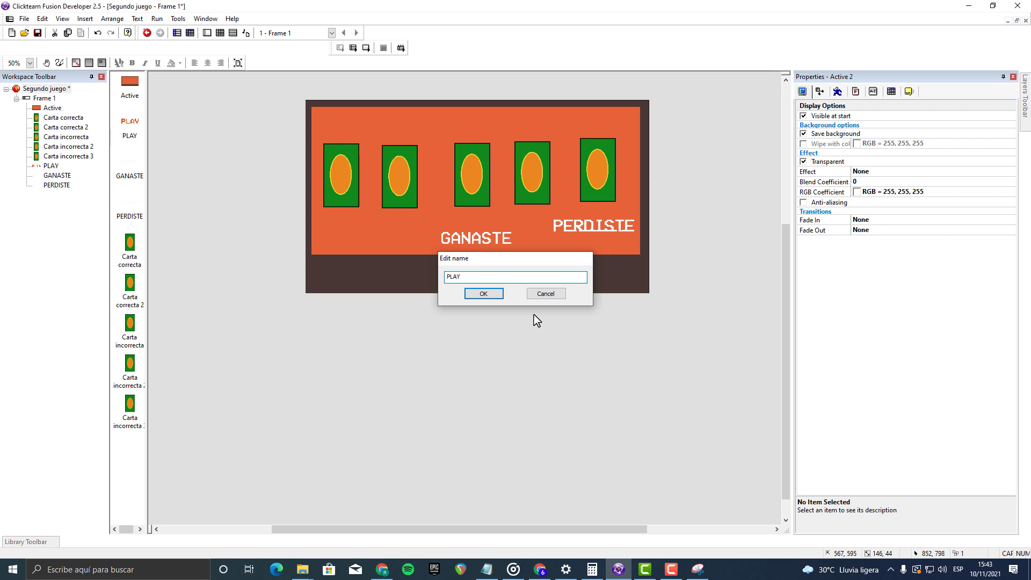
pyautogui.click(494, 293)
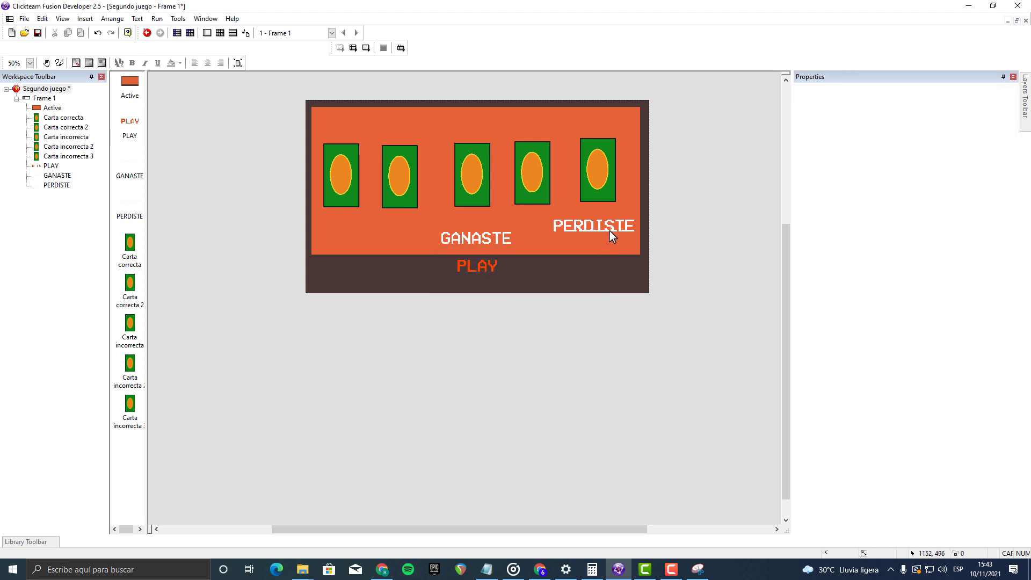
# Step: Move the PERDISTE text out of the frame, into the empty area to its right
pyautogui.moveTo(593, 227); pyautogui.dragTo(719, 261)
pyautogui.moveTo(594, 172); pyautogui.dragTo(635, 211)
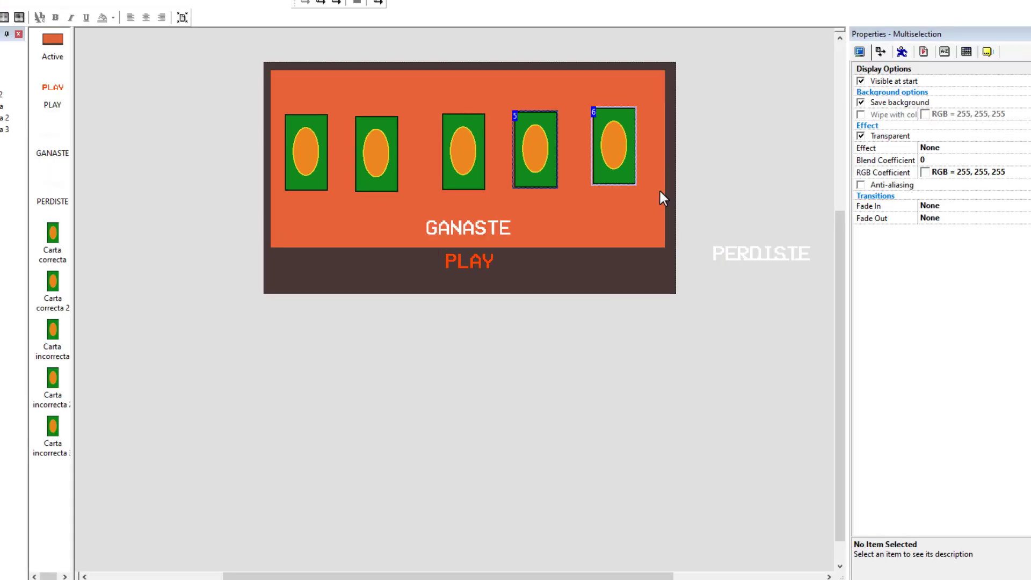
pyautogui.click(369, 144)
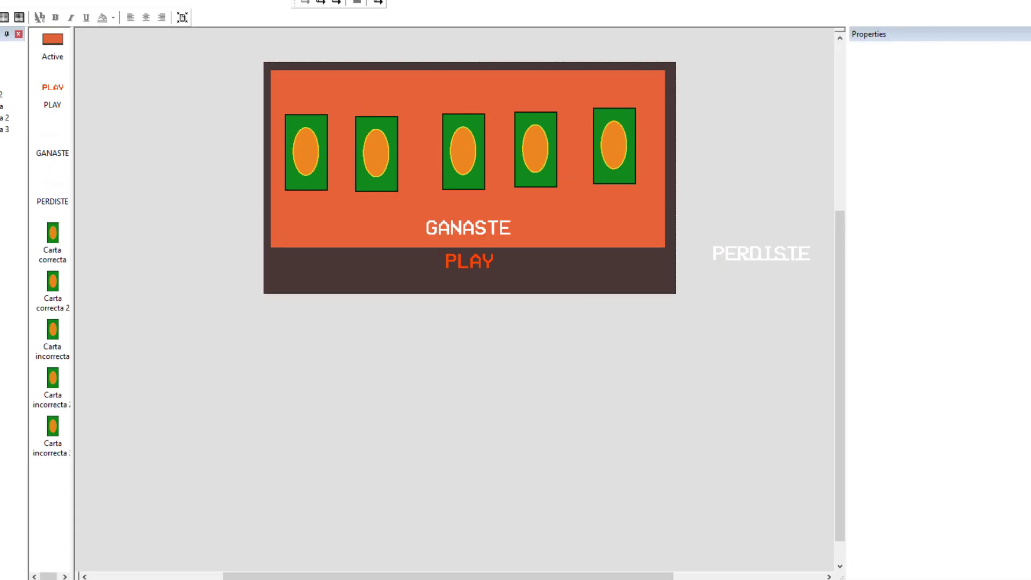
# Step: Look up Carta correcta's position and set Carta correcta 2's Y position to the same value, 280
pyautogui.keyDown('ctrl'); pyautogui.scroll(2, 317, 182); pyautogui.keyUp('ctrl')
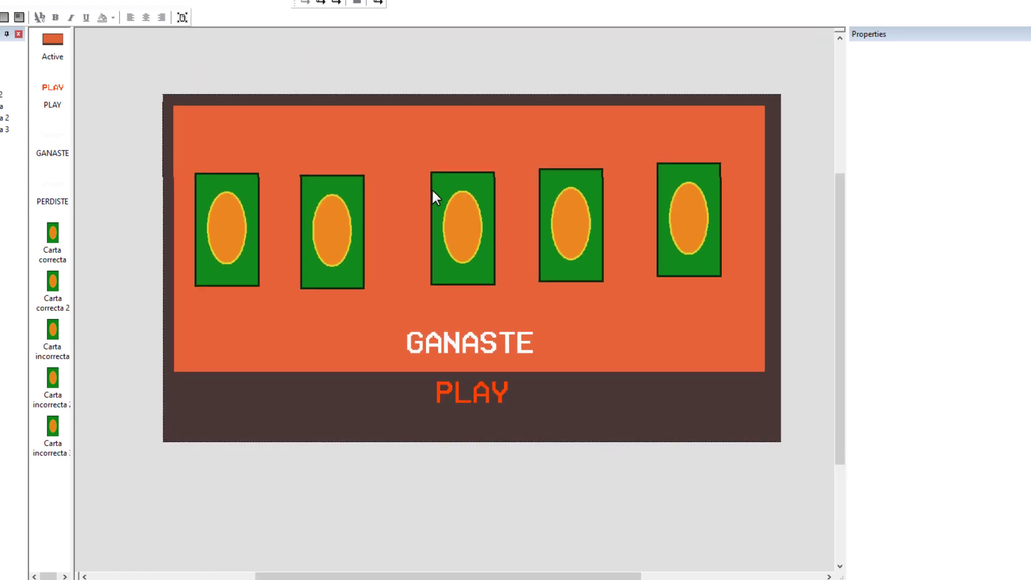
pyautogui.click(243, 223)
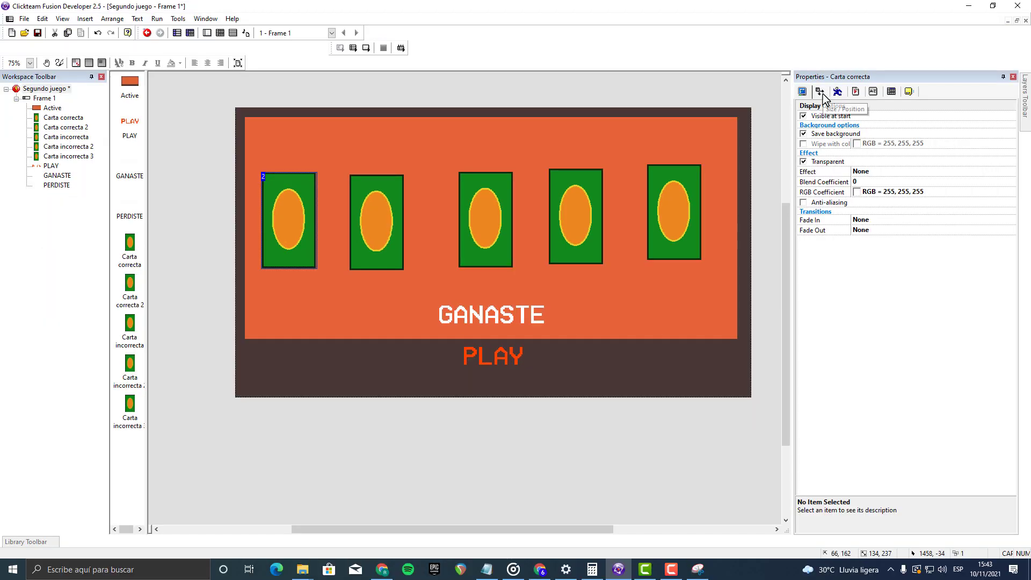
pyautogui.click(882, 52)
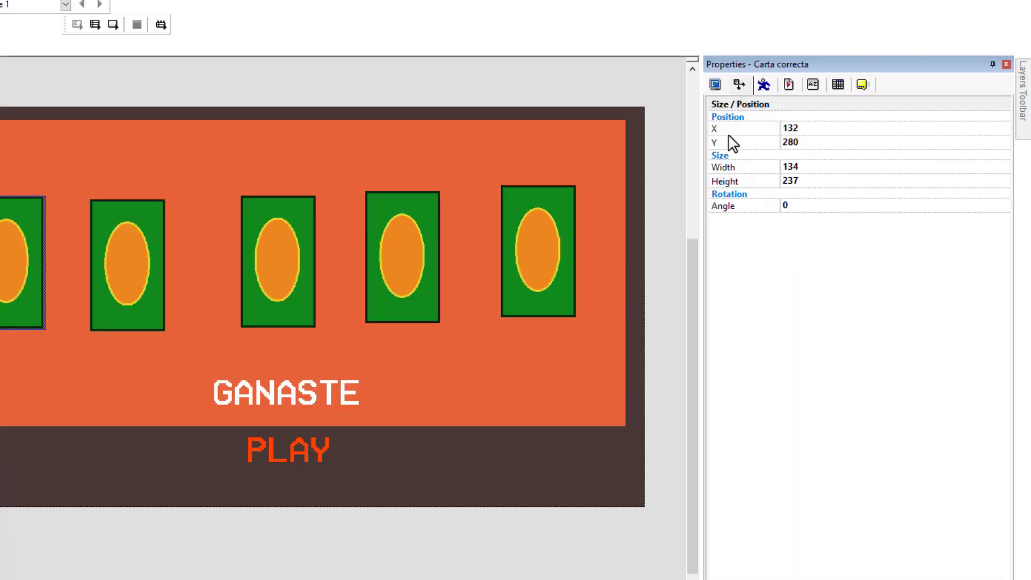
pyautogui.click(729, 144)
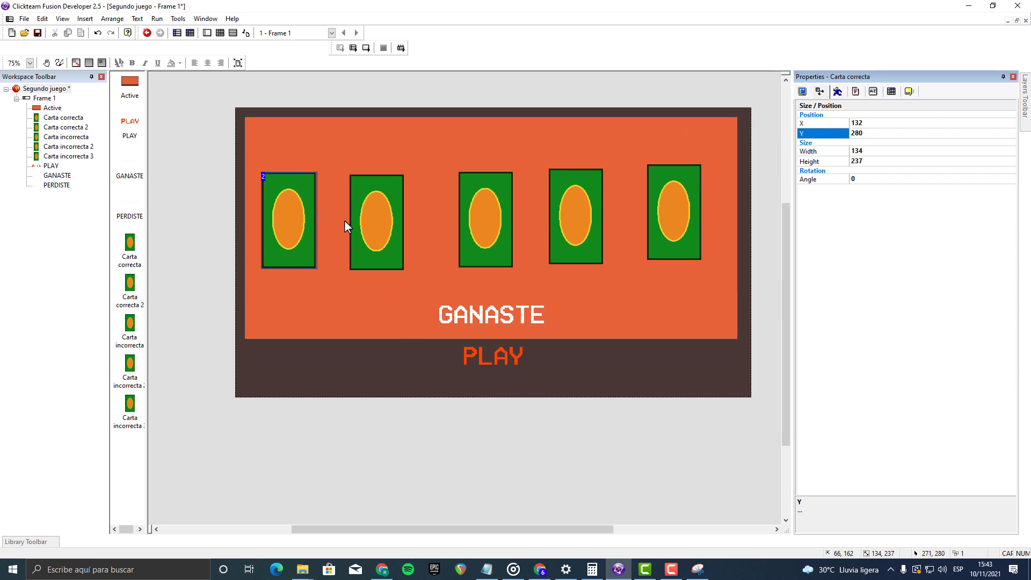
pyautogui.click(380, 220)
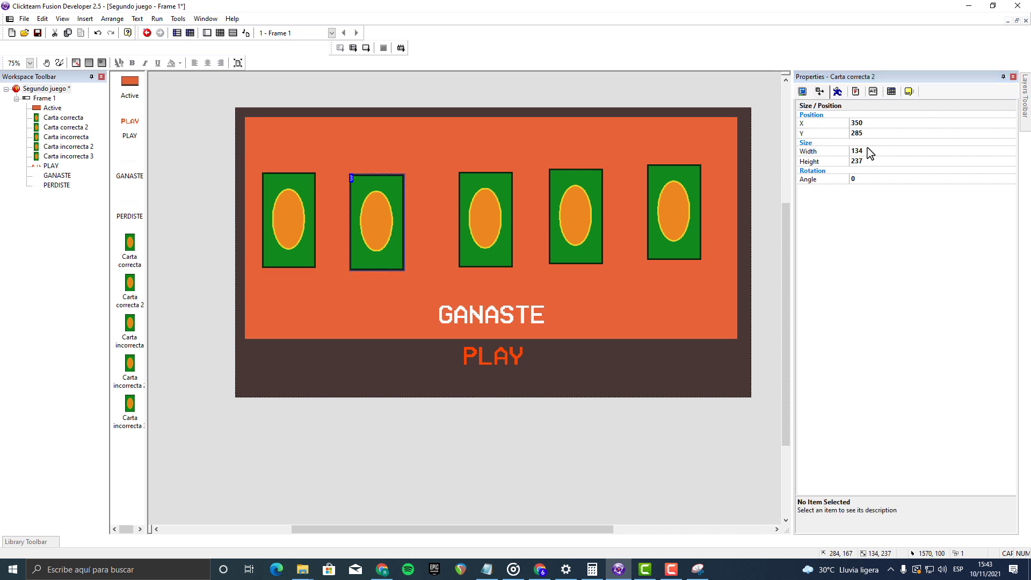
pyautogui.click(858, 134)
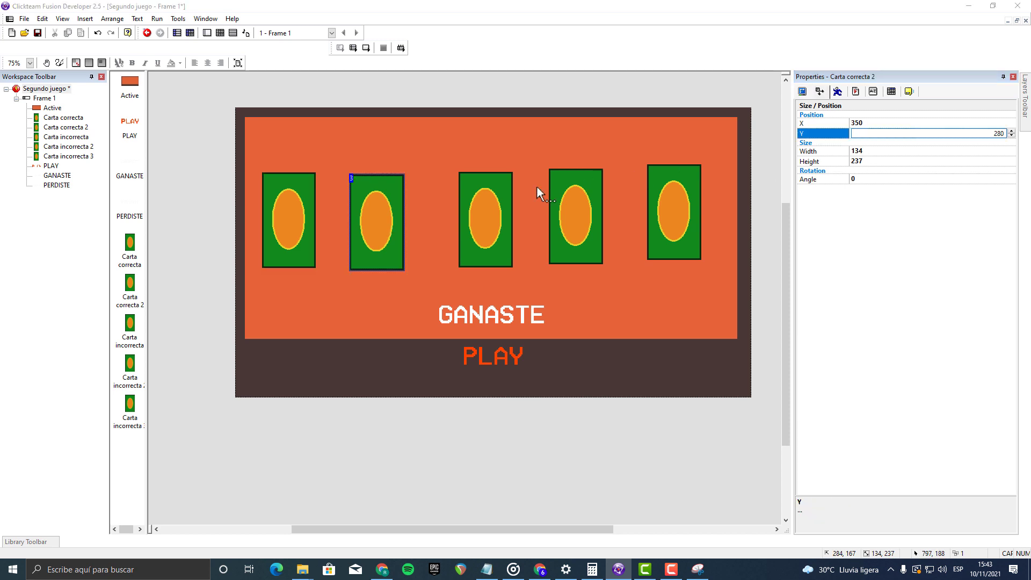
# Step: Set the Y position of both Carta incorrecta and Carta incorrecta 2 to 280
pyautogui.click(499, 214)
pyautogui.click(885, 134)
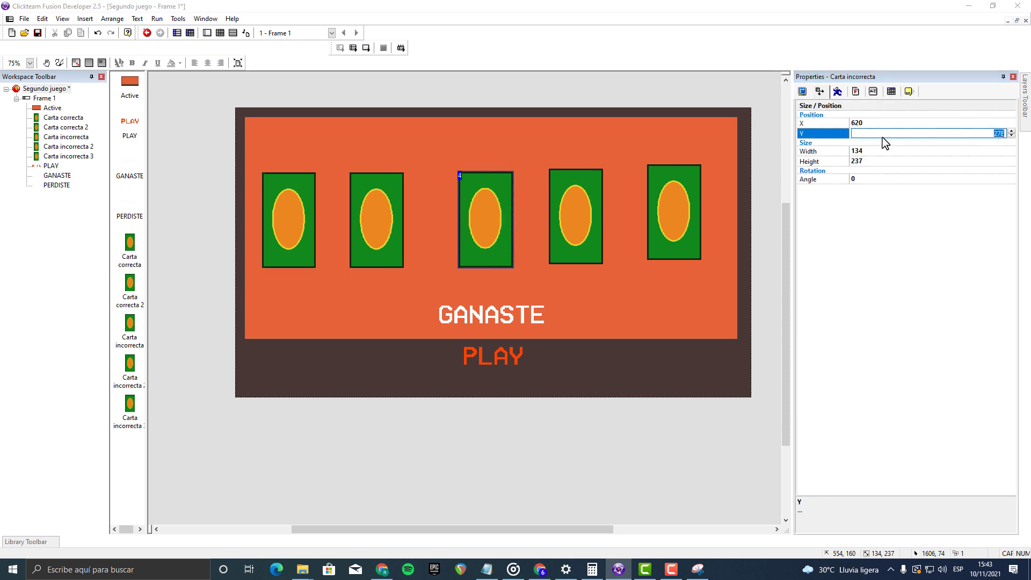
pyautogui.click(572, 212)
pyautogui.click(927, 134)
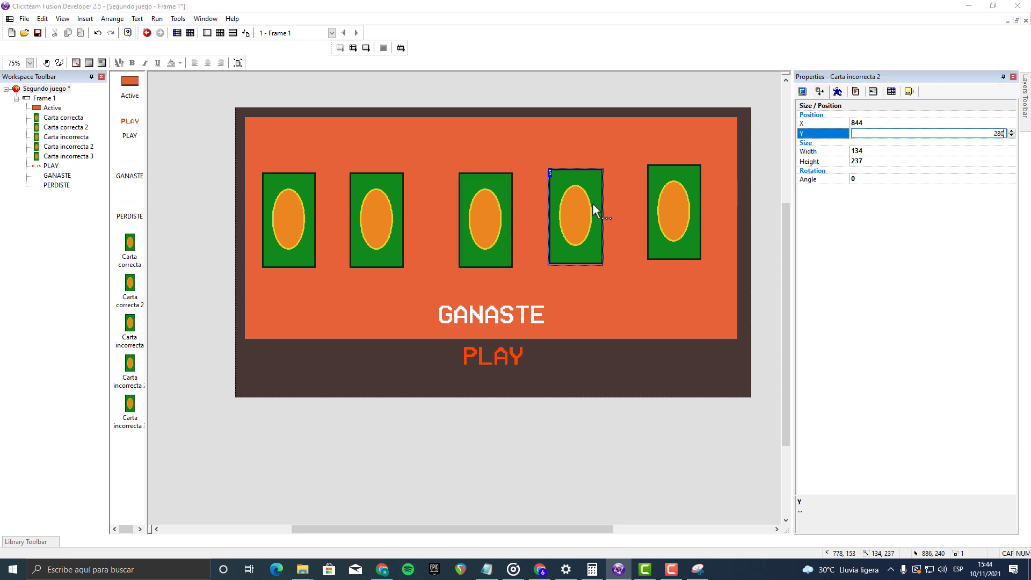
# Step: Set the Y position of Carta incorrecta 3 to 280 and deselect it
pyautogui.click(669, 221)
pyautogui.click(879, 134)
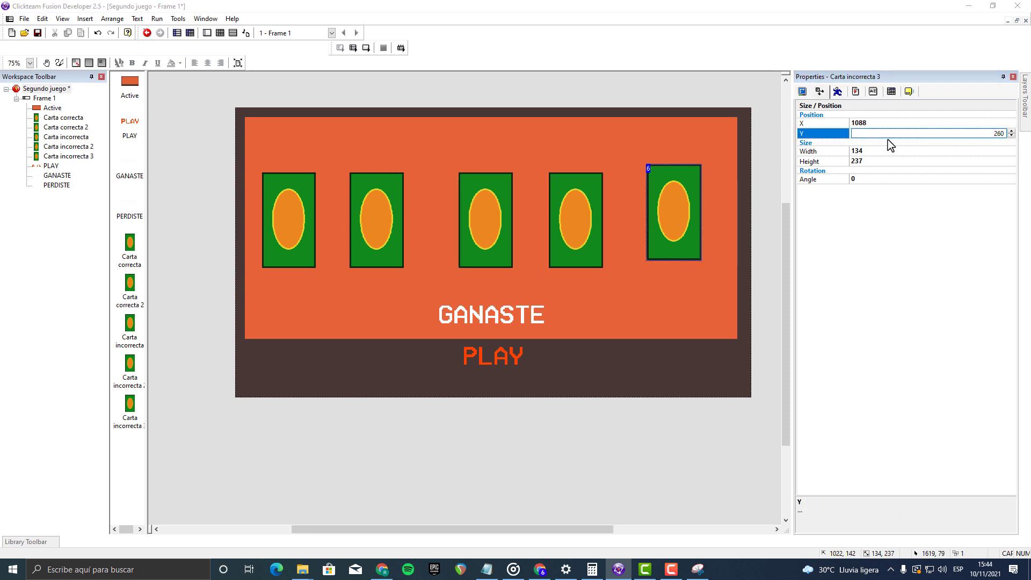
pyautogui.doubleClick(981, 134)
pyautogui.press('Return')
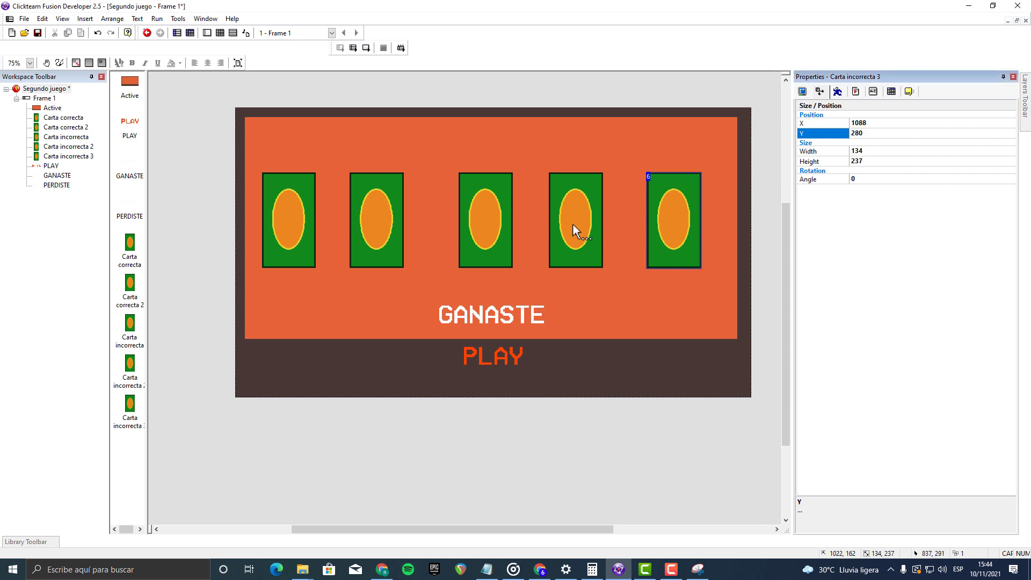
pyautogui.click(526, 156)
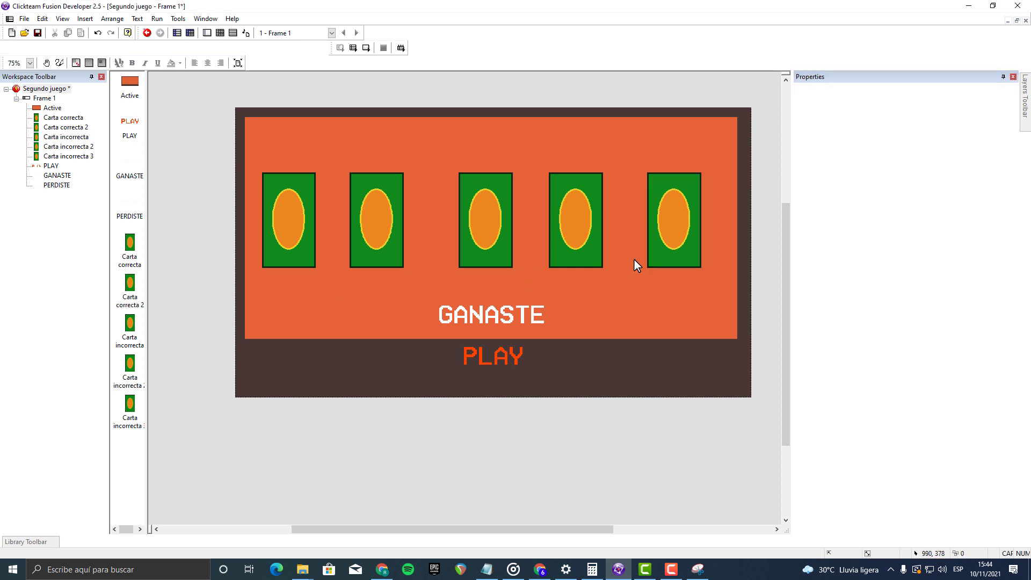
# Step: Compare the X positions of Carta correcta and Carta correcta 2 to examine the spacing between them
pyautogui.click(291, 229)
pyautogui.click(356, 244)
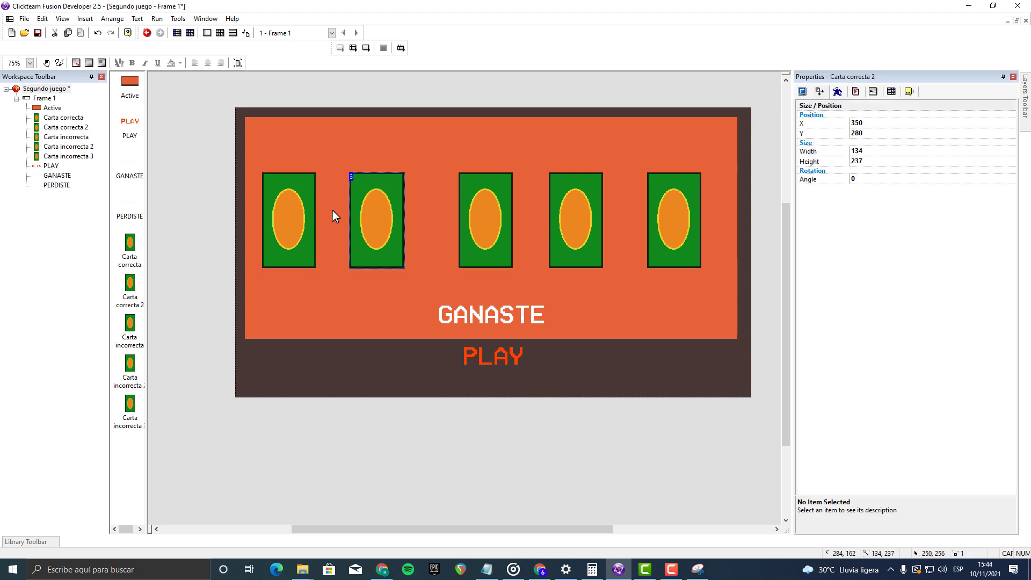
pyautogui.click(286, 207)
pyautogui.click(415, 172)
pyautogui.scroll(-2, 436, 170)
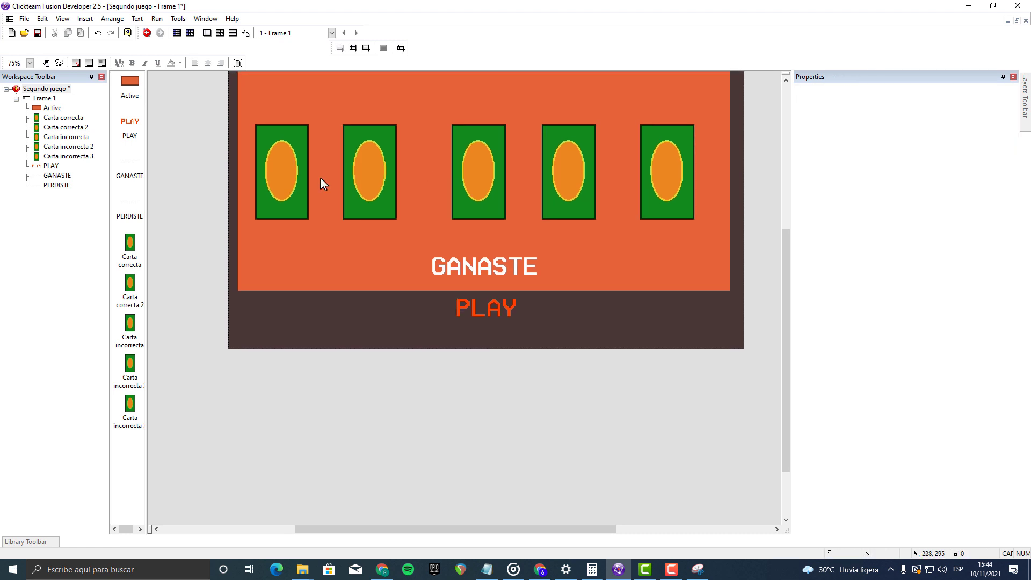
pyautogui.scroll(3, 349, 210)
pyautogui.click(283, 257)
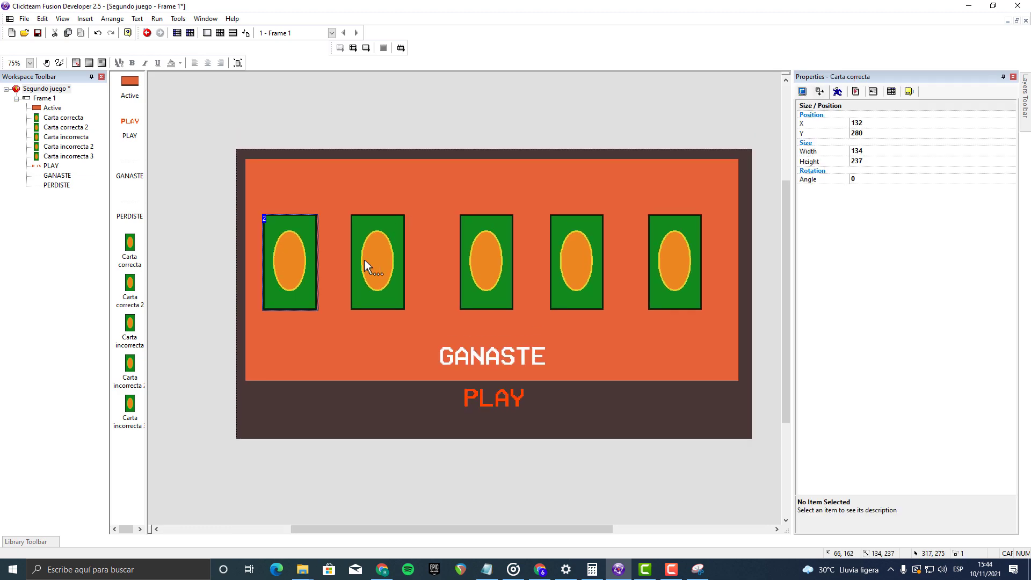
pyautogui.click(368, 267)
pyautogui.click(286, 258)
pyautogui.click(272, 253)
pyautogui.click(151, 235)
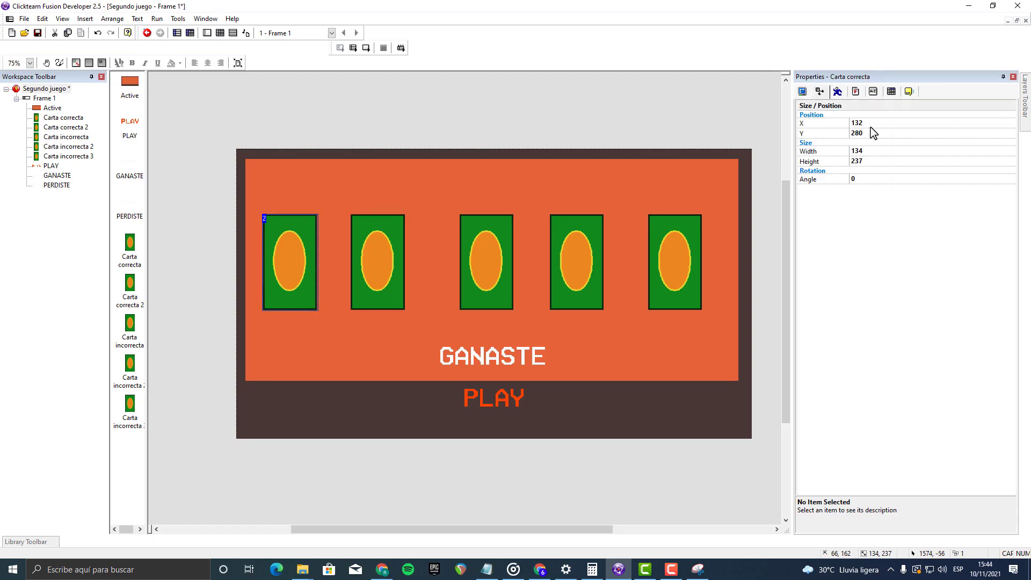
pyautogui.click(391, 263)
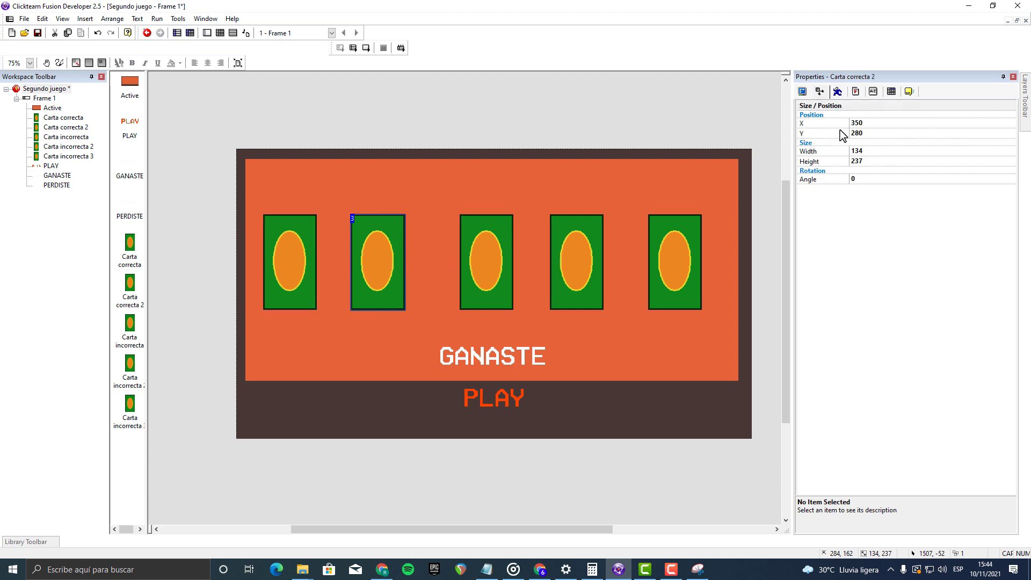
# Step: Find and open the Windows Calculator (Calculadora)
pyautogui.click(184, 568)
pyautogui.write('CALCU')
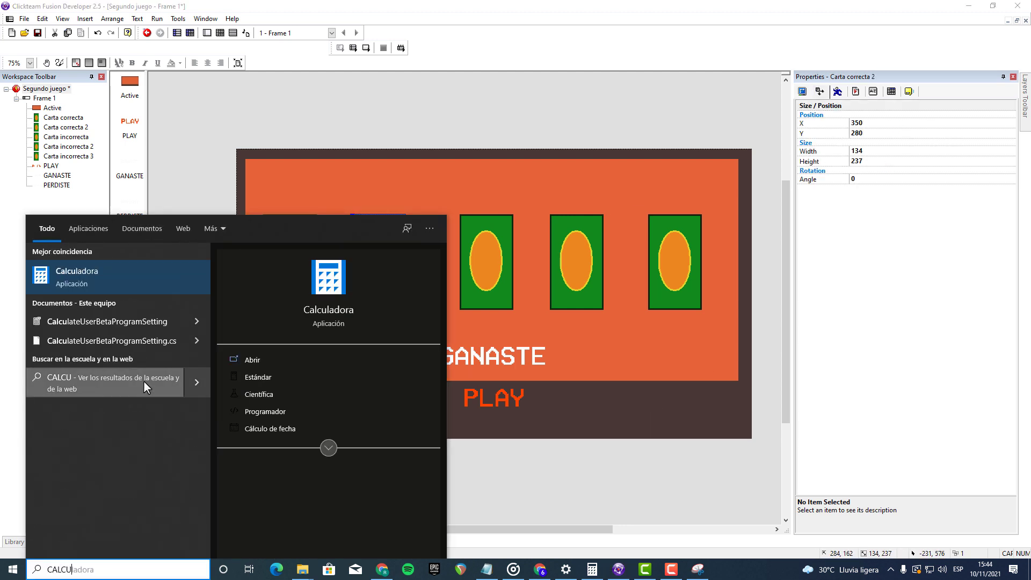
pyautogui.click(135, 286)
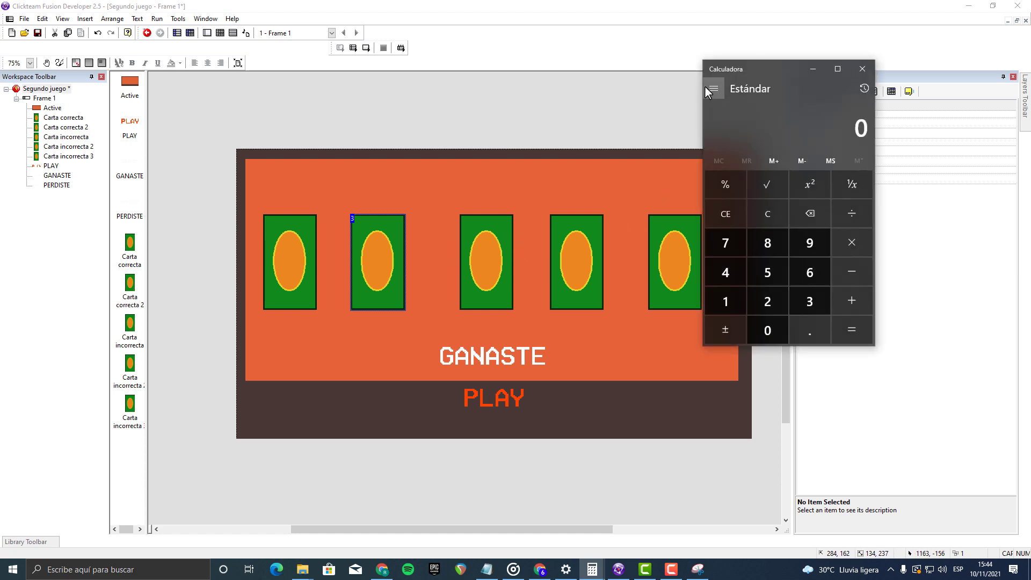
# Step: Return to the frame and recheck the positions of Carta correcta and Carta correcta 2
pyautogui.click(407, 145)
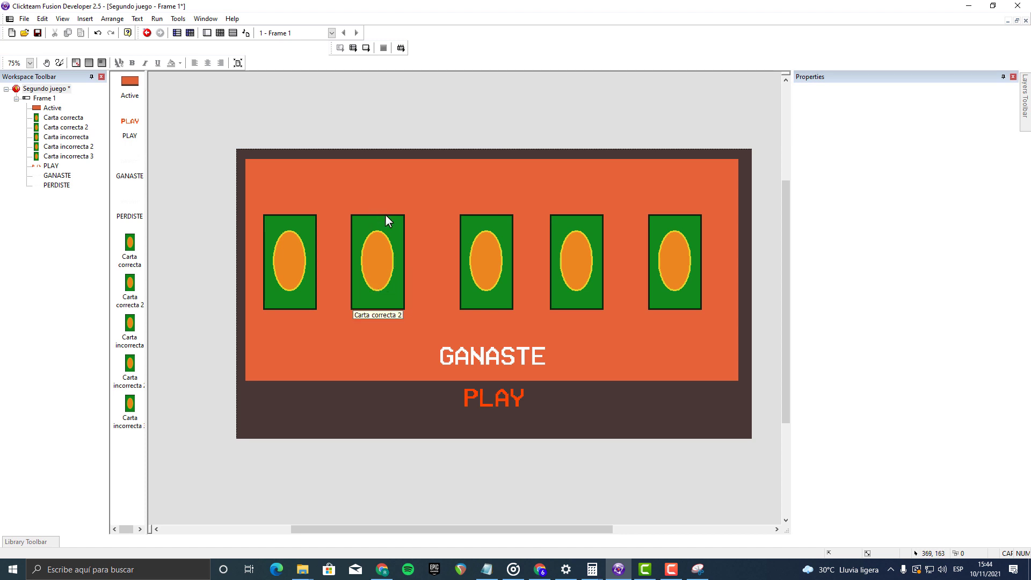
pyautogui.click(380, 248)
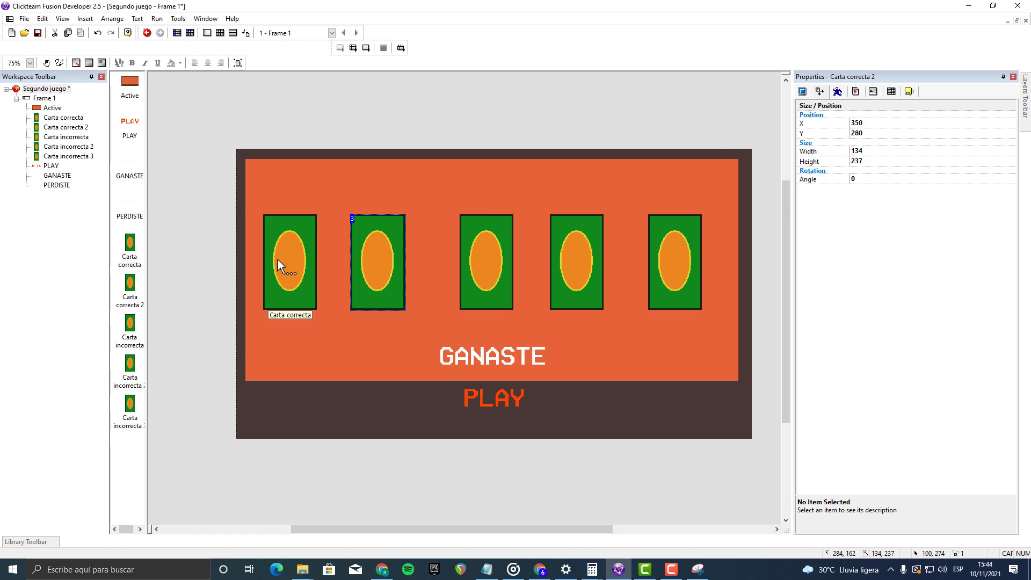
pyautogui.click(278, 259)
pyautogui.click(376, 273)
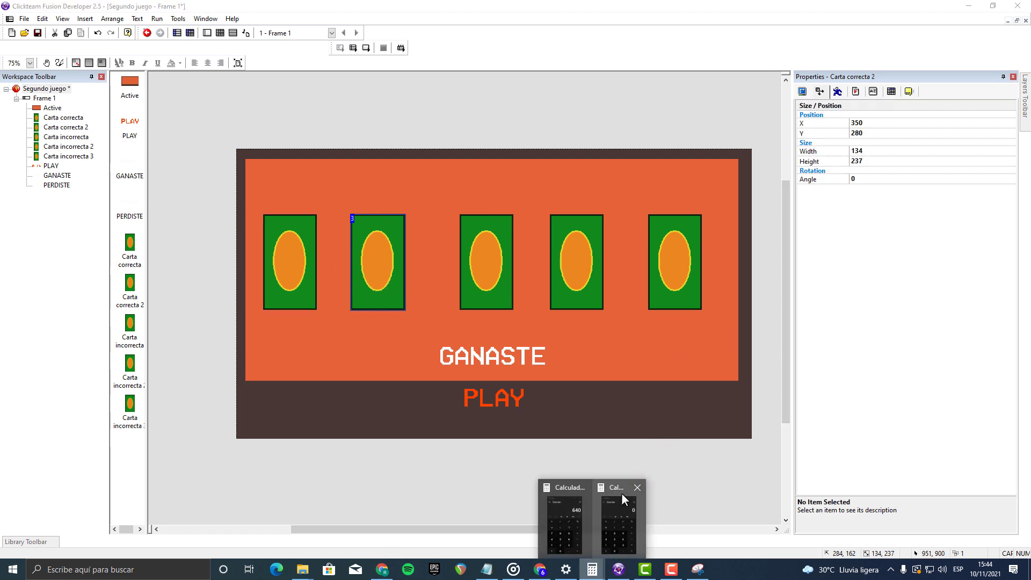
# Step: Use the Windows Calculator to subtract Carta correcta's X position from Carta correcta 2's (350 − 132), rechecking Carta correcta in the frame
pyautogui.click(584, 487)
pyautogui.click(589, 513)
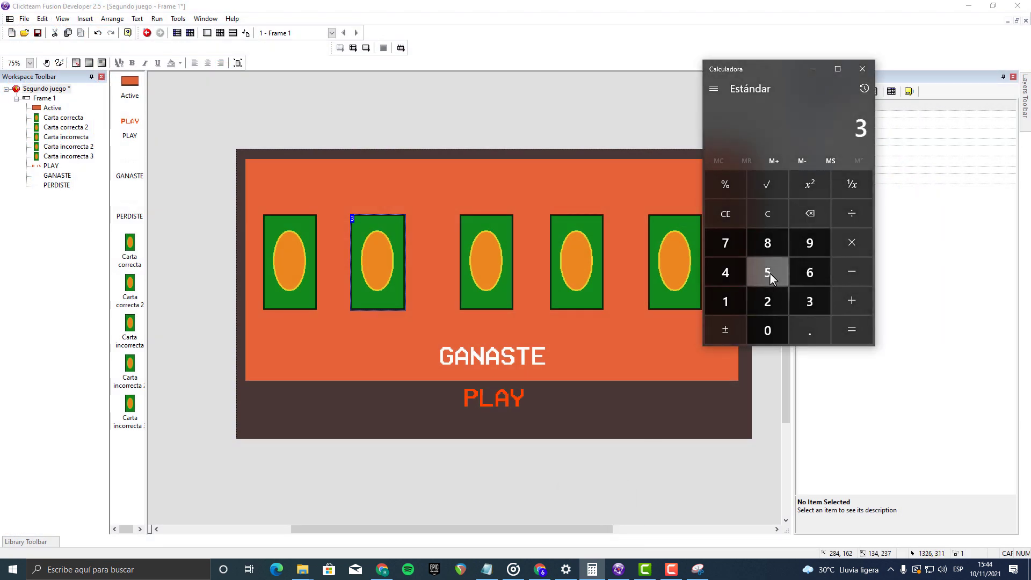
pyautogui.click(769, 273)
pyautogui.click(778, 331)
pyautogui.click(934, 275)
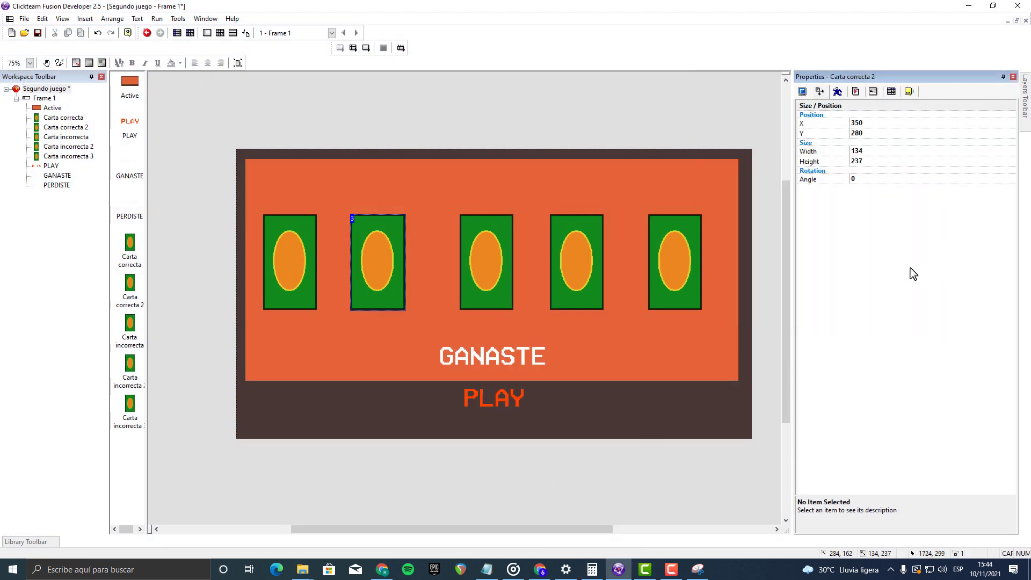
pyautogui.click(305, 276)
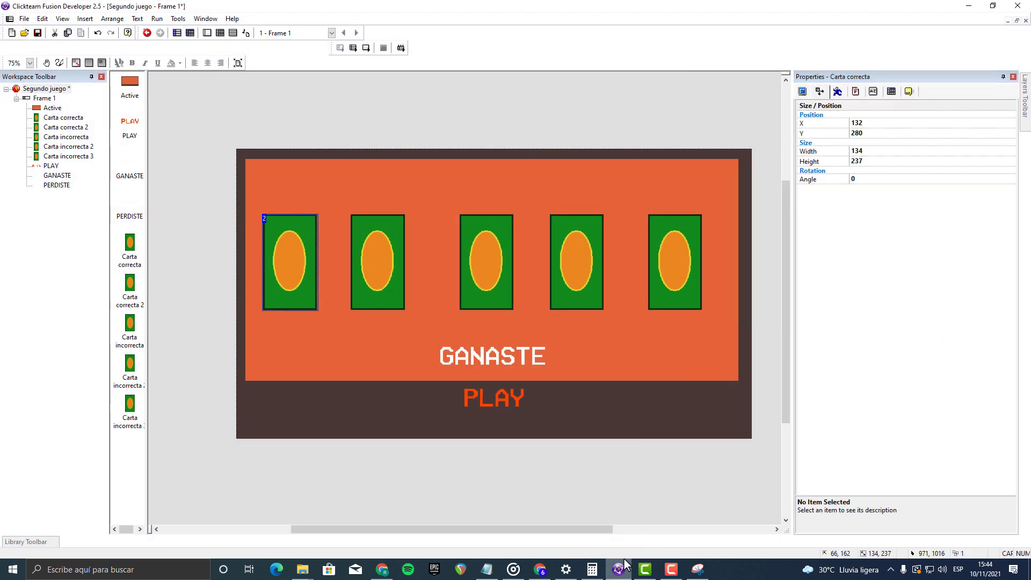
pyautogui.click(592, 569)
pyautogui.click(726, 301)
pyautogui.click(810, 303)
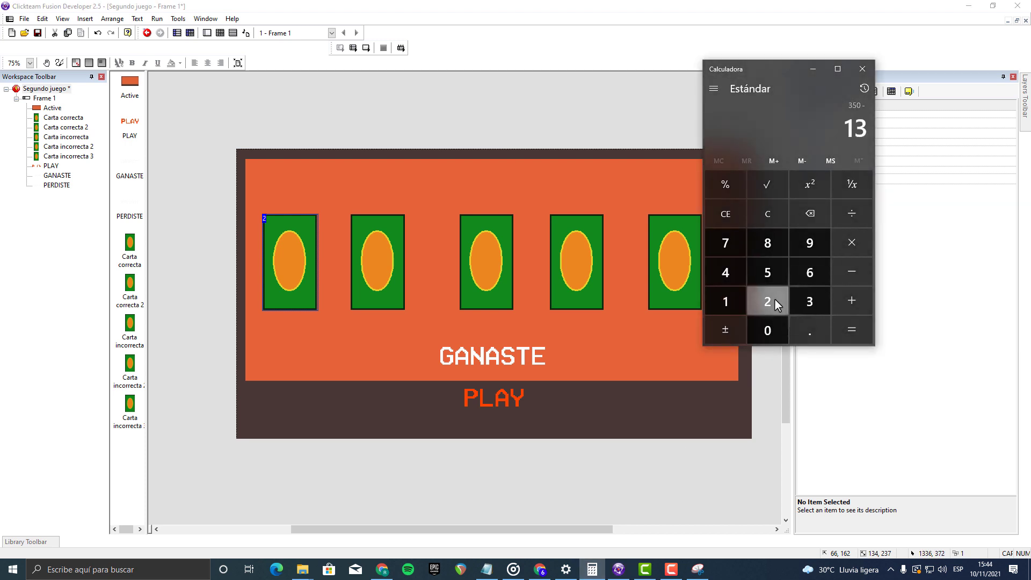
pyautogui.click(768, 301)
pyautogui.click(852, 329)
pyautogui.click(329, 214)
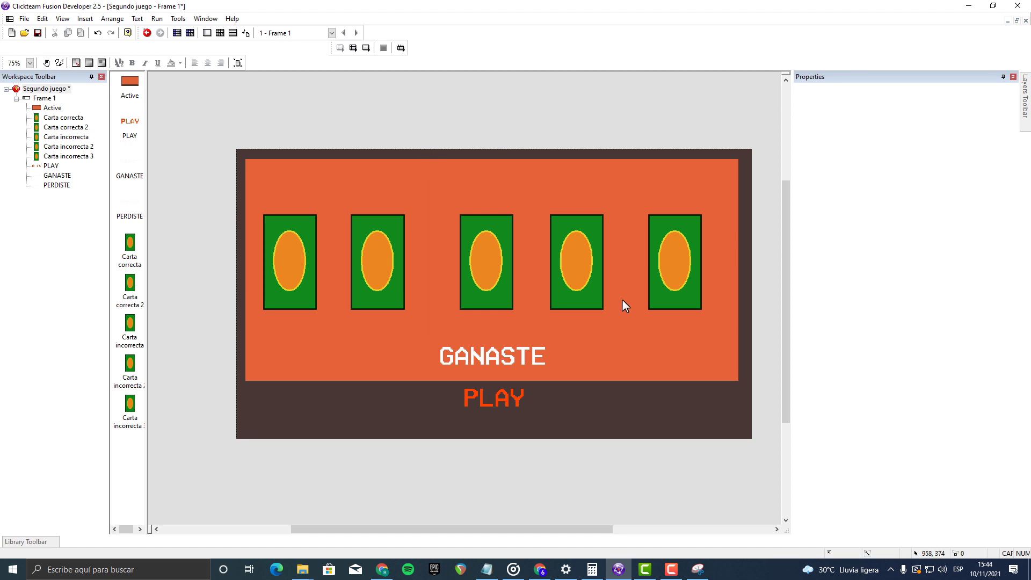
# Step: Recheck Carta correcta 2's X position and add the 218 spacing to it in the Calculator (350 + 218)
pyautogui.click(386, 268)
pyautogui.click(591, 568)
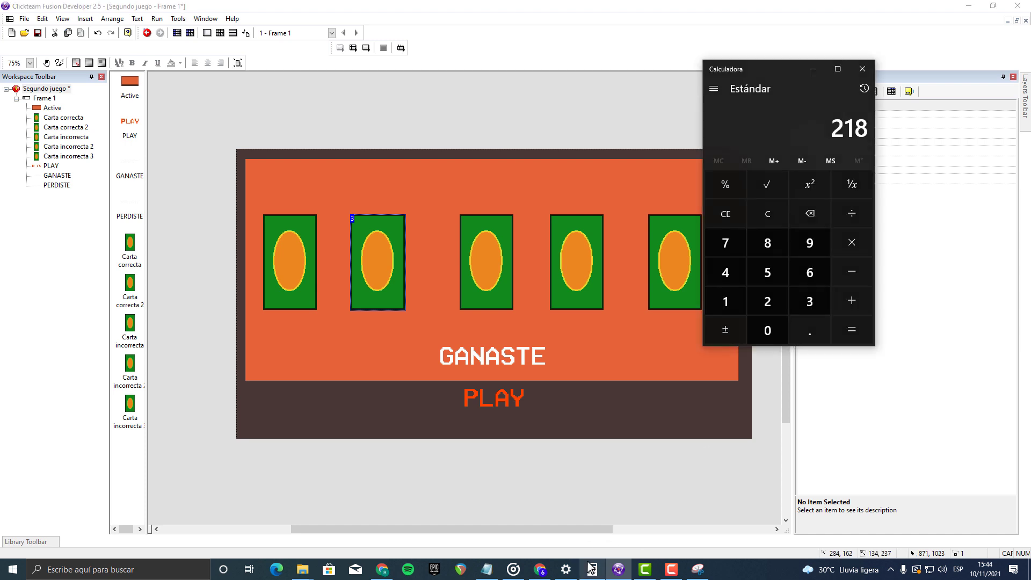
pyautogui.click(768, 213)
pyautogui.click(809, 300)
pyautogui.click(767, 272)
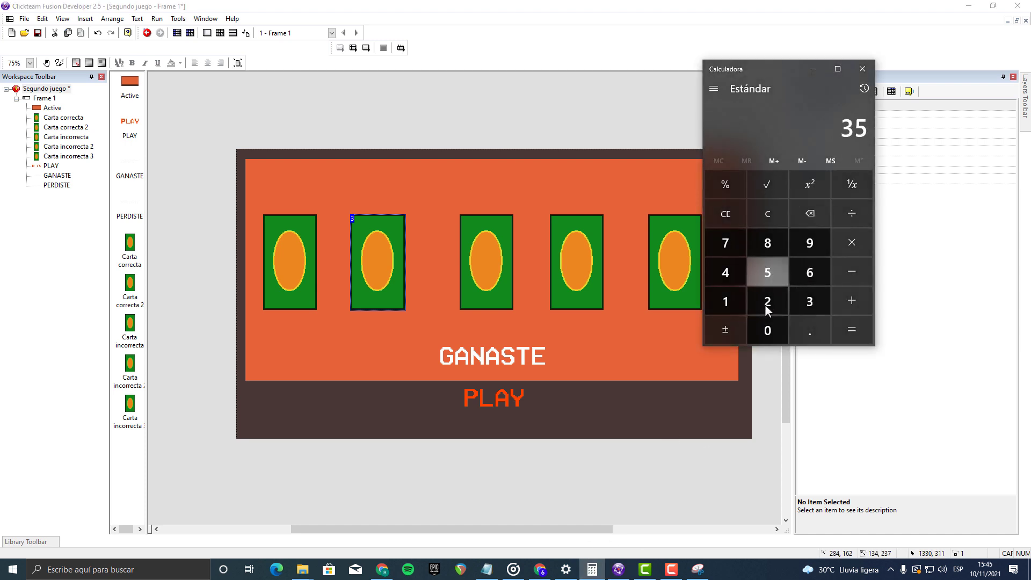
pyautogui.click(768, 330)
pyautogui.click(852, 300)
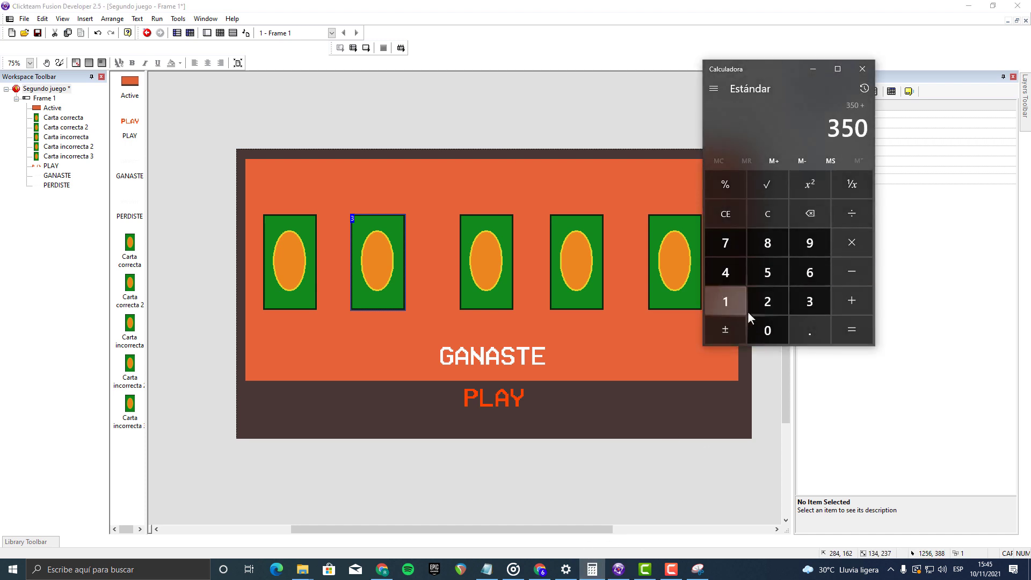
pyautogui.click(768, 302)
pyautogui.click(730, 302)
pyautogui.click(767, 243)
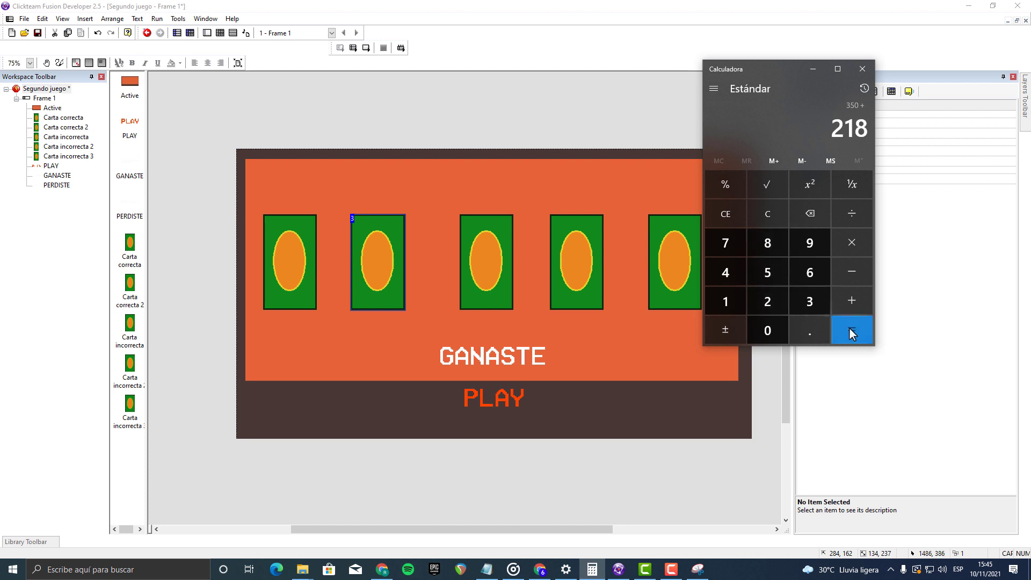
pyautogui.click(850, 329)
# Step: Back in the Clickteam Fusion frame, set the X position of Carta incorrecta to 568
pyautogui.click(471, 173)
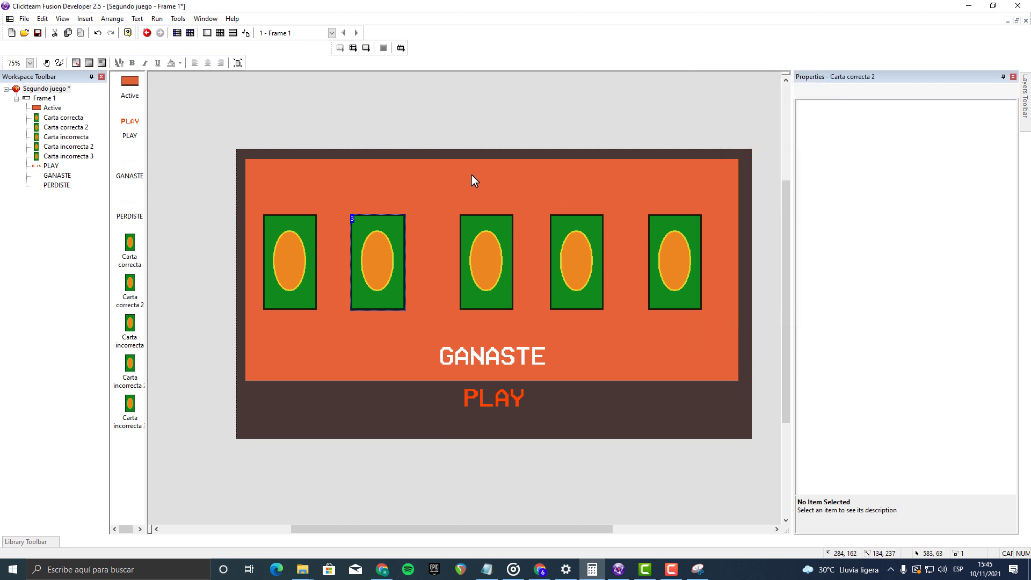
pyautogui.click(476, 262)
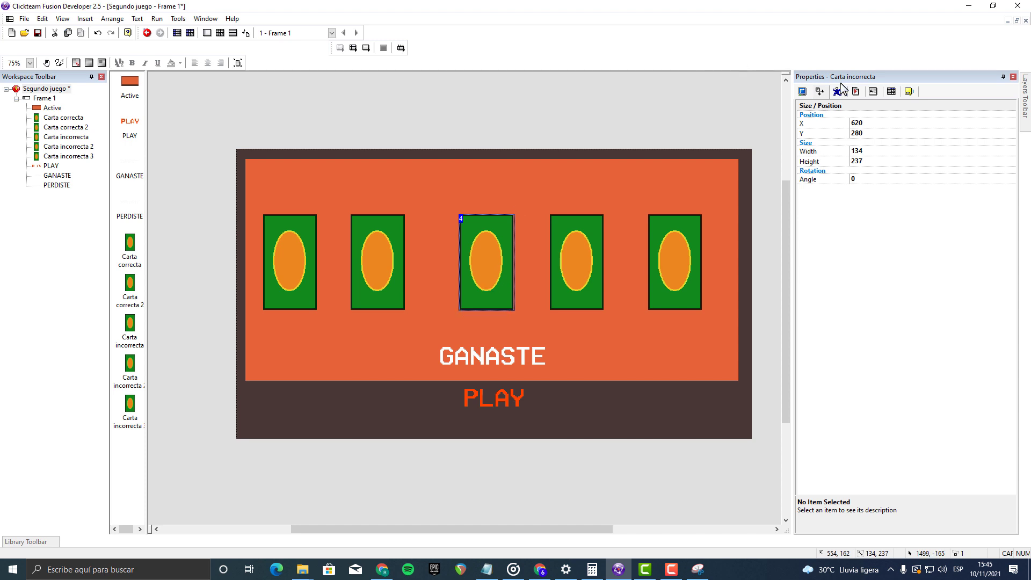
pyautogui.click(878, 124)
pyautogui.write('568')
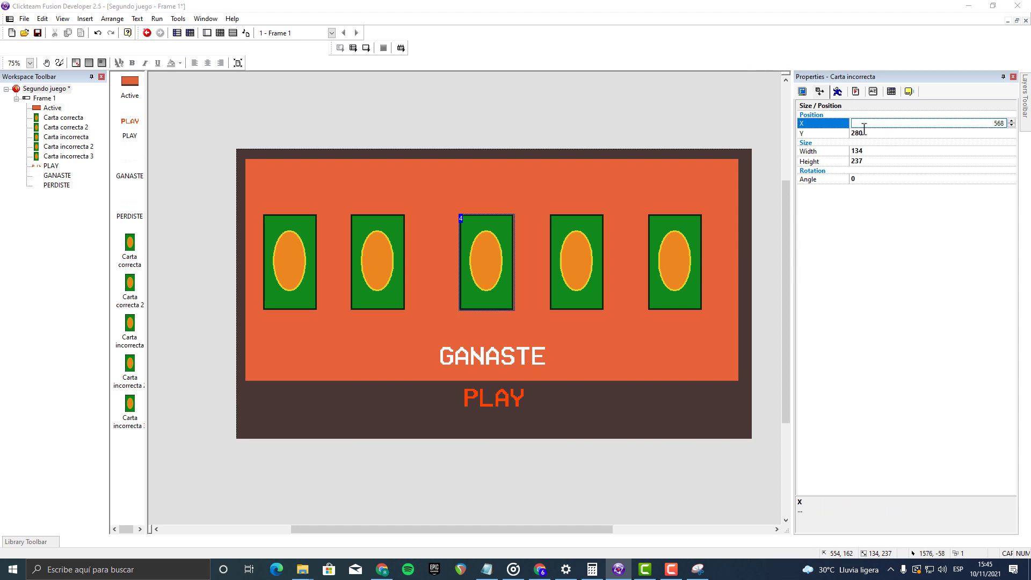
pyautogui.press('Return')
# Step: Add the 218 card spacing to 568 in the Calculator
pyautogui.click(592, 569)
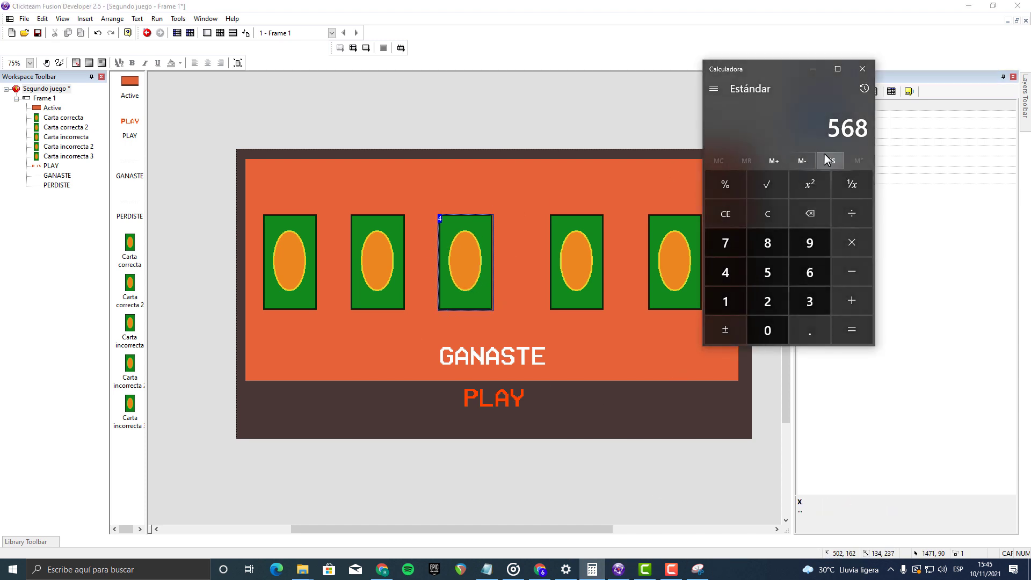
pyautogui.click(852, 300)
pyautogui.click(759, 301)
pyautogui.press('1')
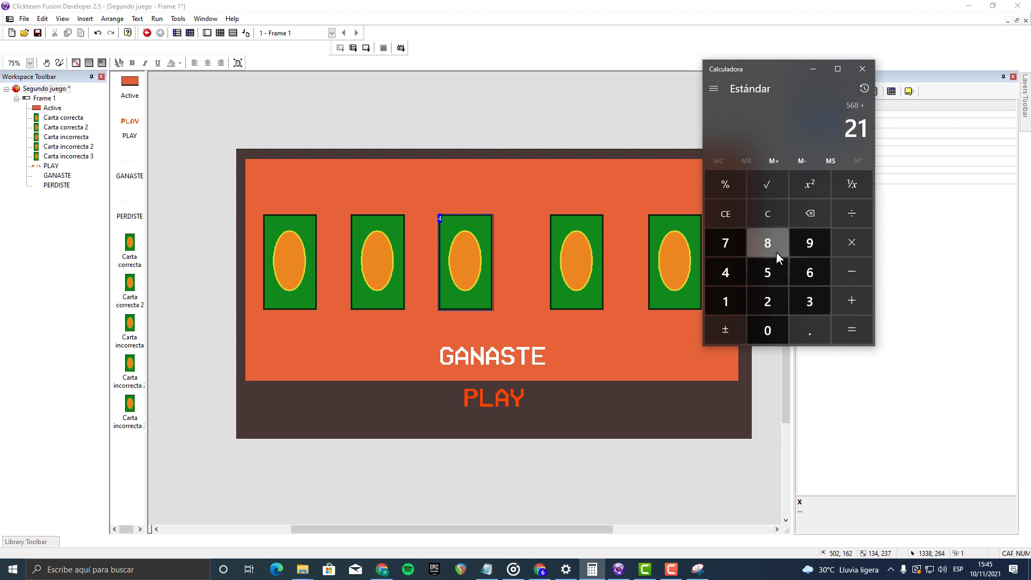
pyautogui.click(767, 245)
pyautogui.click(850, 322)
# Step: Return to the frame and set the X position of Carta incorrecta 2 to 786
pyautogui.click(601, 248)
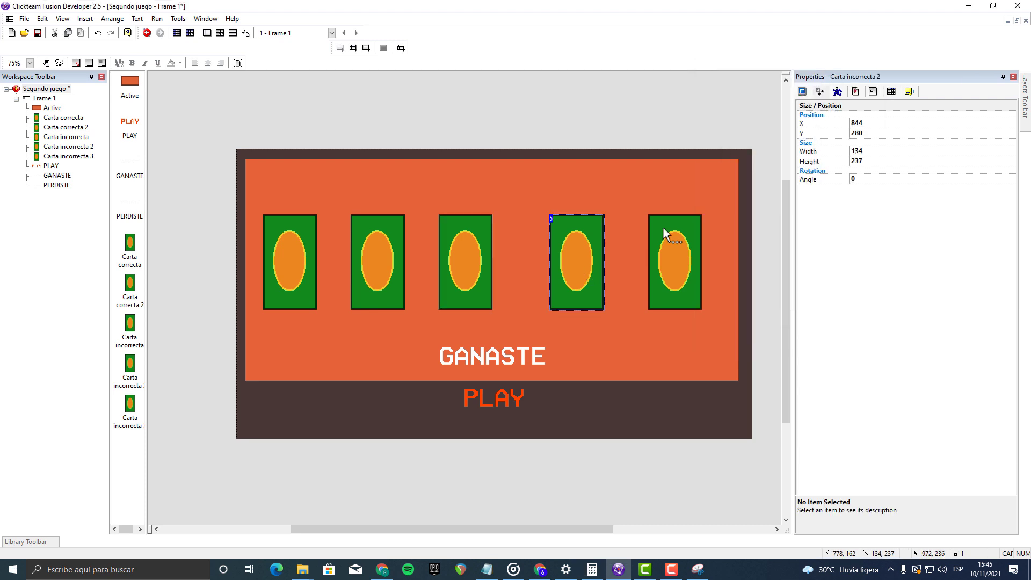
pyautogui.click(883, 133)
pyautogui.click(878, 124)
pyautogui.write('786')
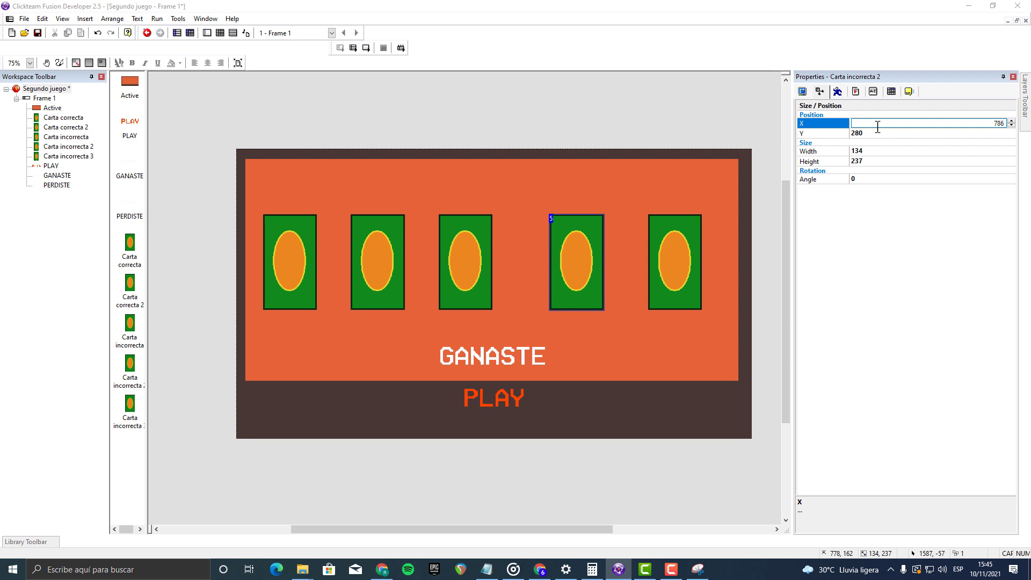
pyautogui.click(568, 278)
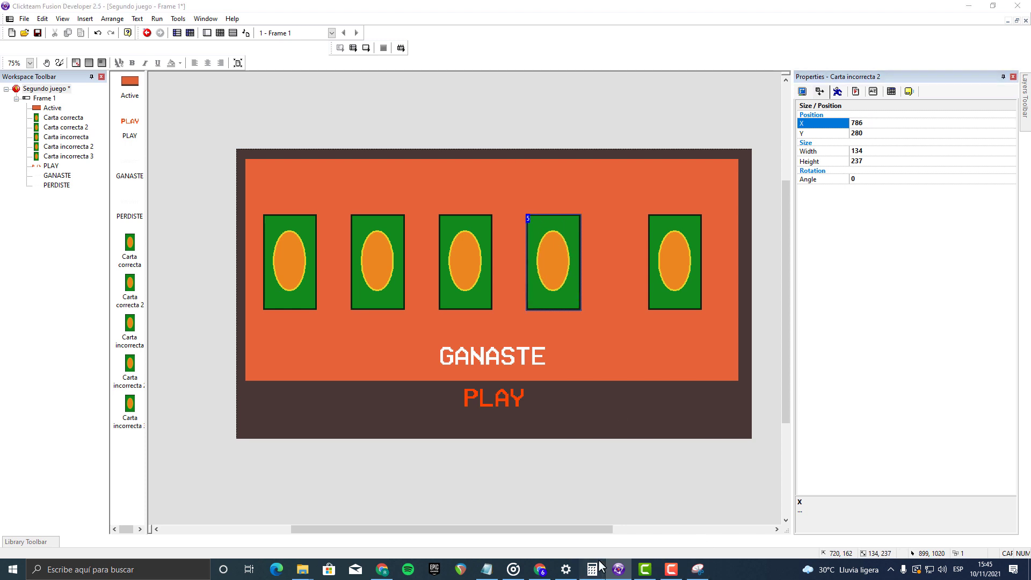
# Step: Add the 218 card spacing to 786 in the Calculator
pyautogui.click(592, 569)
pyautogui.click(851, 301)
pyautogui.click(767, 302)
pyautogui.click(726, 301)
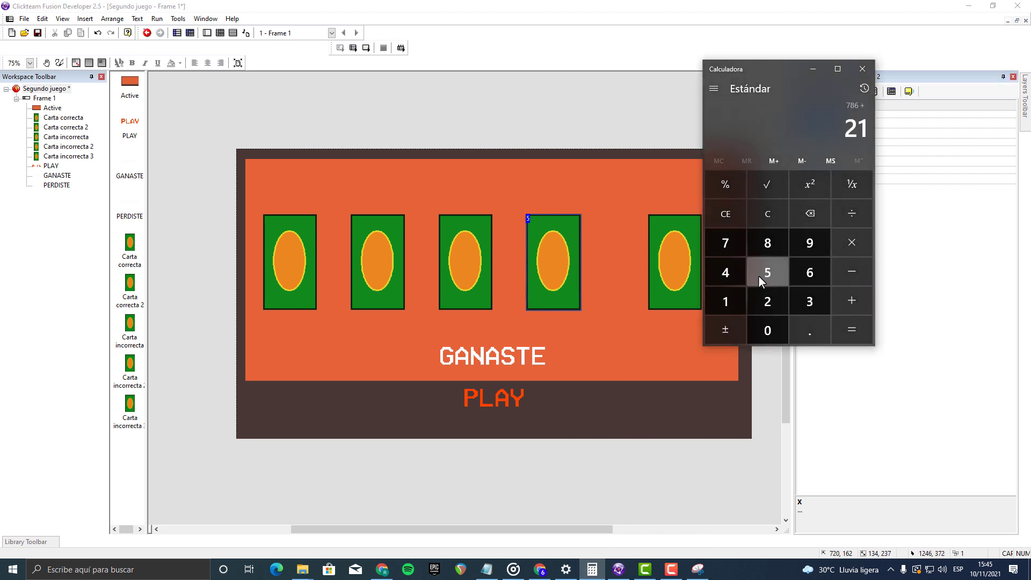
pyautogui.click(767, 244)
pyautogui.press('Return')
# Step: Return to the frame, set the X position of Carta incorrecta 3 to 1004 and deselect it
pyautogui.click(662, 258)
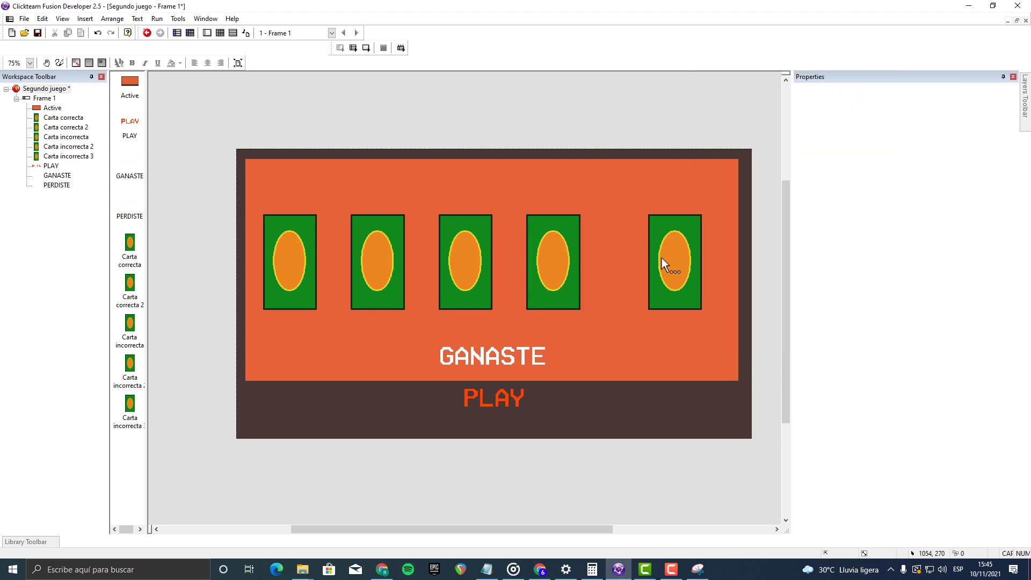
pyautogui.click(875, 124)
pyautogui.write('1004')
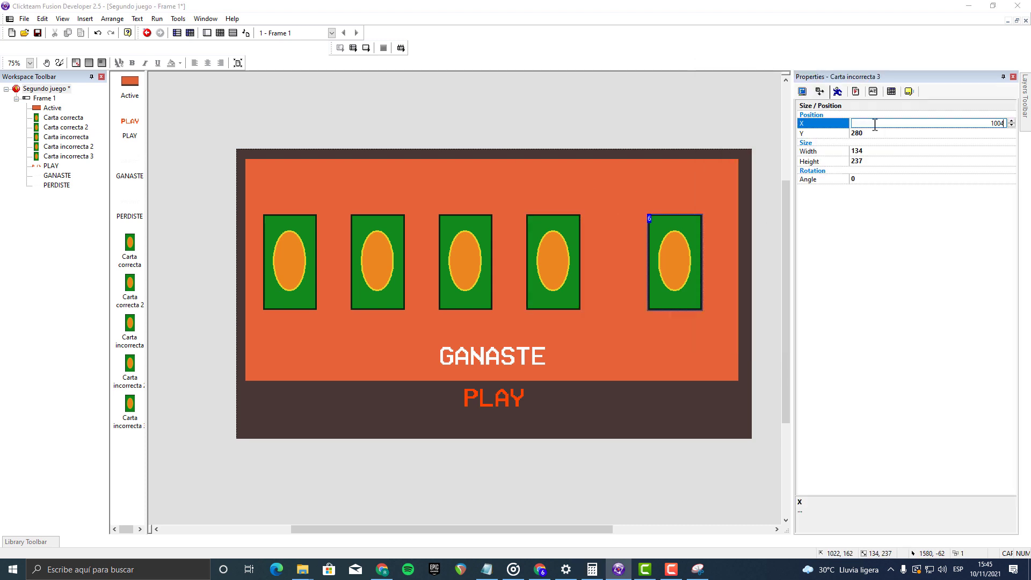
pyautogui.press('Return')
pyautogui.click(529, 144)
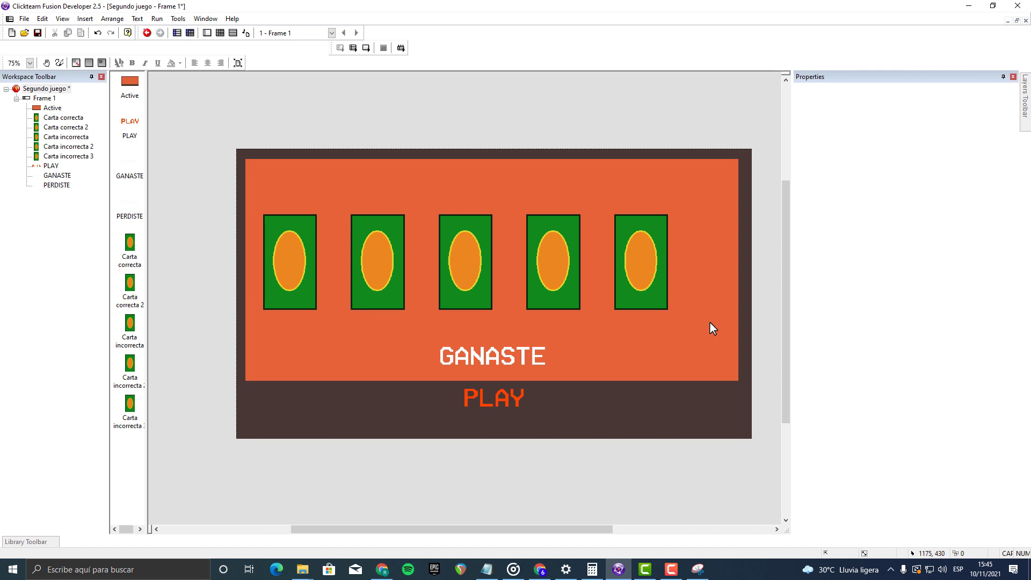
# Step: Center all five cards together horizontally in the frame, and test-run the frame to preview the layout
pyautogui.moveTo(232, 154); pyautogui.dragTo(705, 321)
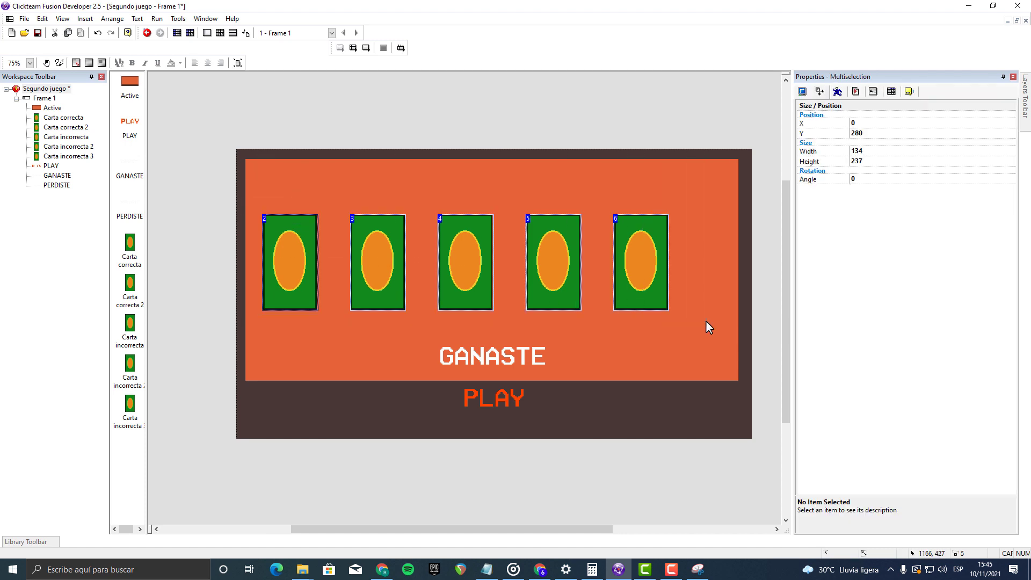
pyautogui.rightClick(455, 249)
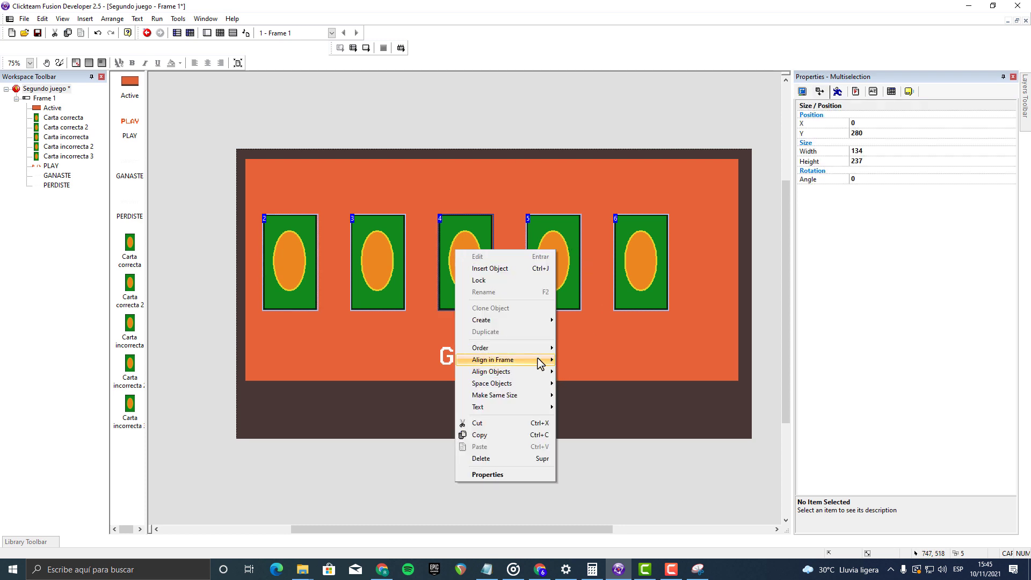
pyautogui.moveTo(539, 361)
pyautogui.click(591, 375)
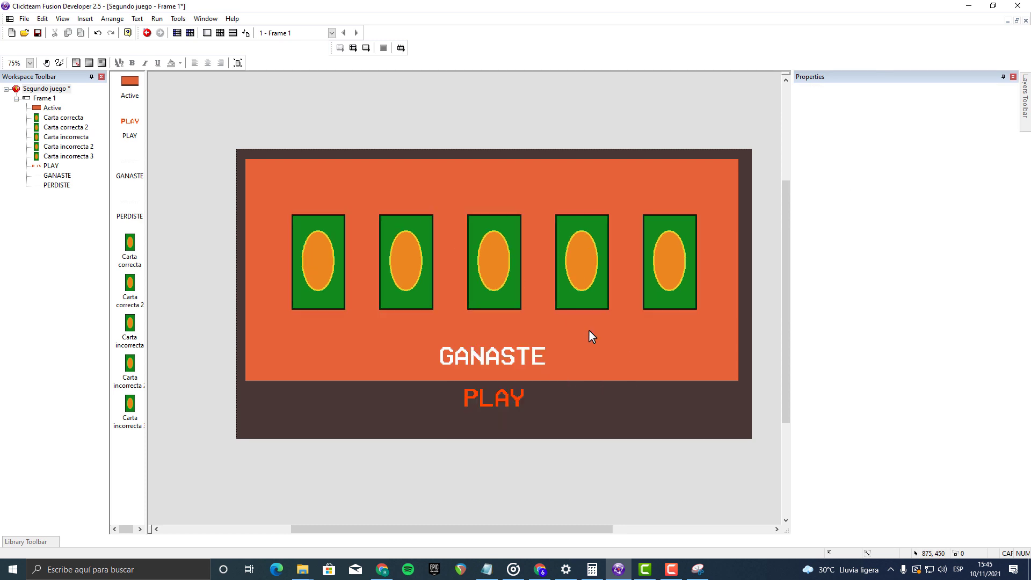
pyautogui.click(367, 47)
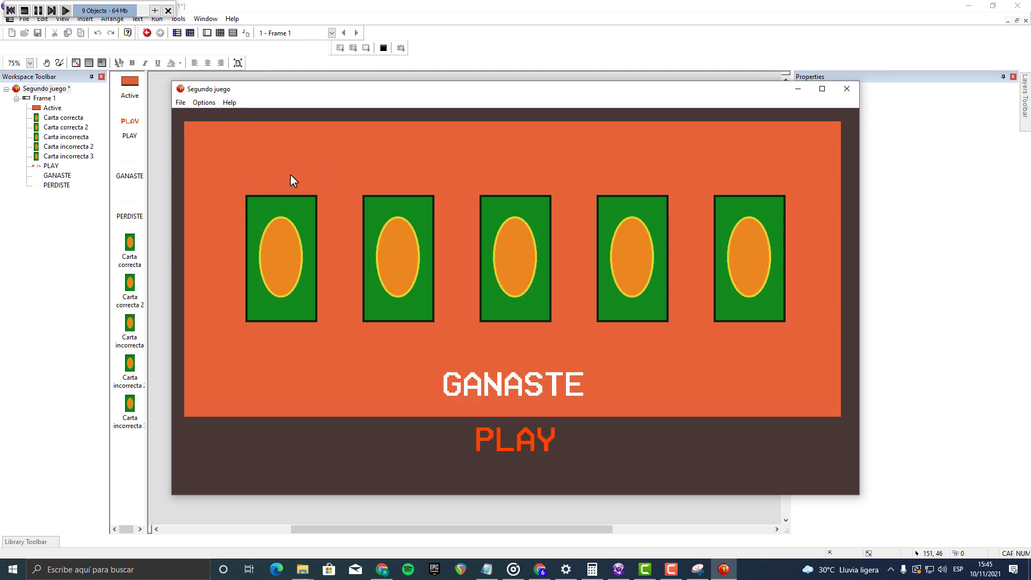
pyautogui.click(847, 88)
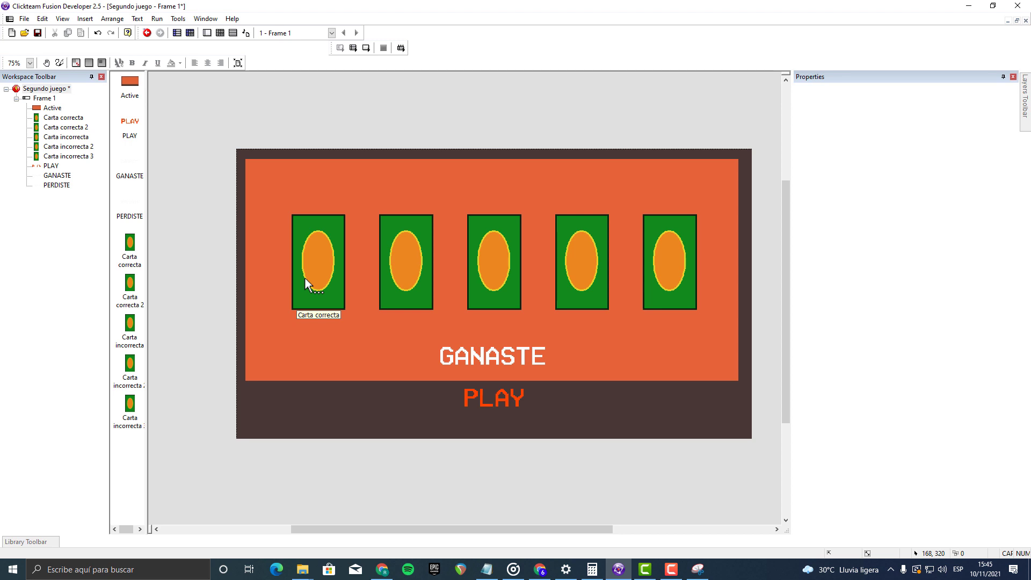
# Step: Add an alterable value to Carta correcta and name it POSICION
pyautogui.click(321, 289)
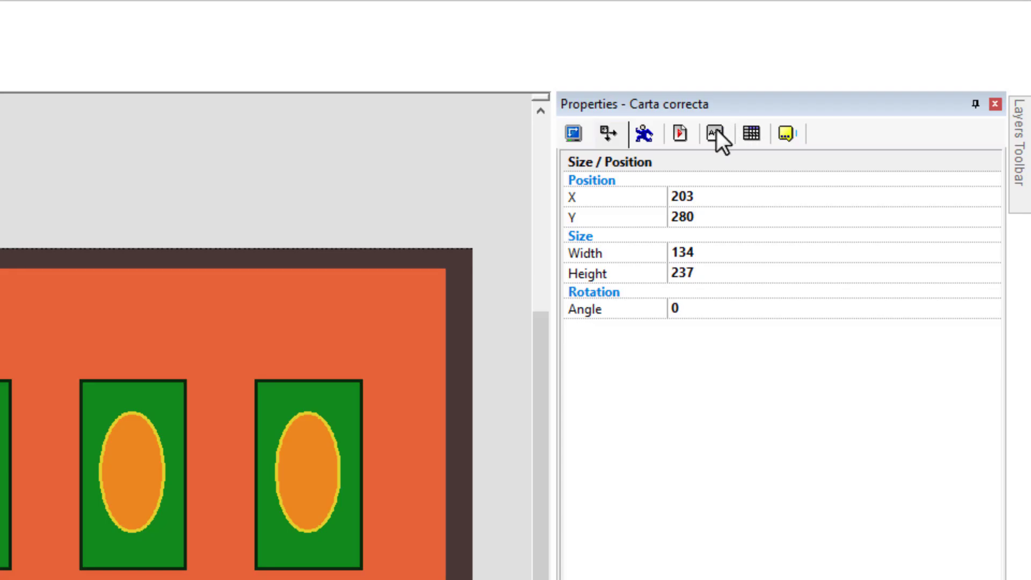
pyautogui.click(716, 134)
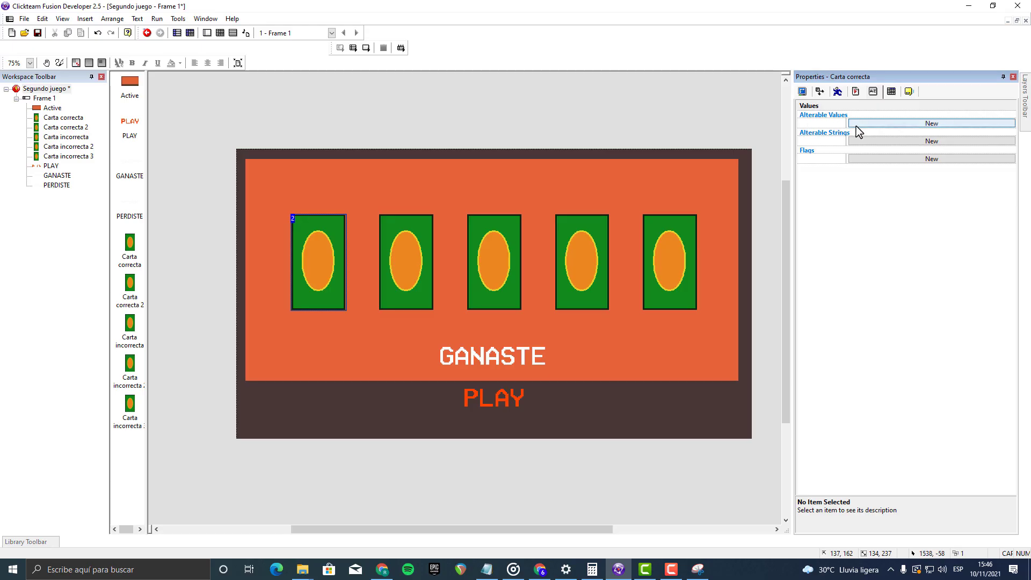
pyautogui.click(857, 126)
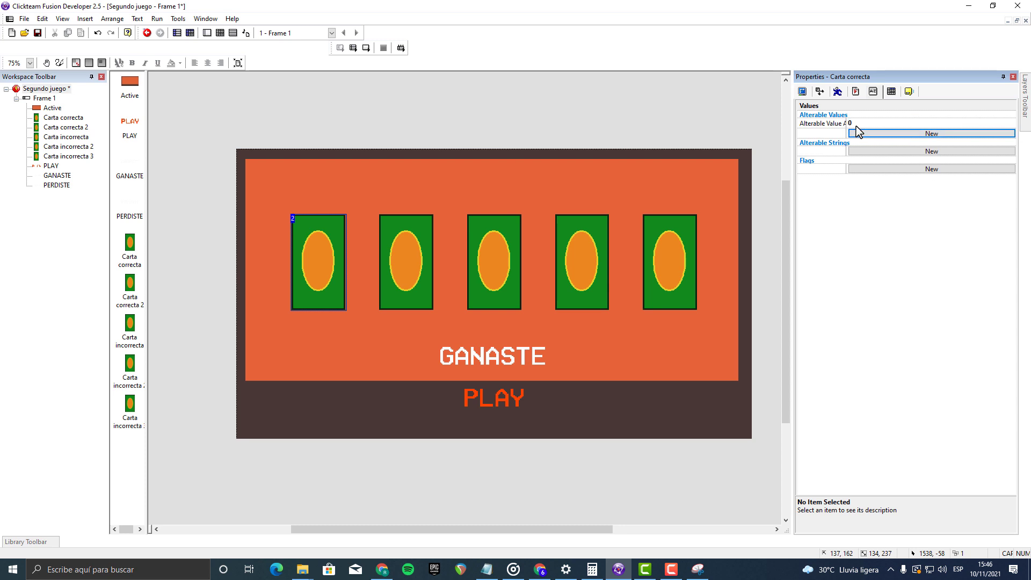
pyautogui.click(822, 124)
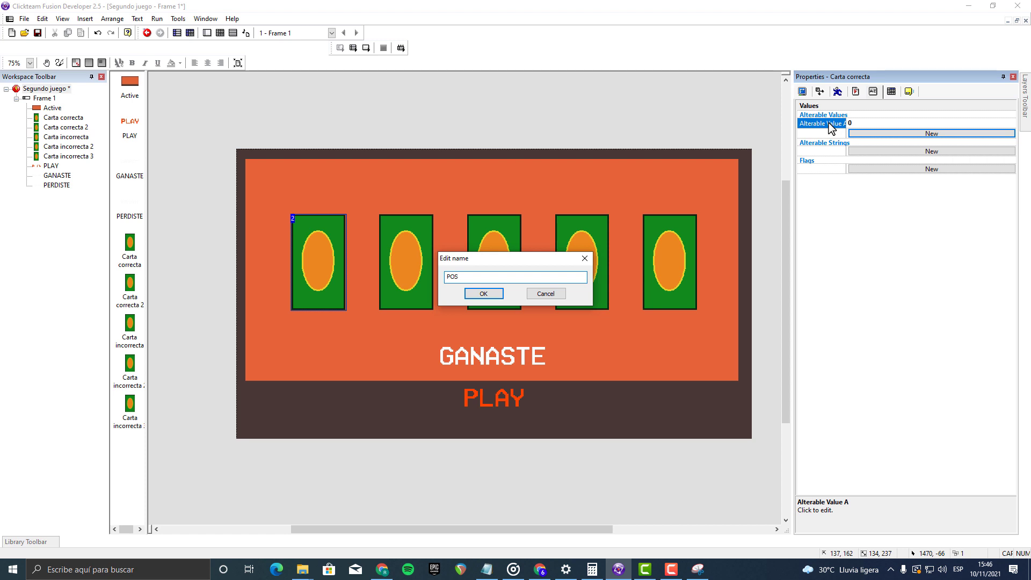
pyautogui.write('POSICION')
pyautogui.press('Return')
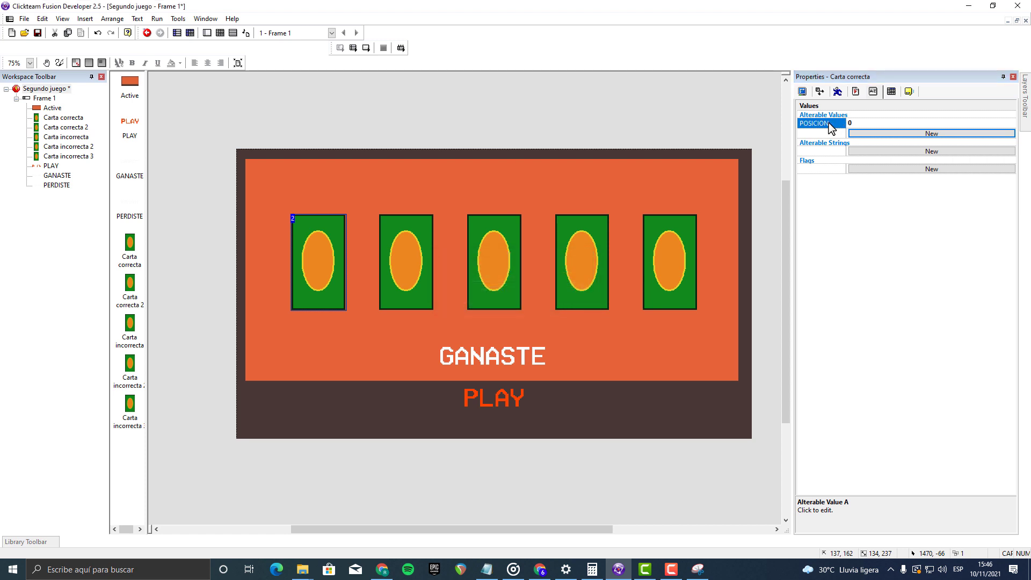
# Step: Check the other cards' alterable values, and add one named POSICION to Carta correcta 2
pyautogui.click(405, 257)
pyautogui.click(494, 266)
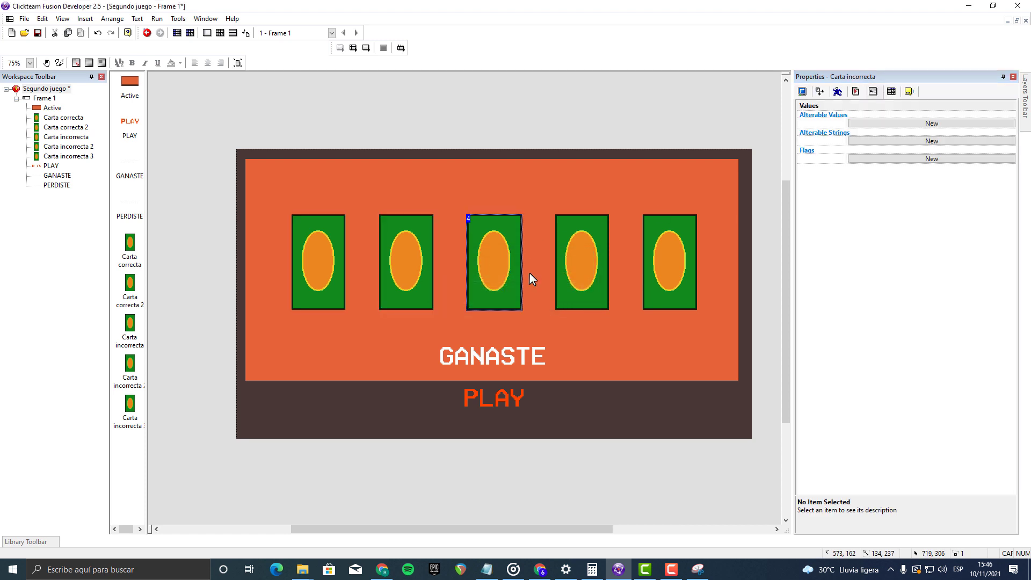
pyautogui.click(588, 274)
pyautogui.click(660, 274)
pyautogui.click(425, 274)
pyautogui.click(932, 123)
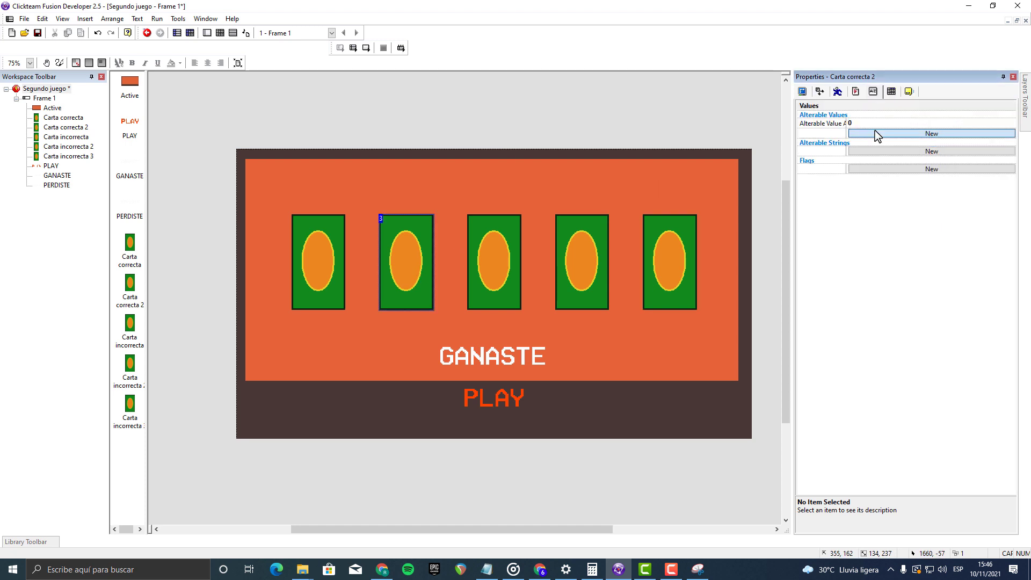
pyautogui.click(819, 124)
pyautogui.click(819, 124)
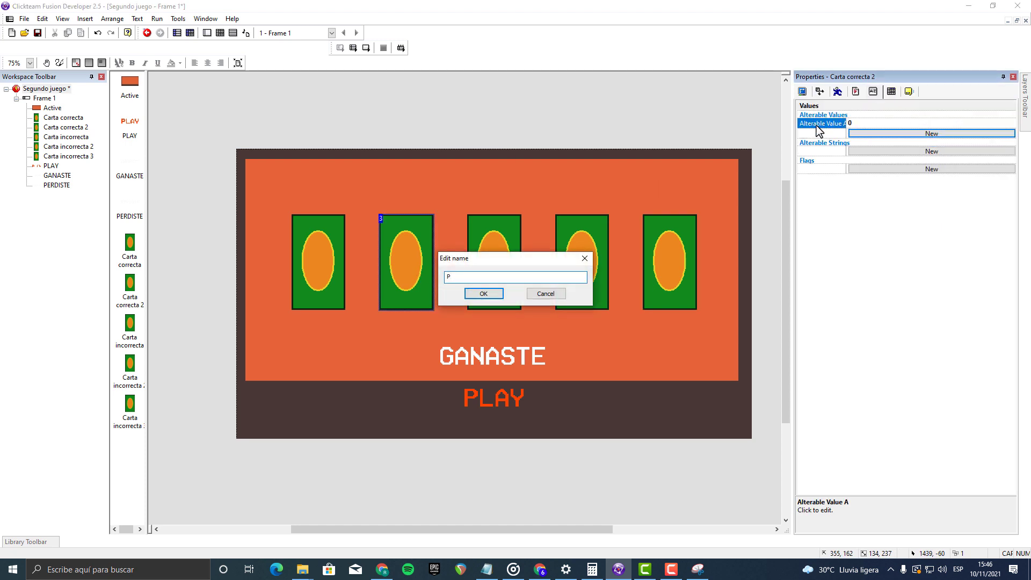
pyautogui.write('POSICO')
pyautogui.press('Return')
# Step: Add an alterable value to Carta incorrecta and name it POSICION
pyautogui.click(507, 266)
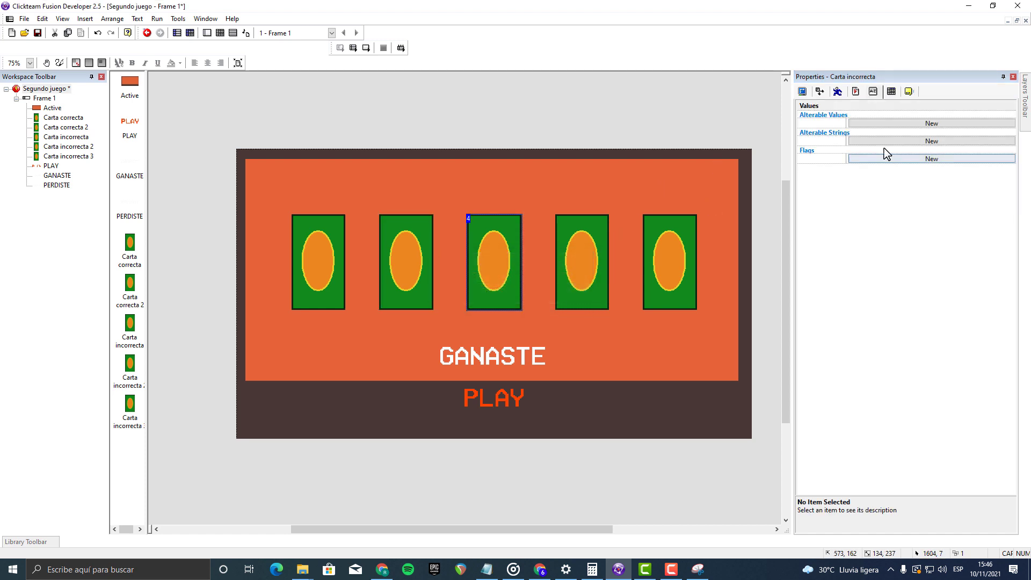
pyautogui.click(870, 123)
pyautogui.click(817, 124)
pyautogui.click(815, 125)
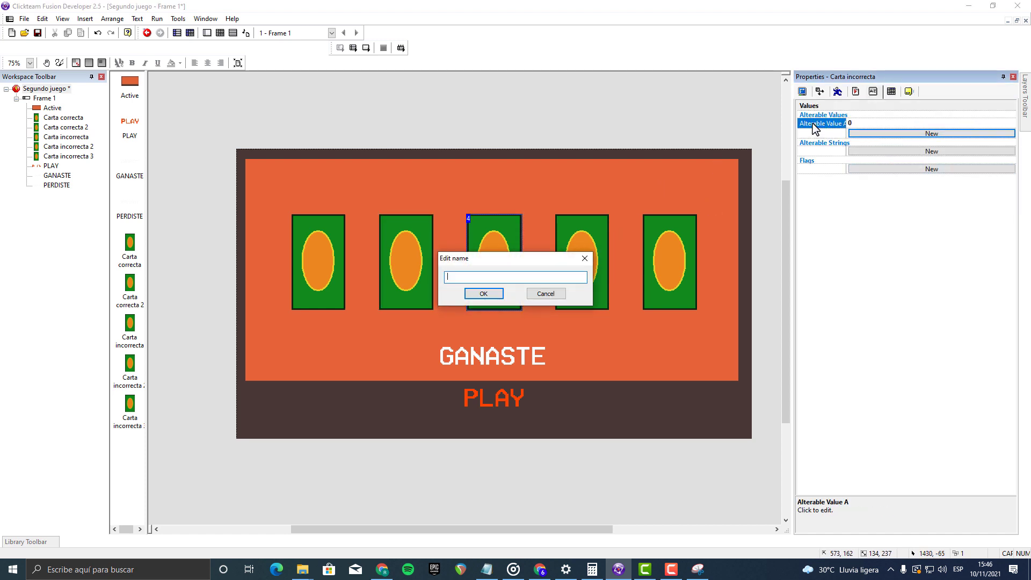
pyautogui.write('POSICION')
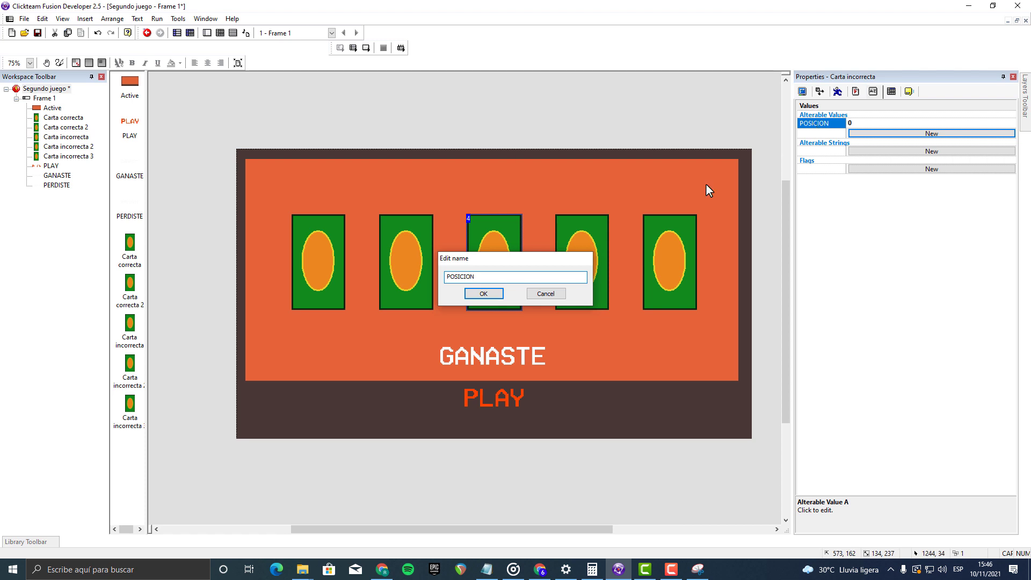
pyautogui.click(483, 293)
# Step: Add an alterable value to Carta incorrecta 2 and name it POSICION
pyautogui.click(568, 283)
pyautogui.click(865, 134)
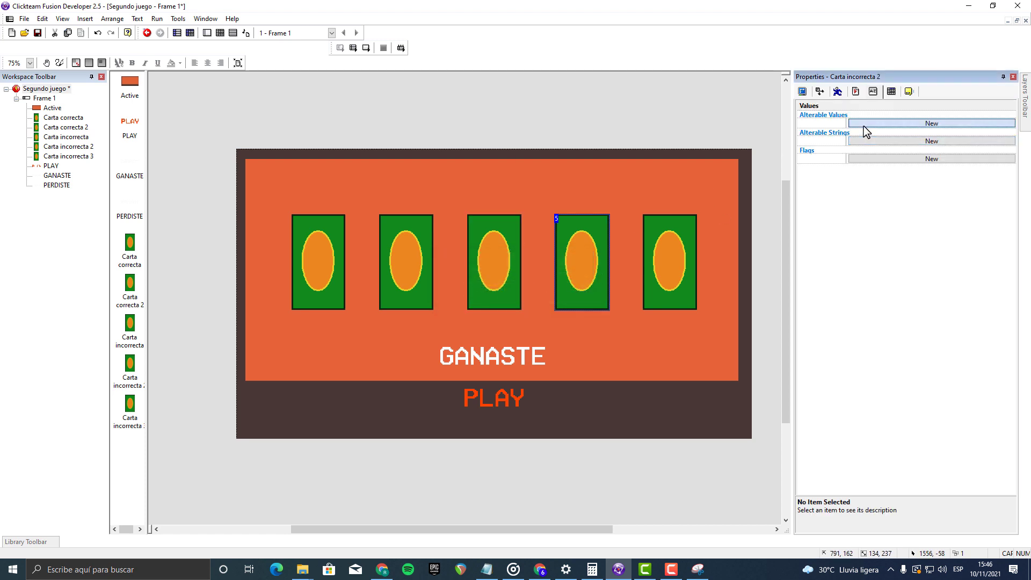
pyautogui.doubleClick(835, 124)
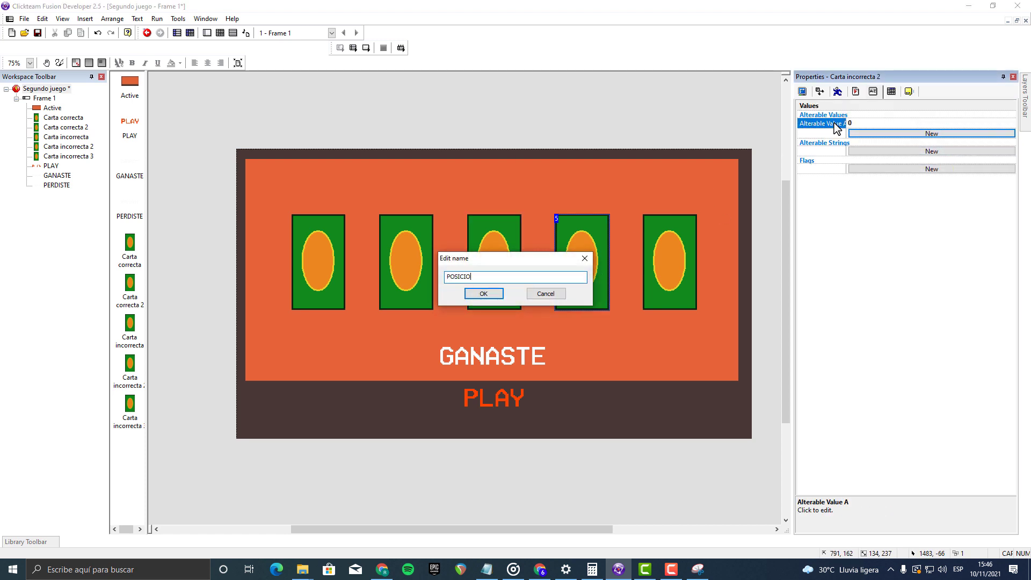
pyautogui.press('Return')
# Step: Add an alterable value to Carta incorrecta 3 and name it POSICION
pyautogui.click(675, 247)
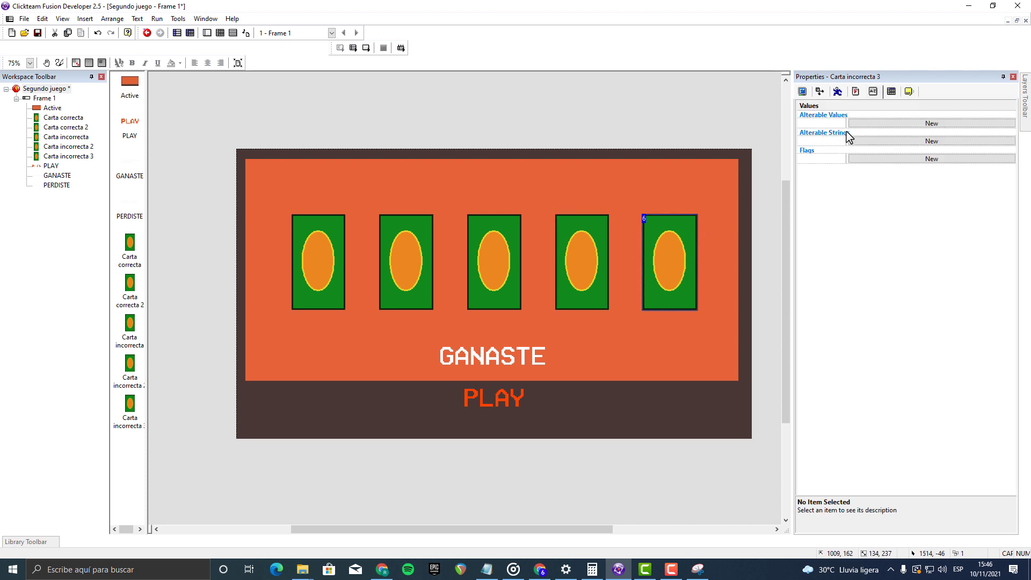
pyautogui.click(862, 123)
pyautogui.click(832, 124)
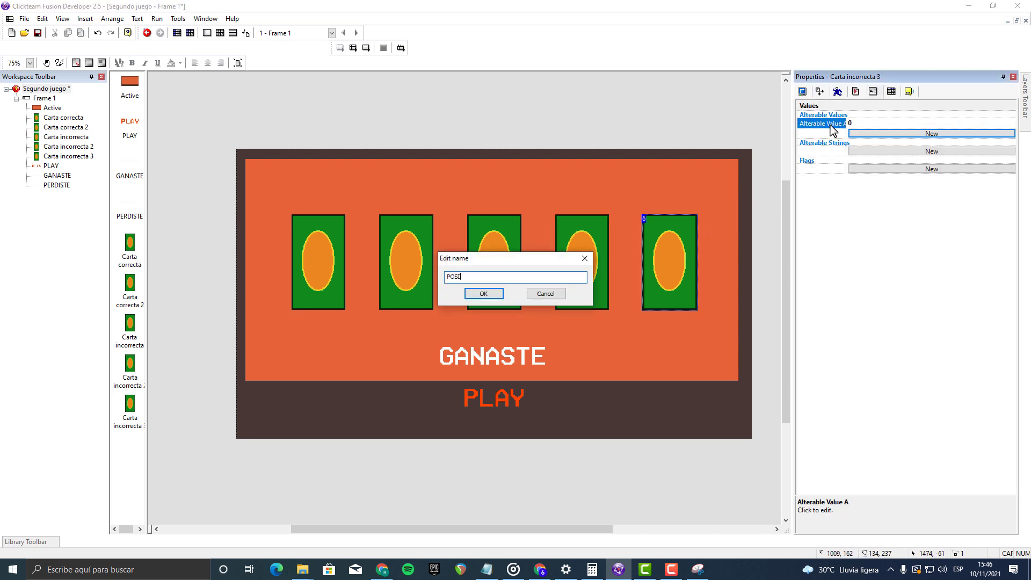
pyautogui.write('POSICION')
pyautogui.press('Return')
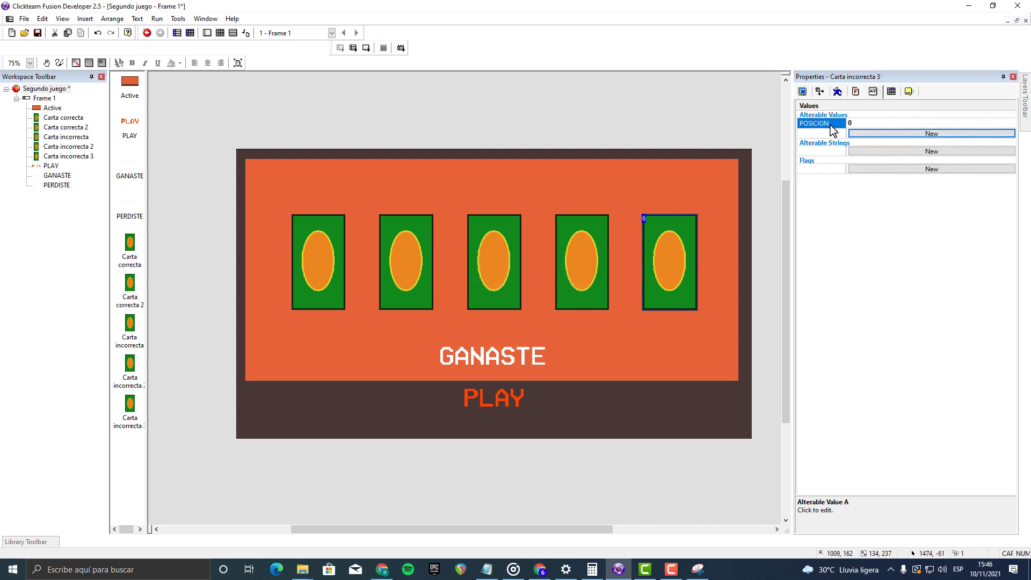
pyautogui.click(321, 280)
pyautogui.click(424, 141)
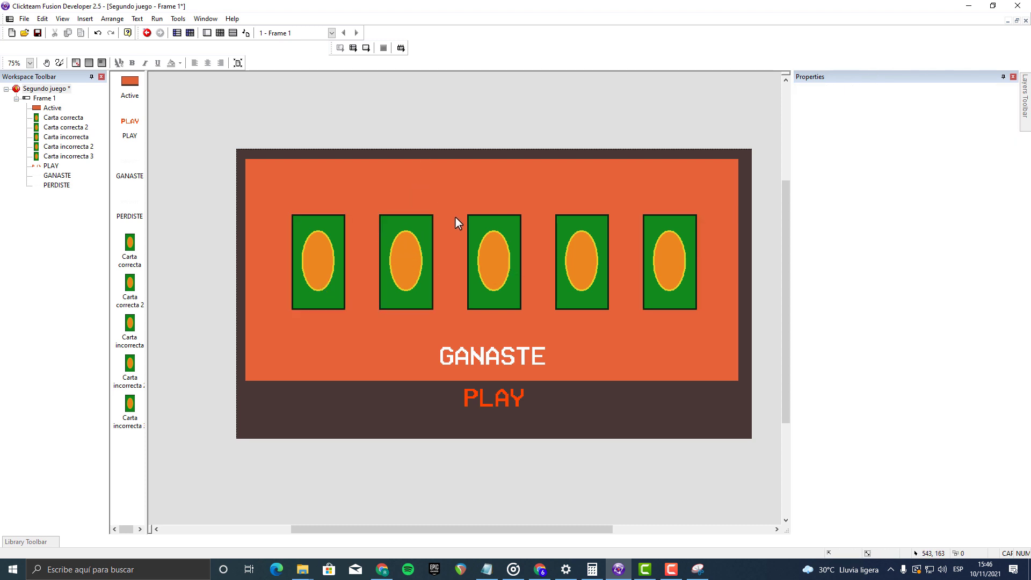
pyautogui.moveTo(267, 380); pyautogui.dragTo(436, 212)
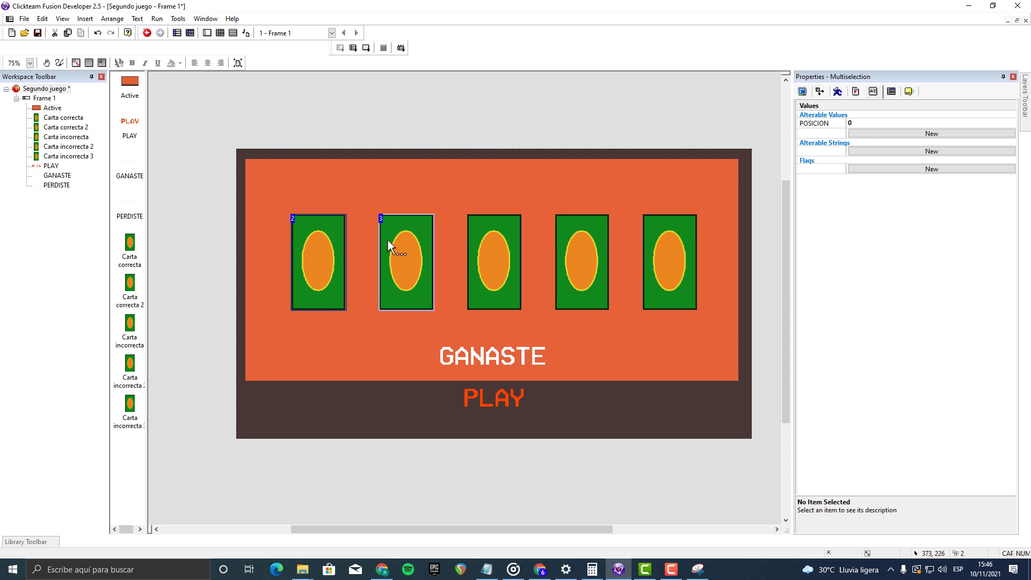
pyautogui.click(379, 171)
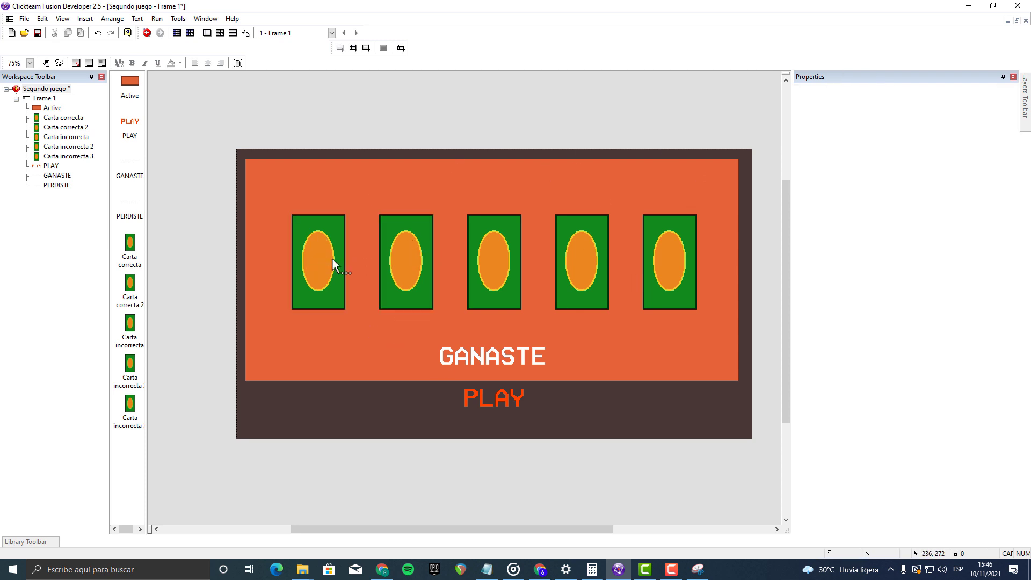
pyautogui.click(339, 274)
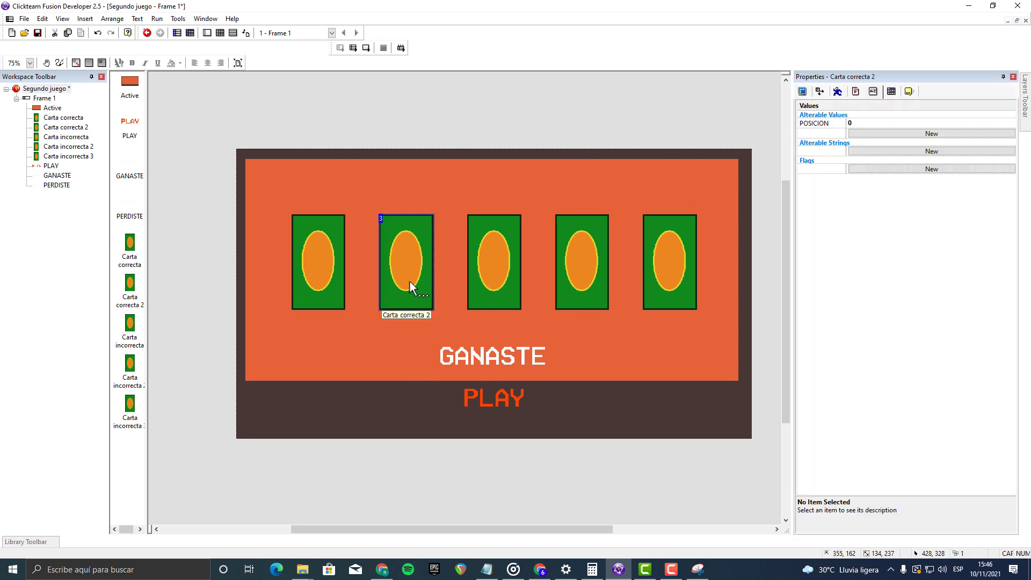
# Step: Add a second alterable value to Carta correcta and name it LA ENCONTRE
pyautogui.click(339, 271)
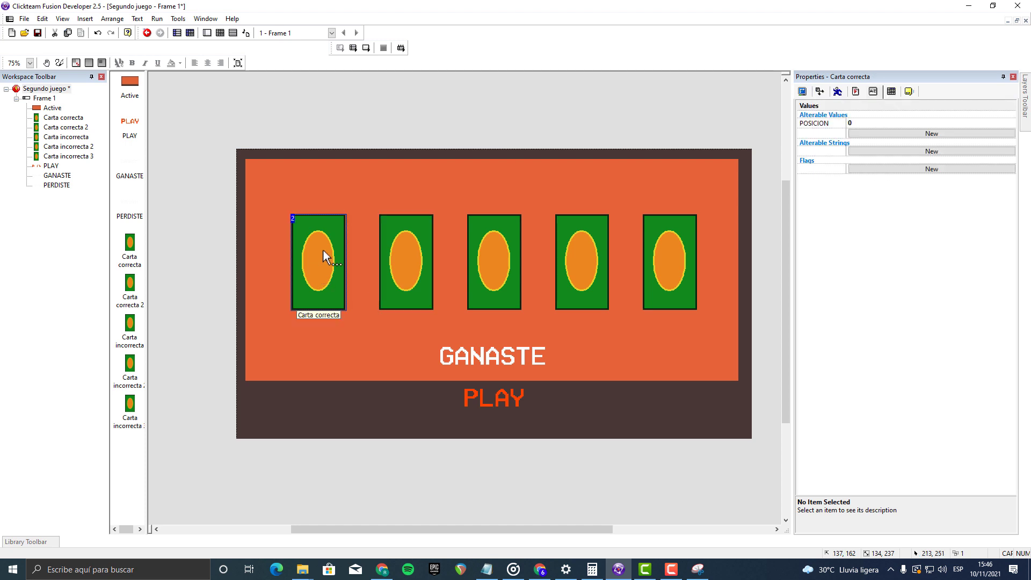
pyautogui.click(855, 134)
pyautogui.doubleClick(821, 133)
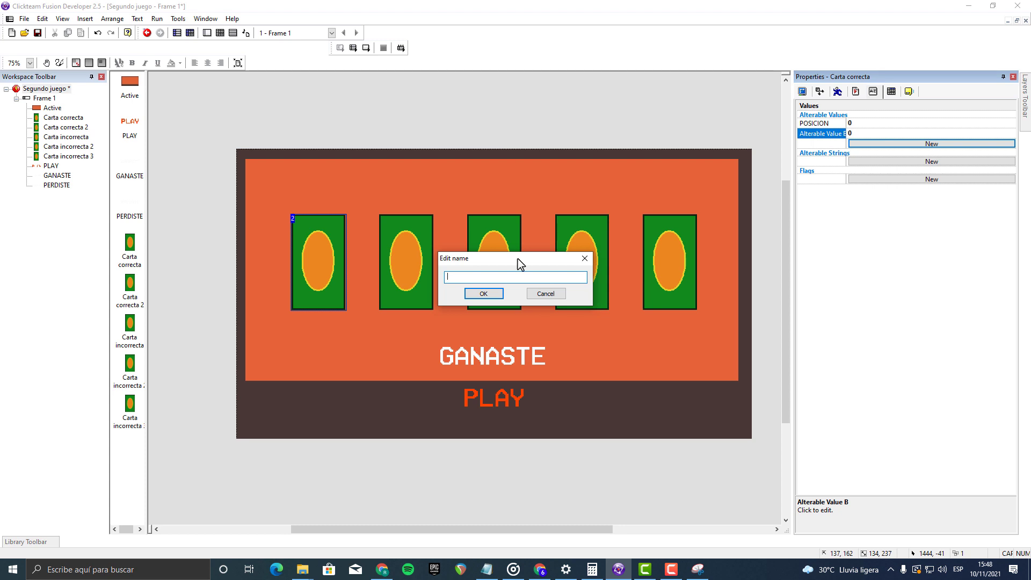
pyautogui.write('la ENCONTRE')
pyautogui.press('Return')
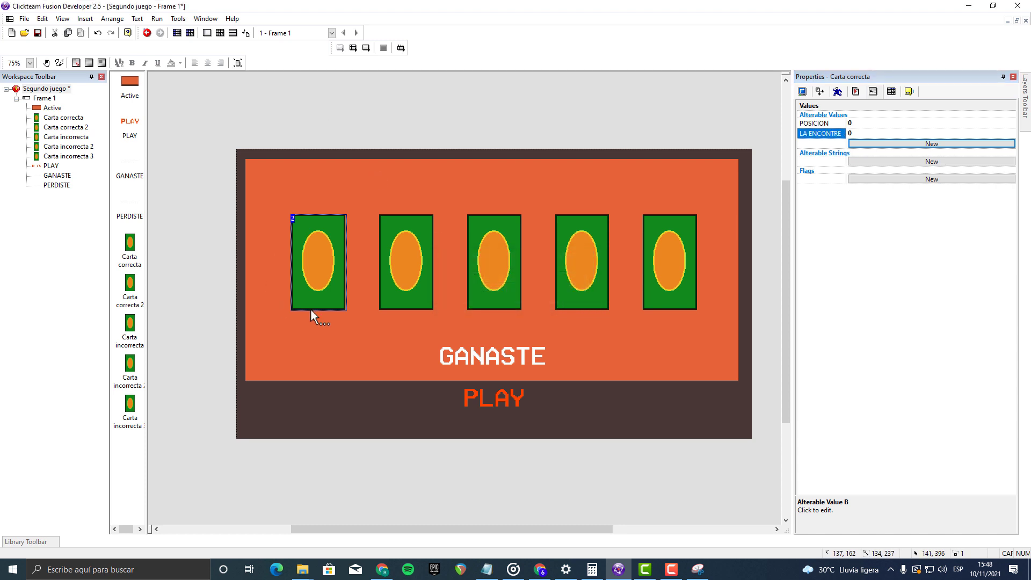
# Step: Add a second alterable value to Carta correcta 2 and name it LA ENCONTRE
pyautogui.click(385, 272)
pyautogui.doubleClick(821, 134)
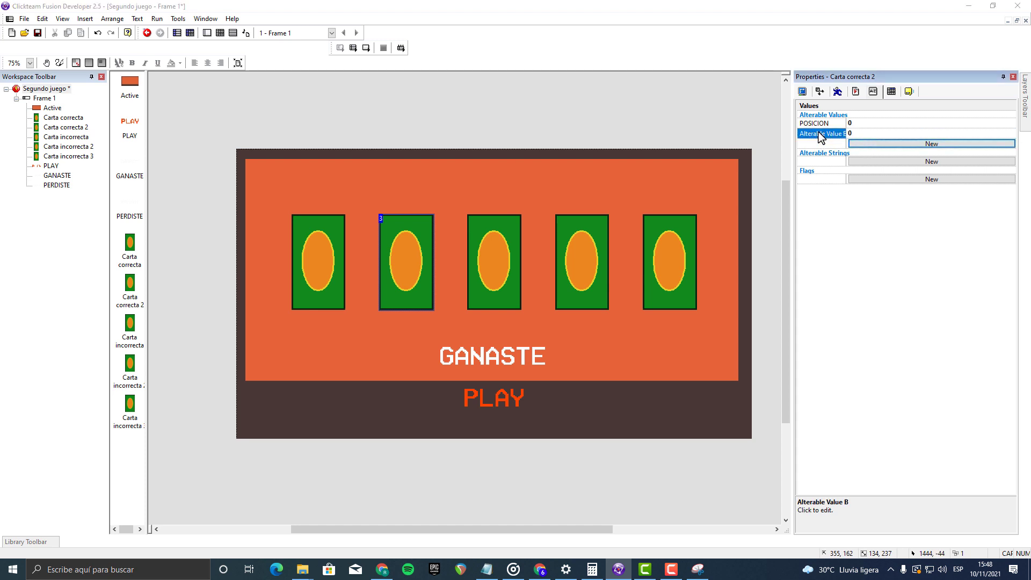
pyautogui.write('LA')
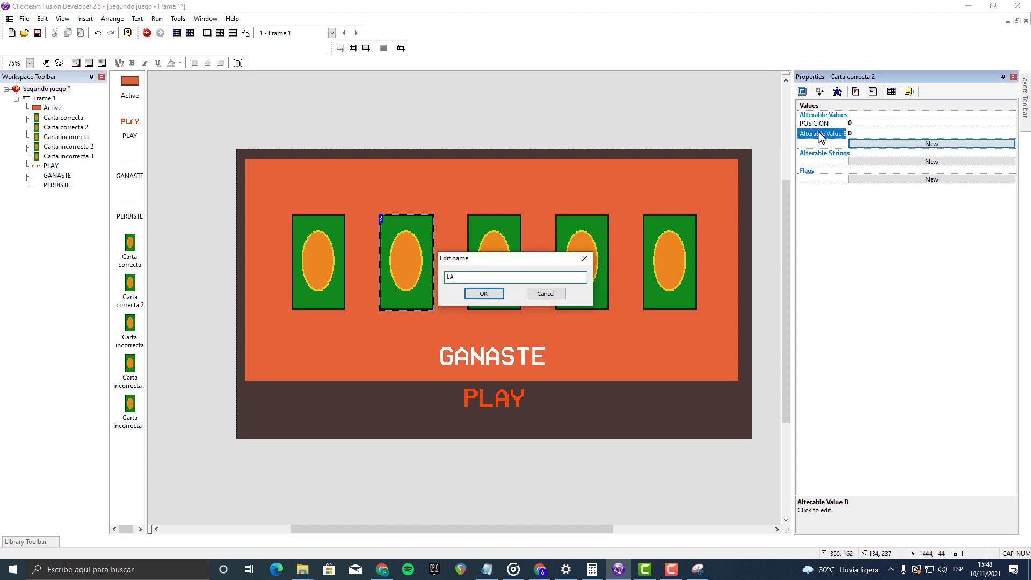
pyautogui.write(' ENCONTRE')
pyautogui.press('Return')
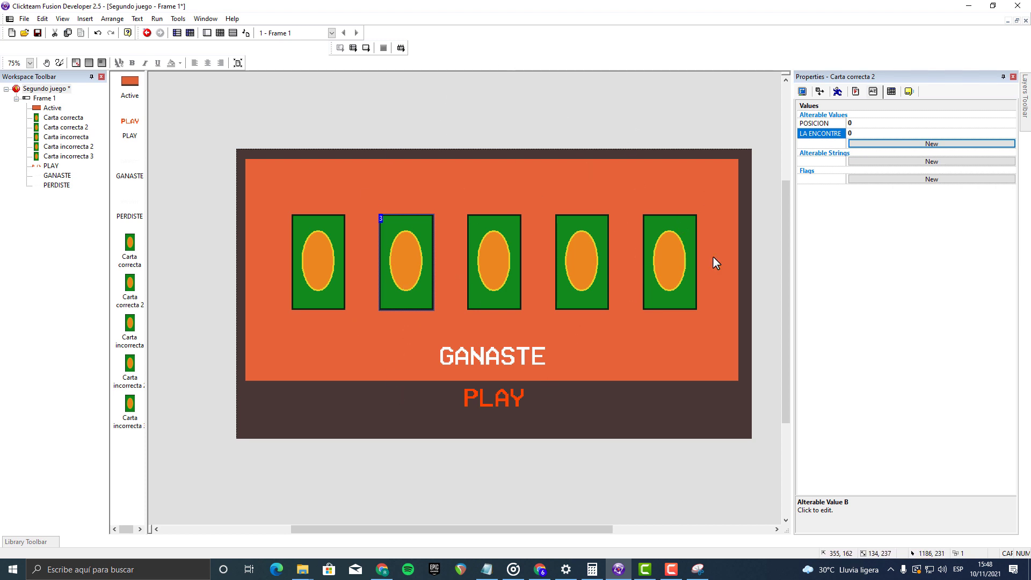
# Step: Add a global value to the application Segundo juego and name it CLICK
pyautogui.click(46, 89)
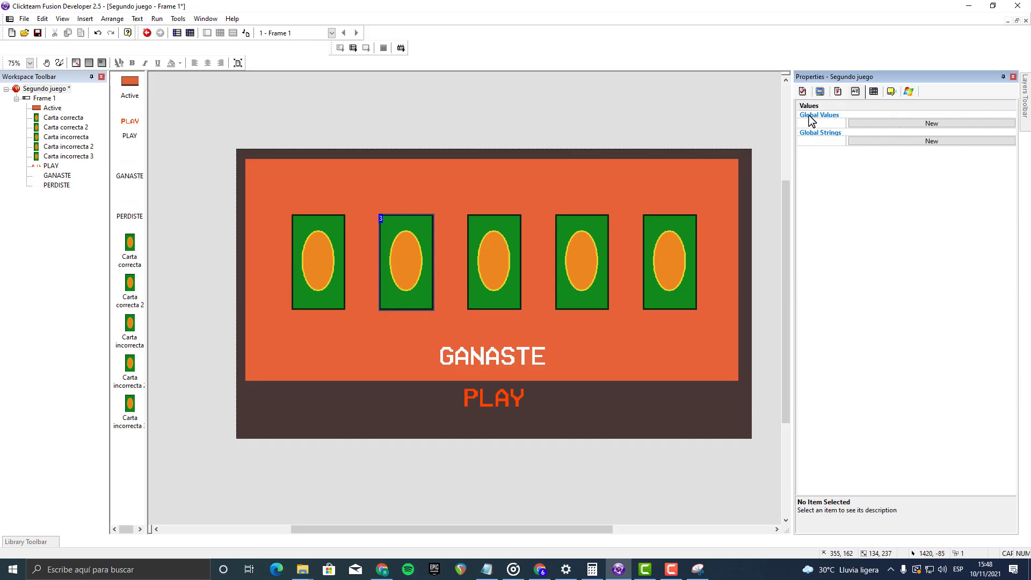
pyautogui.click(891, 123)
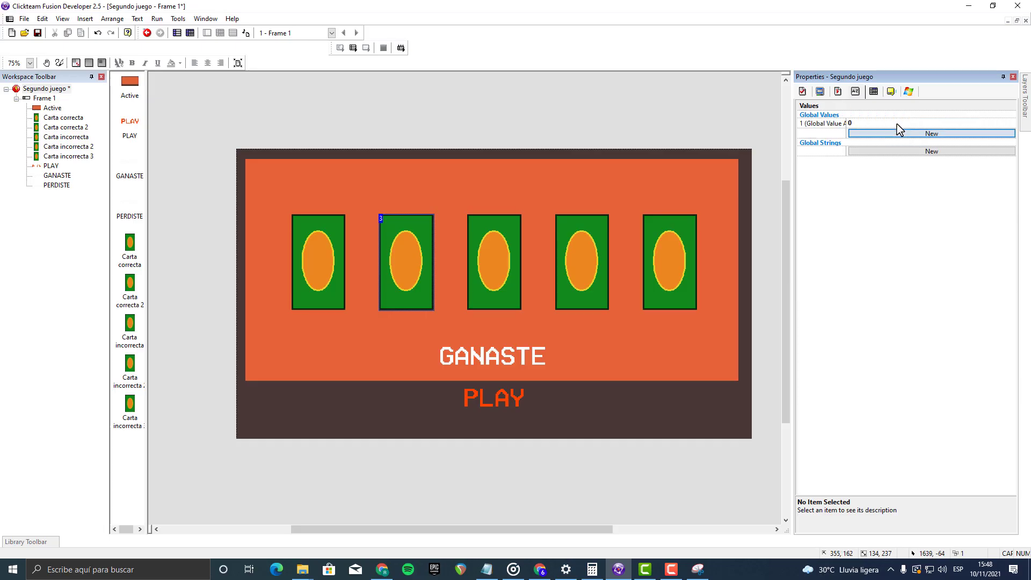
pyautogui.click(825, 125)
pyautogui.click(816, 123)
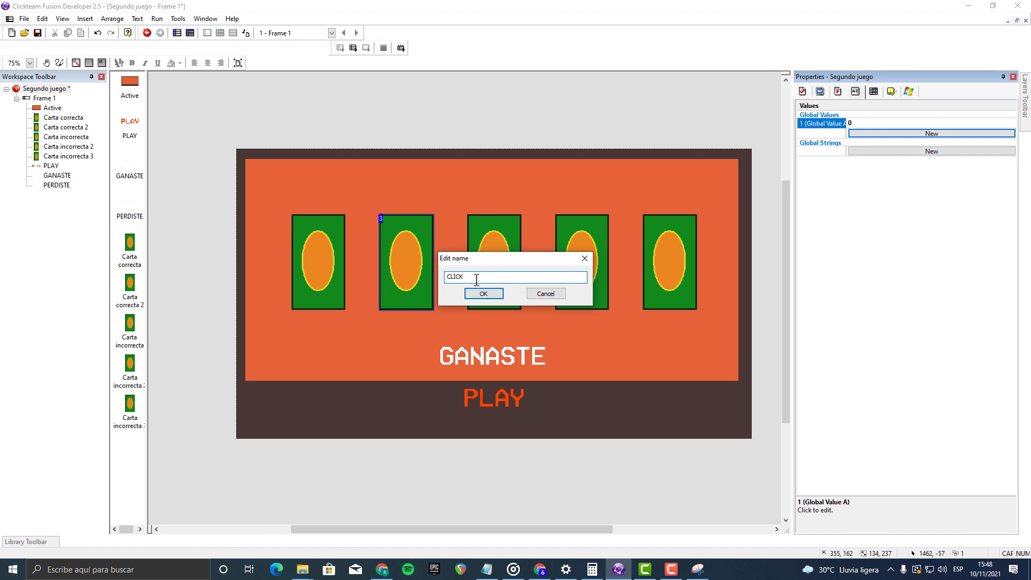
pyautogui.moveTo(472, 276); pyautogui.dragTo(402, 277)
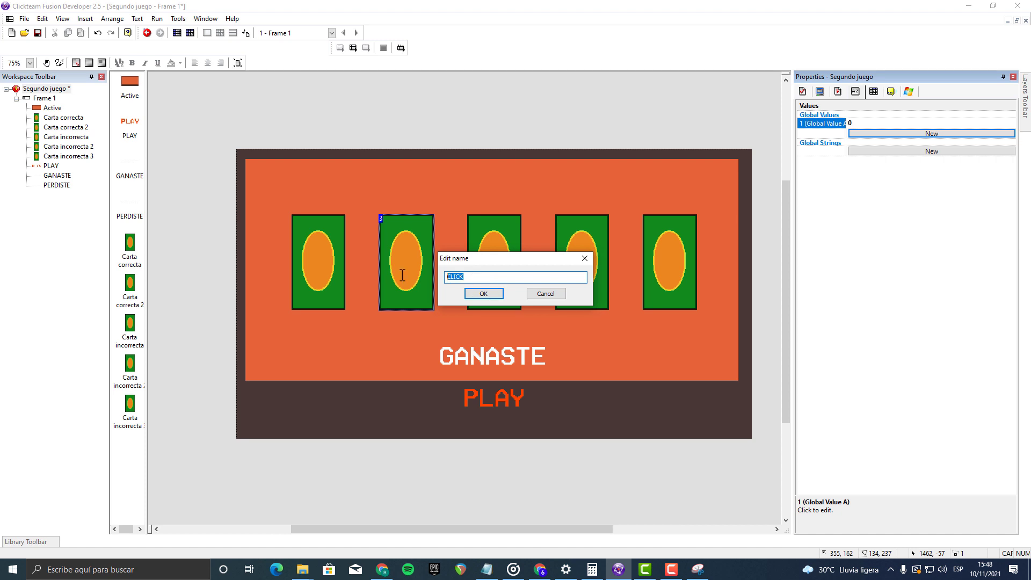
pyautogui.click(491, 297)
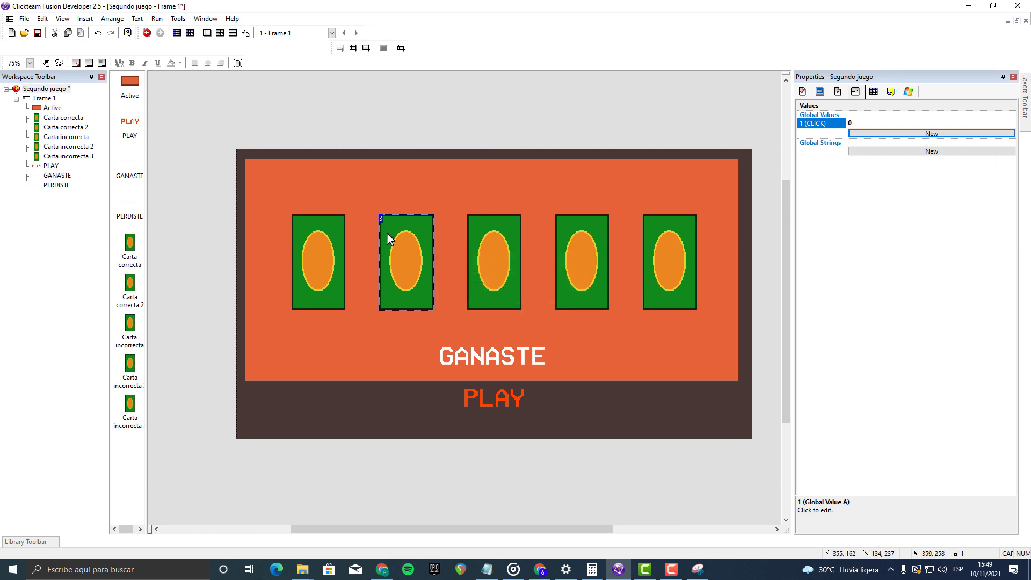
# Step: Insert a Counter object outside the frame, above the cards, at about 912, -143 with a size of about 66 by 99
pyautogui.click(594, 262)
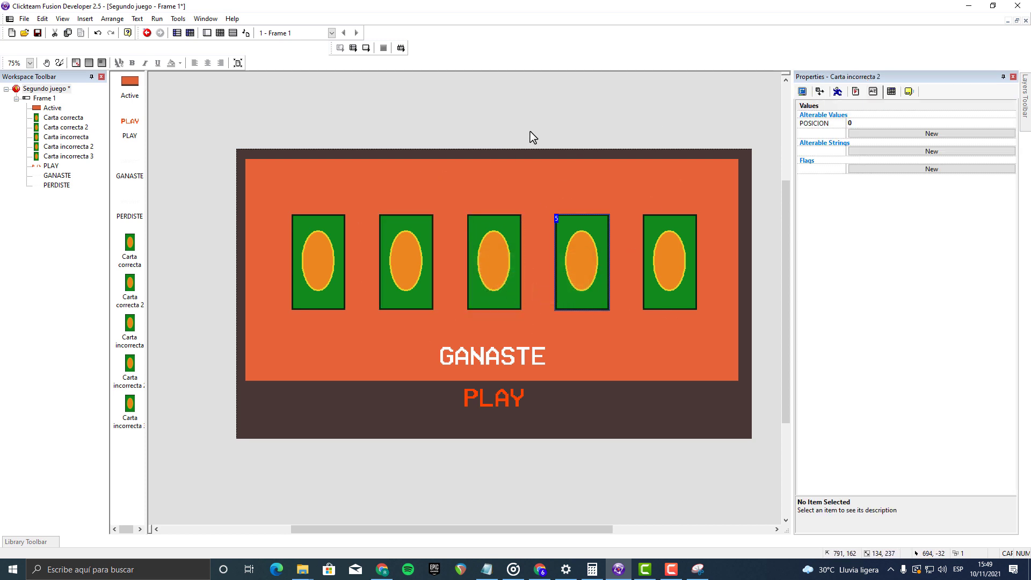
pyautogui.doubleClick(596, 136)
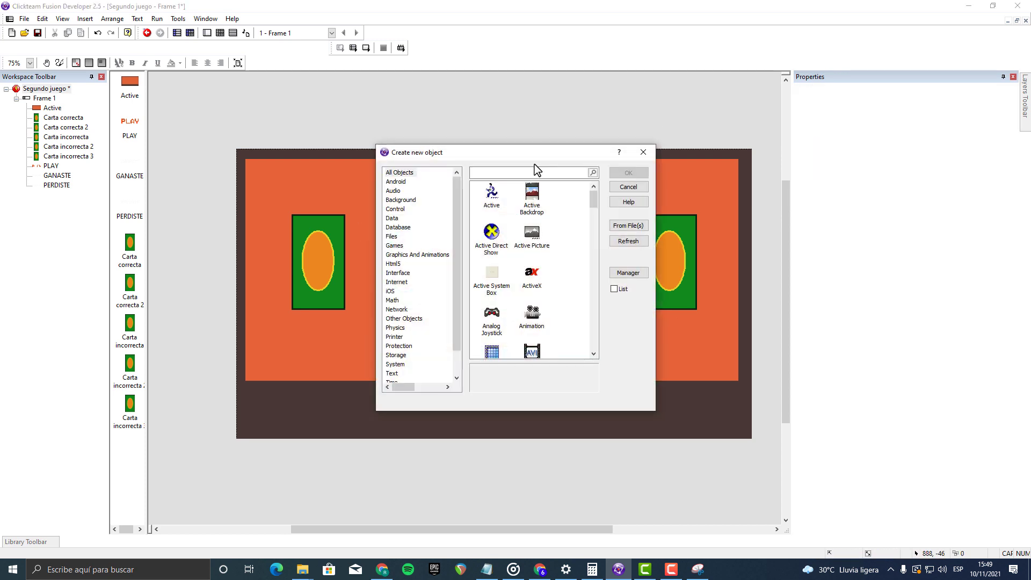
pyautogui.write('COUN')
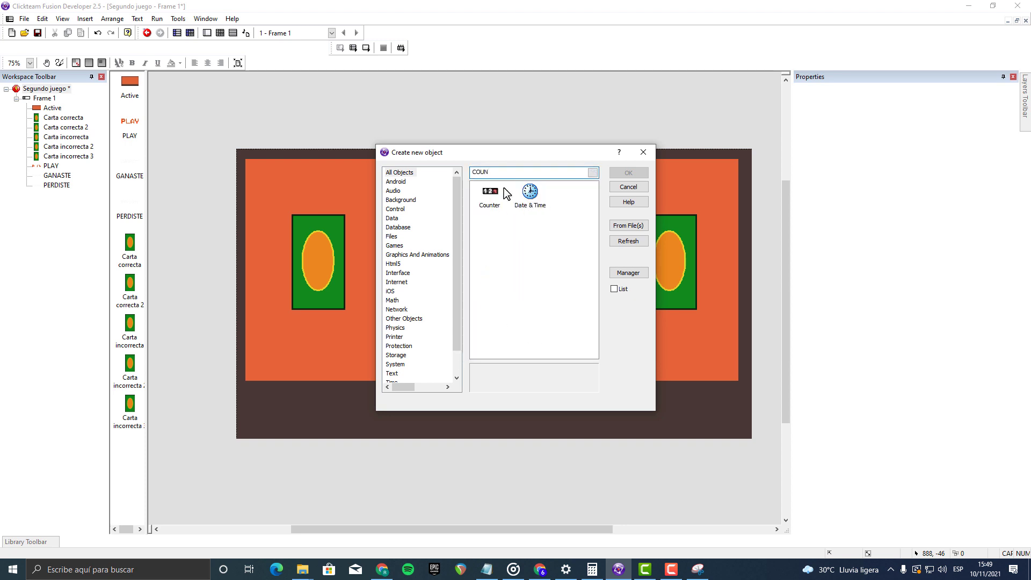
pyautogui.doubleClick(490, 193)
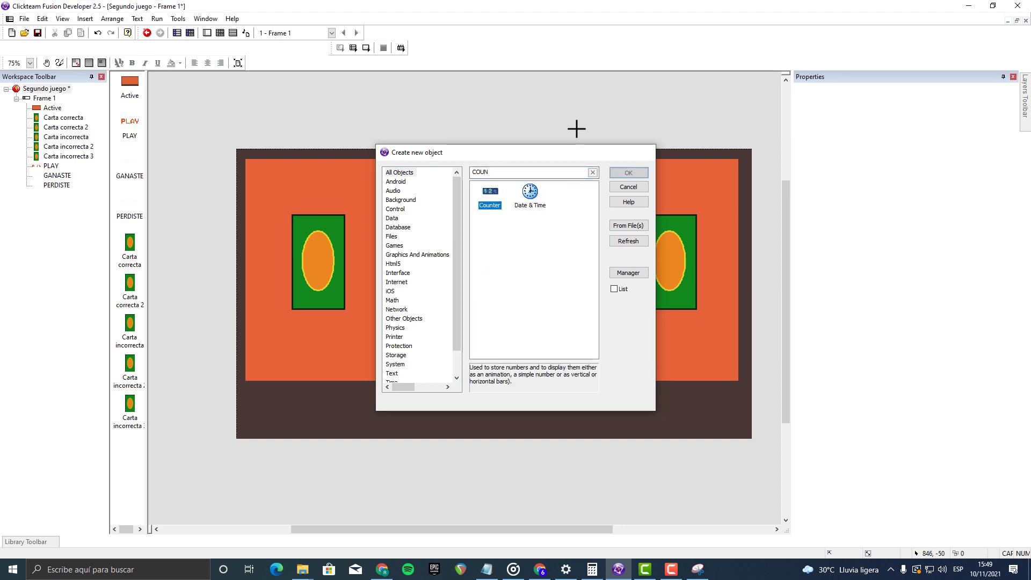
pyautogui.click(558, 131)
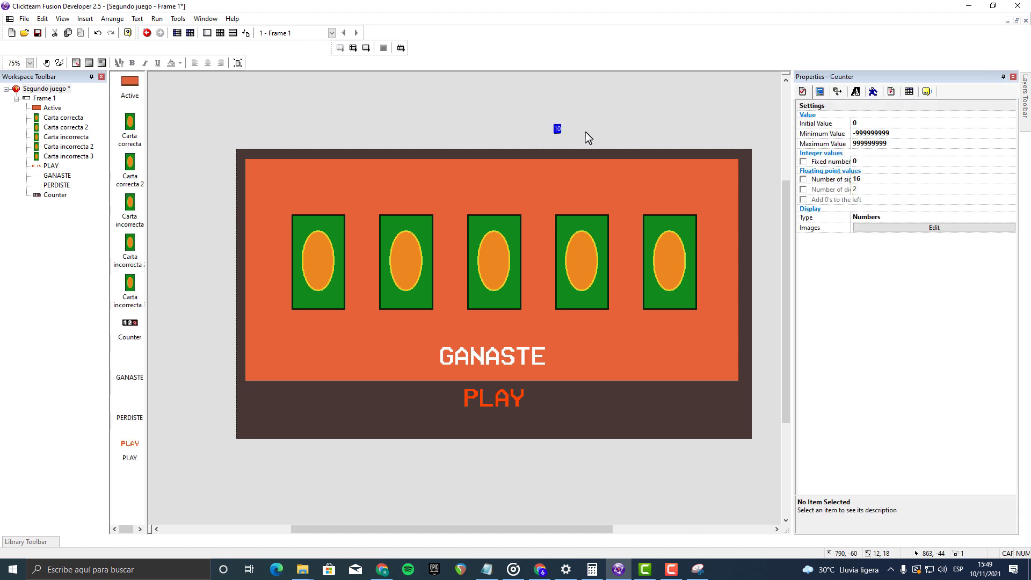
pyautogui.click(557, 129)
pyautogui.moveTo(562, 133); pyautogui.dragTo(618, 117)
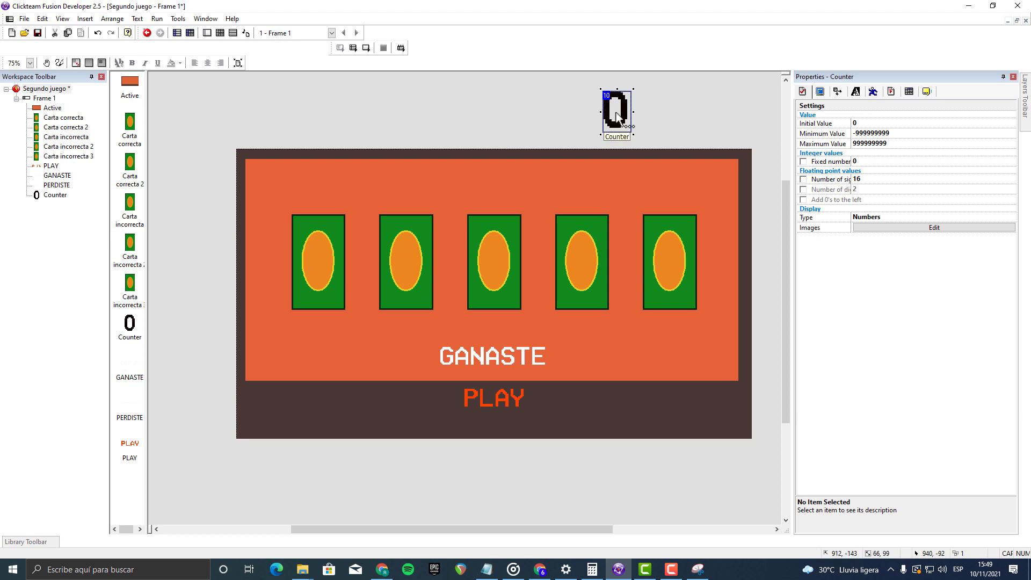
# Step: Rename the counter as posiciones, and test-run the frame to preview it
pyautogui.rightClick(618, 111)
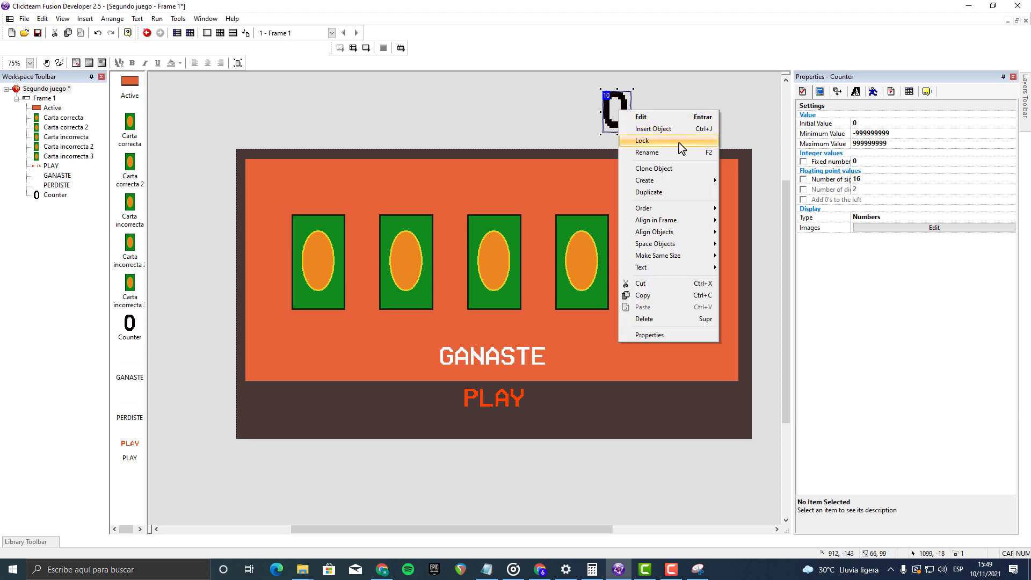
pyautogui.click(672, 152)
pyautogui.write('POSICION')
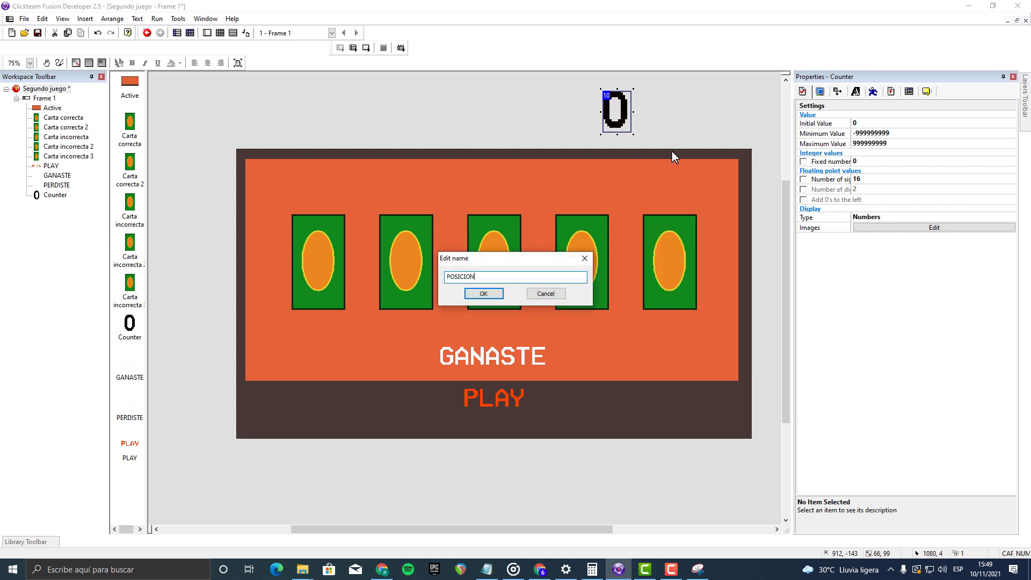
pyautogui.press('BackSpace')
pyautogui.press('BackSpace')
pyautogui.press('BackSpace')
pyautogui.press('BackSpace')
pyautogui.press('BackSpace')
pyautogui.press('BackSpace')
pyautogui.press('BackSpace')
pyautogui.press('BackSpace')
pyautogui.press('BackSpace')
pyautogui.write('posiciones')
pyautogui.press('Return')
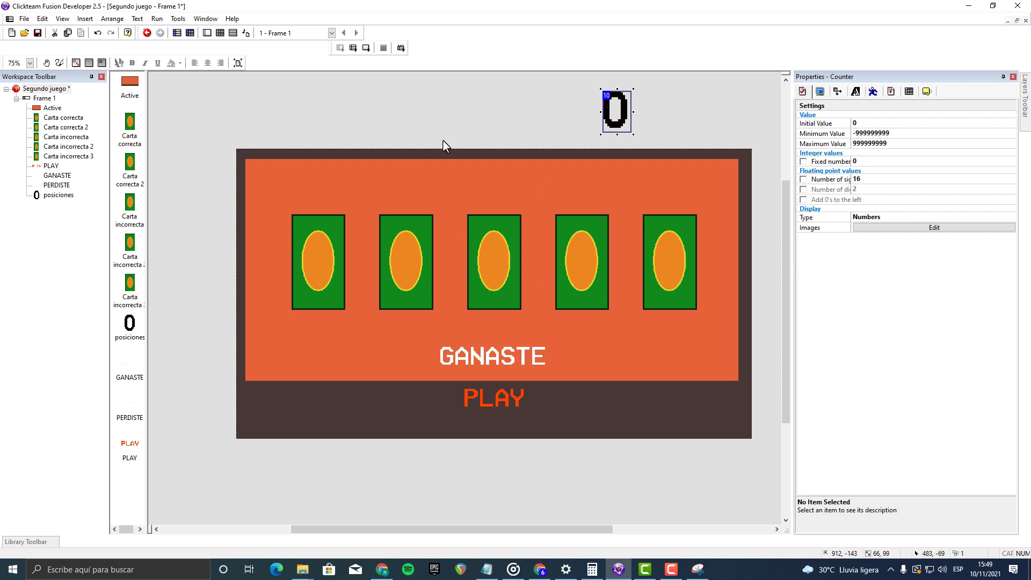
pyautogui.click(383, 48)
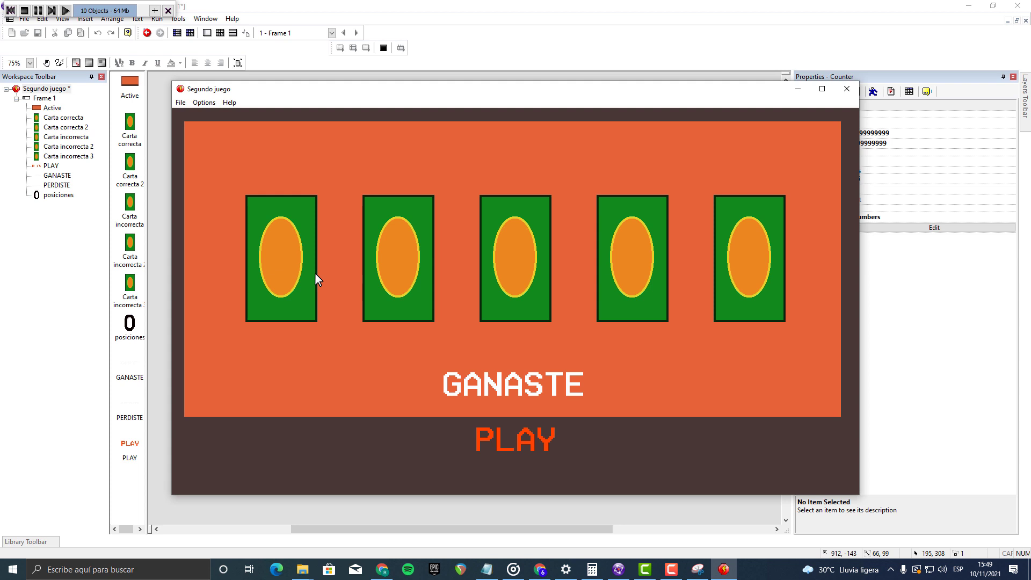
pyautogui.click(847, 88)
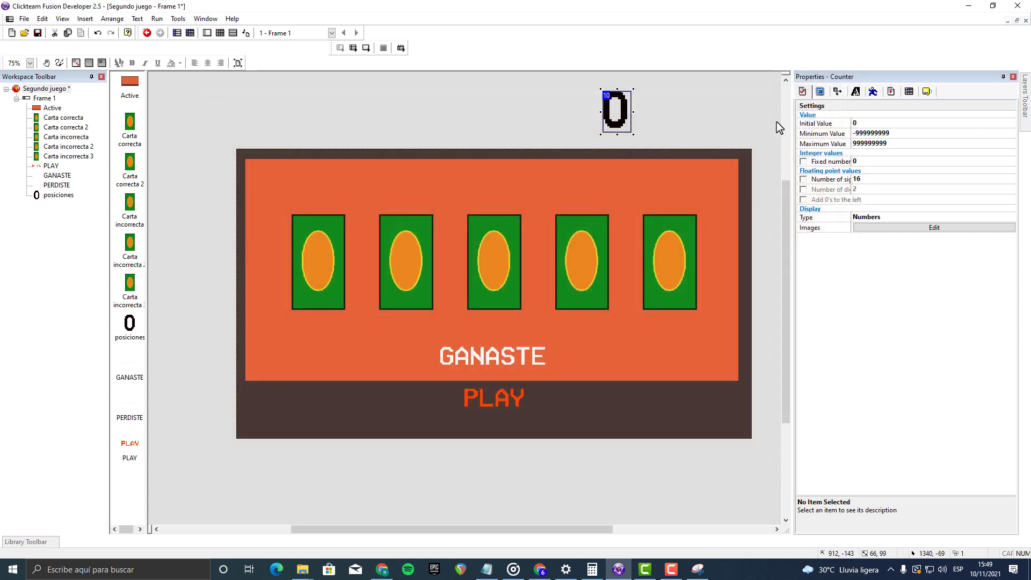
# Step: Review the volteada animation of Carta correcta 2 in the animation editor and close the editor
pyautogui.doubleClick(427, 230)
pyautogui.scroll(-3, 51, 513)
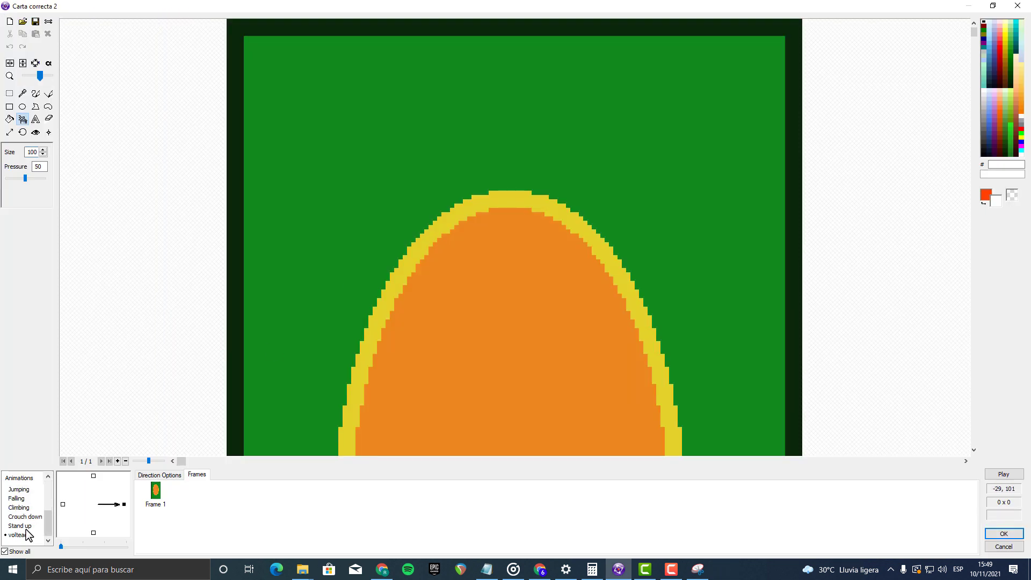
pyautogui.click(19, 535)
pyautogui.scroll(-3, 546, 324)
pyautogui.scroll(3, 547, 325)
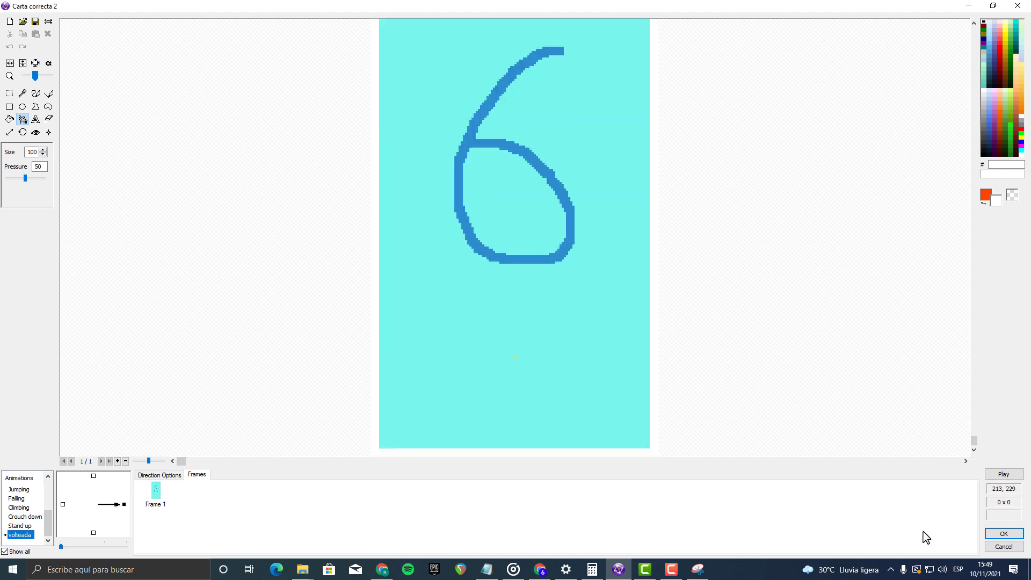
pyautogui.click(994, 535)
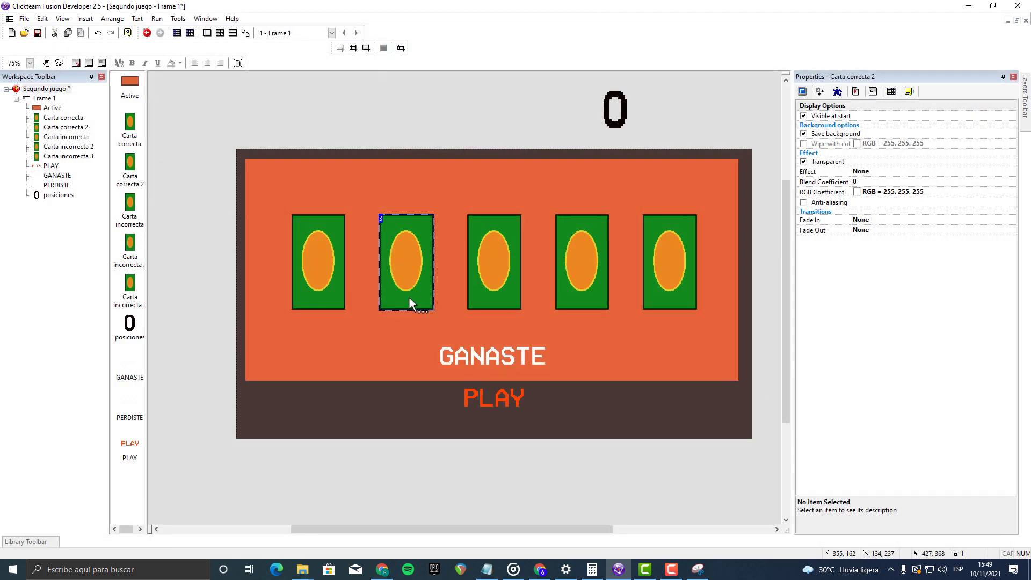
# Step: Test-run the game twice to preview the five cards, closing the preview window each time
pyautogui.click(624, 175)
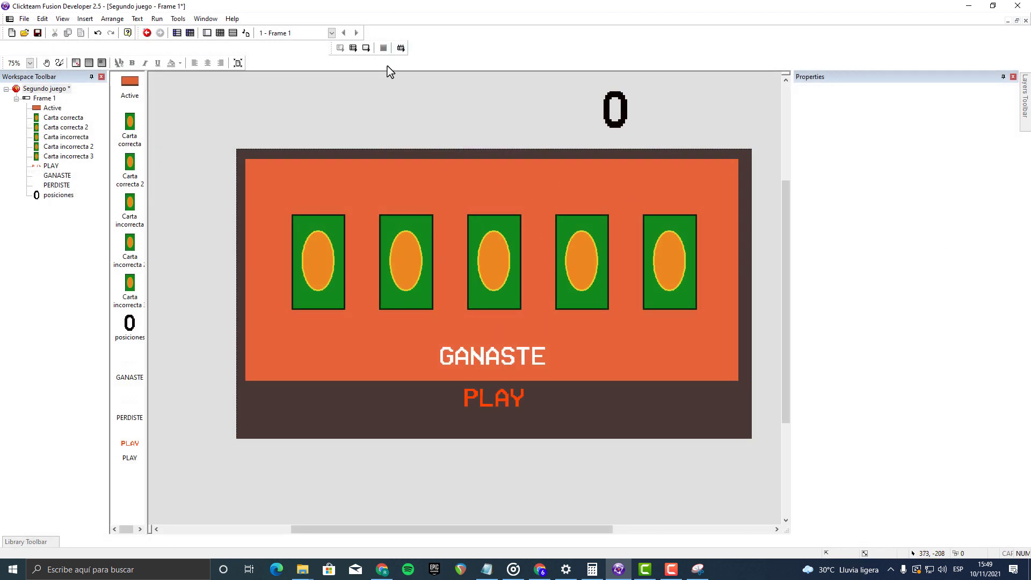
pyautogui.click(366, 47)
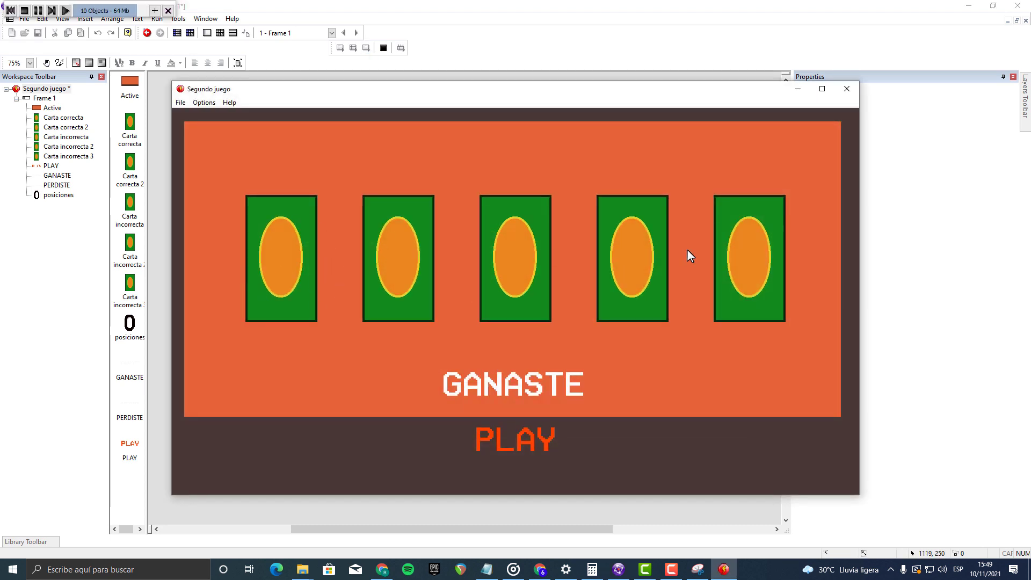
pyautogui.click(847, 88)
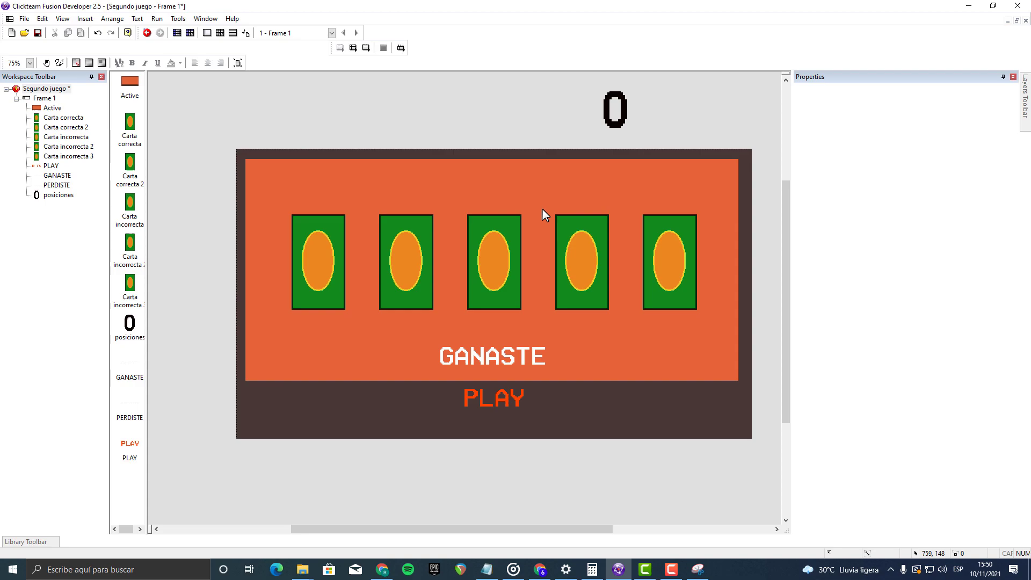
pyautogui.click(624, 119)
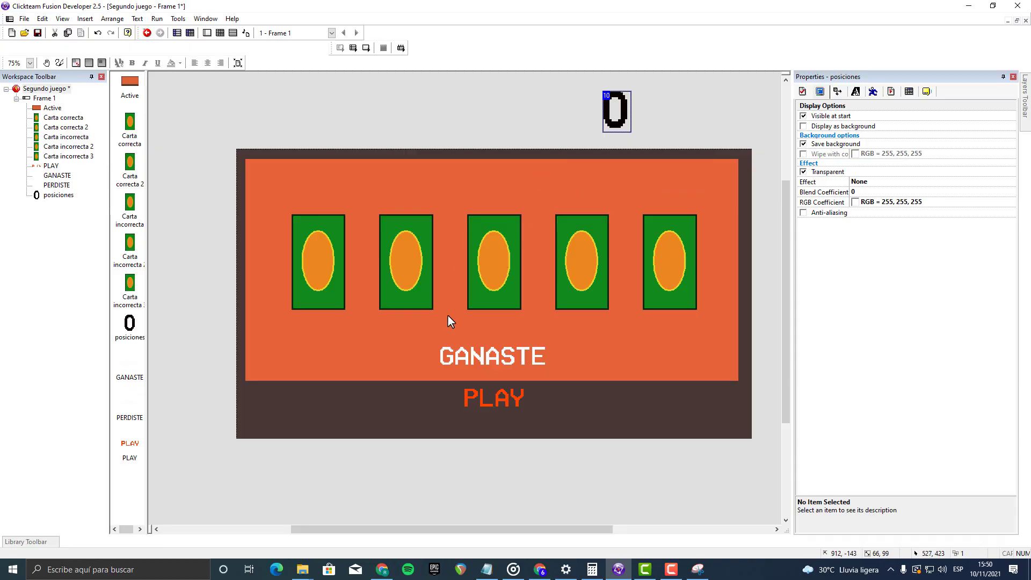
pyautogui.click(352, 48)
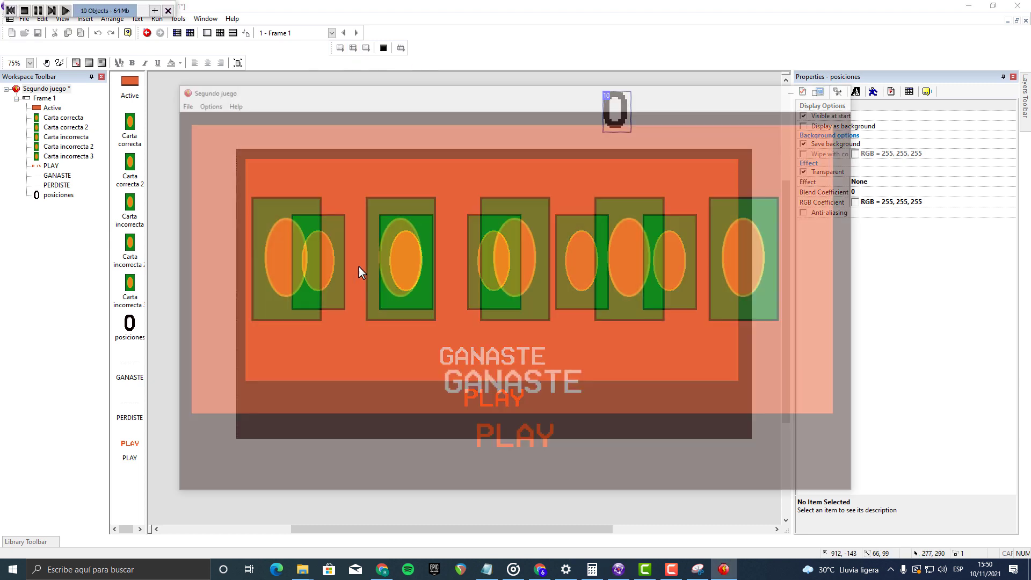
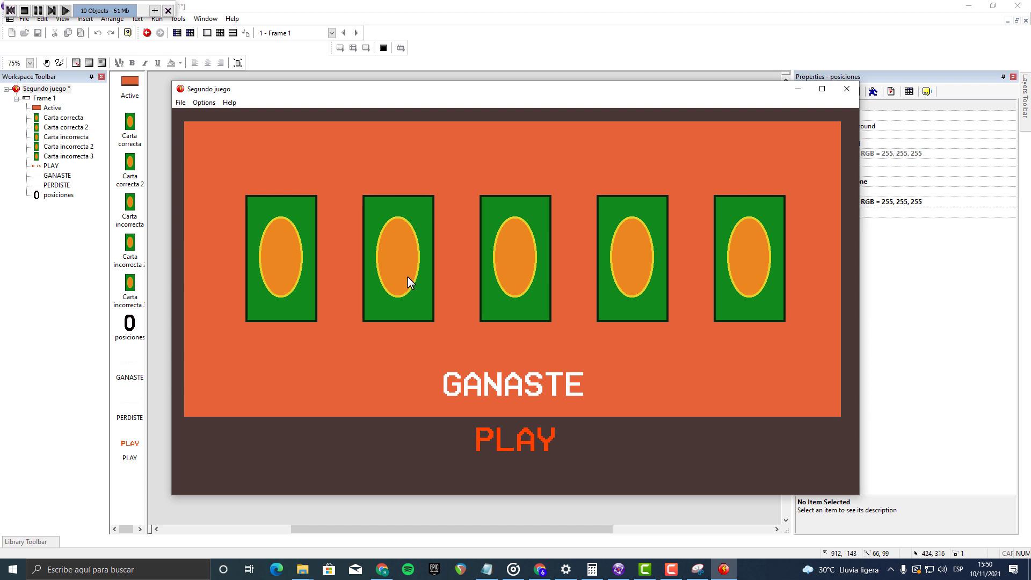
pyautogui.click(847, 89)
# Step: Switch to the Windows Calculator, multiply 5 by 5, and close the calculator
pyautogui.click(592, 569)
pyautogui.click(764, 226)
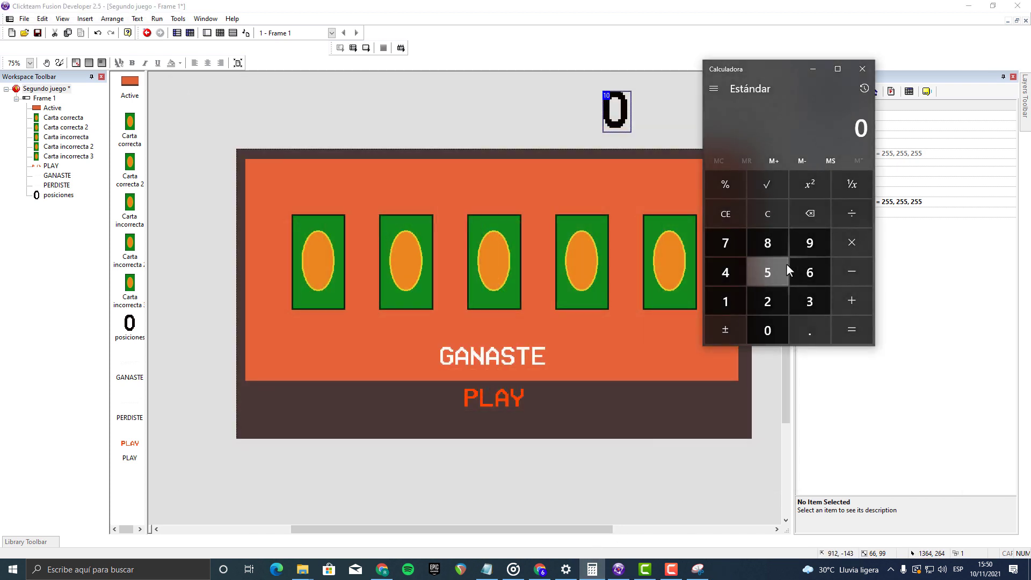
pyautogui.click(767, 272)
pyautogui.click(852, 254)
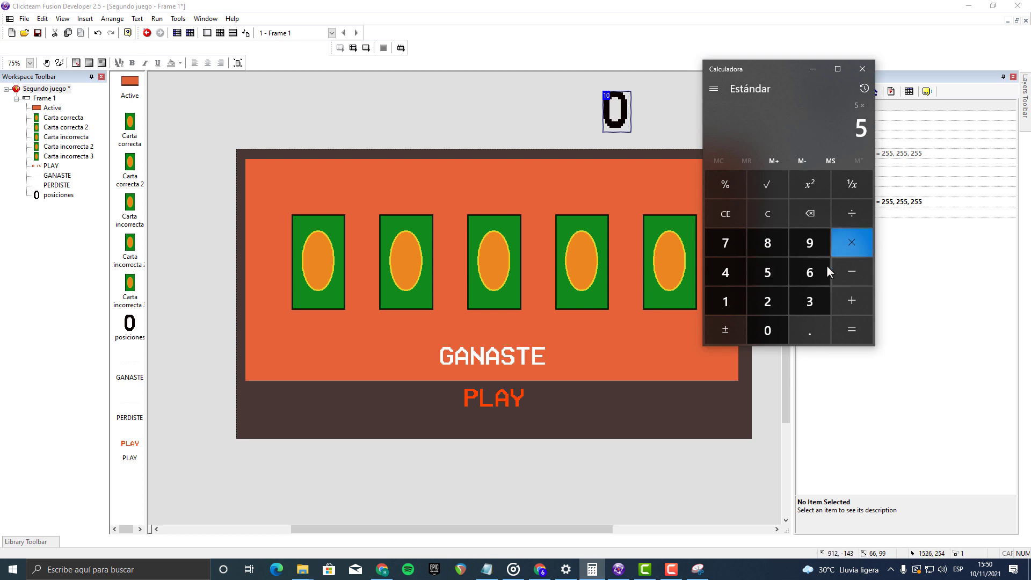
pyautogui.click(859, 328)
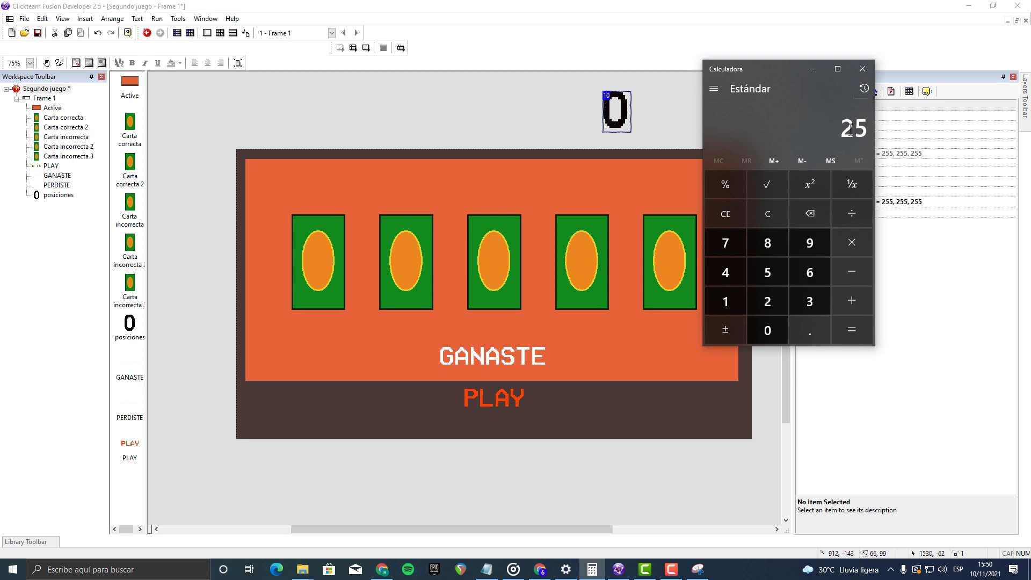
pyautogui.moveTo(841, 129); pyautogui.dragTo(870, 134)
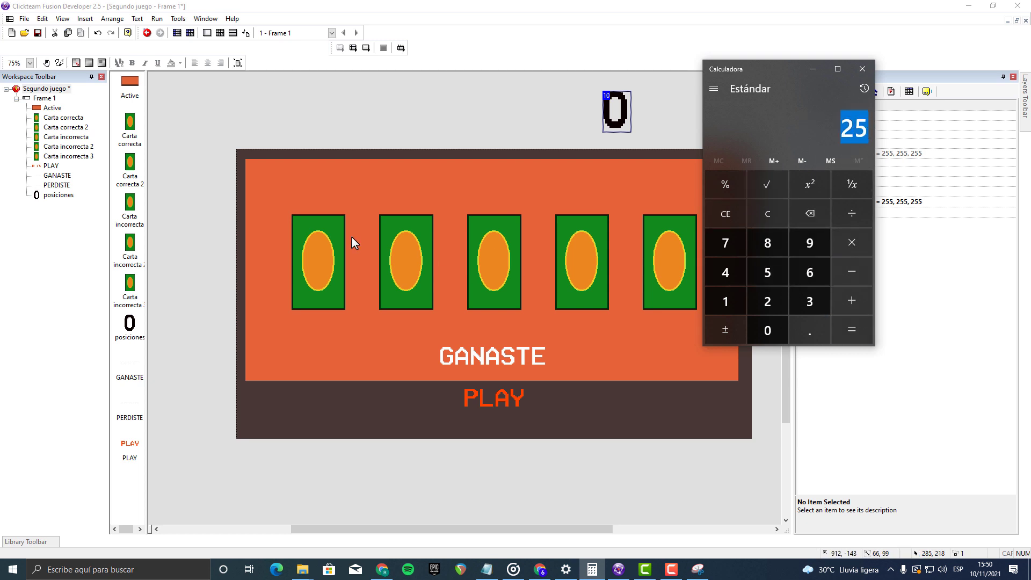
pyautogui.click(863, 69)
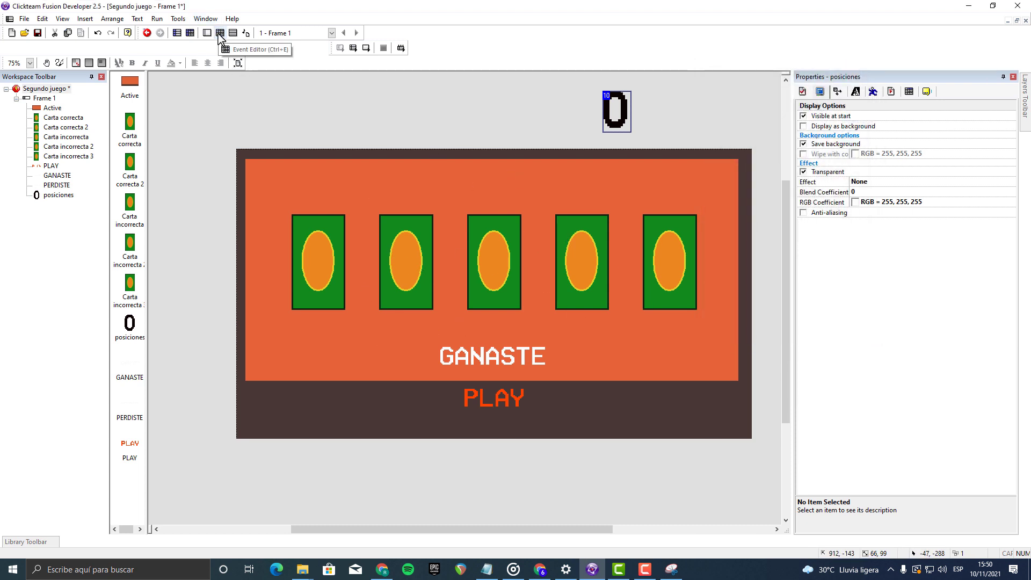
# Step: Open the frame's Event Editor and insert a group of events titled Posiciones de las cartas
pyautogui.click(220, 33)
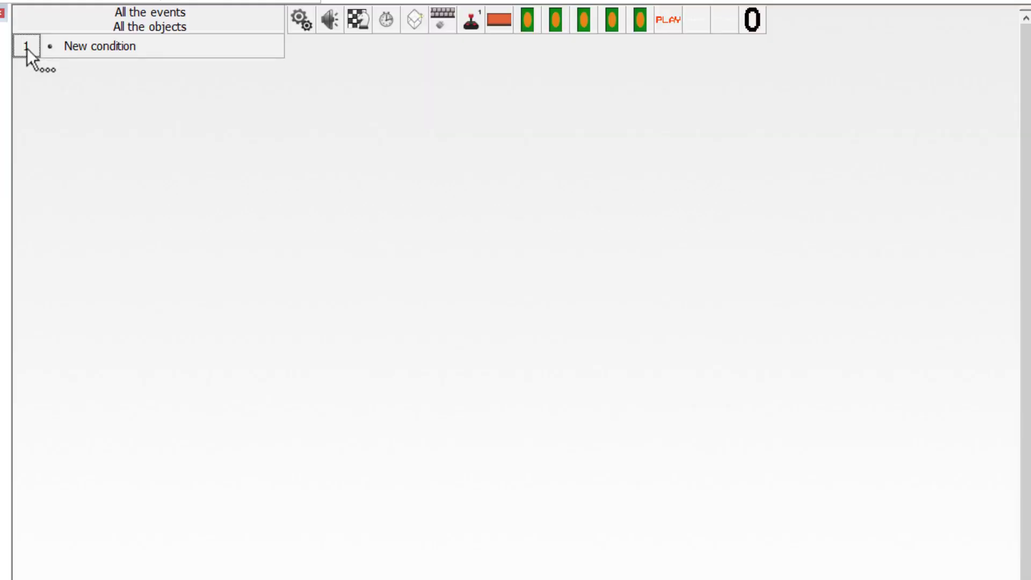
pyautogui.rightClick(120, 101)
pyautogui.moveTo(237, 95)
pyautogui.click(317, 130)
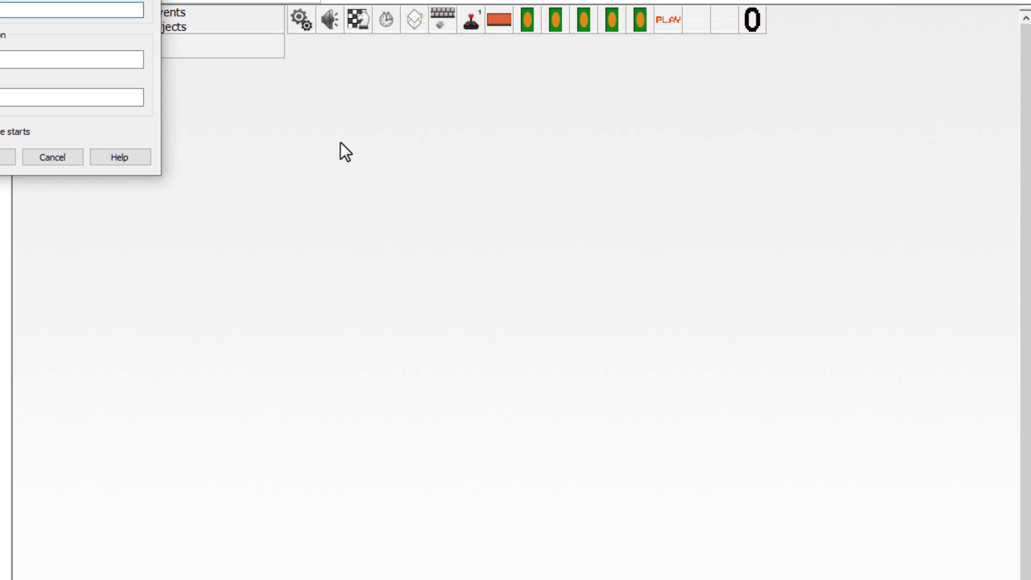
pyautogui.write('as')
pyautogui.press('Return')
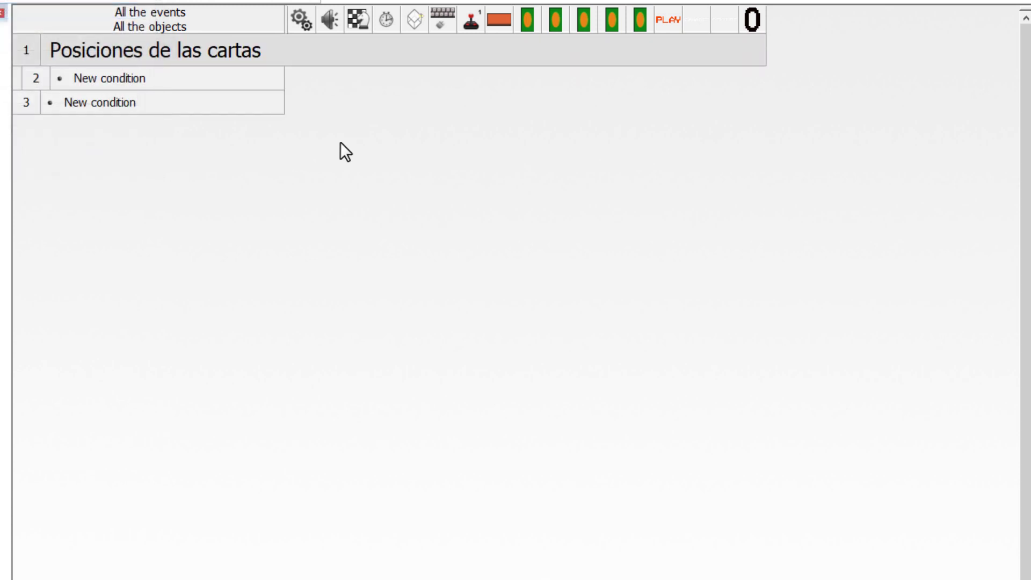
# Step: Add a condition inside the Posiciones de las cartas group comparing the posiciones counter as Equal to 1
pyautogui.click(110, 78)
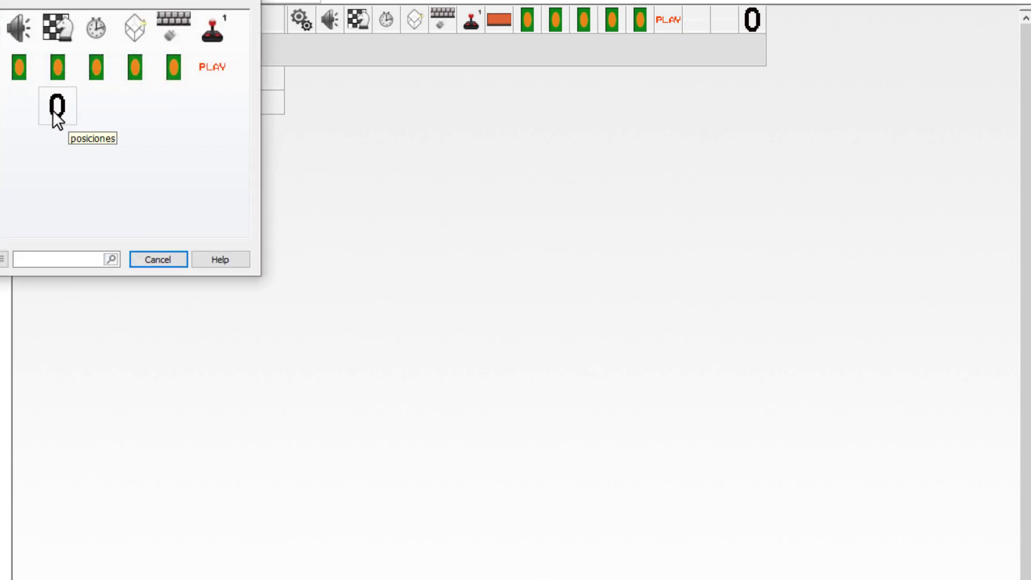
pyautogui.click(51, 109)
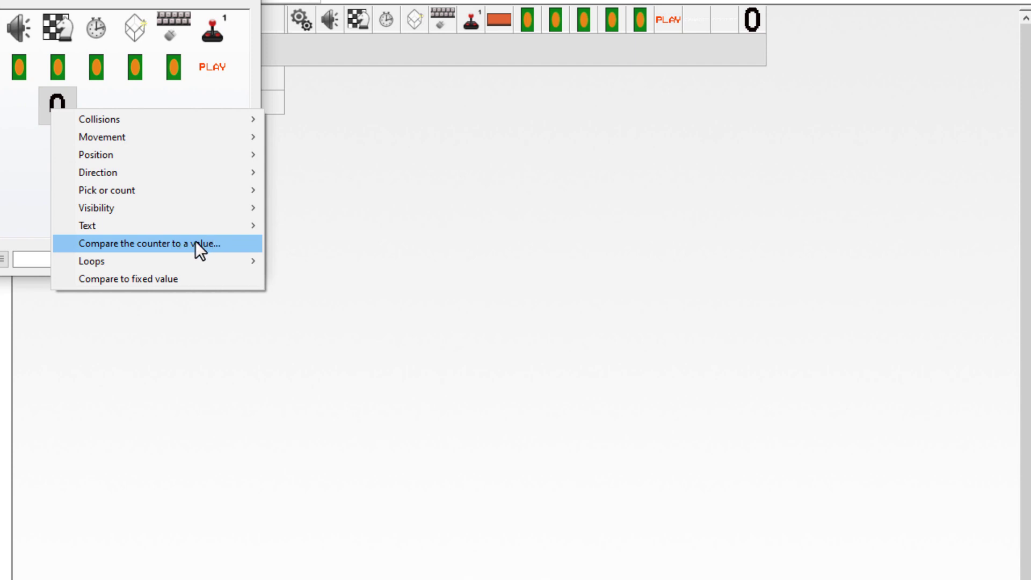
pyautogui.click(174, 245)
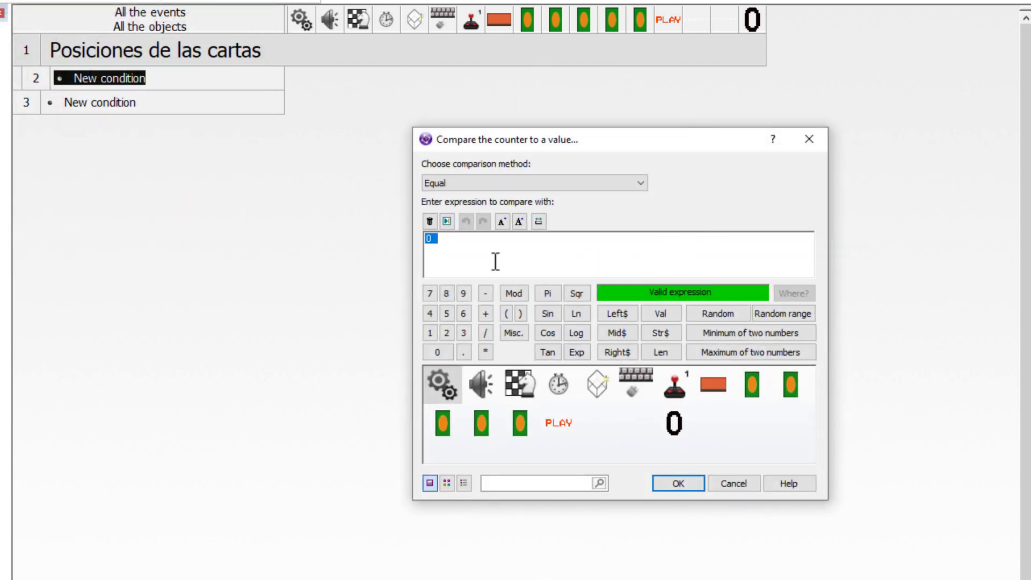
pyautogui.click(513, 185)
pyautogui.click(524, 183)
pyautogui.click(534, 275)
pyautogui.write('1')
pyautogui.press('Return')
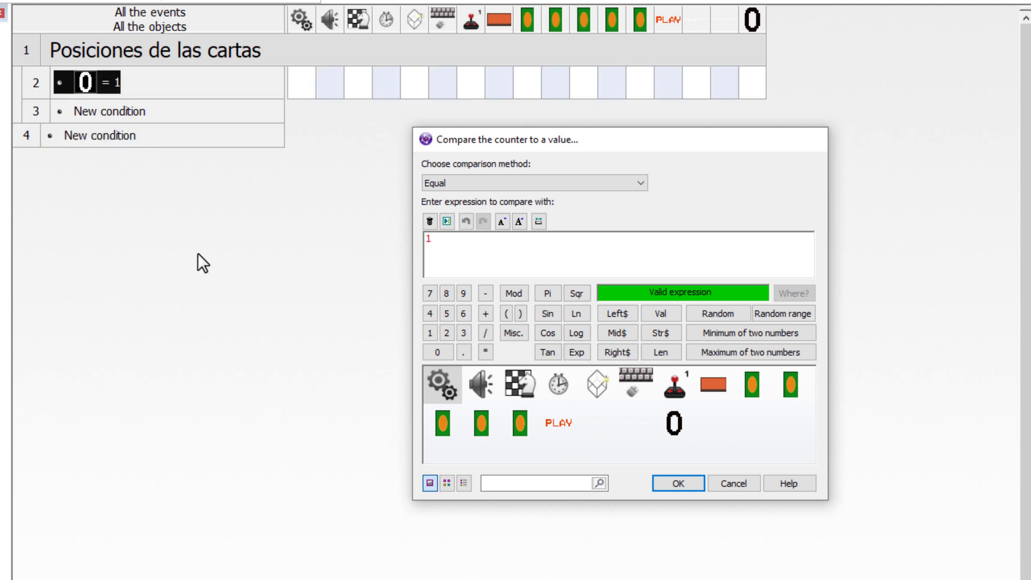
# Step: Insert the limit condition Only one action when event loops into the event where posiciones equals 1
pyautogui.doubleClick(112, 83)
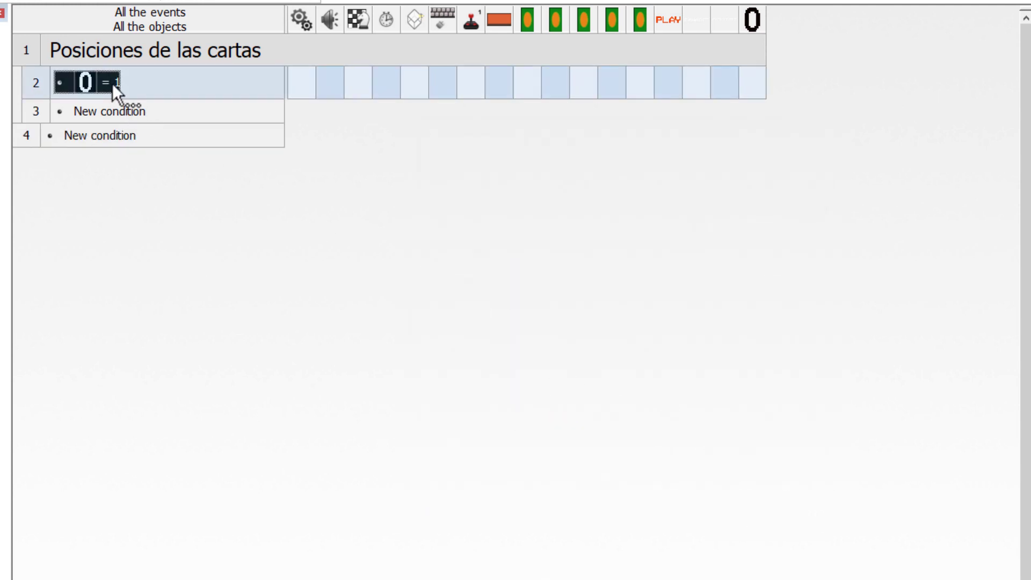
pyautogui.rightClick(109, 83)
pyautogui.click(180, 131)
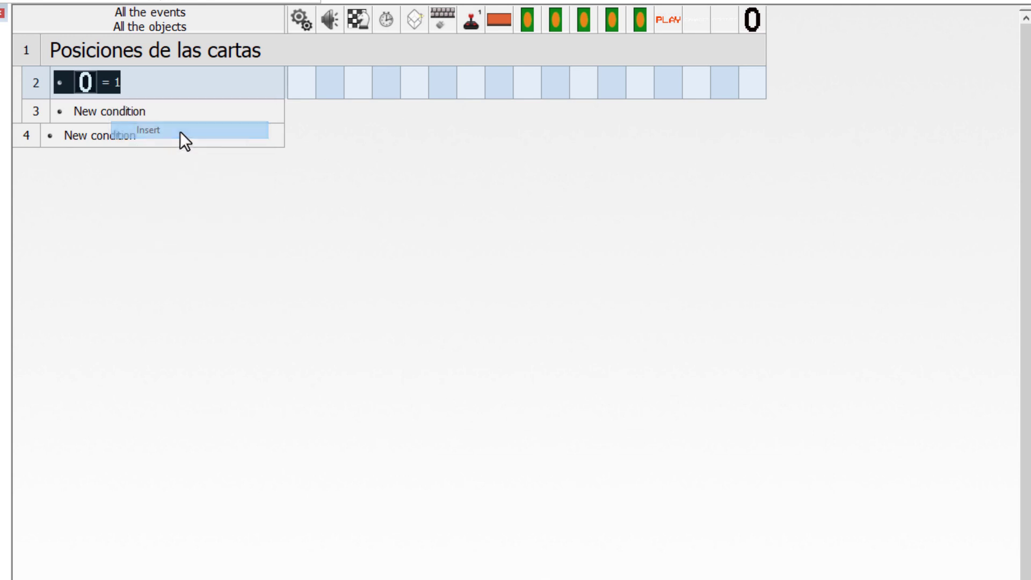
pyautogui.click(2, 28)
pyautogui.moveTo(147, 149)
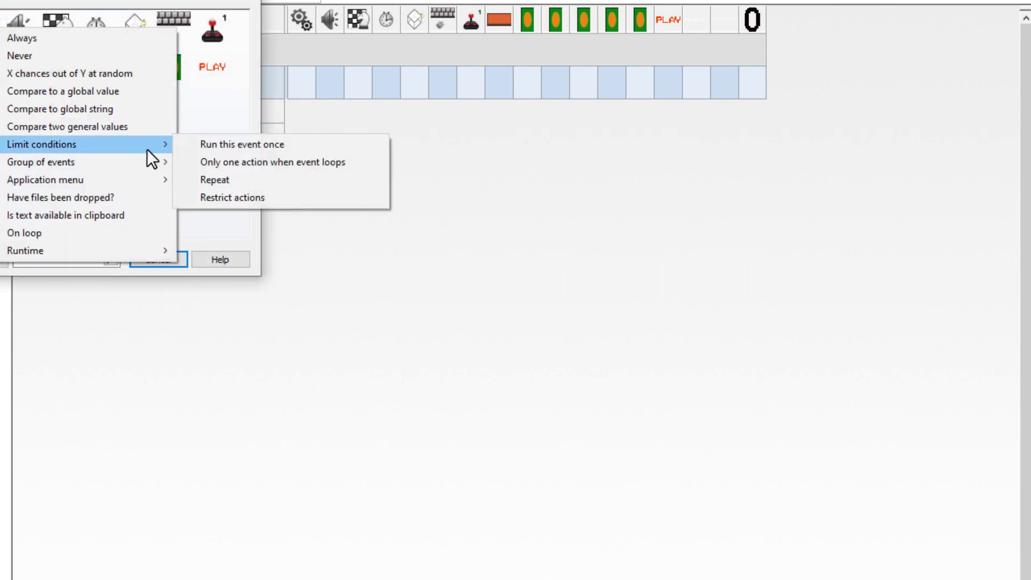
pyautogui.click(253, 163)
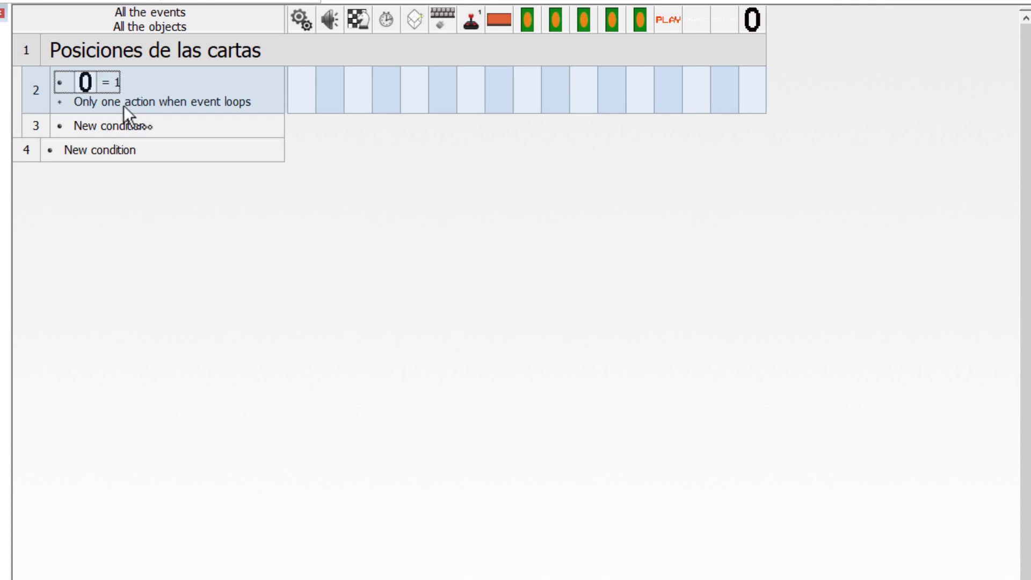
pyautogui.click(94, 102)
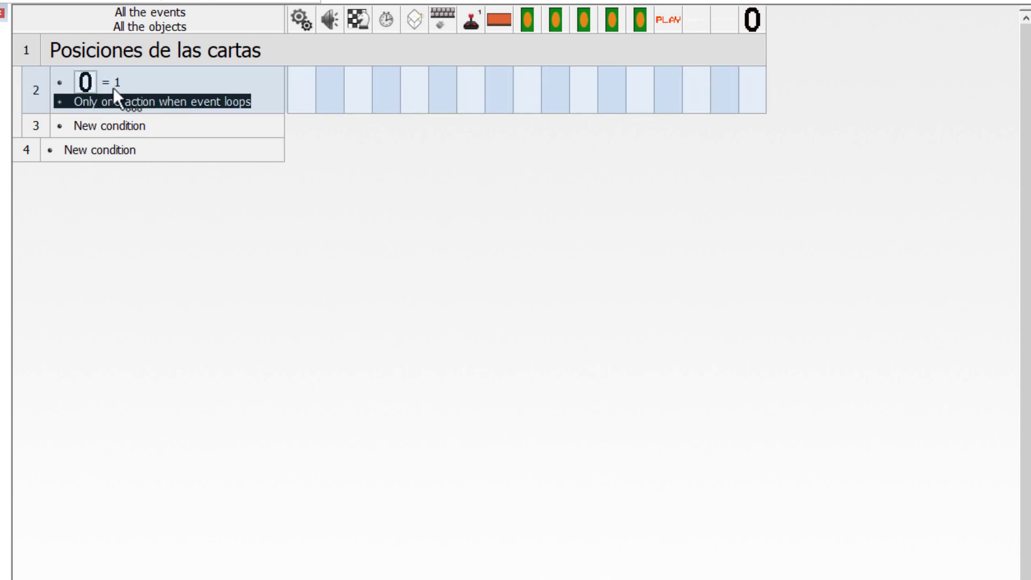
pyautogui.click(113, 88)
pyautogui.click(88, 101)
pyautogui.click(358, 264)
# Step: Copy the posiciones equals 1 event and paste it repeatedly inside the group, filling the event lines through at least line 24
pyautogui.moveTo(64, 102); pyautogui.dragTo(34, 93)
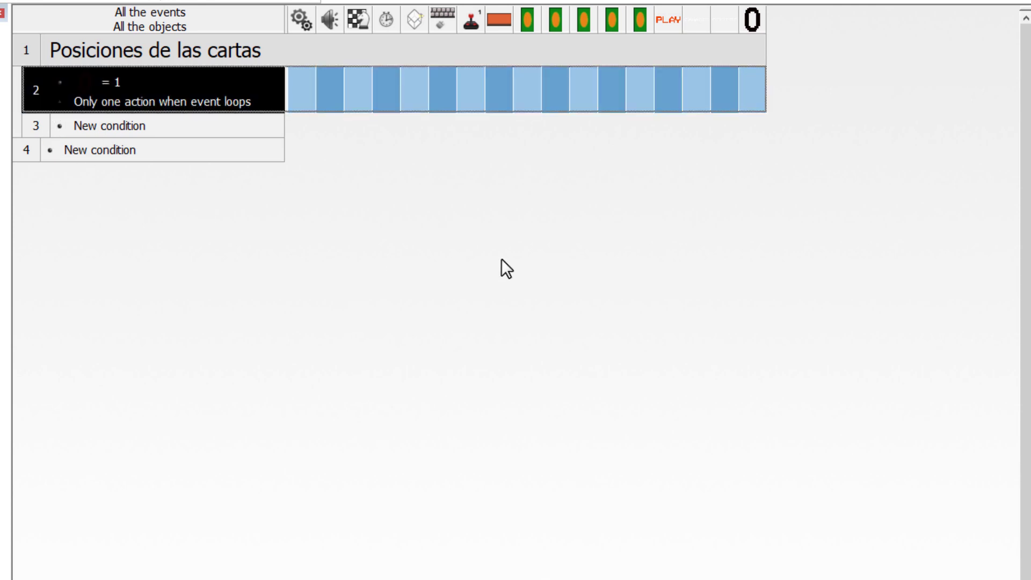
pyautogui.hotkey('ctrl', 'v')
pyautogui.hotkey('ctrl', 'v')
pyautogui.hotkey('ctrl', 'v')
pyautogui.hotkey('ctrl', 'v')
pyautogui.hotkey('ctrl', 'v')
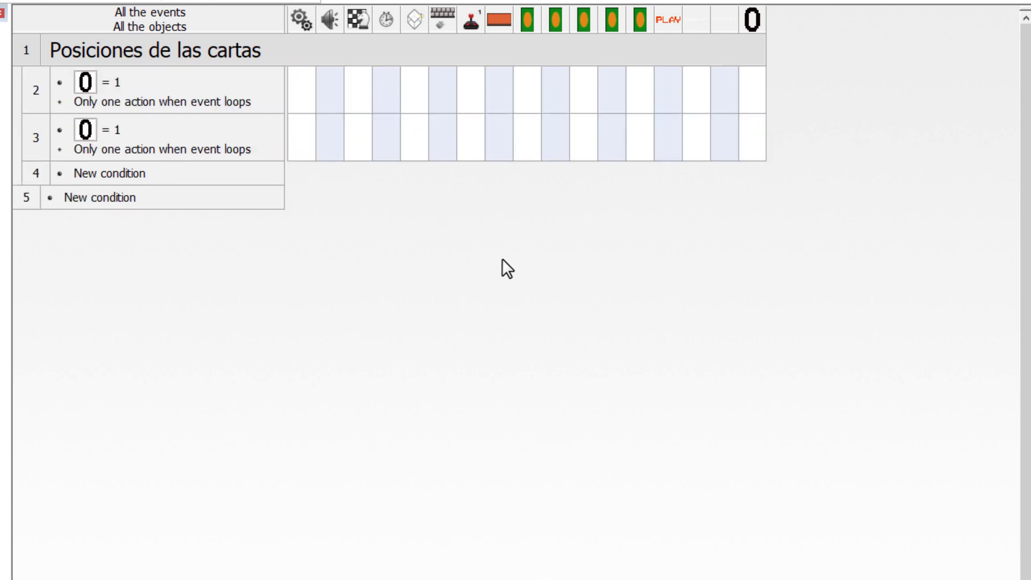
pyautogui.hotkey('ctrl', 'v')
pyautogui.hotkey('ctrl', 'v')
pyautogui.hotkey('ctrl', 'v')
pyautogui.hotkey('ctrl', 'v')
pyautogui.hotkey('ctrl', 'v')
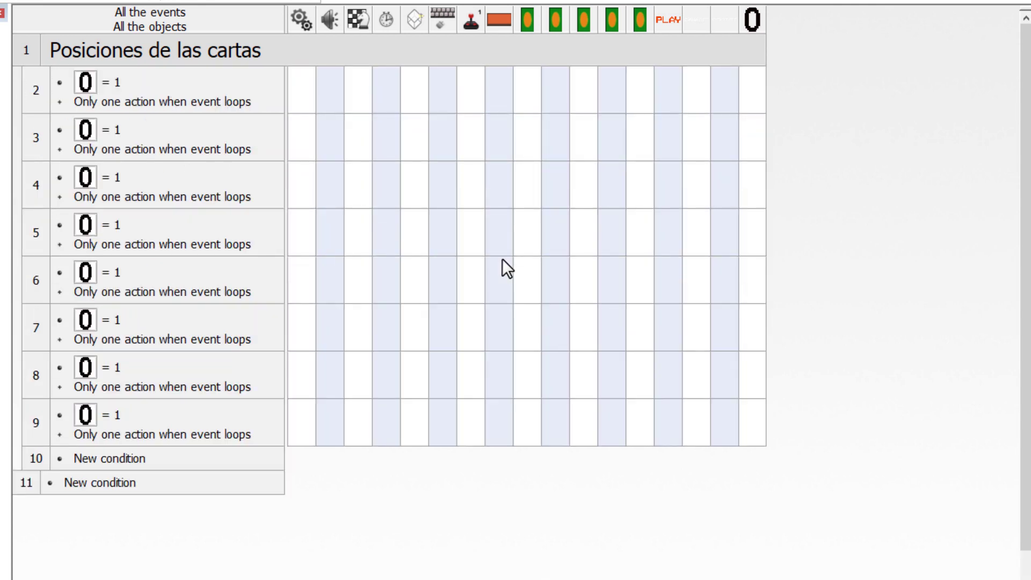
pyautogui.hotkey('ctrl', 'v')
pyautogui.hotkey('ctrl', 'v')
pyautogui.hotkey('ctrl', 'v')
pyautogui.hotkey('ctrl', 'v')
pyautogui.hotkey('ctrl', 'v')
pyautogui.hotkey('ctrl', 'v')
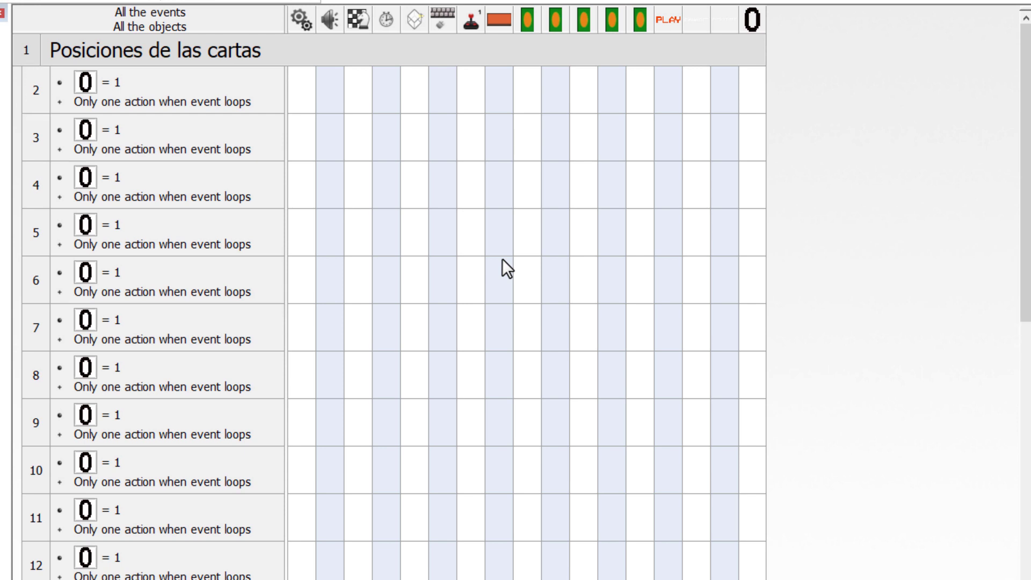
pyautogui.scroll(-5, 502, 259)
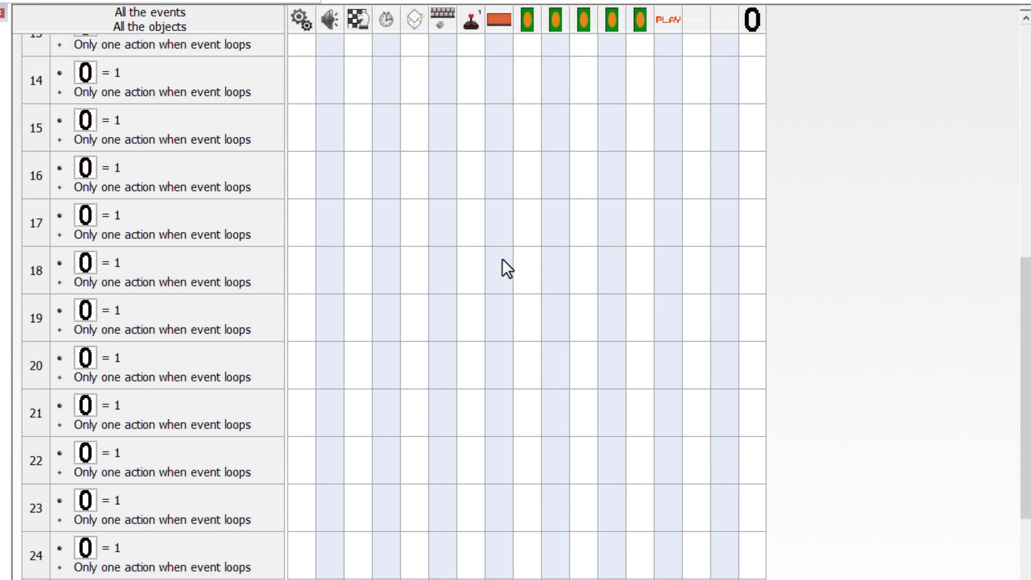
pyautogui.scroll(3, 502, 259)
pyautogui.scroll(3, 502, 259)
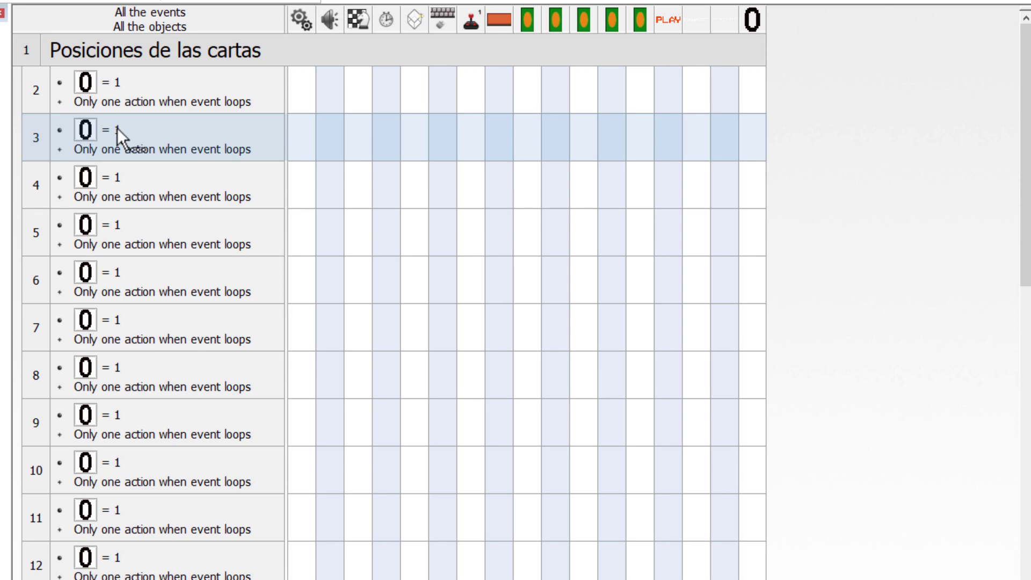
# Step: Set the posiciones counter comparisons in event lines 3, 4 and 5 to 2, 3 and 4 respectively
pyautogui.click(117, 129)
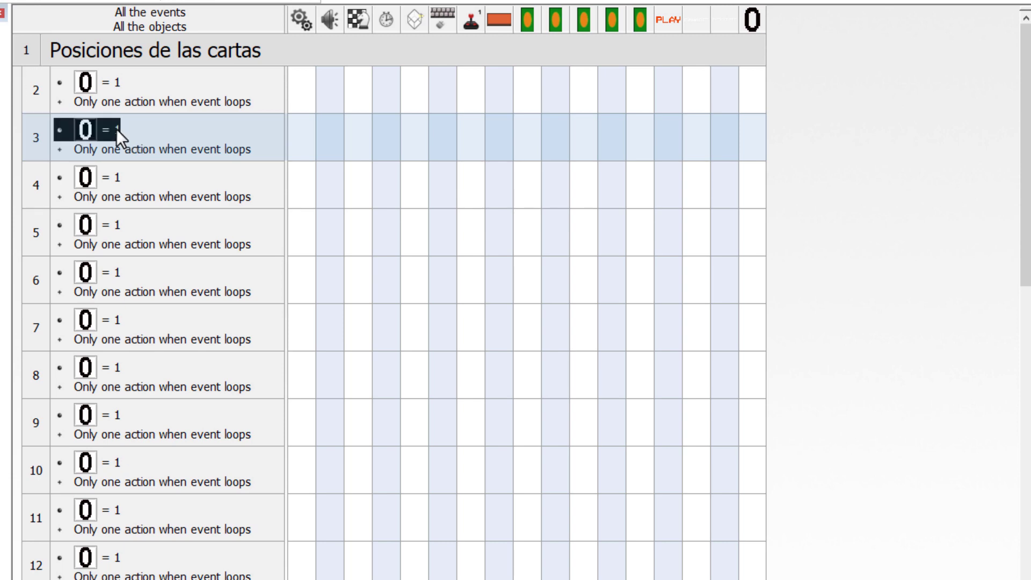
pyautogui.doubleClick(118, 138)
pyautogui.write('2')
pyautogui.press('Return')
pyautogui.doubleClick(113, 174)
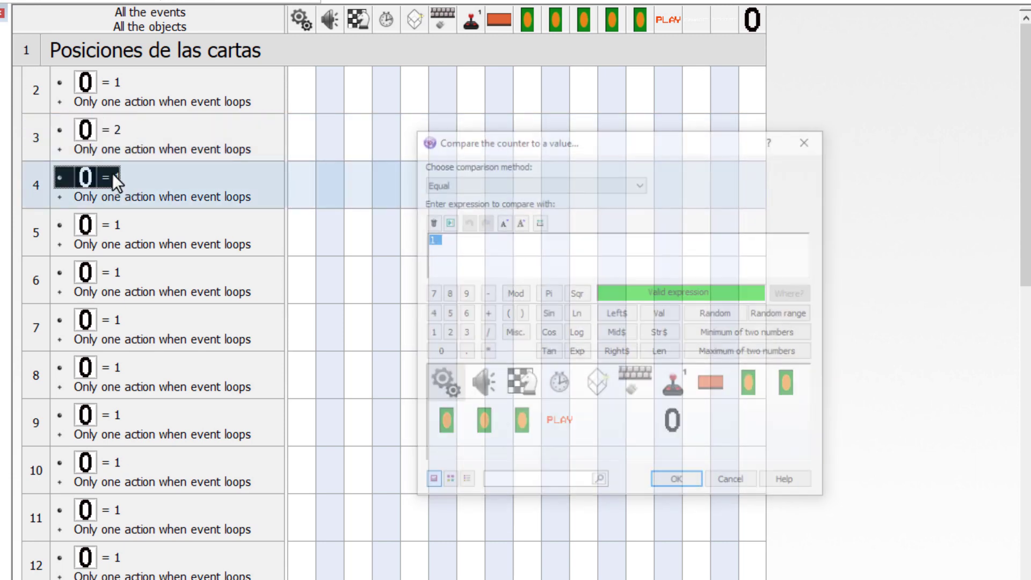
pyautogui.write('3')
pyautogui.press('Return')
pyautogui.click(115, 224)
pyautogui.doubleClick(115, 224)
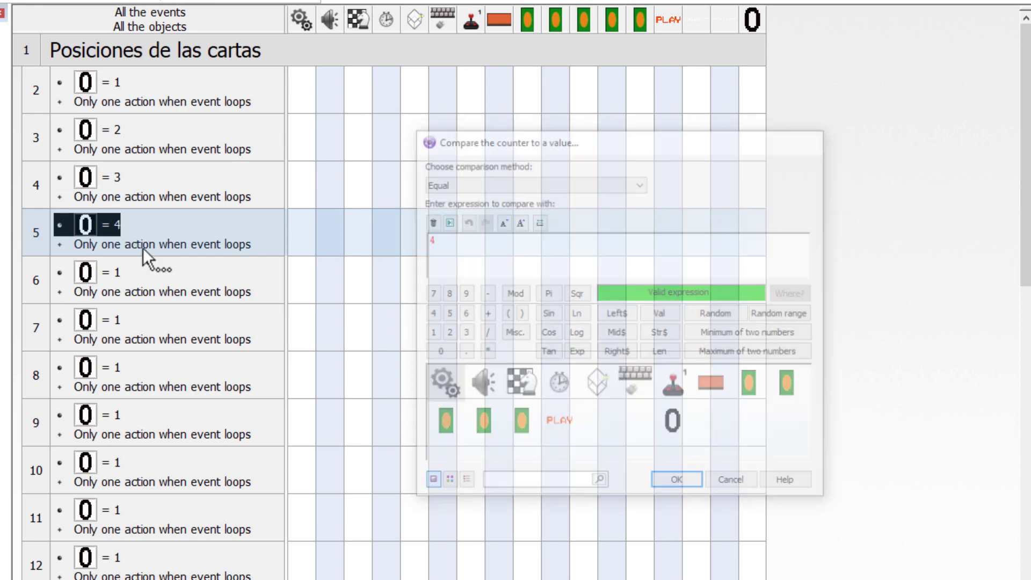
# Step: Set the posiciones counter comparisons in event lines 6, 7 and 8 to 5, 6 and 7 respectively
pyautogui.write('4')
pyautogui.press('Return')
pyautogui.doubleClick(117, 272)
pyautogui.write('5')
pyautogui.doubleClick(113, 320)
pyautogui.write('6')
pyautogui.scroll(-5, 113, 323)
pyautogui.write('7')
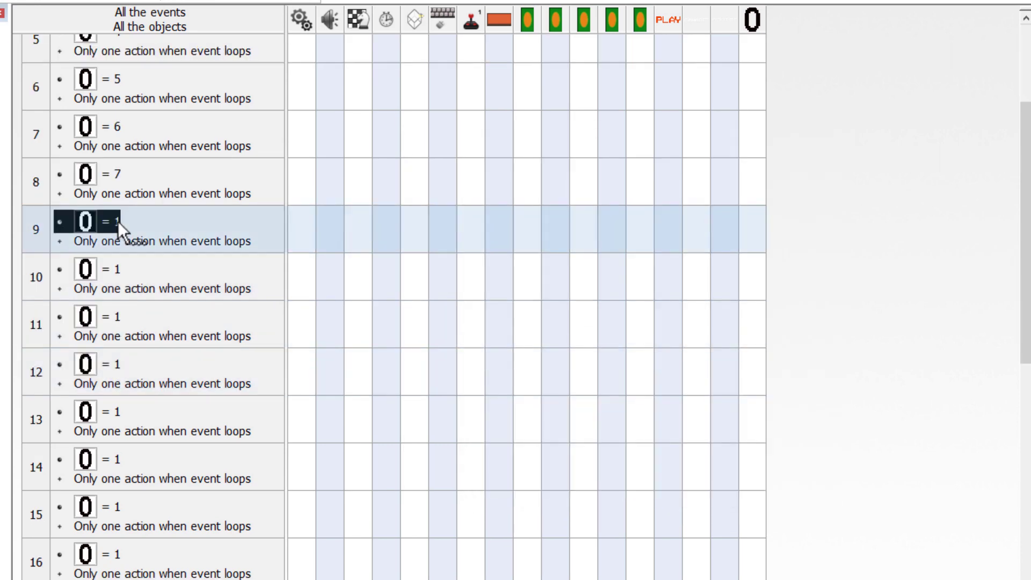
# Step: Set the posiciones counter comparisons in event lines 9 through 13 to consecutive values from 8 to 12
pyautogui.write('8910')
pyautogui.doubleClick(115, 256)
pyautogui.write('11')
pyautogui.doubleClick(108, 317)
pyautogui.write('12')
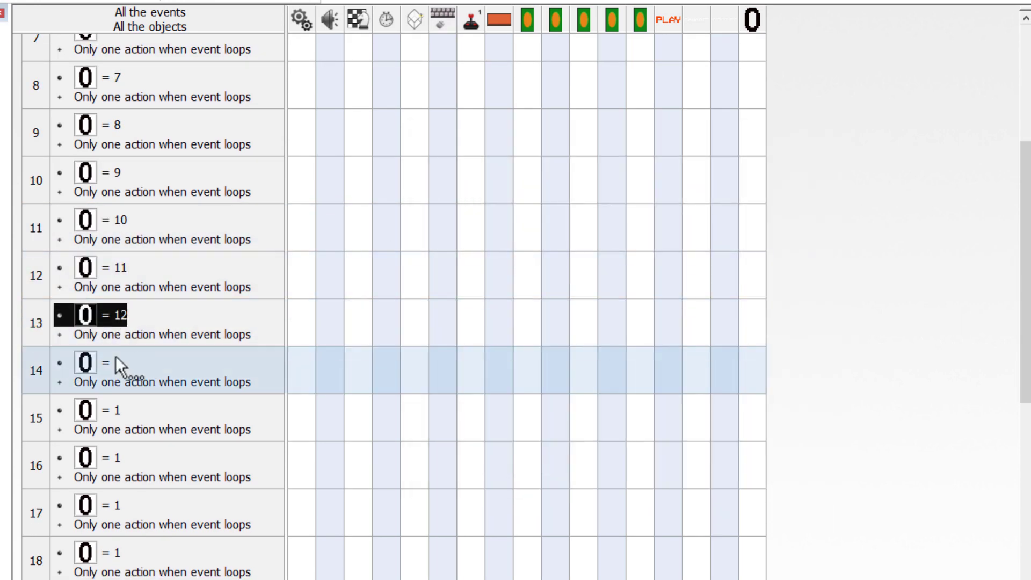
# Step: Set the posiciones counter comparisons in event lines 14 through 17 to consecutive values from 13 to 16
pyautogui.write('13')
pyautogui.doubleClick(120, 418)
pyautogui.write('14')
pyautogui.press('Return')
pyautogui.doubleClick(118, 463)
pyautogui.write('15')
pyautogui.scroll(-3, 233, 453)
pyautogui.doubleClick(110, 114)
pyautogui.write('16')
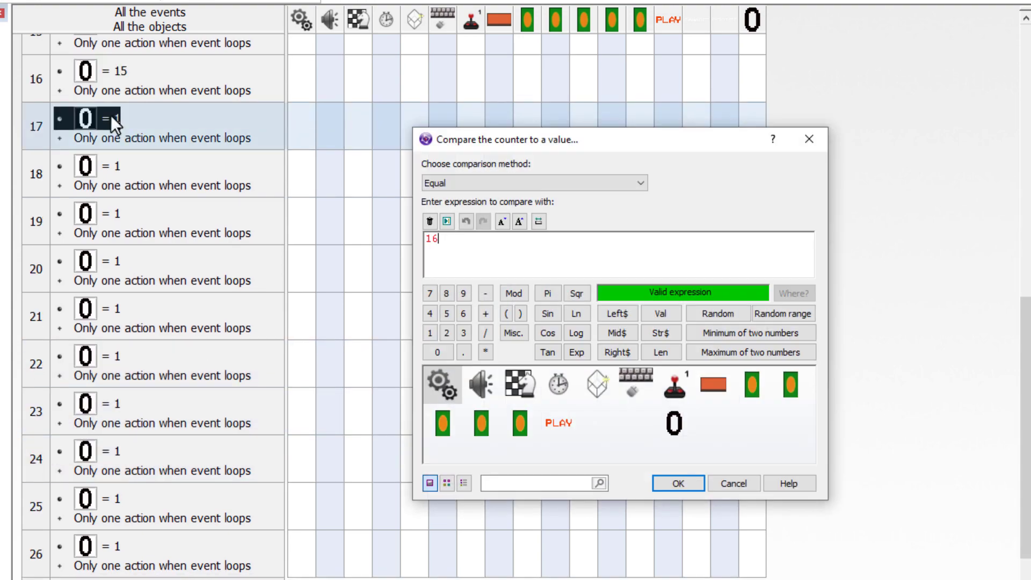
# Step: Set the posiciones counter comparisons in event lines 18 through 23 to consecutive values from 17 to 22
pyautogui.doubleClick(113, 165)
pyautogui.write('17')
pyautogui.press('Return')
pyautogui.write('1')
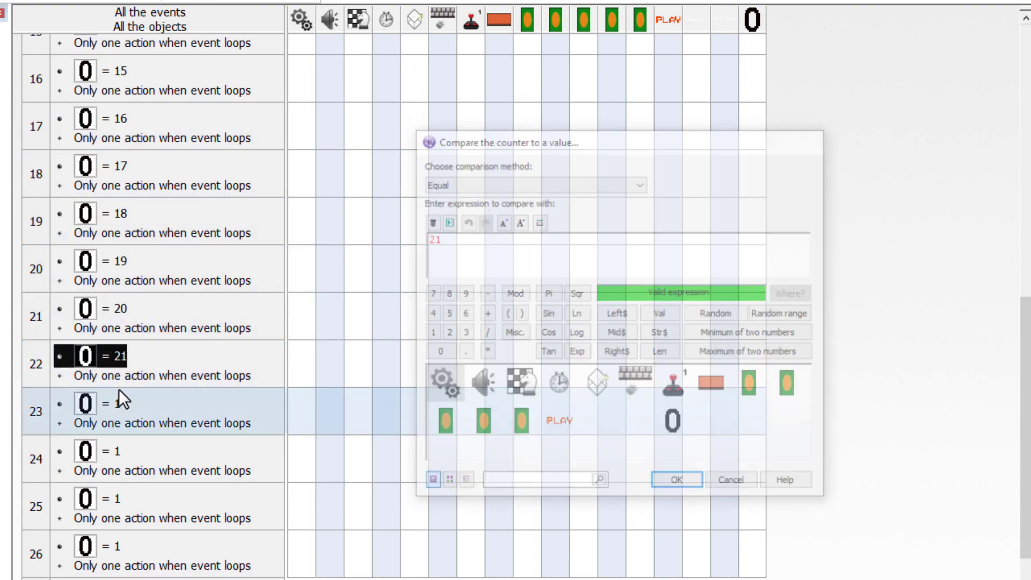
pyautogui.write('819202122')
# Step: Set the posiciones counter comparisons in event lines 24, 25 and 26 to 23, 24 and 25 respectively
pyautogui.doubleClick(112, 451)
pyautogui.write('23')
pyautogui.press('Return')
pyautogui.doubleClick(112, 499)
pyautogui.write('24')
pyautogui.press('Return')
pyautogui.doubleClick(116, 546)
pyautogui.press('Return')
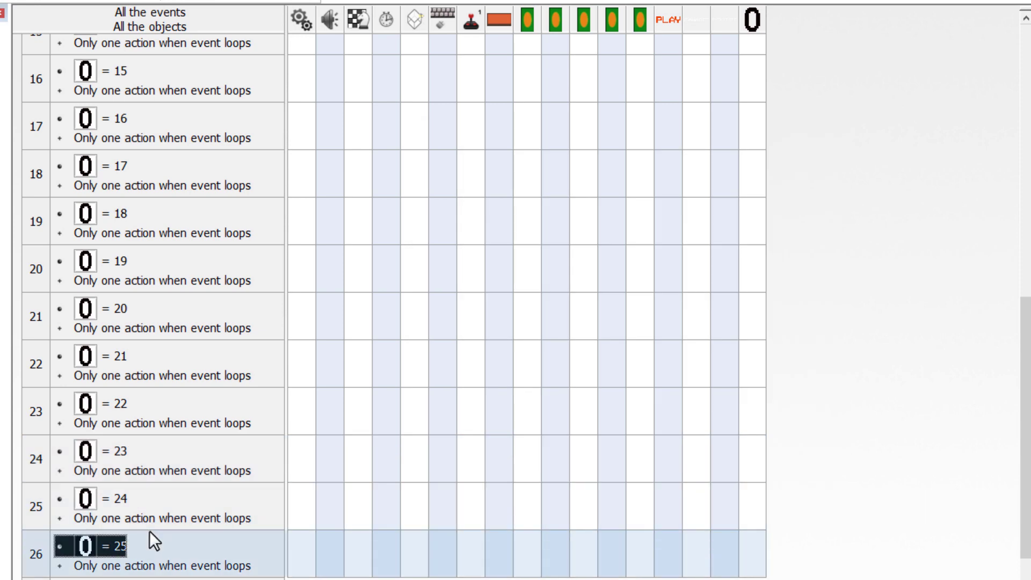
# Step: Check the first card in the row in the frame editor, then return to the event editor
pyautogui.scroll(9, 149, 531)
pyautogui.scroll(3, 158, 473)
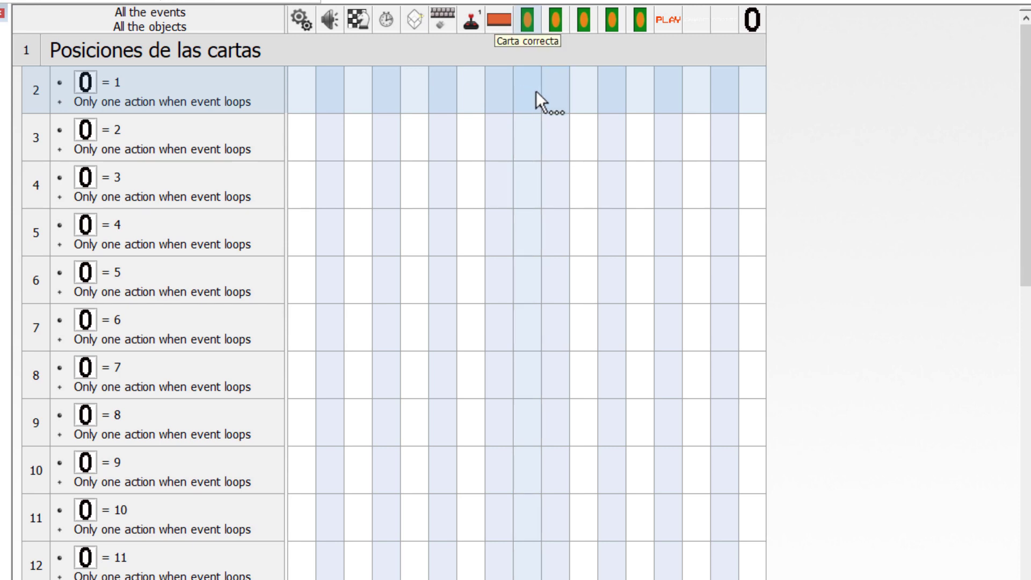
pyautogui.hotkey('ctrl', 'm')
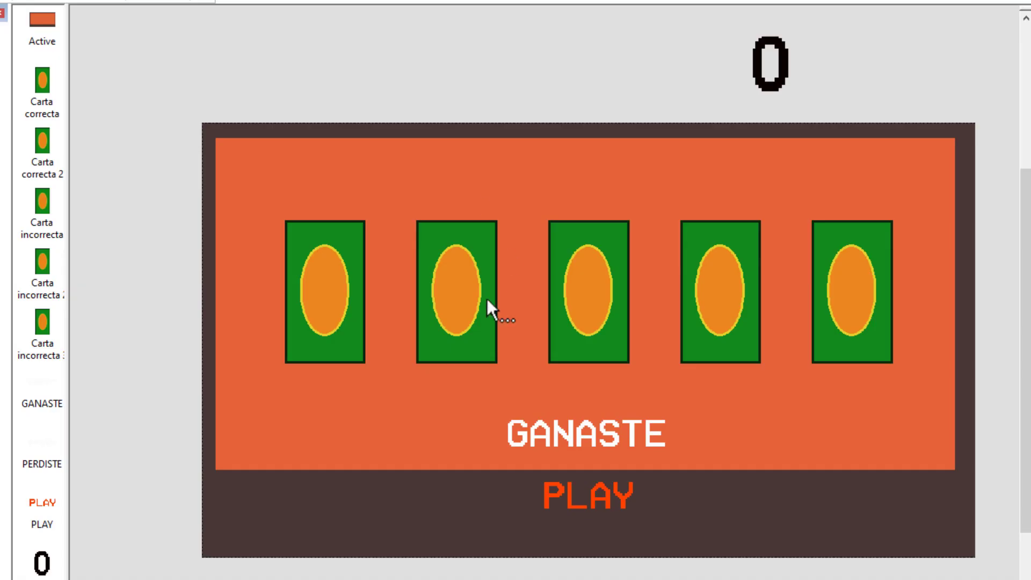
pyautogui.click(340, 279)
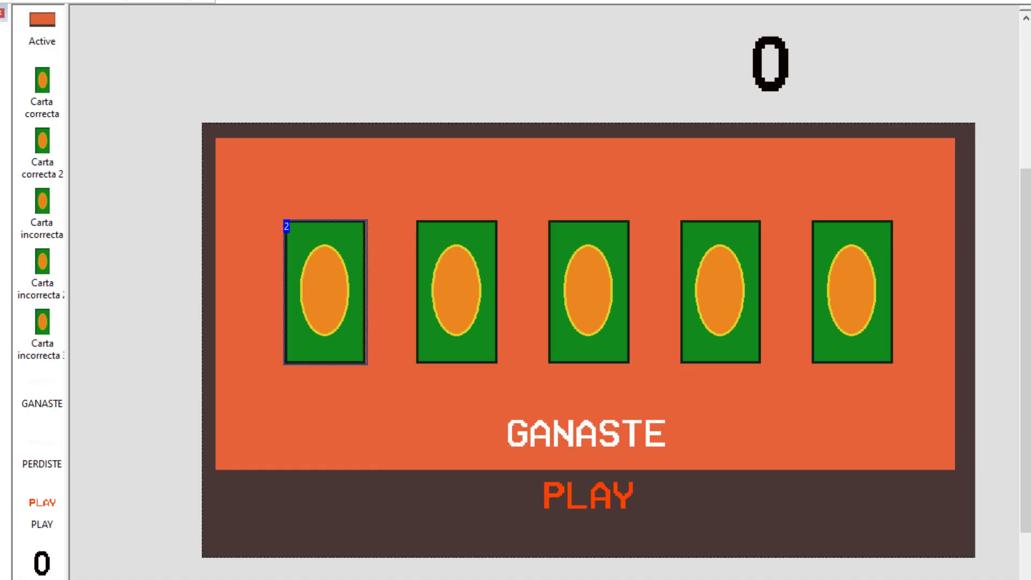
pyautogui.hotkey('ctrl', 'e')
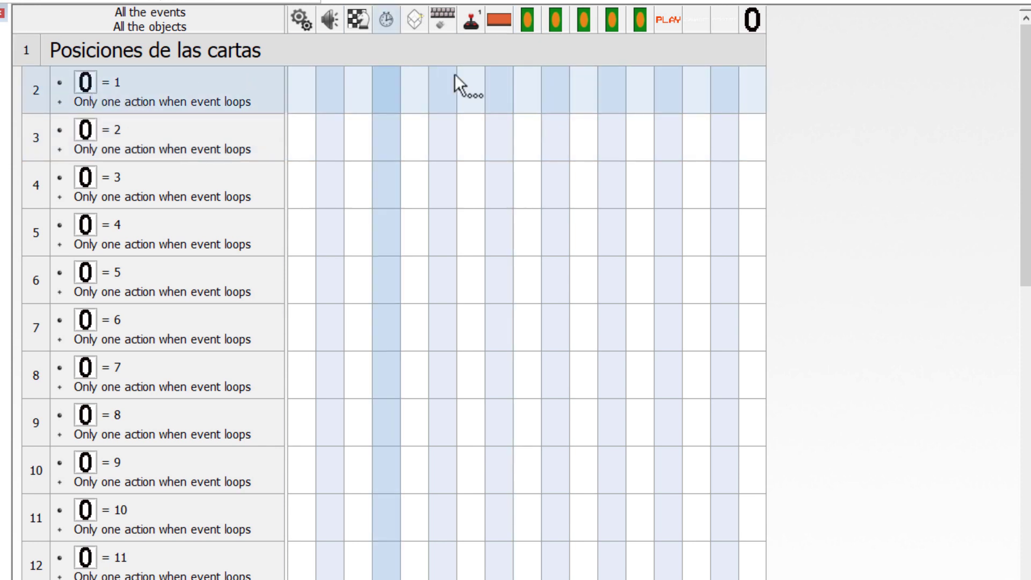
# Step: Add an action for Carta correcta in event line 2 that sets its alterable value POSICION to 1
pyautogui.click(526, 95)
pyautogui.moveTo(655, 253)
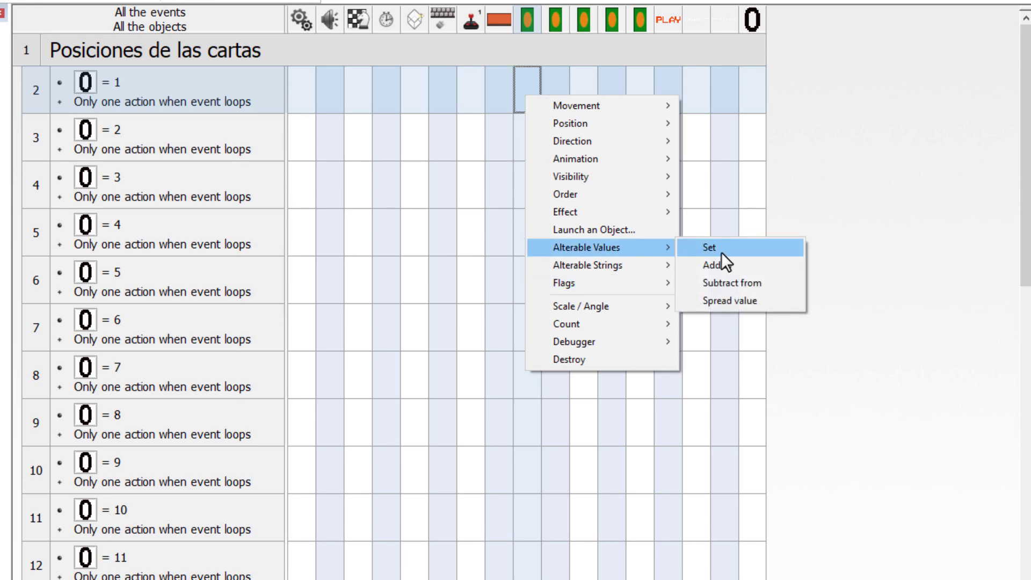
pyautogui.click(720, 251)
pyautogui.click(596, 180)
pyautogui.click(581, 186)
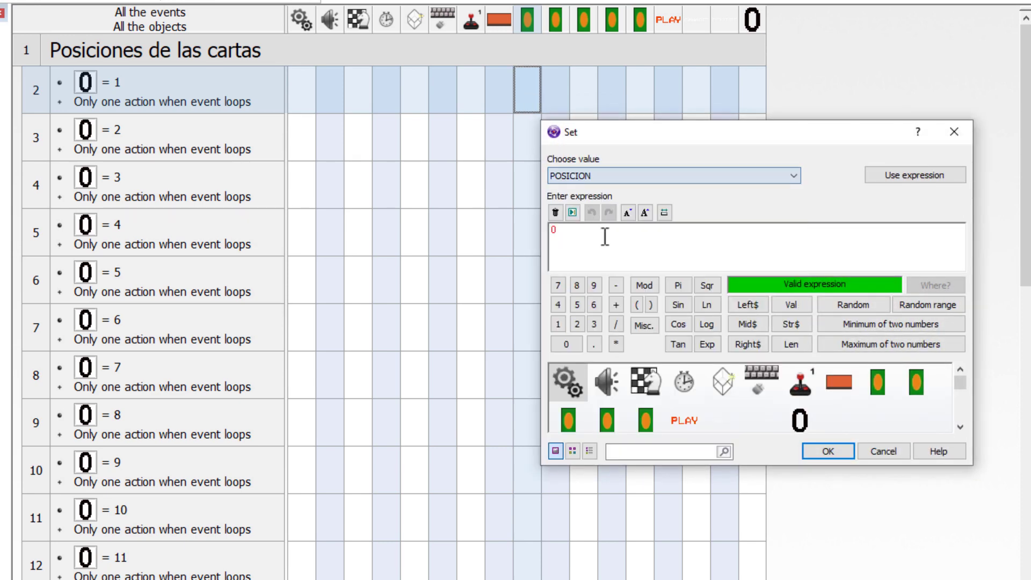
pyautogui.press('Return')
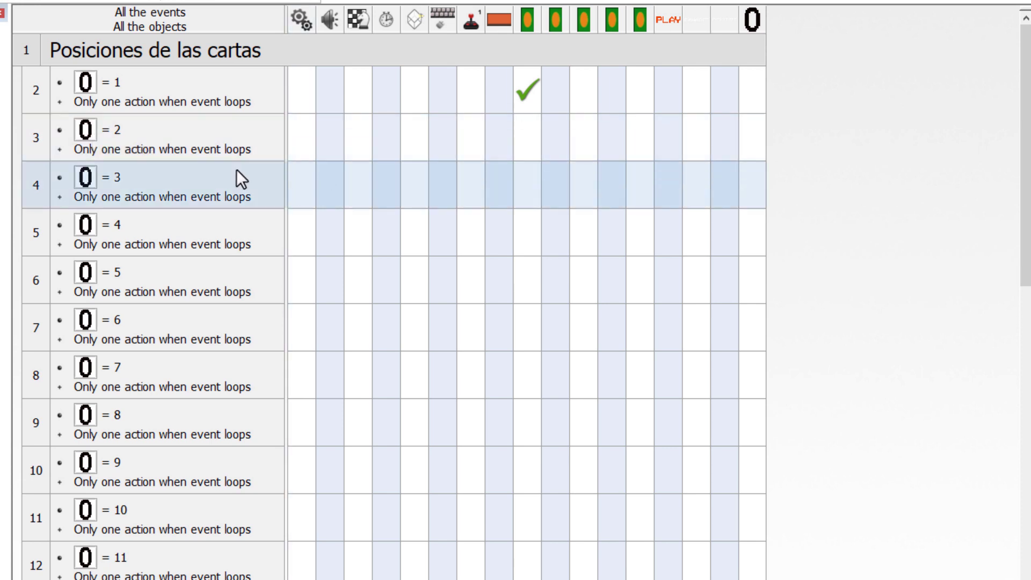
# Step: Copy the Carta correcta action from event line 2 to line 3 and set its POSICION value to 2
pyautogui.moveTo(523, 99); pyautogui.dragTo(528, 142)
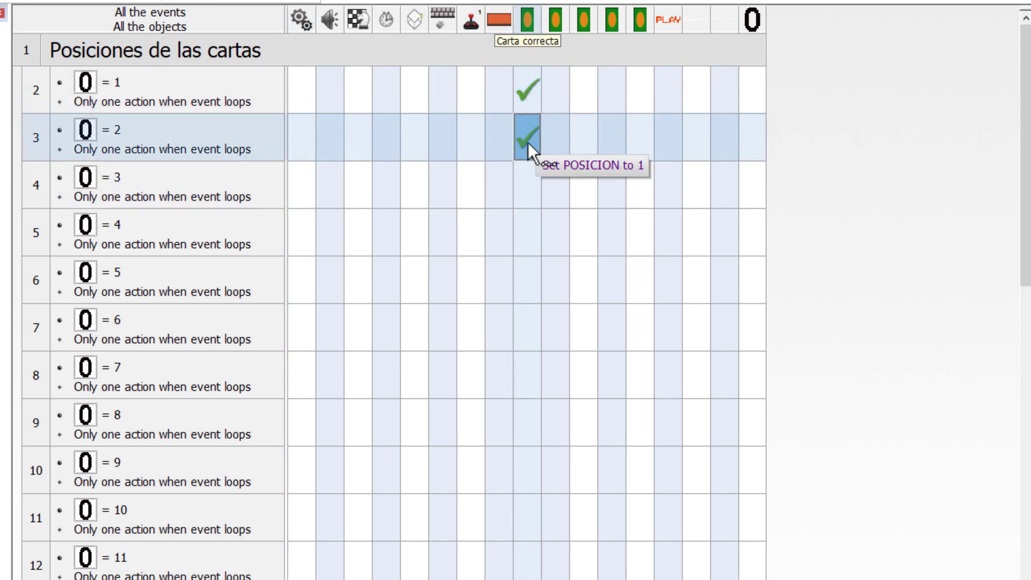
pyautogui.rightClick(527, 143)
pyautogui.click(601, 427)
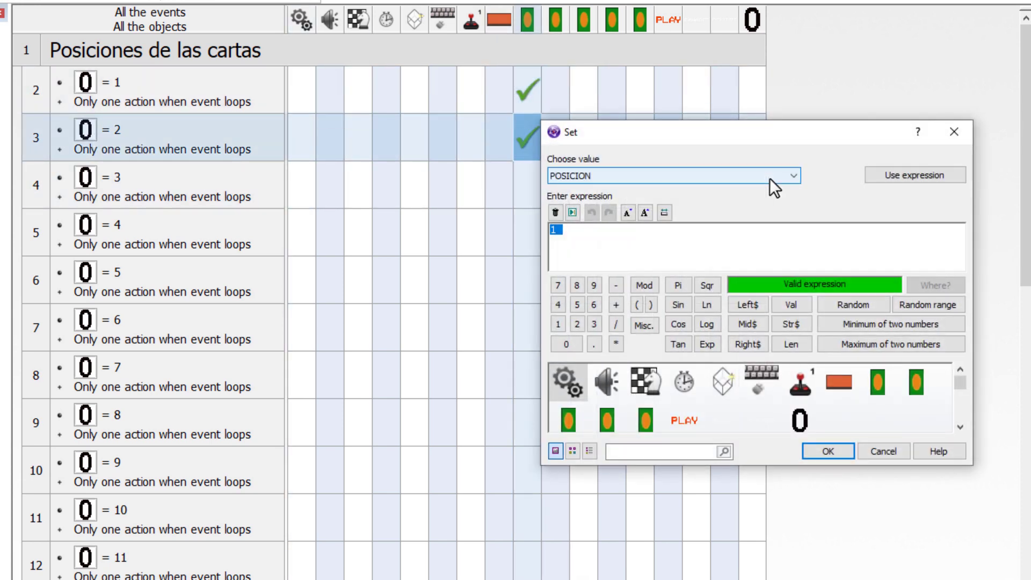
pyautogui.write('2')
pyautogui.press('Return')
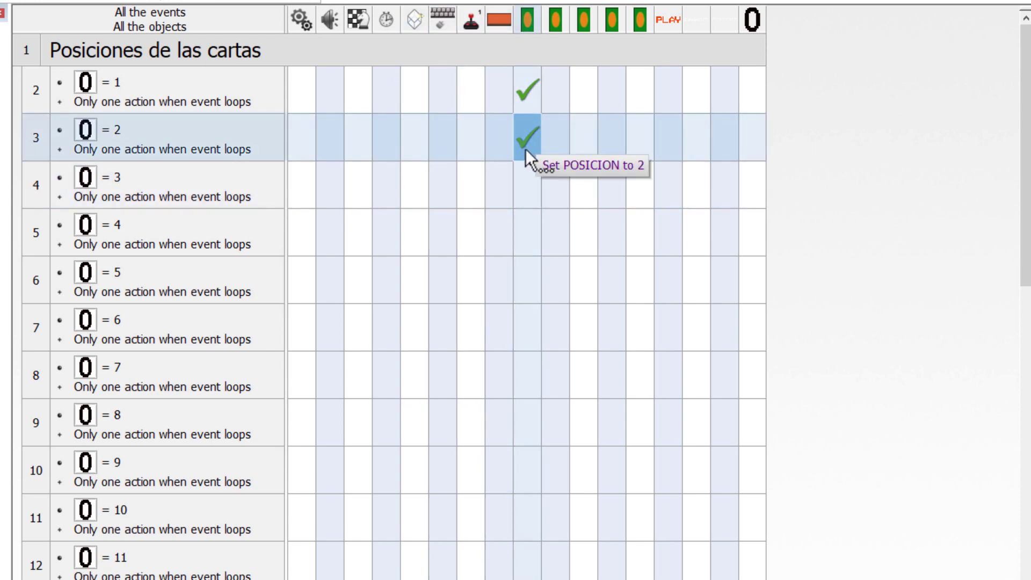
# Step: Copy the Carta correcta action from event line 3 to line 4 and set its POSICION value to 3
pyautogui.click(529, 144)
pyautogui.moveTo(532, 198); pyautogui.dragTo(524, 196)
pyautogui.rightClick(524, 196)
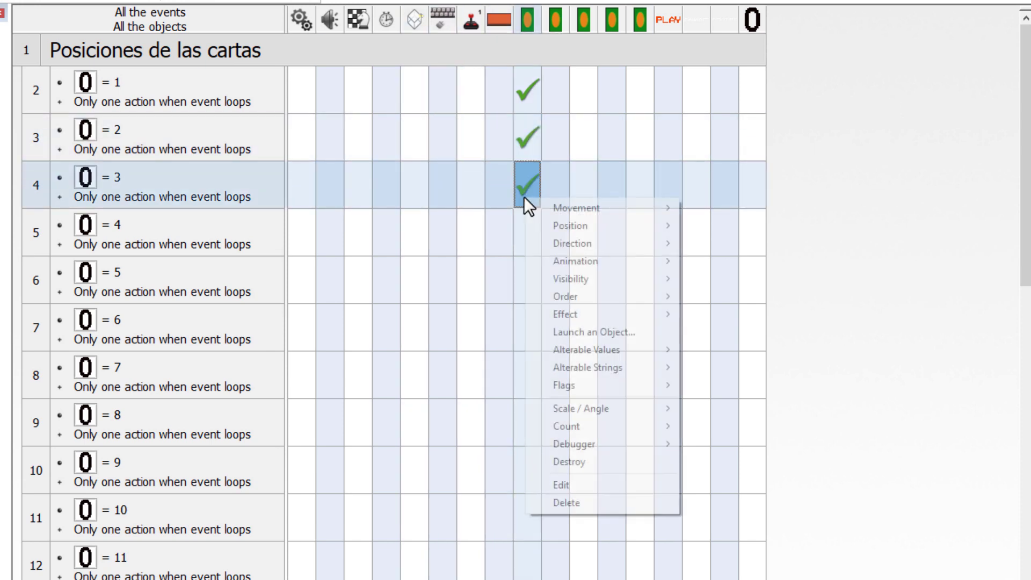
pyautogui.click(571, 485)
pyautogui.write('3')
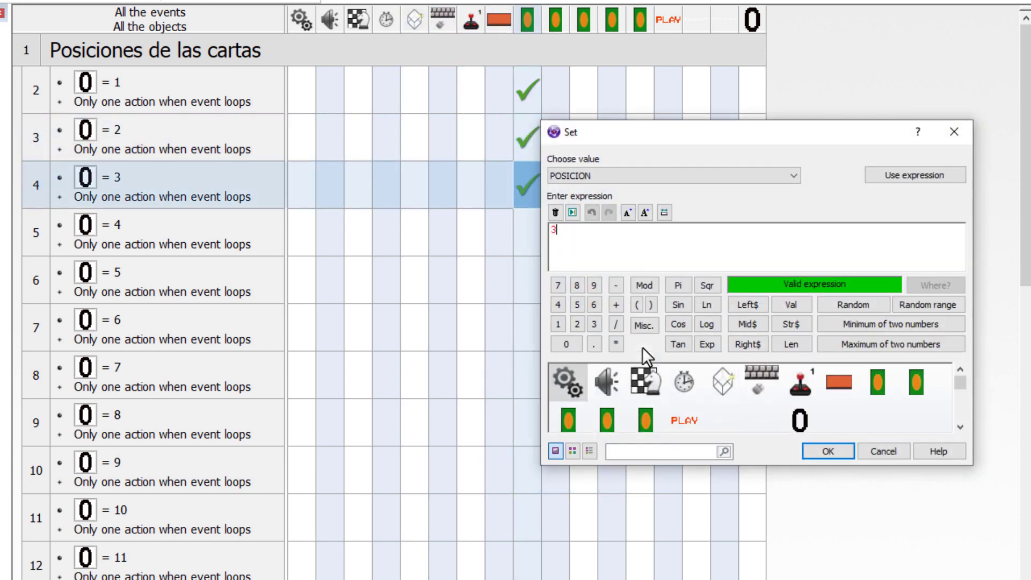
pyautogui.press('Return')
# Step: Copy the Carta correcta action from event line 4 to line 5 and set its POSICION value to 4
pyautogui.moveTo(528, 189); pyautogui.dragTo(531, 228)
pyautogui.rightClick(530, 227)
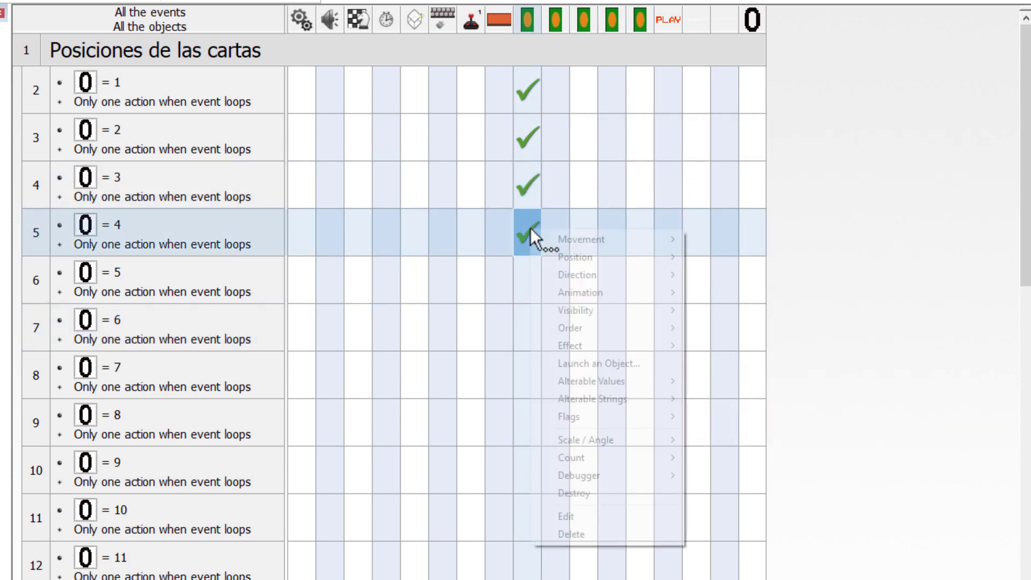
pyautogui.click(622, 517)
pyautogui.write('4')
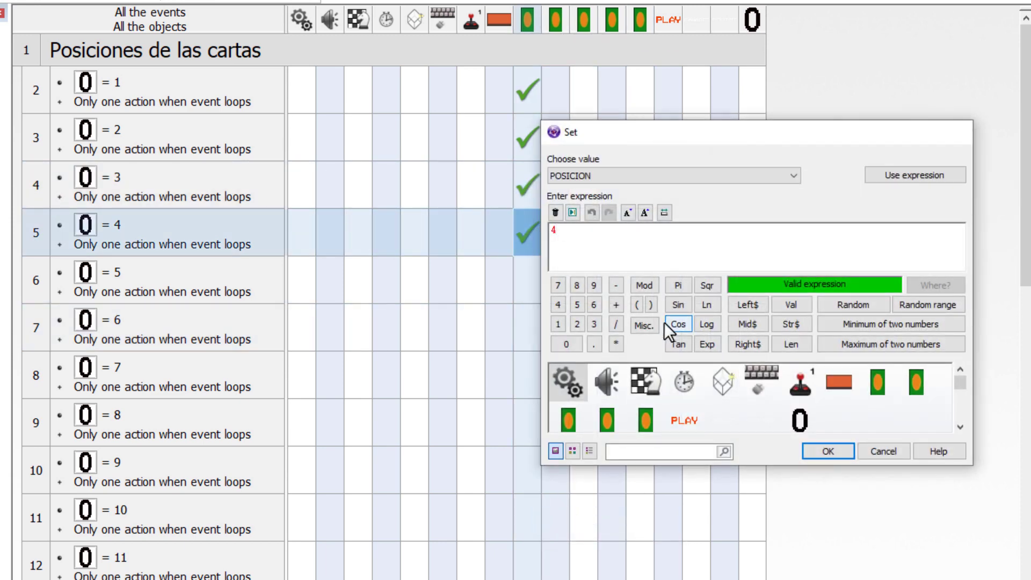
pyautogui.press('Return')
# Step: Copy the Carta correcta action from event line 5 to line 6 and set its POSICION value to 5
pyautogui.moveTo(528, 234); pyautogui.dragTo(523, 295)
pyautogui.rightClick(523, 295)
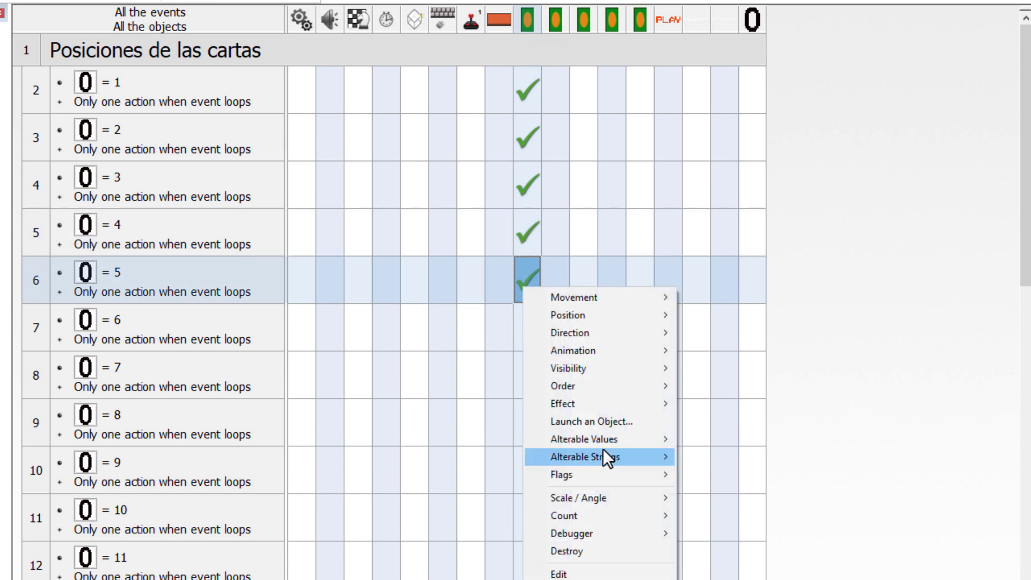
pyautogui.click(602, 573)
pyautogui.write('5')
pyautogui.press('Return')
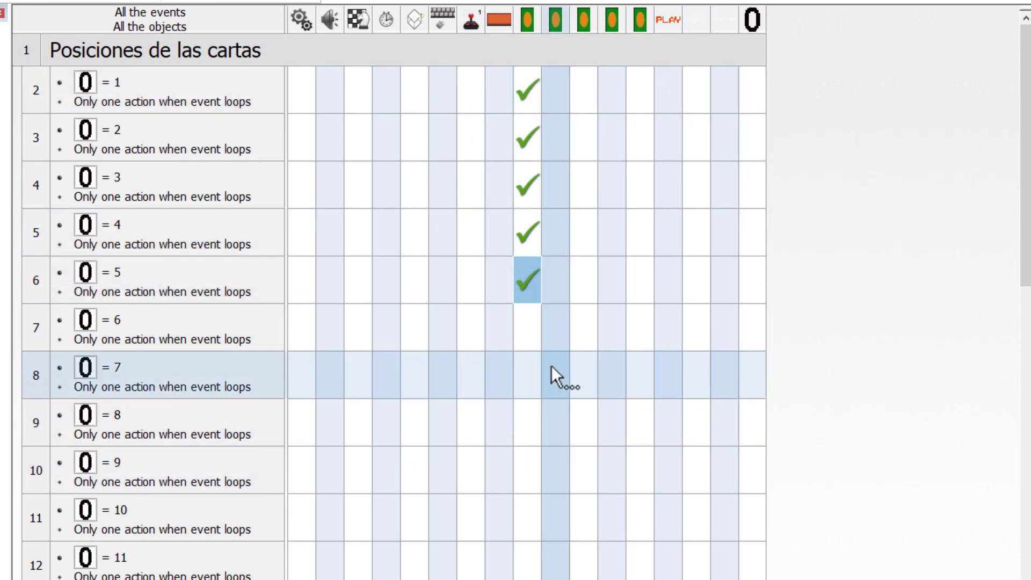
pyautogui.click(525, 337)
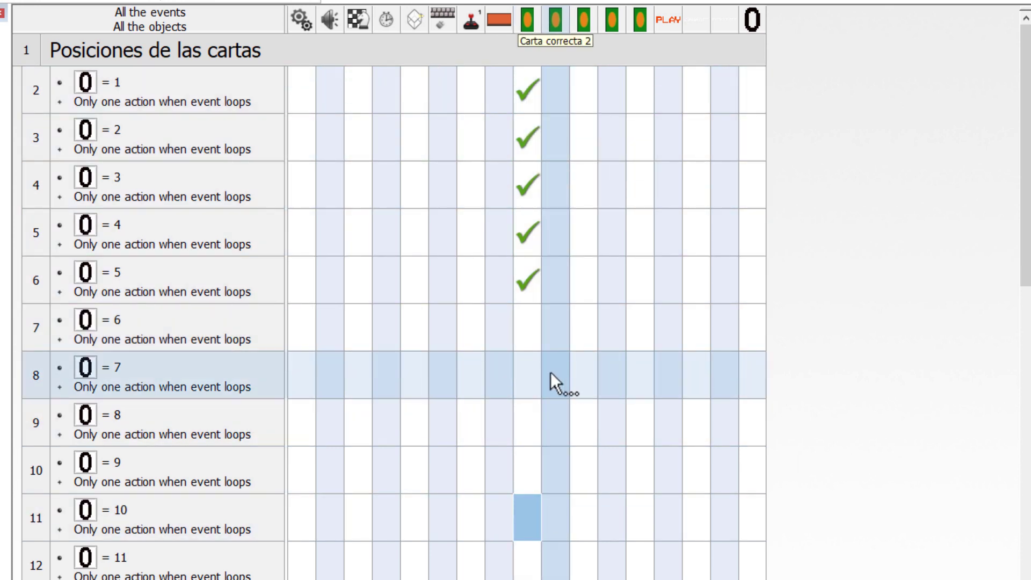
pyautogui.scroll(-4, 530, 521)
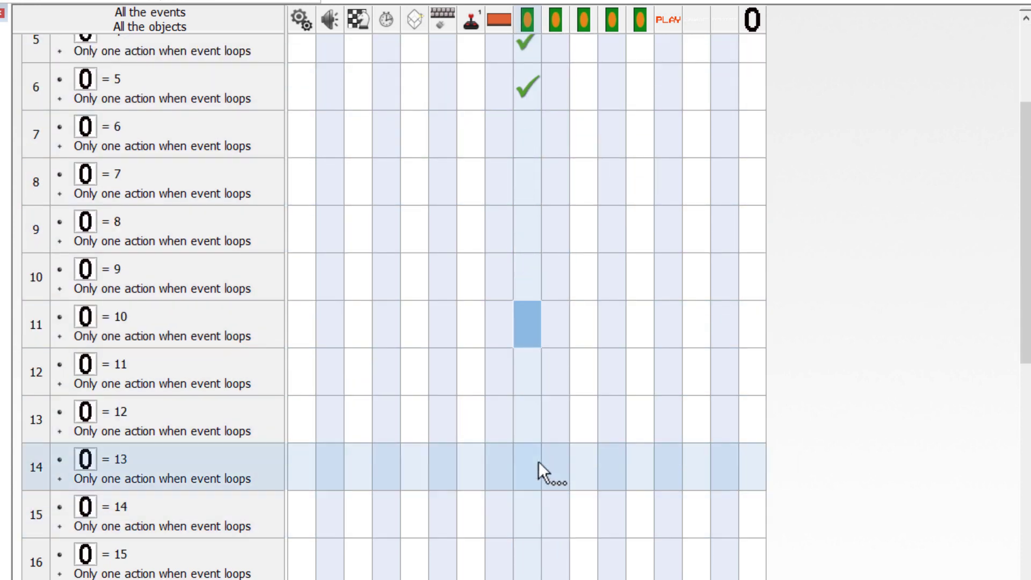
pyautogui.scroll(4, 527, 528)
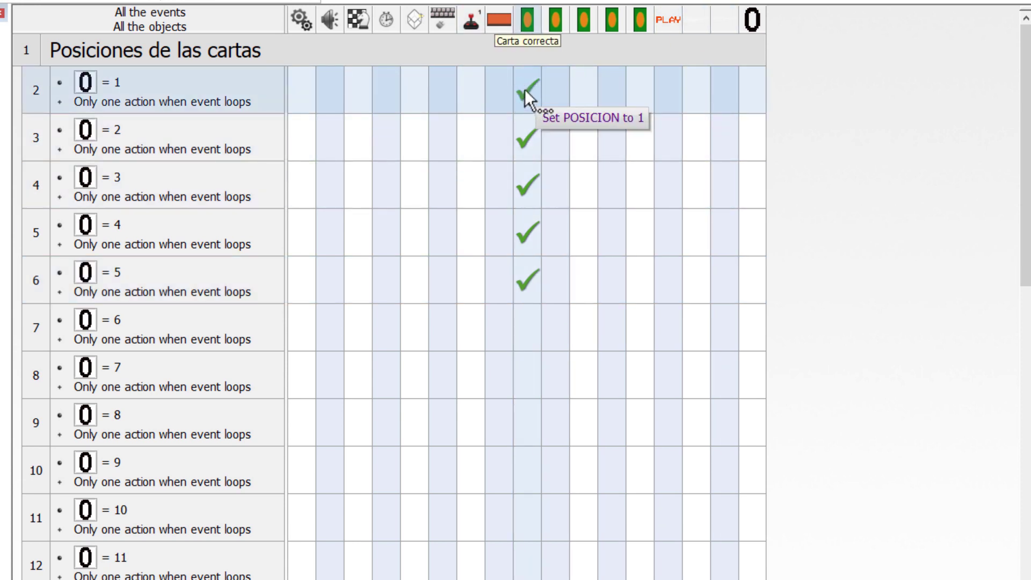
# Step: Copy the Carta correcta actions setting POSICION to 1 through 5 from event lines 2–6 into lines 7–11 in the same order
pyautogui.moveTo(525, 91); pyautogui.dragTo(526, 329)
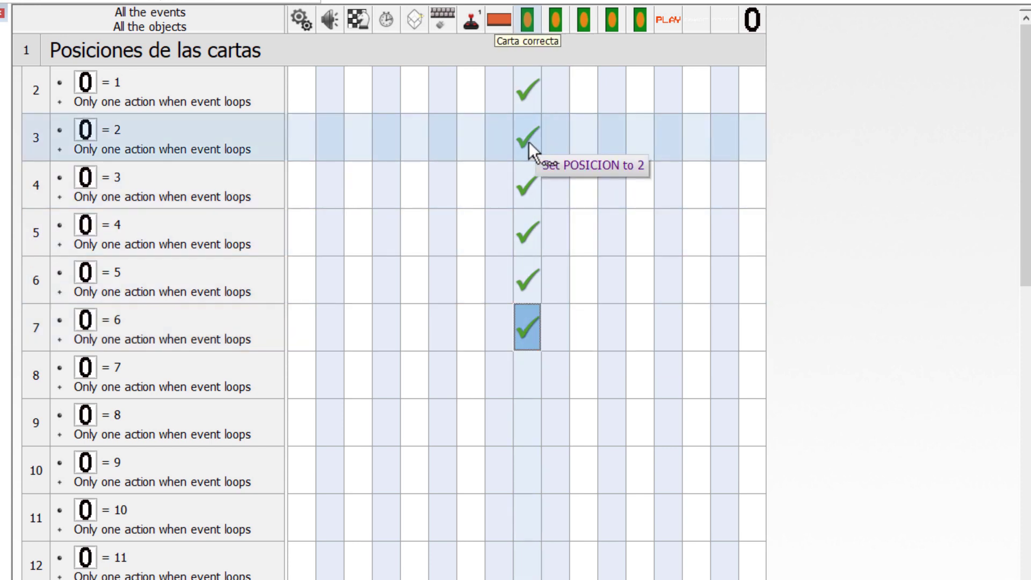
pyautogui.moveTo(525, 137); pyautogui.dragTo(574, 340)
pyautogui.moveTo(527, 385); pyautogui.dragTo(532, 375)
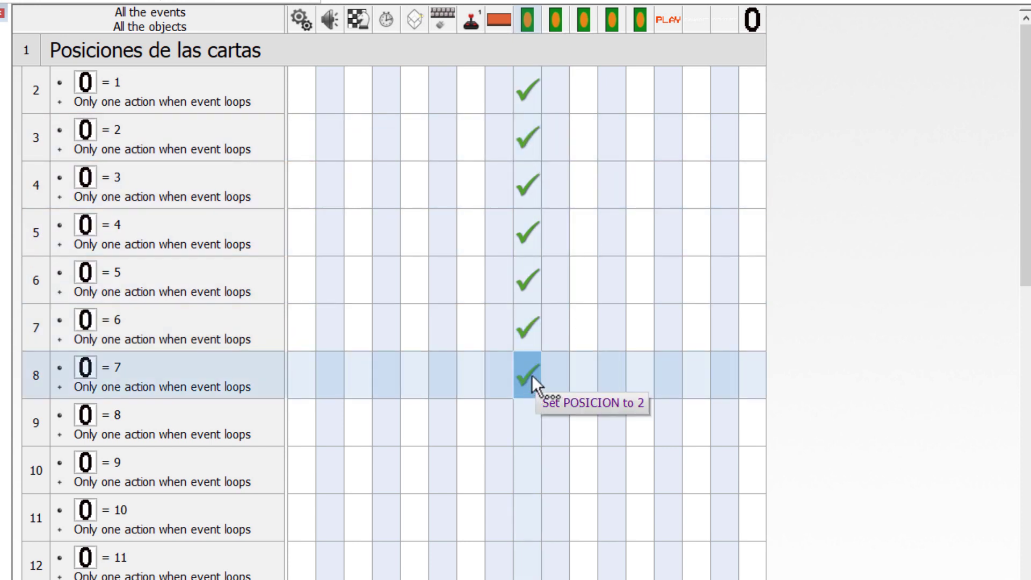
pyautogui.moveTo(534, 191); pyautogui.dragTo(529, 427)
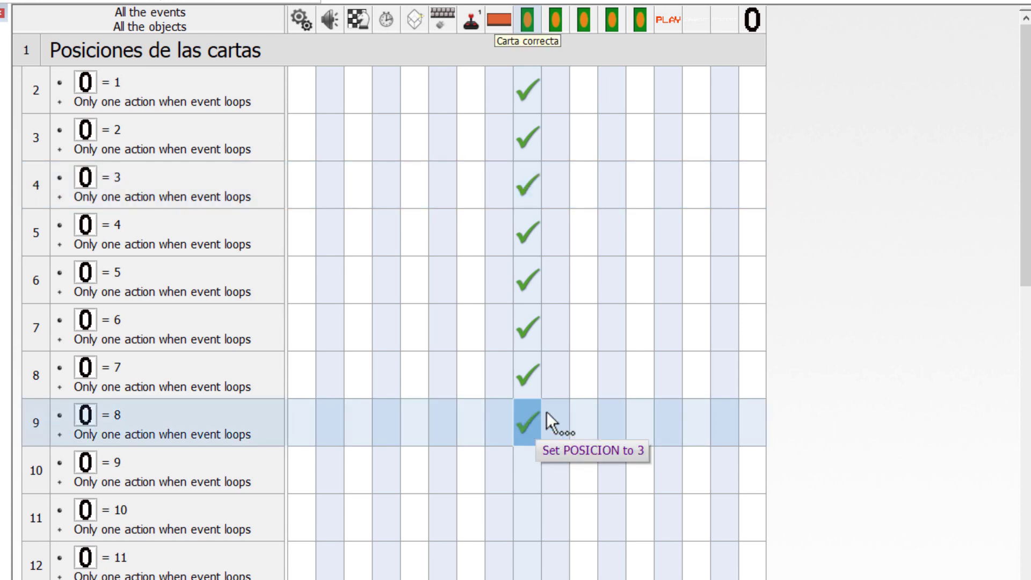
pyautogui.moveTo(526, 234); pyautogui.dragTo(526, 467)
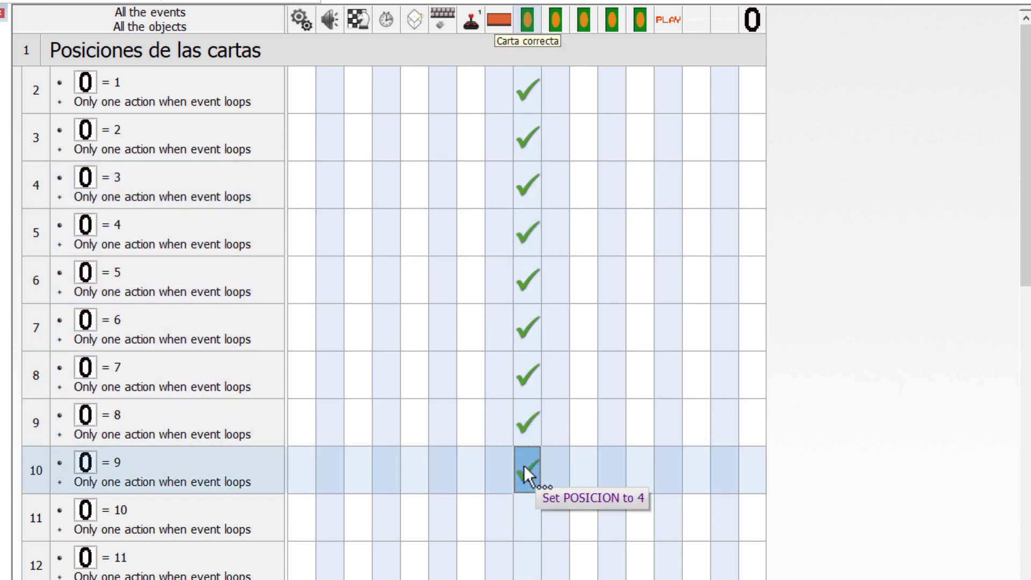
pyautogui.click(520, 275)
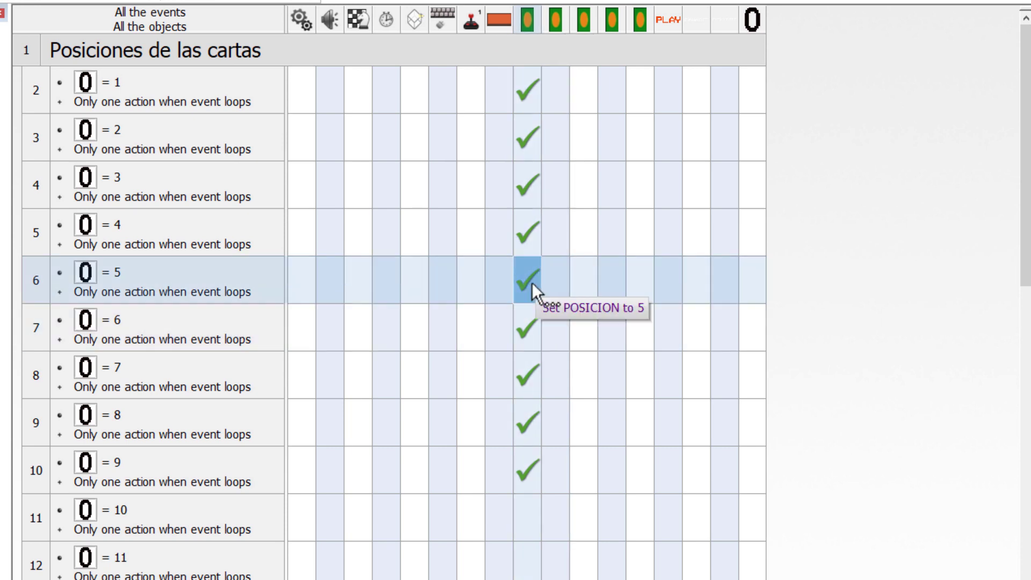
pyautogui.moveTo(559, 483); pyautogui.dragTo(525, 530)
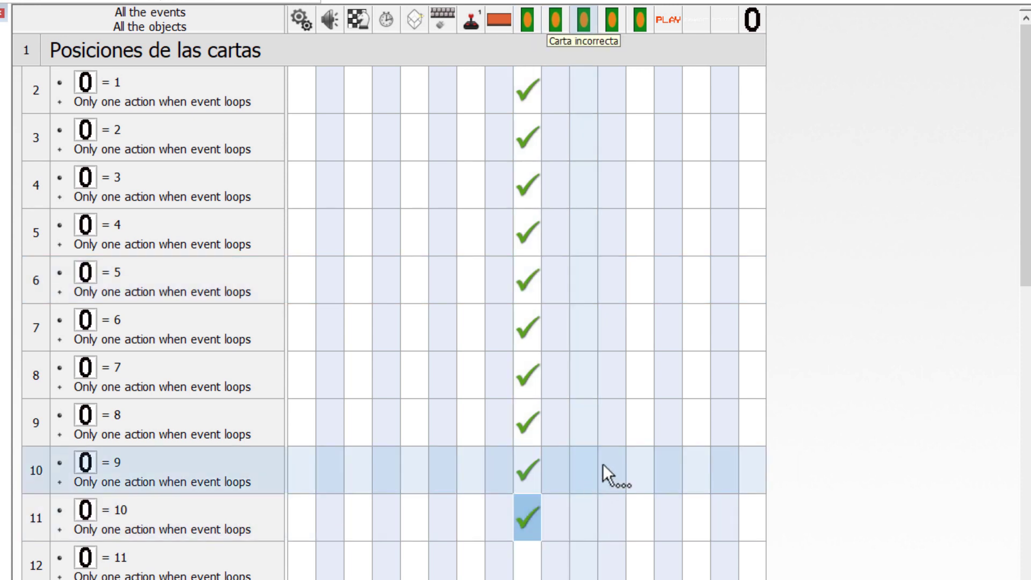
# Step: Copy the Carta correcta actions setting POSICION to 1 through 5 from event lines 7–11 into lines 12–16 in the same order
pyautogui.scroll(-2, 570, 333)
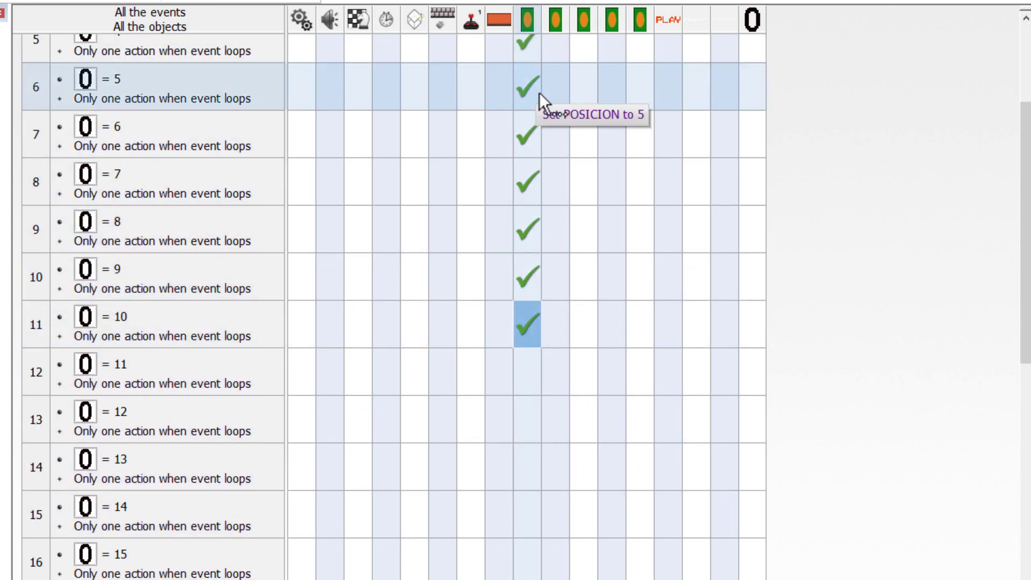
pyautogui.scroll(1, 568, 184)
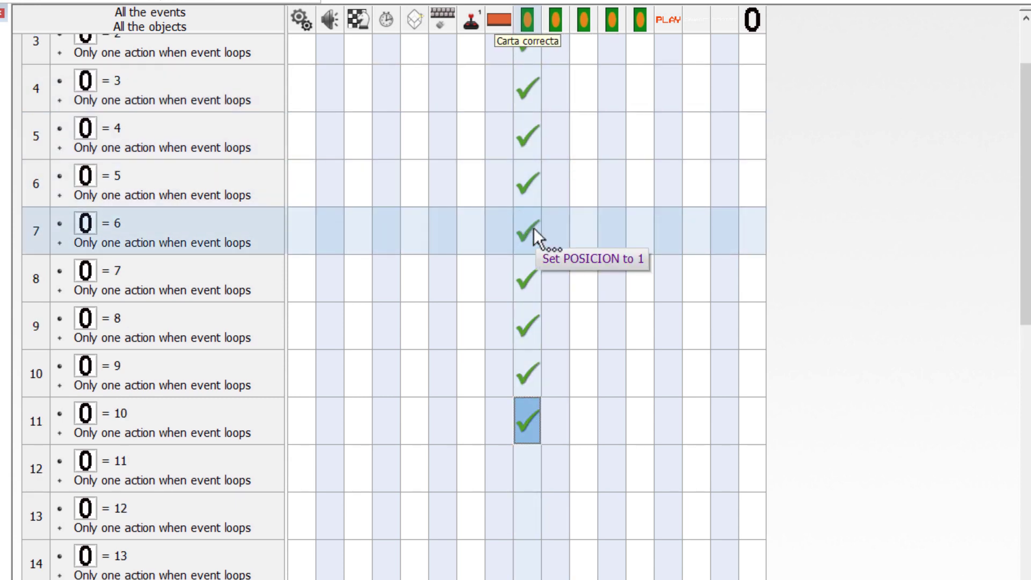
pyautogui.moveTo(534, 228); pyautogui.dragTo(573, 440)
pyautogui.moveTo(525, 466); pyautogui.dragTo(524, 466)
pyautogui.click(532, 278)
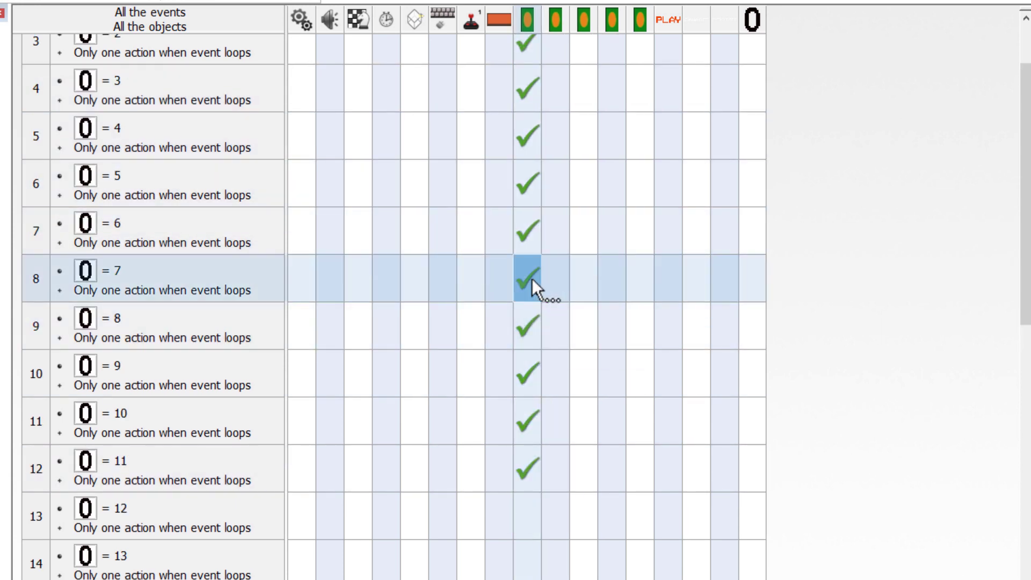
pyautogui.moveTo(533, 509); pyautogui.dragTo(533, 513)
pyautogui.moveTo(529, 325); pyautogui.dragTo(543, 433)
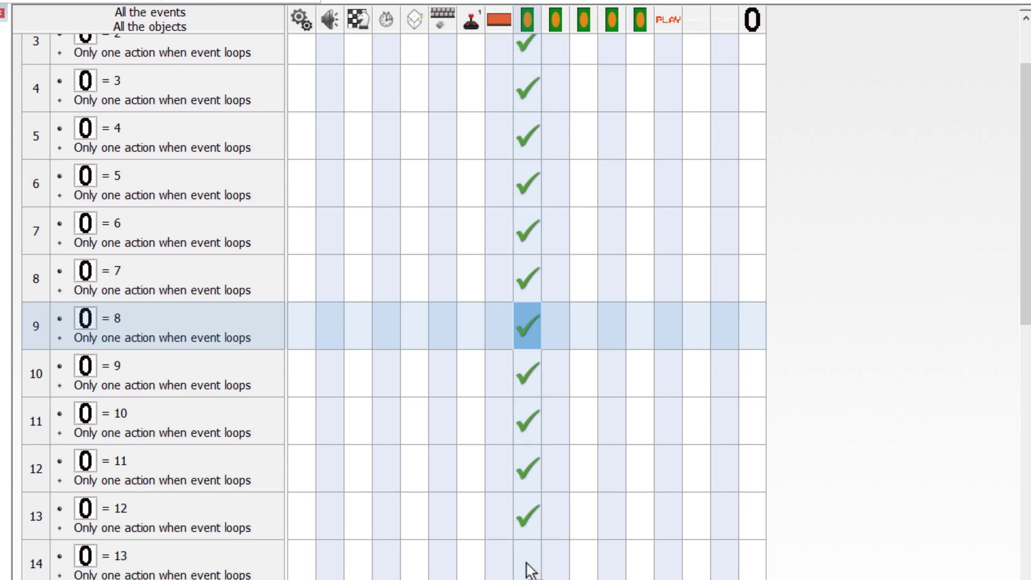
pyautogui.click(530, 376)
pyautogui.moveTo(531, 569); pyautogui.dragTo(543, 569)
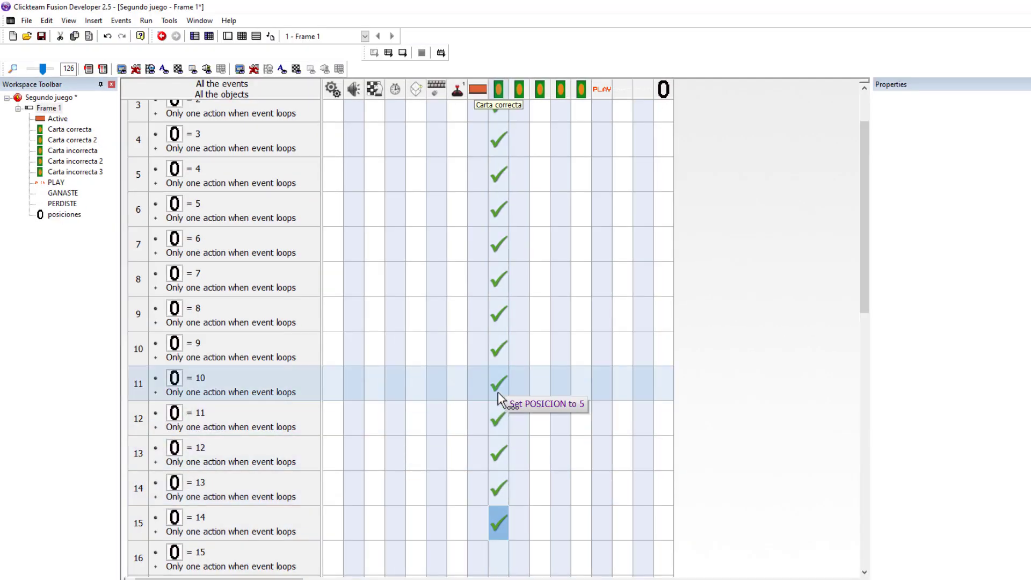
pyautogui.moveTo(499, 393); pyautogui.dragTo(499, 559)
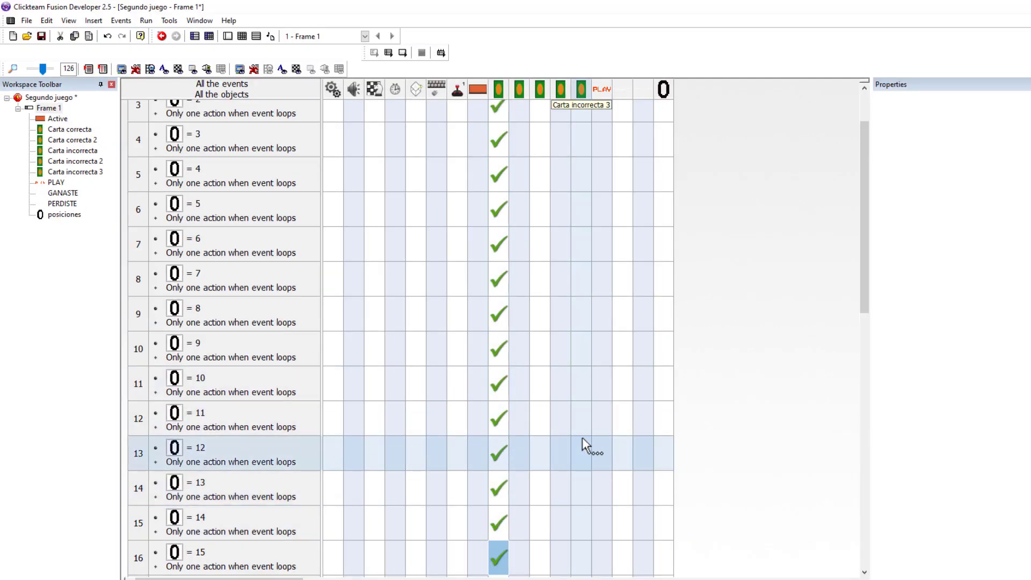
# Step: Copy the Carta correcta actions setting POSICION to 1 through 5 from event lines 12–16 into lines 17–21 in the same order
pyautogui.scroll(-2, 583, 437)
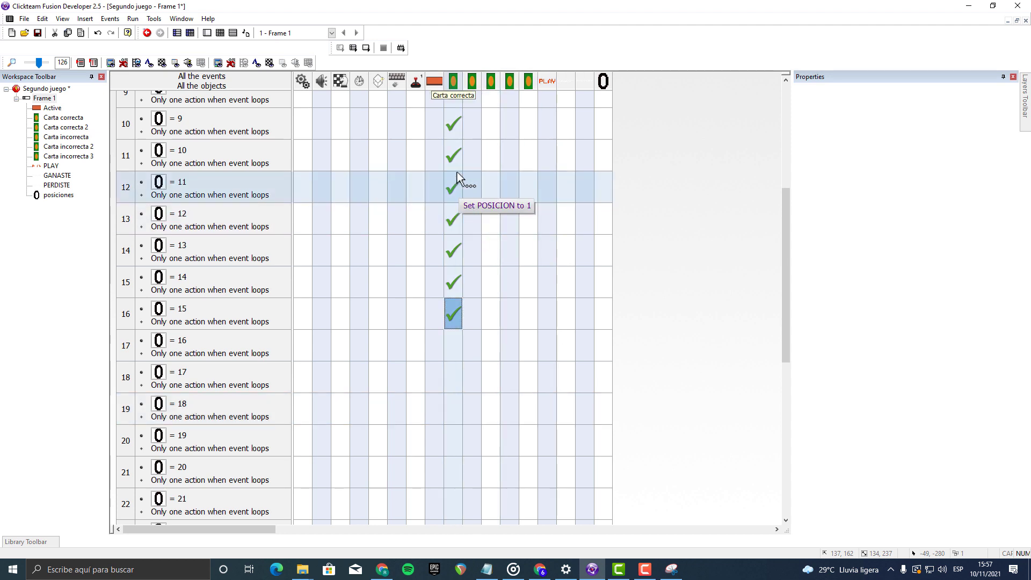
pyautogui.moveTo(452, 342); pyautogui.dragTo(453, 376)
pyautogui.moveTo(453, 250); pyautogui.dragTo(453, 409)
pyautogui.moveTo(453, 282); pyautogui.dragTo(461, 437)
pyautogui.moveTo(454, 315); pyautogui.dragTo(456, 469)
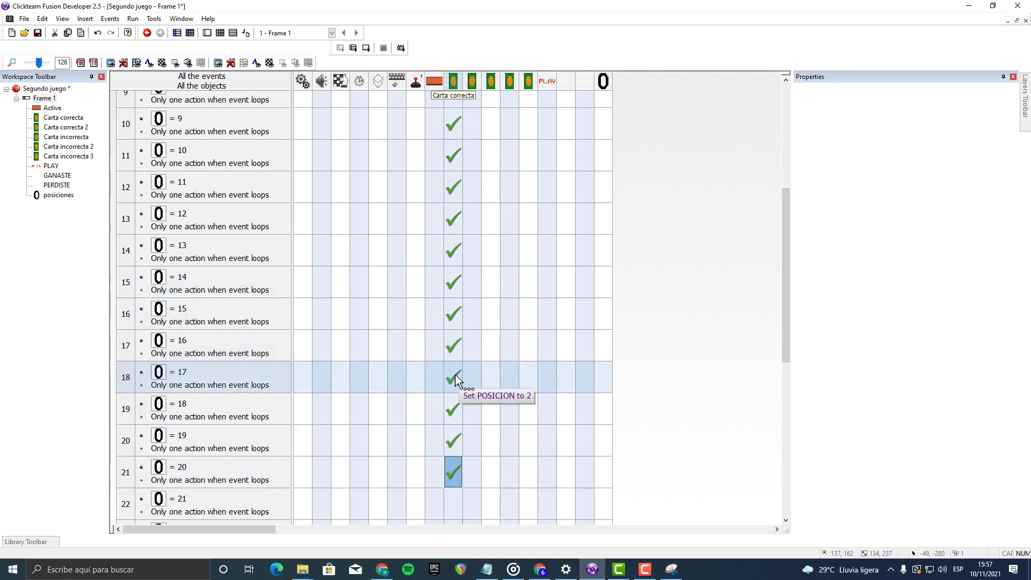
# Step: Copy the Carta correcta actions setting POSICION to 1 through 5 from event lines 17–21 into lines 22–26 in the same order
pyautogui.scroll(-2, 542, 419)
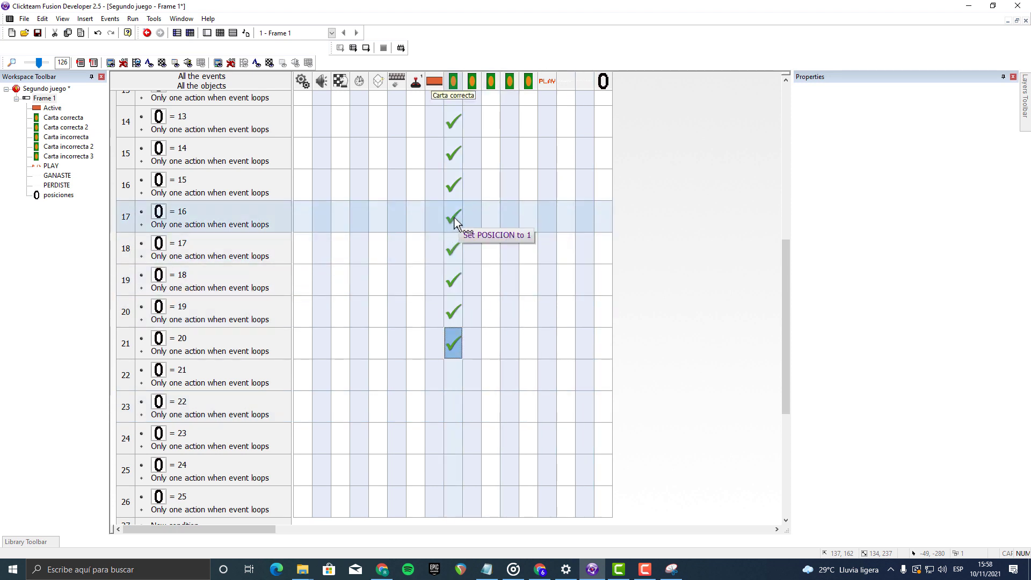
pyautogui.moveTo(456, 218); pyautogui.dragTo(455, 371)
pyautogui.moveTo(452, 413); pyautogui.dragTo(453, 412)
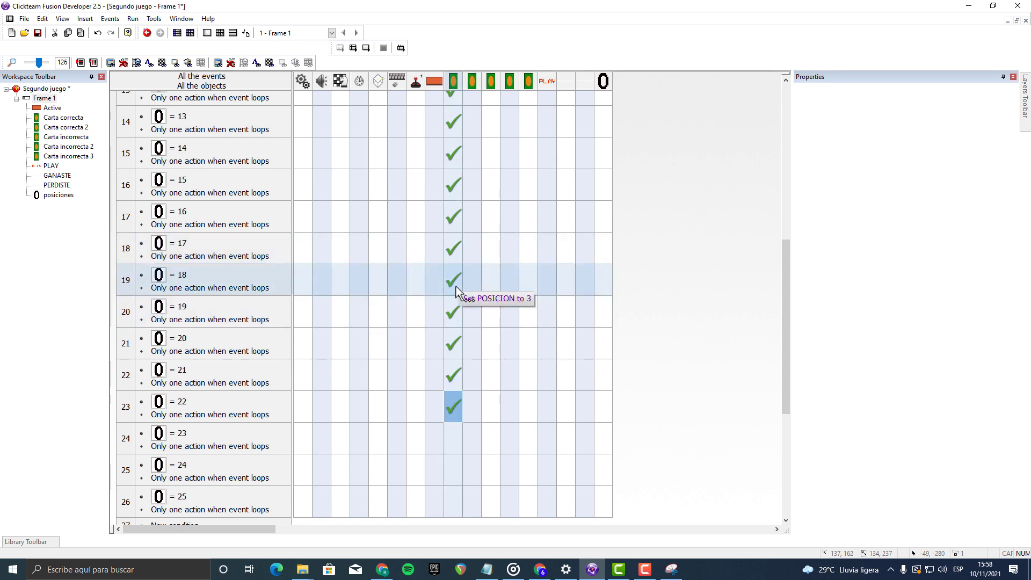
pyautogui.moveTo(456, 286); pyautogui.dragTo(452, 452)
pyautogui.moveTo(456, 322); pyautogui.dragTo(460, 485)
pyautogui.scroll(-2, 518, 421)
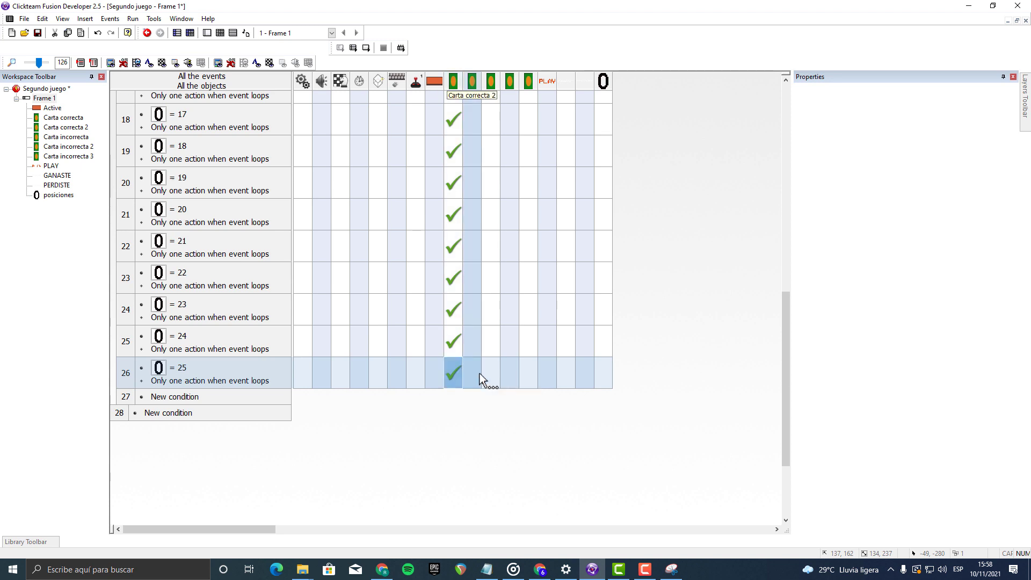
# Step: Add a Carta correcta 2 action to event line 2 that sets the alterable value POSICION to 2
pyautogui.scroll(5, 480, 374)
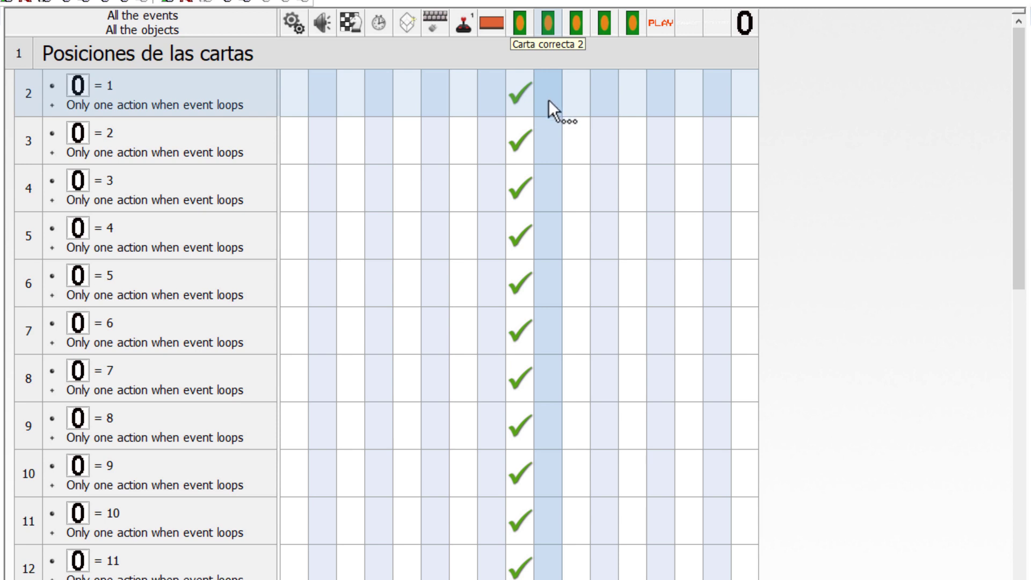
pyautogui.click(465, 132)
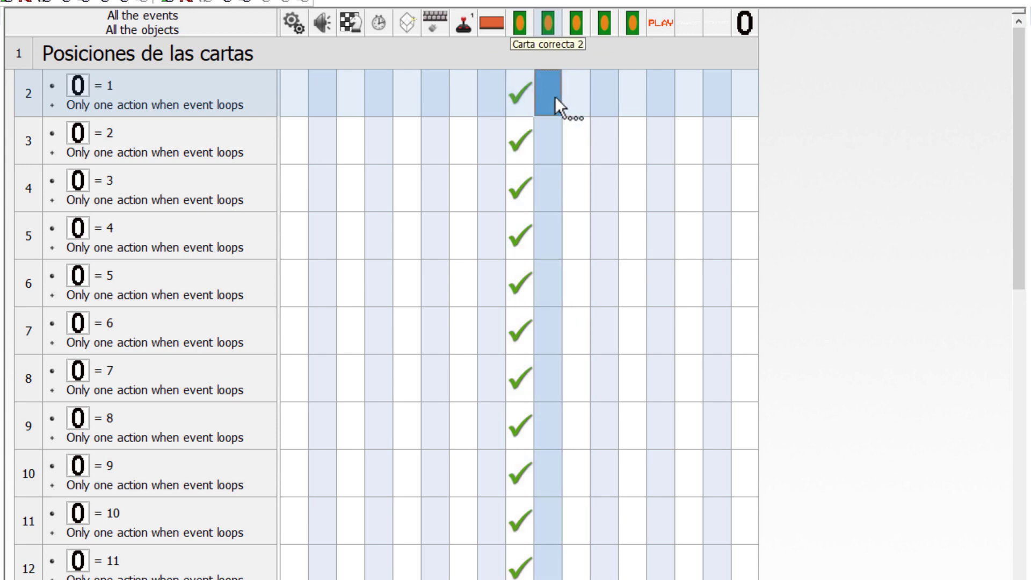
pyautogui.rightClick(549, 97)
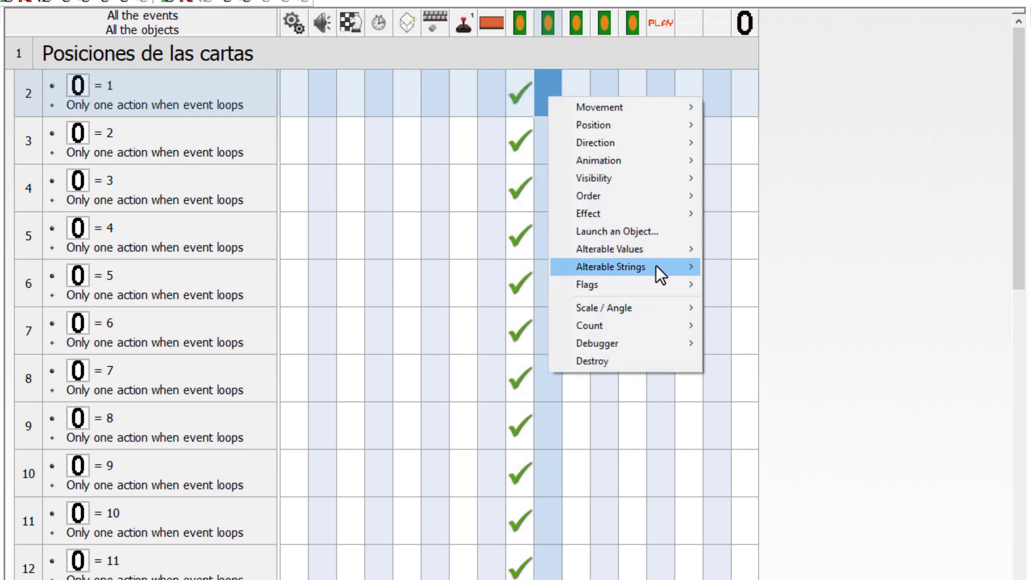
pyautogui.moveTo(696, 248)
pyautogui.click(739, 249)
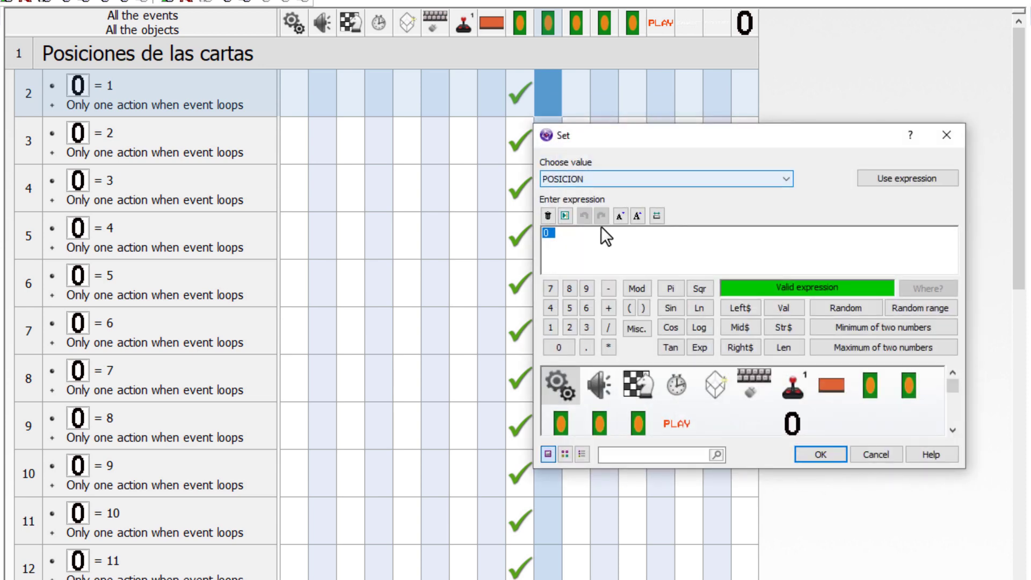
pyautogui.write('2')
pyautogui.press('Return')
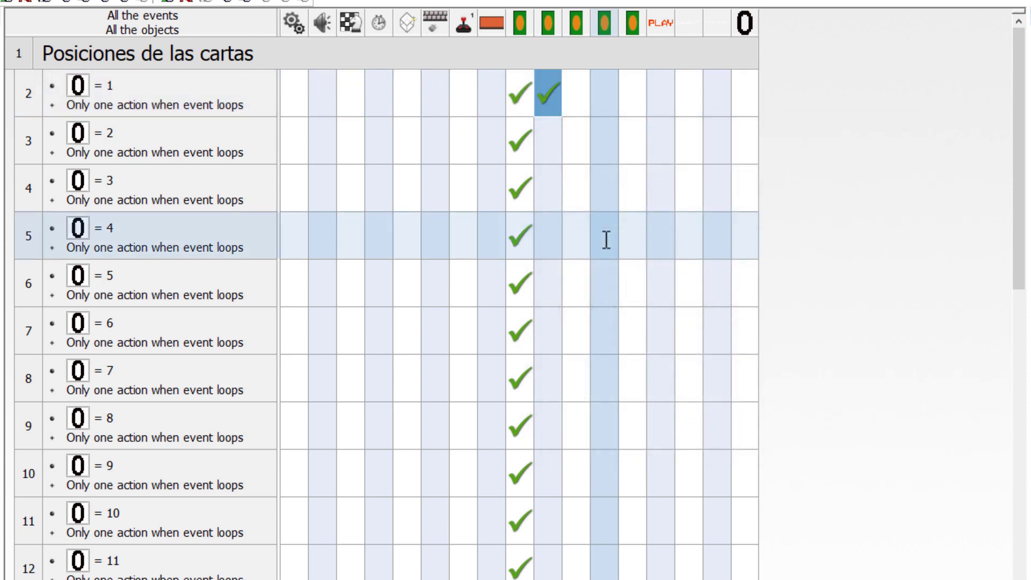
# Step: Copy the Carta correcta 2 action from event line 2 to line 3 and set its POSICION value to 3
pyautogui.moveTo(543, 91); pyautogui.dragTo(543, 147)
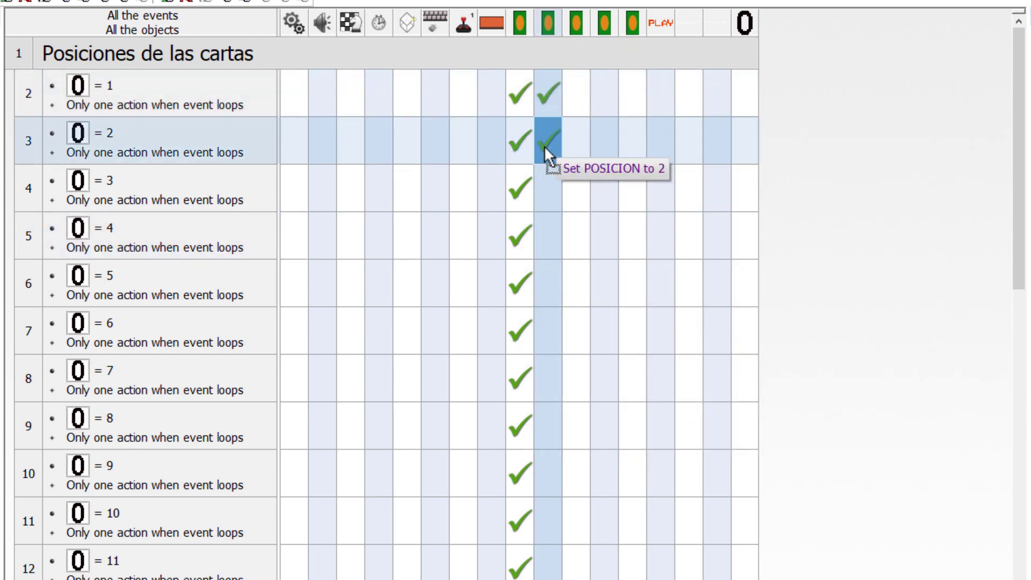
pyautogui.rightClick(543, 146)
pyautogui.click(607, 435)
pyautogui.write('3')
pyautogui.press('Return')
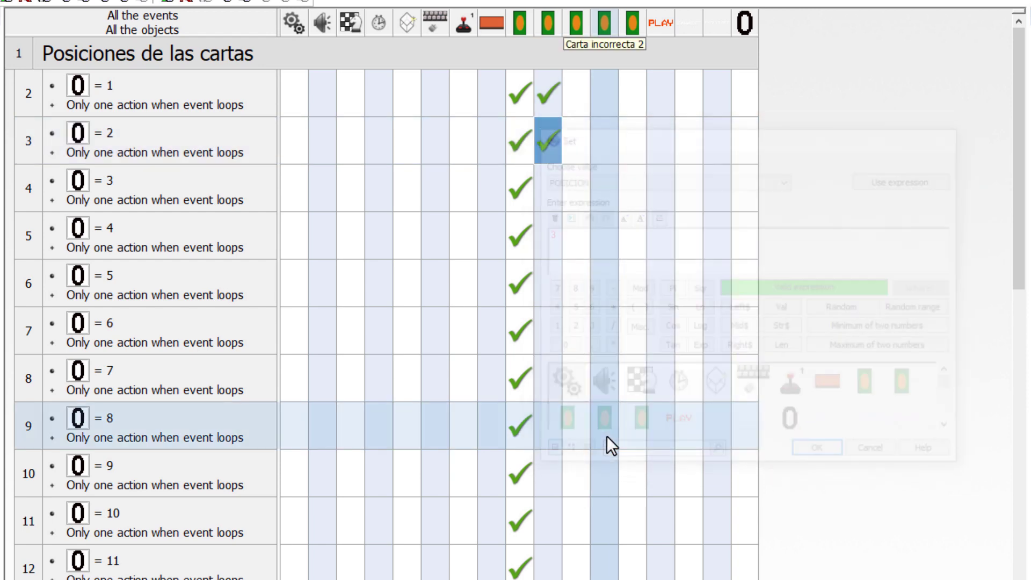
# Step: Copy the Carta correcta 2 action from event line 3 to line 4 and set its POSICION value to 4
pyautogui.moveTo(536, 142); pyautogui.dragTo(546, 235)
pyautogui.rightClick(549, 182)
pyautogui.click(618, 463)
pyautogui.write('4')
pyautogui.press('Return')
# Step: Set the POSICION value of the Carta correcta 2 action in event line 5 to 5
pyautogui.rightClick(547, 235)
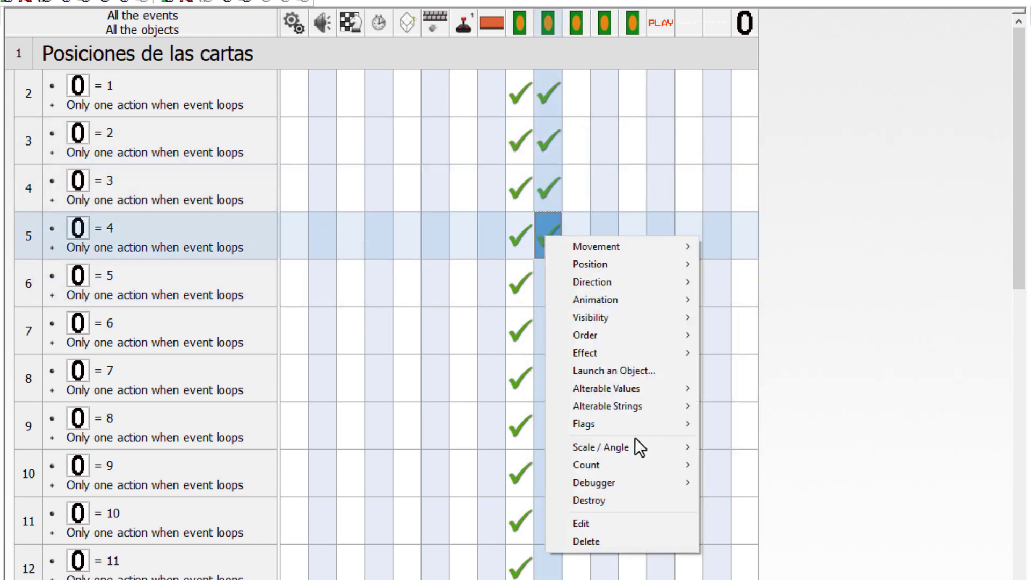
pyautogui.click(618, 521)
pyautogui.write('5')
pyautogui.press('Return')
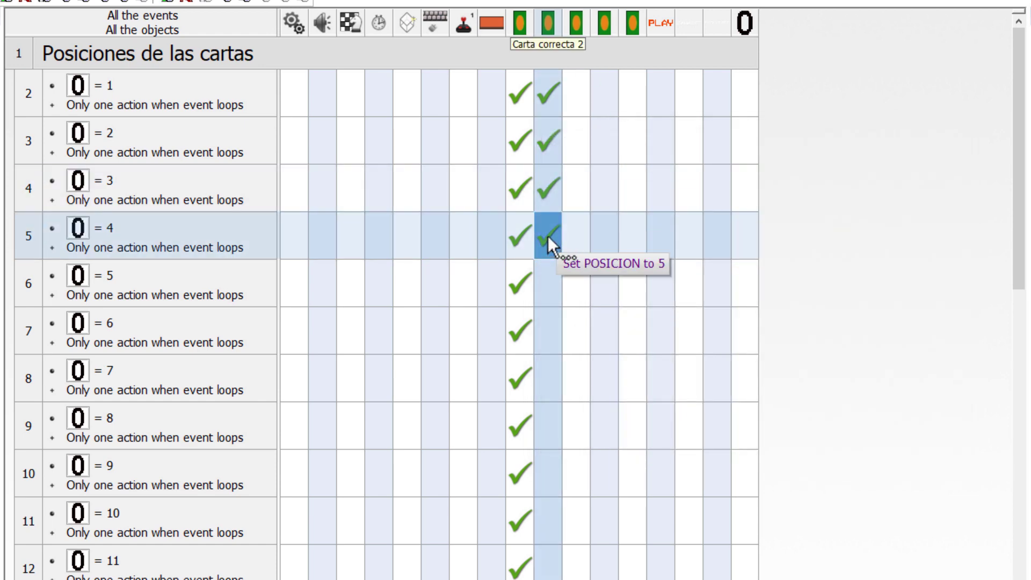
# Step: Copy the Carta correcta 2 action from event line 5 to line 6 and set its POSICION value to 1
pyautogui.moveTo(548, 236); pyautogui.dragTo(549, 285)
pyautogui.rightClick(549, 284)
pyautogui.click(596, 537)
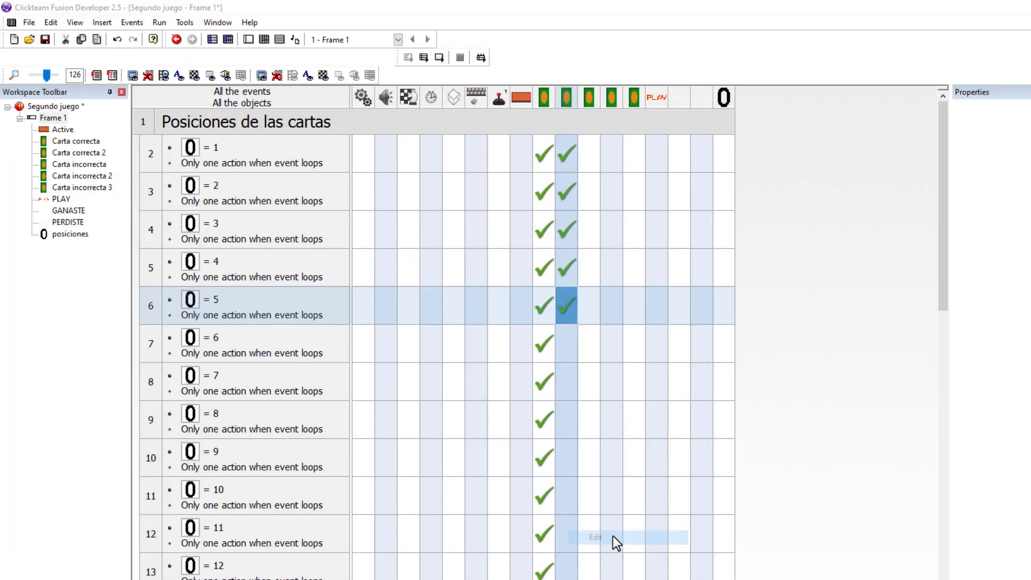
pyautogui.write('6')
pyautogui.press('Return')
# Step: Copy the Carta correcta 2 action from event line 6 to line 7 and set its POSICION value to 2
pyautogui.moveTo(570, 336); pyautogui.dragTo(563, 337)
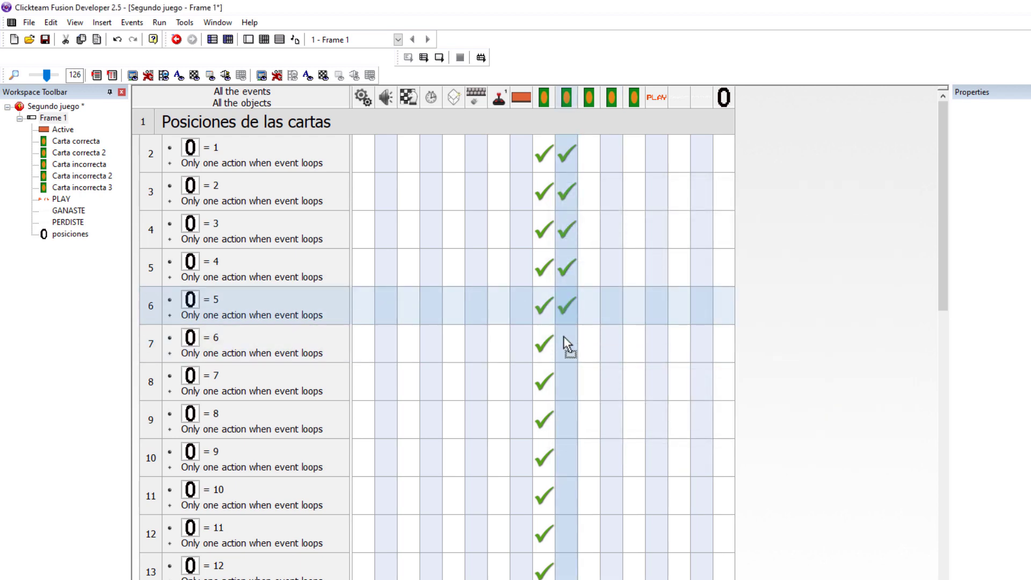
pyautogui.rightClick(563, 336)
pyautogui.click(621, 565)
pyautogui.write('7')
pyautogui.press('Return')
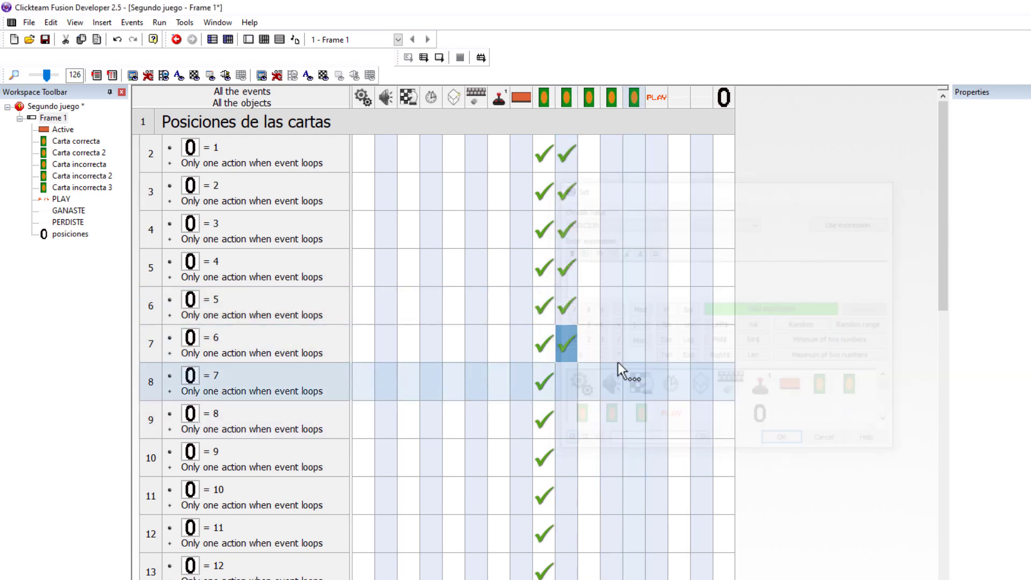
# Step: Copy the Carta correcta 2 action from event line 7 to line 8 and set its POSICION value to 3
pyautogui.rightClick(564, 381)
pyautogui.moveTo(565, 338); pyautogui.dragTo(566, 451)
pyautogui.click(621, 566)
pyautogui.write('3')
pyautogui.press('Return')
# Step: Give event lines 9 and 10 copies of the Carta correcta 2 action with POSICION set to 4 and 5 respectively
pyautogui.rightClick(568, 429)
pyautogui.click(592, 404)
pyautogui.press('Return')
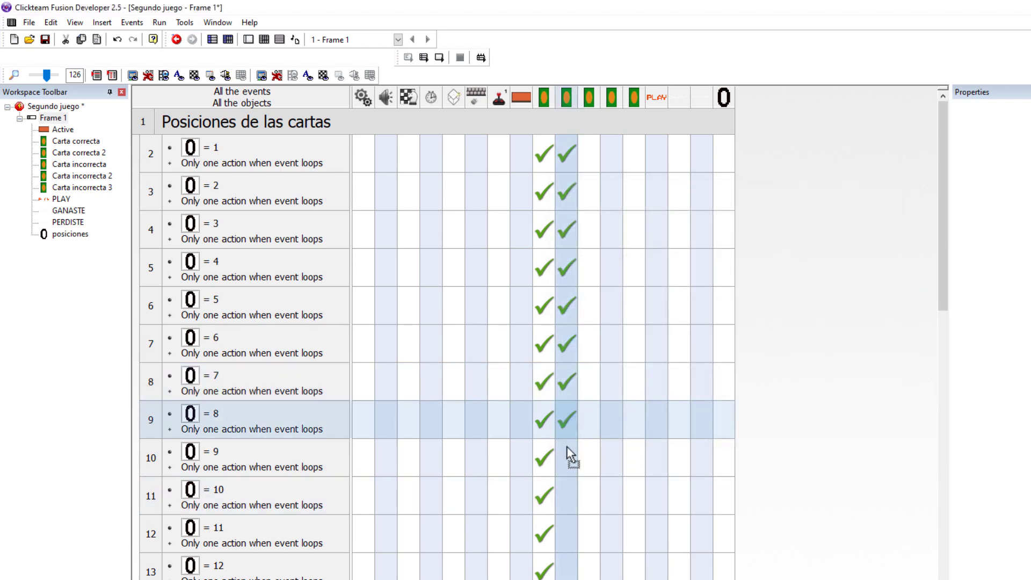
pyautogui.rightClick(566, 452)
pyautogui.click(601, 421)
pyautogui.write('5')
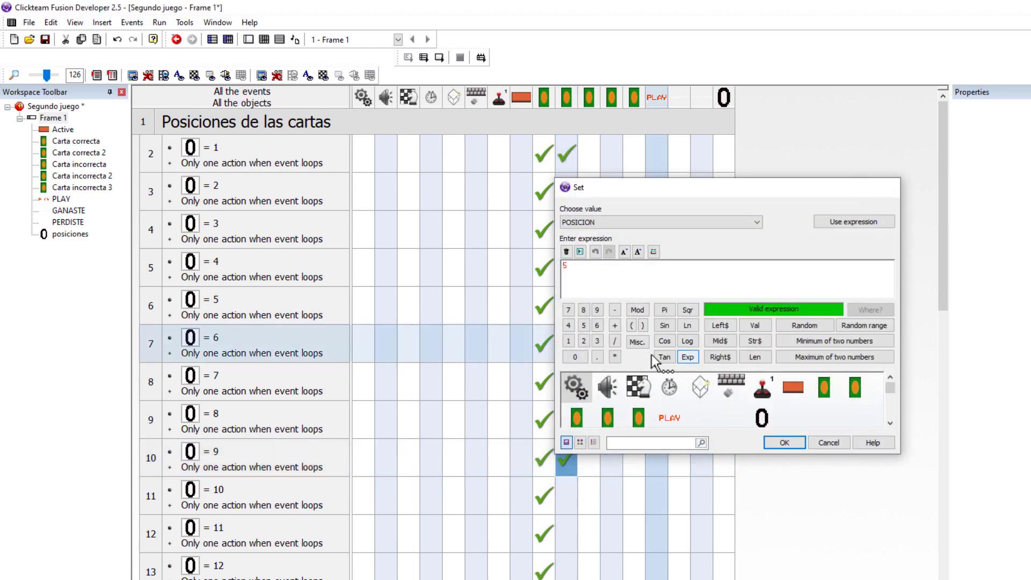
pyautogui.press('Return')
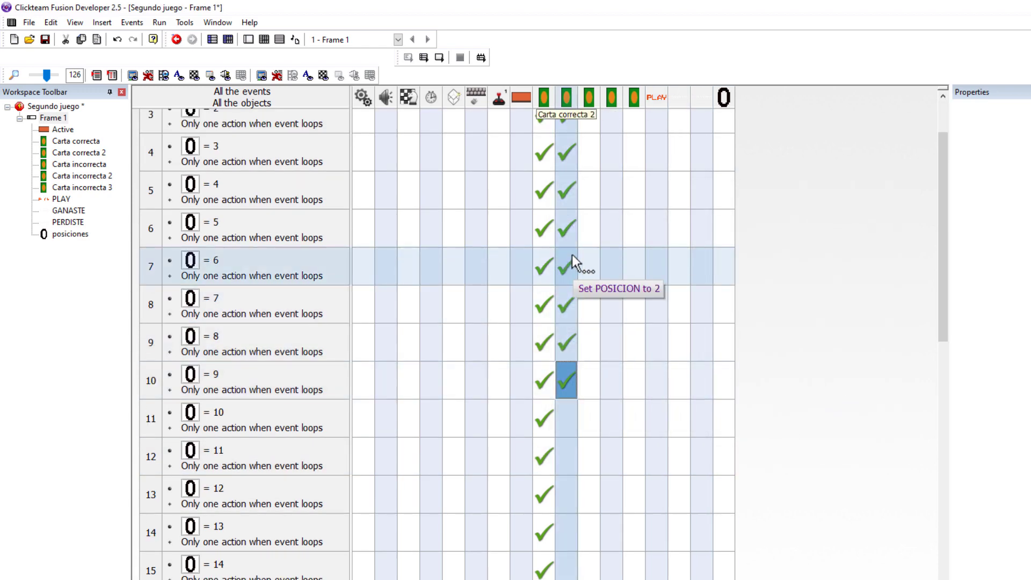
# Step: Copy the Carta correcta 2 actions setting POSICION to 1 through 5 from event lines 6–10 into lines 11–15 in the same order
pyautogui.moveTo(567, 226); pyautogui.dragTo(573, 417)
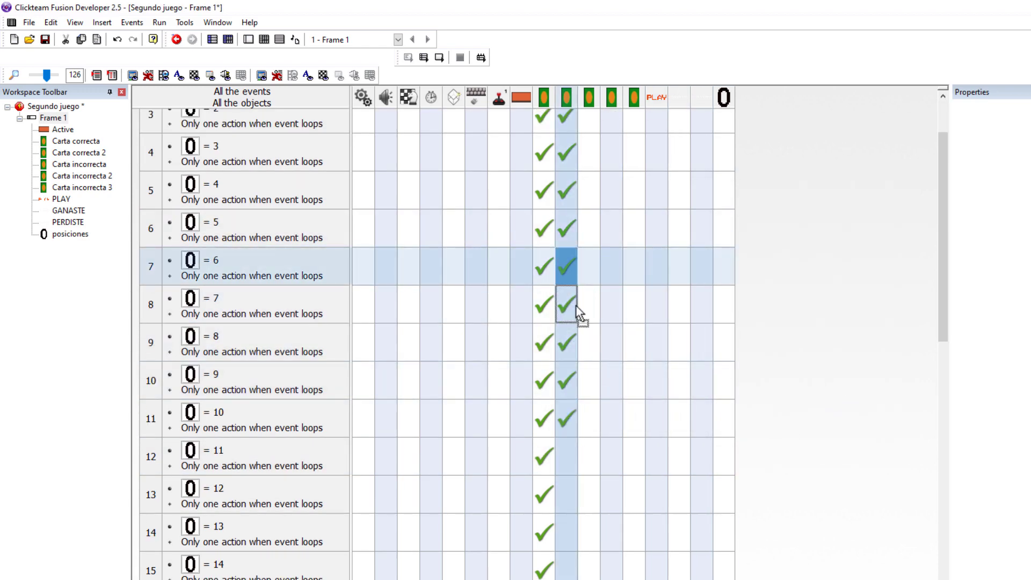
pyautogui.moveTo(576, 305); pyautogui.dragTo(574, 455)
pyautogui.click(562, 305)
pyautogui.moveTo(563, 504); pyautogui.dragTo(565, 502)
pyautogui.click(555, 334)
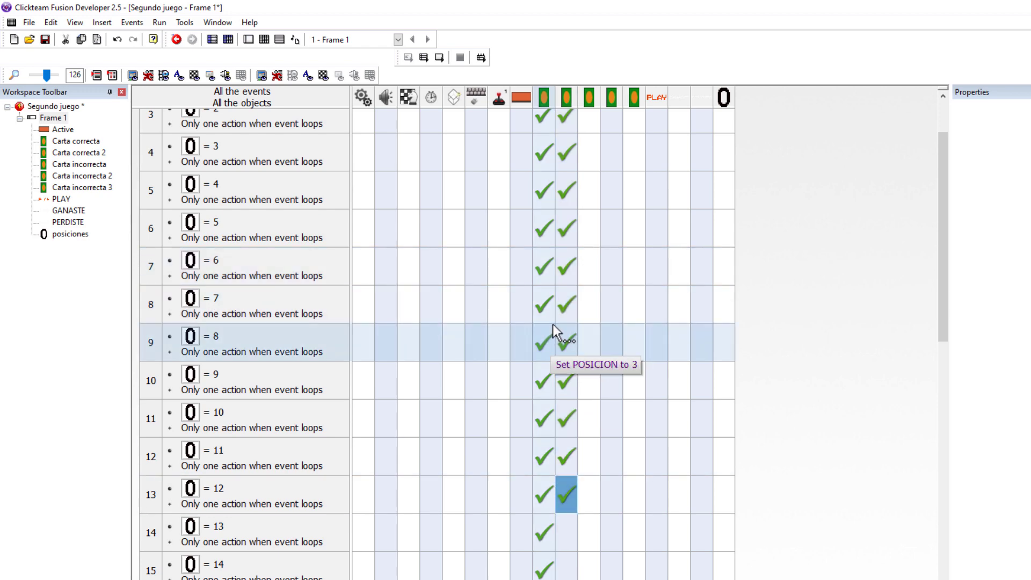
pyautogui.moveTo(554, 334); pyautogui.dragTo(579, 429)
pyautogui.moveTo(575, 535); pyautogui.dragTo(575, 535)
pyautogui.click(571, 410)
pyautogui.moveTo(567, 381); pyautogui.dragTo(567, 568)
# Step: Copy the Carta correcta 2 actions setting POSICION to 1 through 5 from event lines 11–15 into lines 16–20 in the same order
pyautogui.scroll(-2, 570, 571)
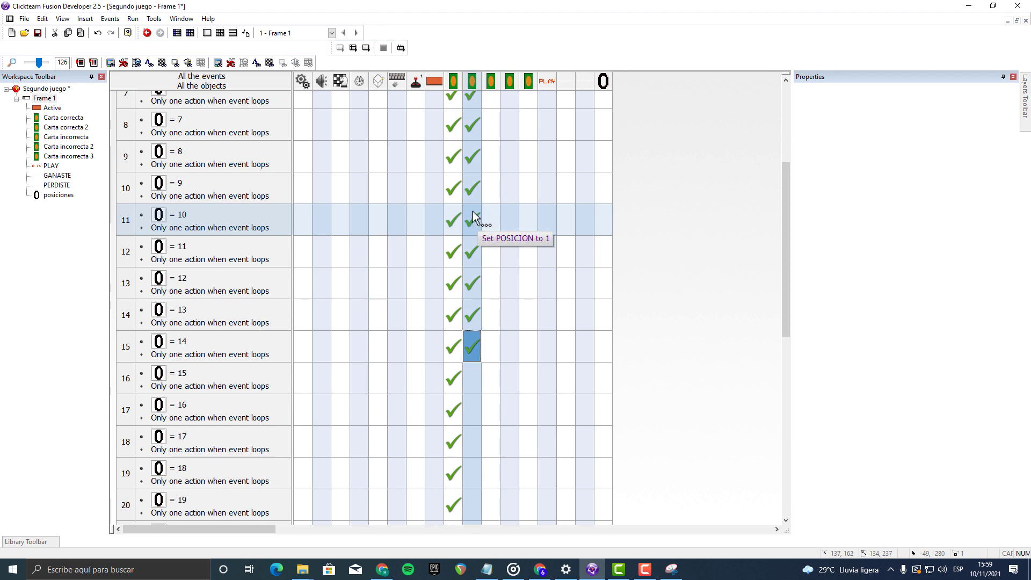
pyautogui.moveTo(466, 384); pyautogui.dragTo(466, 384)
pyautogui.moveTo(469, 262); pyautogui.dragTo(467, 268)
pyautogui.moveTo(476, 415); pyautogui.dragTo(476, 414)
pyautogui.moveTo(472, 281); pyautogui.dragTo(474, 443)
pyautogui.moveTo(472, 315); pyautogui.dragTo(472, 473)
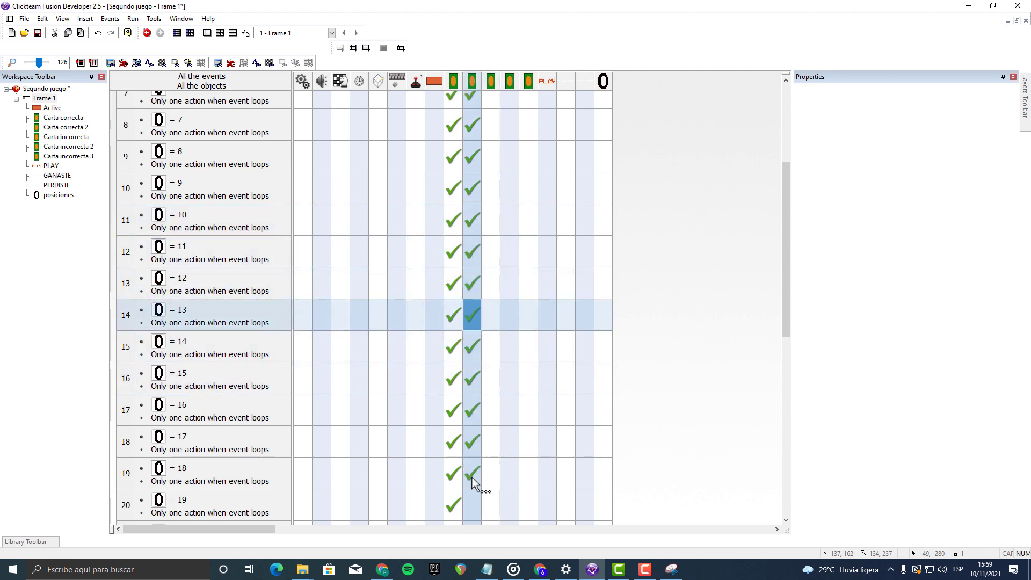
pyautogui.moveTo(472, 347); pyautogui.dragTo(472, 358)
pyautogui.moveTo(471, 499); pyautogui.dragTo(471, 498)
# Step: Copy the Carta correcta 2 actions setting POSICION to 1 through 5 from event lines 16–20 into lines 21–25 in the same order
pyautogui.scroll(-2, 546, 414)
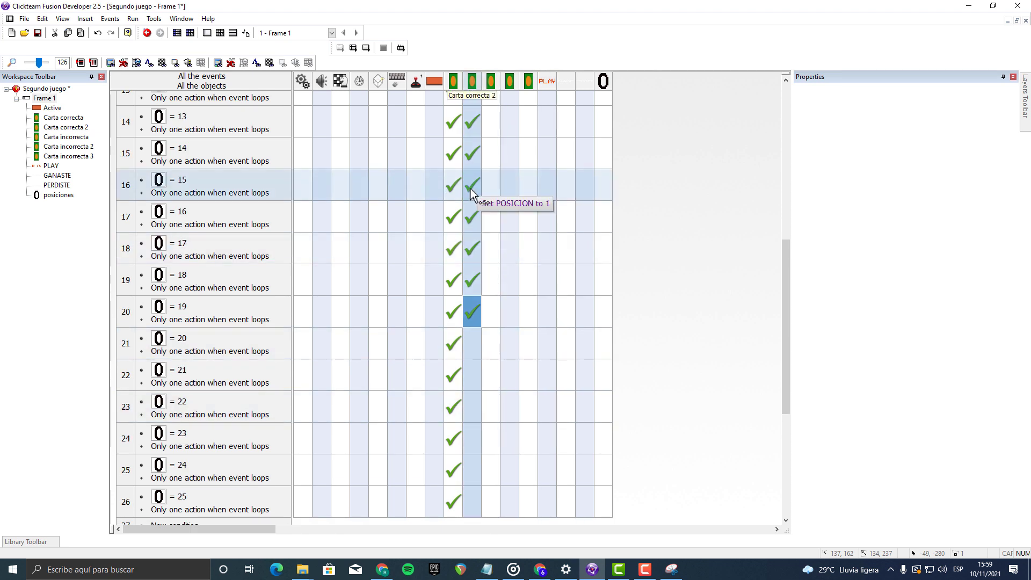
pyautogui.moveTo(472, 183); pyautogui.dragTo(474, 375)
pyautogui.moveTo(472, 249); pyautogui.dragTo(469, 334)
pyautogui.moveTo(475, 396); pyautogui.dragTo(475, 400)
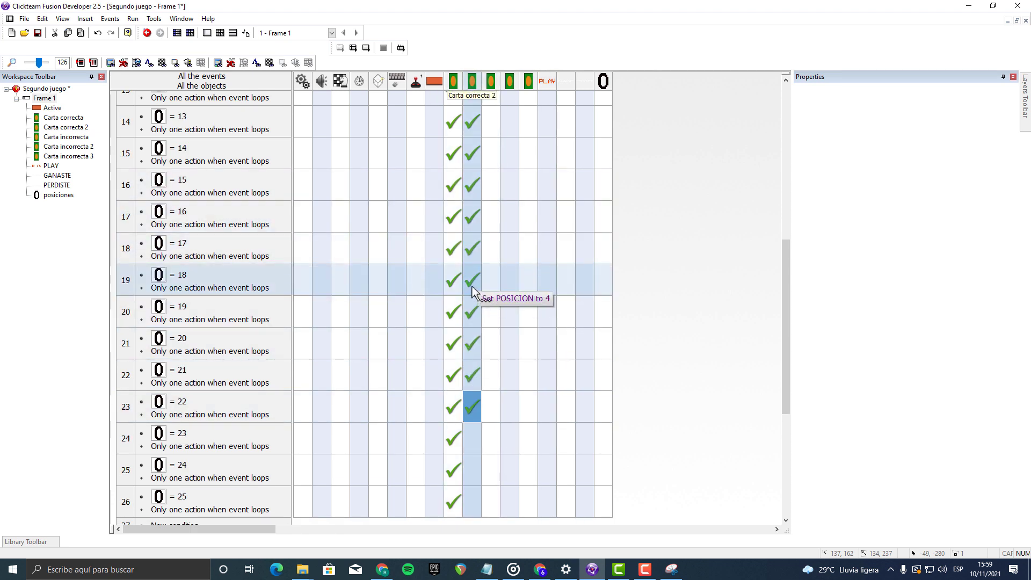
pyautogui.moveTo(476, 444); pyautogui.dragTo(475, 441)
pyautogui.moveTo(475, 322); pyautogui.dragTo(474, 467)
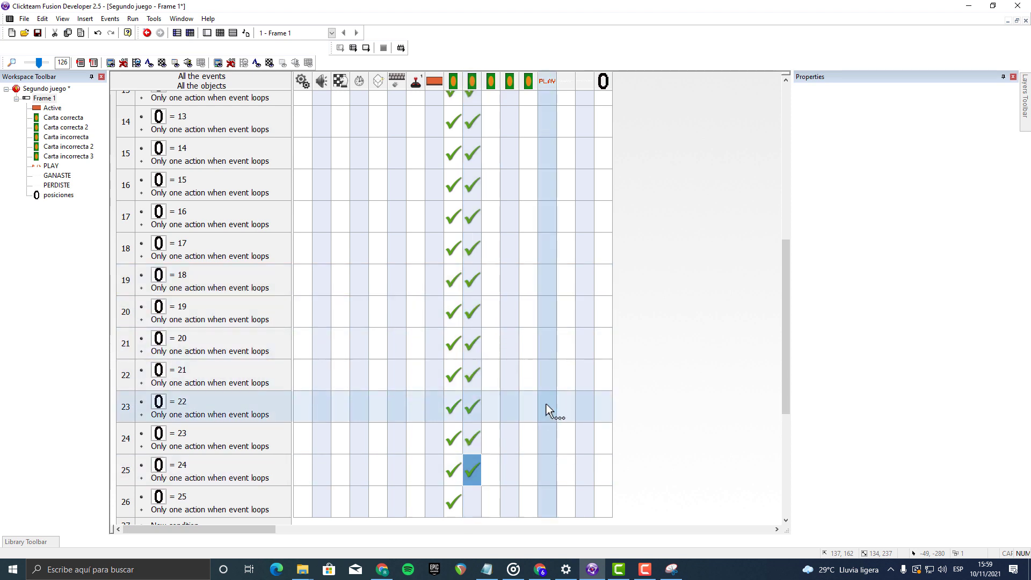
# Step: Add an action to Carta correcta 2 in event line 26 that sets its alterable value POSICION to 1
pyautogui.scroll(-2, 553, 400)
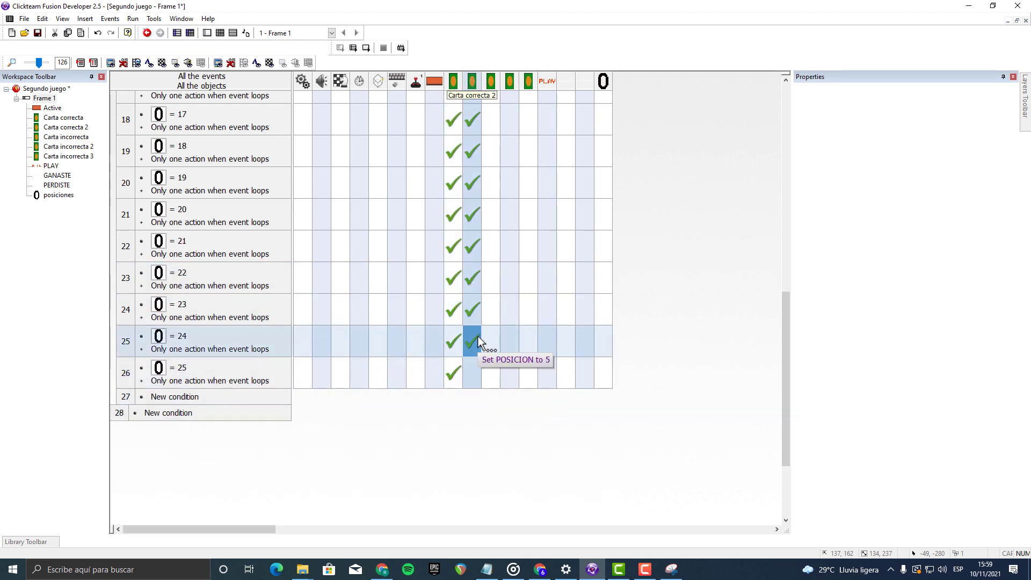
pyautogui.moveTo(472, 349); pyautogui.dragTo(480, 374)
pyautogui.click(472, 377)
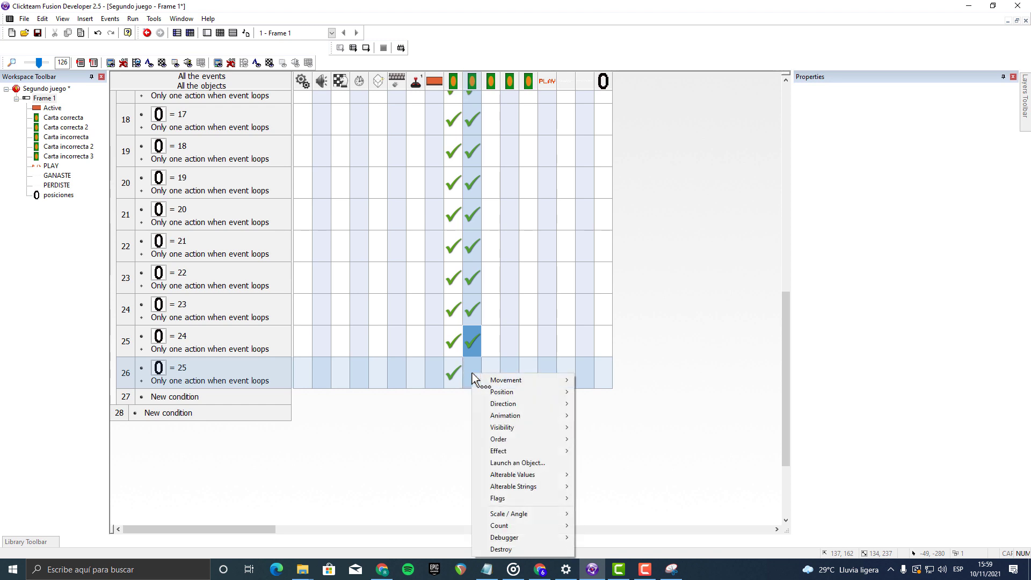
pyautogui.moveTo(545, 476)
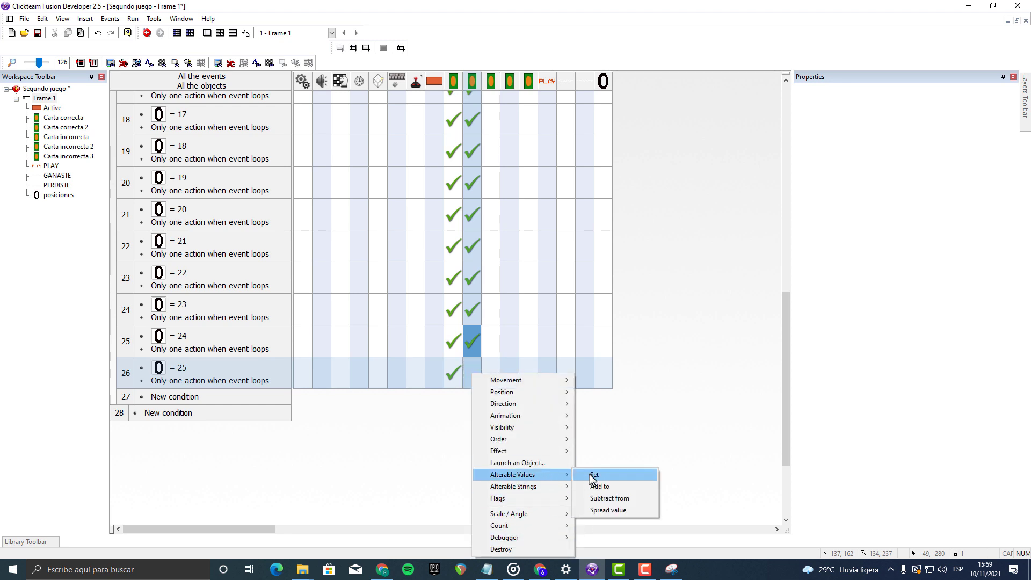
pyautogui.click(594, 475)
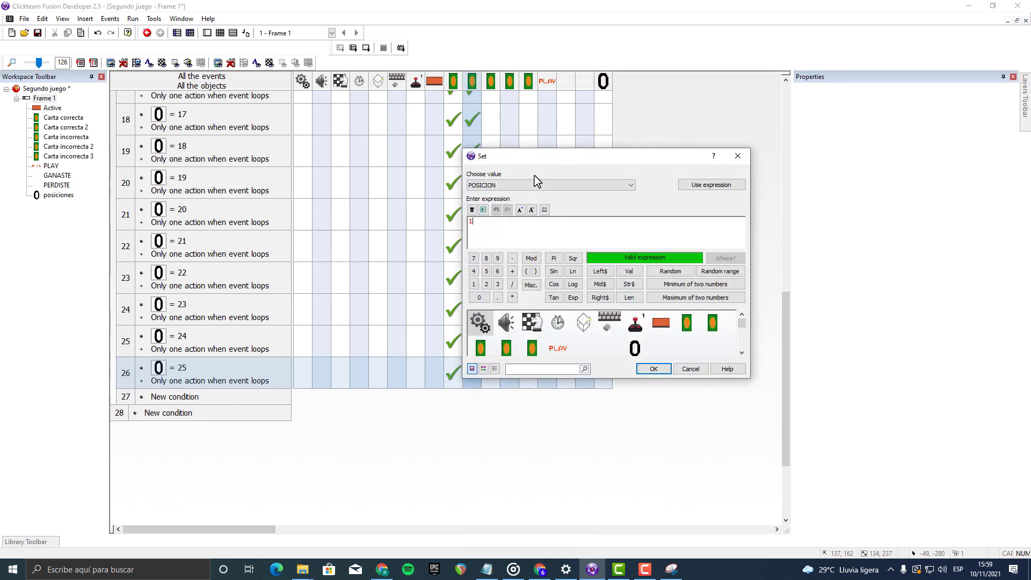
pyautogui.press('Return')
# Step: Copy the Carta correcta 2 action in event line 2 to Carta incorrecta and set its POSICION to 3
pyautogui.scroll(5, 579, 311)
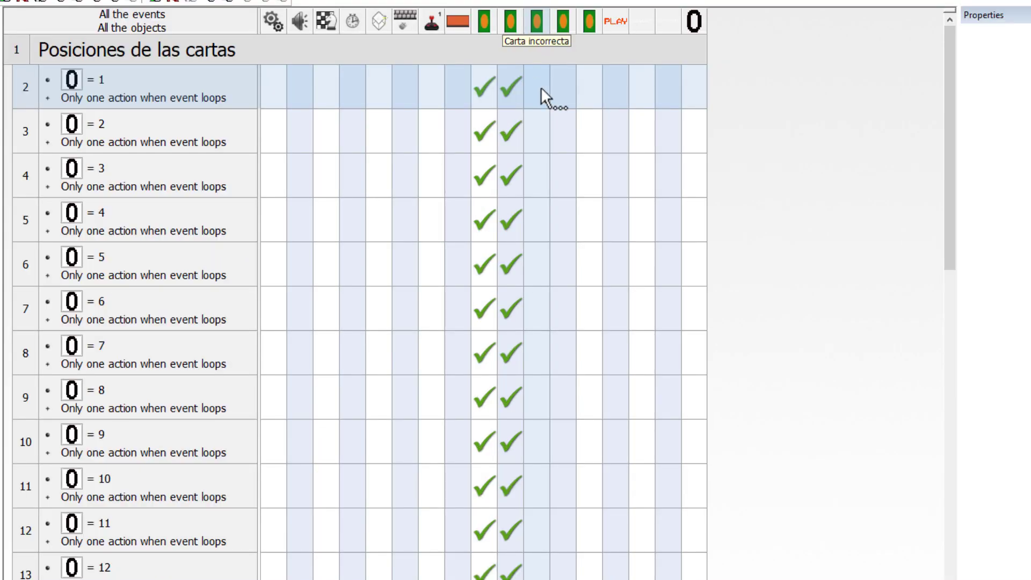
pyautogui.moveTo(507, 88); pyautogui.dragTo(536, 89)
pyautogui.rightClick(537, 92)
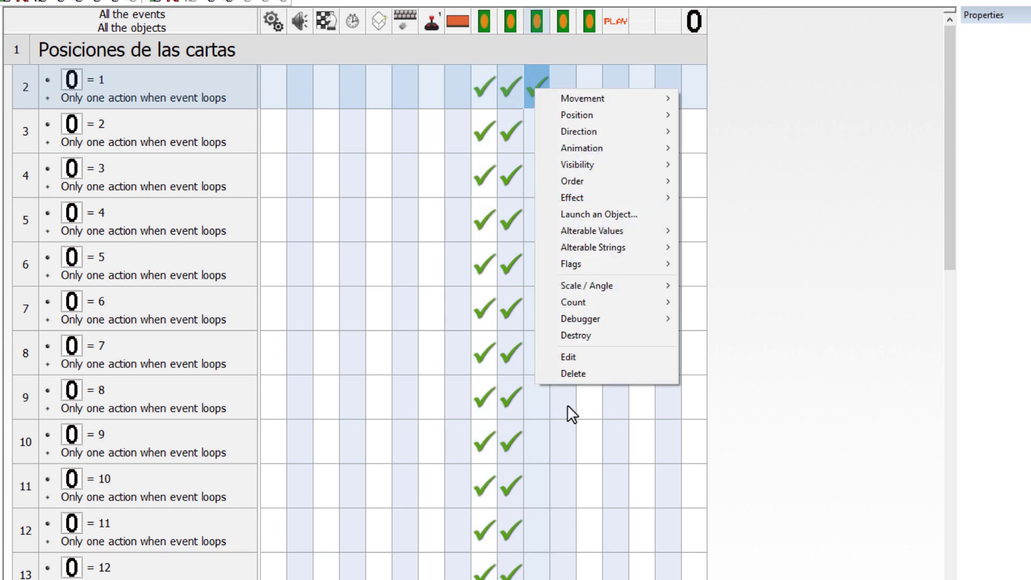
pyautogui.click(574, 356)
pyautogui.write('3')
pyautogui.press('Return')
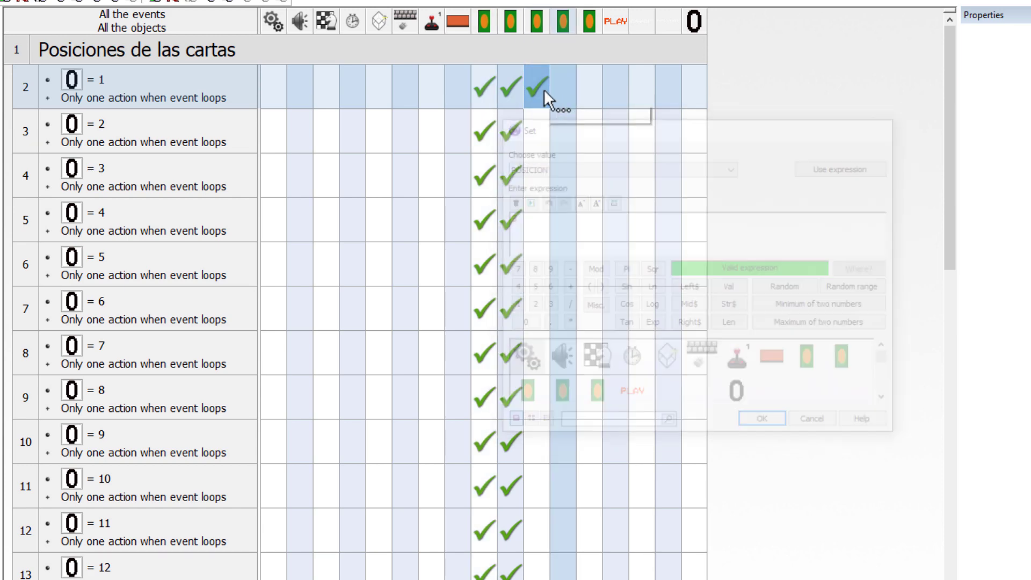
# Step: Copy the Carta incorrecta action into event lines 3 and 4, raising POSICION one per line up to 5 in line 4
pyautogui.rightClick(533, 140)
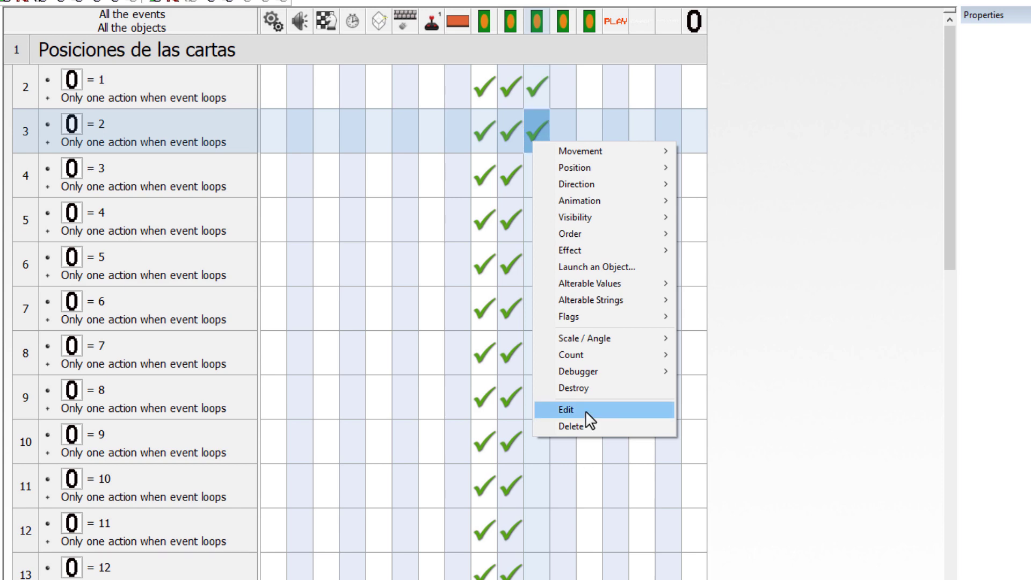
pyautogui.press('Escape')
pyautogui.moveTo(537, 131); pyautogui.dragTo(542, 256)
pyautogui.rightClick(537, 171)
pyautogui.click(597, 441)
pyautogui.write('5')
pyautogui.press('Return')
# Step: Give event lines 5 and 6 copies of the Carta incorrecta action with POSICION set to 1 and 2 respectively
pyautogui.rightClick(539, 221)
pyautogui.click(620, 488)
pyautogui.write('1')
pyautogui.press('Return')
pyautogui.rightClick(541, 255)
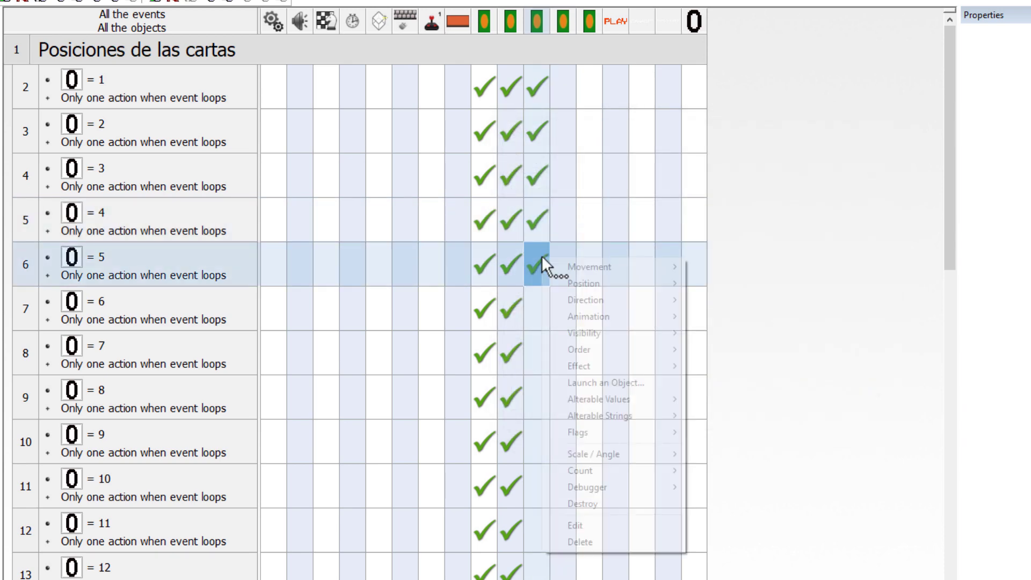
pyautogui.click(616, 526)
pyautogui.write('2')
pyautogui.press('Return')
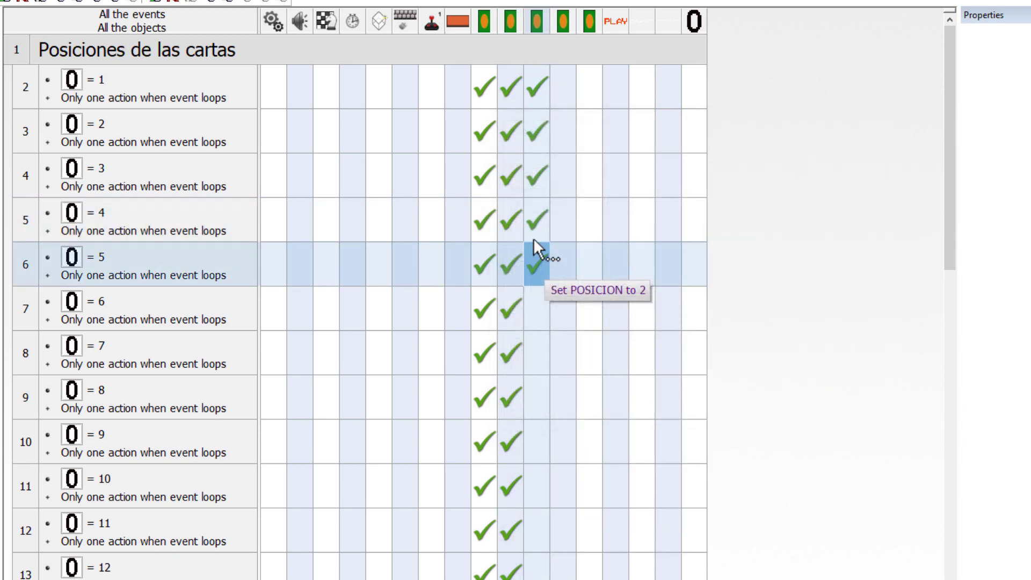
# Step: Copy the Carta incorrecta action into event line 7 and set its POSICION to 3
pyautogui.moveTo(538, 307); pyautogui.dragTo(538, 317)
pyautogui.rightClick(537, 317)
pyautogui.click(623, 577)
pyautogui.write('3')
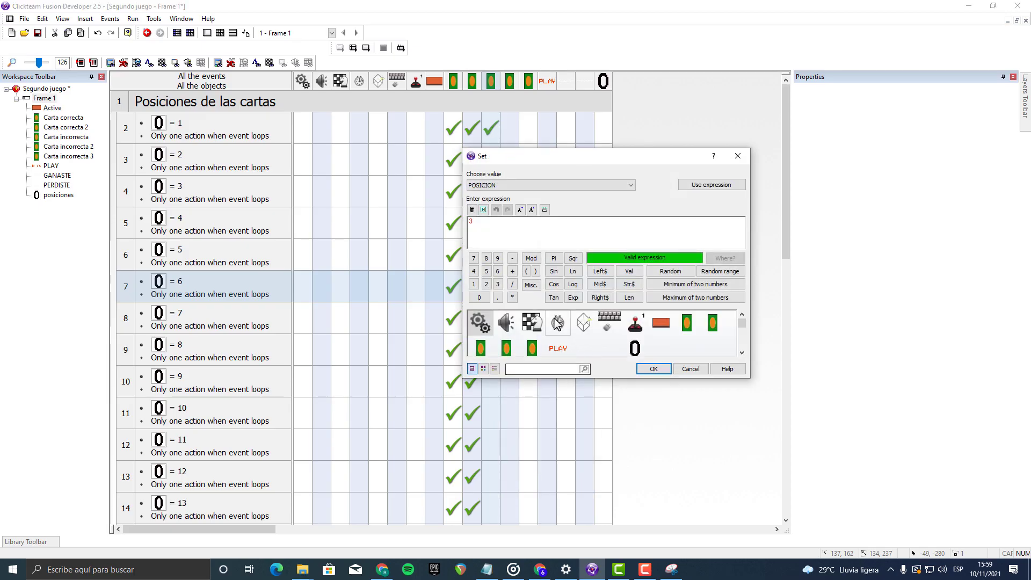
pyautogui.press('Return')
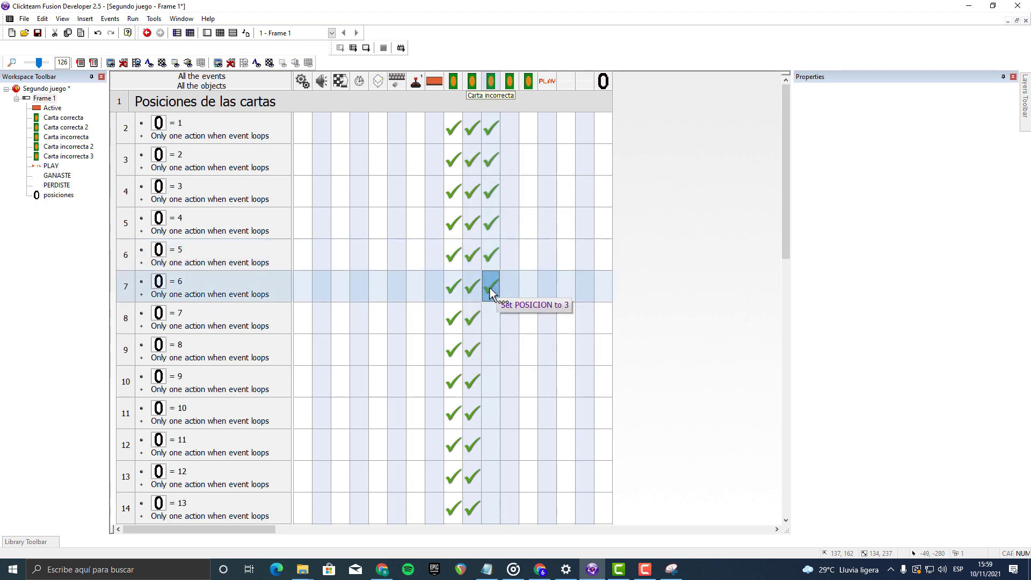
# Step: Copy the Carta incorrecta action into event lines 8 and 9, continuing the POSICION sequence to 5 in line 9
pyautogui.moveTo(494, 288); pyautogui.dragTo(492, 348)
pyautogui.rightClick(490, 317)
pyautogui.click(545, 509)
pyautogui.press('Return')
pyautogui.rightClick(492, 348)
pyautogui.click(516, 328)
pyautogui.scroll(-5, 637, 371)
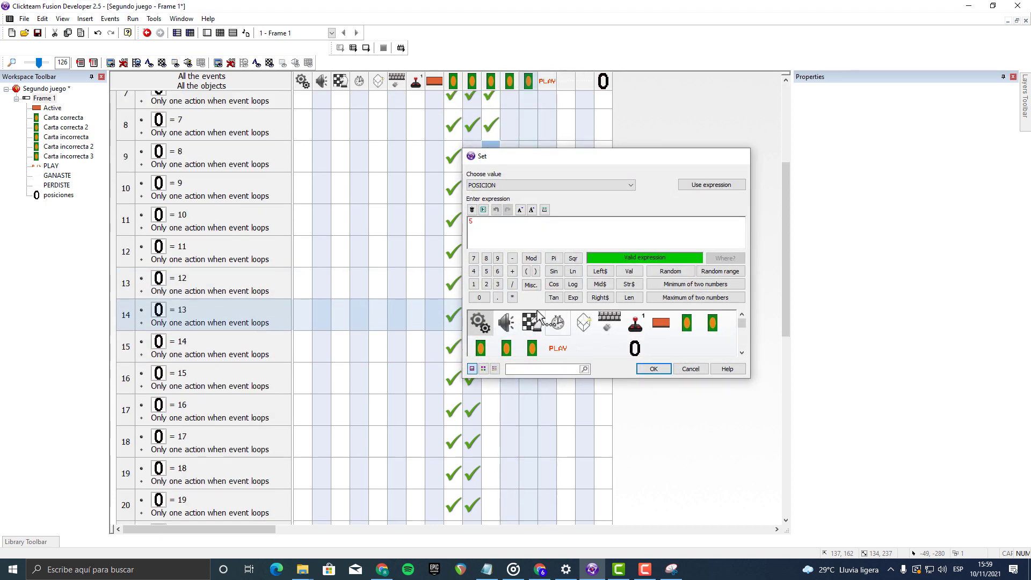
pyautogui.press('Return')
# Step: Give event lines 10 and 11 copies of the Carta incorrecta action with POSICION set to 1 and 2 respectively
pyautogui.rightClick(492, 193)
pyautogui.moveTo(491, 192); pyautogui.dragTo(488, 215)
pyautogui.click(536, 381)
pyautogui.press('Return')
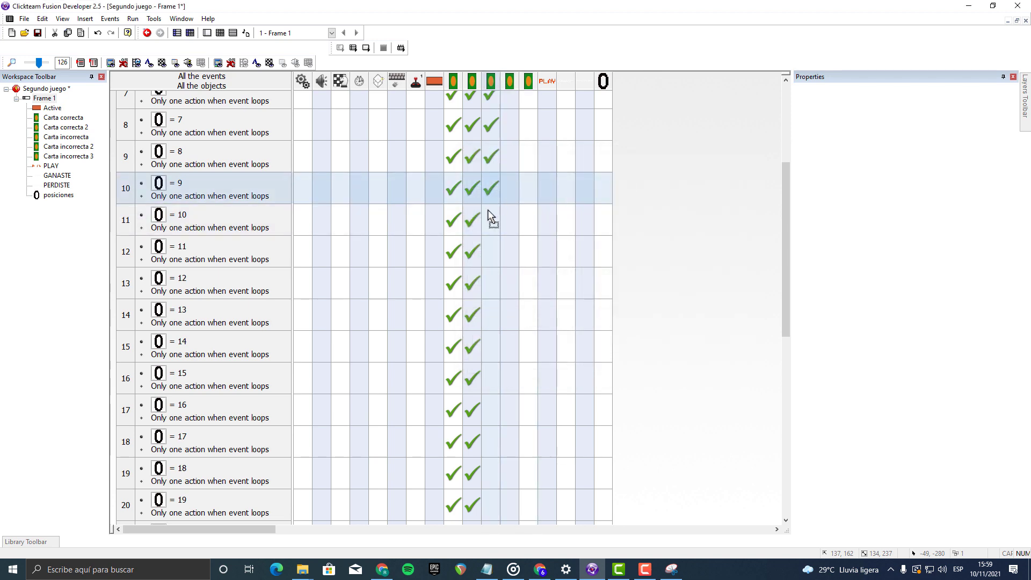
pyautogui.rightClick(489, 217)
pyautogui.click(531, 409)
pyautogui.press('Return')
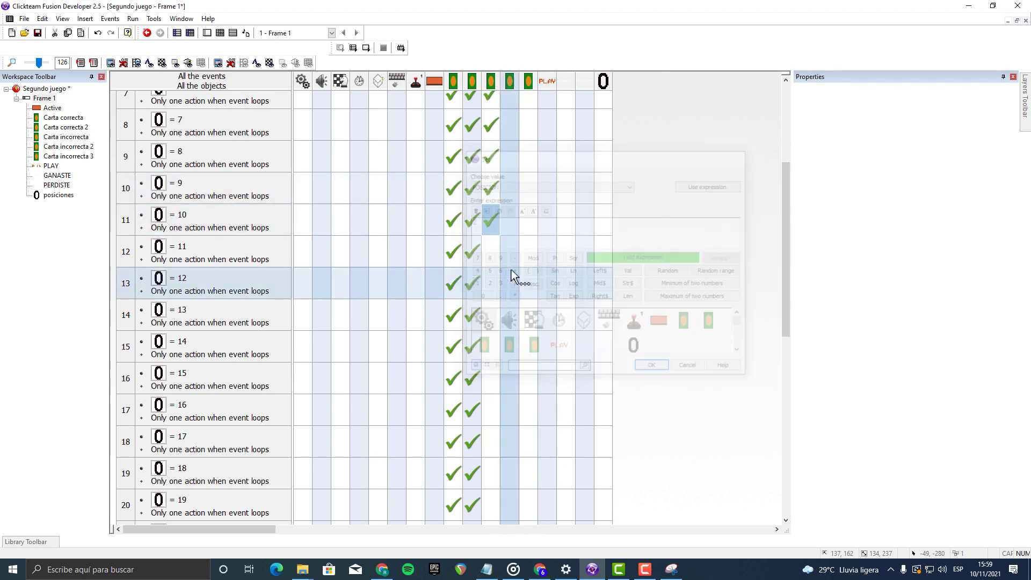
# Step: Copy the Carta incorrecta action into event lines 12 to 14, continuing the POSICION sequence to 5 in line 14
pyautogui.rightClick(491, 248)
pyautogui.moveTo(492, 225); pyautogui.dragTo(493, 289)
pyautogui.click(534, 438)
pyautogui.press('Return')
pyautogui.rightClick(492, 288)
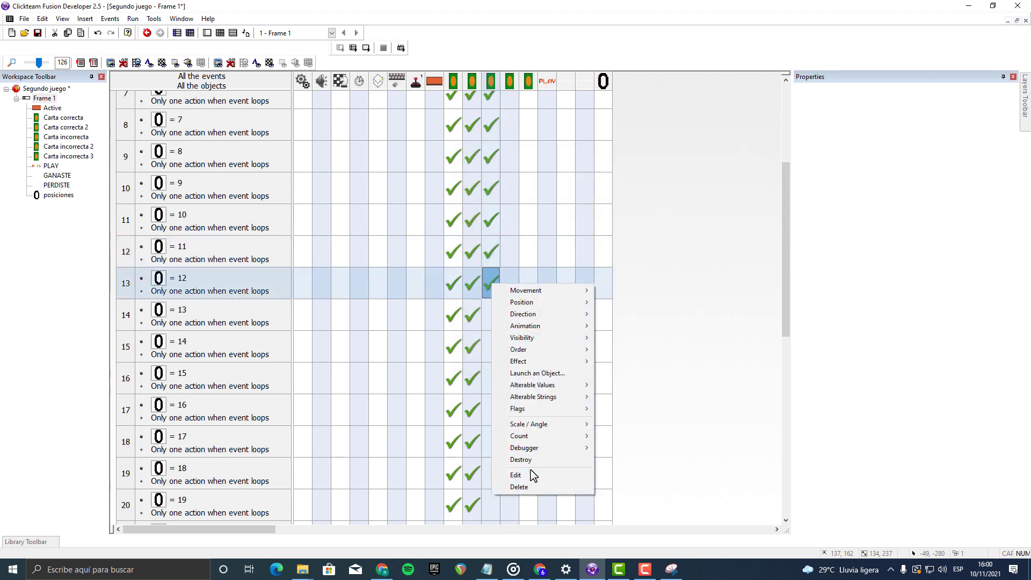
pyautogui.click(532, 475)
pyautogui.press('Return')
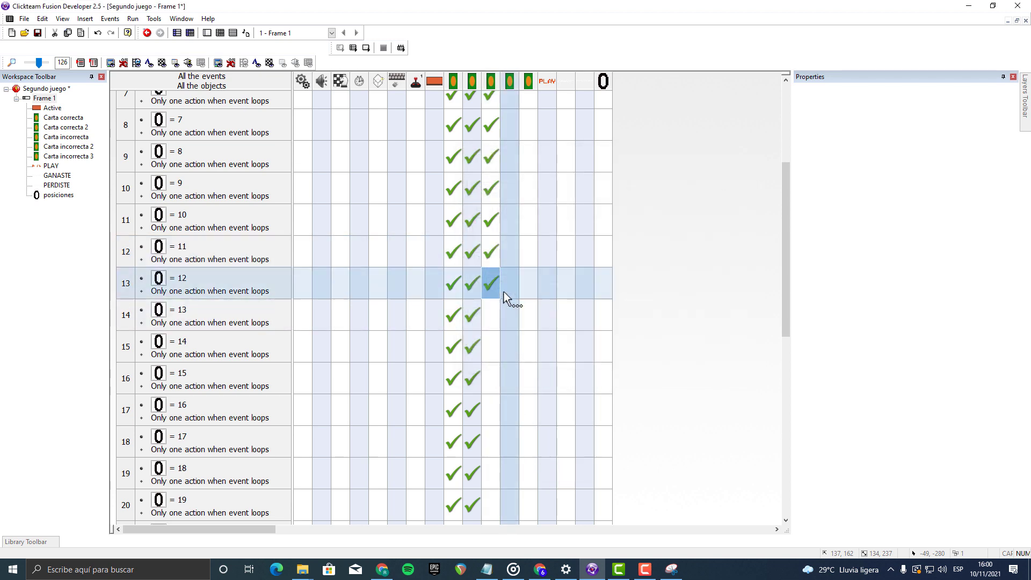
pyautogui.moveTo(493, 285); pyautogui.dragTo(490, 315)
pyautogui.rightClick(490, 315)
pyautogui.press('Escape')
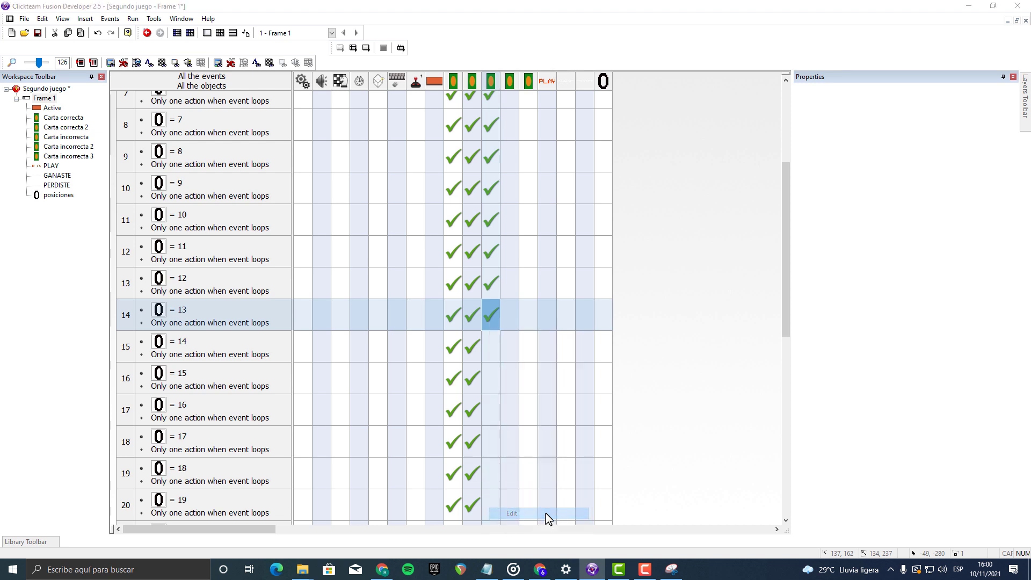
pyautogui.moveTo(490, 314); pyautogui.dragTo(492, 378)
pyautogui.rightClick(495, 346)
pyautogui.press('Escape')
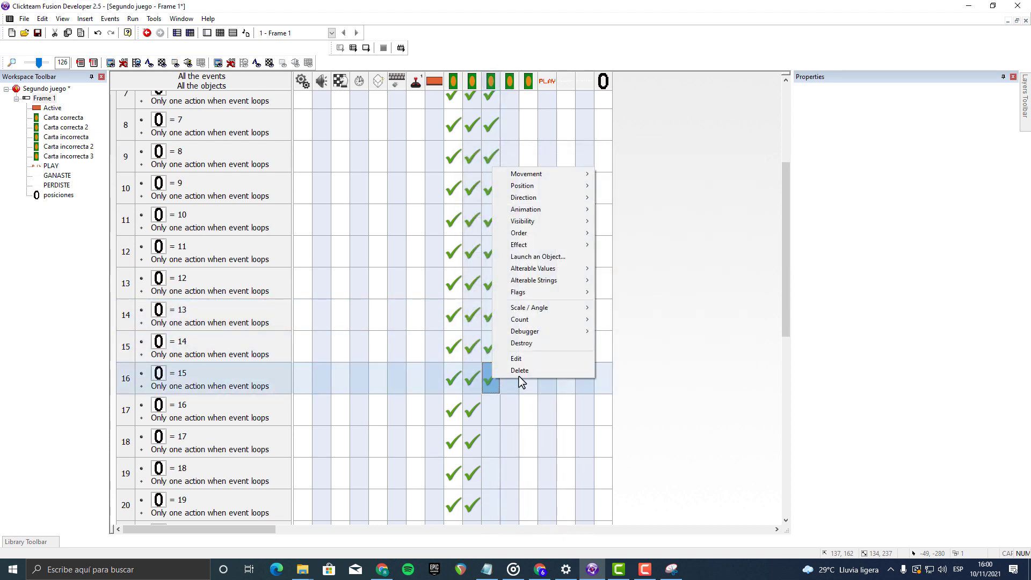
pyautogui.click(528, 372)
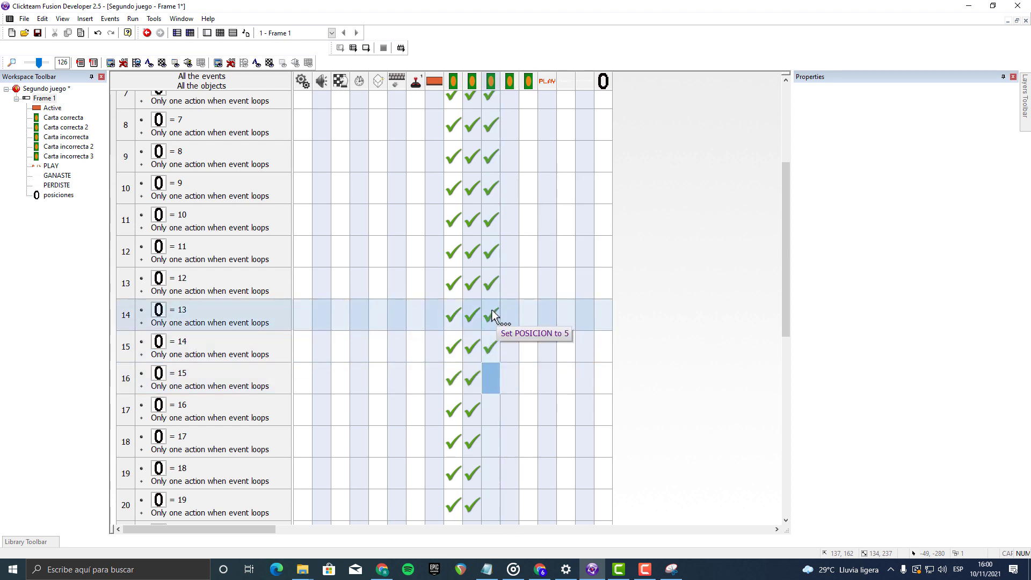
pyautogui.click(495, 334)
pyautogui.press('Delete')
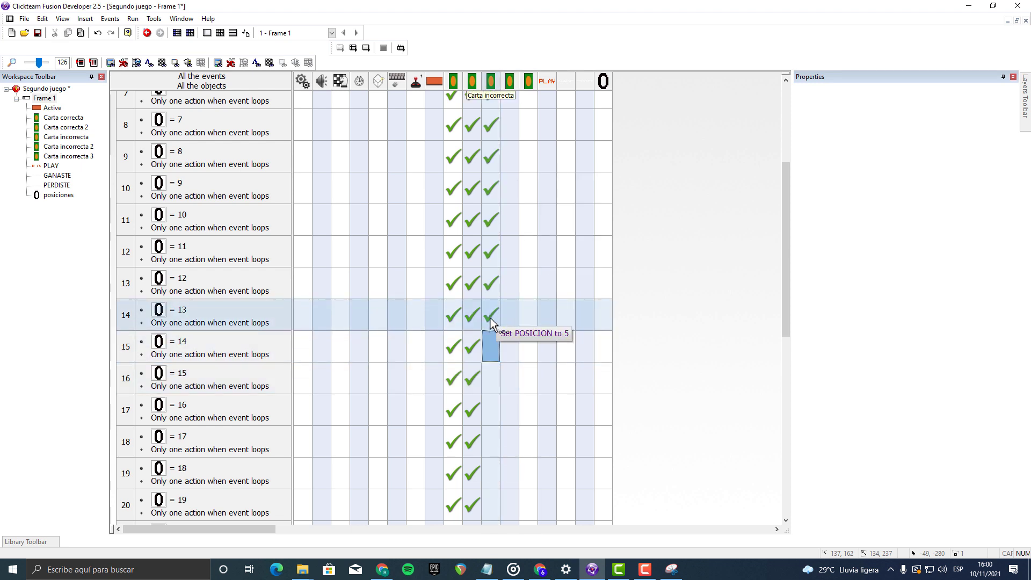
# Step: Copy the Carta incorrecta actions setting POSICION from event lines 10–14 into lines 15–19 in the same order
pyautogui.click(491, 188)
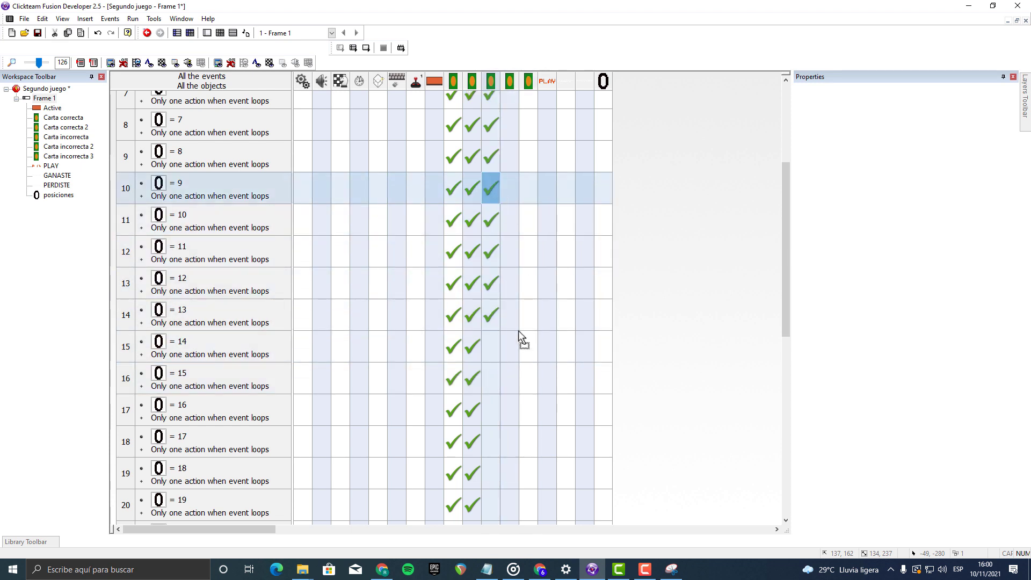
pyautogui.moveTo(495, 352); pyautogui.dragTo(496, 352)
pyautogui.moveTo(490, 219); pyautogui.dragTo(491, 391)
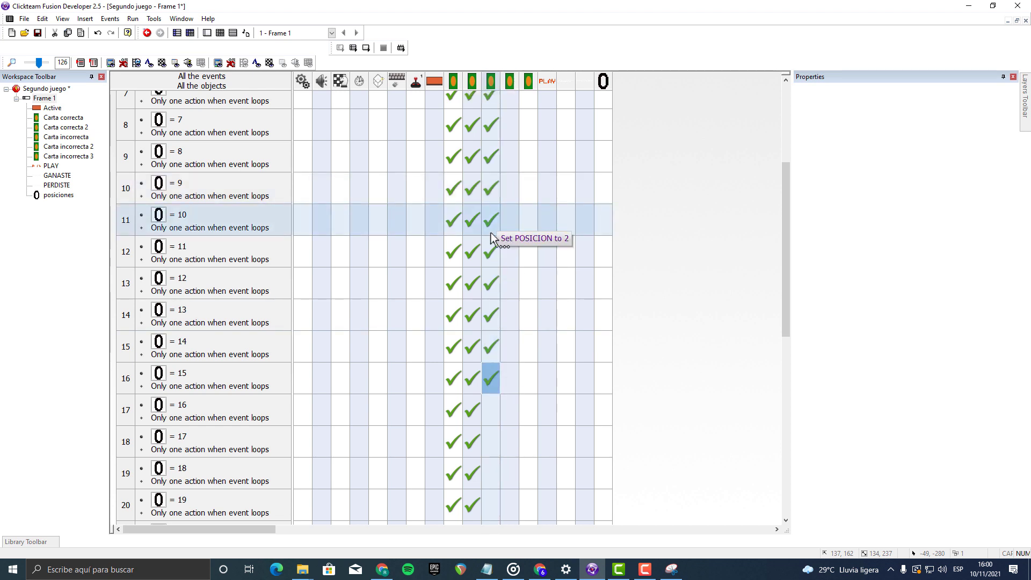
pyautogui.moveTo(493, 239); pyautogui.dragTo(491, 404)
pyautogui.moveTo(491, 283); pyautogui.dragTo(494, 320)
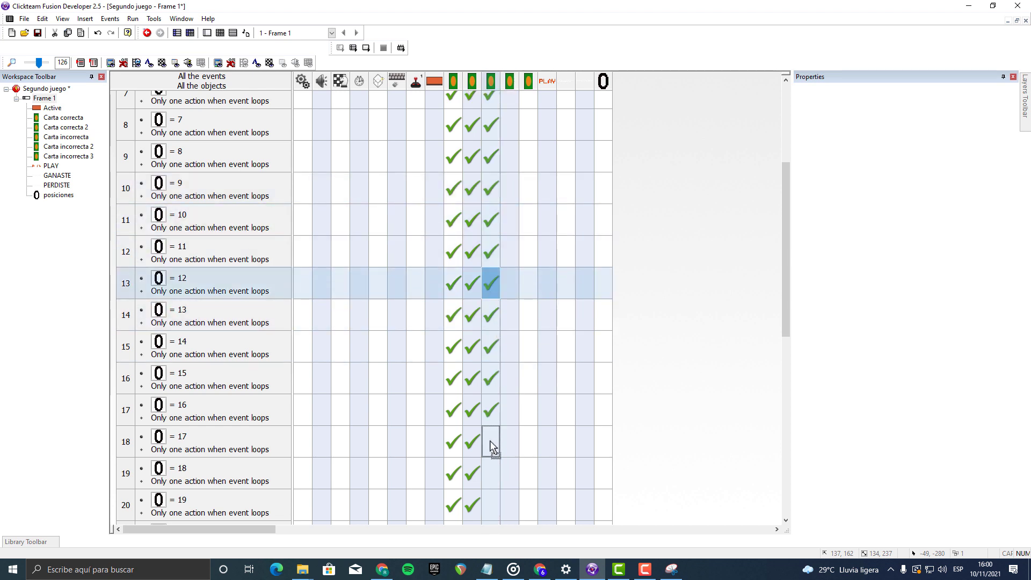
pyautogui.moveTo(493, 446); pyautogui.dragTo(493, 446)
pyautogui.moveTo(491, 315)
pyautogui.mouseDown()
pyautogui.moveTo(492, 336)
pyautogui.moveTo(493, 324)
pyautogui.mouseUp()
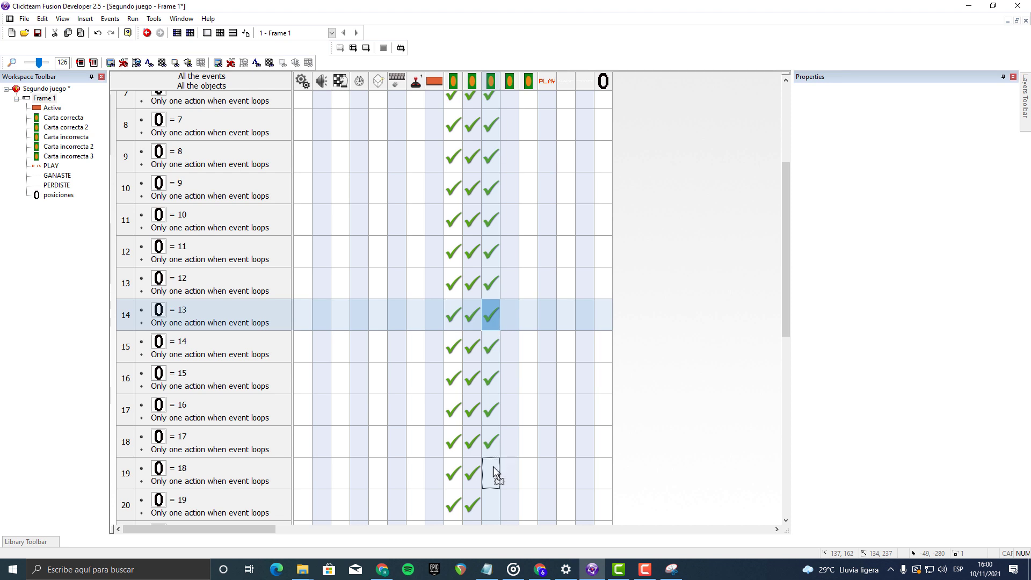
pyautogui.moveTo(495, 474); pyautogui.dragTo(495, 474)
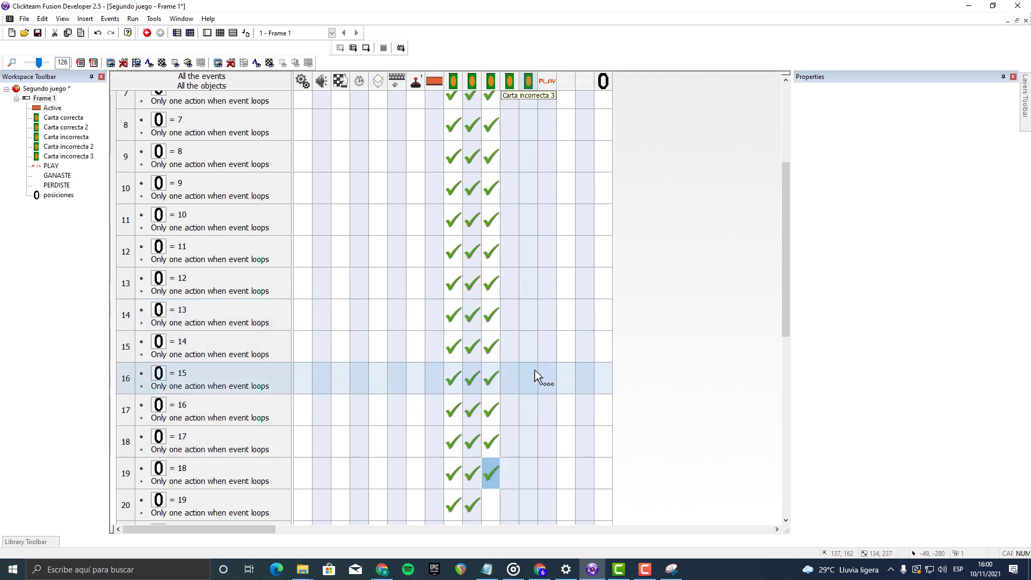
# Step: Copy the Carta incorrecta actions setting POSICION from event lines 15–19 into lines 20–24 in the same order
pyautogui.scroll(3, 510, 385)
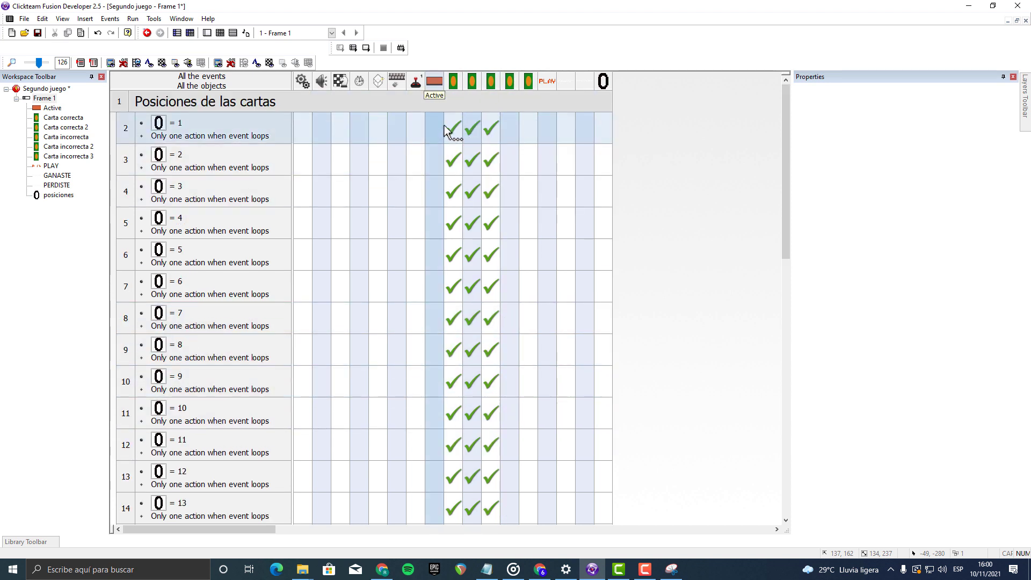
pyautogui.scroll(-3, 562, 288)
pyautogui.scroll(-1, 559, 290)
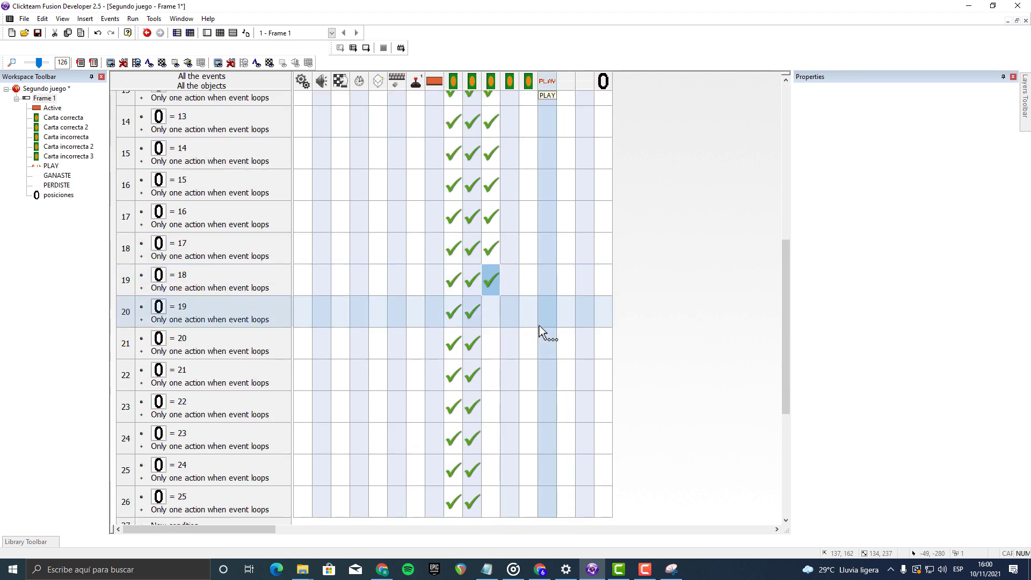
pyautogui.click(492, 155)
pyautogui.click(495, 311)
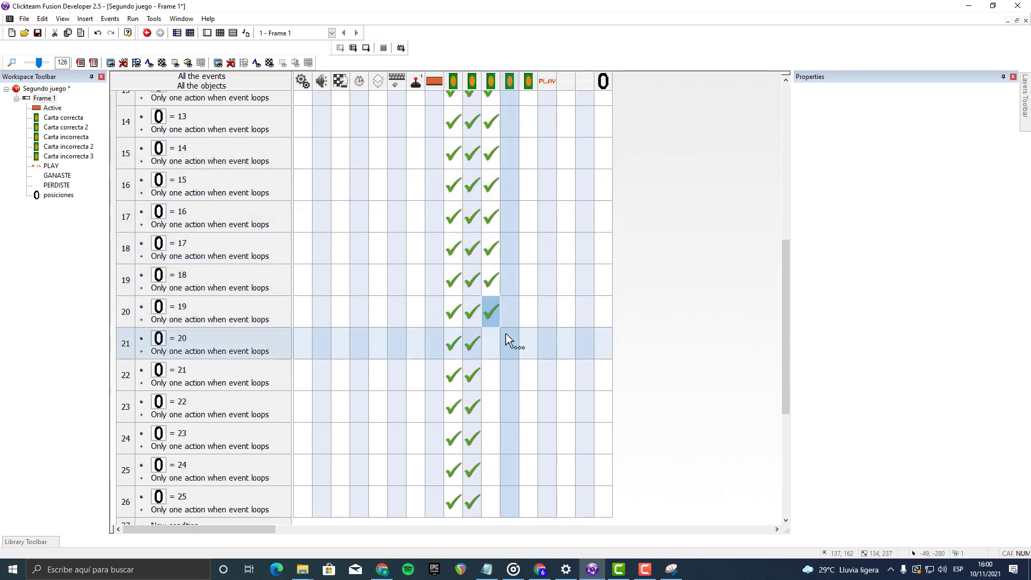
pyautogui.scroll(5, 725, 339)
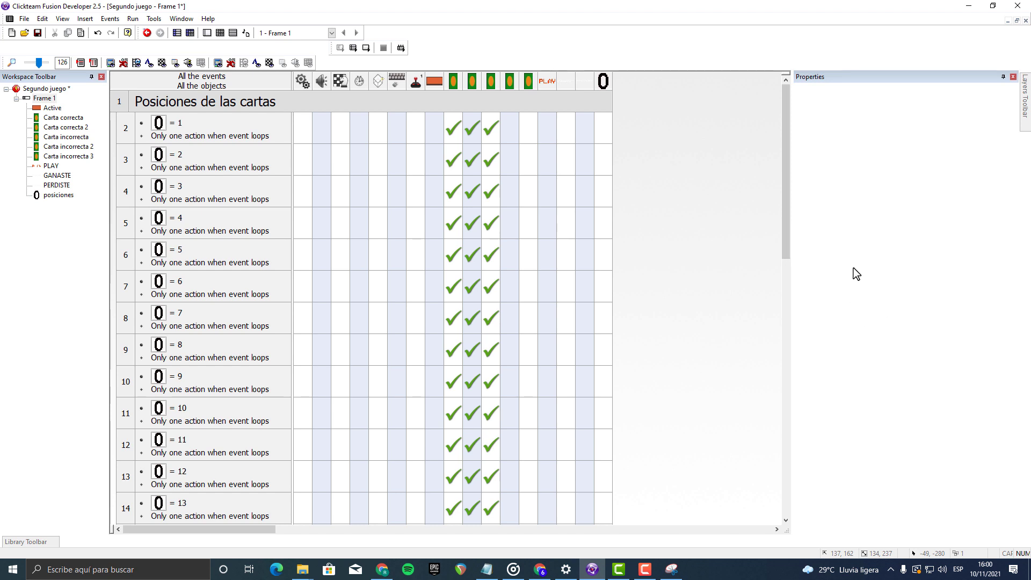
pyautogui.scroll(-5, 690, 414)
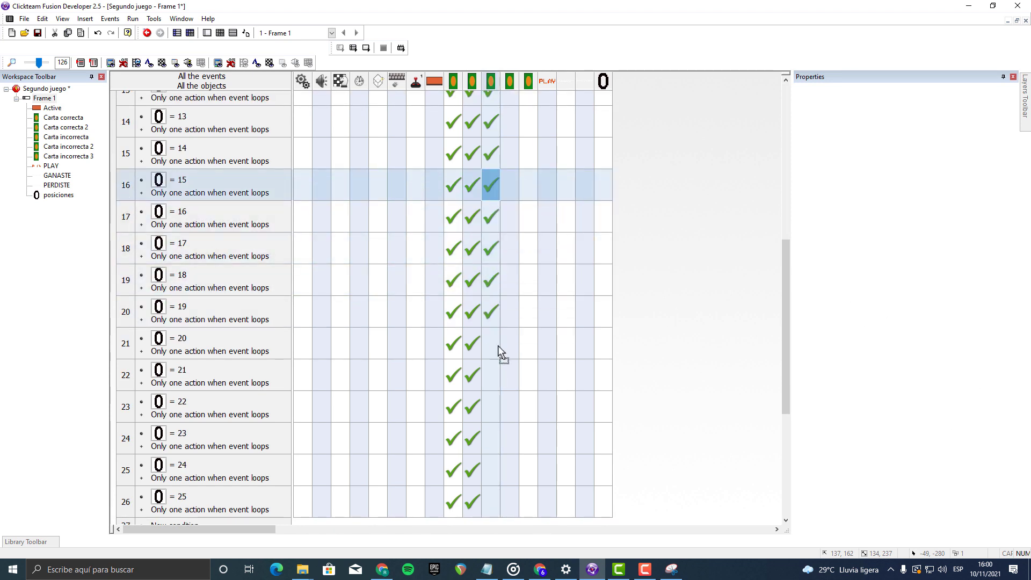
pyautogui.moveTo(498, 350); pyautogui.dragTo(495, 347)
pyautogui.moveTo(490, 217); pyautogui.dragTo(492, 439)
# Step: Copy the Carta incorrecta actions setting POSICION to 1 and 2 from event lines 20 and 21 into lines 25 and 26
pyautogui.scroll(-2, 492, 438)
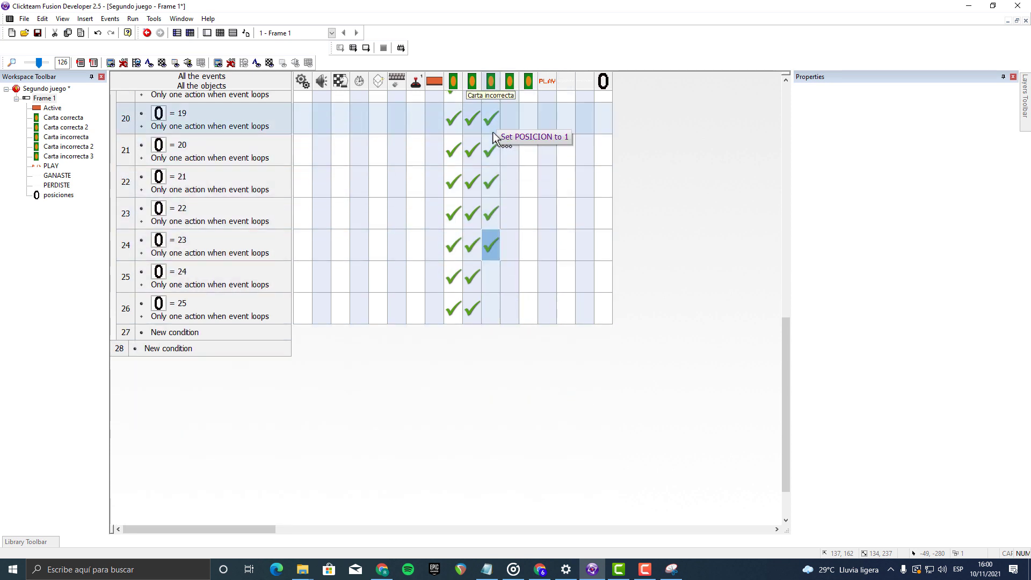
pyautogui.moveTo(491, 153); pyautogui.dragTo(492, 278)
pyautogui.moveTo(490, 152); pyautogui.dragTo(490, 307)
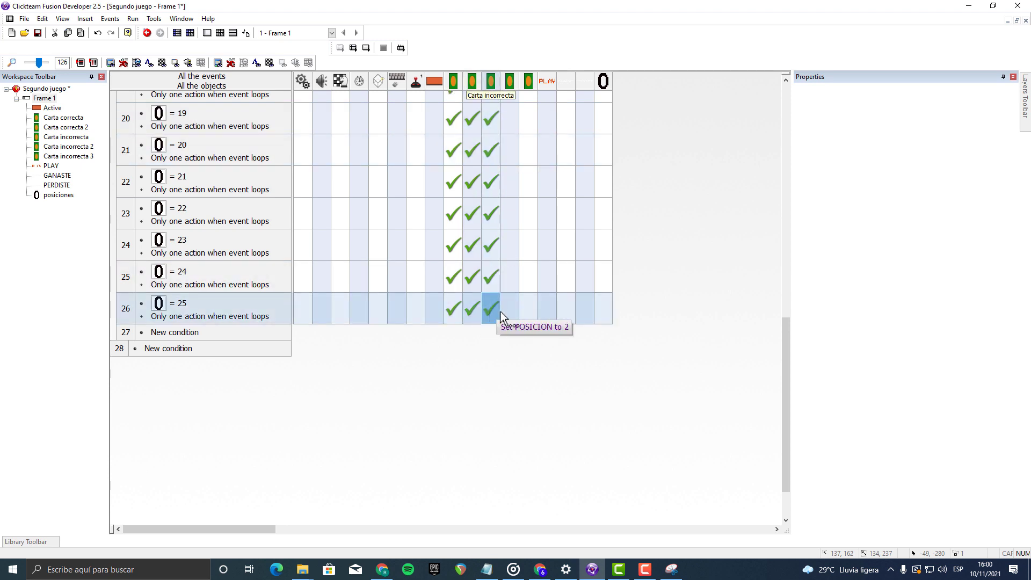
# Step: Add Carta incorrecta 2 actions setting POSICION to 4 in event line 2 and to 5 in line 3
pyautogui.scroll(6, 516, 330)
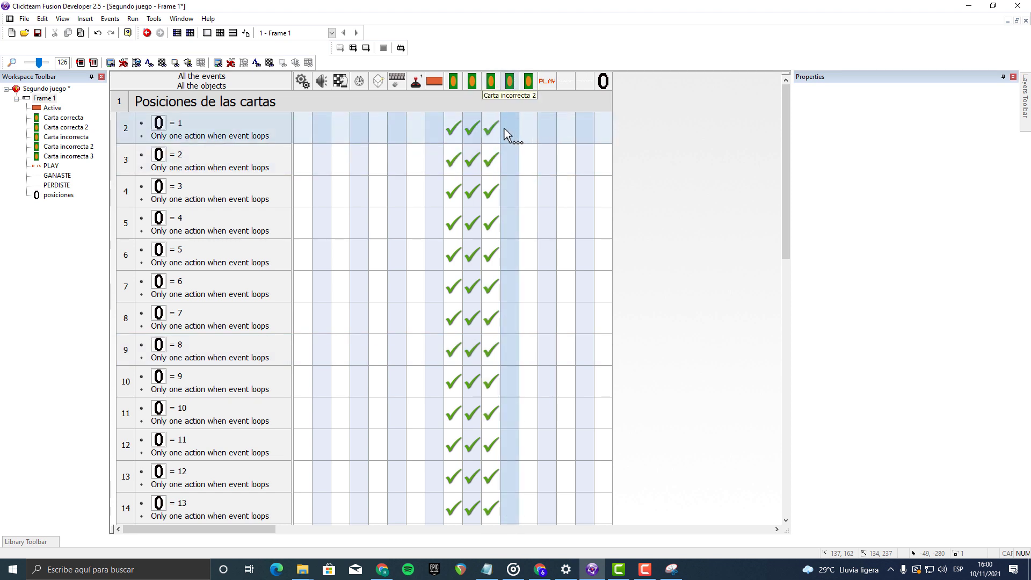
pyautogui.click(500, 131)
pyautogui.moveTo(502, 135); pyautogui.dragTo(510, 130)
pyautogui.rightClick(511, 130)
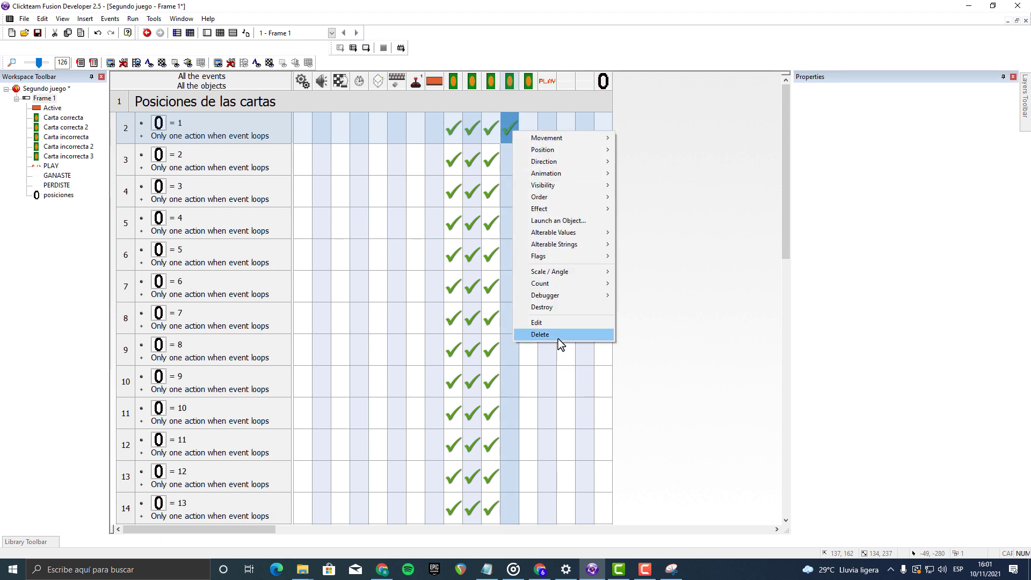
pyautogui.click(556, 323)
pyautogui.press('Escape')
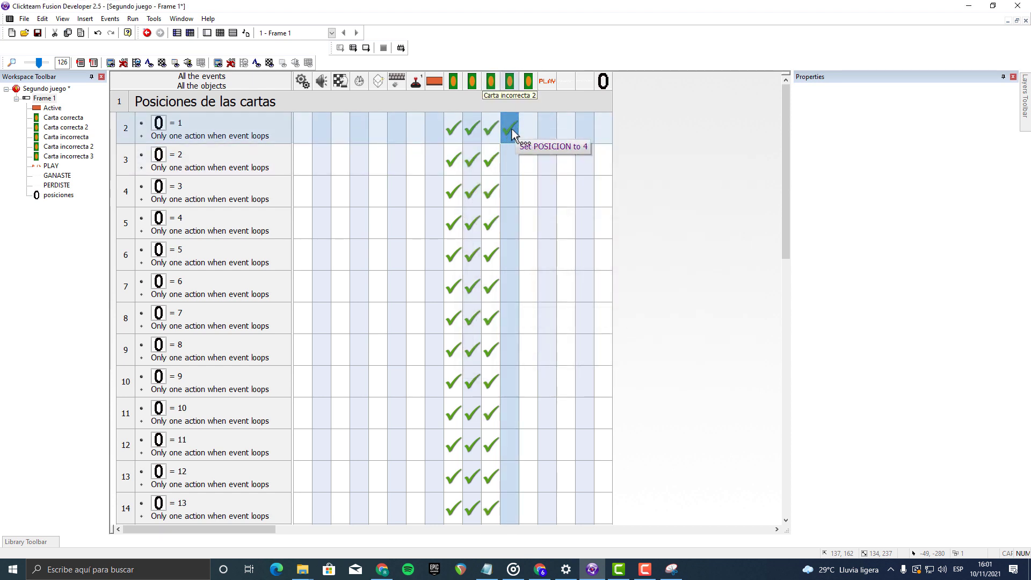
pyautogui.rightClick(513, 155)
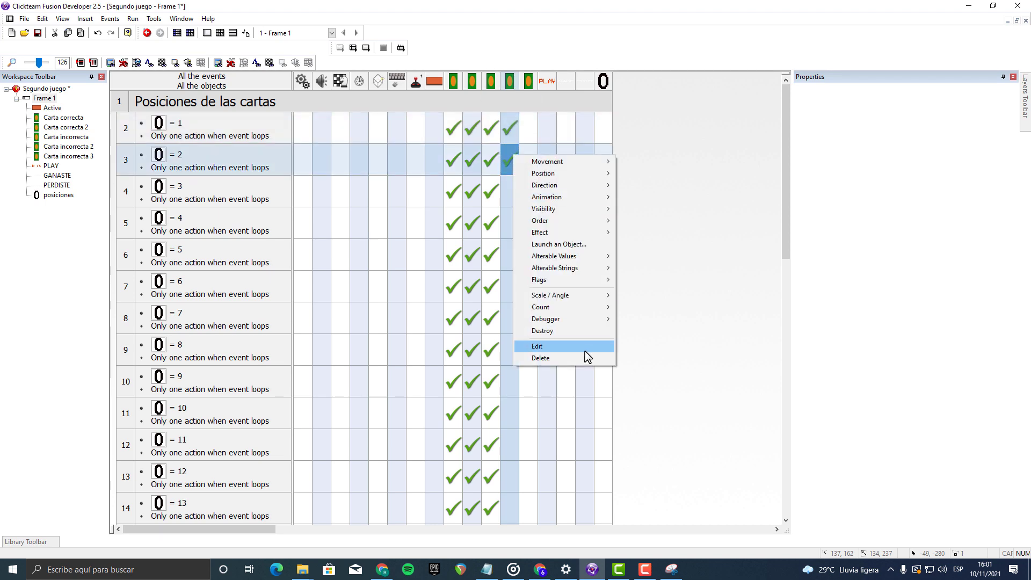
pyautogui.click(586, 350)
pyautogui.press('Return')
# Step: Add Carta incorrecta 2 actions setting POSICION to 1, 2 and 3 in event lines 4, 5 and 6
pyautogui.rightClick(511, 189)
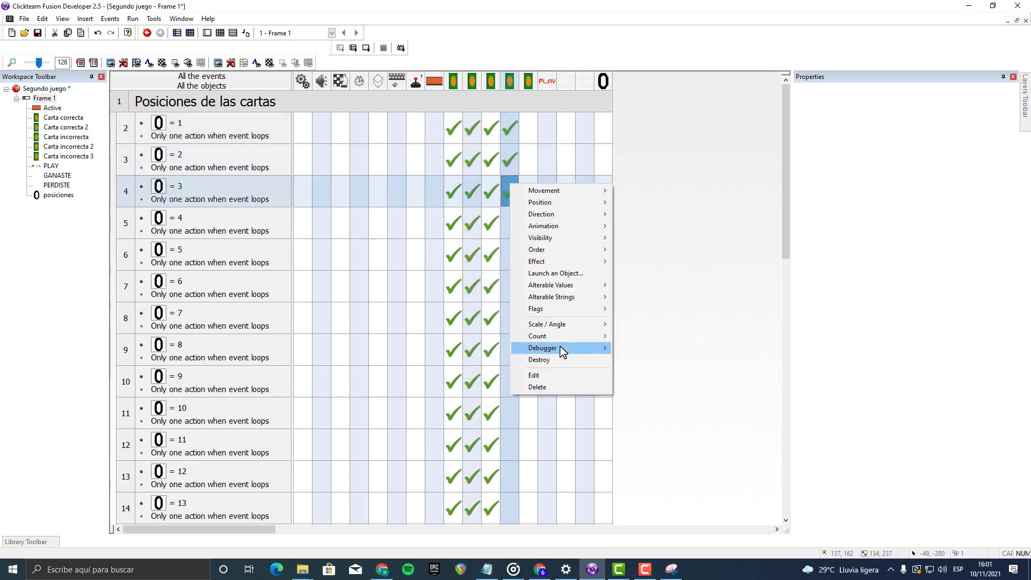
pyautogui.click(558, 373)
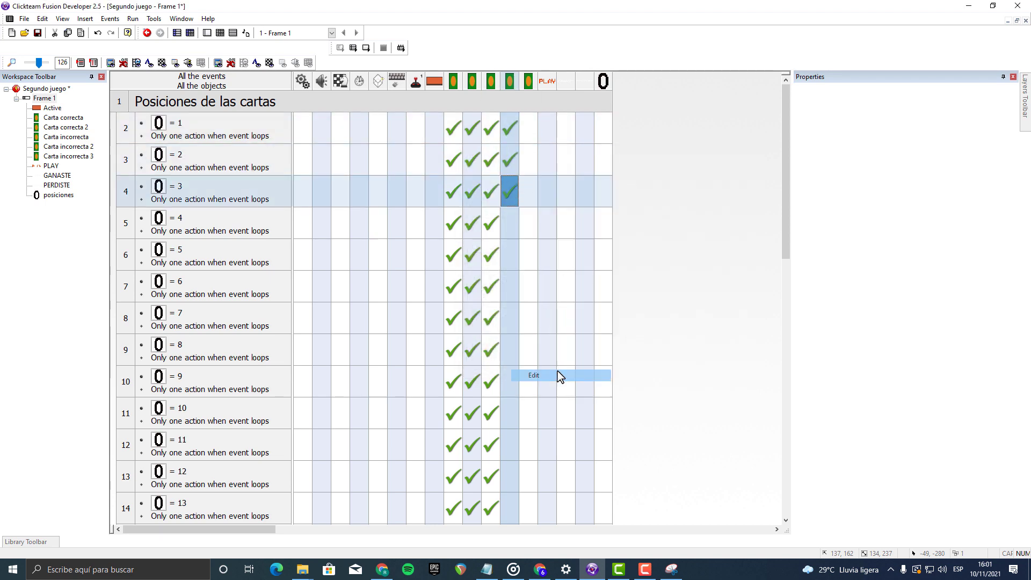
pyautogui.rightClick(510, 218)
pyautogui.click(577, 409)
pyautogui.press('Return')
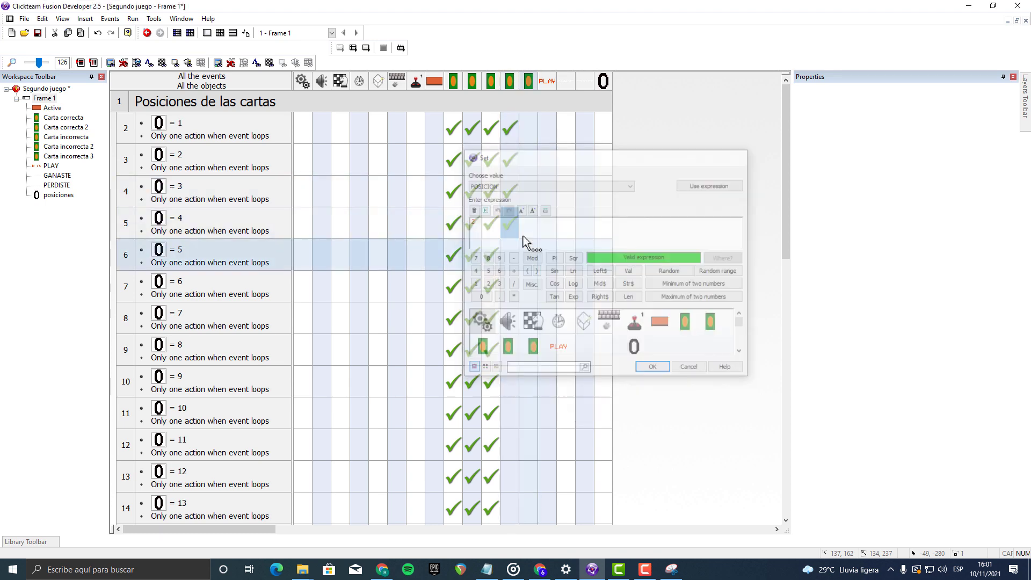
pyautogui.rightClick(510, 256)
pyautogui.click(565, 439)
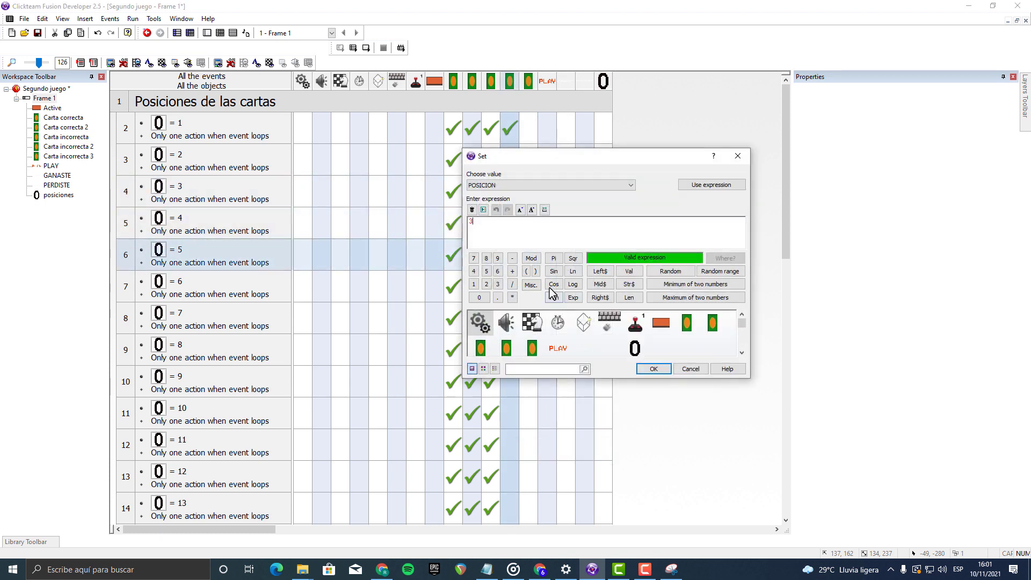
pyautogui.press('Return')
# Step: Add Carta incorrecta 2 actions setting POSICION to 4 in event line 7 and to 5 in line 8
pyautogui.moveTo(509, 257); pyautogui.dragTo(511, 286)
pyautogui.rightClick(511, 286)
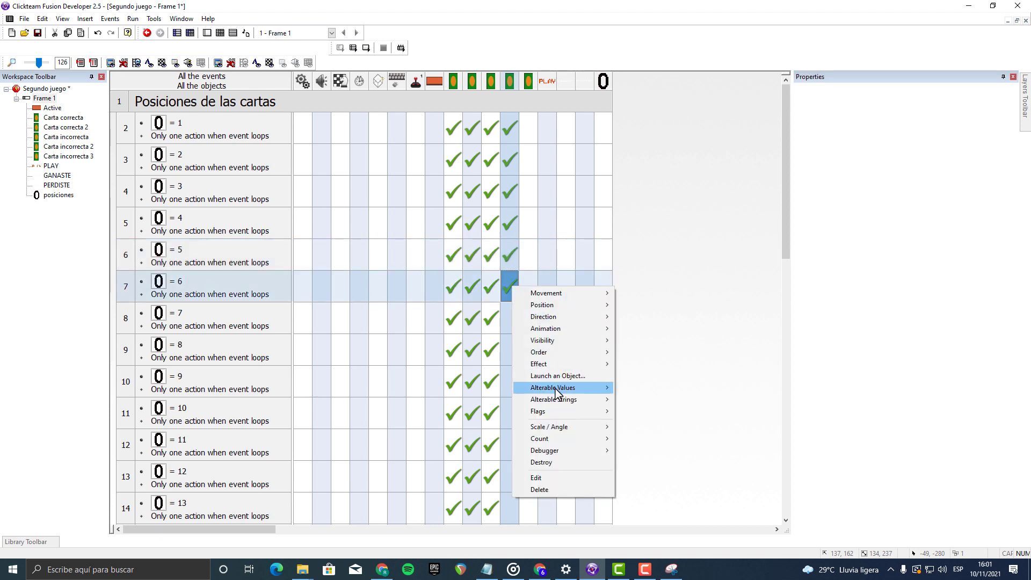
pyautogui.click(556, 478)
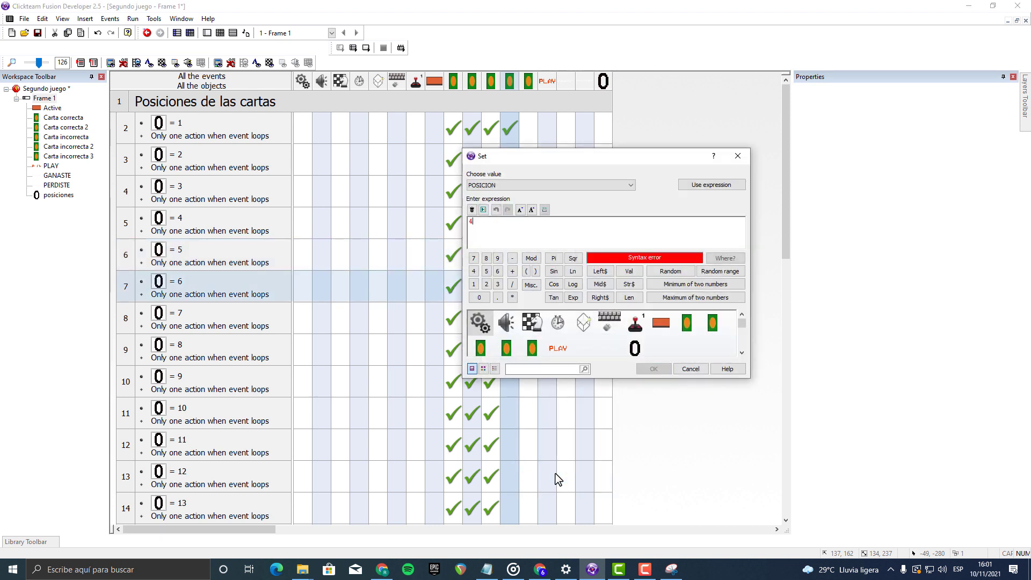
pyautogui.press('Return')
pyautogui.moveTo(513, 283); pyautogui.dragTo(511, 321)
pyautogui.rightClick(510, 320)
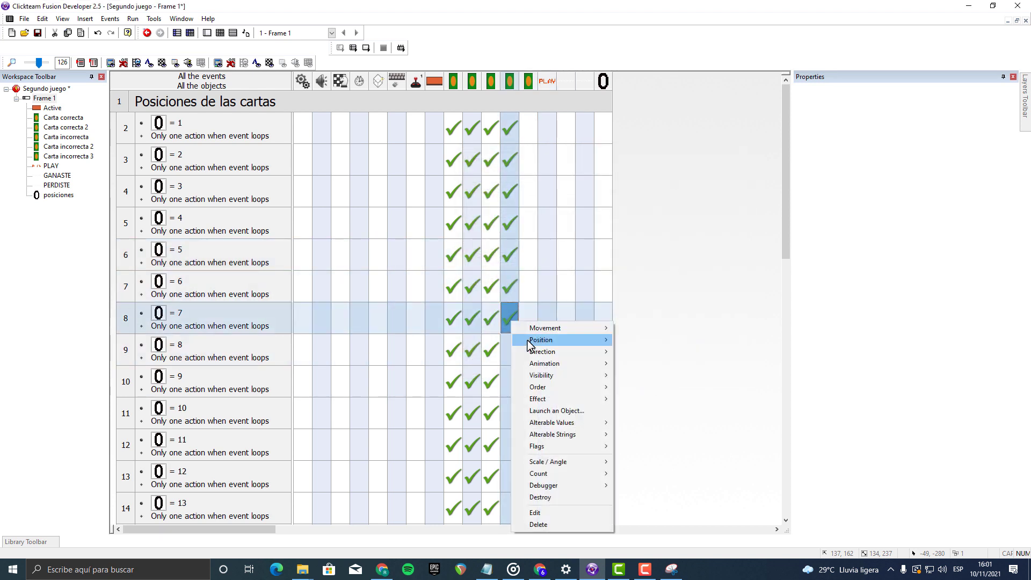
pyautogui.click(551, 513)
pyautogui.press('Return')
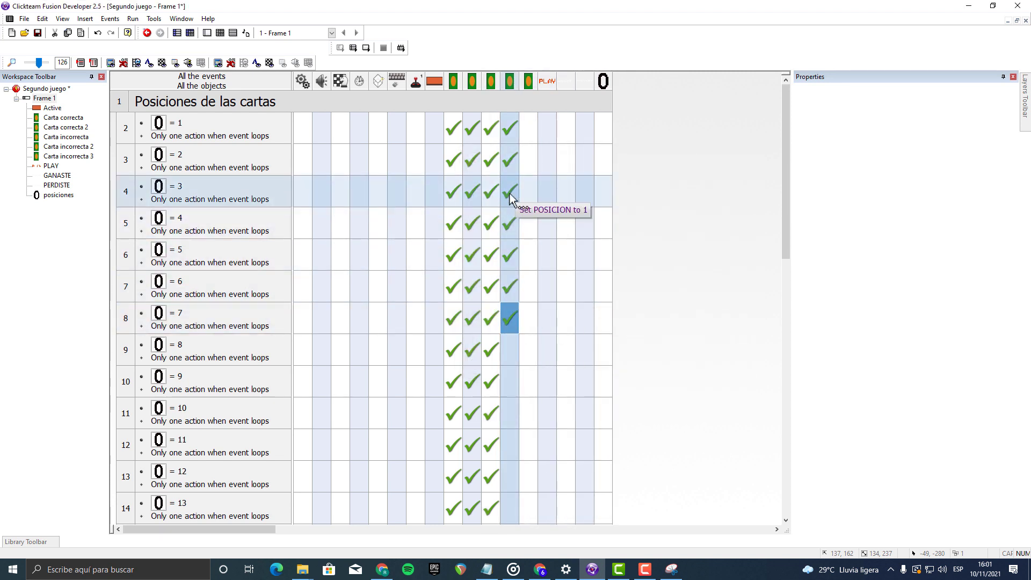
# Step: Copy the Carta incorrecta 2 actions setting POSICION from event lines 4–8 into lines 9–13 in the same order
pyautogui.moveTo(522, 366); pyautogui.dragTo(513, 413)
pyautogui.moveTo(510, 286); pyautogui.dragTo(513, 444)
pyautogui.moveTo(510, 318); pyautogui.dragTo(516, 473)
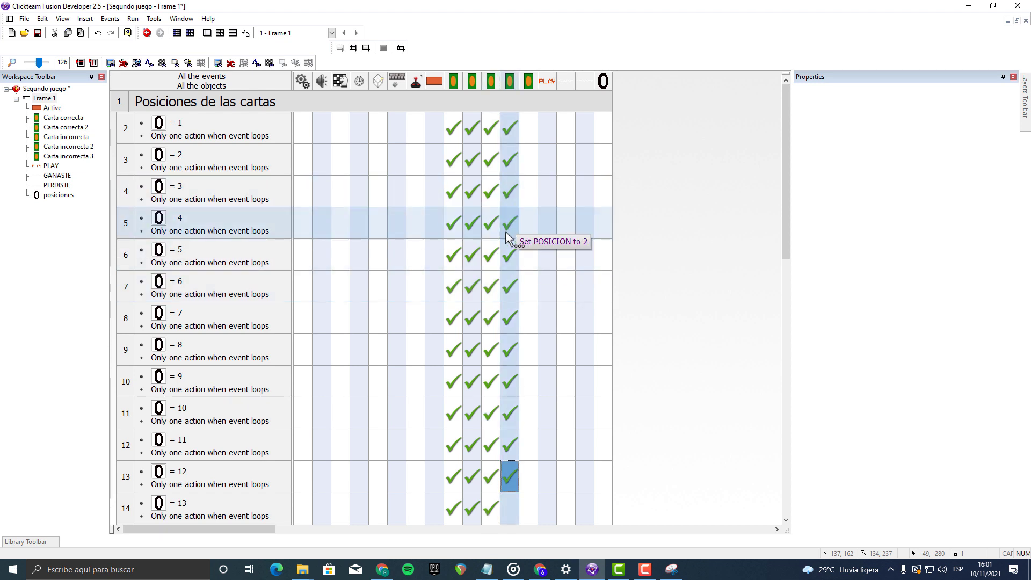
# Step: Copy the Carta incorrecta 2 actions setting POSICION from event lines 9–13 into lines 14–18 in the same order
pyautogui.click(510, 191)
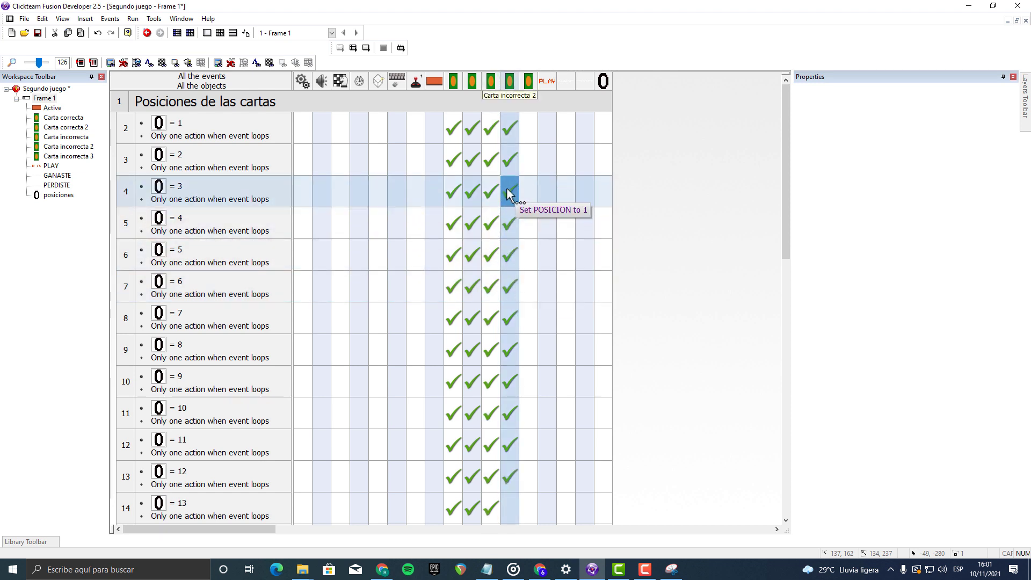
pyautogui.scroll(-3, 568, 340)
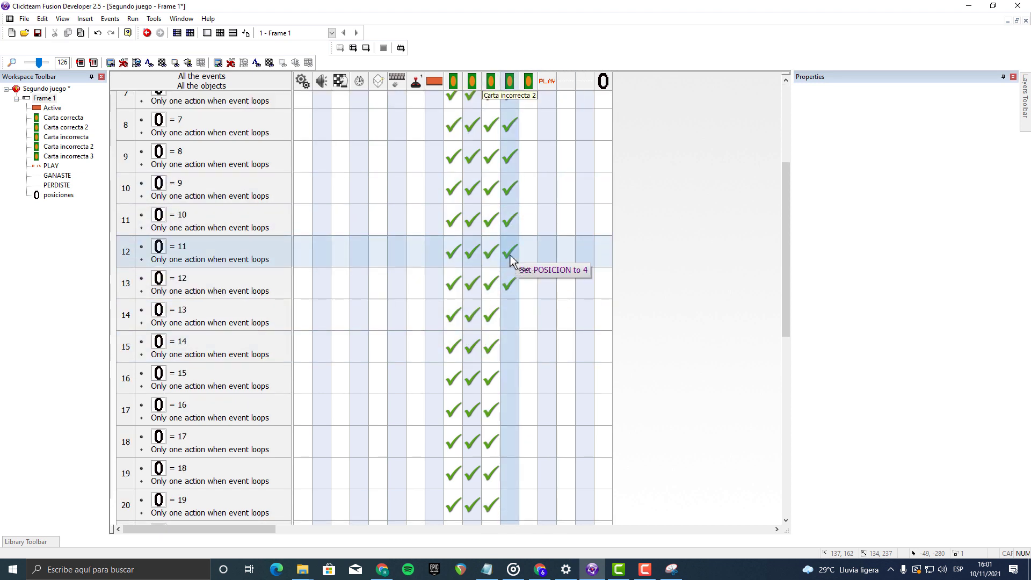
pyautogui.click(507, 166)
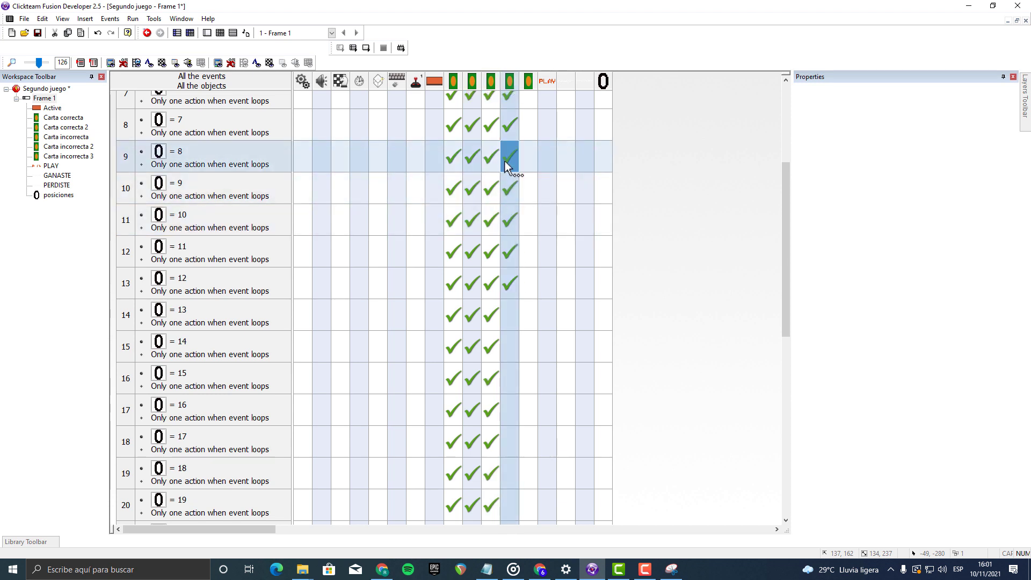
pyautogui.moveTo(509, 326); pyautogui.dragTo(510, 344)
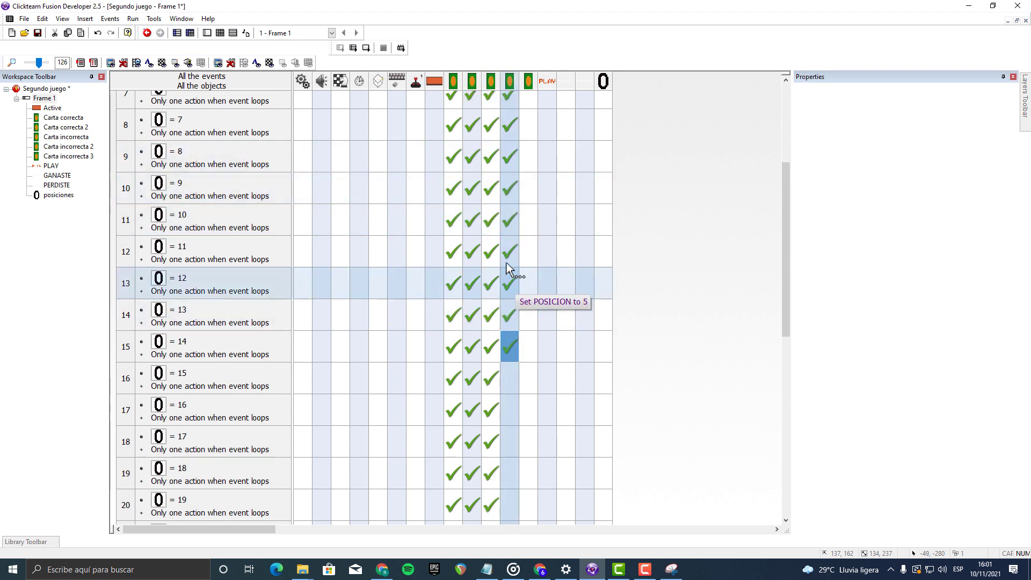
pyautogui.moveTo(509, 220); pyautogui.dragTo(513, 257)
pyautogui.moveTo(511, 383); pyautogui.dragTo(511, 382)
pyautogui.moveTo(511, 256); pyautogui.dragTo(511, 411)
pyautogui.click(524, 284)
pyautogui.moveTo(511, 283); pyautogui.dragTo(511, 441)
# Step: Copy the Carta incorrecta 2 actions setting POSICION from event lines 14–18 into lines 19–23 in the same order
pyautogui.scroll(-2, 537, 430)
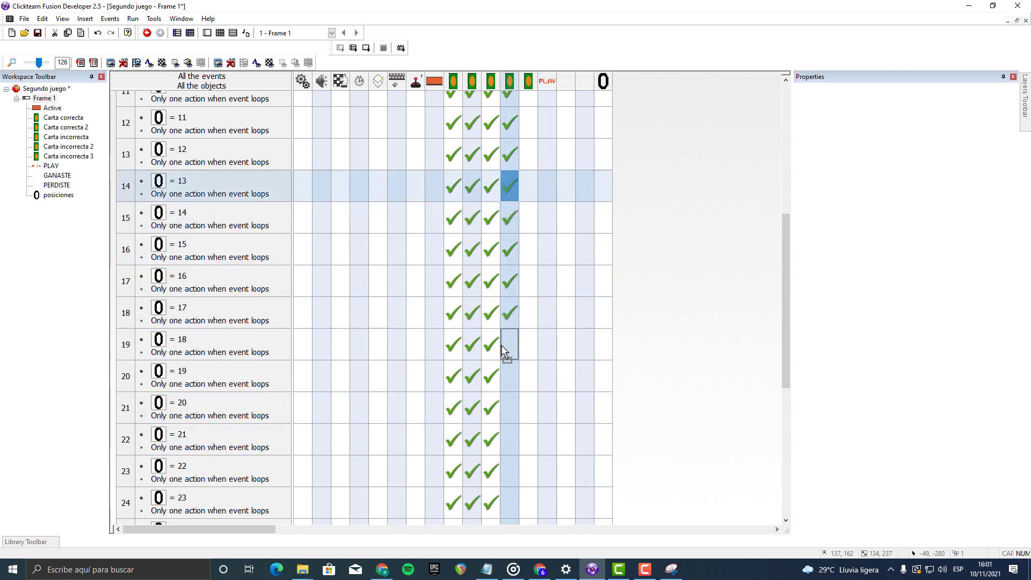
pyautogui.moveTo(505, 351); pyautogui.dragTo(508, 440)
pyautogui.click(510, 256)
pyautogui.moveTo(513, 477); pyautogui.dragTo(513, 478)
# Step: Copy the Carta incorrecta 2 actions setting POSICION to 1, 2 and 3 from event lines 19–21 into lines 24–26
pyautogui.scroll(-2, 618, 400)
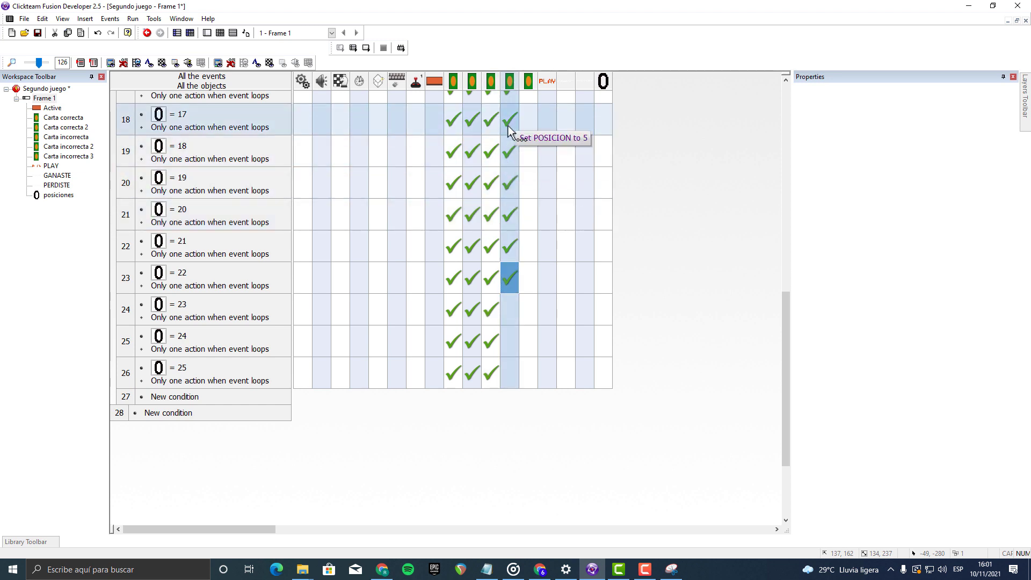
pyautogui.click(509, 157)
pyautogui.moveTo(515, 308); pyautogui.dragTo(510, 342)
pyautogui.moveTo(510, 215); pyautogui.dragTo(513, 371)
pyautogui.scroll(-1, 608, 369)
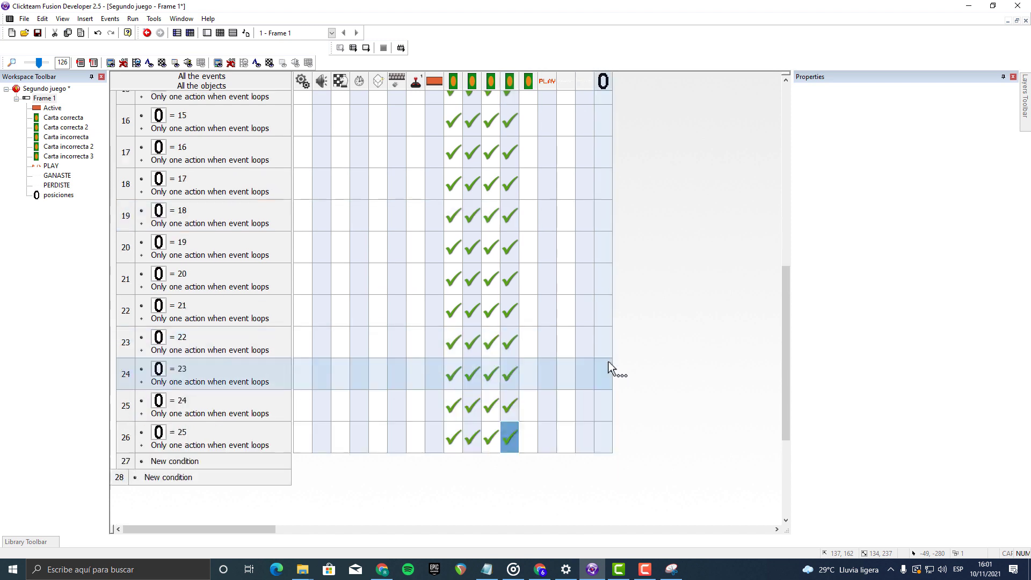
# Step: Add Carta incorrecta 3 actions setting POSICION to 5 in event line 2 and to 1 in line 3
pyautogui.scroll(6, 608, 363)
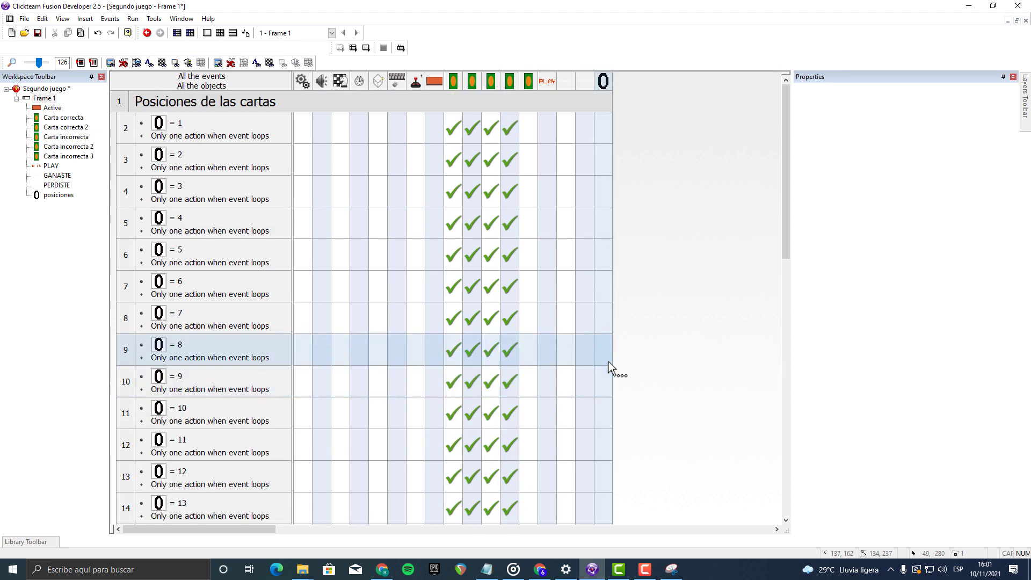
pyautogui.click(526, 138)
pyautogui.click(562, 340)
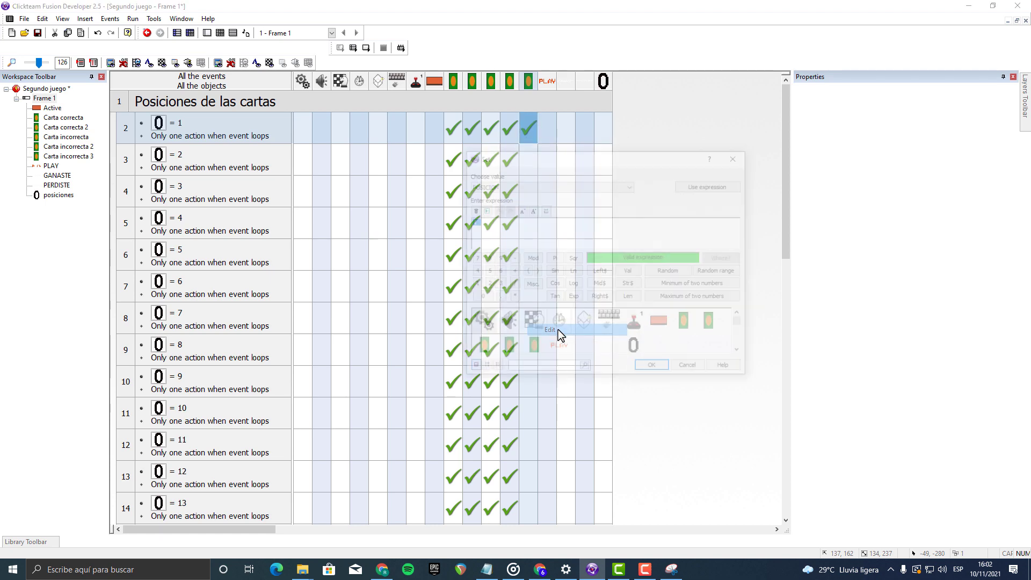
pyautogui.press('Return')
pyautogui.rightClick(530, 166)
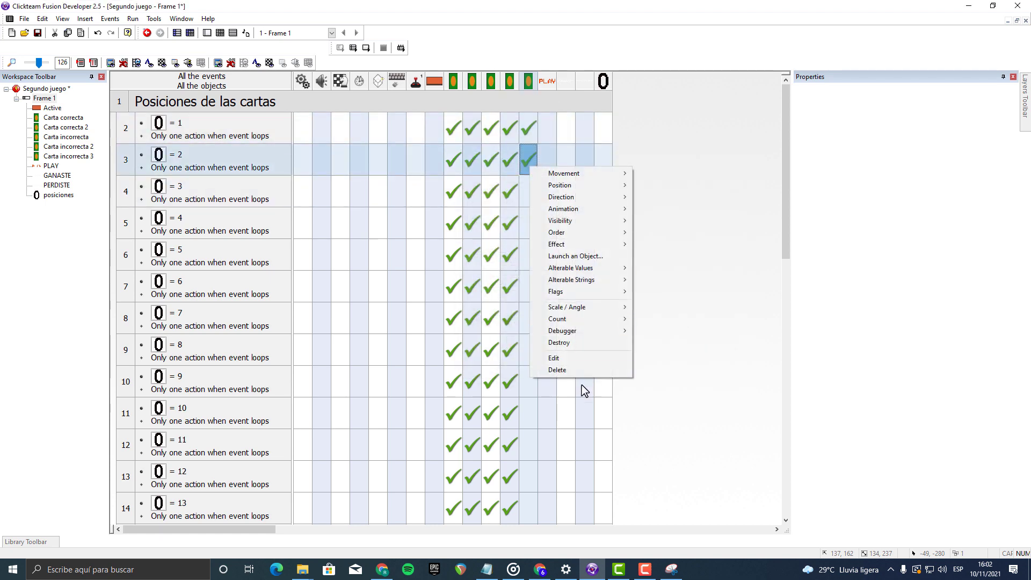
pyautogui.click(554, 358)
pyautogui.press('Return')
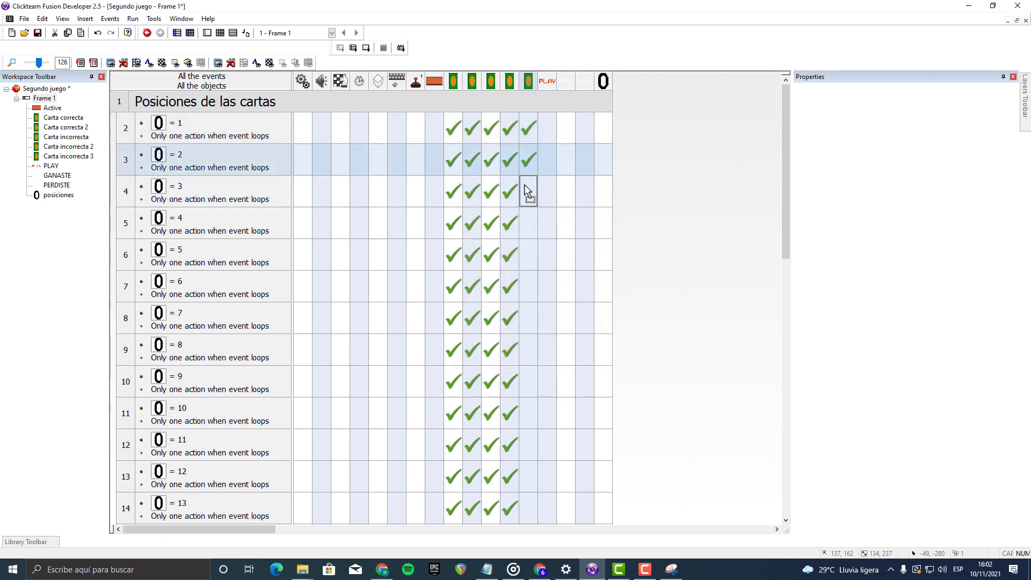
# Step: Add Carta incorrecta 3 actions setting POSICION to 2 in event line 4 and to 3 in line 5
pyautogui.rightClick(526, 189)
pyautogui.click(557, 383)
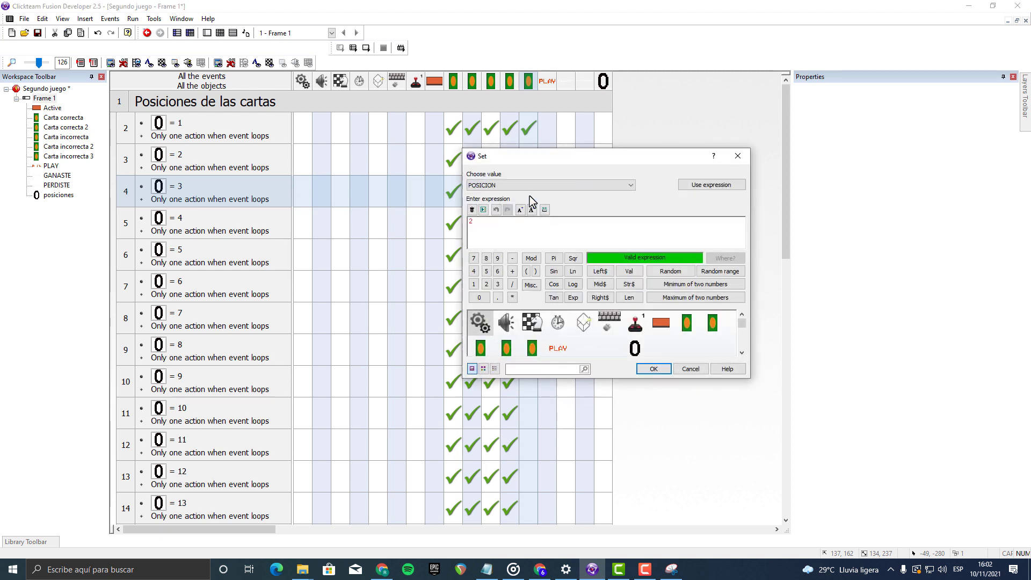
pyautogui.press('Return')
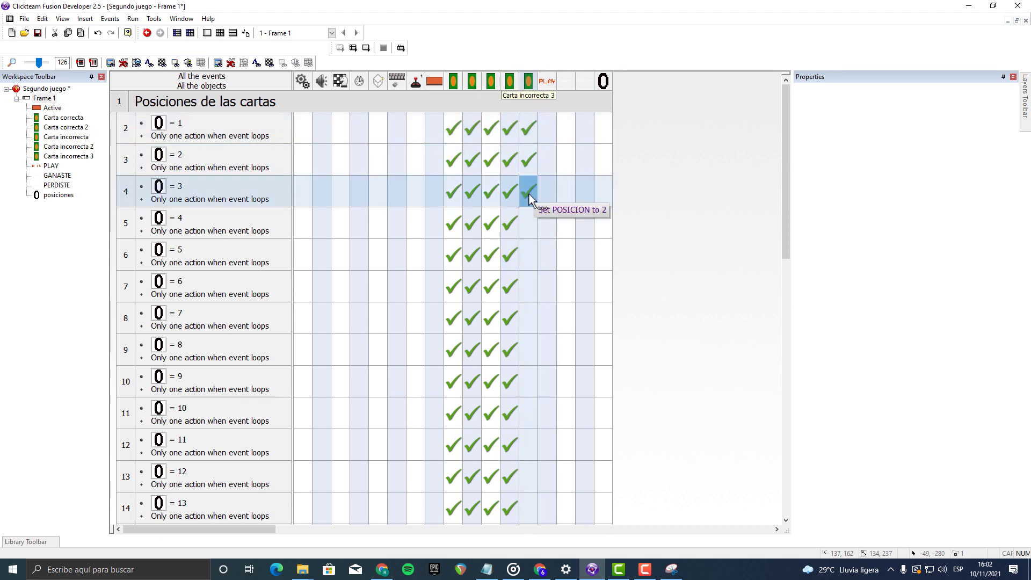
pyautogui.moveTo(528, 226); pyautogui.dragTo(529, 228)
pyautogui.rightClick(529, 228)
pyautogui.click(566, 424)
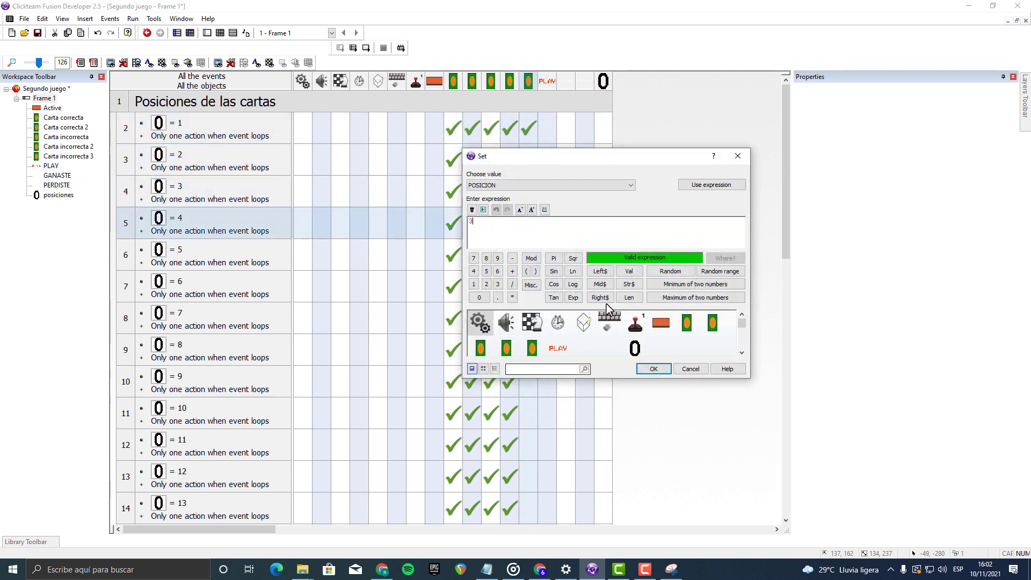
pyautogui.click(659, 366)
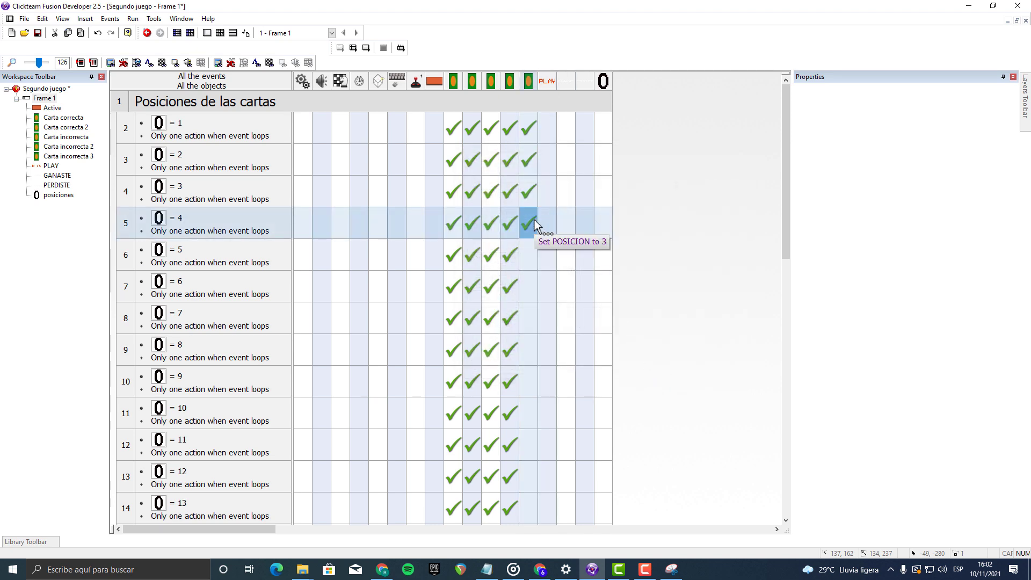
# Step: Add Carta incorrecta 3 actions setting POSICION to 4 in event line 6 and to 5 in line 7
pyautogui.rightClick(533, 259)
pyautogui.moveTo(529, 224); pyautogui.dragTo(531, 287)
pyautogui.click(591, 450)
pyautogui.click(656, 365)
pyautogui.rightClick(531, 287)
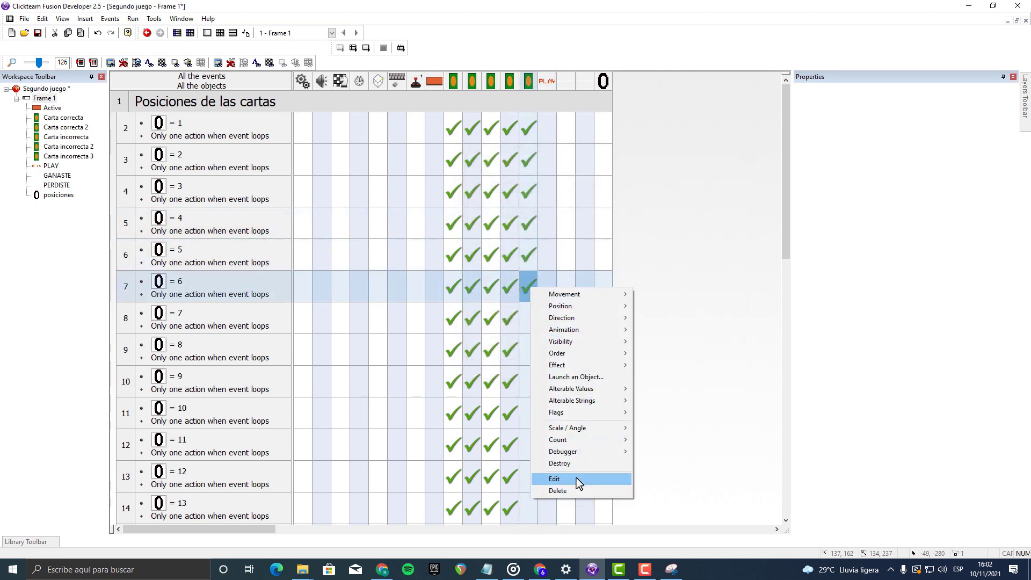
pyautogui.click(576, 478)
pyautogui.click(656, 366)
# Step: Repeat the Carta incorrecta 3 POSICION sequence 1 to 5 from event lines 3–7 in lines 8–12 and 13–17 by copying the actions
pyautogui.moveTo(531, 178); pyautogui.dragTo(528, 382)
pyautogui.moveTo(529, 255); pyautogui.dragTo(529, 445)
pyautogui.scroll(-4, 588, 387)
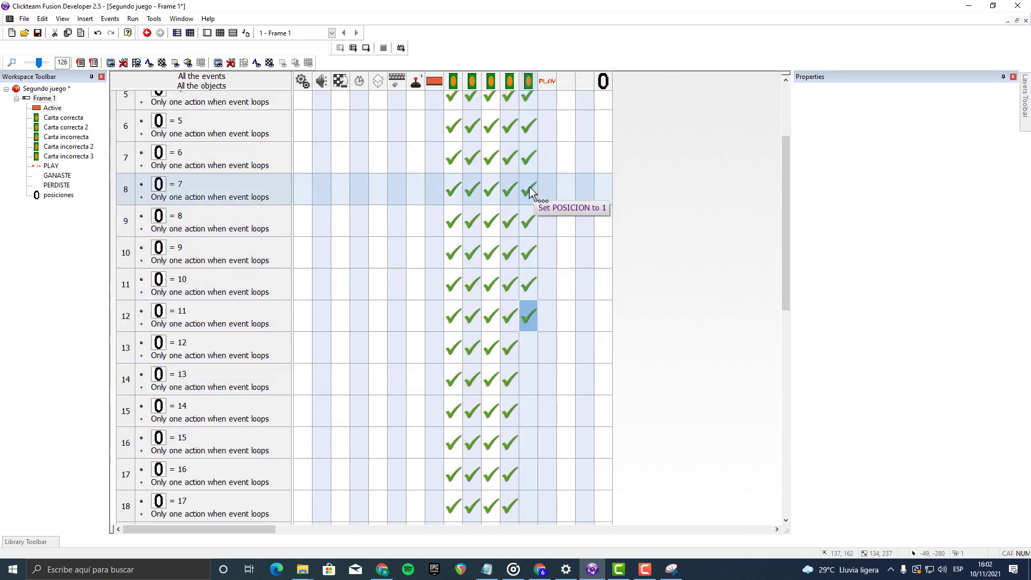
pyautogui.moveTo(529, 188); pyautogui.dragTo(531, 413)
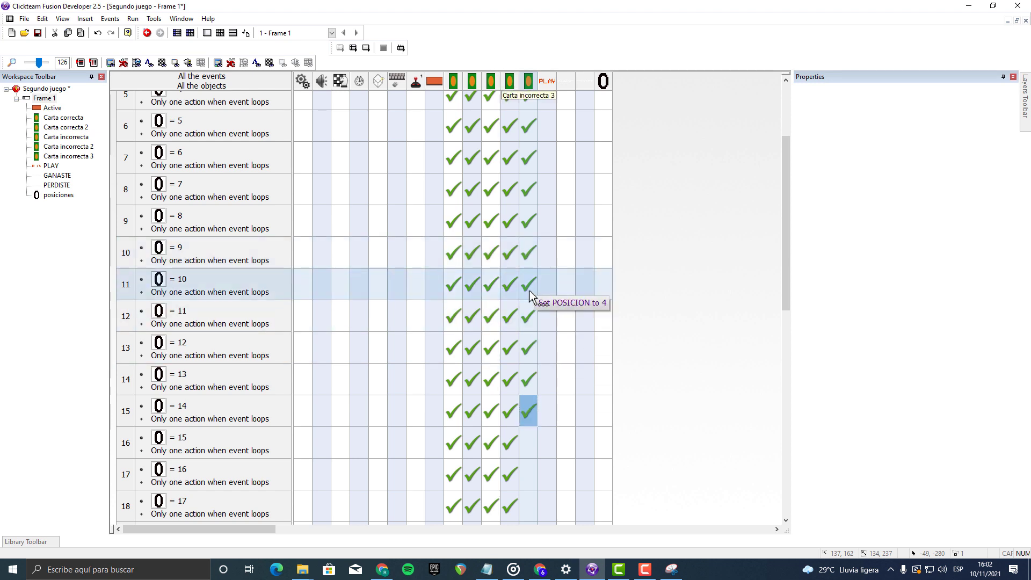
pyautogui.moveTo(529, 284); pyautogui.dragTo(529, 441)
pyautogui.moveTo(529, 322); pyautogui.dragTo(530, 468)
# Step: Copy the Carta incorrecta 3 actions setting POSICION from event lines 13–17 into lines 18–22 in the same order
pyautogui.scroll(-2, 628, 392)
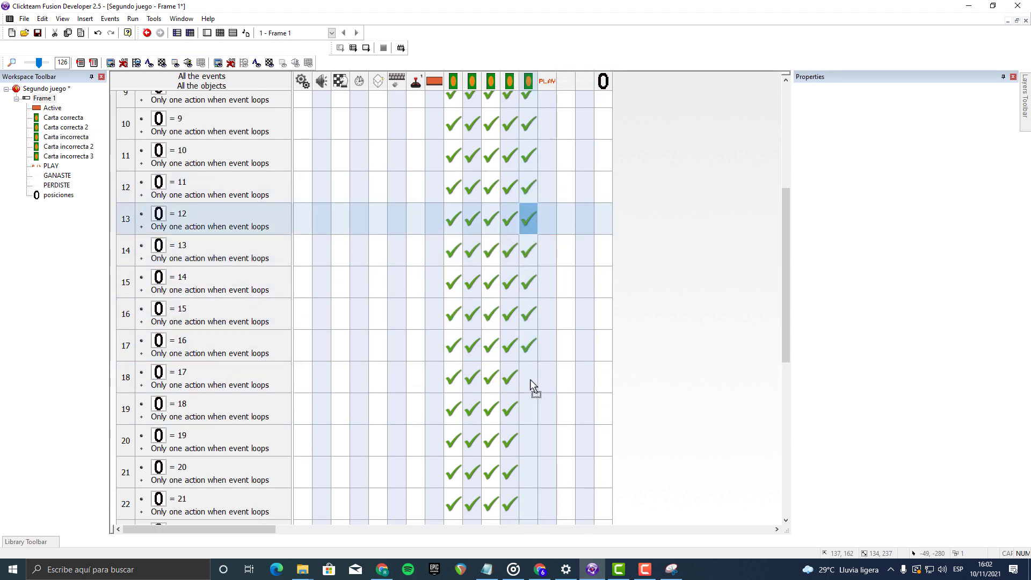
pyautogui.moveTo(530, 380); pyautogui.dragTo(537, 398)
pyautogui.moveTo(535, 290); pyautogui.dragTo(537, 435)
pyautogui.moveTo(532, 482); pyautogui.dragTo(528, 517)
# Step: Copy the Carta incorrecta 3 actions setting POSICION from event lines 18–21 into lines 23–26 in the same order
pyautogui.scroll(-5, 551, 250)
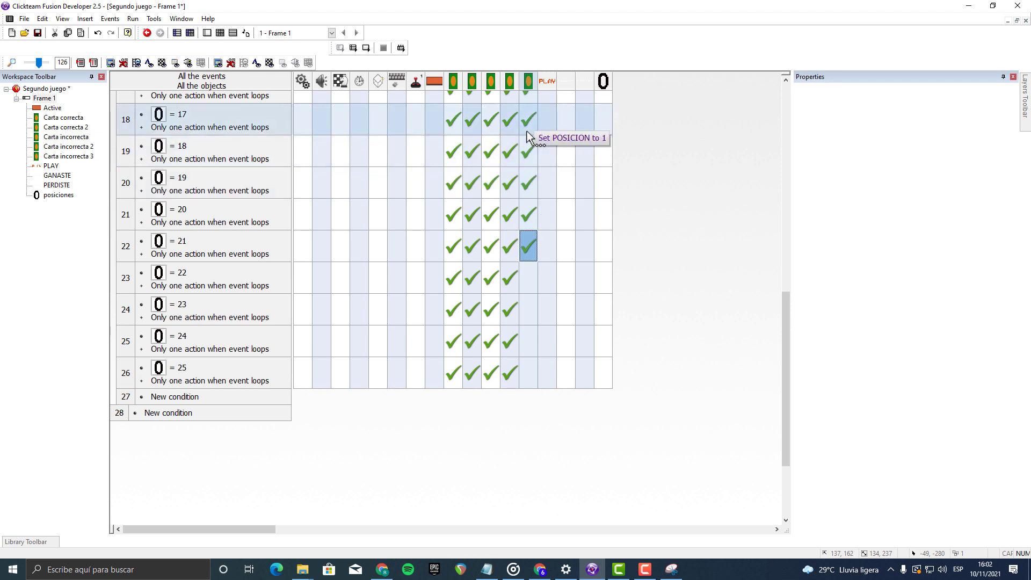
pyautogui.moveTo(527, 132); pyautogui.dragTo(535, 274)
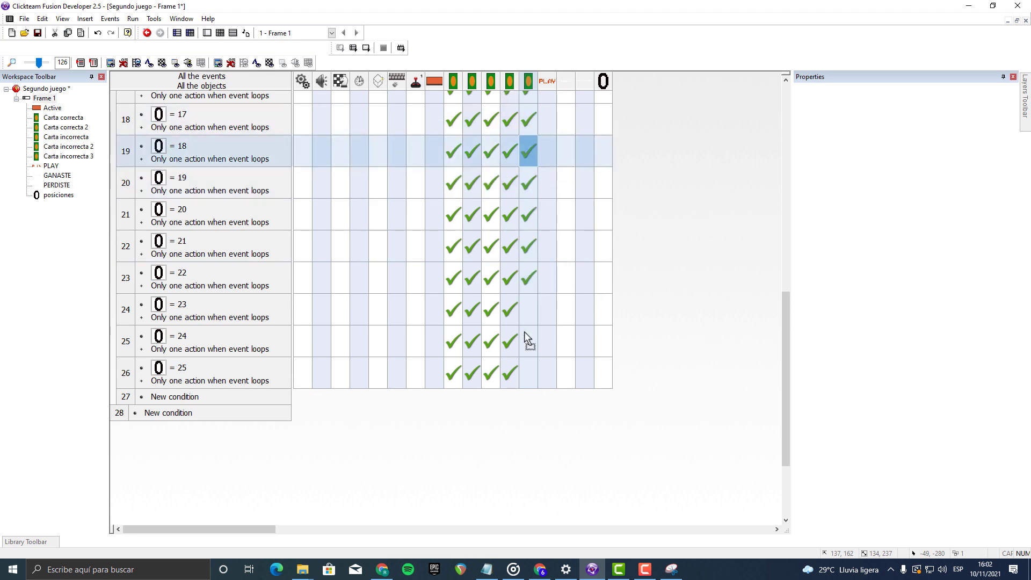
pyautogui.moveTo(528, 341); pyautogui.dragTo(528, 322)
pyautogui.moveTo(527, 191); pyautogui.dragTo(536, 339)
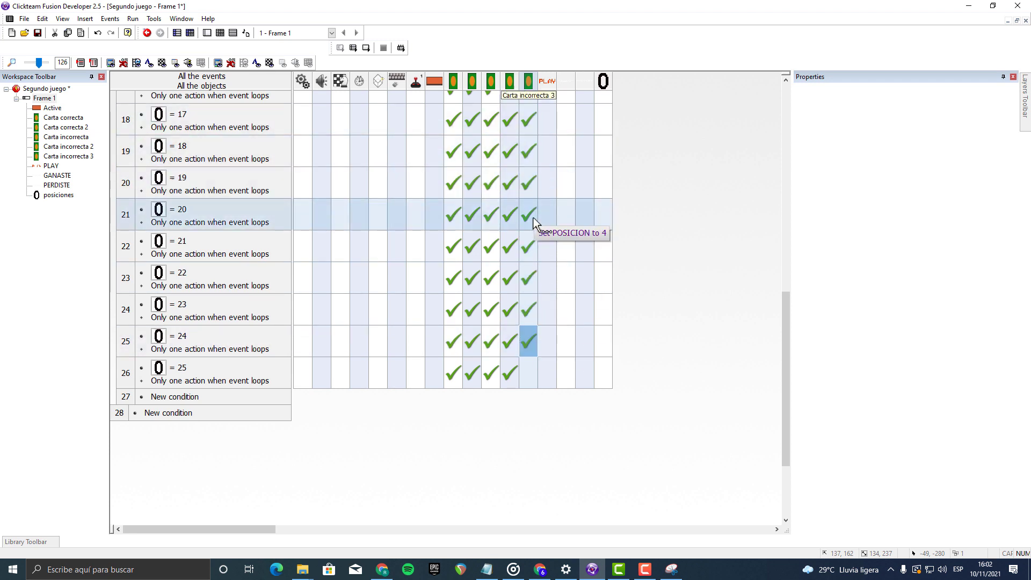
pyautogui.moveTo(534, 222); pyautogui.dragTo(528, 376)
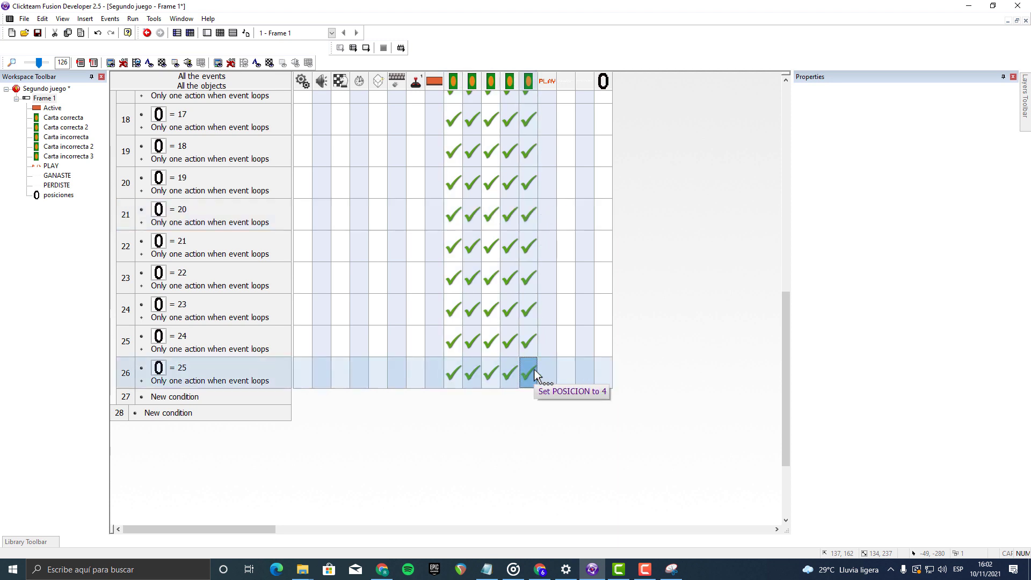
# Step: Insert a group of events titled PLAY above the Posiciones de las cartas group
pyautogui.scroll(6, 627, 313)
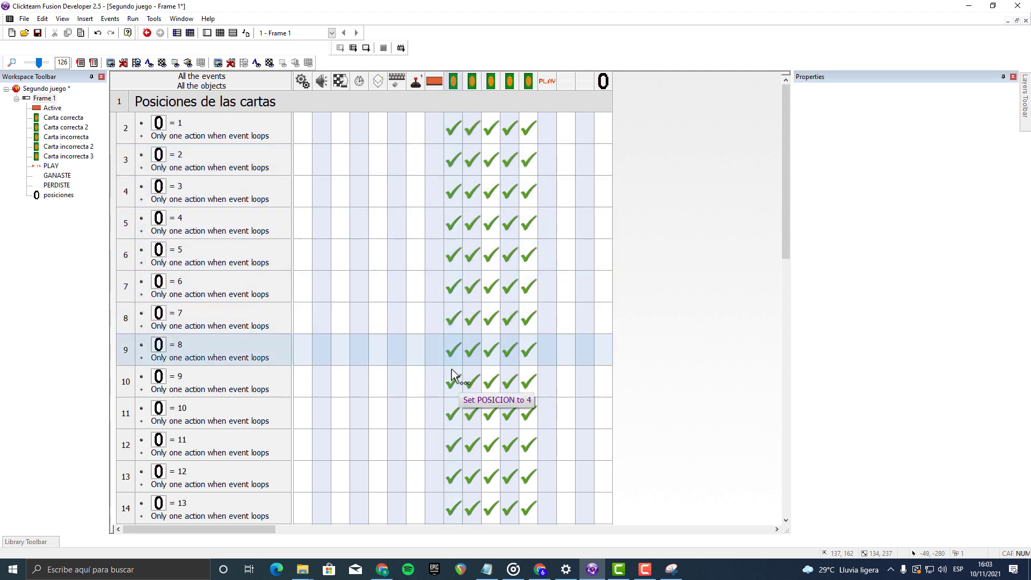
pyautogui.scroll(-5, 451, 429)
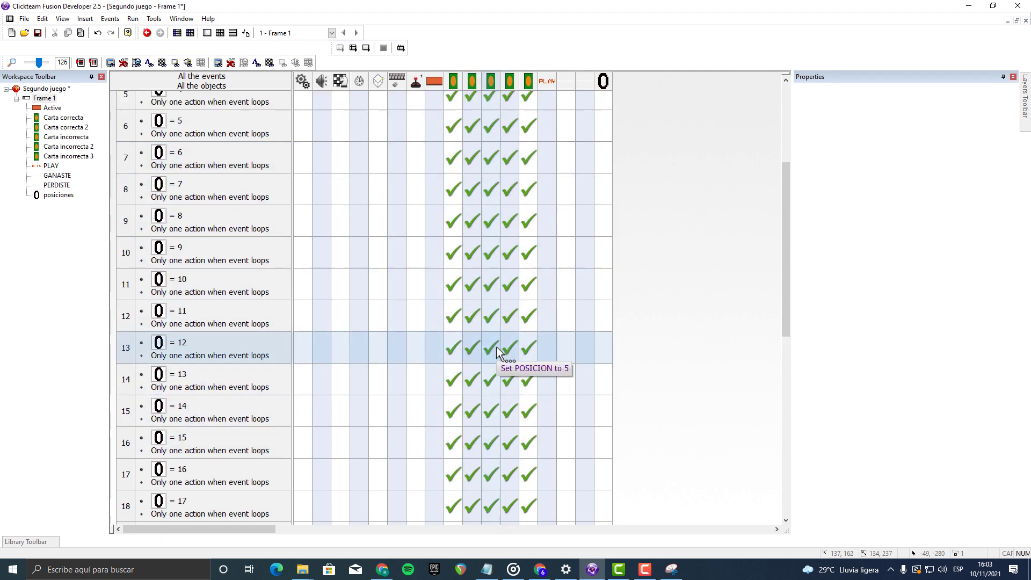
pyautogui.scroll(-1, 452, 306)
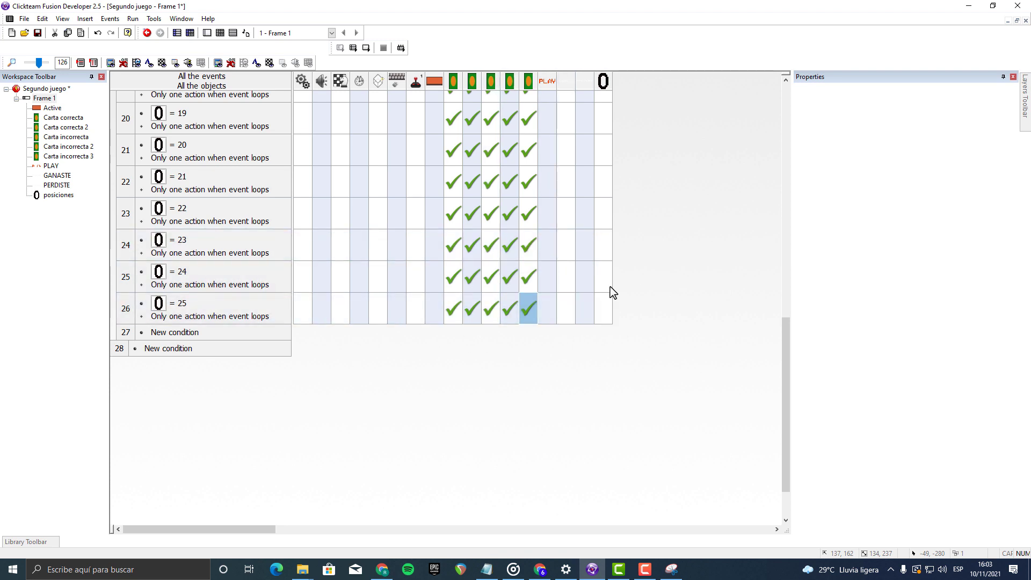
pyautogui.scroll(10, 613, 293)
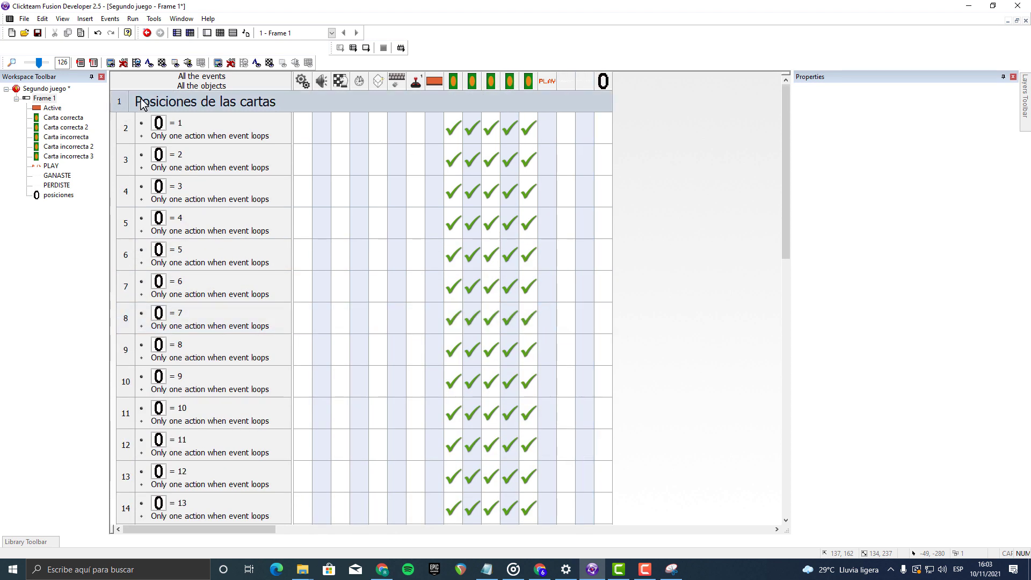
pyautogui.rightClick(129, 102)
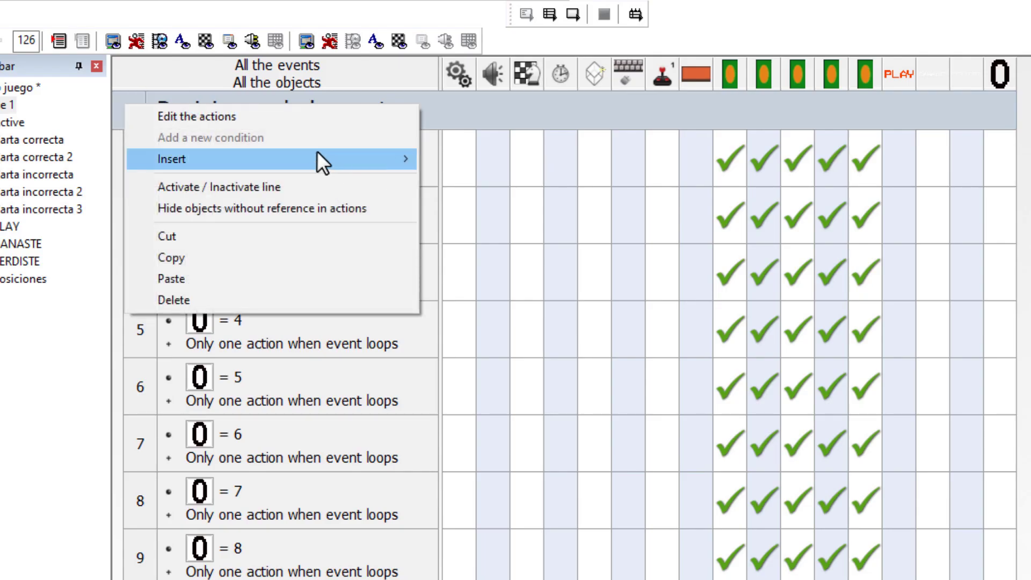
pyautogui.moveTo(222, 124)
pyautogui.click(302, 149)
pyautogui.write('PLAY')
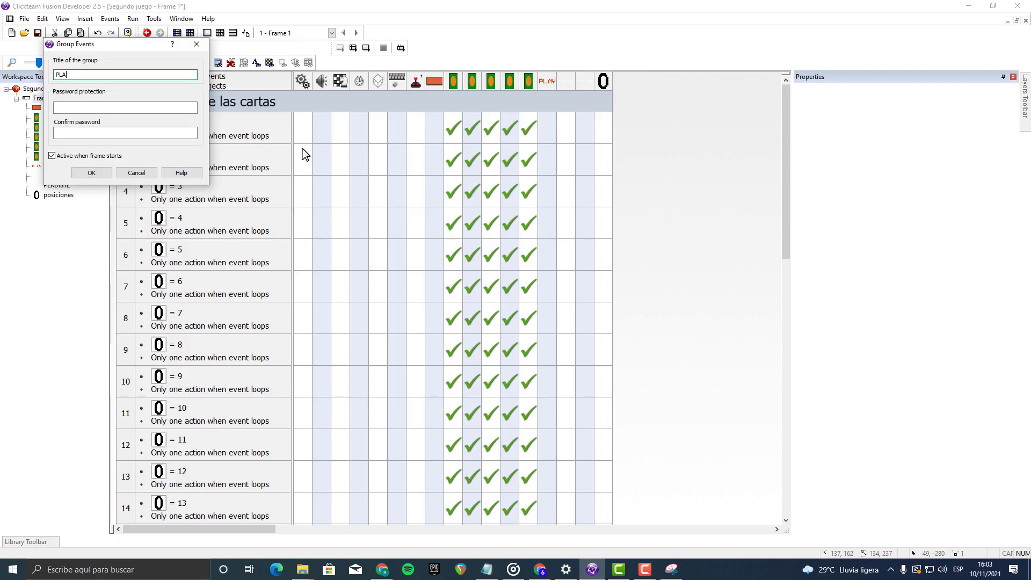
pyautogui.press('Return')
# Step: Add a condition in the PLAY group for a left-button user click within the zone (546,580) to (723,658) around the PLAY text
pyautogui.doubleClick(168, 124)
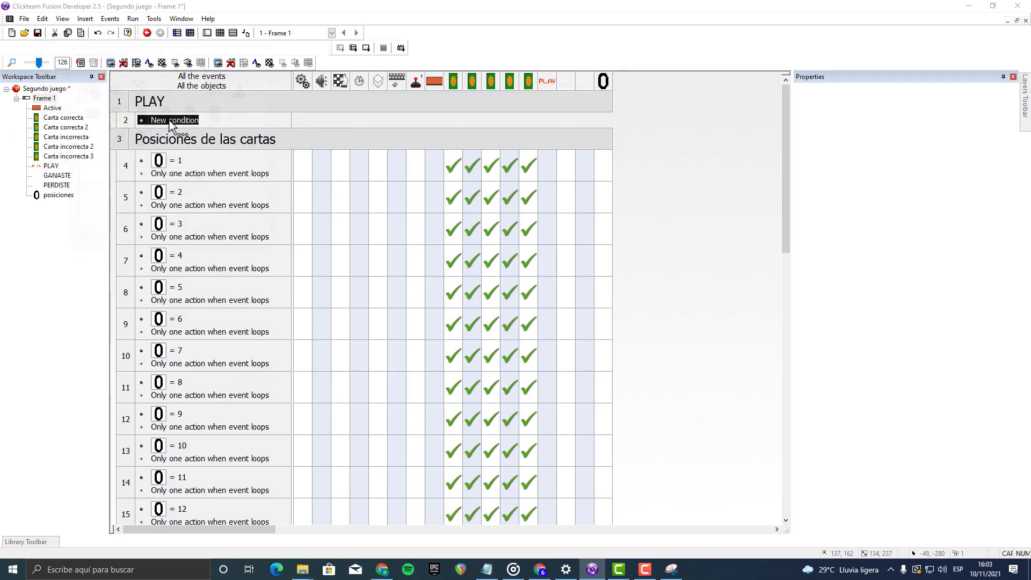
pyautogui.click(218, 86)
pyautogui.moveTo(274, 107)
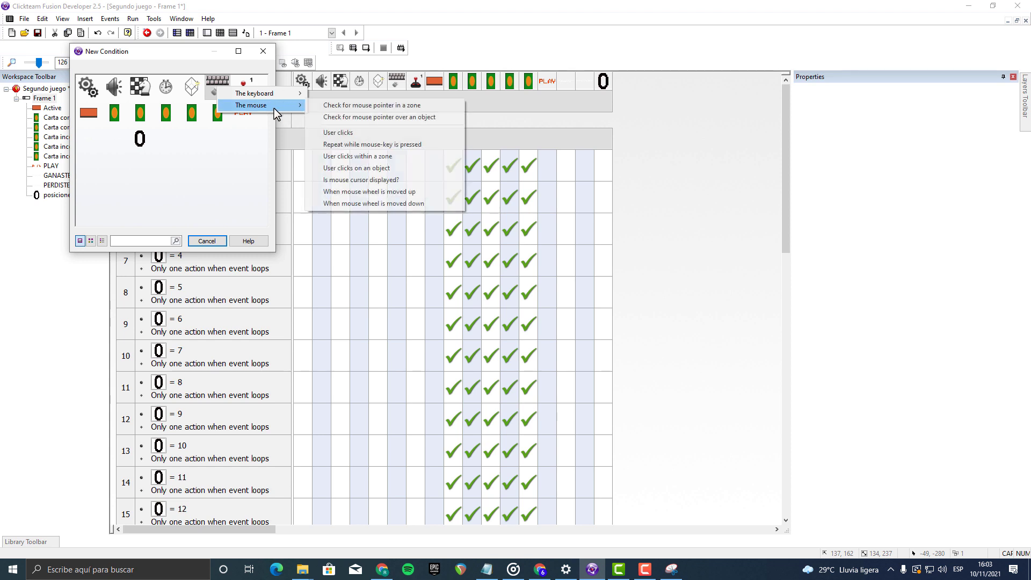
pyautogui.click(376, 157)
pyautogui.click(67, 156)
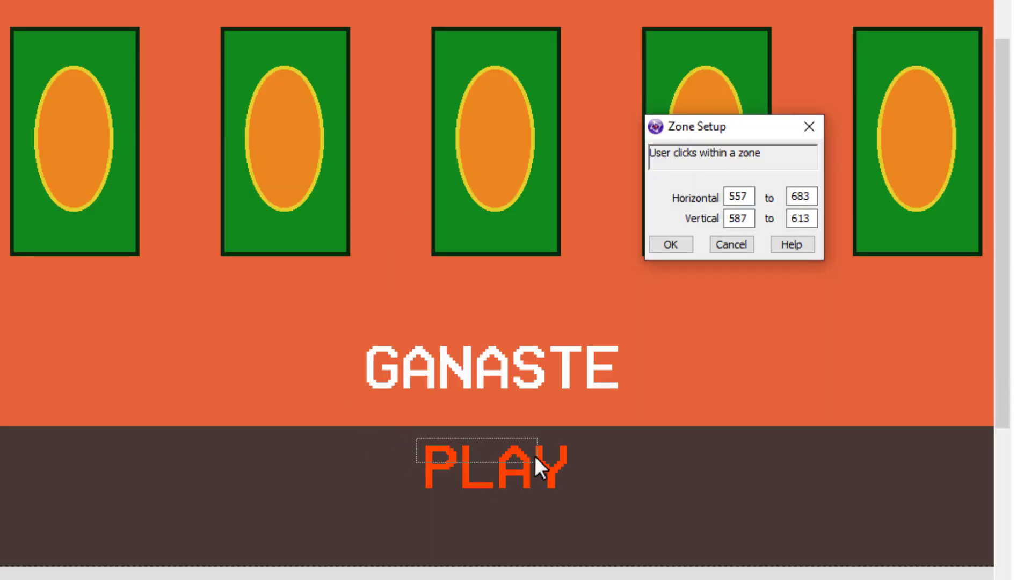
pyautogui.moveTo(534, 456); pyautogui.dragTo(572, 498)
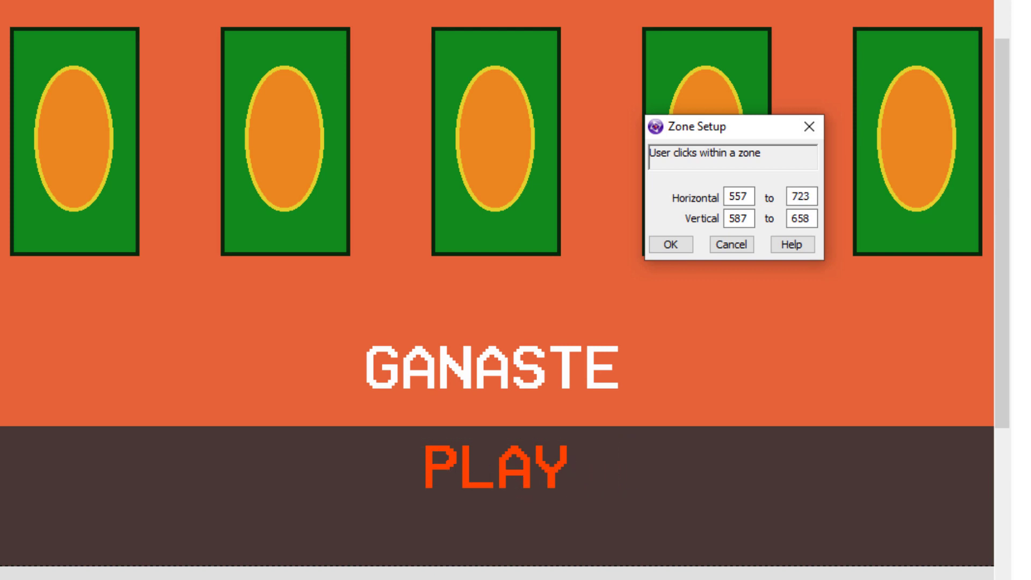
pyautogui.moveTo(418, 438); pyautogui.dragTo(407, 432)
pyautogui.click(601, 308)
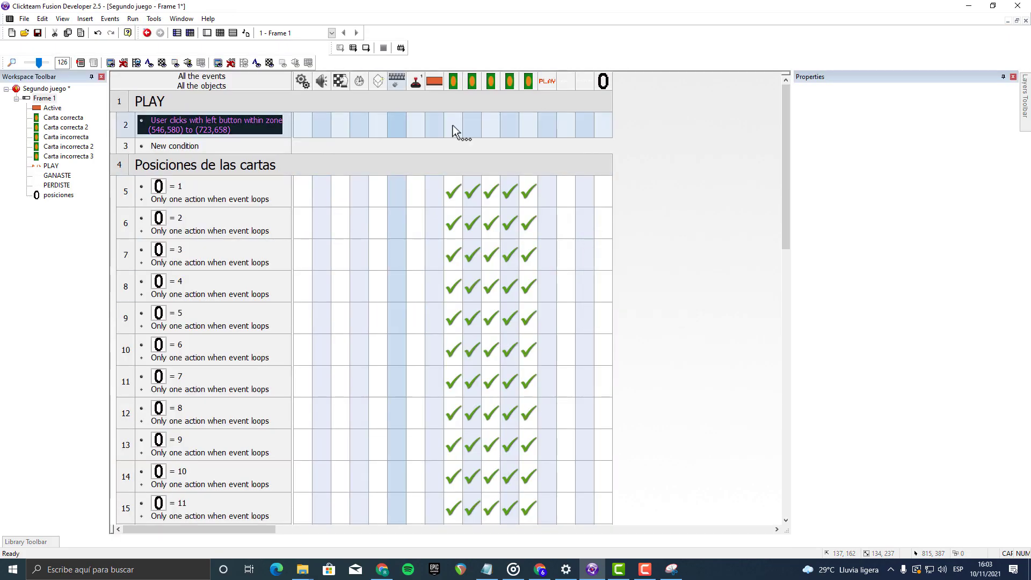
# Step: Add an action to the PLAY zone click event that sets the posiciones counter to Random(11)
pyautogui.rightClick(604, 127)
pyautogui.click(639, 246)
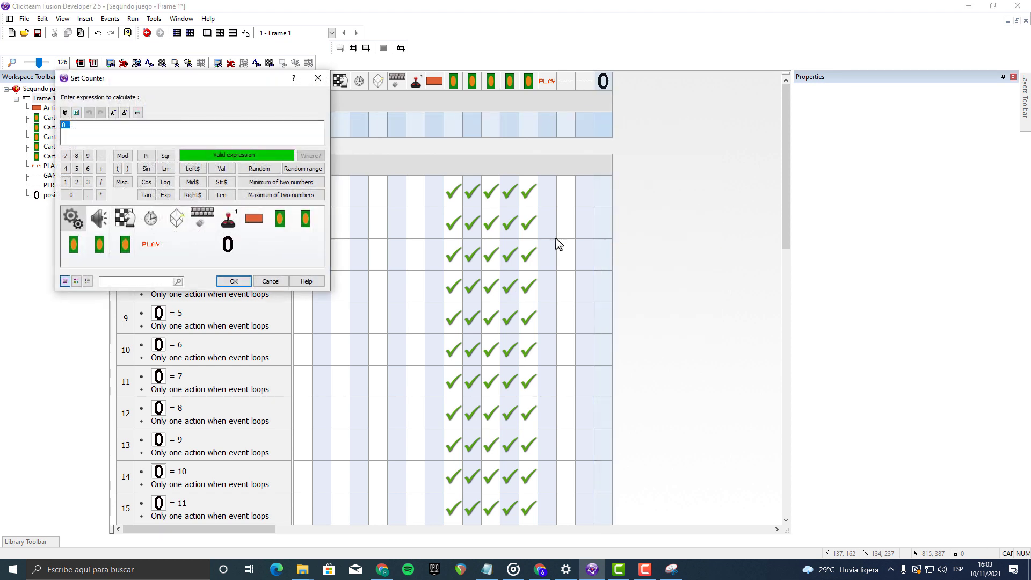
pyautogui.click(226, 248)
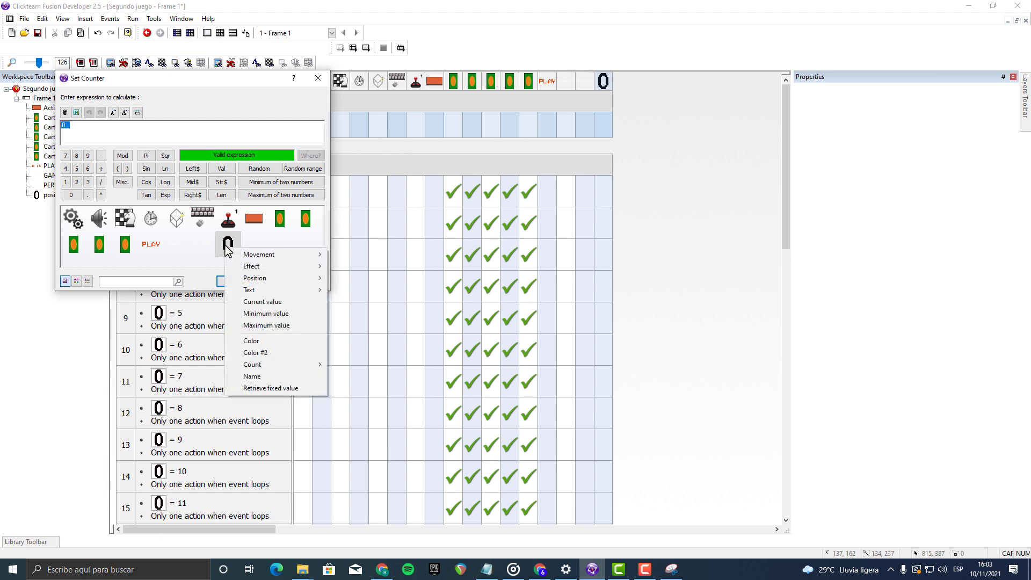
pyautogui.click(262, 171)
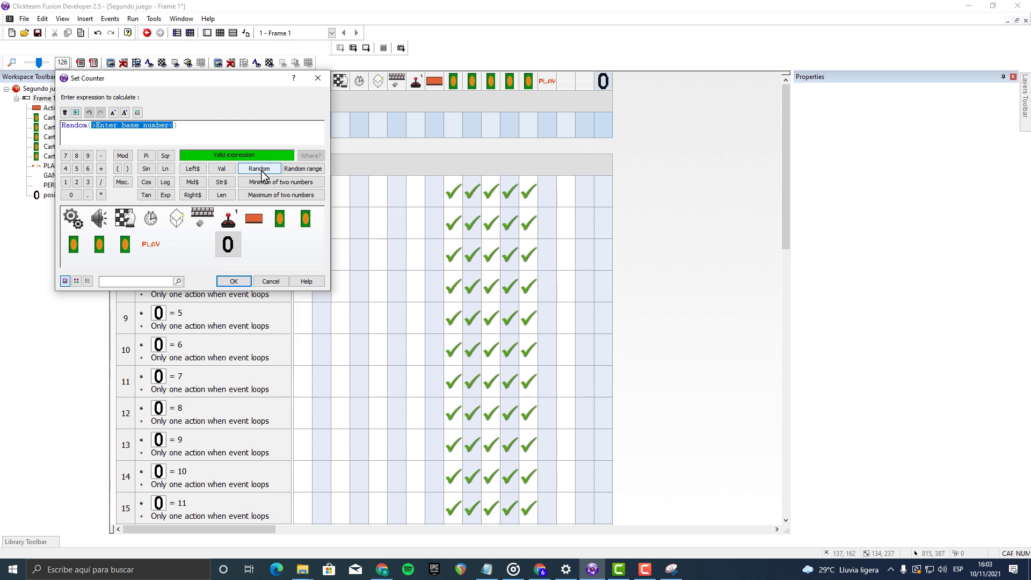
pyautogui.write('11')
pyautogui.press('Return')
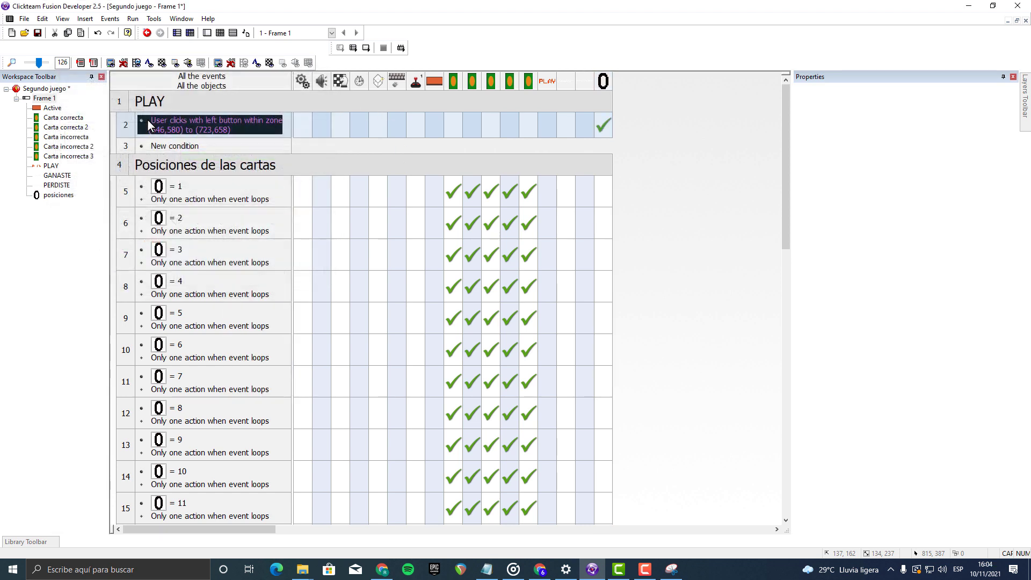
# Step: Move the posiciones counter in the frame editor beside the middle card's upper edge, and test-run the frame
pyautogui.doubleClick(44, 98)
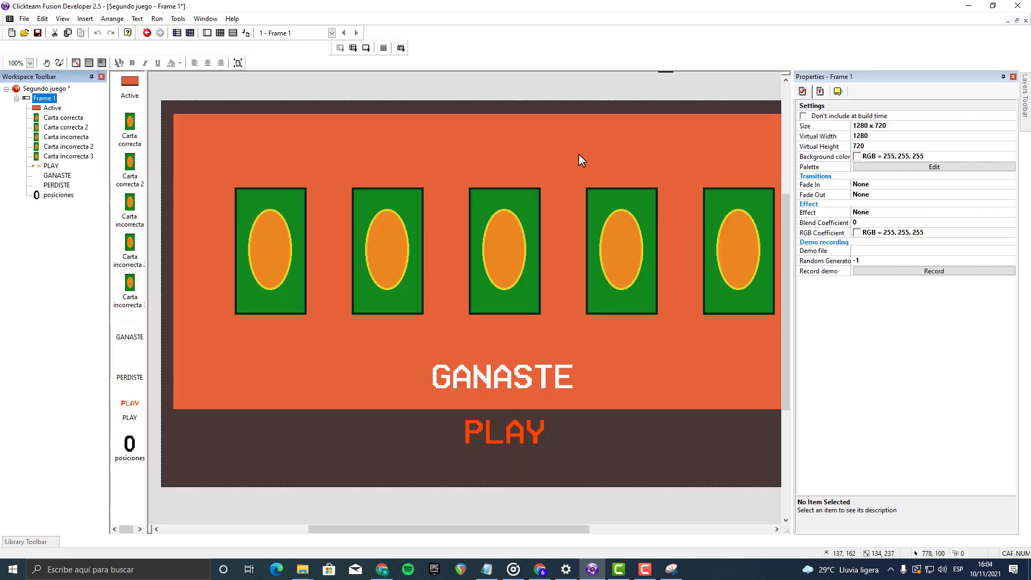
pyautogui.scroll(2, 578, 153)
pyautogui.moveTo(604, 100); pyautogui.dragTo(490, 244)
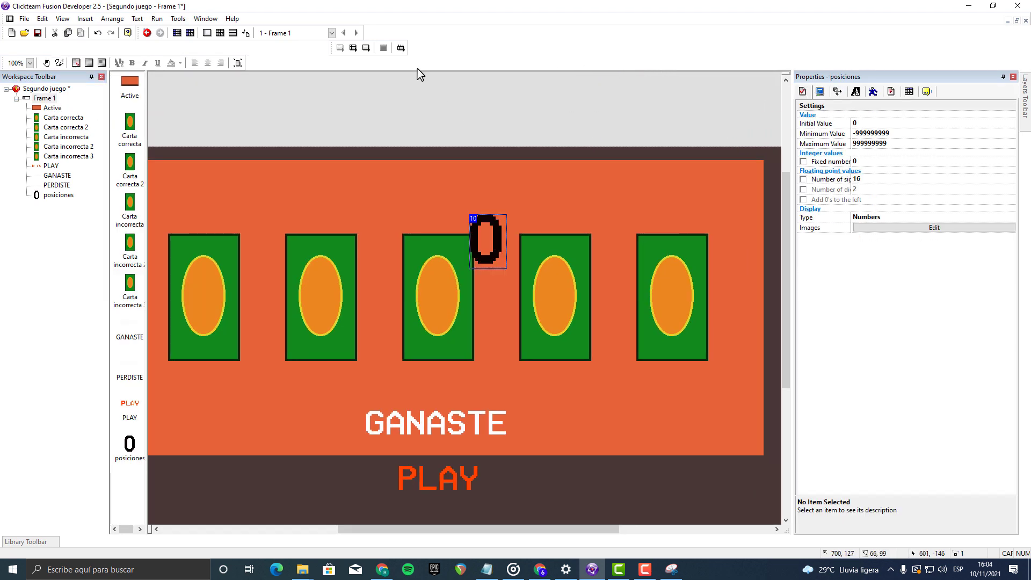
pyautogui.click(356, 47)
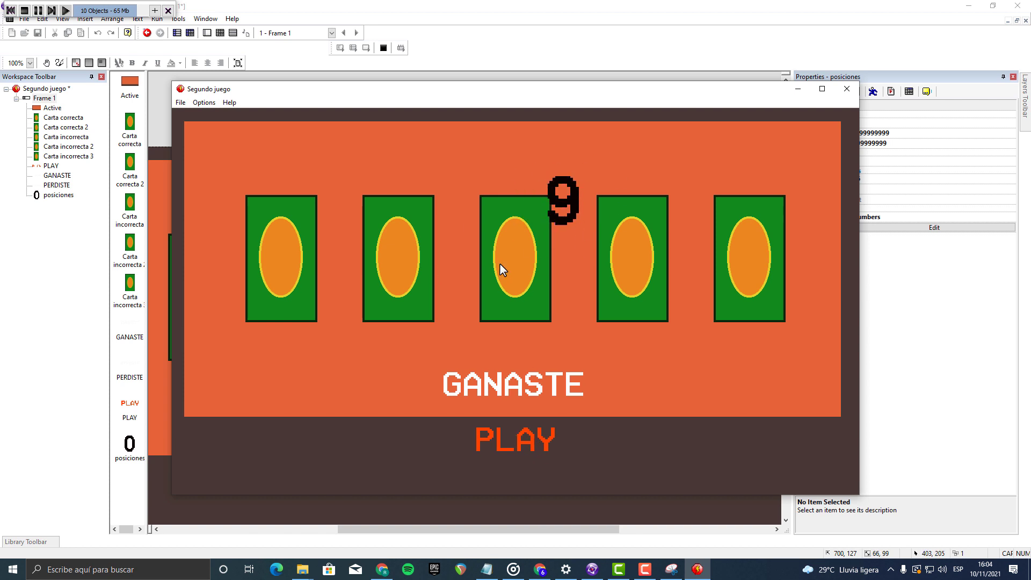
pyautogui.click(847, 88)
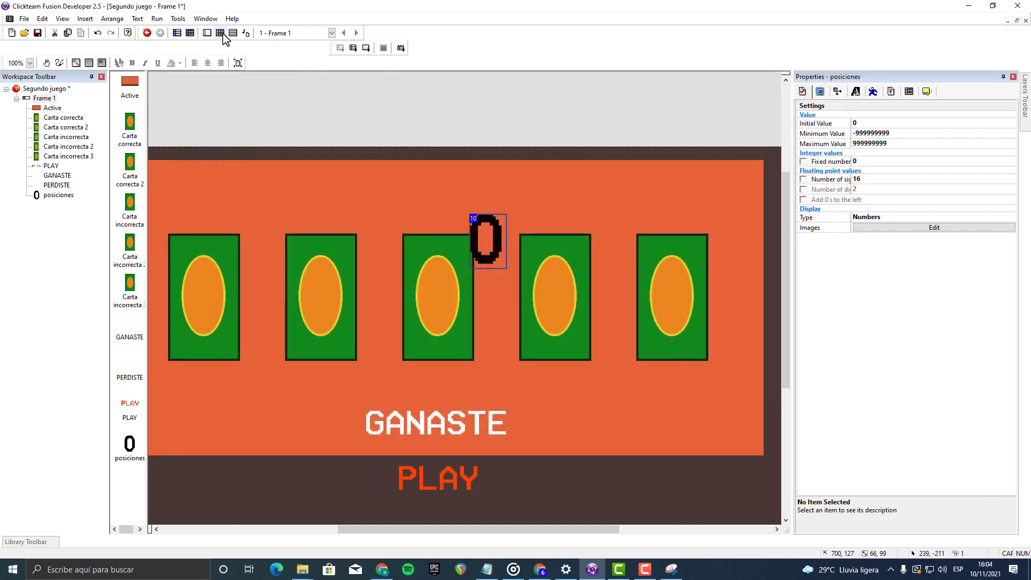
# Step: Examine the POSICION alterable value of Carta incorrecta in its properties
pyautogui.click(219, 33)
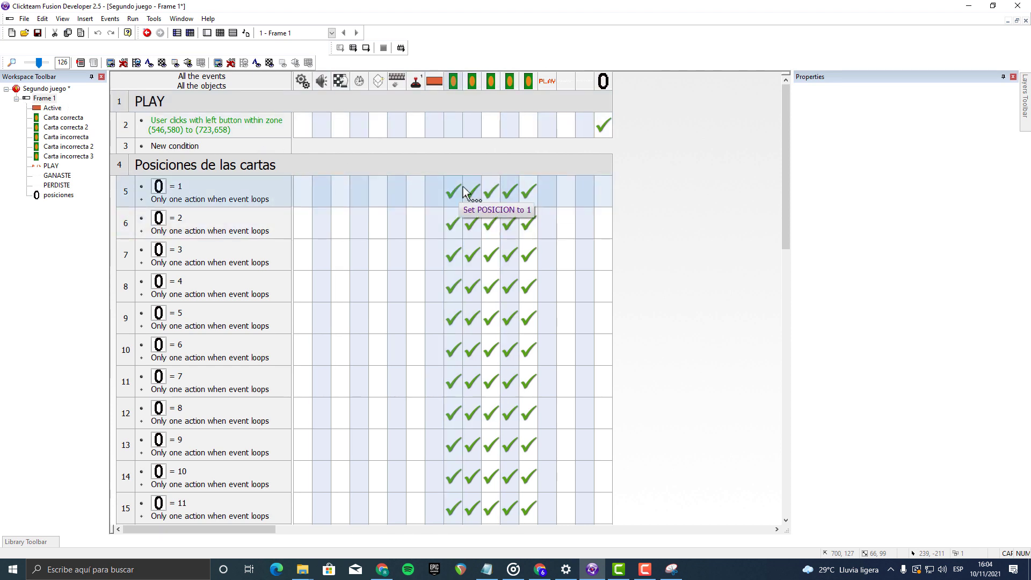
pyautogui.doubleClick(43, 99)
pyautogui.click(441, 271)
pyautogui.click(856, 91)
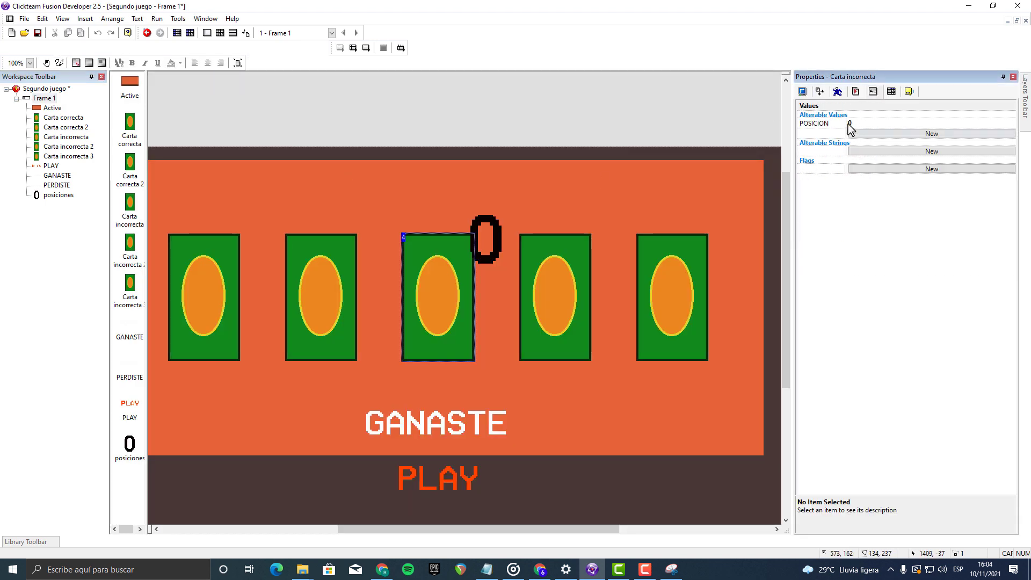
pyautogui.click(826, 124)
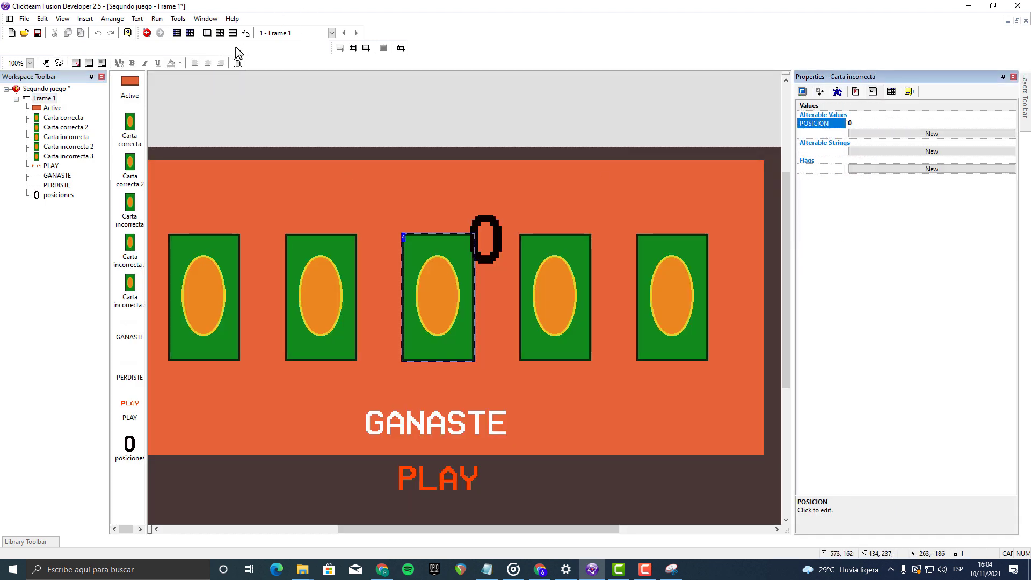
# Step: Collapse the Posiciones de las cartas group in the event editor
pyautogui.click(221, 32)
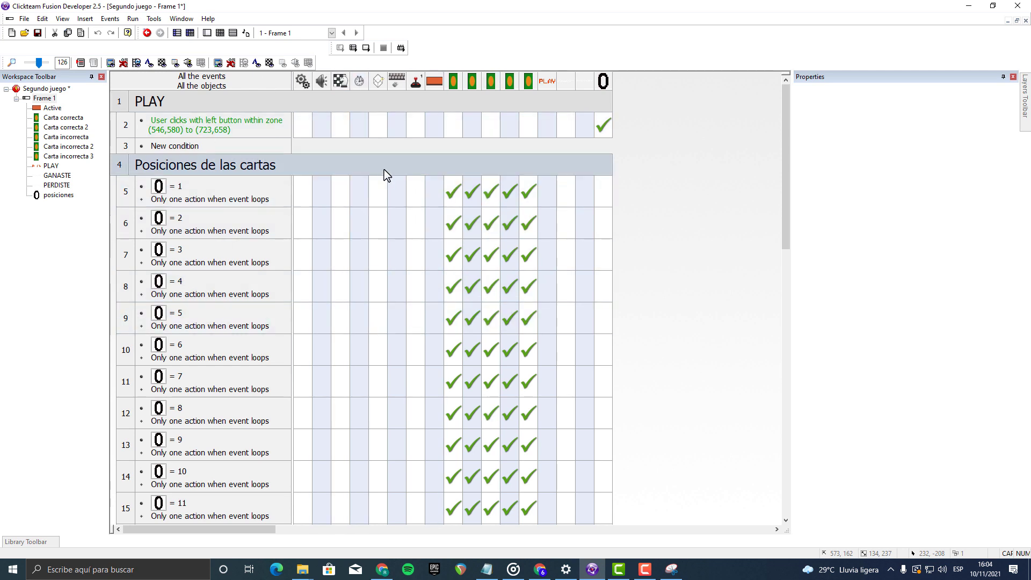
pyautogui.click(227, 167)
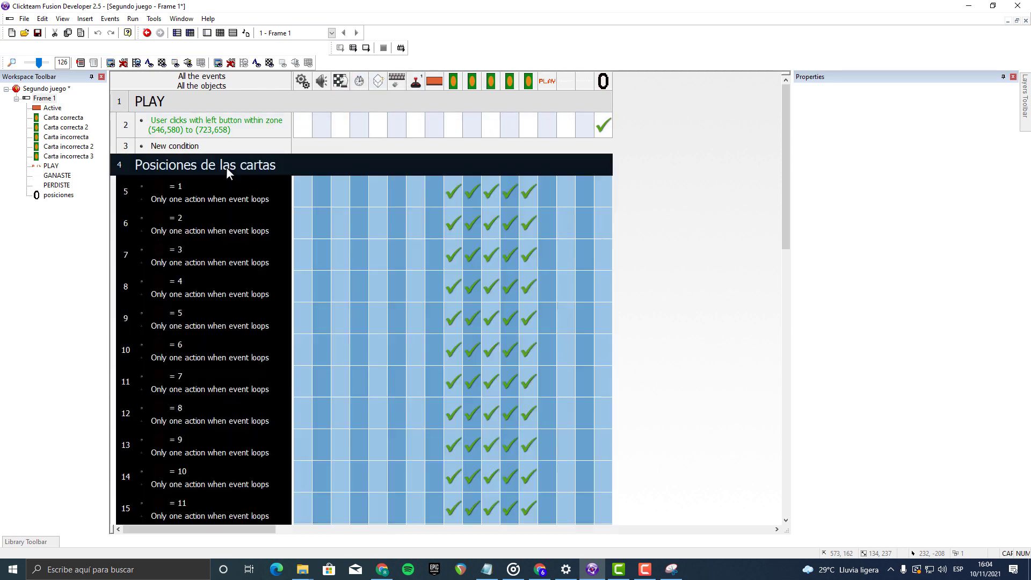
pyautogui.click(227, 167)
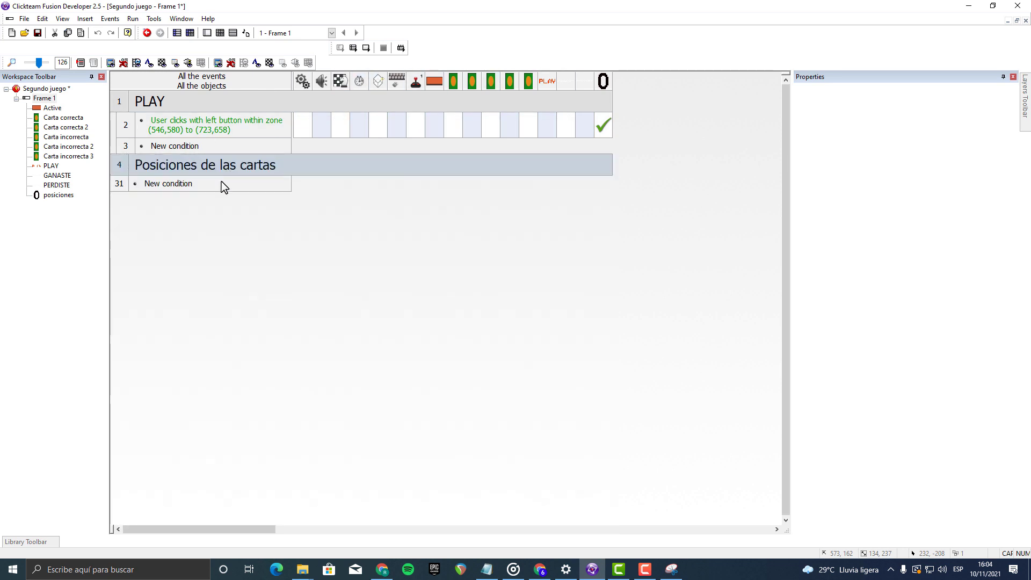
# Step: Insert a group of events titled Cartas below the Posiciones de las cartas group
pyautogui.rightClick(120, 185)
pyautogui.moveTo(249, 225)
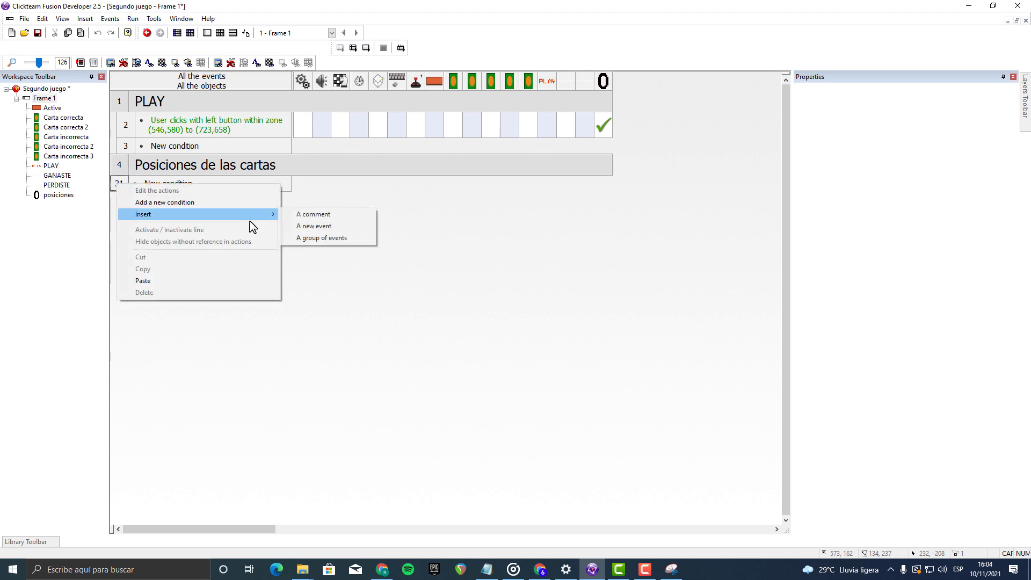
pyautogui.click(330, 240)
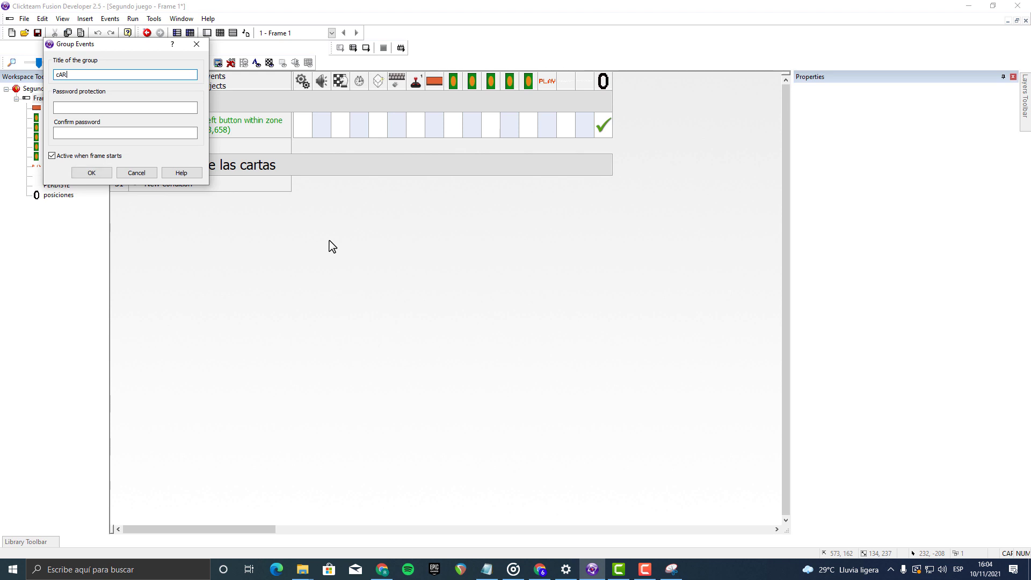
pyautogui.write('Cartas')
pyautogui.press('Return')
# Step: Add a condition in the Cartas group that compares Carta correcta's alterable value POSICION as Equal to 0
pyautogui.click(168, 205)
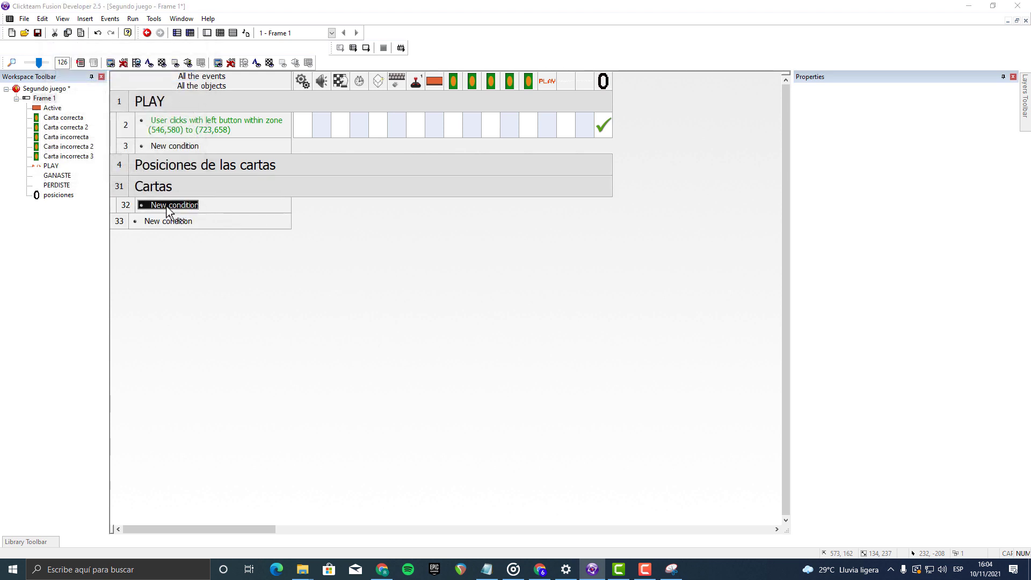
pyautogui.doubleClick(162, 206)
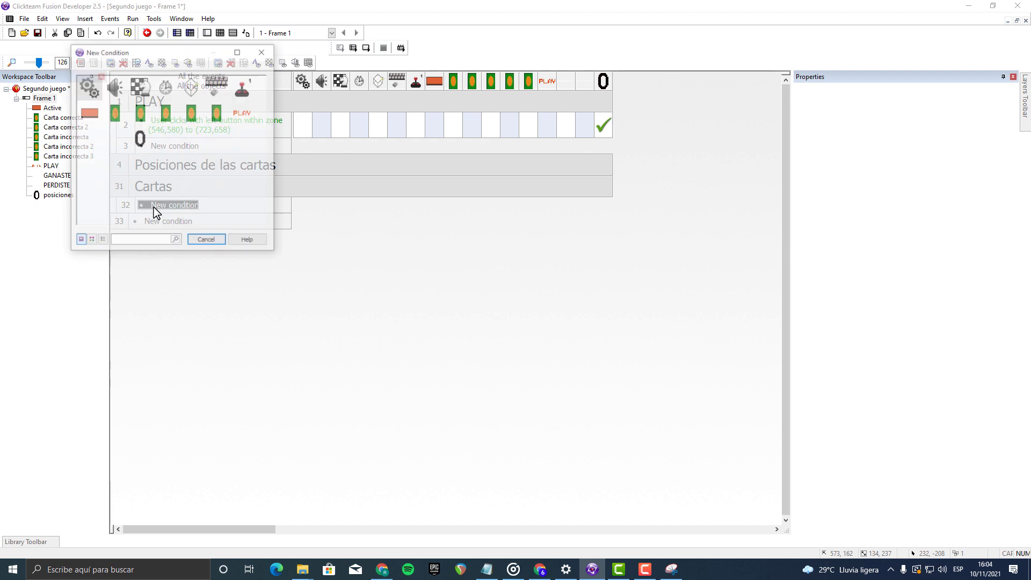
pyautogui.click(114, 118)
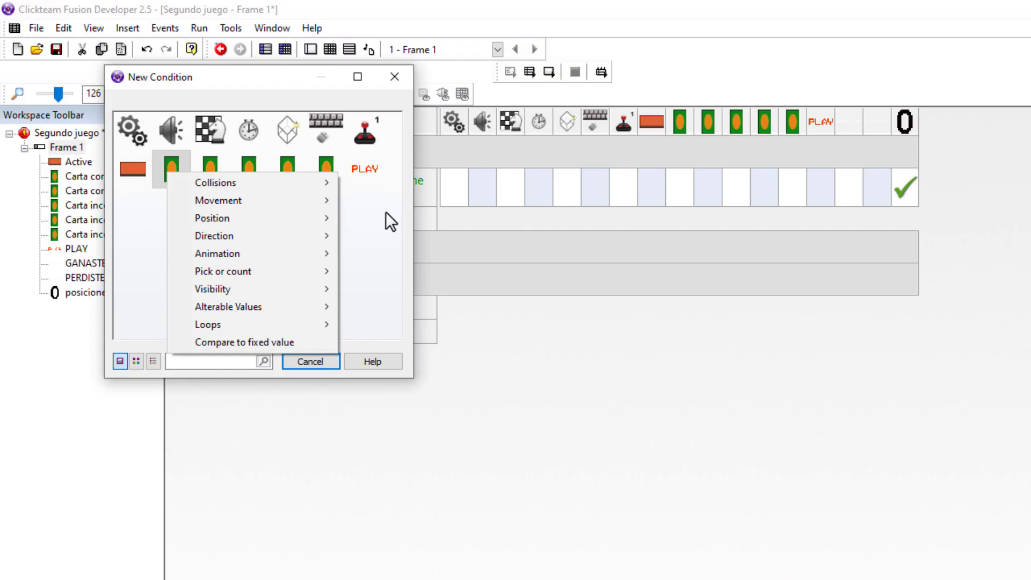
pyautogui.moveTo(295, 307)
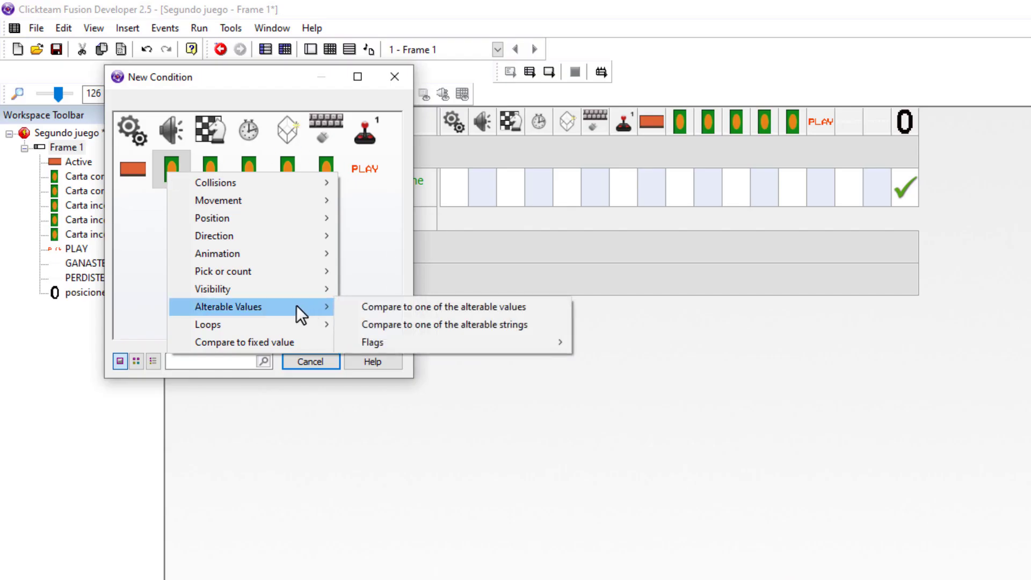
pyautogui.click(382, 307)
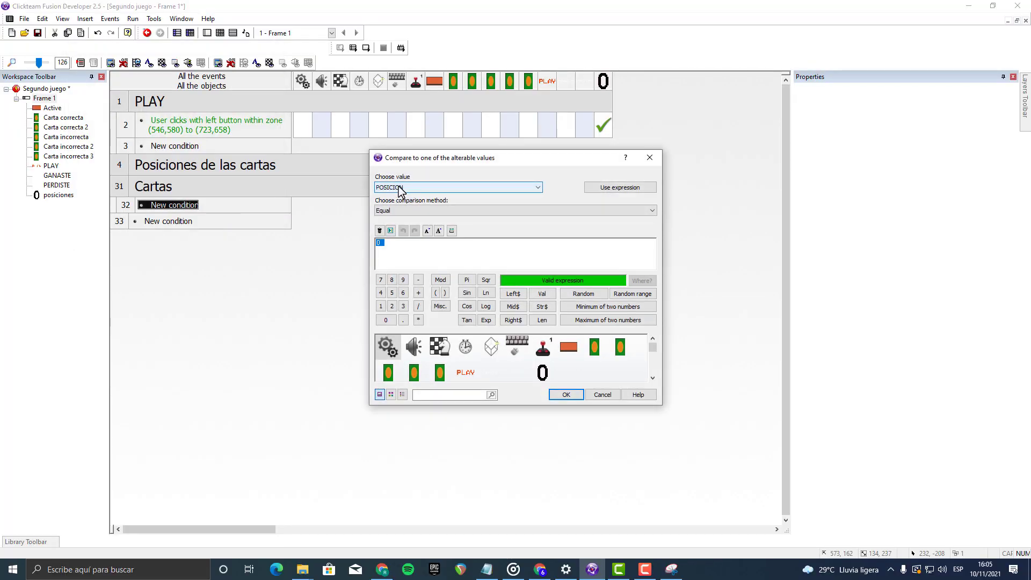
pyautogui.click(567, 395)
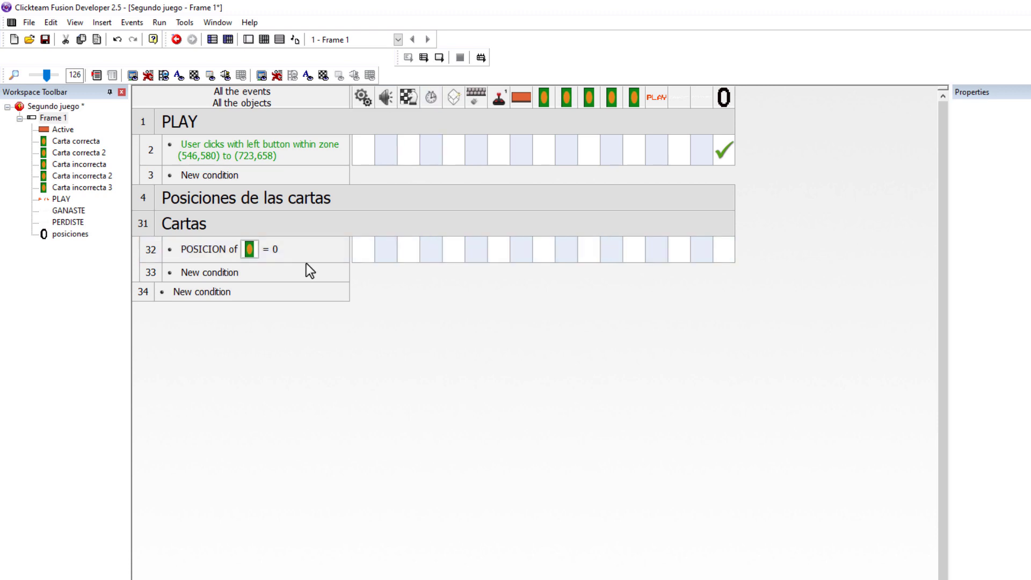
# Step: Give the new Cartas event an action that sets Carta correcta's alterable value POSICION to 1
pyautogui.doubleClick(321, 199)
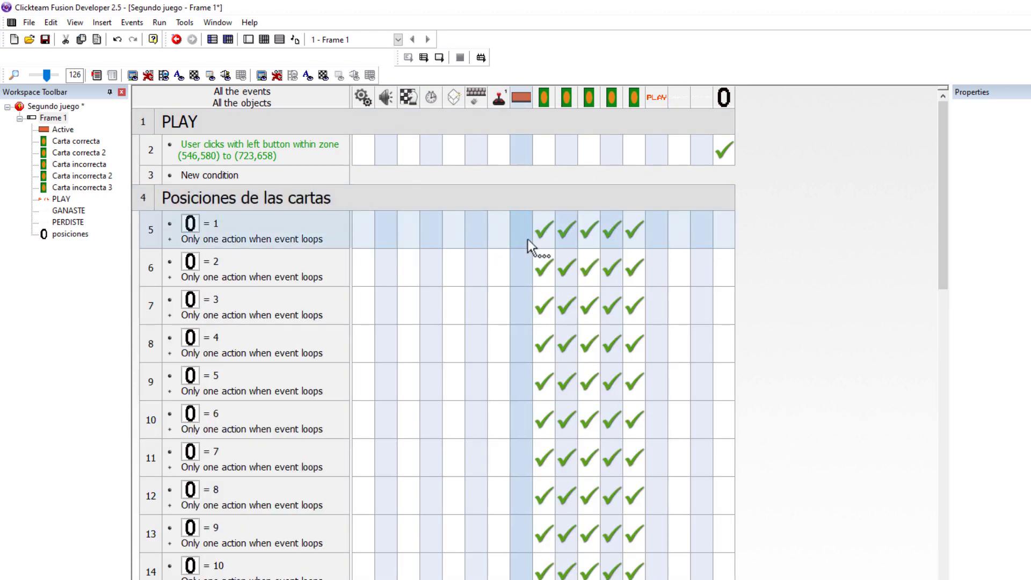
pyautogui.doubleClick(293, 198)
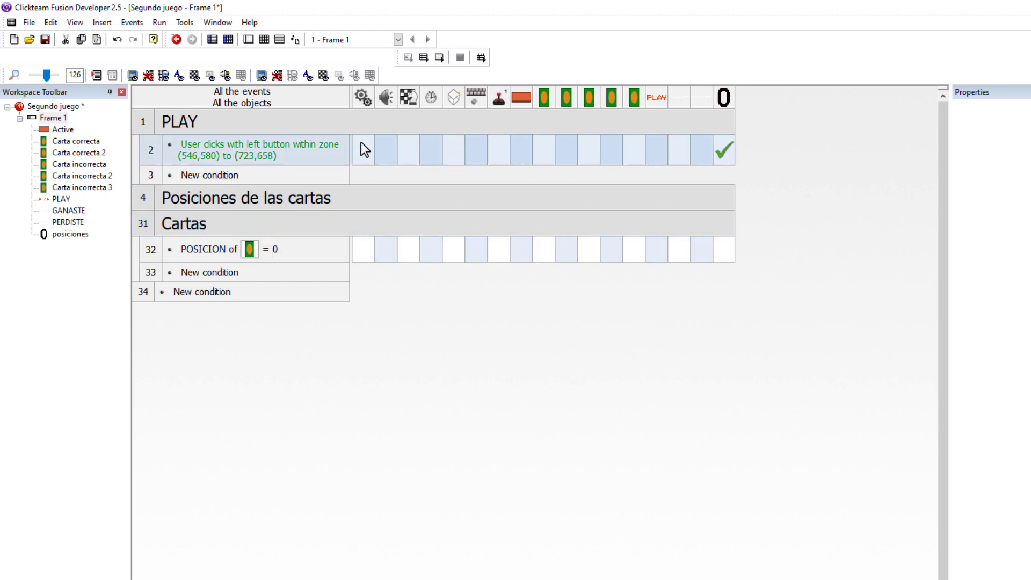
pyautogui.click(546, 251)
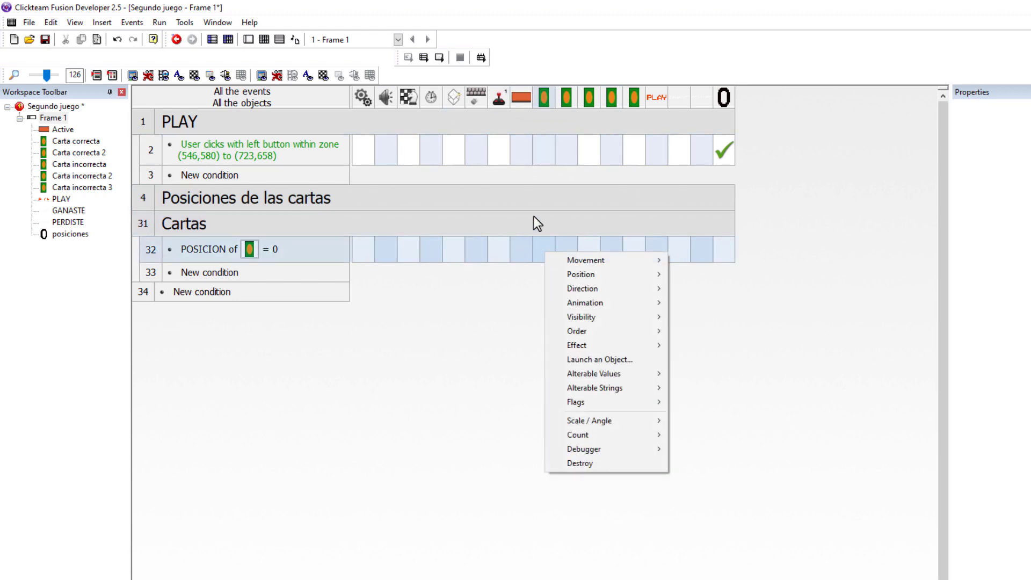
pyautogui.moveTo(644, 378)
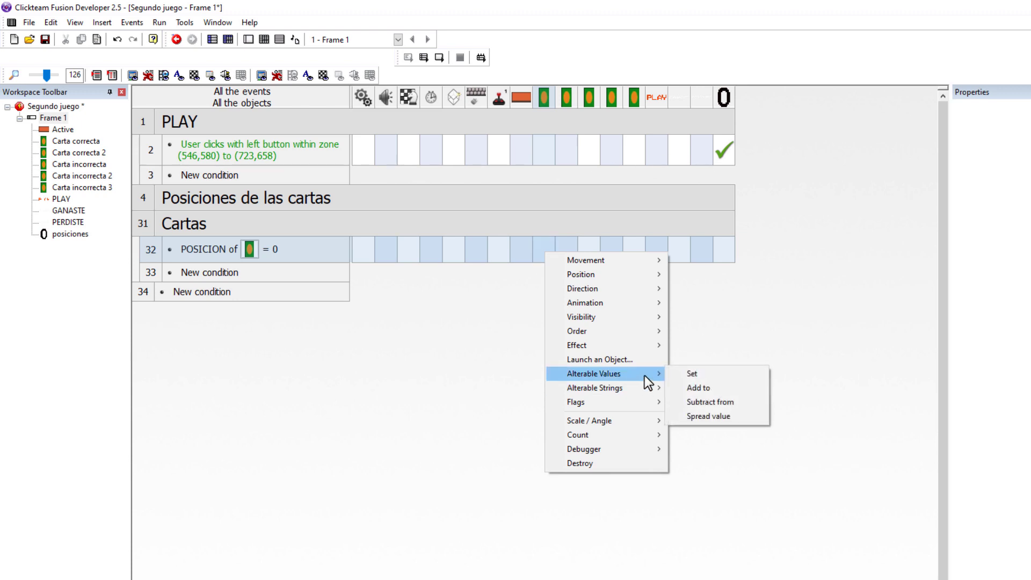
pyautogui.click(686, 373)
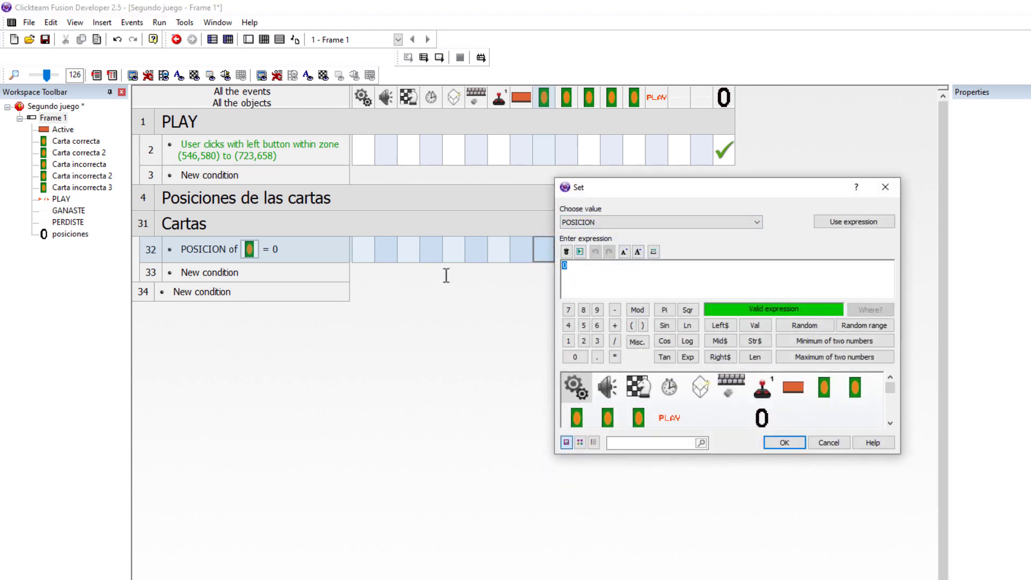
pyautogui.press('Return')
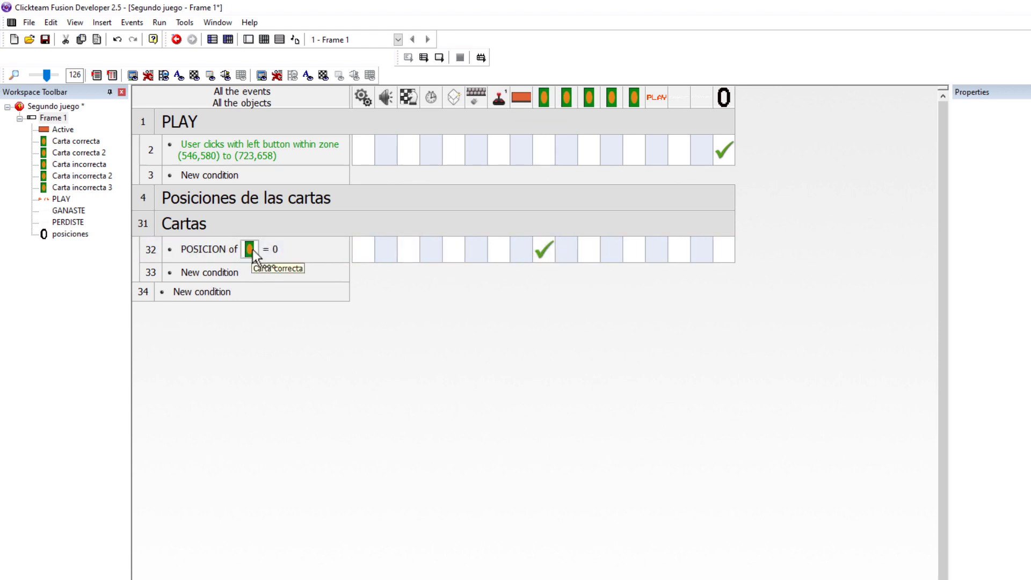
# Step: Duplicate the POSICION = 0 event four times within the Cartas group
pyautogui.click(152, 249)
pyautogui.hotkey('ctrl', 'c')
pyautogui.hotkey('ctrl', 'v')
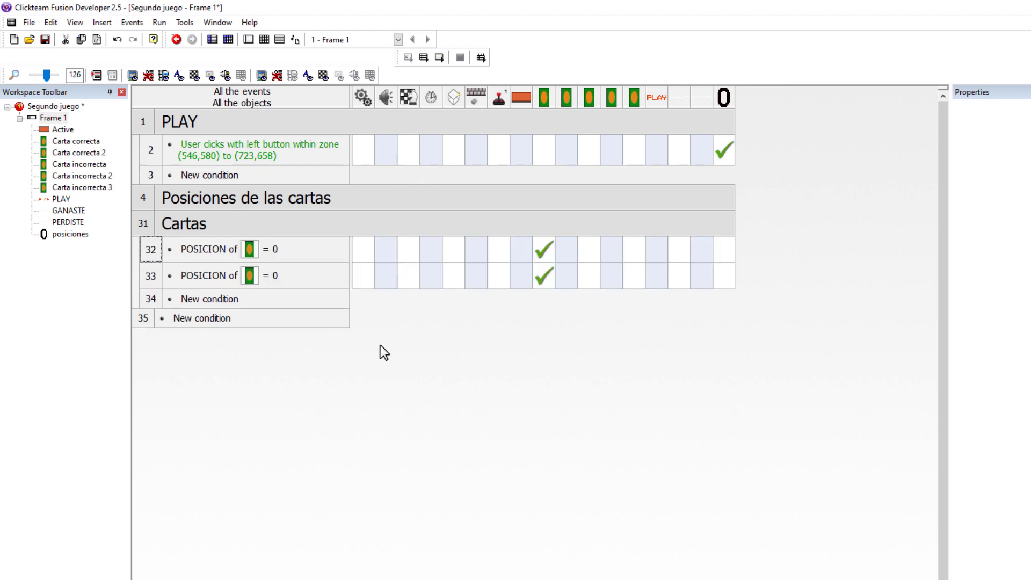
pyautogui.click(155, 279)
pyautogui.hotkey('ctrl', 'c')
pyautogui.hotkey('ctrl', 'v')
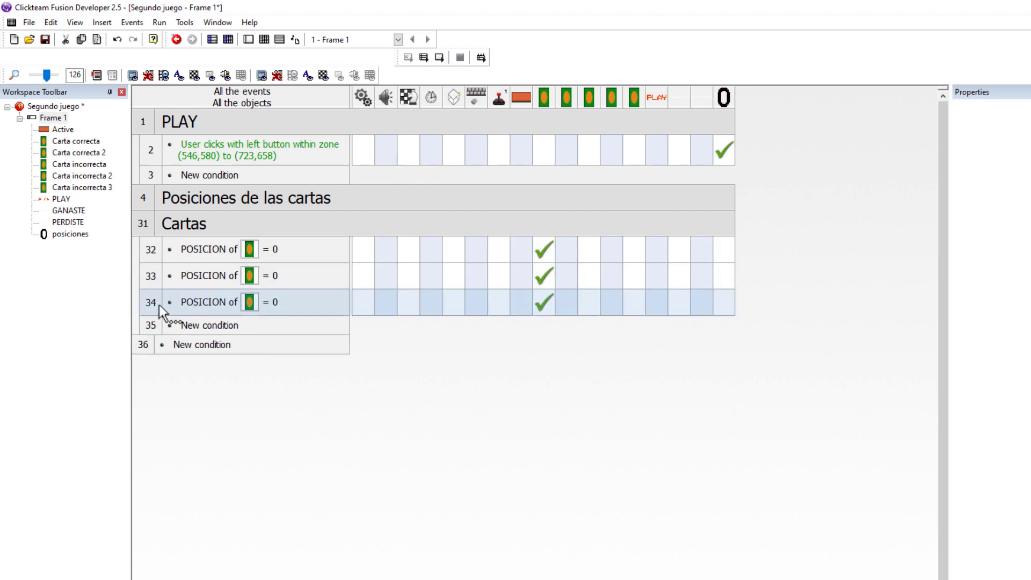
pyautogui.click(146, 298)
pyautogui.hotkey('ctrl', 'c')
pyautogui.hotkey('ctrl', 'v')
pyautogui.click(152, 327)
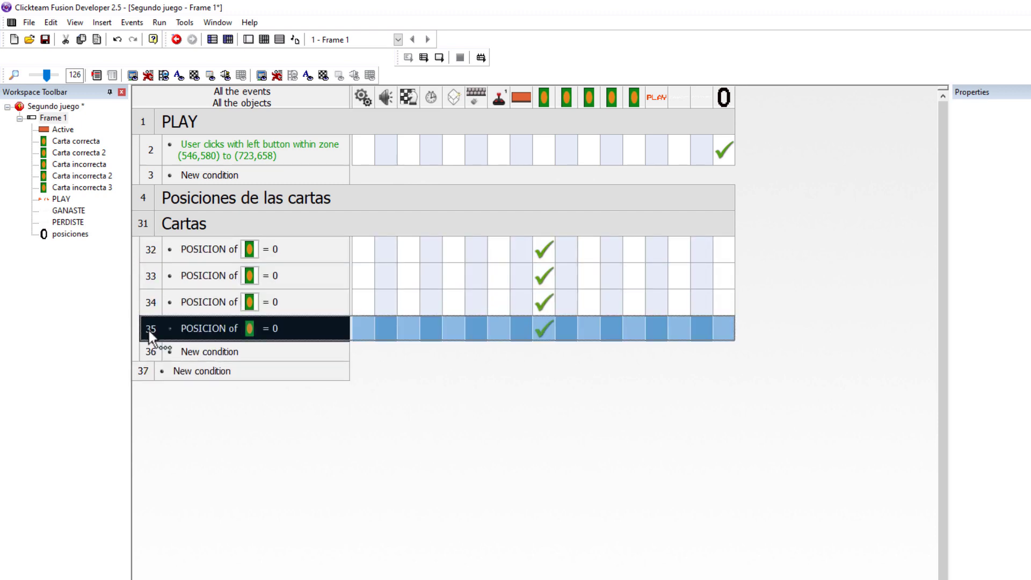
pyautogui.hotkey('ctrl', 'c')
pyautogui.hotkey('ctrl', 'v')
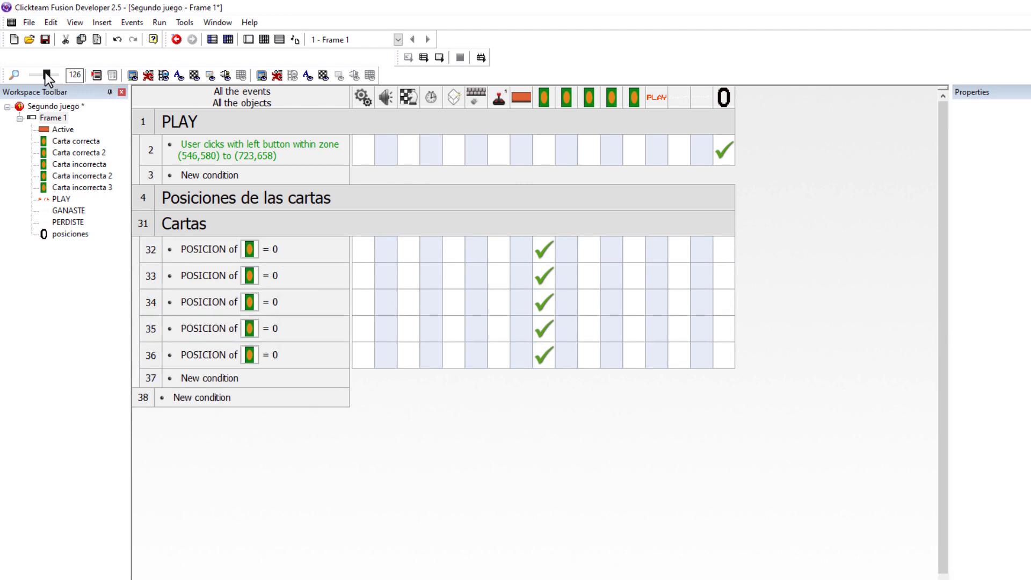
# Step: Retarget the four duplicated conditions, in order, to Carta correcta 2, Carta incorrecta, Carta incorrecta 2 and Carta incorrecta 3
pyautogui.moveTo(45, 72); pyautogui.dragTo(47, 72)
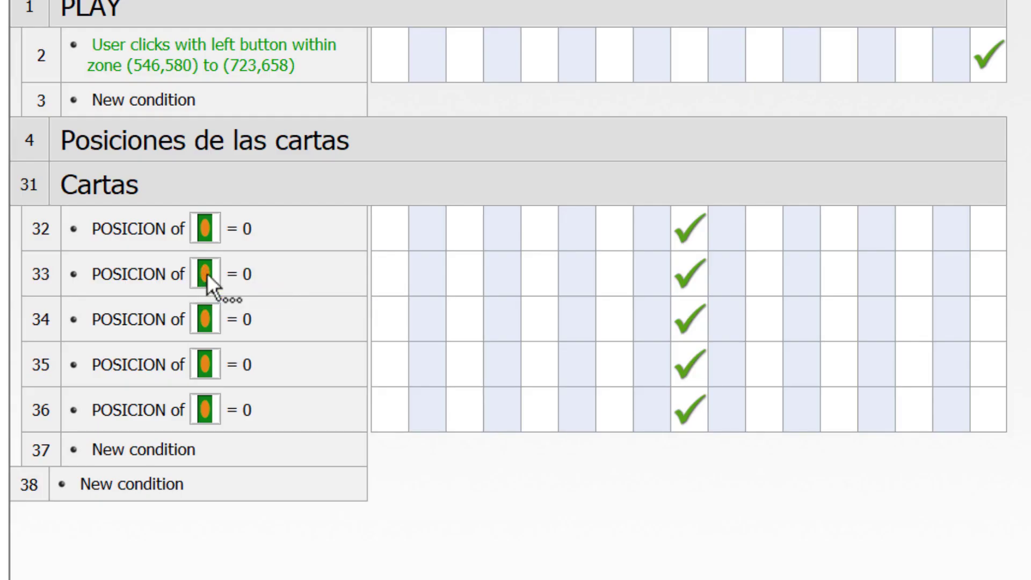
pyautogui.doubleClick(205, 274)
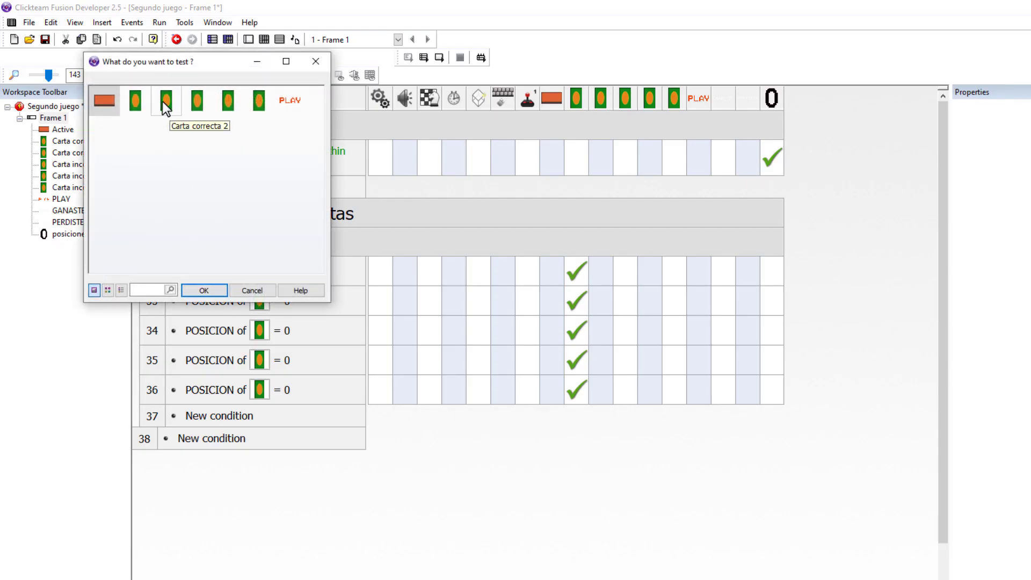
pyautogui.doubleClick(162, 102)
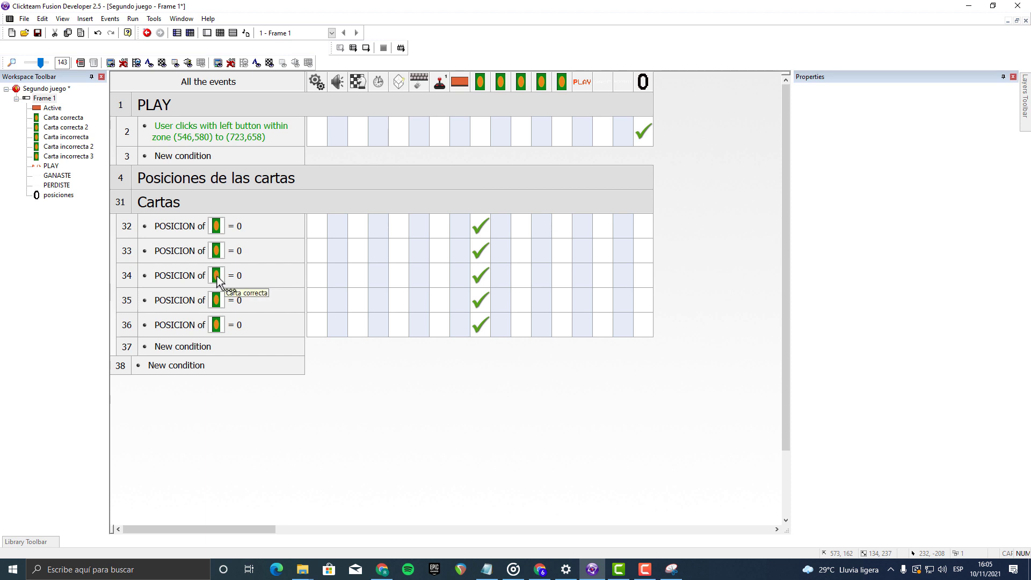
pyautogui.doubleClick(217, 276)
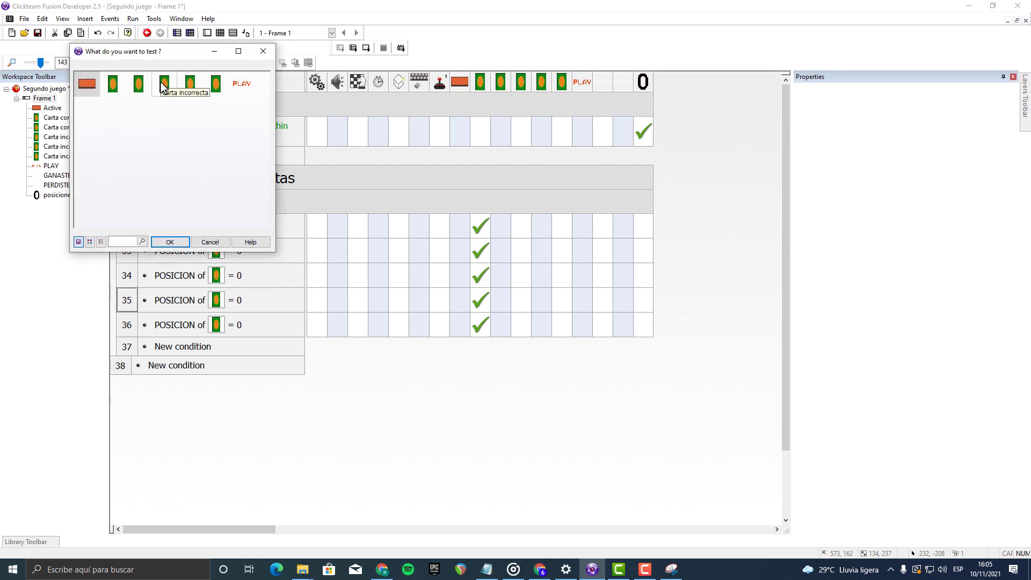
pyautogui.doubleClick(164, 84)
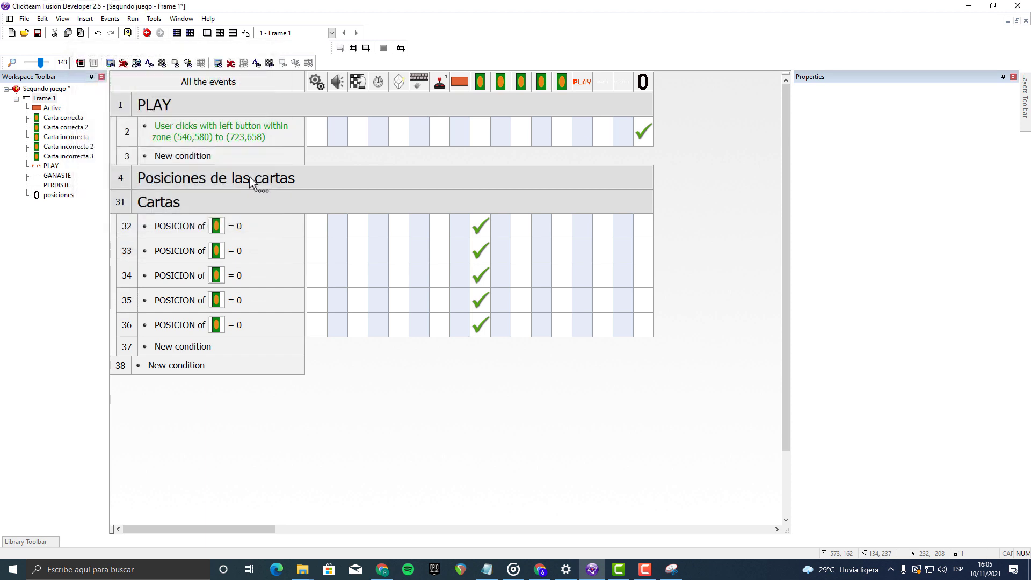
pyautogui.doubleClick(216, 300)
pyautogui.doubleClick(188, 84)
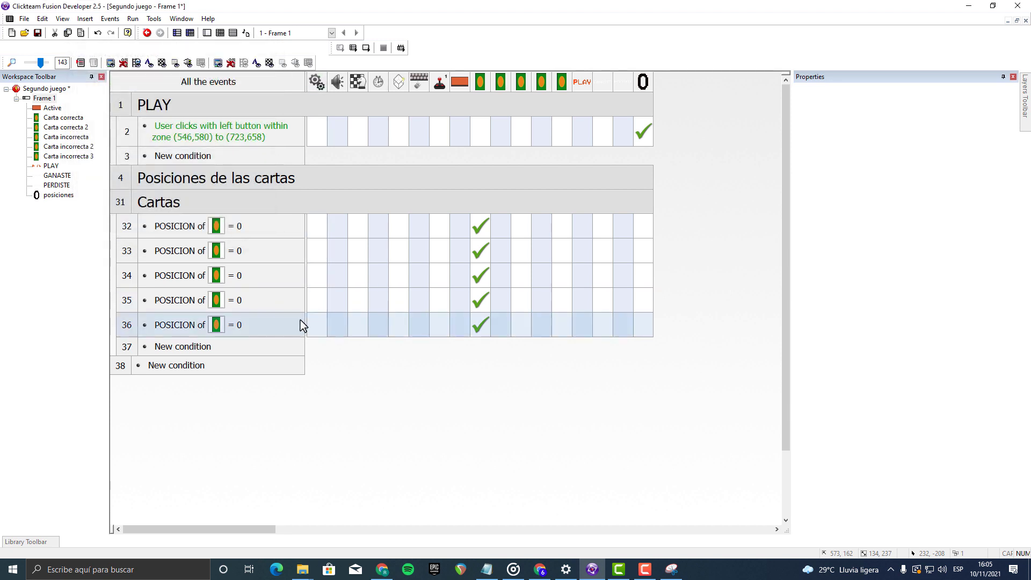
pyautogui.doubleClick(216, 325)
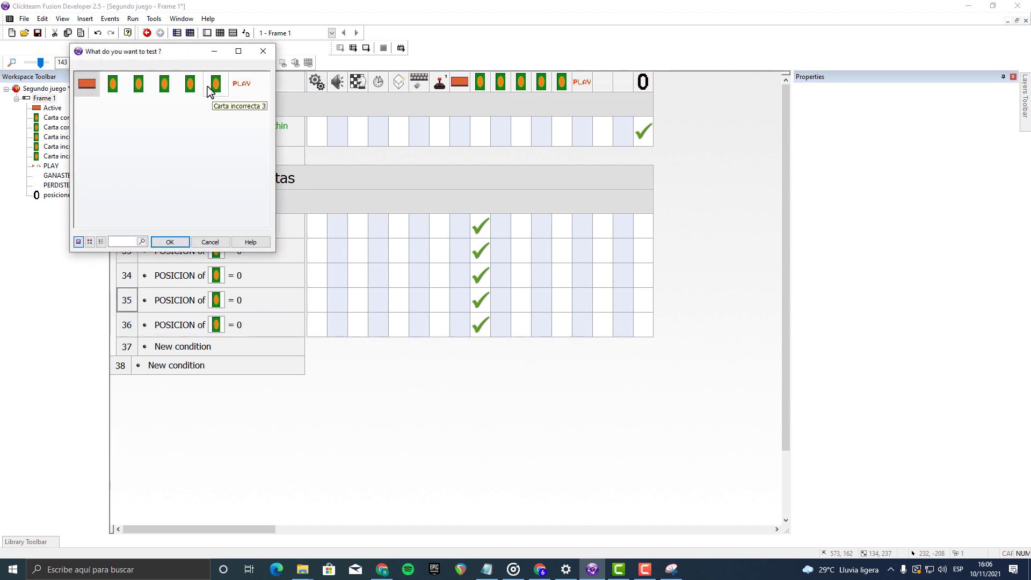
pyautogui.doubleClick(213, 84)
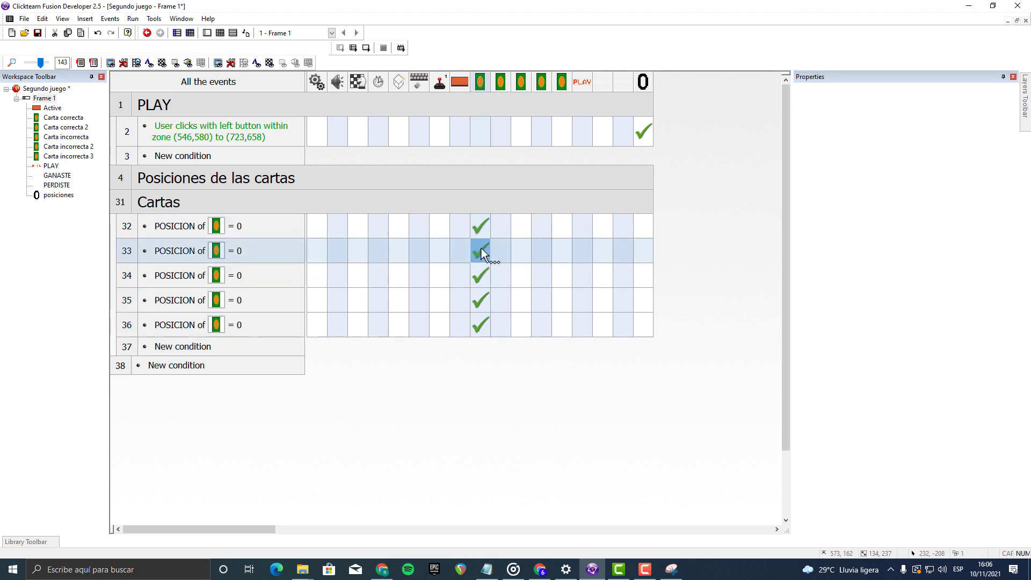
# Step: Move the Set POSICION to 1 action in the four duplicated events from Carta correcta to the card each condition tests
pyautogui.moveTo(482, 249); pyautogui.dragTo(547, 304)
pyautogui.moveTo(484, 327); pyautogui.dragTo(562, 330)
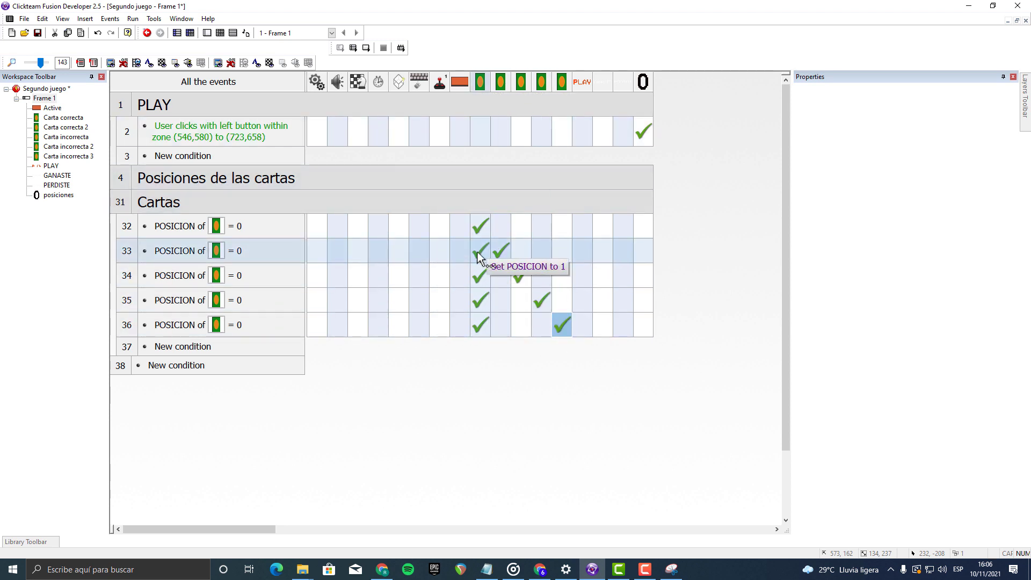
pyautogui.click(478, 255)
pyautogui.press('Delete')
pyautogui.click(481, 276)
pyautogui.press('Delete')
pyautogui.click(481, 325)
pyautogui.press('Delete')
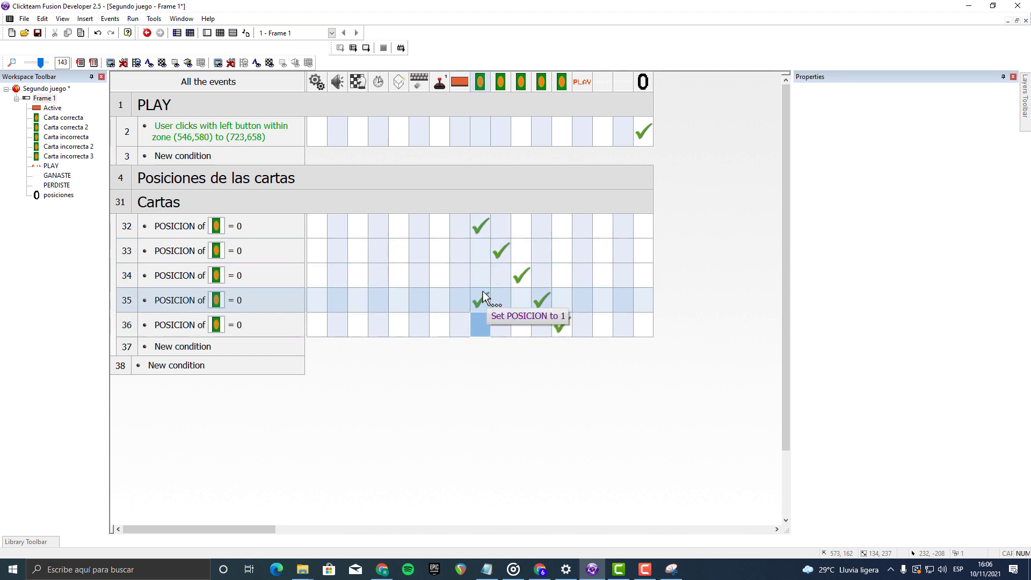
pyautogui.click(481, 299)
pyautogui.press('Delete')
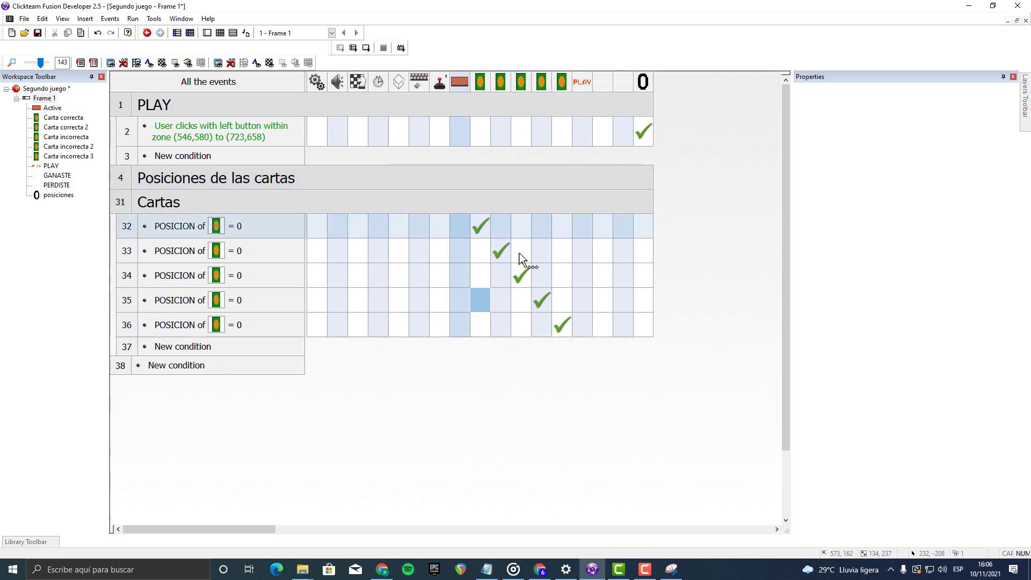
# Step: Add a Cartas event whose condition compares Carta correcta's alterable value POSICION as Equal to 1
pyautogui.click(183, 346)
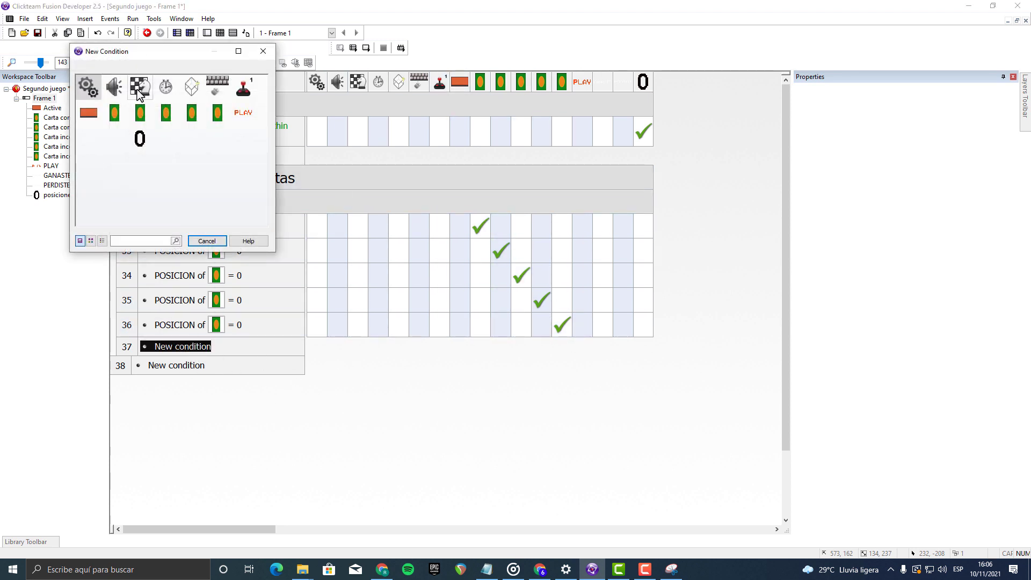
pyautogui.click(114, 113)
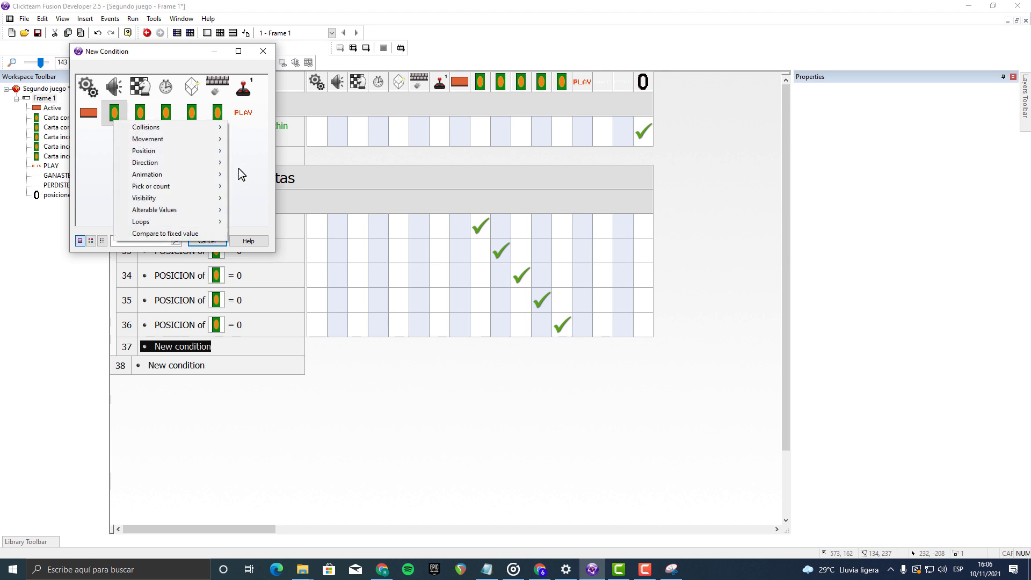
pyautogui.moveTo(191, 210)
pyautogui.click(257, 211)
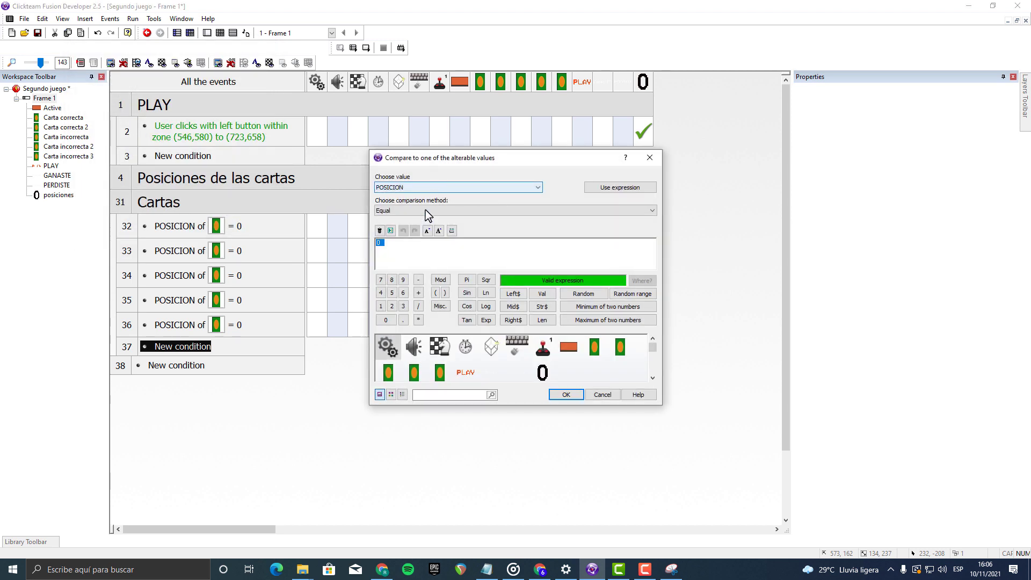
pyautogui.write('1')
pyautogui.press('Return')
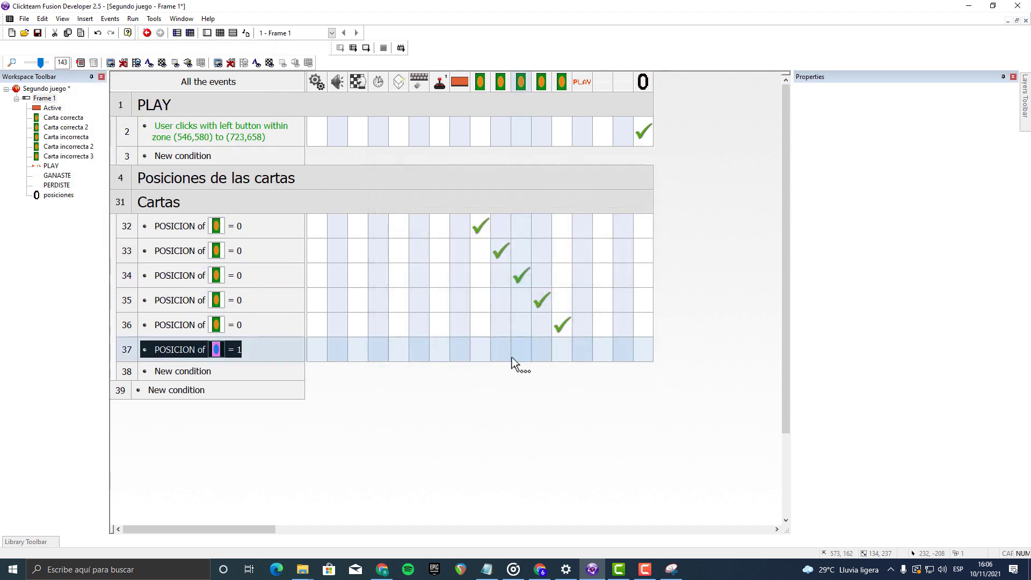
# Step: Add a position action to the POSICION = 1 event placing Carta correcta at the leftmost card's spot, and select that event
pyautogui.click(483, 350)
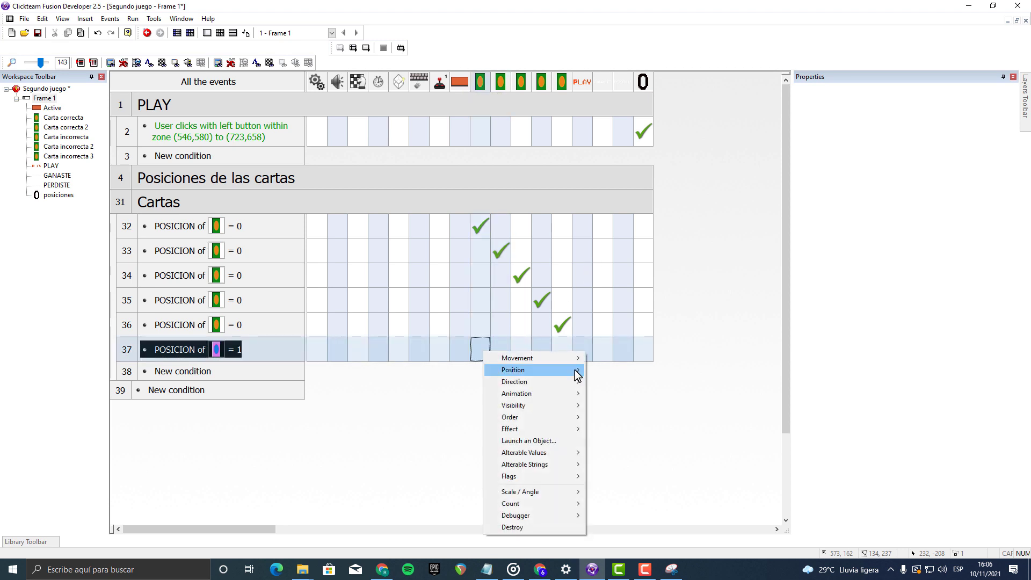
pyautogui.moveTo(578, 370)
pyautogui.click(611, 370)
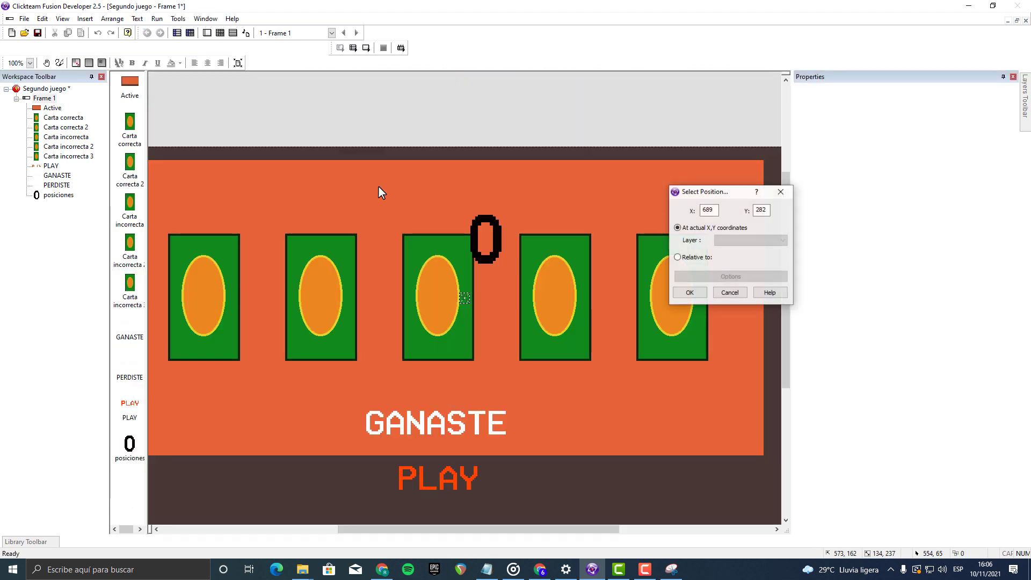
pyautogui.click(219, 295)
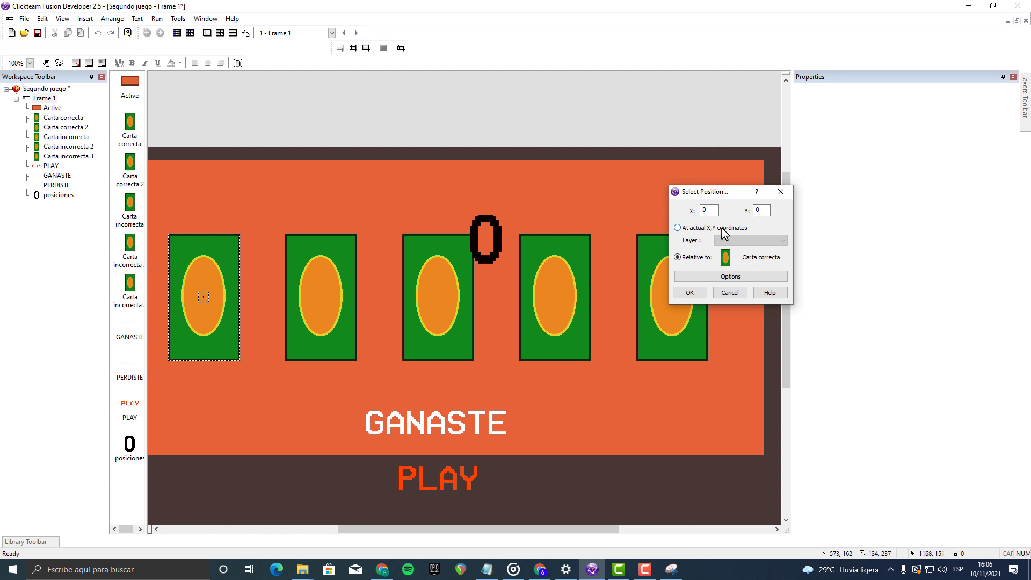
pyautogui.click(691, 292)
pyautogui.click(129, 357)
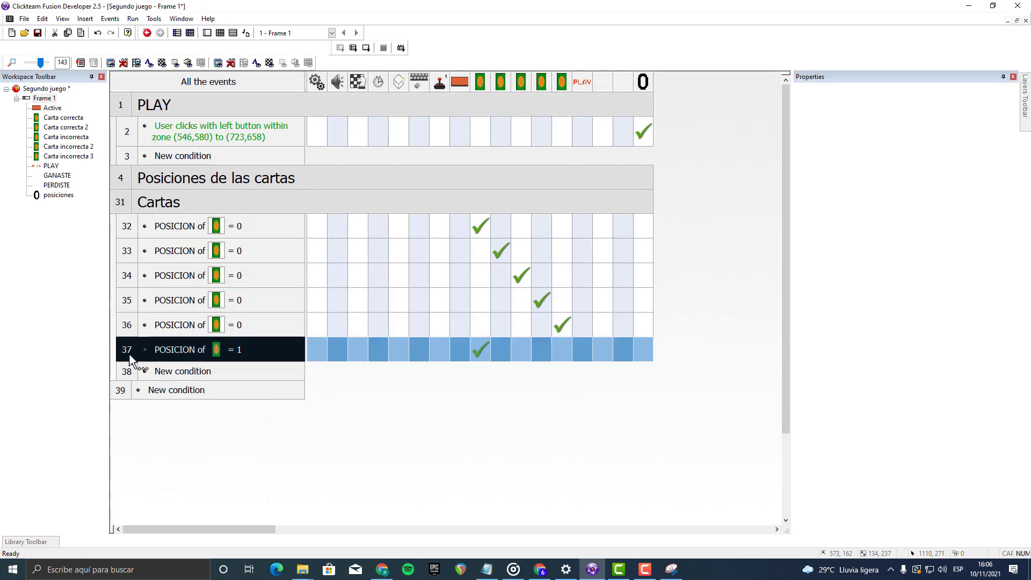
# Step: Duplicate the POSICION = 1 event, set the copy's comparison to 2, and move its Carta correcta position to the second card's spot
pyautogui.hotkey('ctrl', 'c')
pyautogui.hotkey('ctrl', 'v')
pyautogui.doubleClick(237, 376)
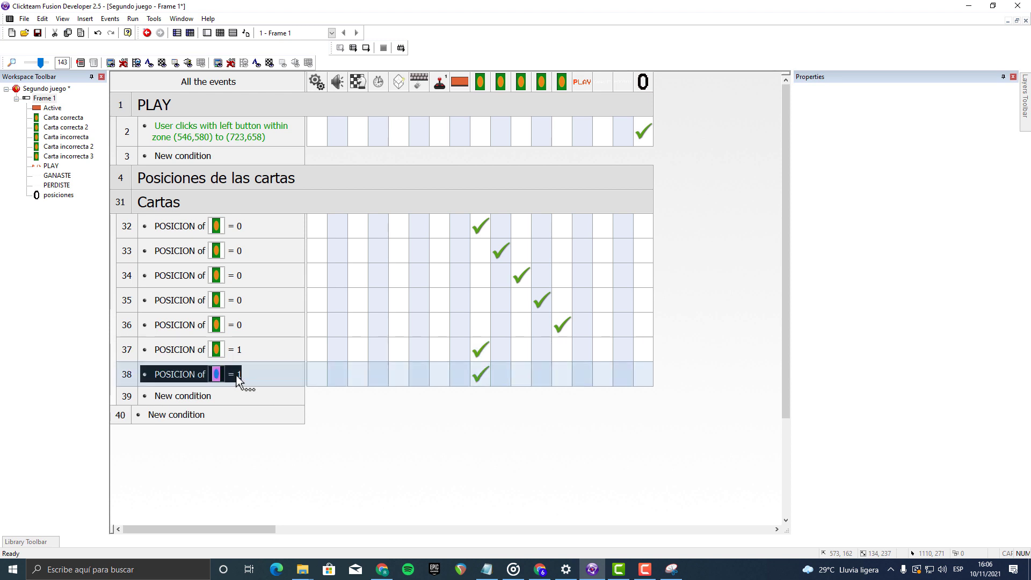
pyautogui.click(566, 395)
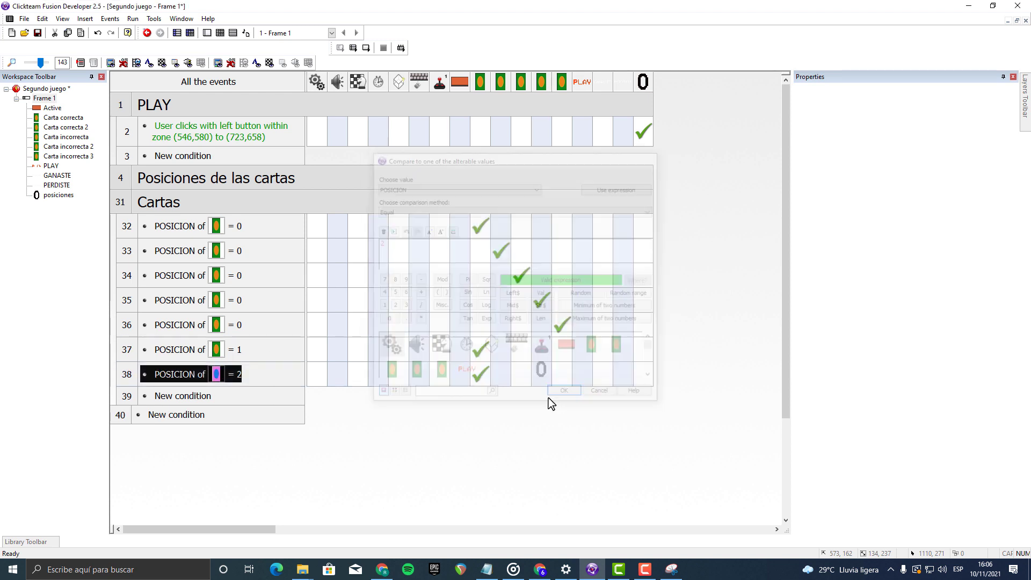
pyautogui.rightClick(481, 375)
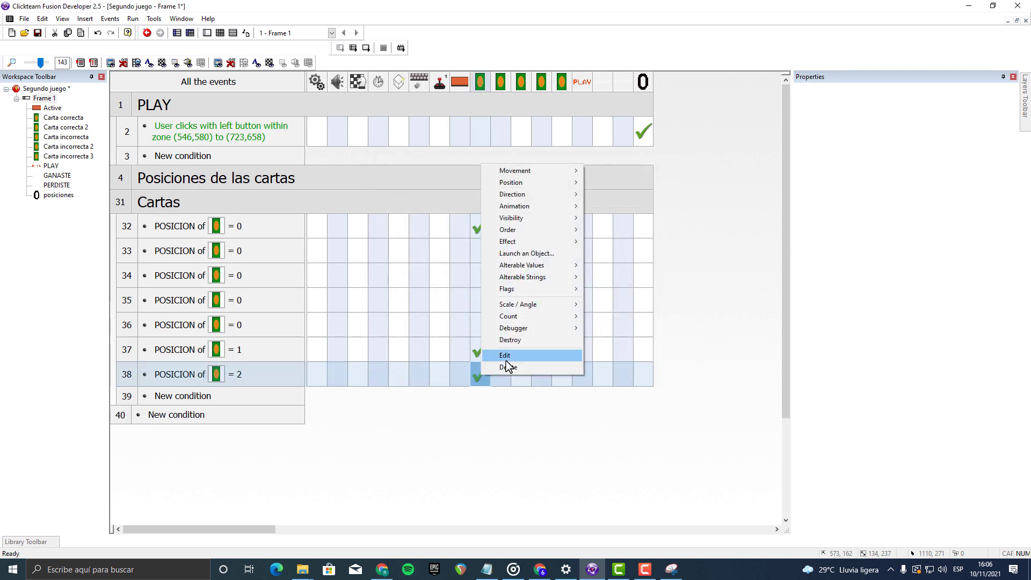
pyautogui.click(502, 362)
pyautogui.click(328, 290)
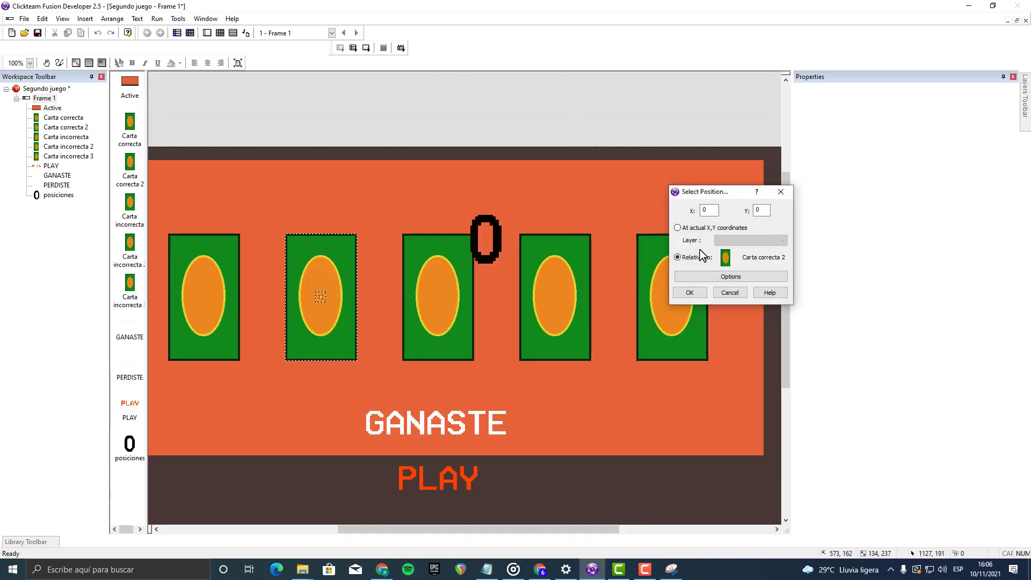
pyautogui.click(688, 293)
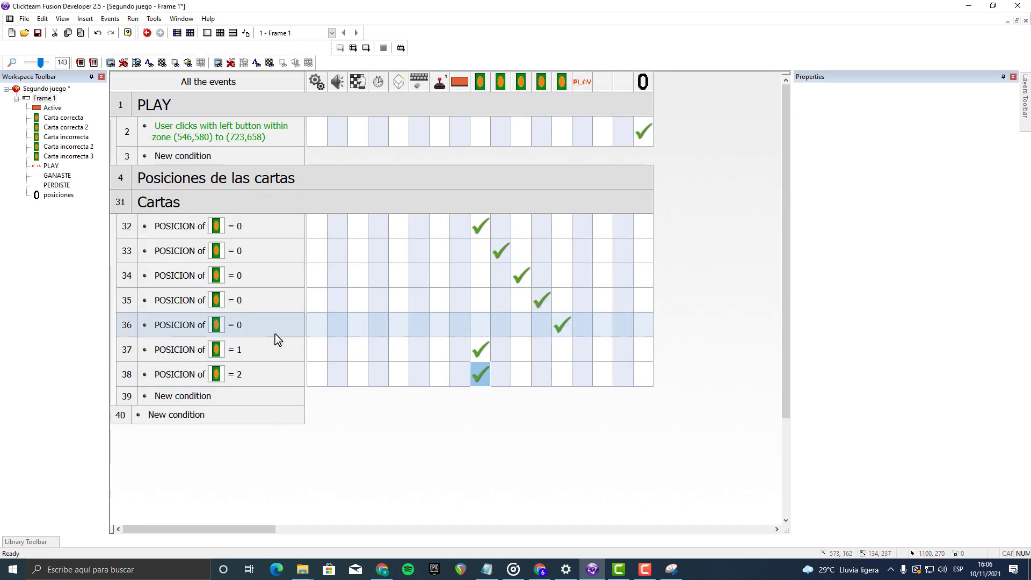
# Step: Duplicate the POSICION = 2 event, set the copy to 3, and position Carta correcta at the third card's spot using actual X,Y coordinates
pyautogui.click(127, 378)
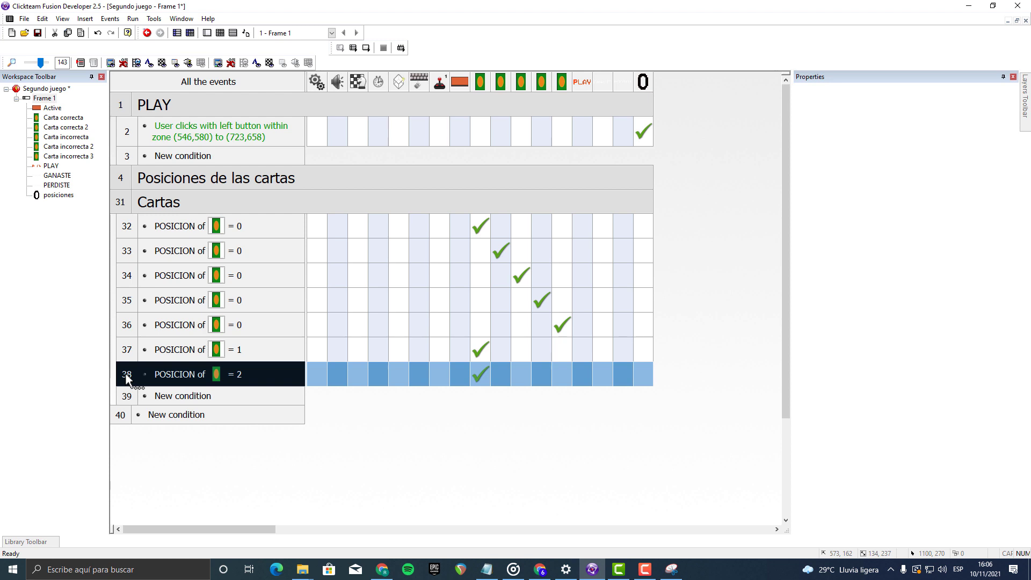
pyautogui.keyDown('ctrl'); pyautogui.moveTo(127, 378); pyautogui.dragTo(230, 408); pyautogui.keyUp('ctrl')
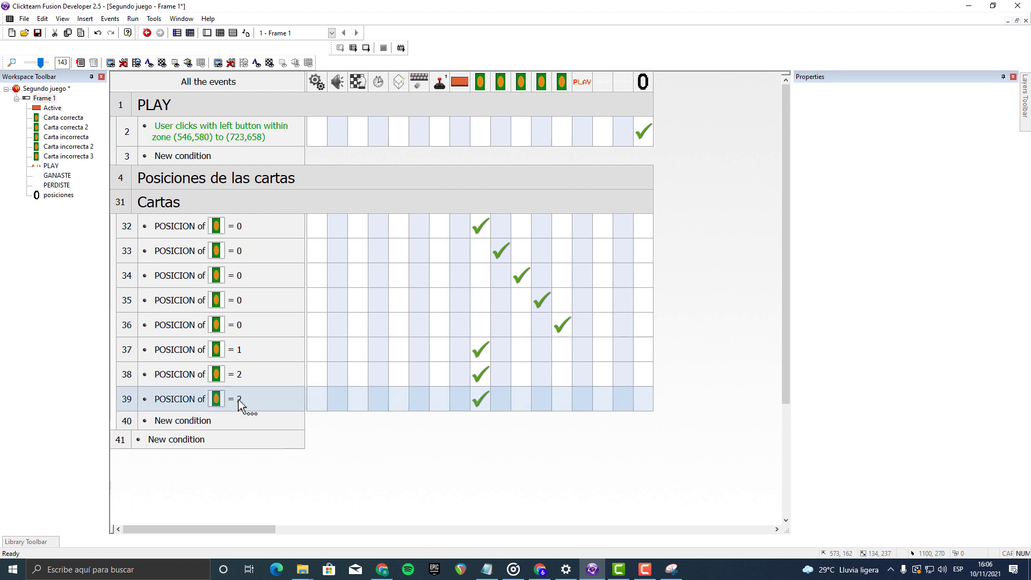
pyautogui.doubleClick(239, 403)
pyautogui.write('3')
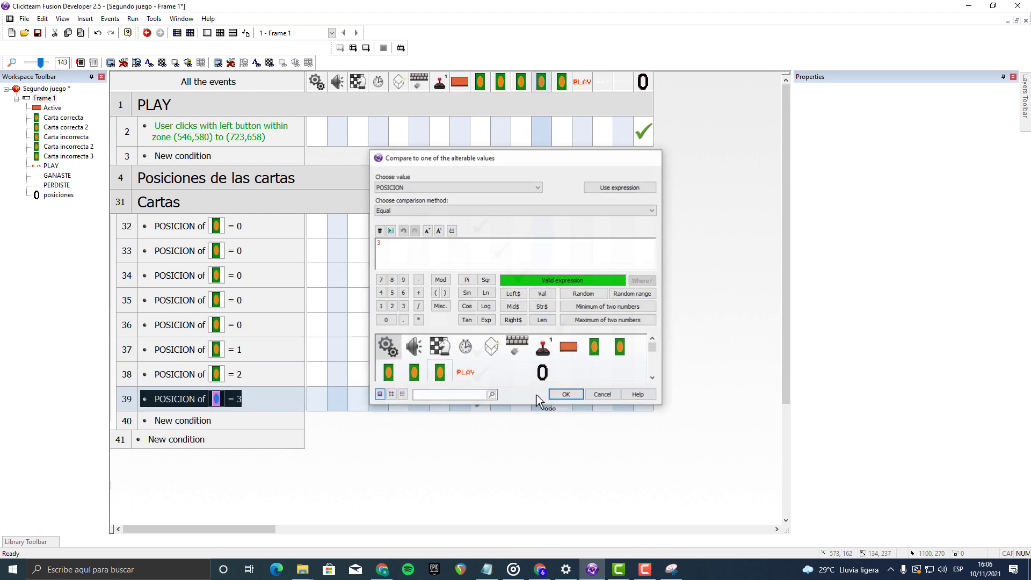
pyautogui.click(566, 394)
pyautogui.rightClick(481, 400)
pyautogui.click(516, 377)
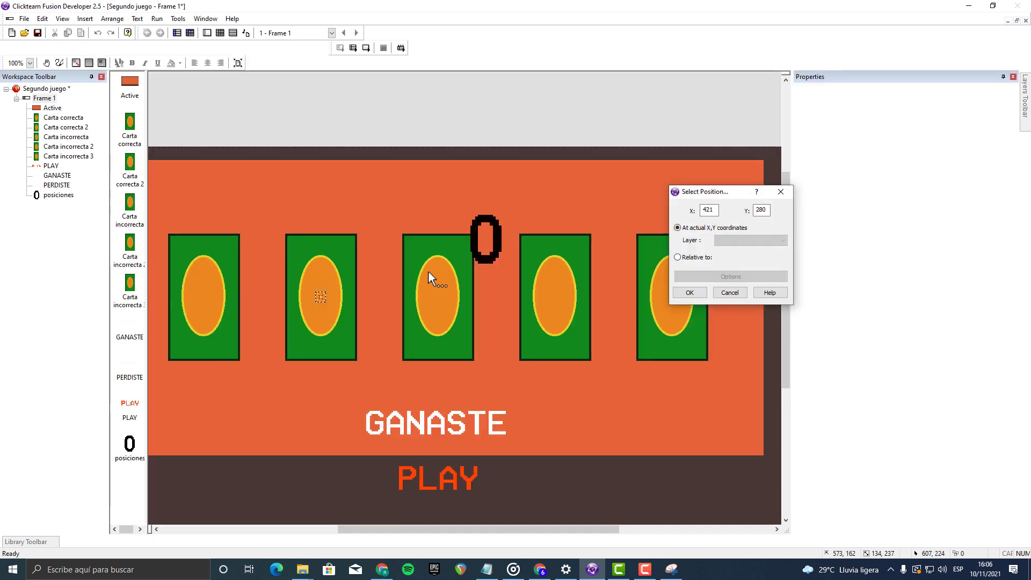
pyautogui.click(686, 228)
pyautogui.click(690, 293)
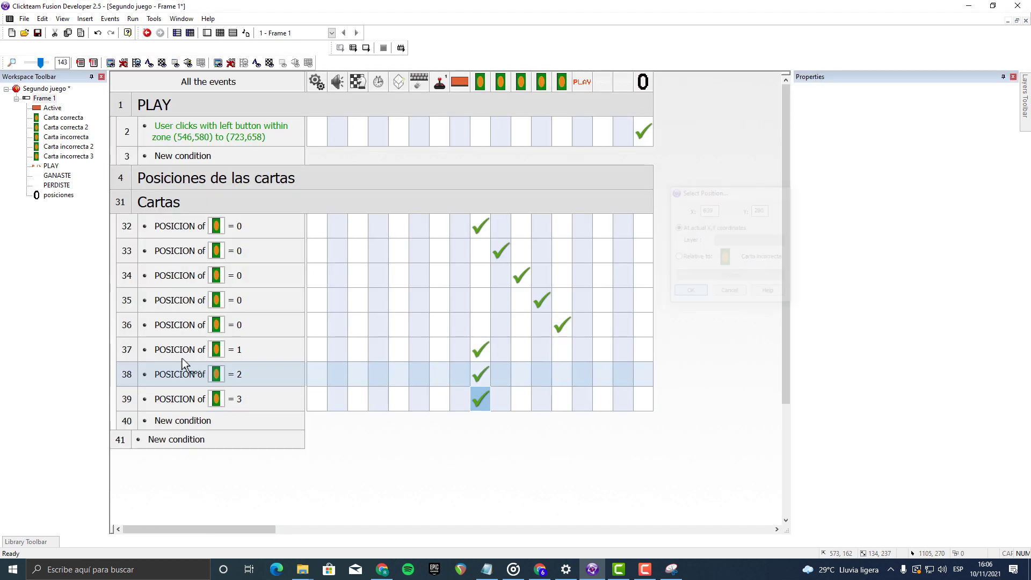
# Step: Duplicate the POSICION = 3 event, set the copy's comparison to 4, and move its Carta correcta position to the fourth card's spot
pyautogui.click(128, 404)
pyautogui.keyDown('ctrl'); pyautogui.moveTo(128, 409); pyautogui.dragTo(129, 425); pyautogui.keyUp('ctrl')
pyautogui.doubleClick(235, 425)
pyautogui.write('4')
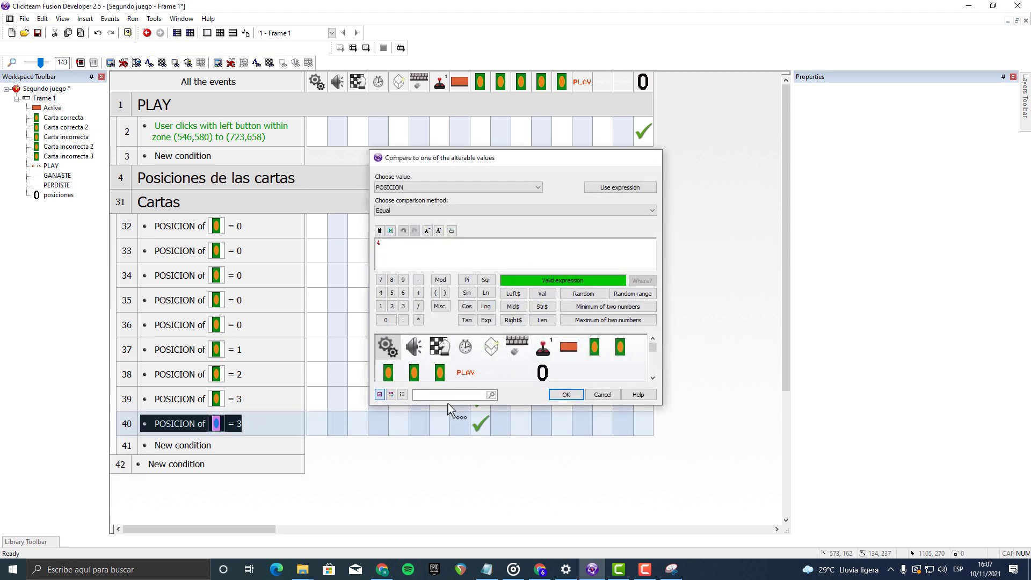
pyautogui.press('Return')
pyautogui.rightClick(480, 425)
pyautogui.click(503, 408)
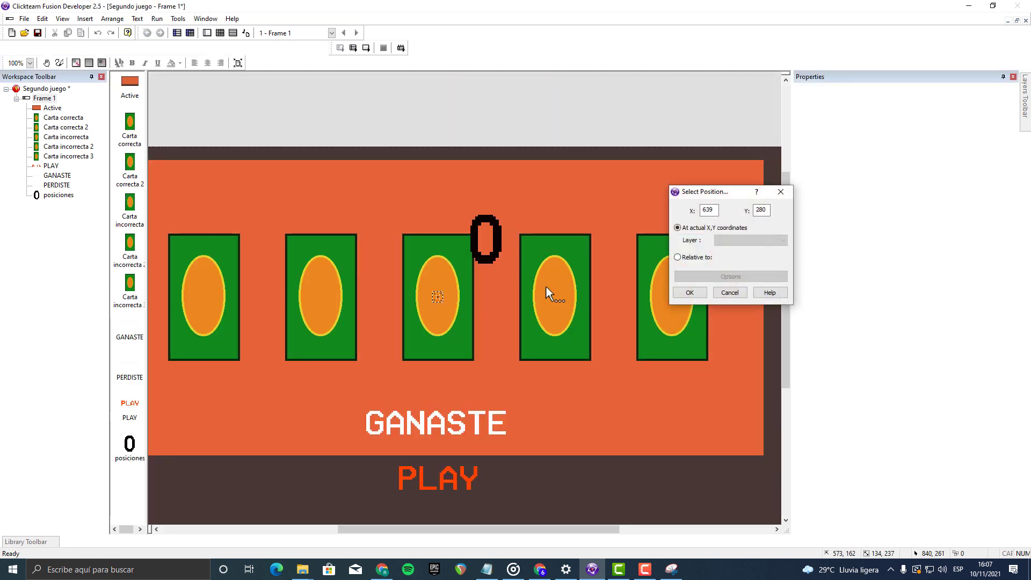
pyautogui.click(547, 287)
pyautogui.click(689, 293)
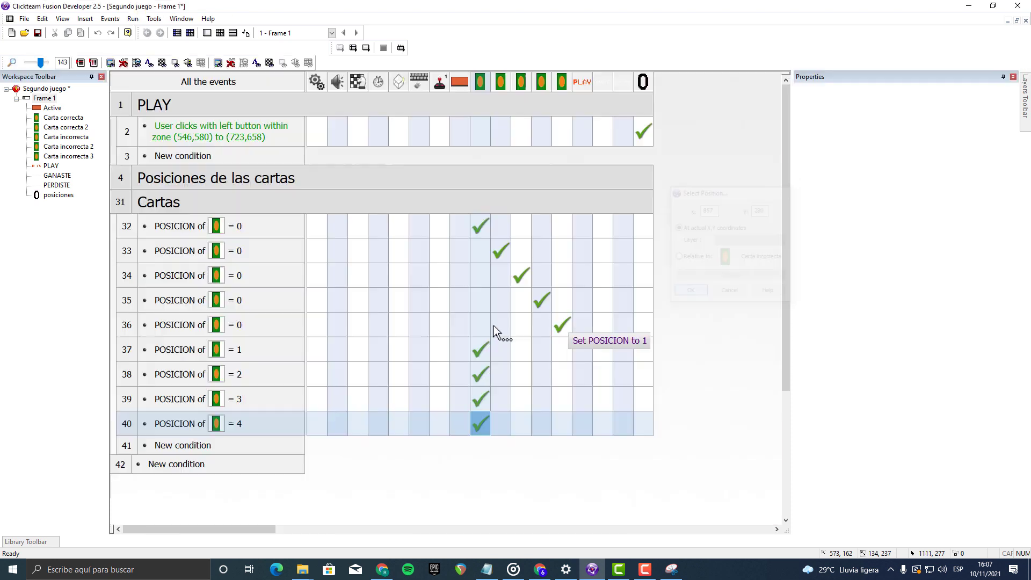
# Step: Duplicate the POSICION = 4 event, set the copy to 5, and position Carta correcta at the fifth card's spot using actual X,Y coordinates
pyautogui.click(132, 424)
pyautogui.hotkey('ctrl', 'c')
pyautogui.hotkey('ctrl', 'v')
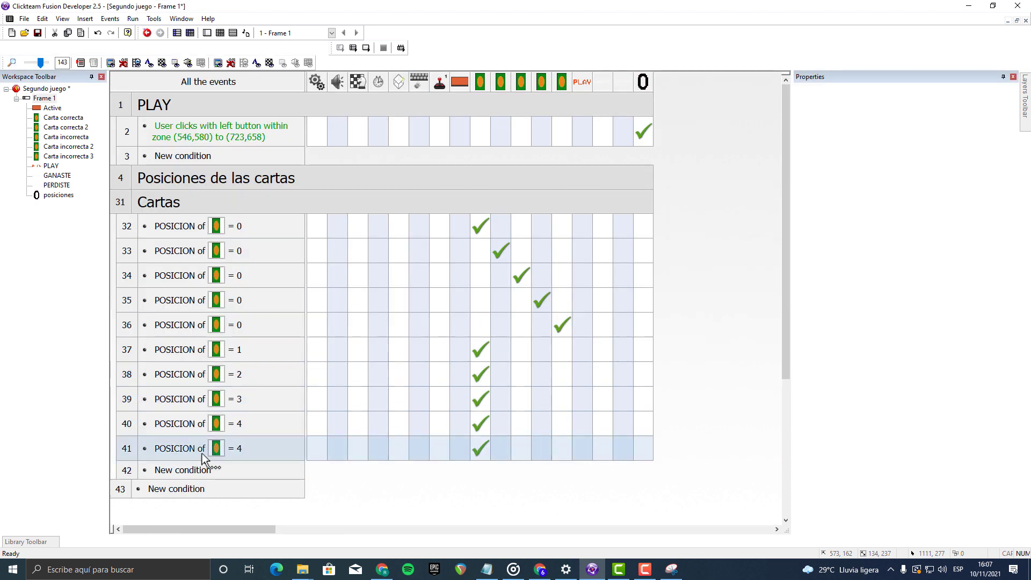
pyautogui.doubleClick(202, 448)
pyautogui.write('5')
pyautogui.press('Return')
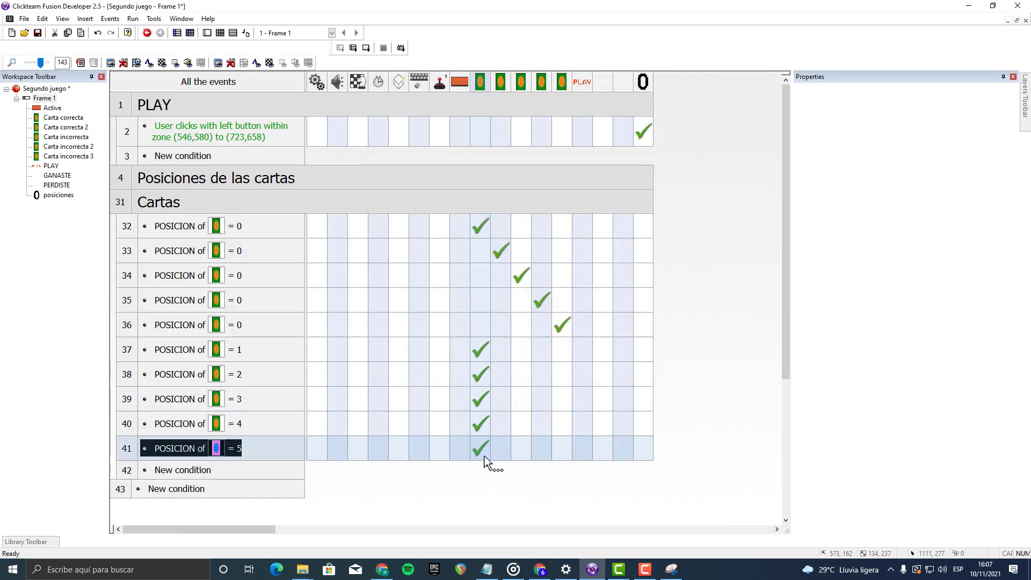
pyautogui.rightClick(482, 451)
pyautogui.click(544, 430)
pyautogui.click(643, 291)
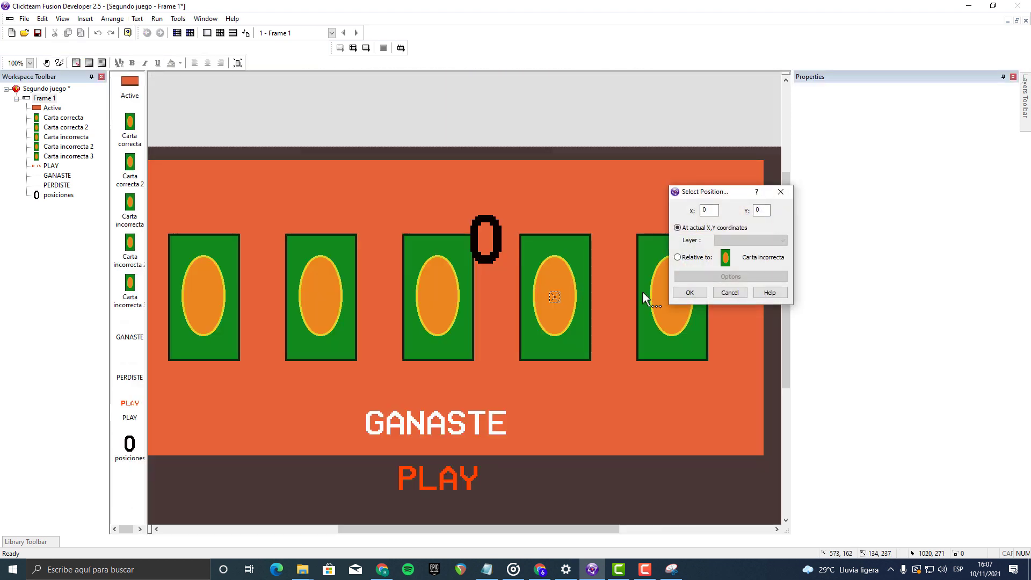
pyautogui.click(703, 227)
pyautogui.click(694, 295)
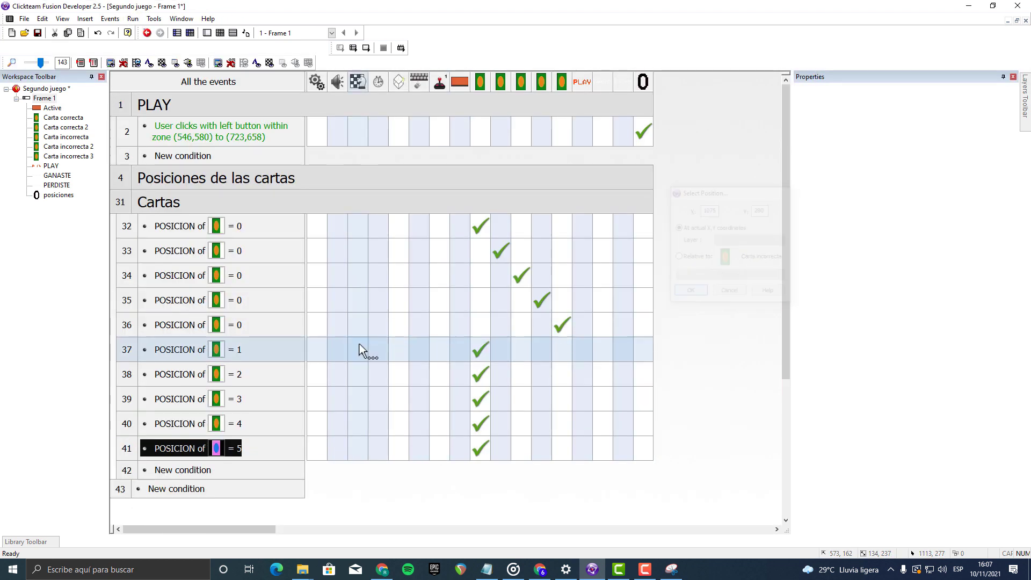
# Step: Review the Posiciones de las cartas group and the Cartas events, checking the card, POSICION value and position action of each
pyautogui.scroll(-3, 356, 343)
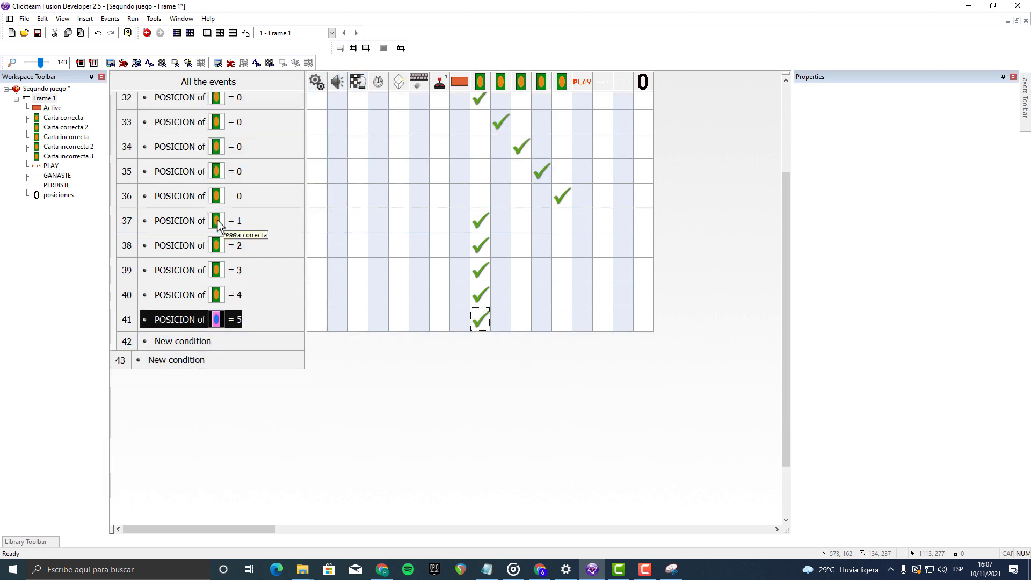
pyautogui.scroll(10, 421, 360)
pyautogui.click(371, 177)
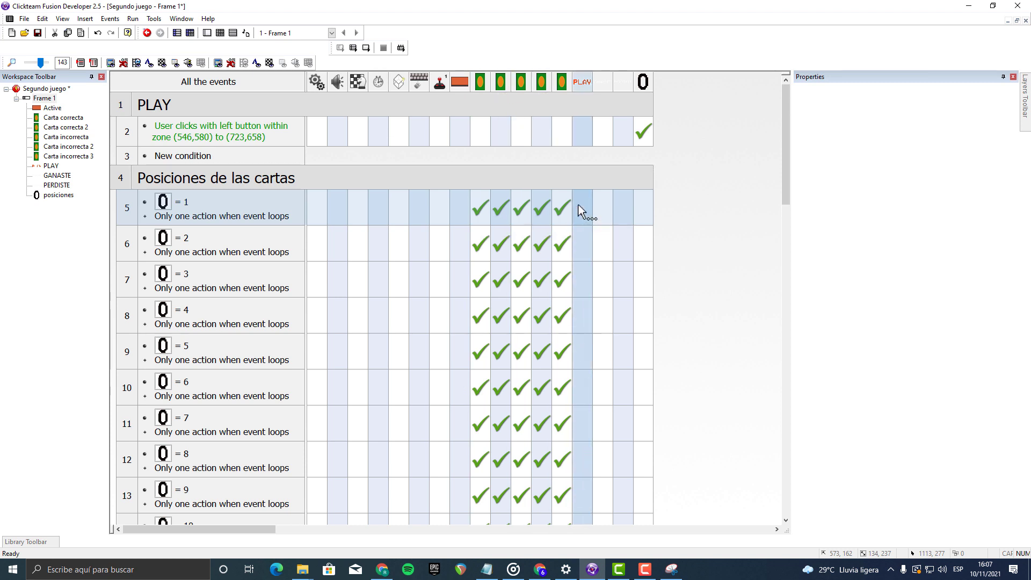
pyautogui.click(535, 179)
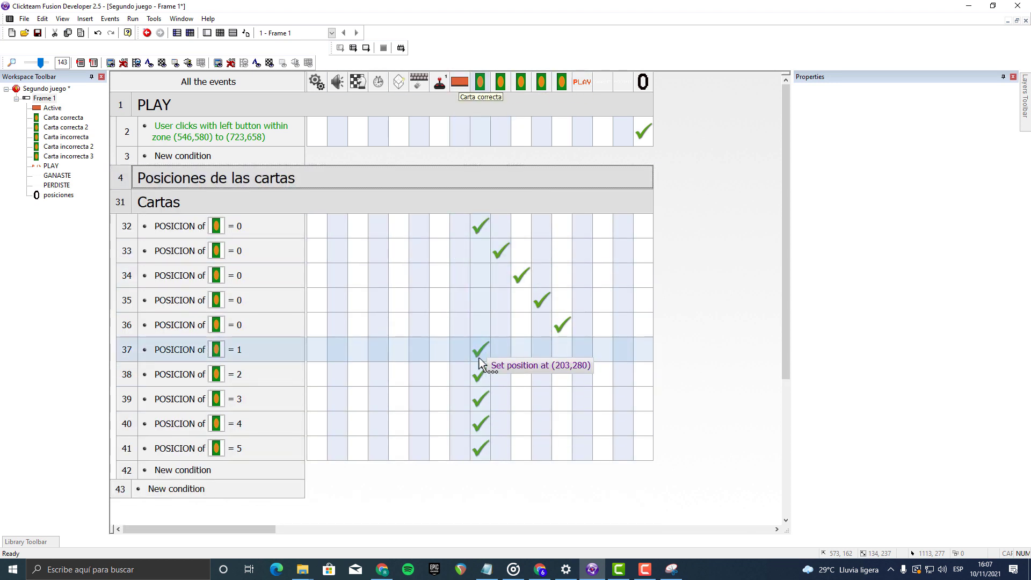
pyautogui.scroll(-3, 244, 313)
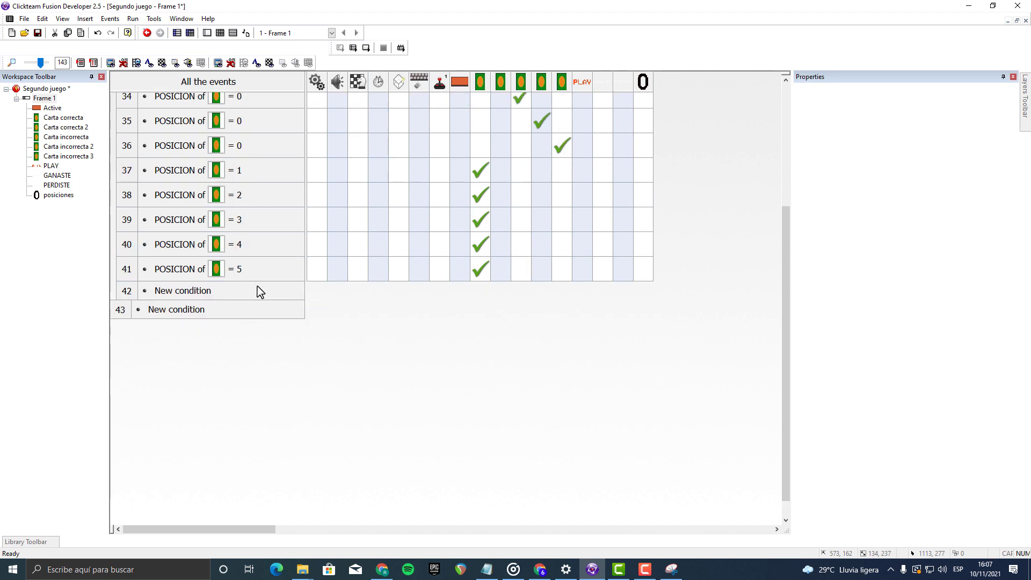
pyautogui.scroll(5, 323, 299)
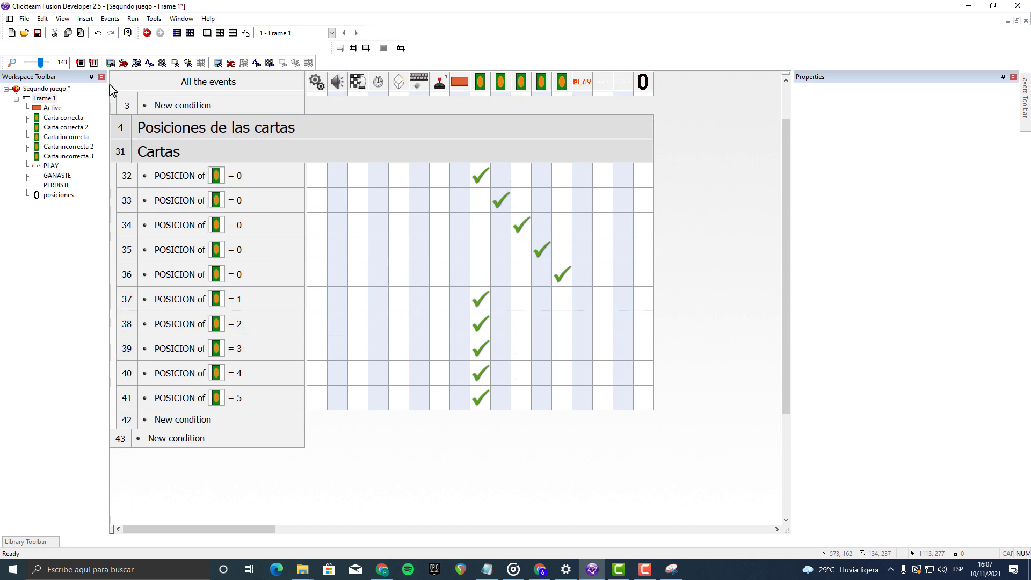
pyautogui.moveTo(41, 62); pyautogui.dragTo(47, 62)
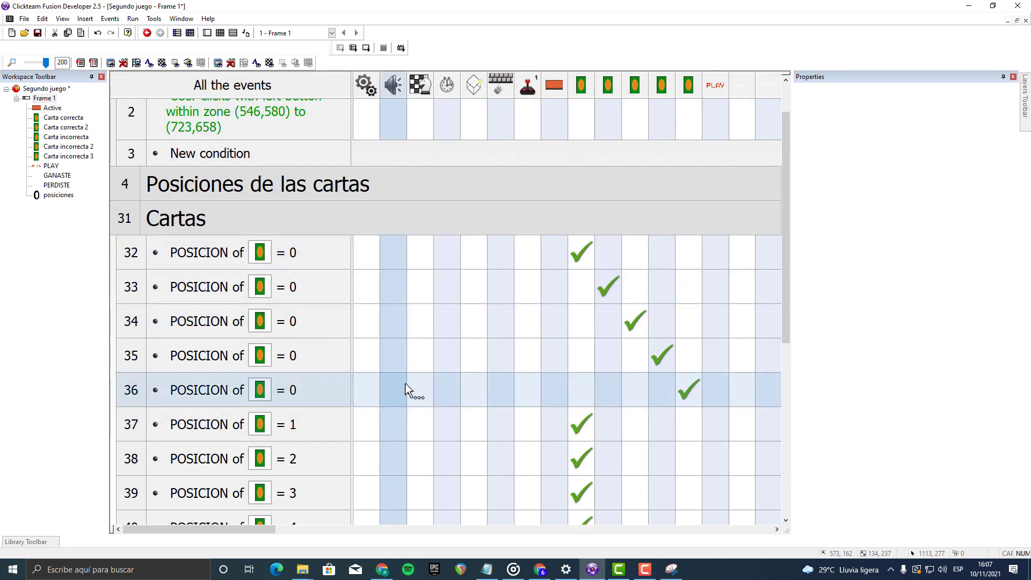
pyautogui.scroll(-3, 271, 204)
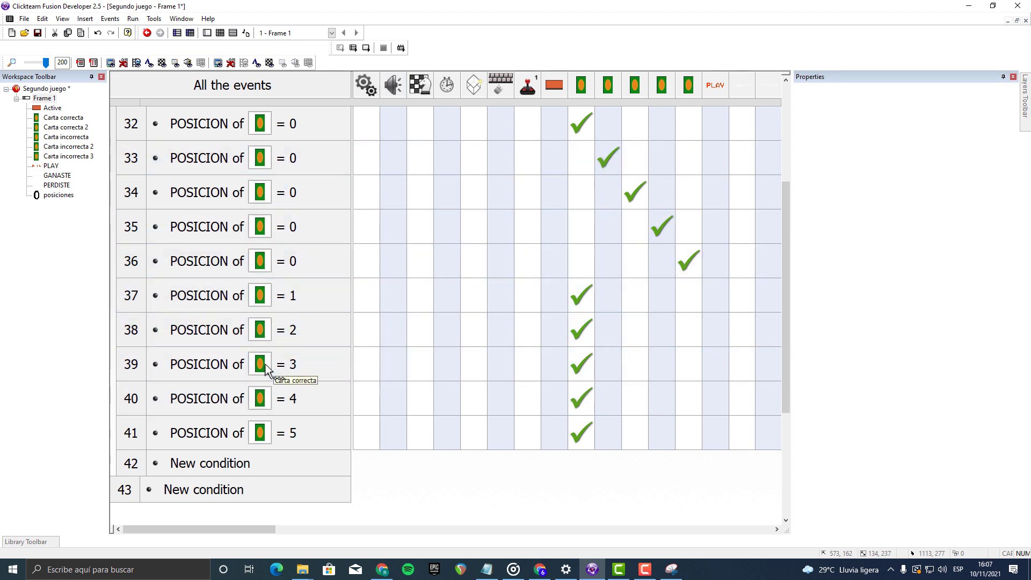
pyautogui.moveTo(42, 64); pyautogui.dragTo(39, 64)
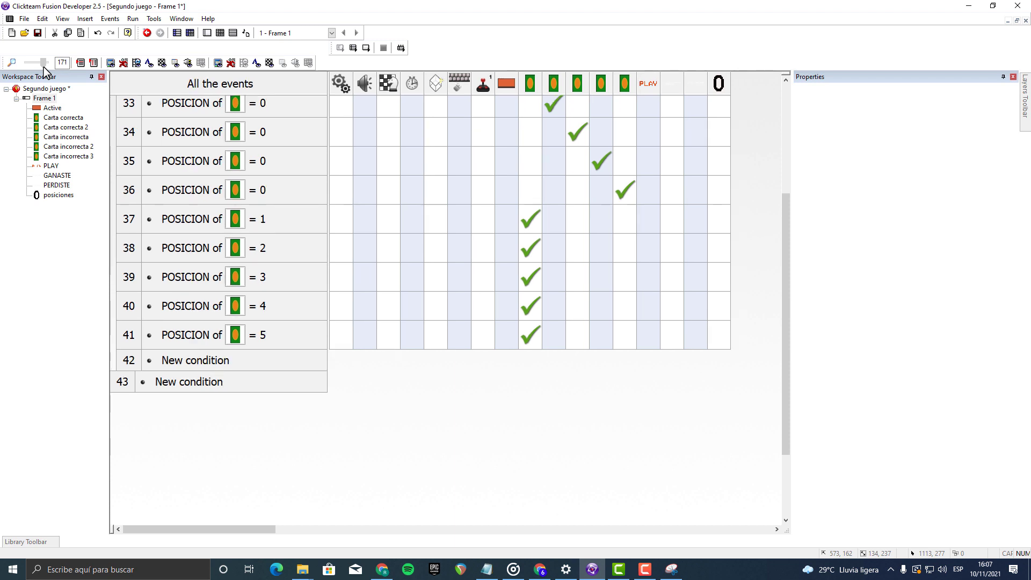
pyautogui.scroll(3, 404, 318)
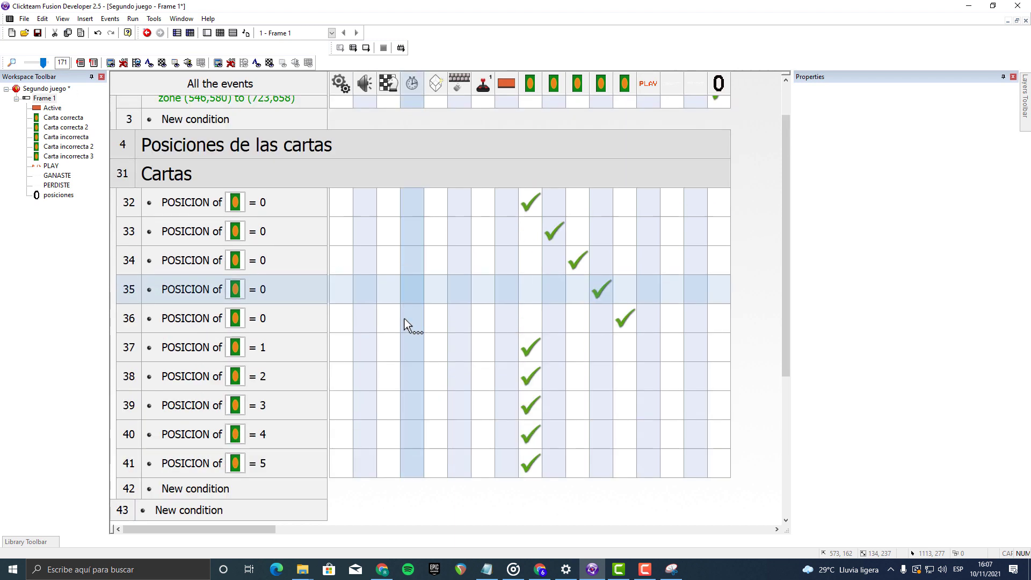
# Step: Try inserting a comment reading "carta tal" above the POSICION = 1 event, and undo it
pyautogui.rightClick(131, 351)
pyautogui.moveTo(232, 376)
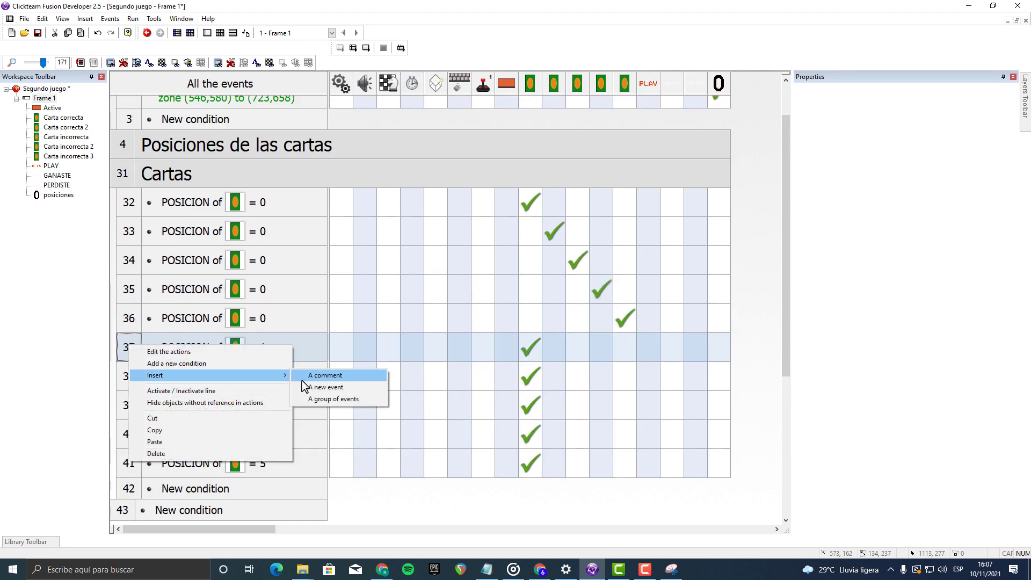
pyautogui.click(323, 375)
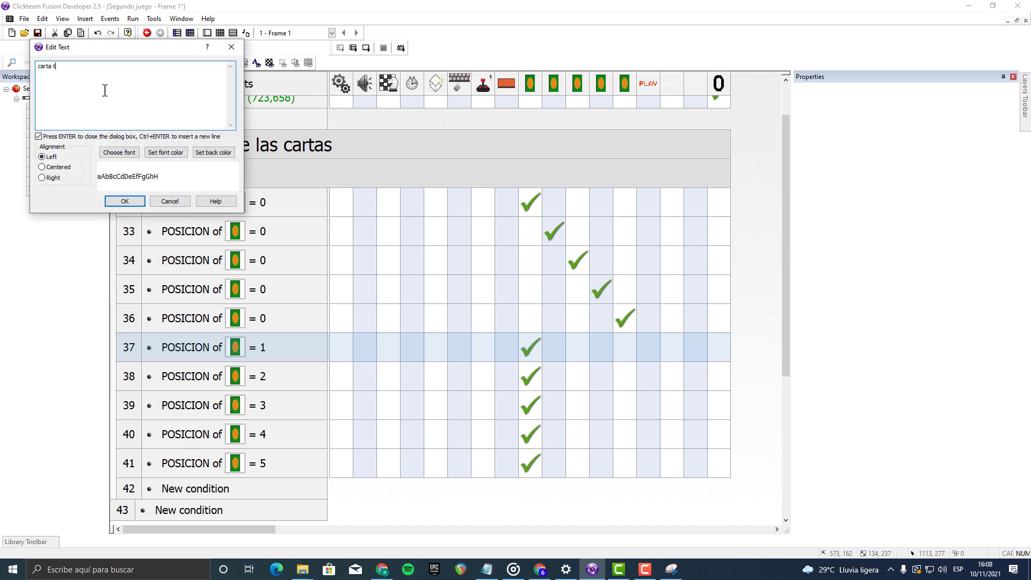
pyautogui.press('Return')
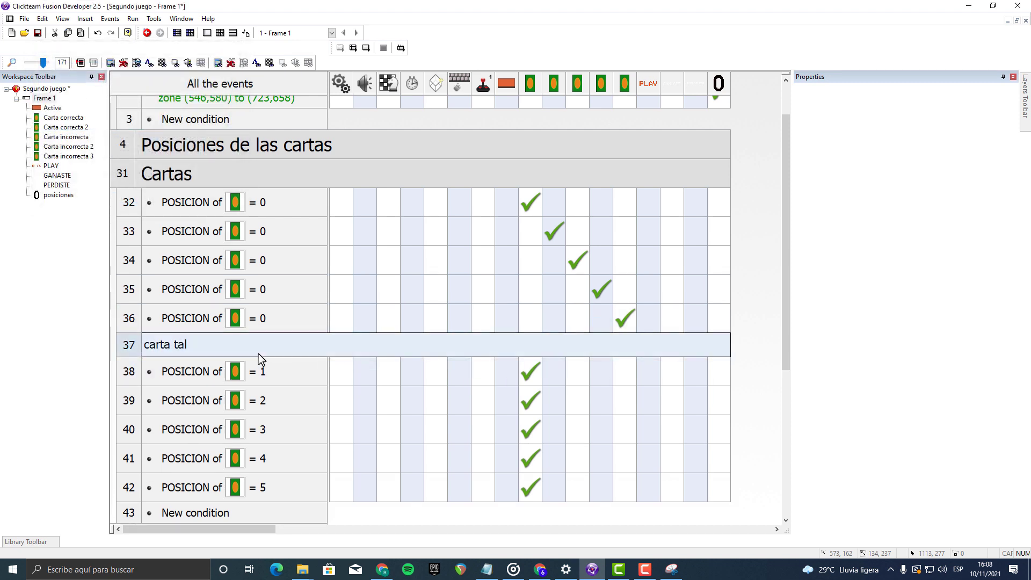
pyautogui.hotkey('ctrl', 'z')
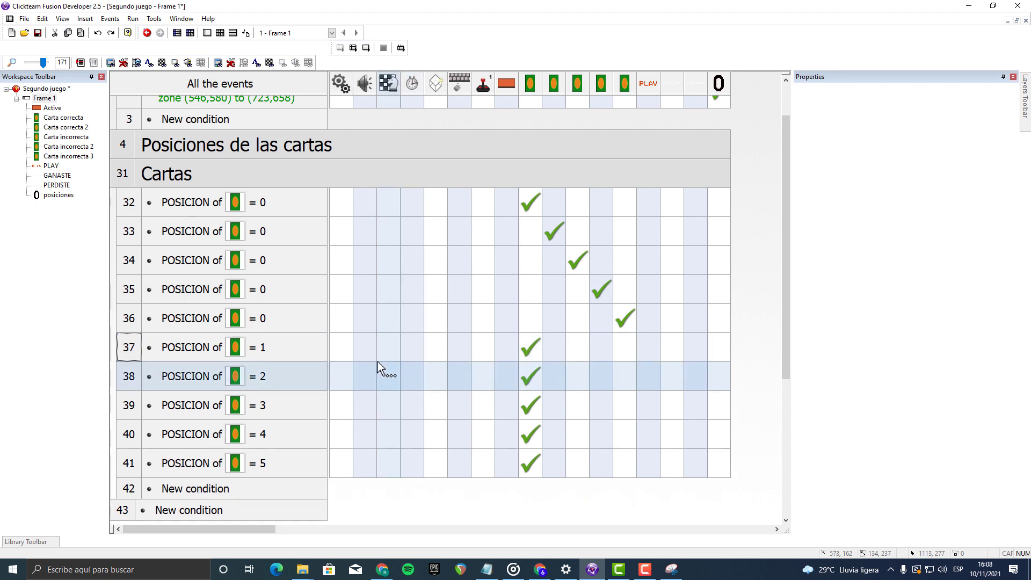
# Step: Duplicate the five Carta correcta events for POSICION 1 to 5 at the end of the Cartas group
pyautogui.hscroll(2, 378, 362)
pyautogui.hscroll(-2, 330, 490)
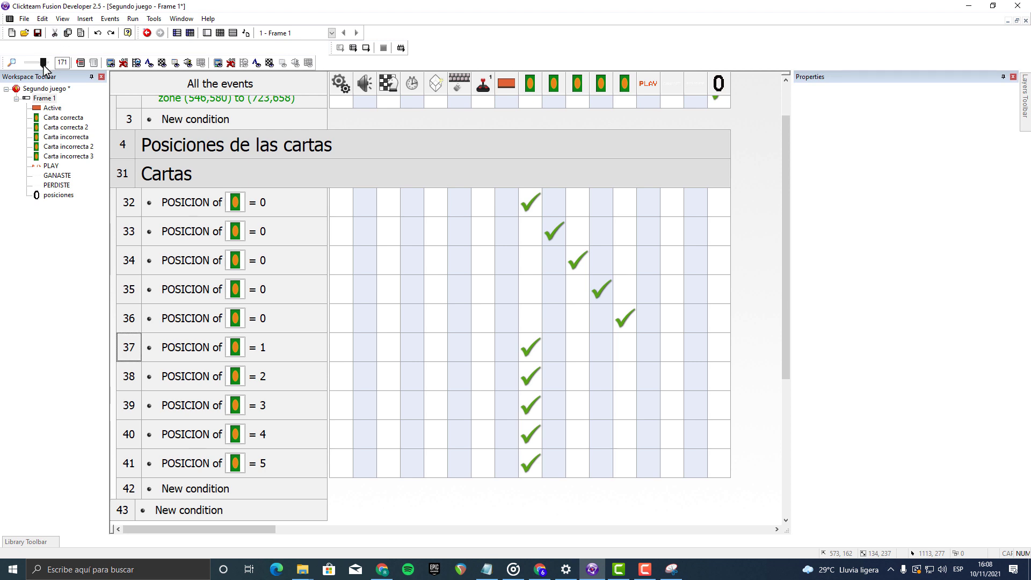
pyautogui.moveTo(44, 63); pyautogui.dragTo(41, 63)
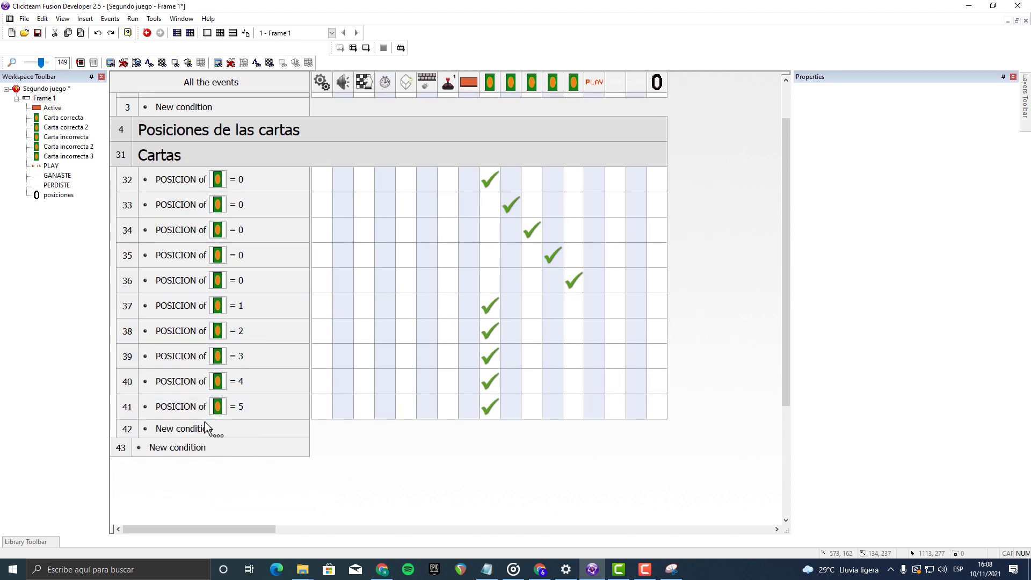
pyautogui.click(129, 310)
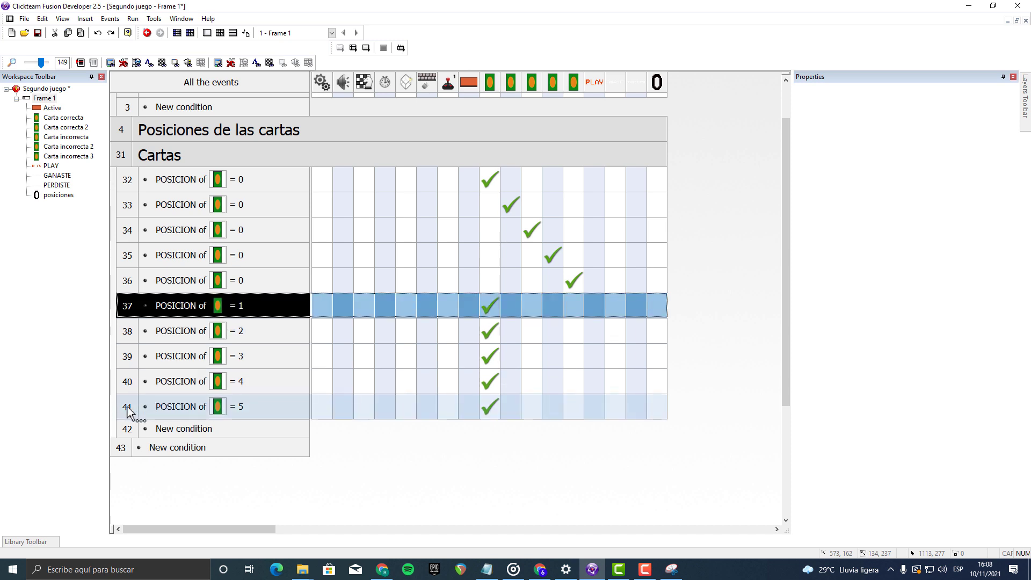
pyautogui.keyDown('shift'); pyautogui.click(127, 411); pyautogui.keyUp('shift')
pyautogui.click(378, 476)
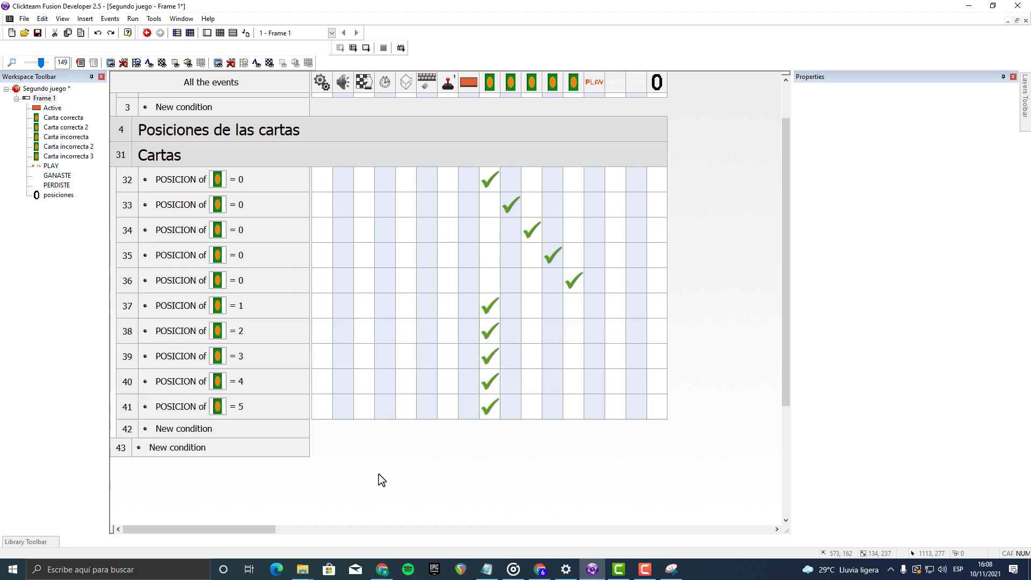
pyautogui.click(127, 432)
pyautogui.hotkey('ctrl', 'v')
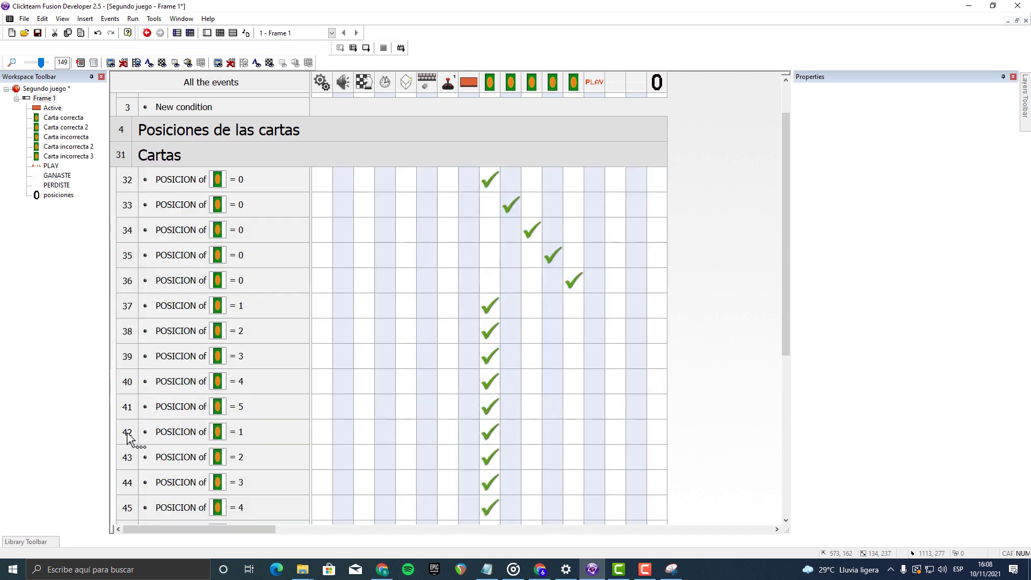
# Step: Switch the tested card to Carta correcta 2 in the conditions of the five duplicated POSICION events
pyautogui.scroll(-2, 379, 377)
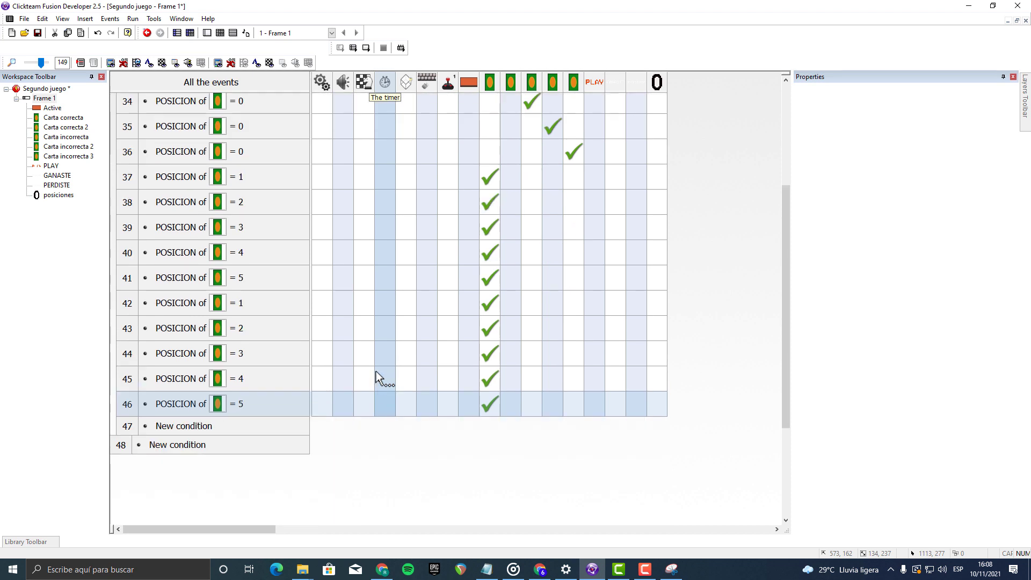
pyautogui.click(126, 305)
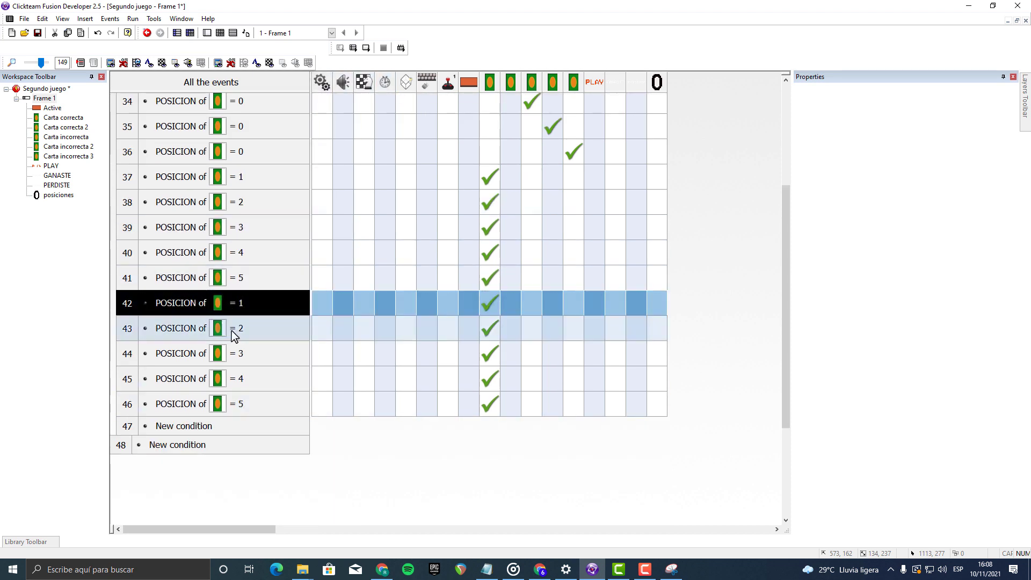
pyautogui.doubleClick(216, 304)
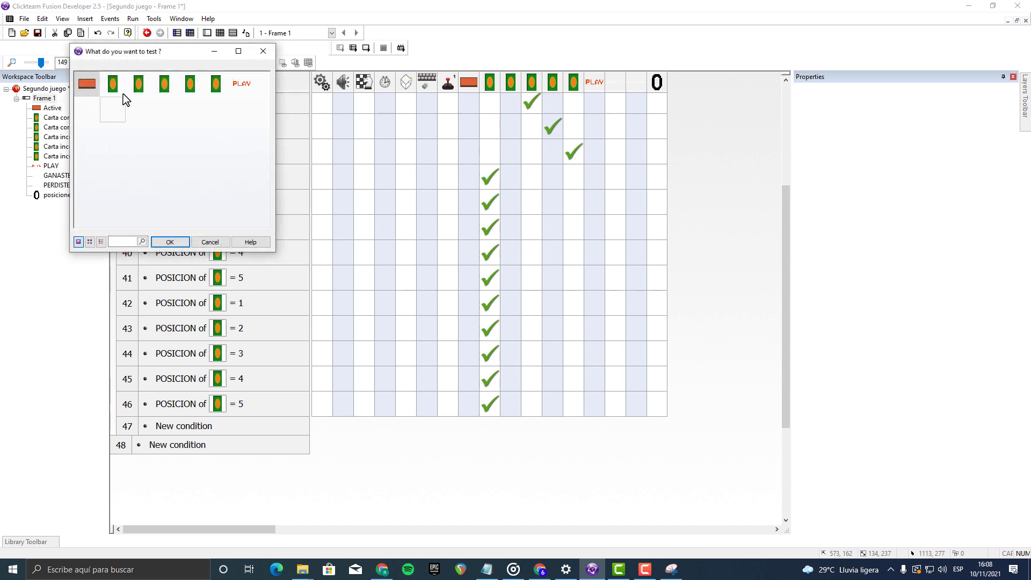
pyautogui.doubleClick(131, 91)
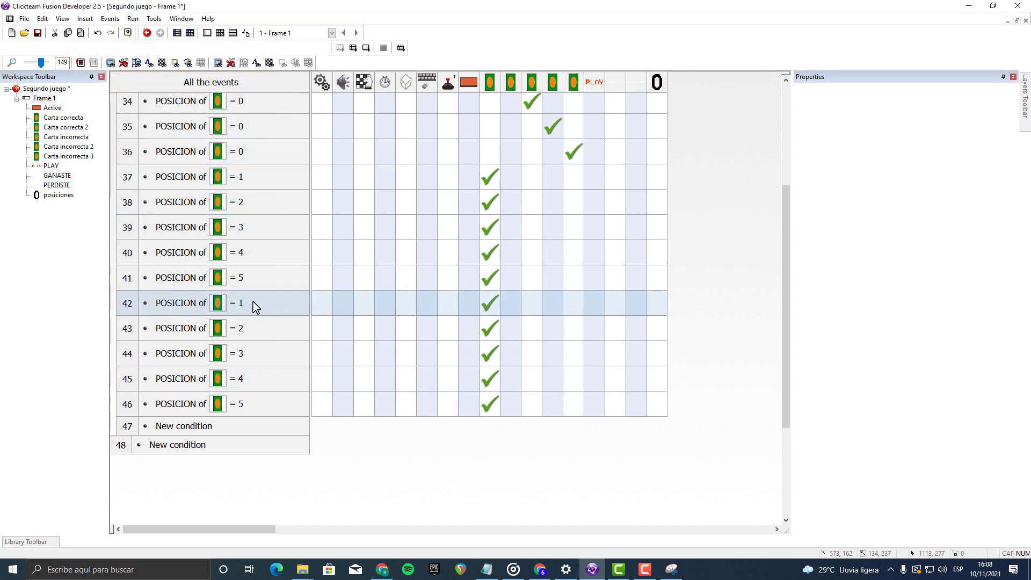
pyautogui.doubleClick(215, 304)
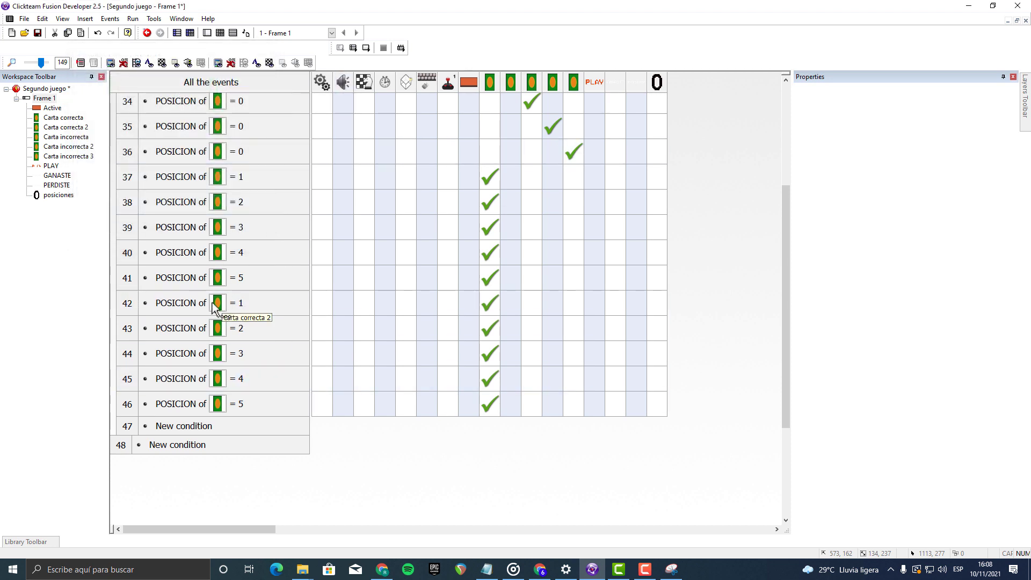
# Step: Move the position actions of the Carta correcta 2 events for POSICION 1 to 5 from Carta correcta to Carta correcta 2
pyautogui.moveTo(217, 302); pyautogui.dragTo(511, 304)
pyautogui.moveTo(490, 329); pyautogui.dragTo(511, 329)
pyautogui.moveTo(490, 354); pyautogui.dragTo(511, 354)
pyautogui.moveTo(490, 379); pyautogui.dragTo(511, 378)
pyautogui.moveTo(490, 404); pyautogui.dragTo(511, 404)
pyautogui.moveTo(491, 302); pyautogui.dragTo(272, 338)
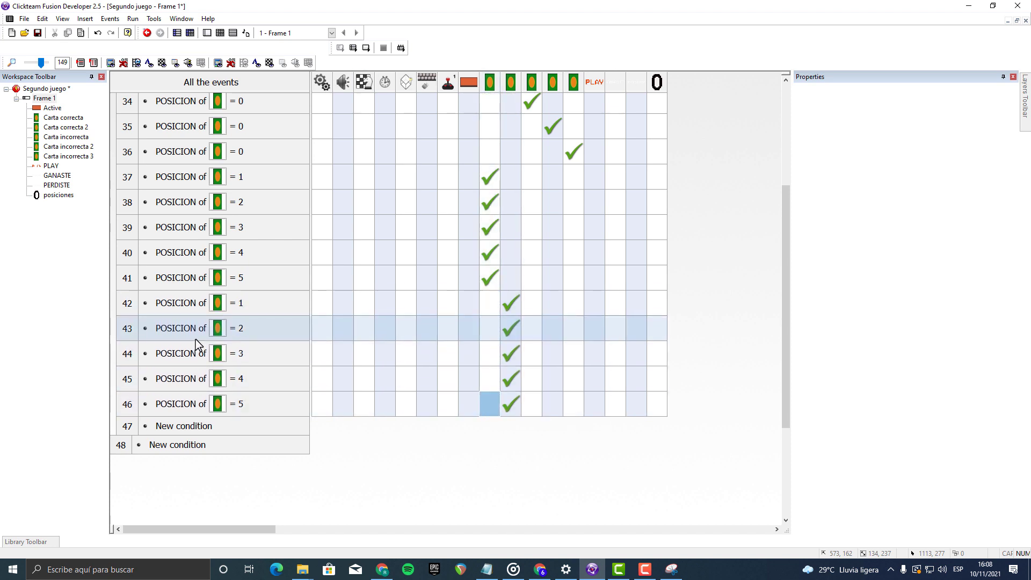
# Step: Duplicate the five Carta correcta events at the end of the Cartas group and switch their tested card to Carta incorrecta
pyautogui.hotkey('ctrl', 'a')
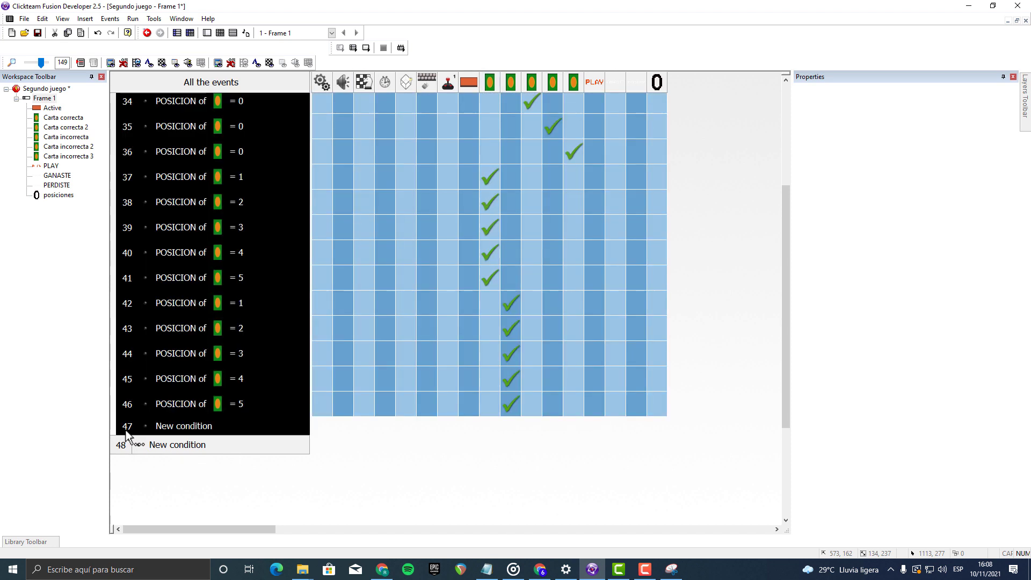
pyautogui.hotkey('ctrl', 'v')
pyautogui.scroll(-3, 410, 380)
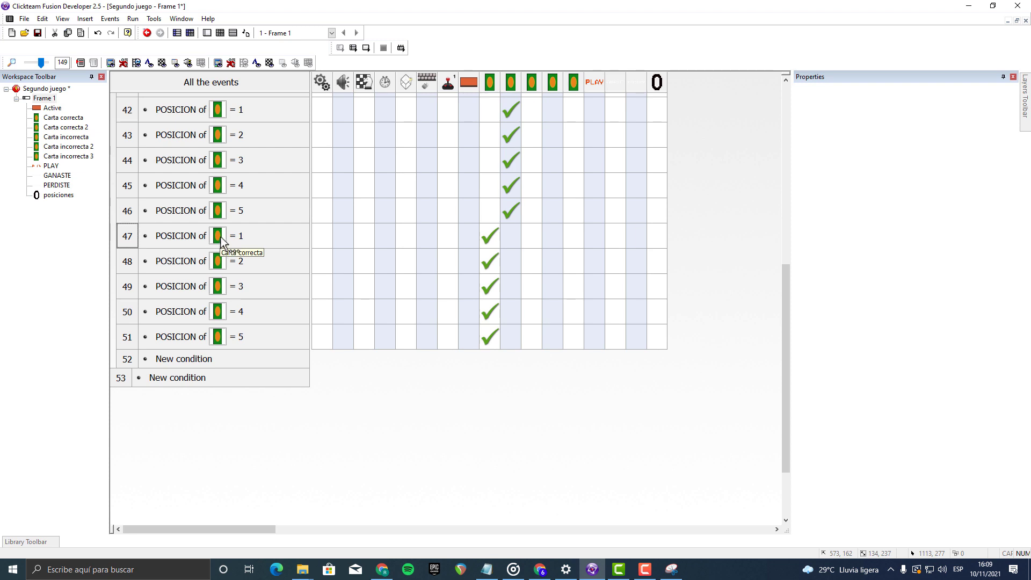
pyautogui.doubleClick(276, 124)
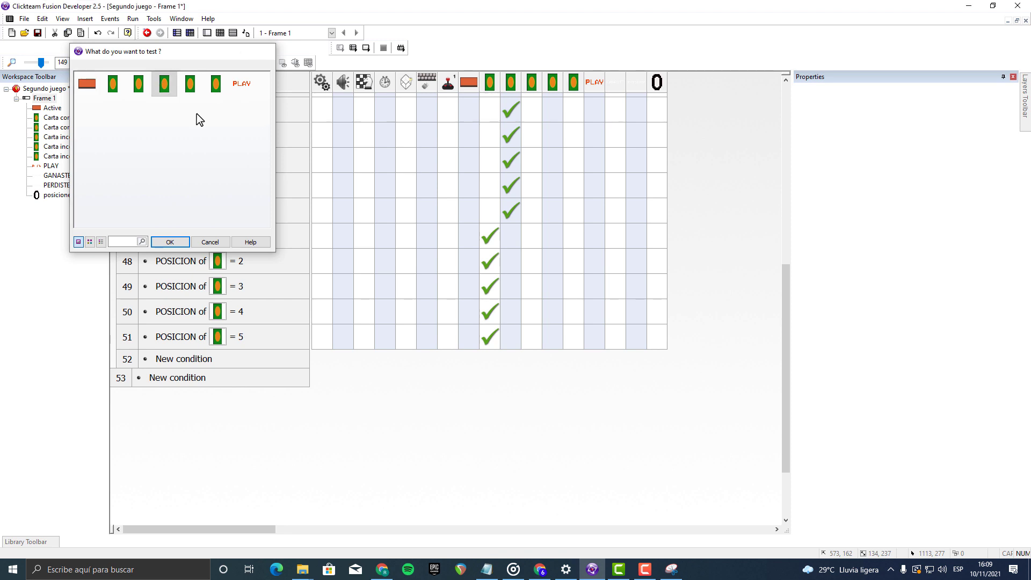
pyautogui.press('Escape')
pyautogui.click(224, 241)
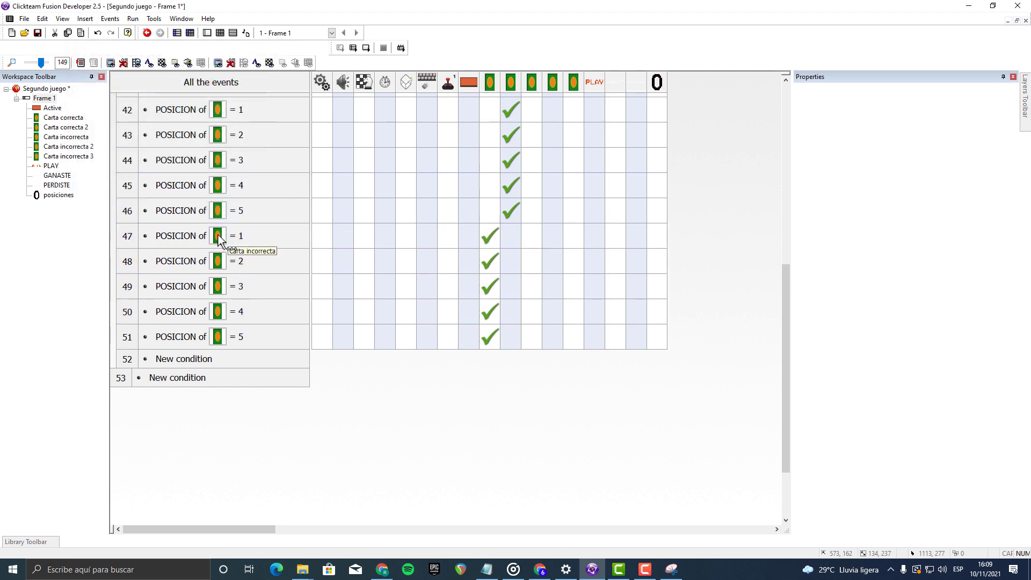
# Step: Copy the five position actions to Carta incorrecta in its events and delete the Carta correcta originals
pyautogui.moveTo(218, 239); pyautogui.dragTo(532, 263)
pyautogui.moveTo(490, 287); pyautogui.dragTo(532, 337)
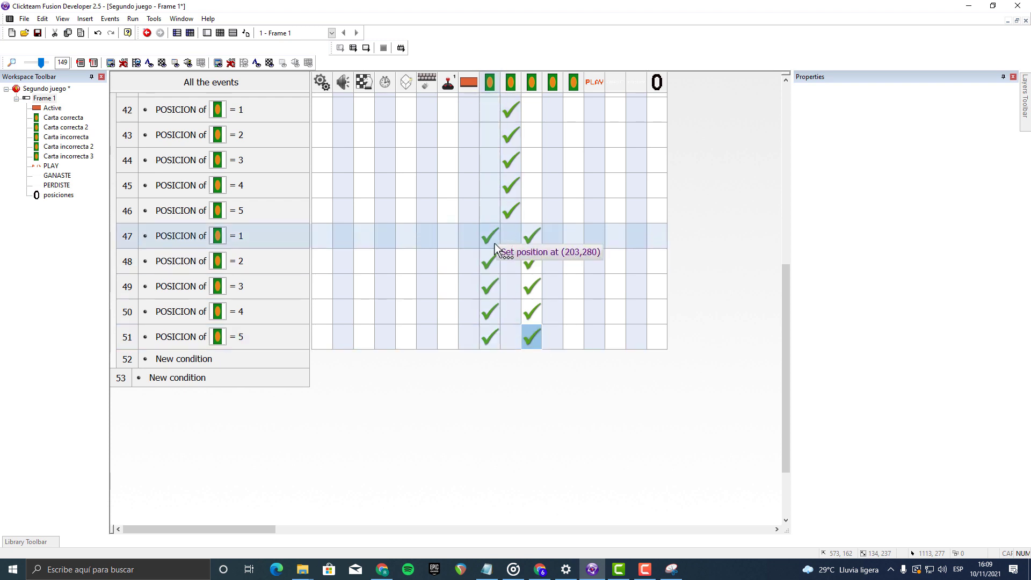
pyautogui.click(491, 241)
pyautogui.press('Delete')
pyautogui.click(491, 263)
pyautogui.press('Delete')
pyautogui.click(490, 286)
pyautogui.press('Delete')
pyautogui.click(492, 310)
pyautogui.press('Delete')
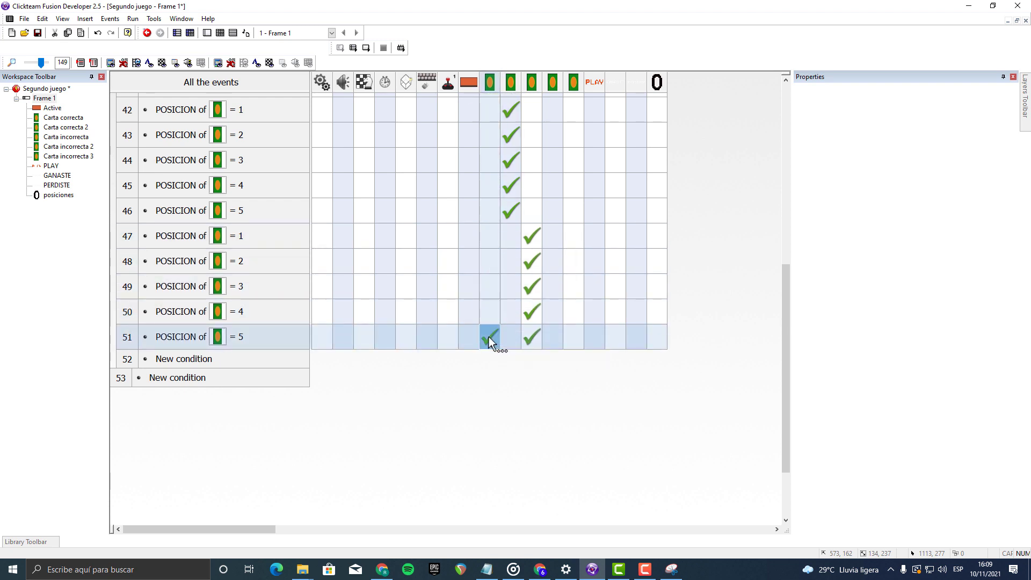
pyautogui.press('Delete')
# Step: Add another copy of the POSICION 1 to 5 events at the group's end and make Carta incorrecta 2 their tested card
pyautogui.click(129, 364)
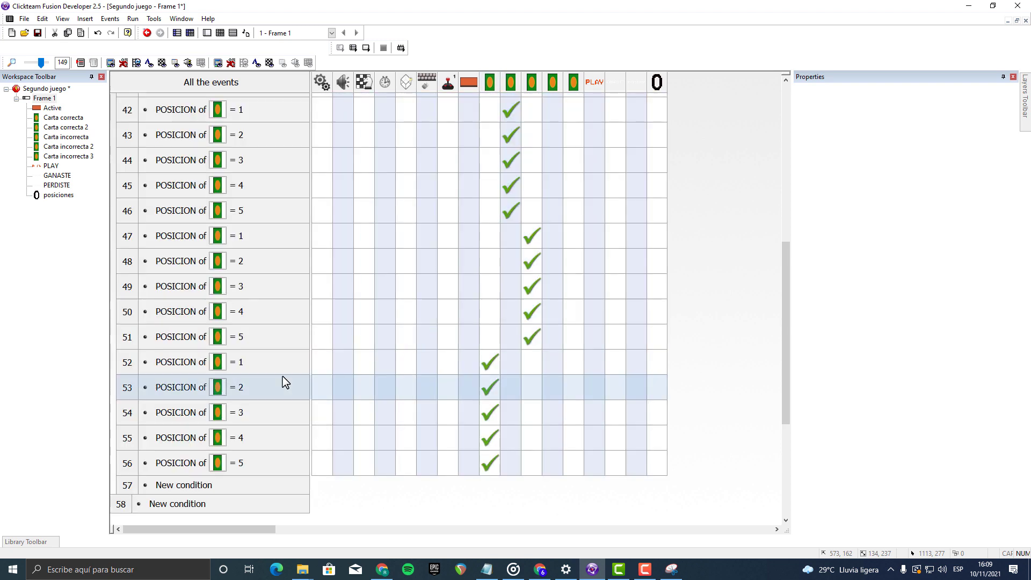
pyautogui.scroll(-1, 385, 376)
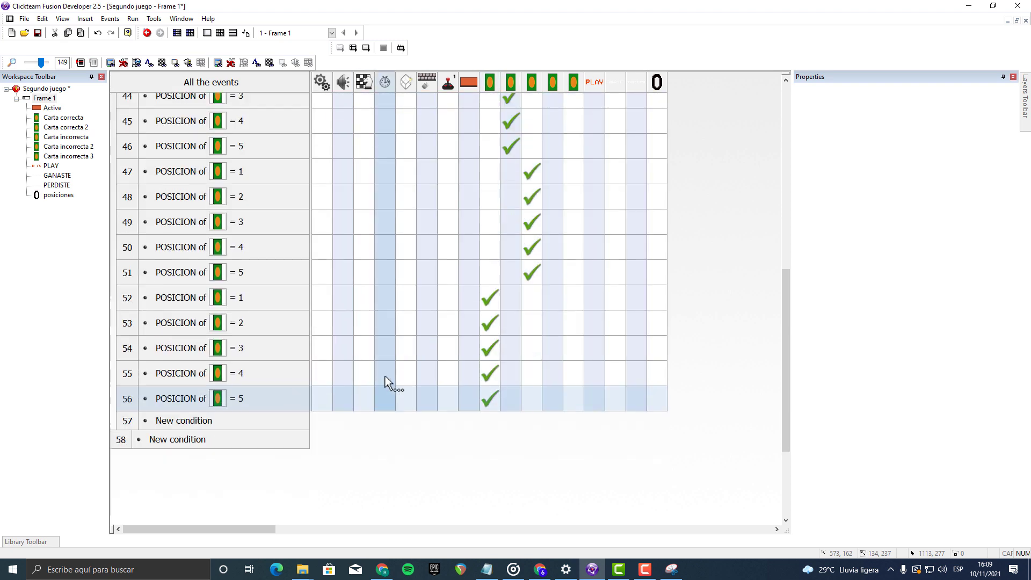
pyautogui.click(218, 299)
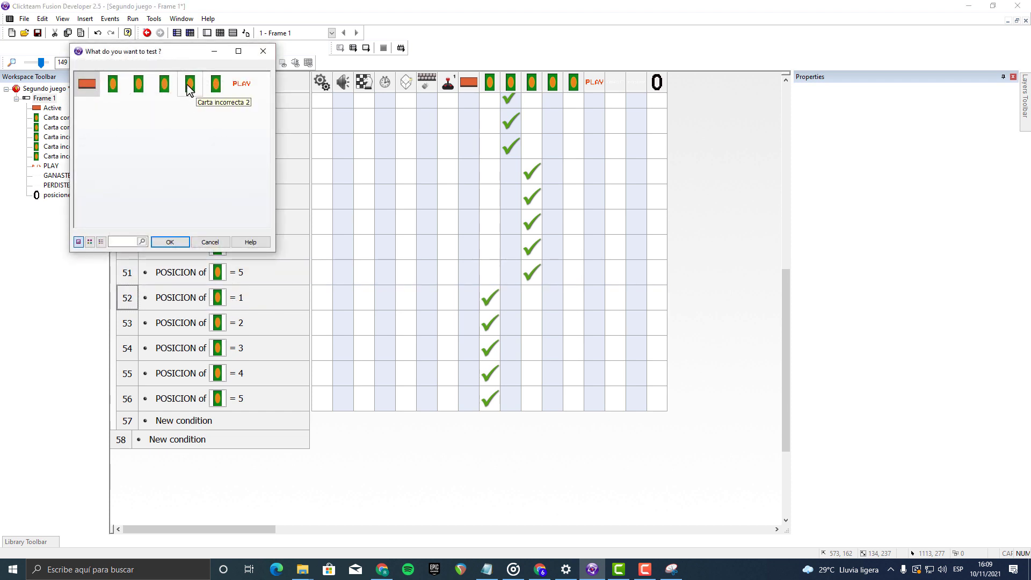
pyautogui.doubleClick(190, 86)
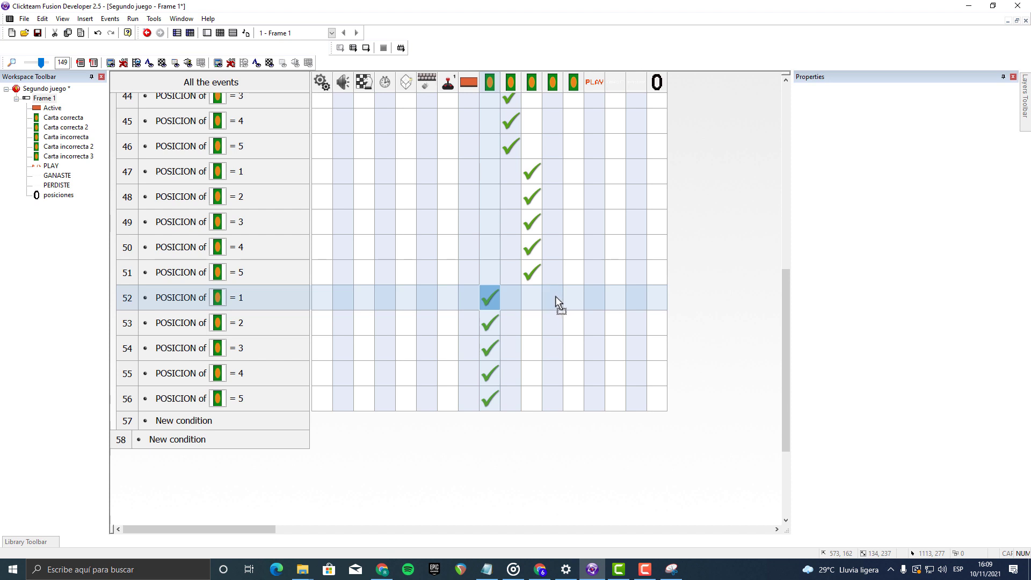
# Step: Copy the five position actions from Carta correcta to Carta incorrecta 2 in the newly added events
pyautogui.moveTo(556, 296); pyautogui.dragTo(559, 298)
pyautogui.moveTo(490, 322); pyautogui.dragTo(552, 323)
pyautogui.moveTo(490, 348); pyautogui.dragTo(551, 400)
# Step: Delete the leftover Carta correcta position actions from the five Carta incorrecta 2 events
pyautogui.click(484, 302)
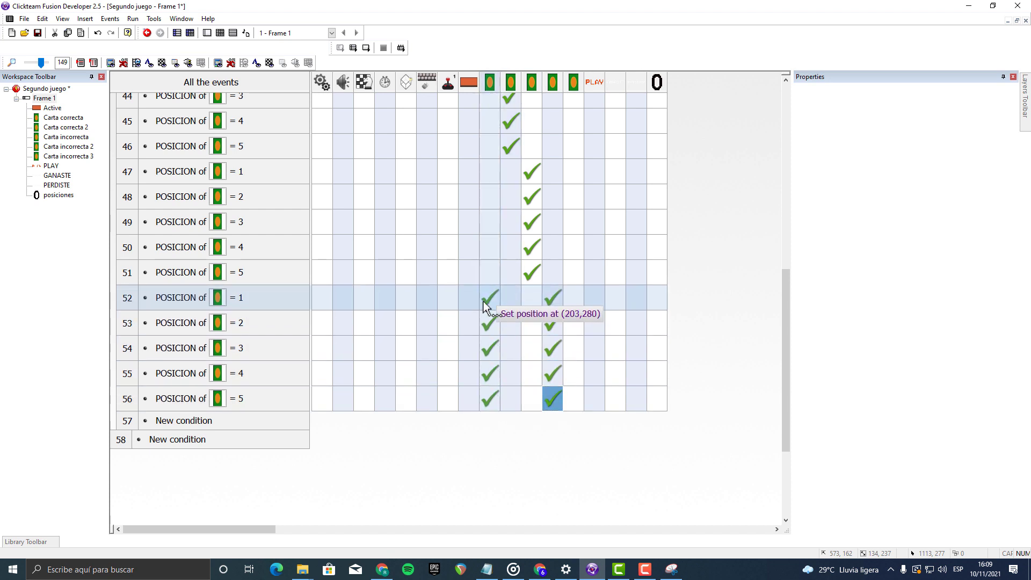
pyautogui.press('Delete')
pyautogui.click(492, 317)
pyautogui.press('Delete')
pyautogui.press('Delete')
pyautogui.click(490, 374)
pyautogui.press('Delete')
pyautogui.click(490, 398)
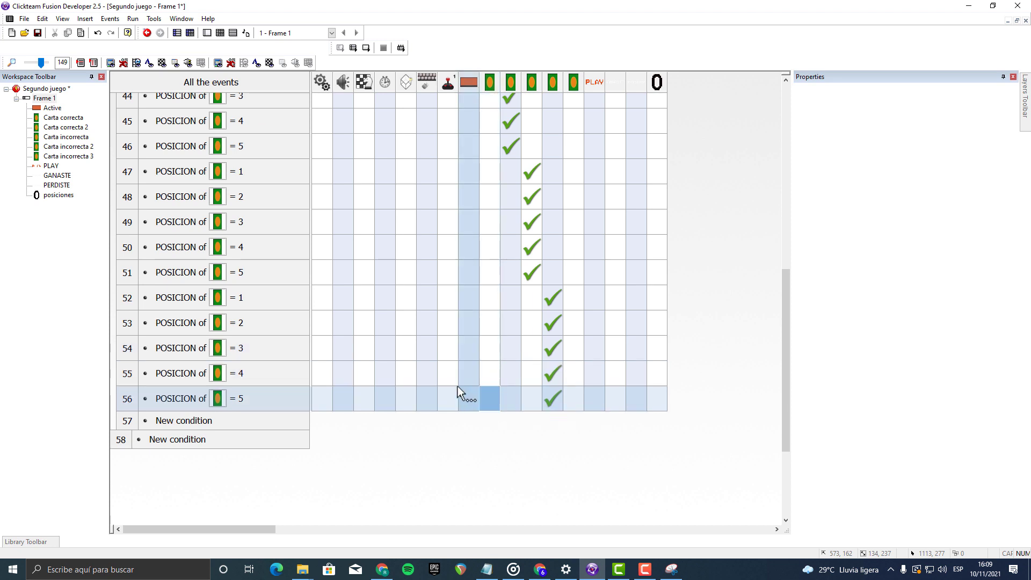
pyautogui.press('Delete')
# Step: Add a final copy of the POSICION 1 to 5 events to the Cartas group and make Carta incorrecta 3 their tested card
pyautogui.hotkey('ctrl', 'a')
pyautogui.click(124, 427)
pyautogui.scroll(-3, 347, 396)
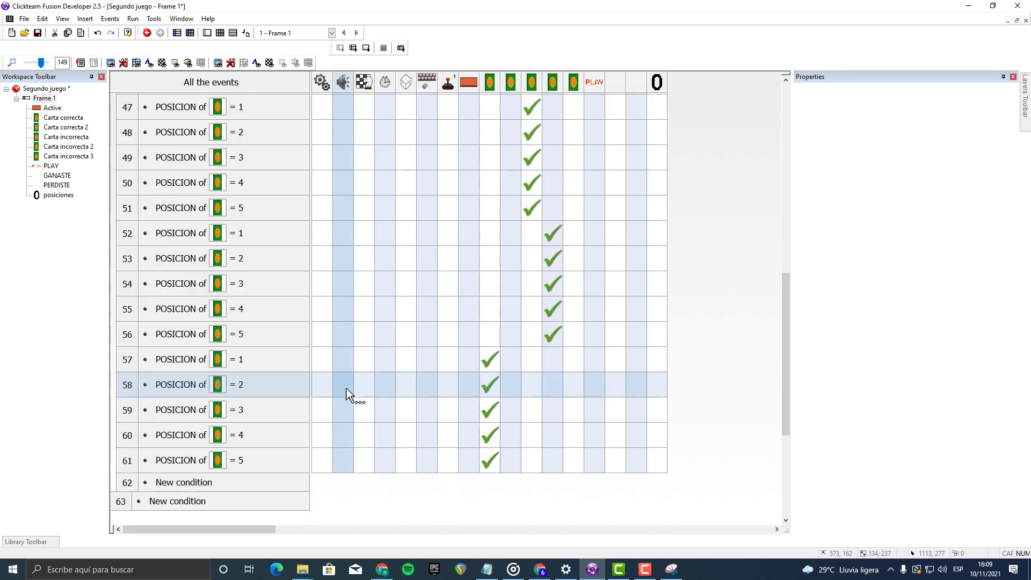
pyautogui.doubleClick(218, 356)
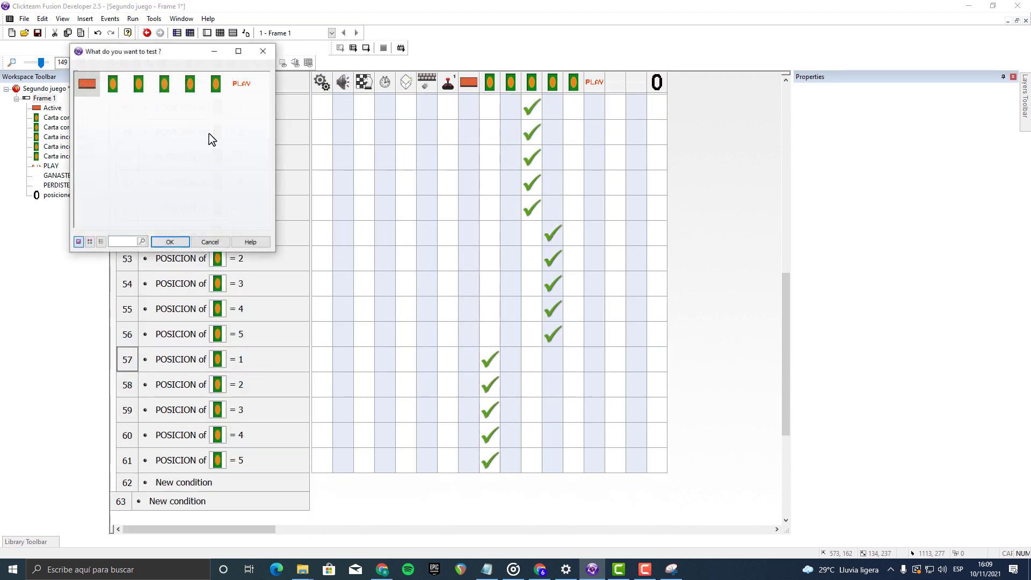
pyautogui.doubleClick(215, 84)
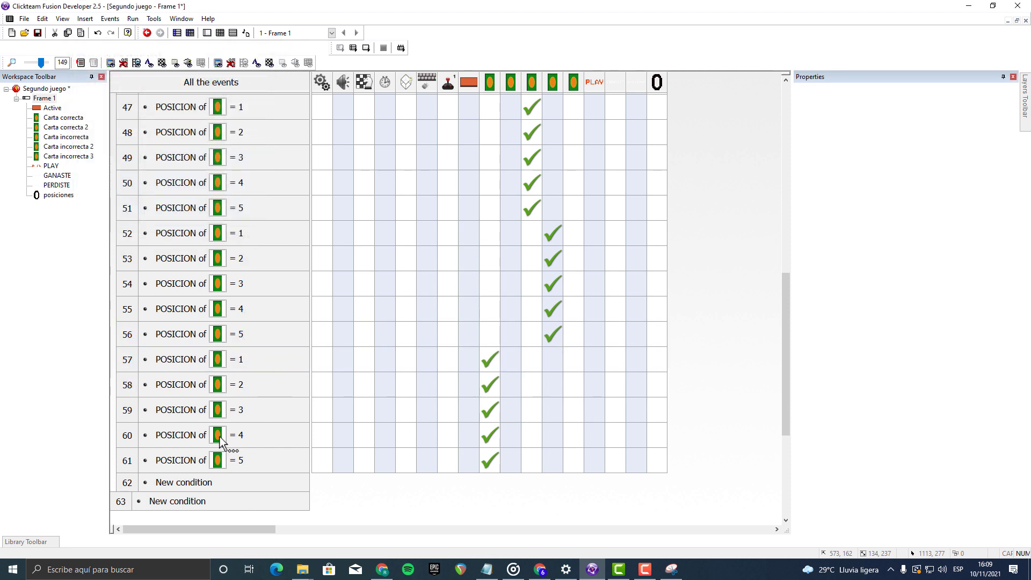
# Step: Copy the five position actions from Carta correcta to Carta incorrecta 3 in the last set of events
pyautogui.moveTo(575, 370); pyautogui.dragTo(579, 385)
pyautogui.moveTo(489, 409); pyautogui.dragTo(573, 410)
pyautogui.moveTo(490, 435); pyautogui.dragTo(574, 435)
pyautogui.moveTo(497, 461); pyautogui.dragTo(573, 461)
# Step: Delete the leftover Carta correcta position actions from the five Carta incorrecta 3 events
pyautogui.click(489, 359)
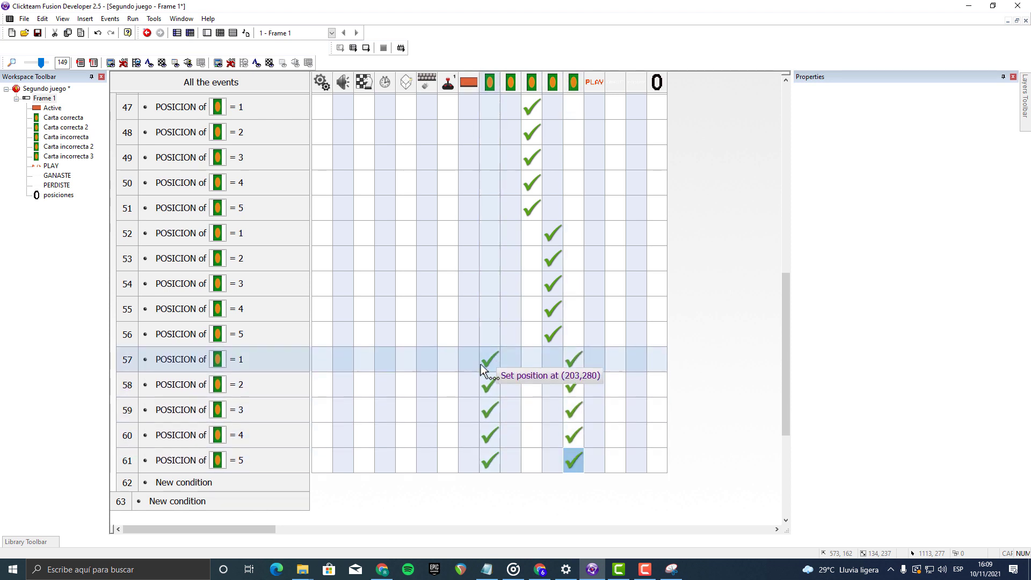
pyautogui.press('Delete')
pyautogui.click(489, 384)
pyautogui.press('Delete')
pyautogui.click(492, 411)
pyautogui.press('Delete')
pyautogui.click(487, 439)
pyautogui.press('Delete')
pyautogui.click(489, 461)
pyautogui.press('Delete')
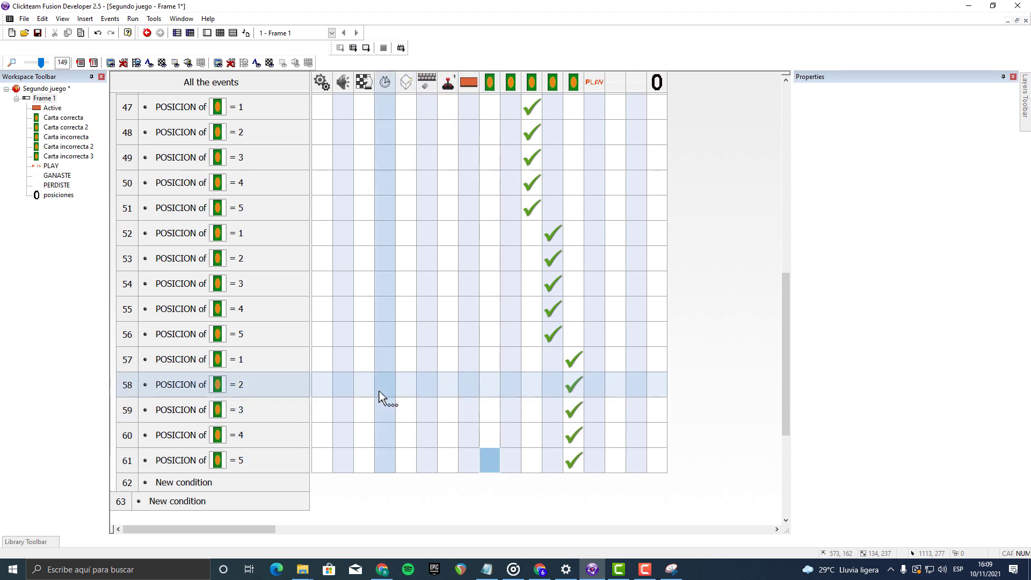
# Step: Look over the POSICION events of all five cards, and select the Carta correcta in the Frame 1 layout
pyautogui.scroll(5, 417, 415)
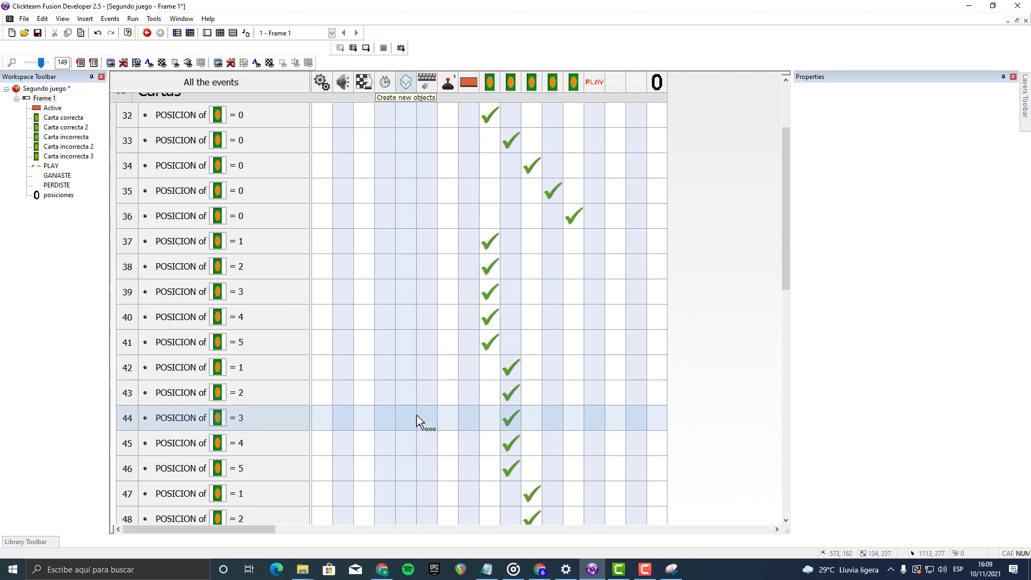
pyautogui.click(127, 243)
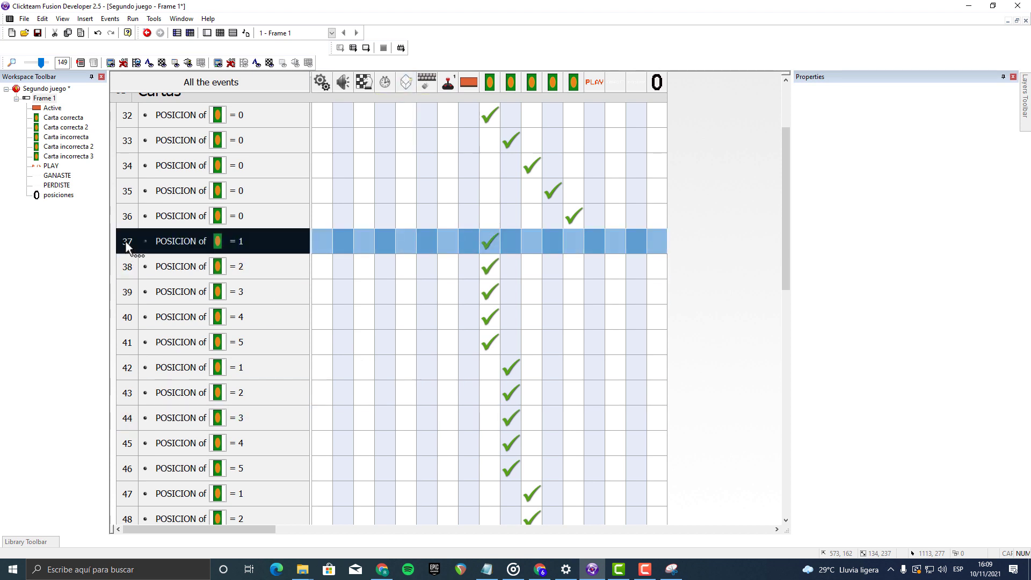
pyautogui.scroll(-8, 121, 252)
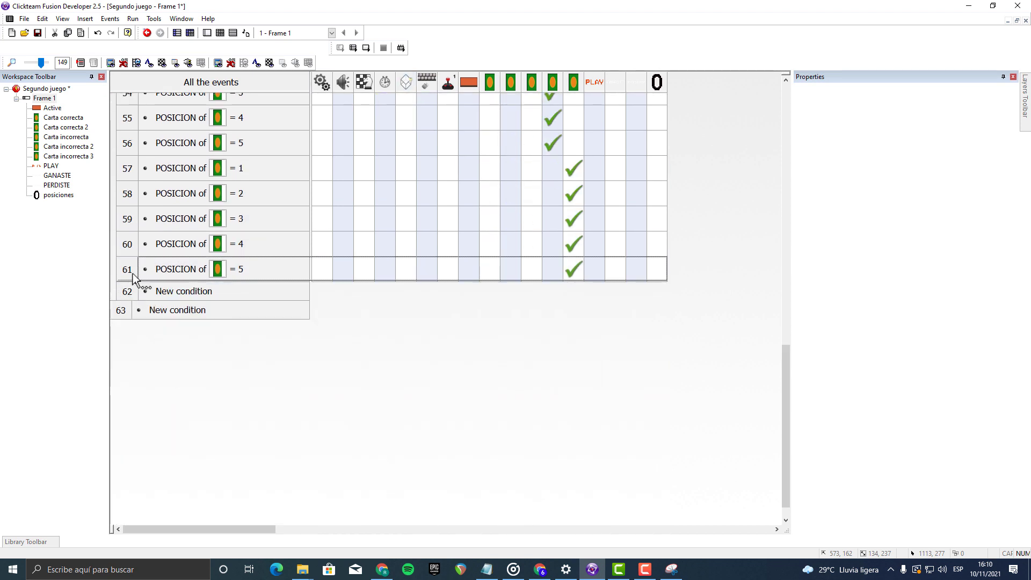
pyautogui.scroll(7, 399, 387)
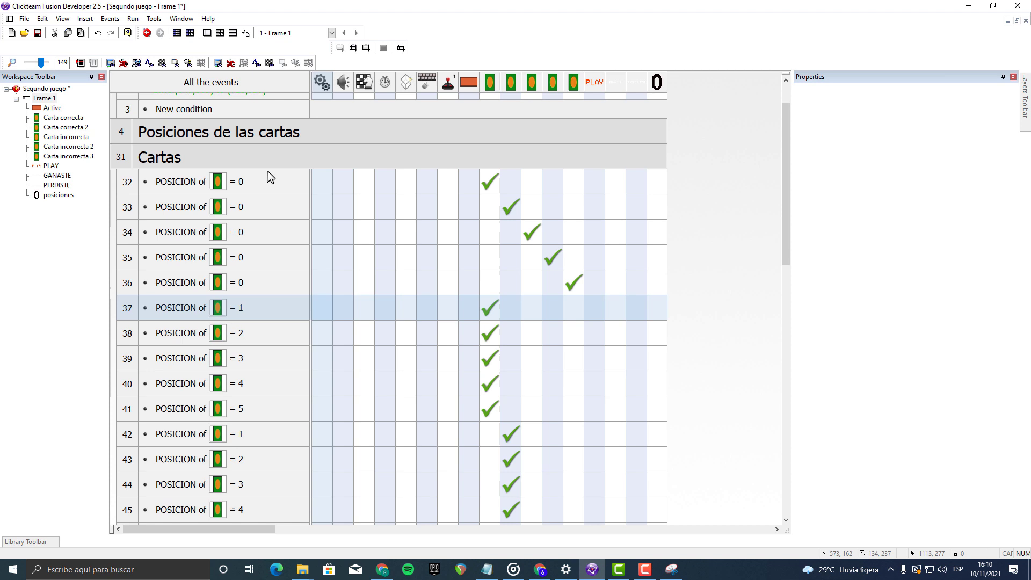
pyautogui.doubleClick(43, 98)
pyautogui.click(186, 295)
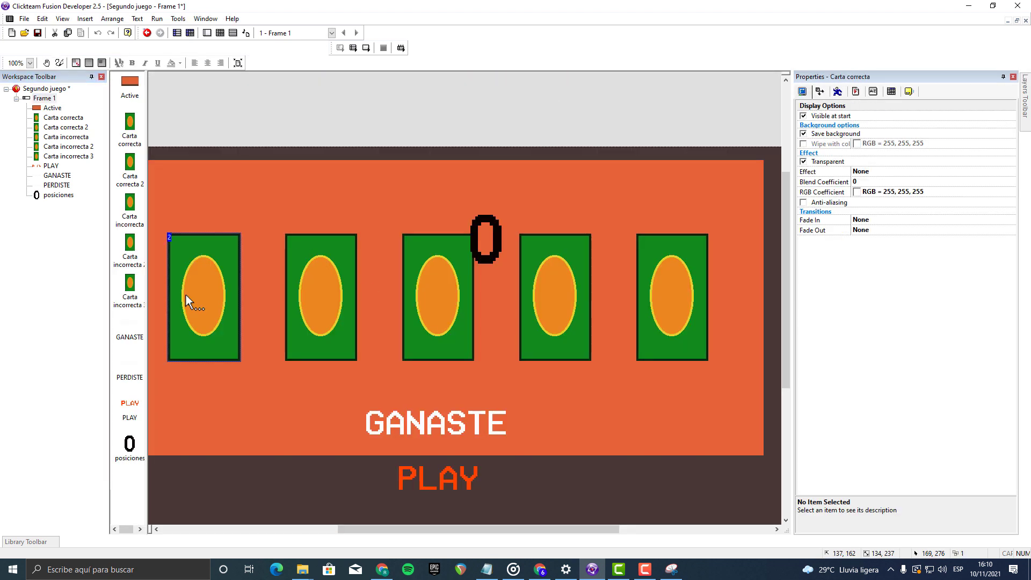